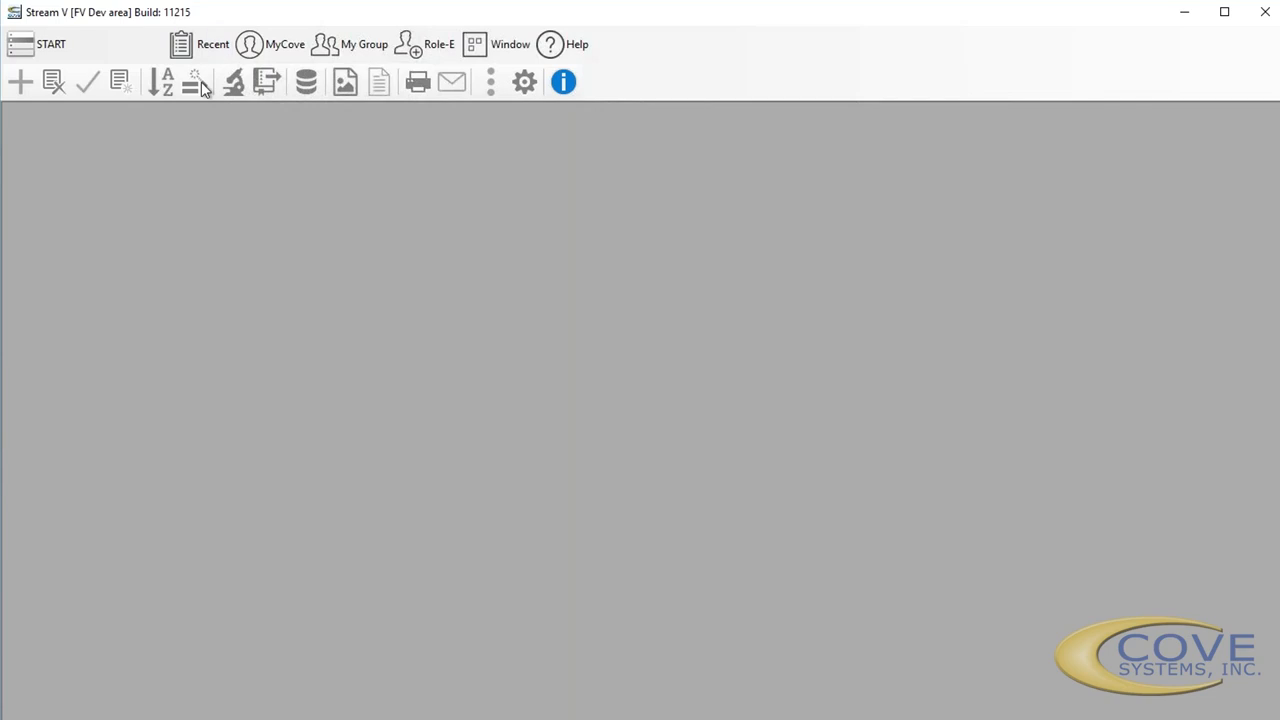
# Open Operator Manager, move its window to the workspace's upper corner, load the FH operator record and check its Groups and Branch fields
pyautogui.click(206, 52)
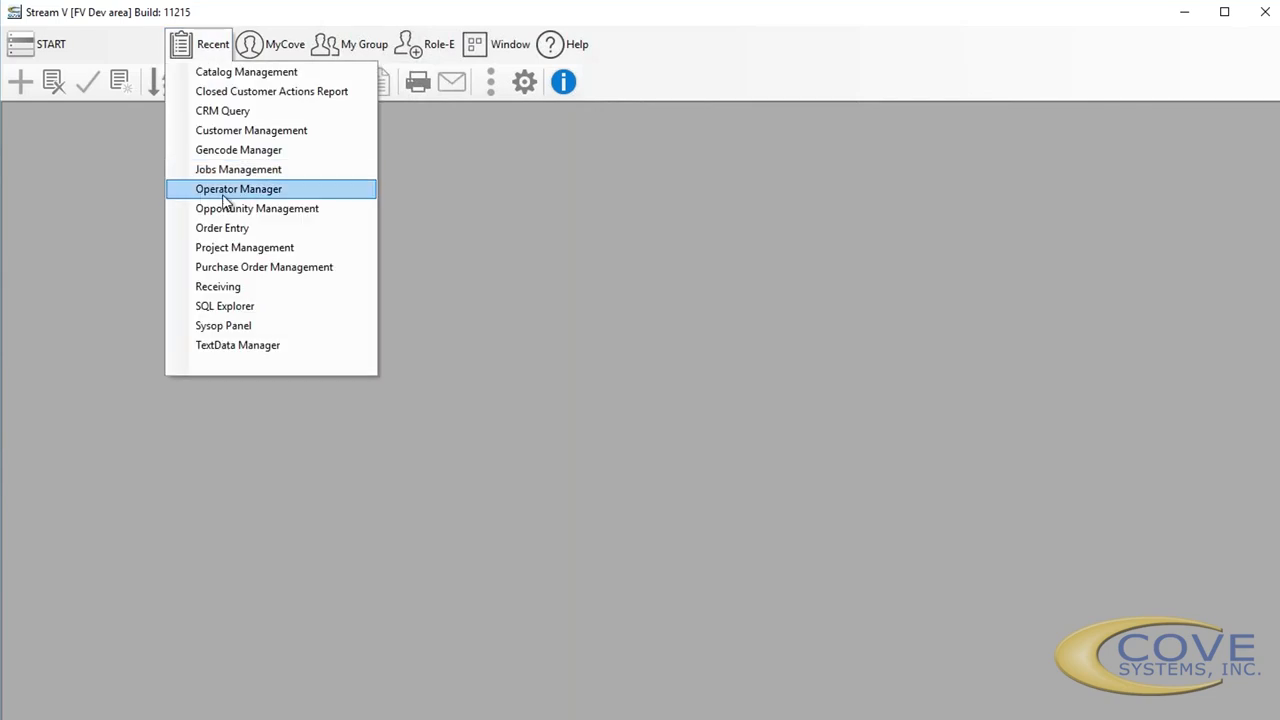
pyautogui.click(226, 192)
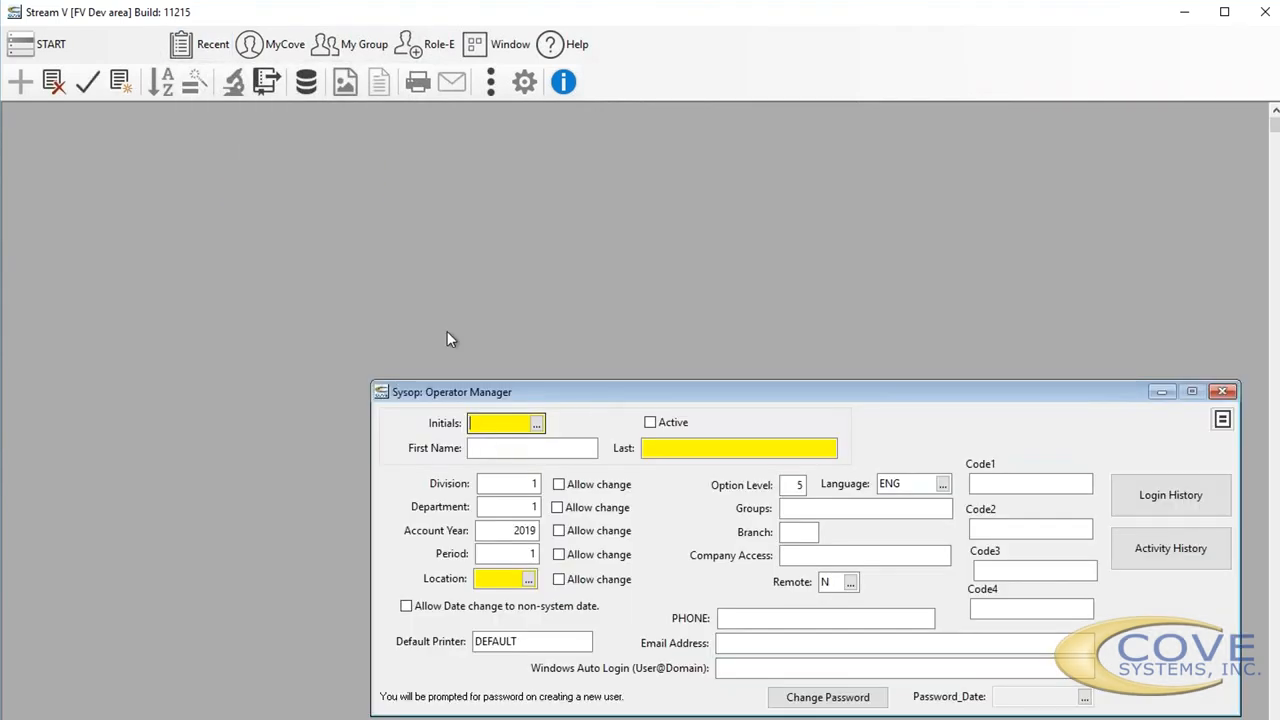
pyautogui.moveTo(585, 392); pyautogui.dragTo(238, 140)
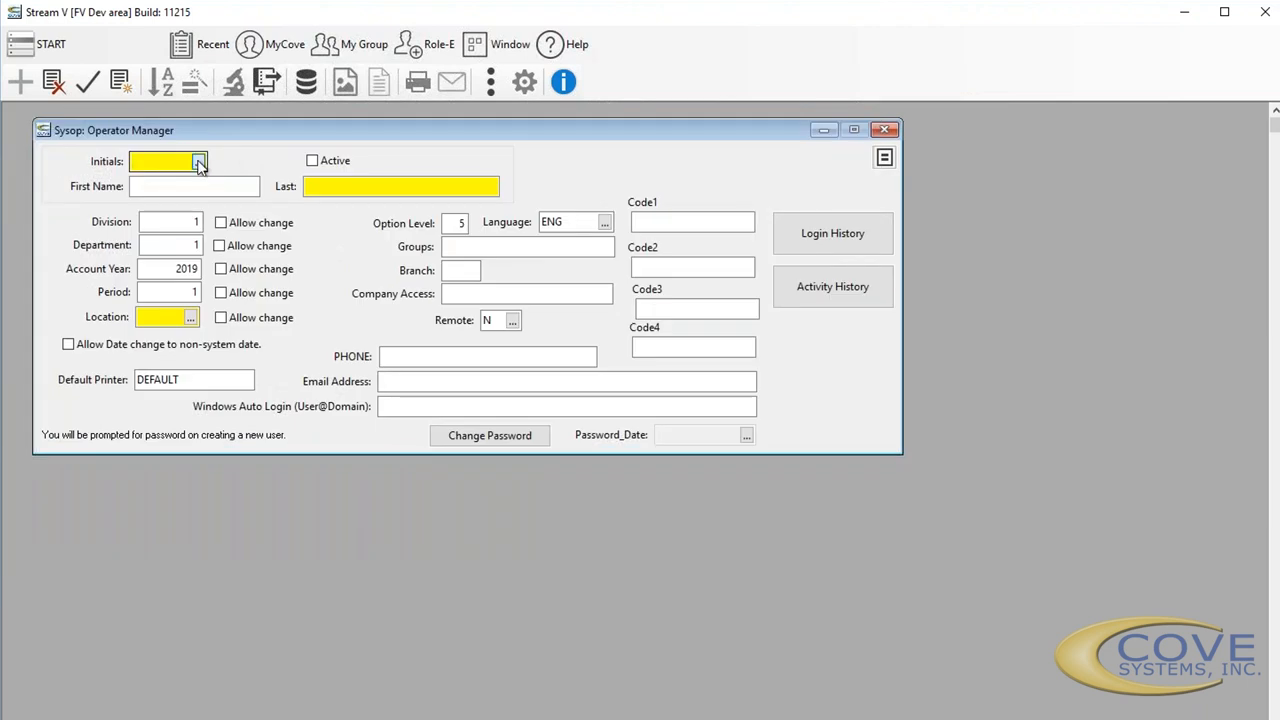
pyautogui.click(199, 163)
pyautogui.doubleClick(183, 277)
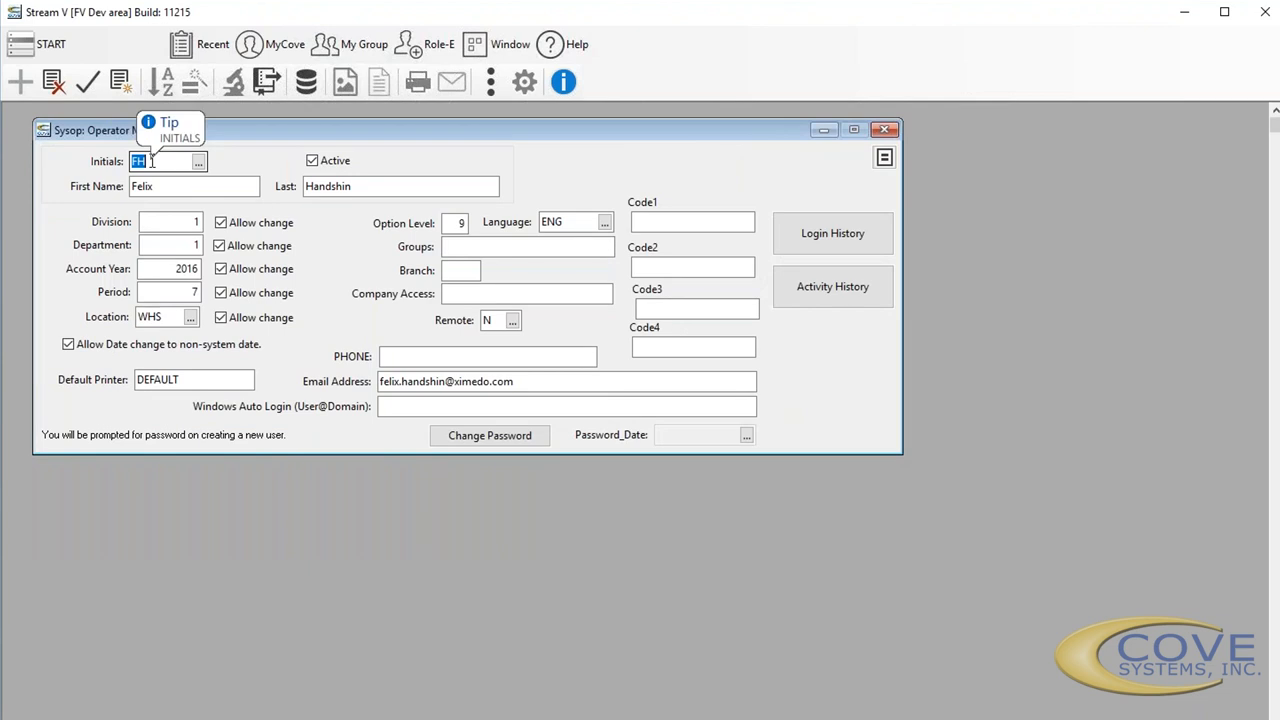
pyautogui.click(460, 250)
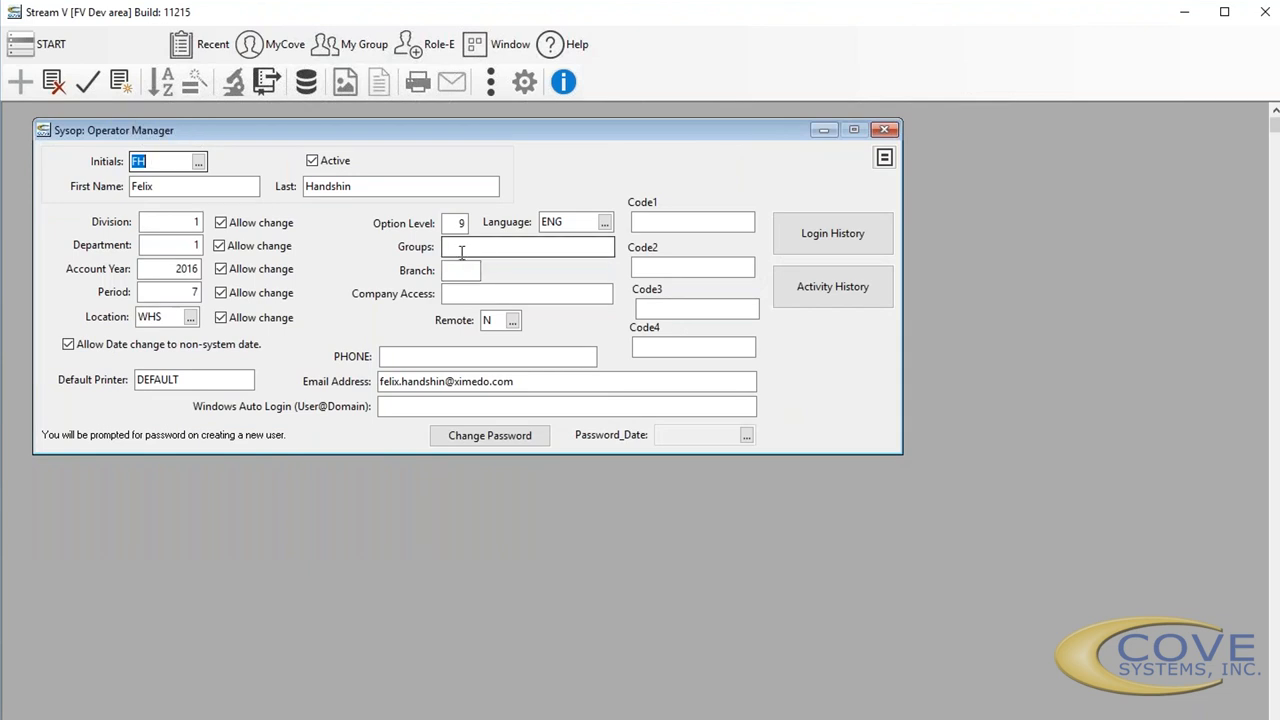
pyautogui.click(461, 265)
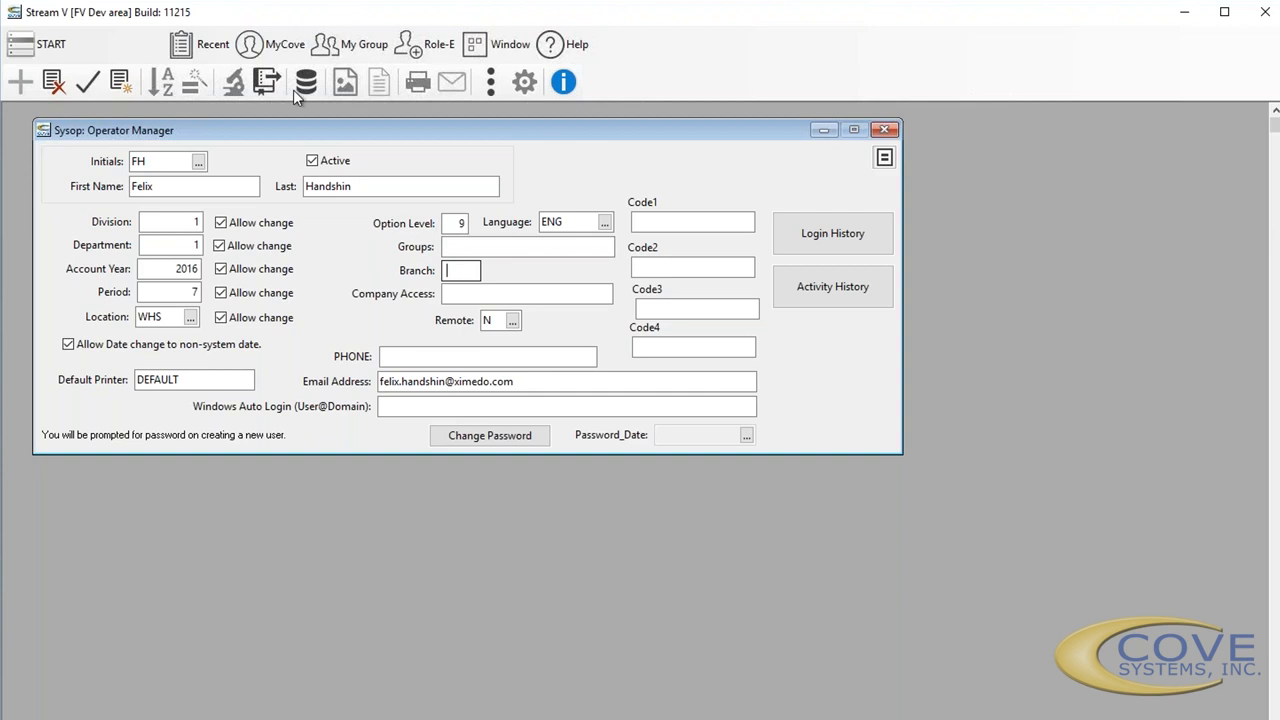
# Open System Control File Maintenance, view the detail of the #COMPANY parameter and close the detail
pyautogui.click(250, 45)
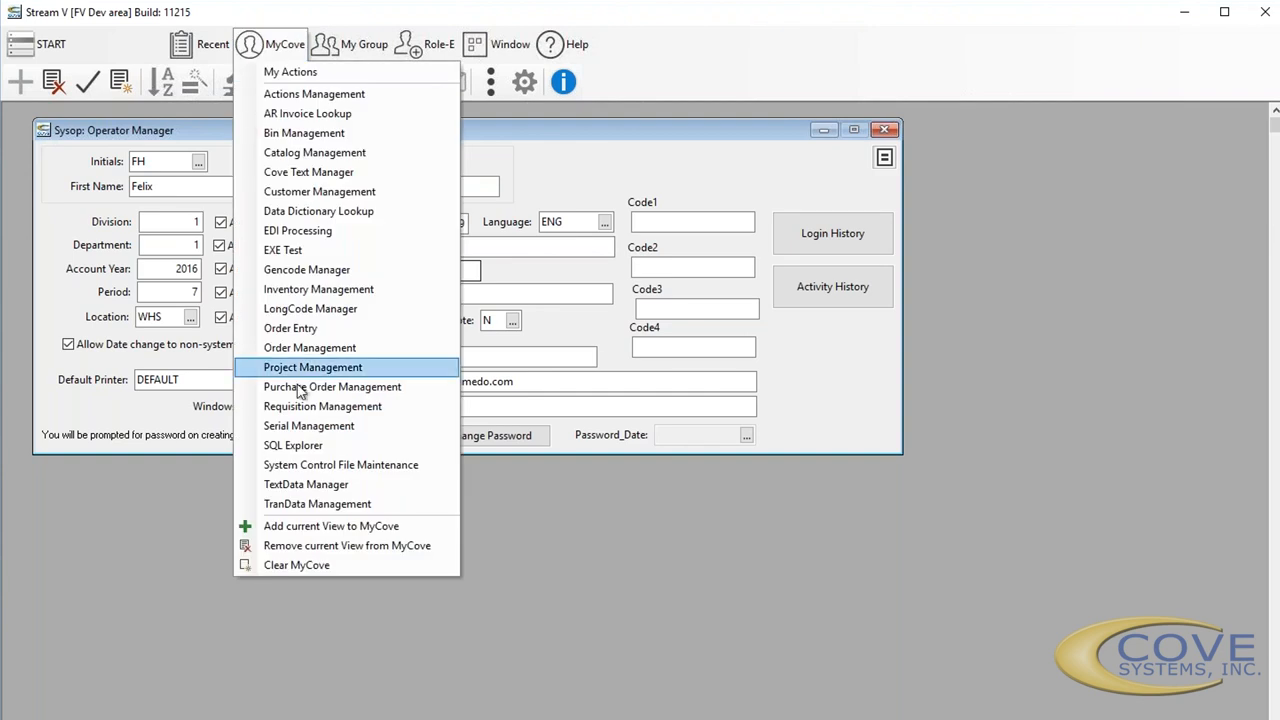
pyautogui.click(304, 466)
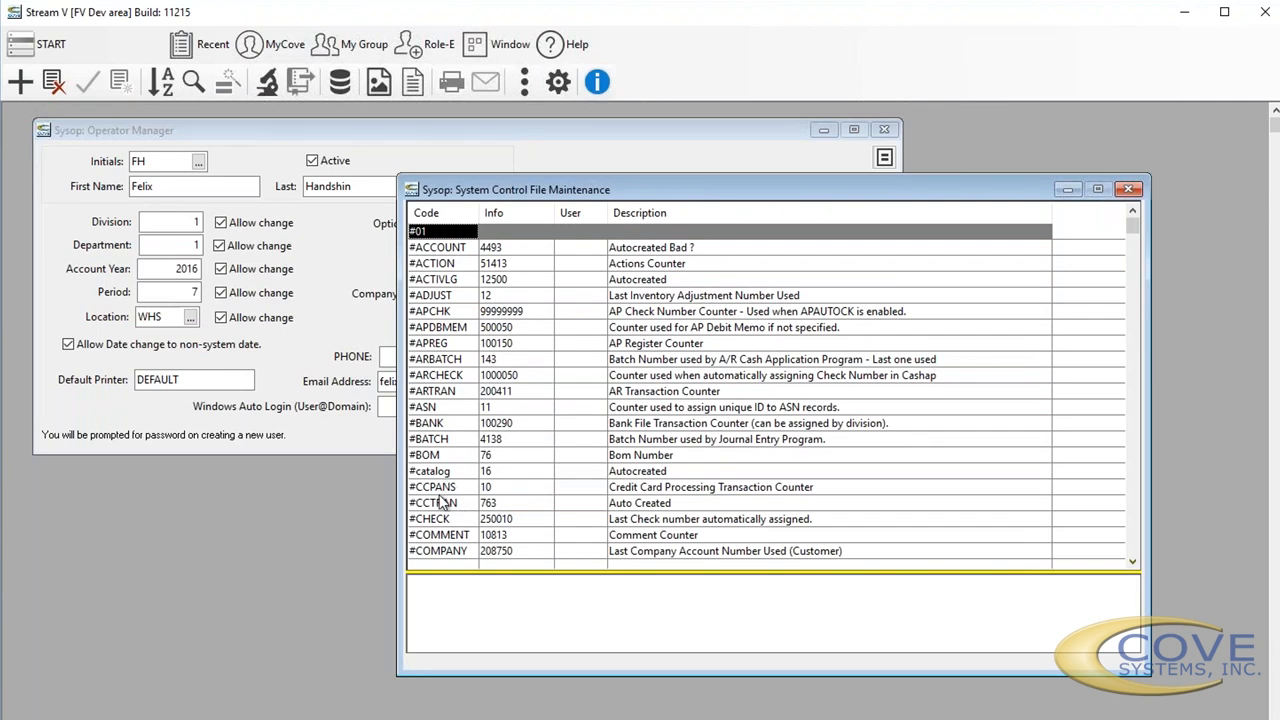
pyautogui.click(440, 551)
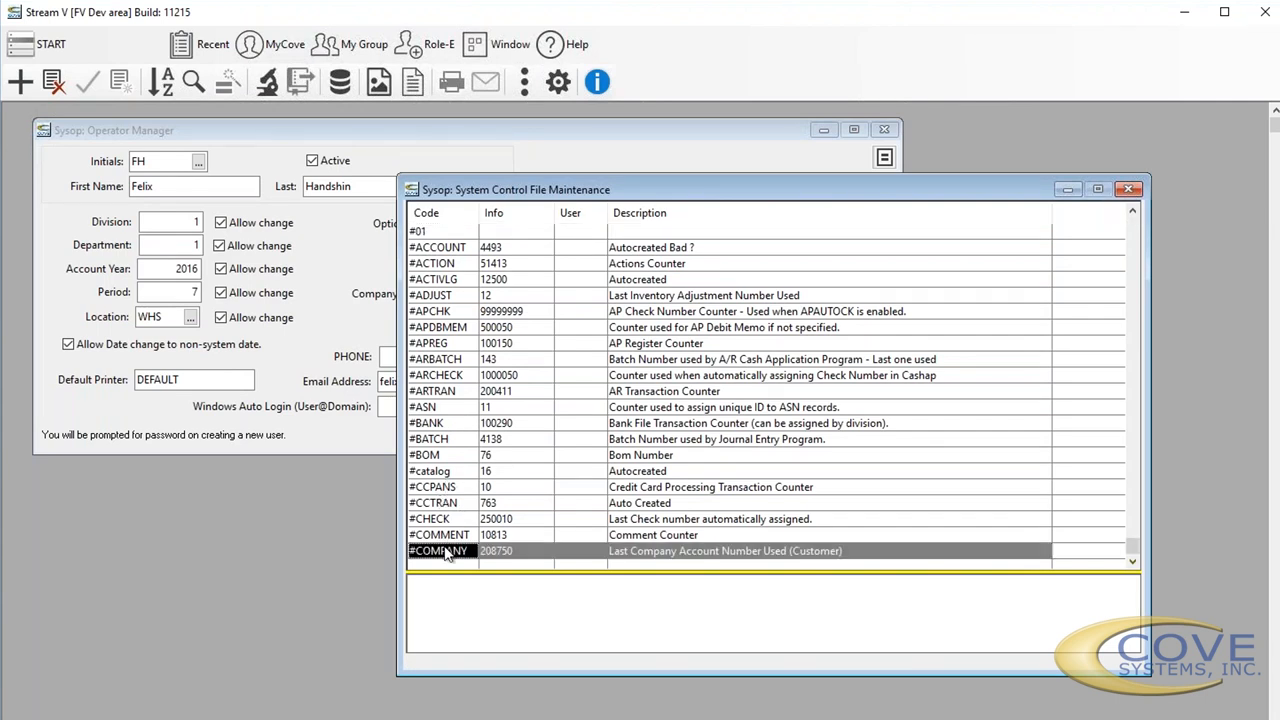
pyautogui.doubleClick(445, 553)
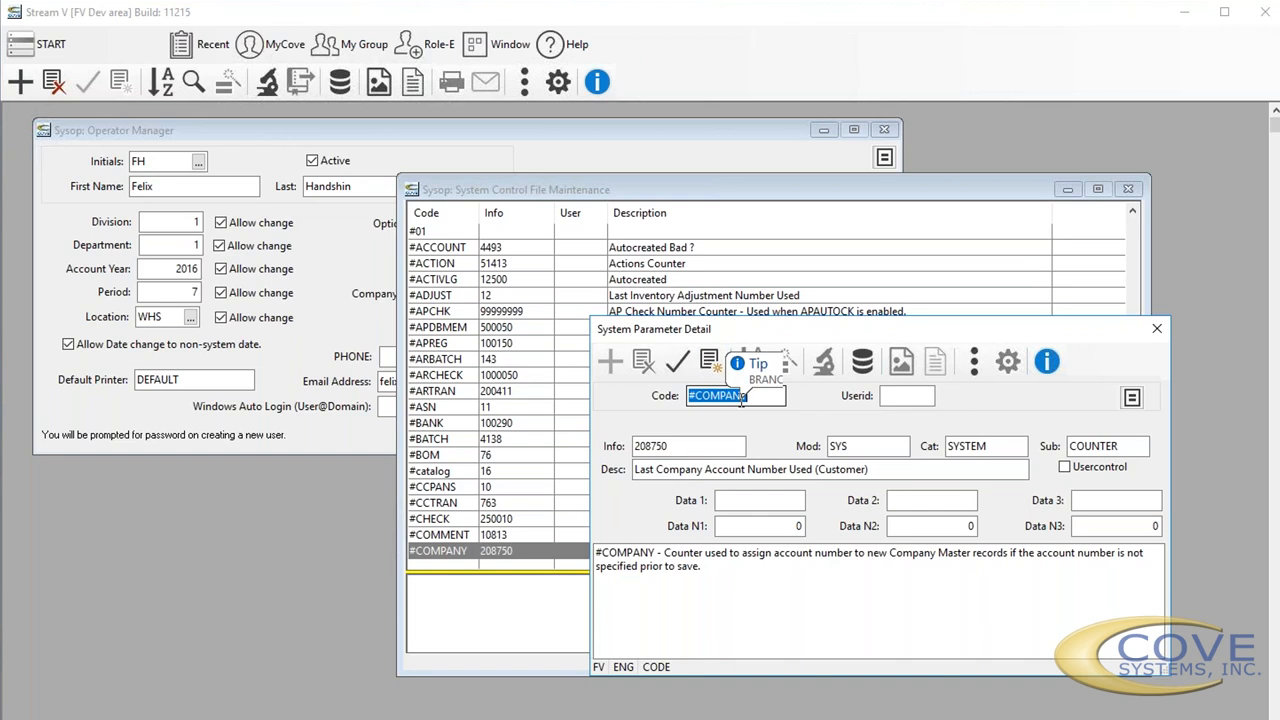
pyautogui.press('Tab')
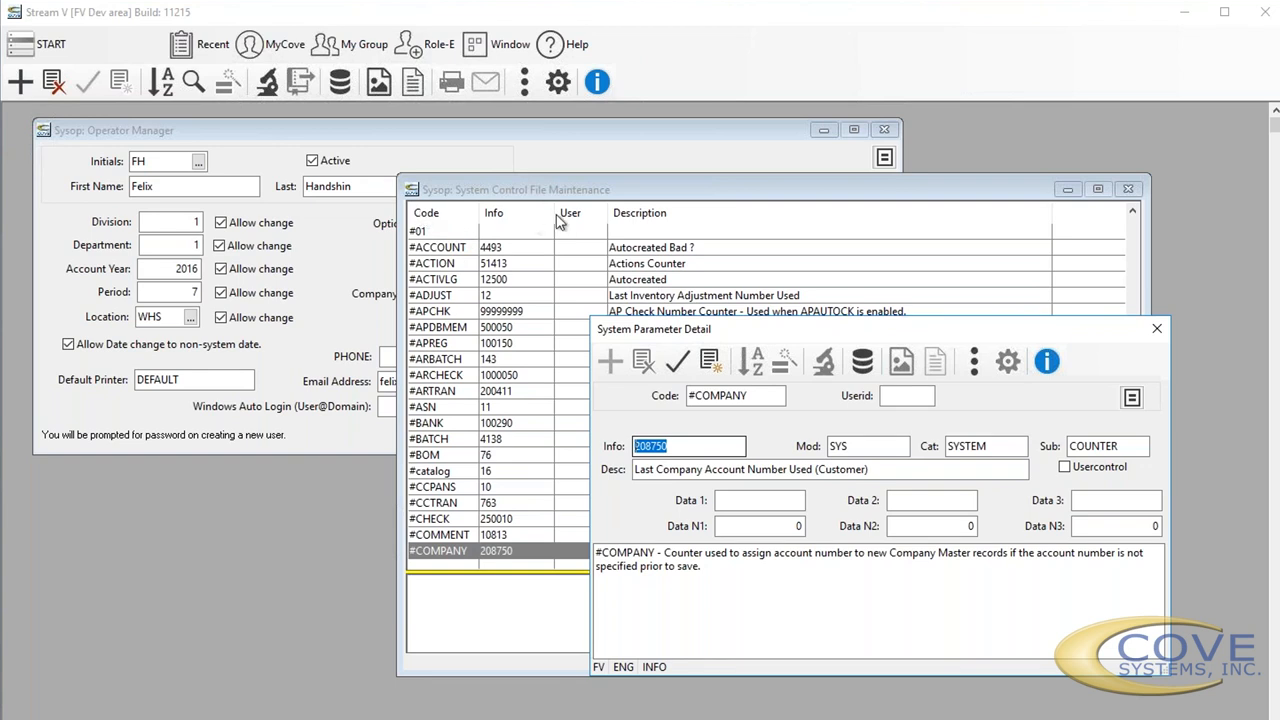
pyautogui.click(1157, 329)
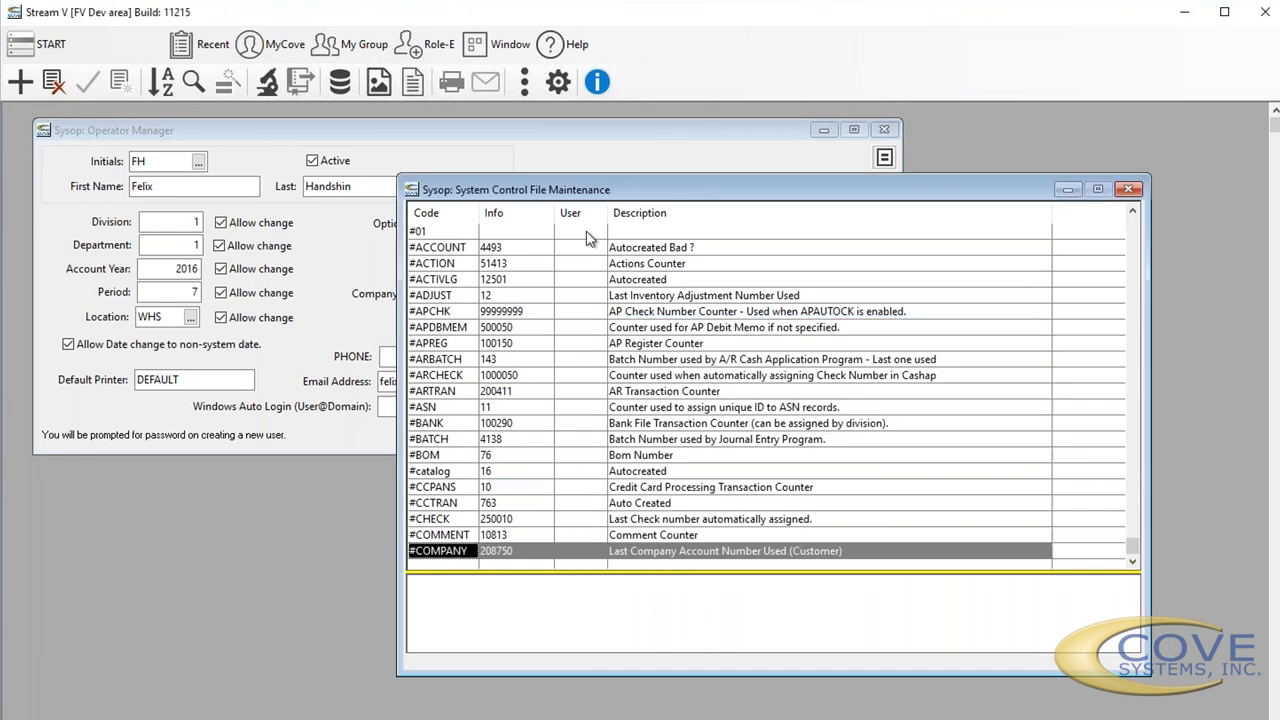
# Sort the system control parameters by User ID and select user FV's MENUADDR entry
pyautogui.rightClick(573, 215)
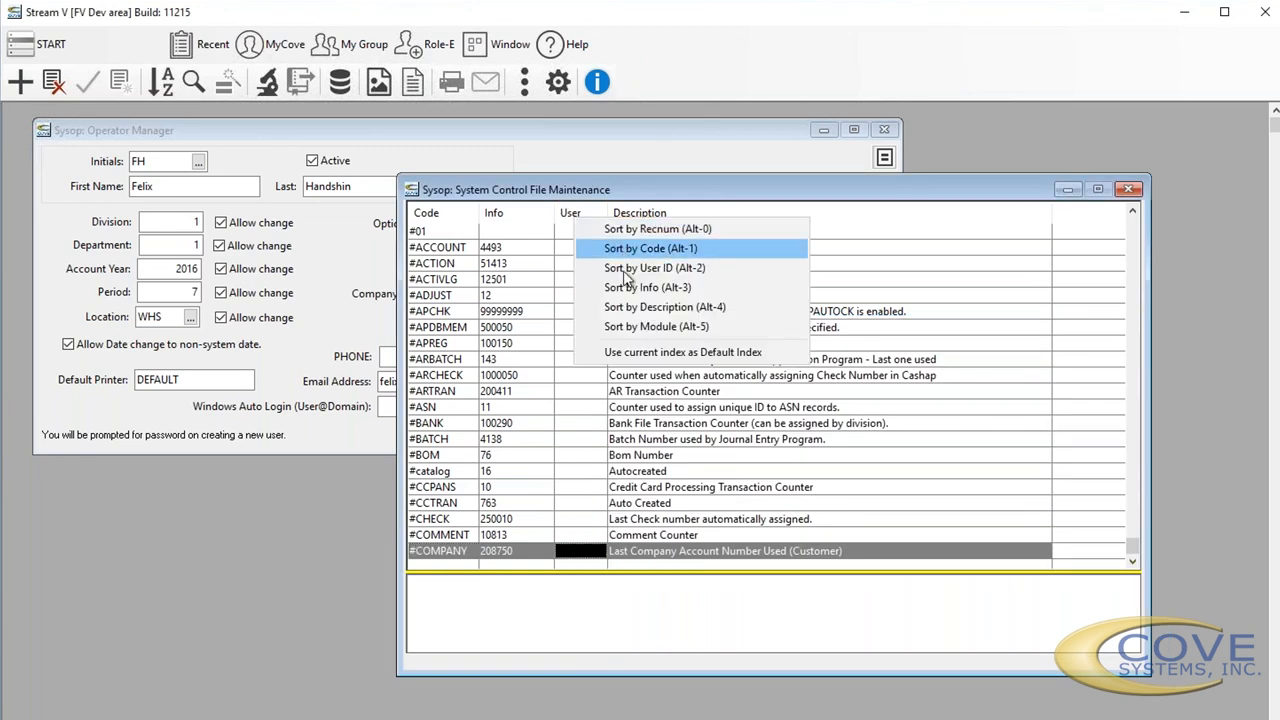
pyautogui.click(622, 268)
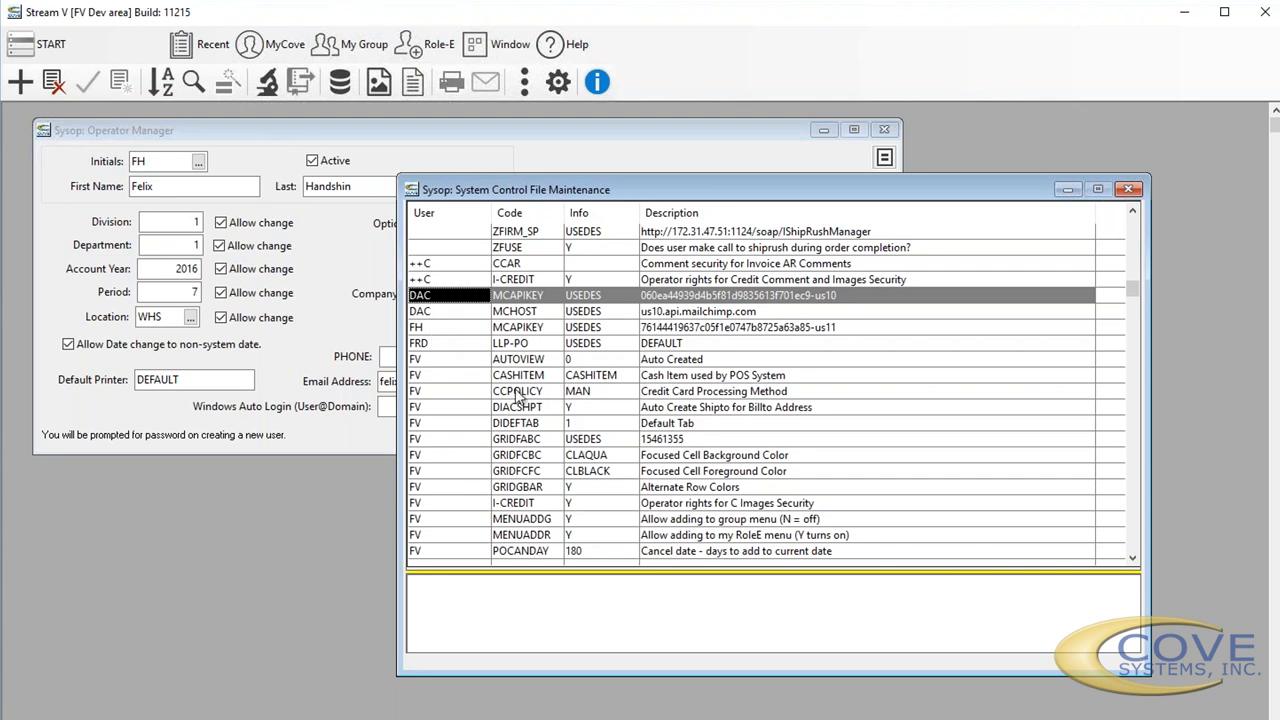
pyautogui.click(475, 535)
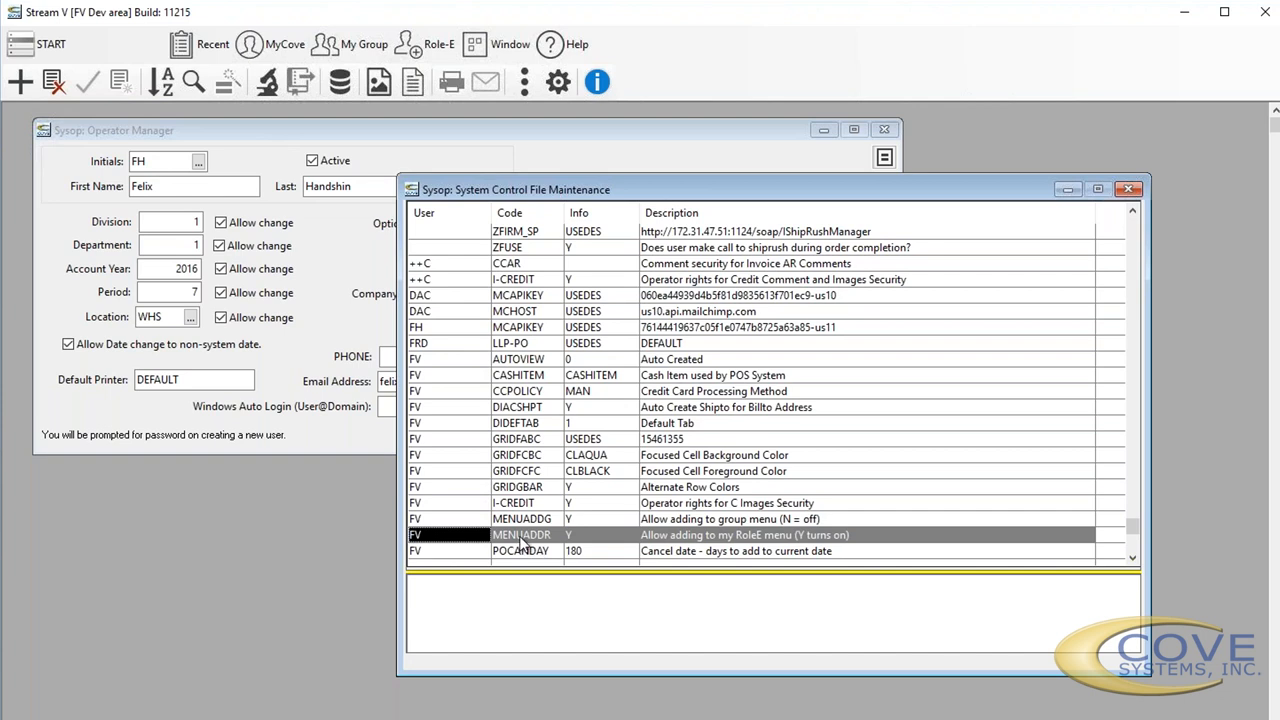
# Sort the system control parameters by Code and search for "menu"
pyautogui.click(513, 231)
pyautogui.rightClick(514, 217)
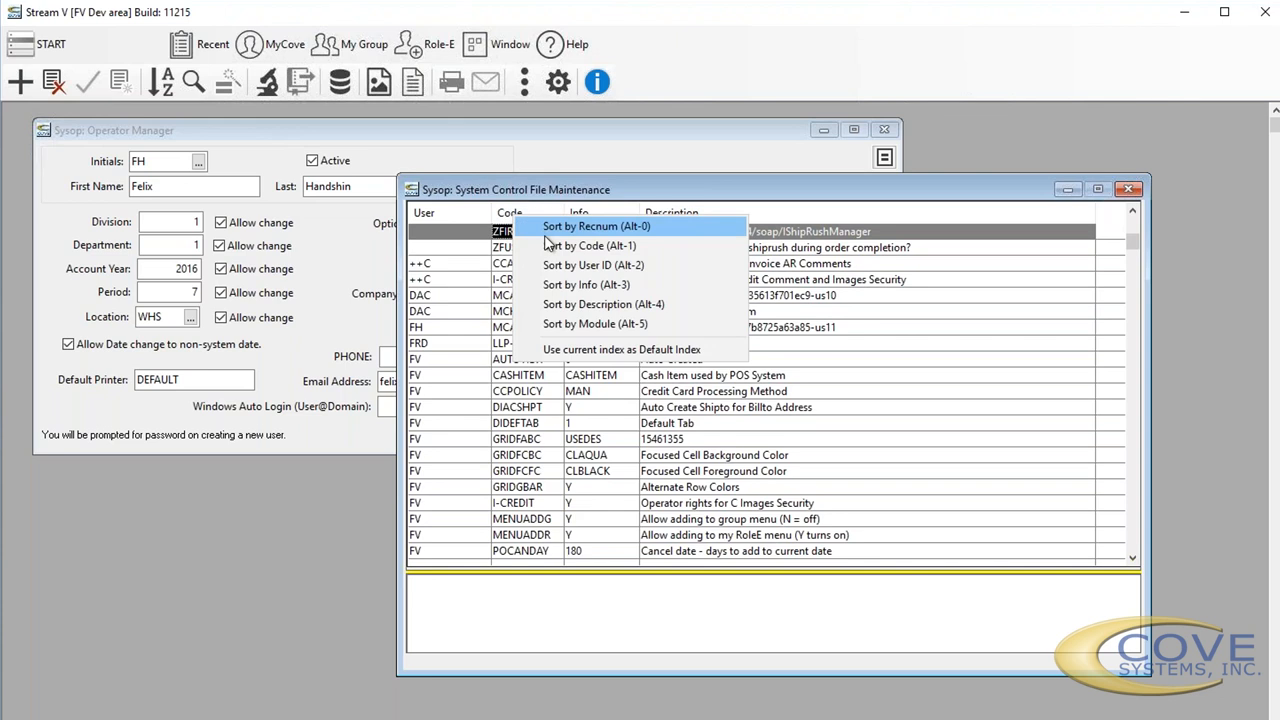
pyautogui.click(548, 252)
pyautogui.write('menu')
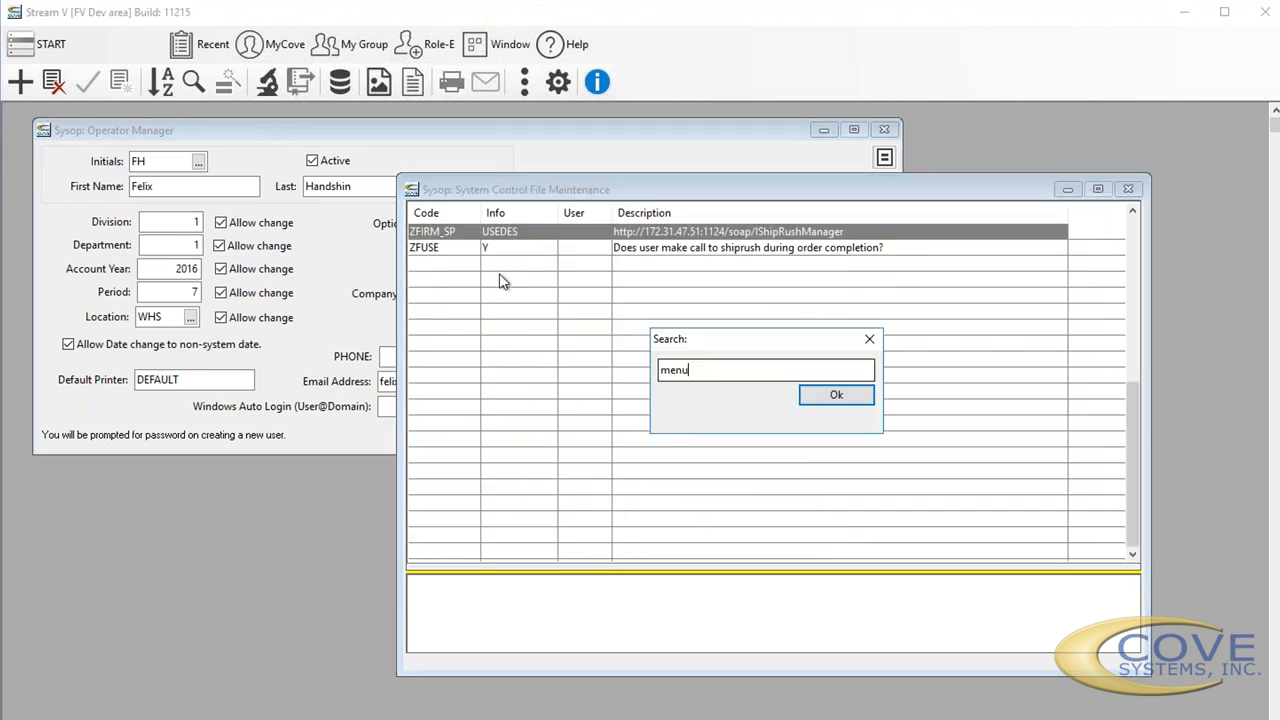
pyautogui.press('Return')
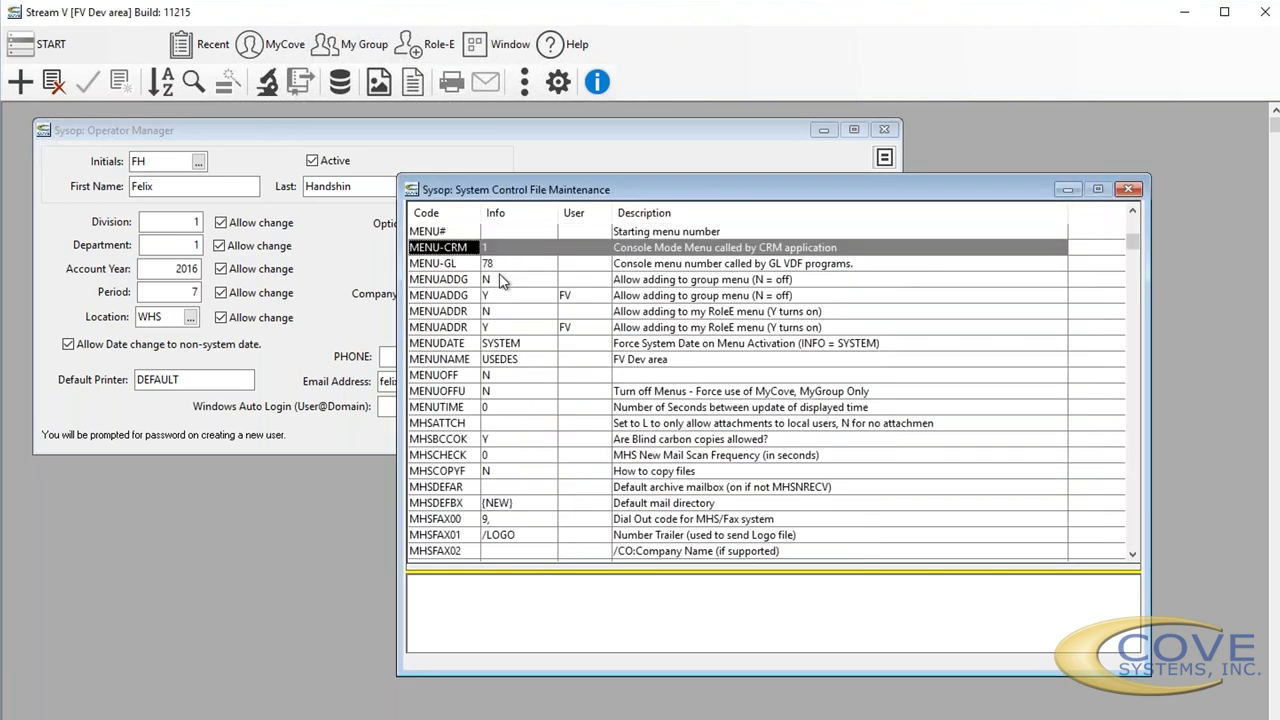
# Compare the general MENUADDG and MENUADDR entries with the ones specific to user FV
pyautogui.click(501, 279)
pyautogui.press('Down')
pyautogui.press('Down')
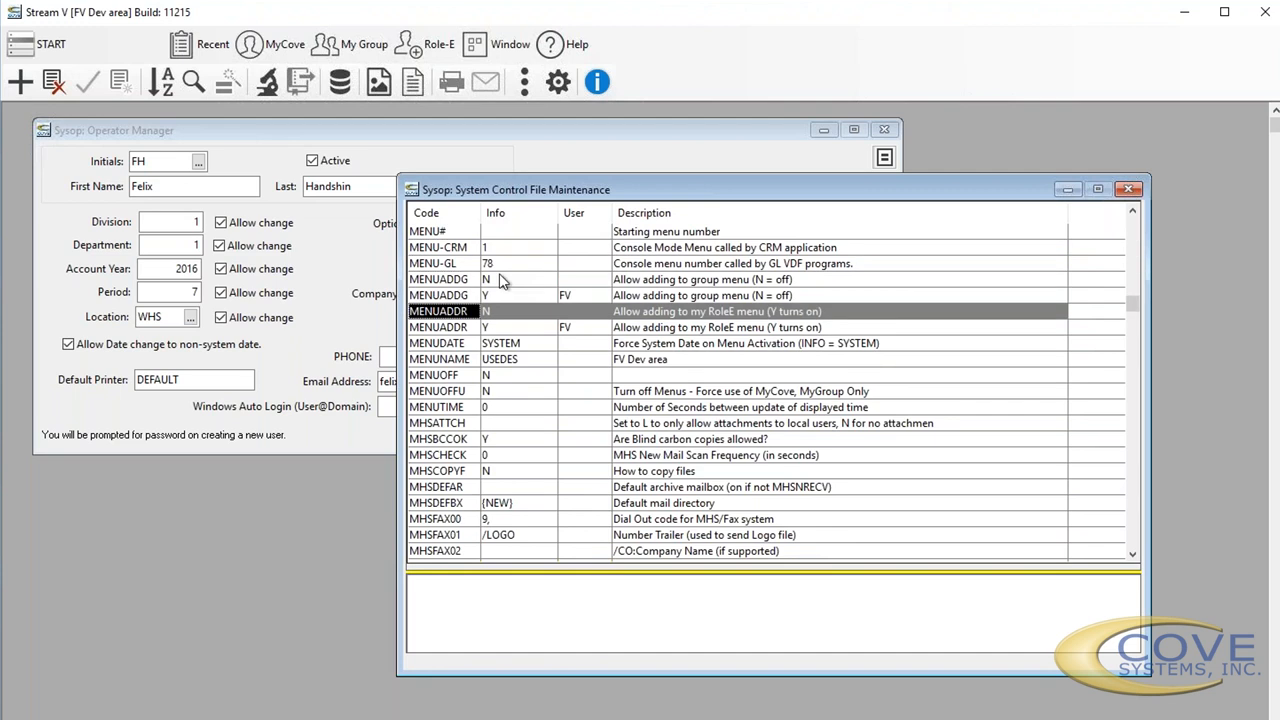
pyautogui.press('Down')
pyautogui.press('Up')
pyautogui.press('Down')
pyautogui.press('Up')
pyautogui.press('Down')
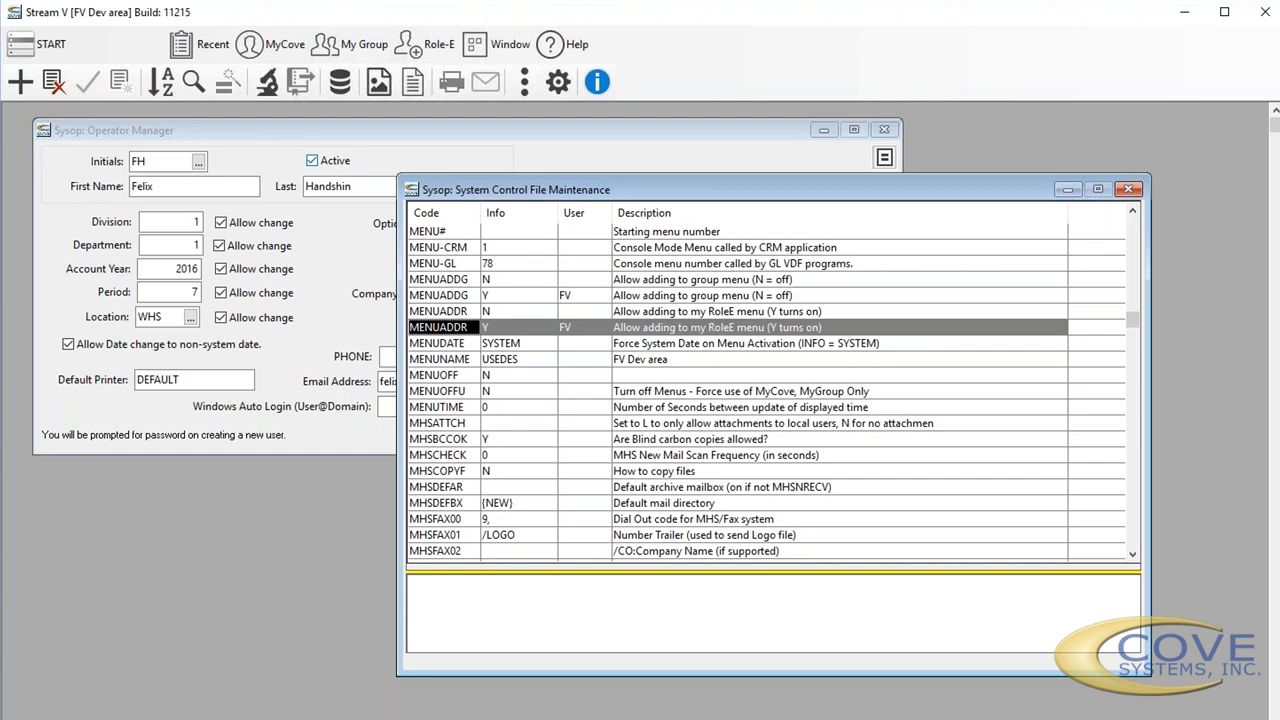
# Move the System Control File Maintenance window off Operator Manager and check the operator's Groups and Branch fields
pyautogui.moveTo(677, 198); pyautogui.dragTo(796, 270)
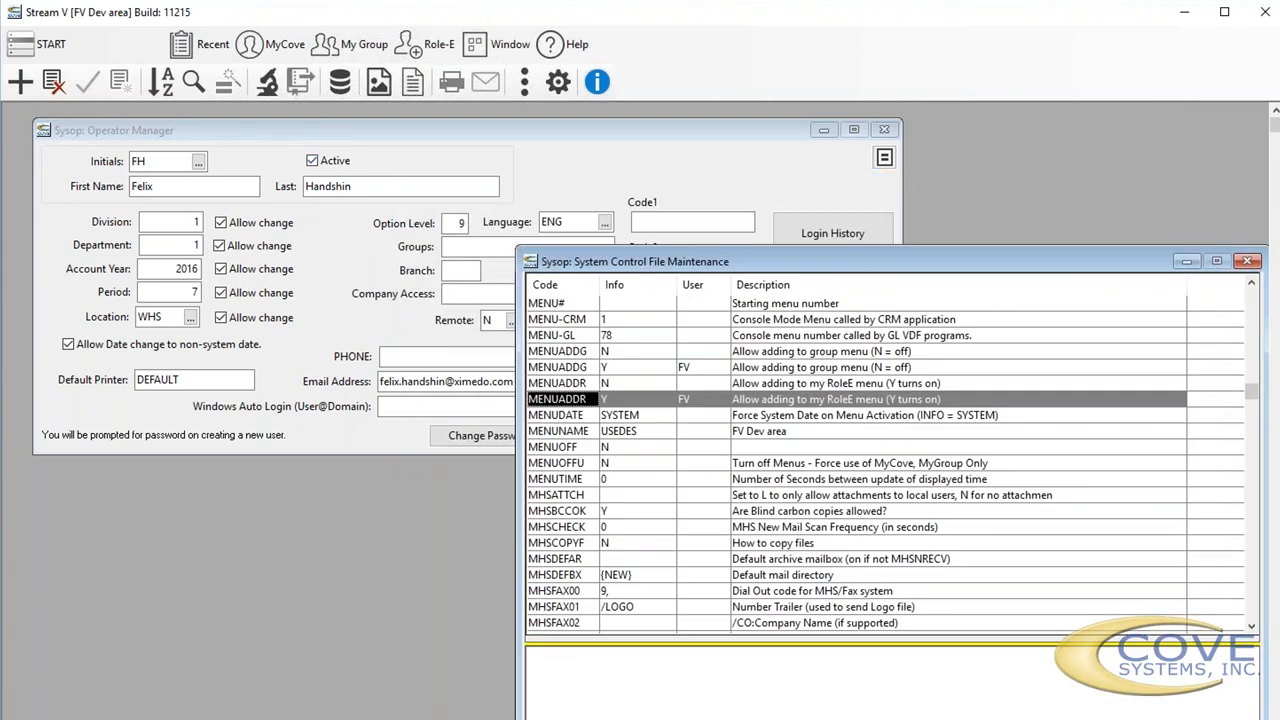
pyautogui.click(456, 248)
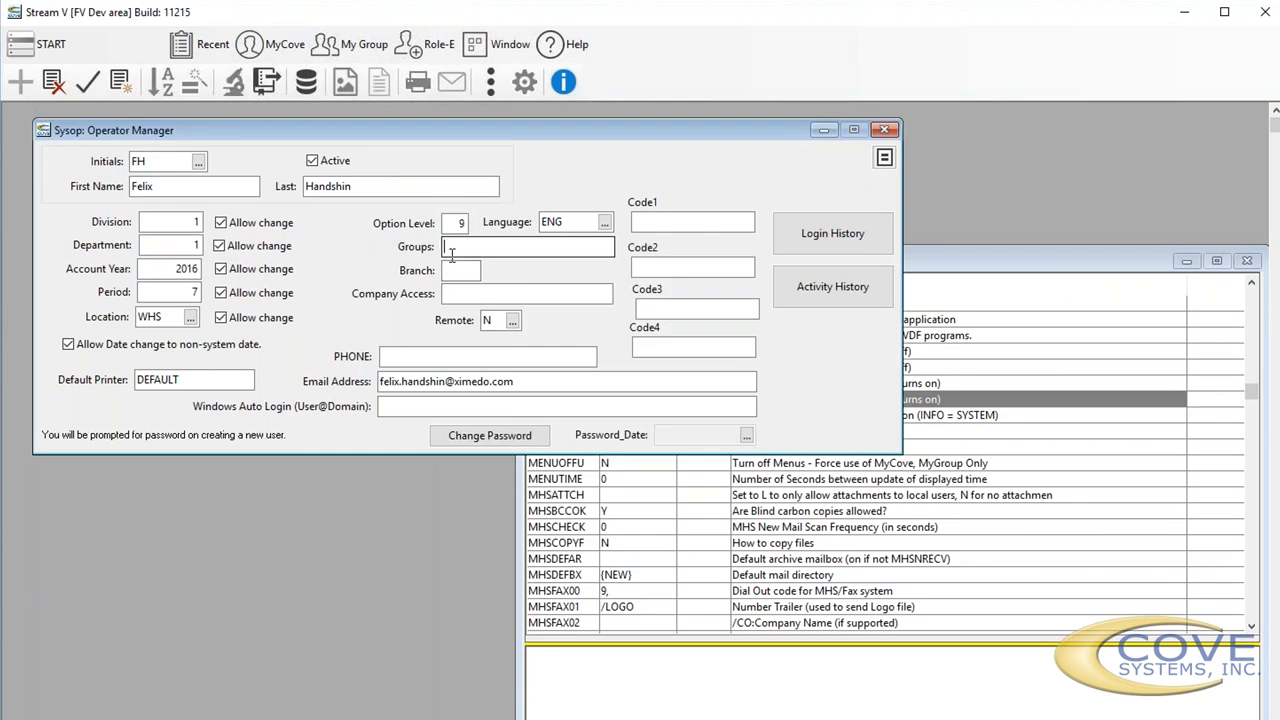
pyautogui.click(451, 269)
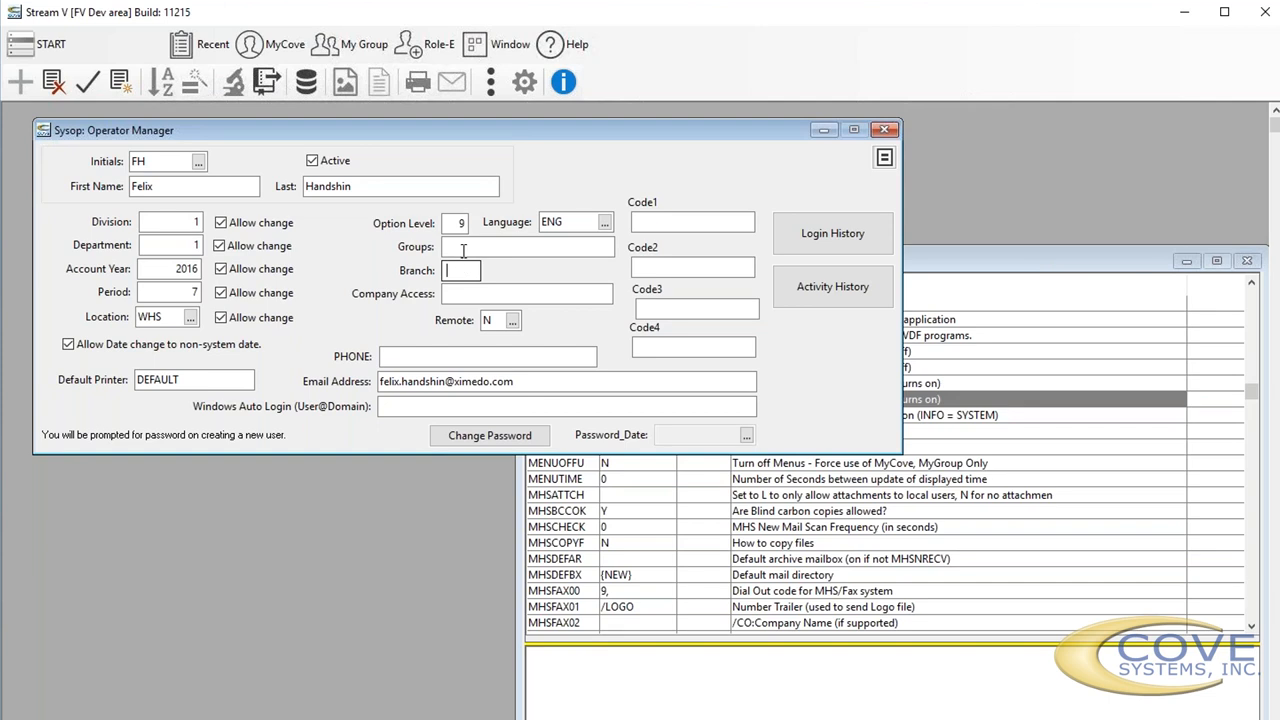
pyautogui.click(463, 249)
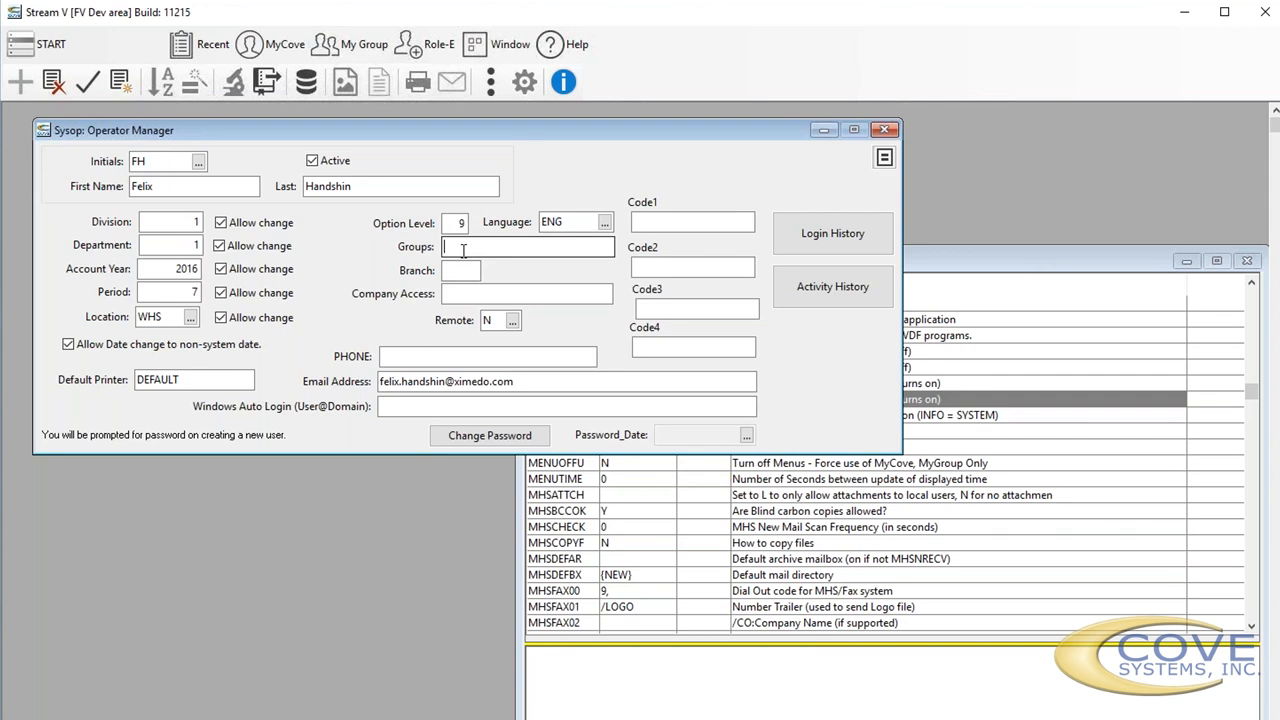
# Return to System Control File Maintenance, sort the parameters by User ID and select user FV's POS-CPOK entry
pyautogui.click(946, 282)
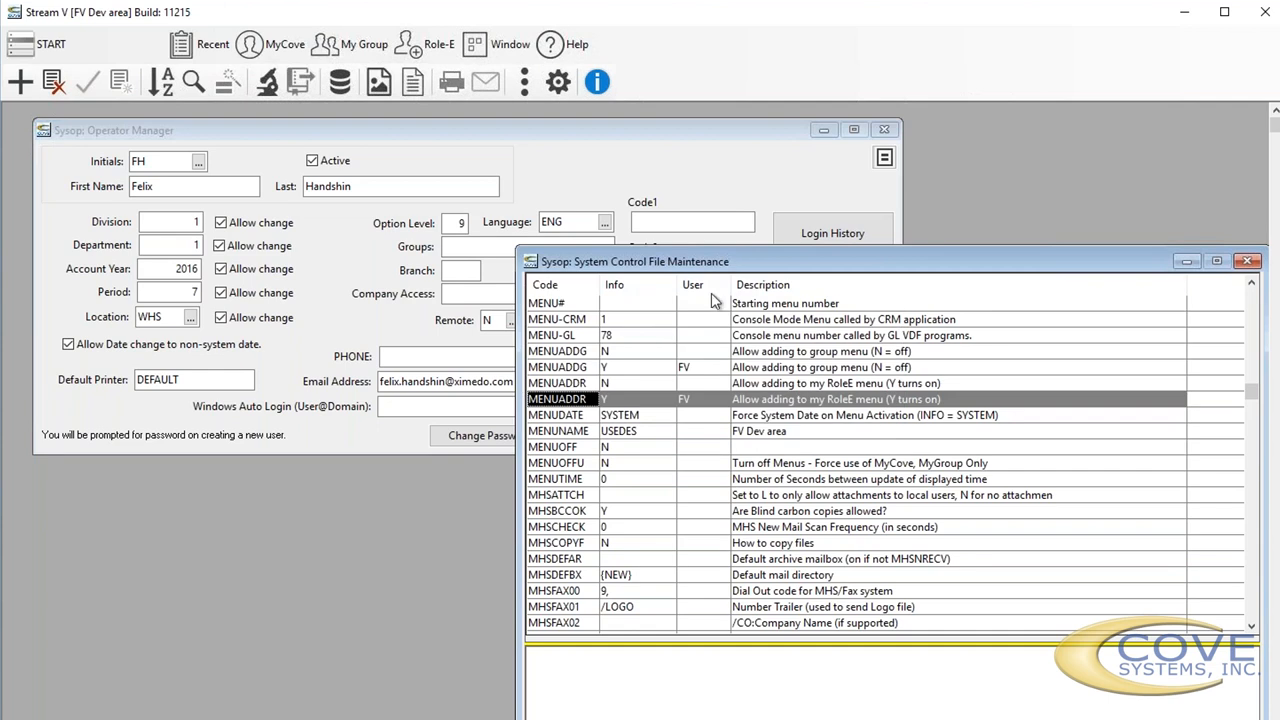
pyautogui.rightClick(703, 291)
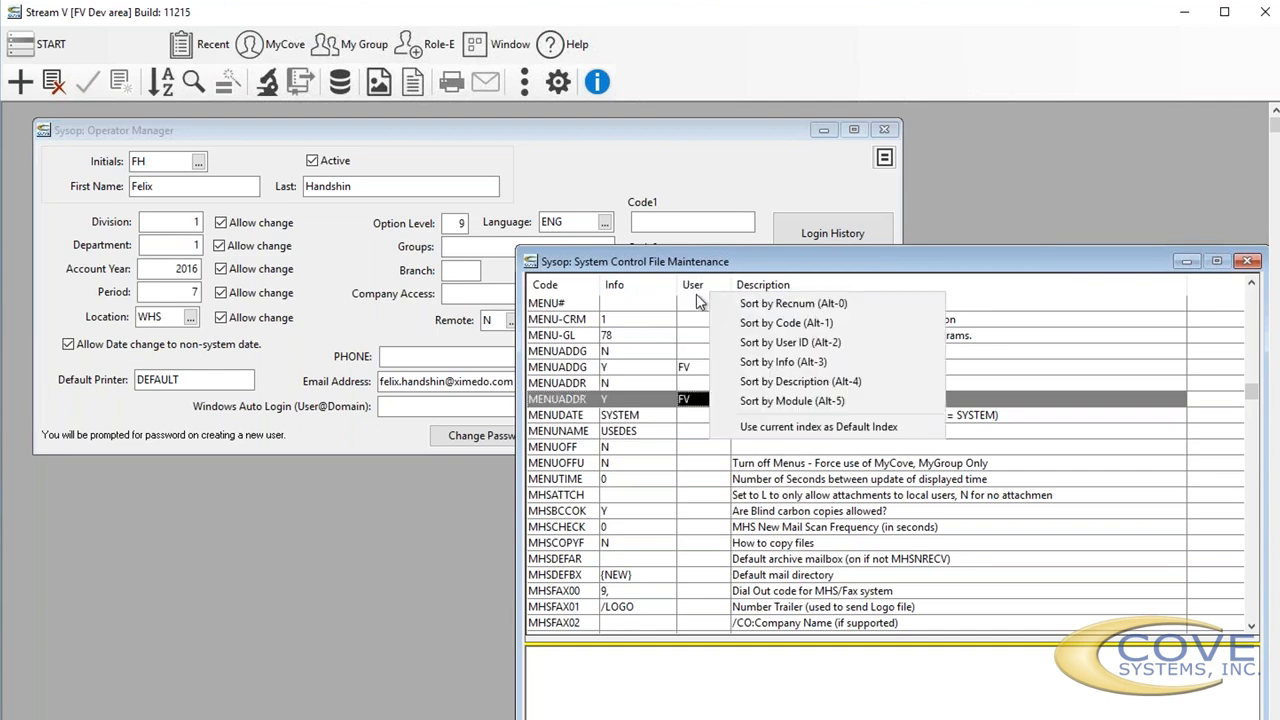
pyautogui.click(780, 345)
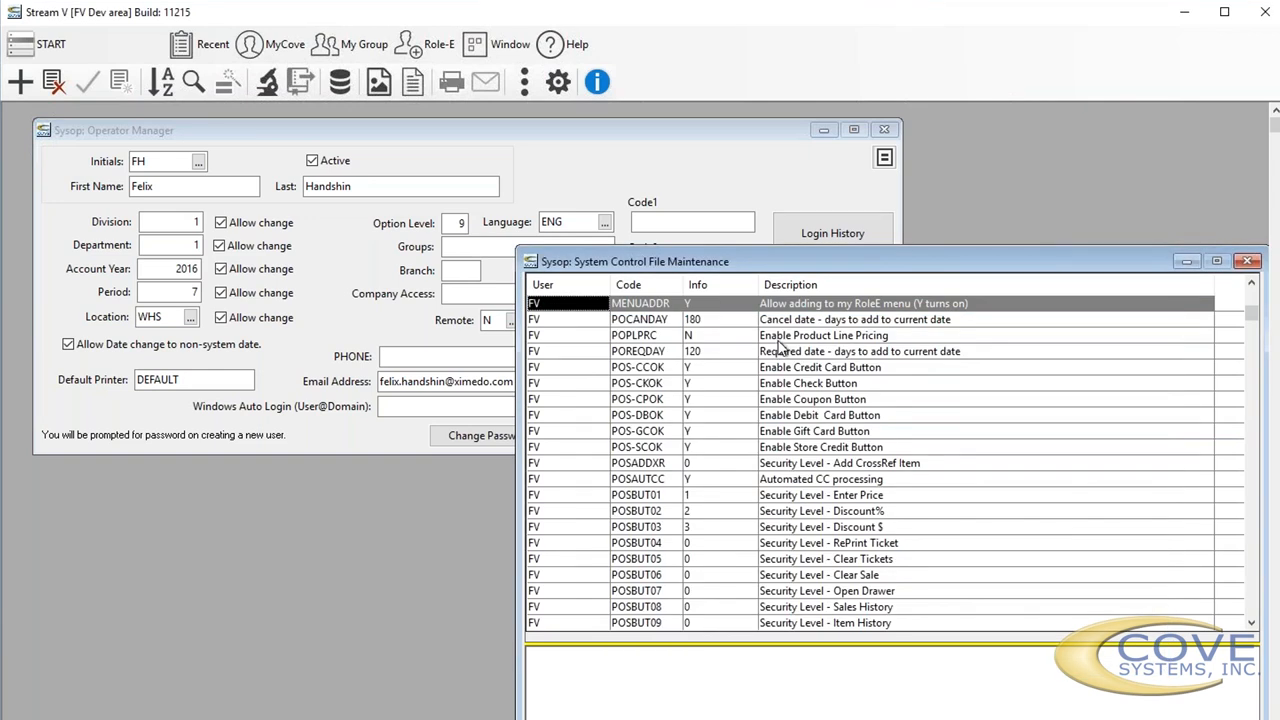
pyautogui.click(672, 400)
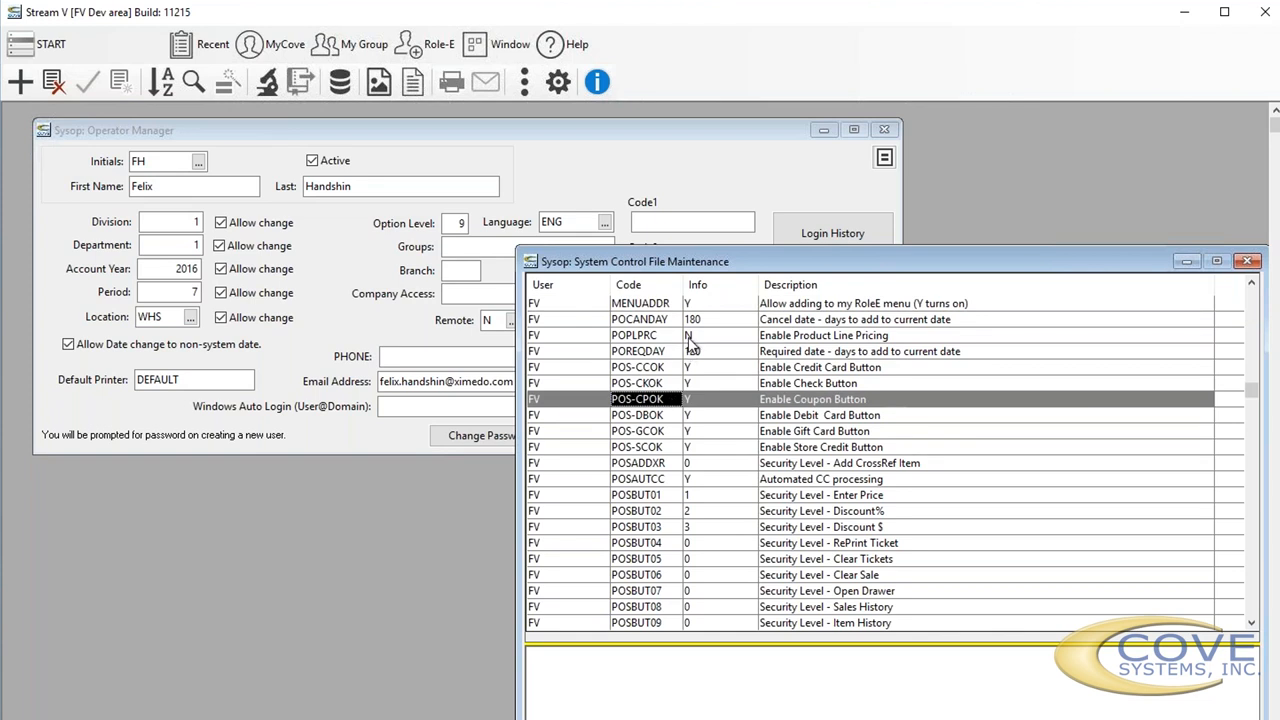
# Find the ++C group entries in the user-sorted list and examine the entries from there down to FV's CASHITEM
pyautogui.hotkey('ctrl', 'f')
pyautogui.press('Return')
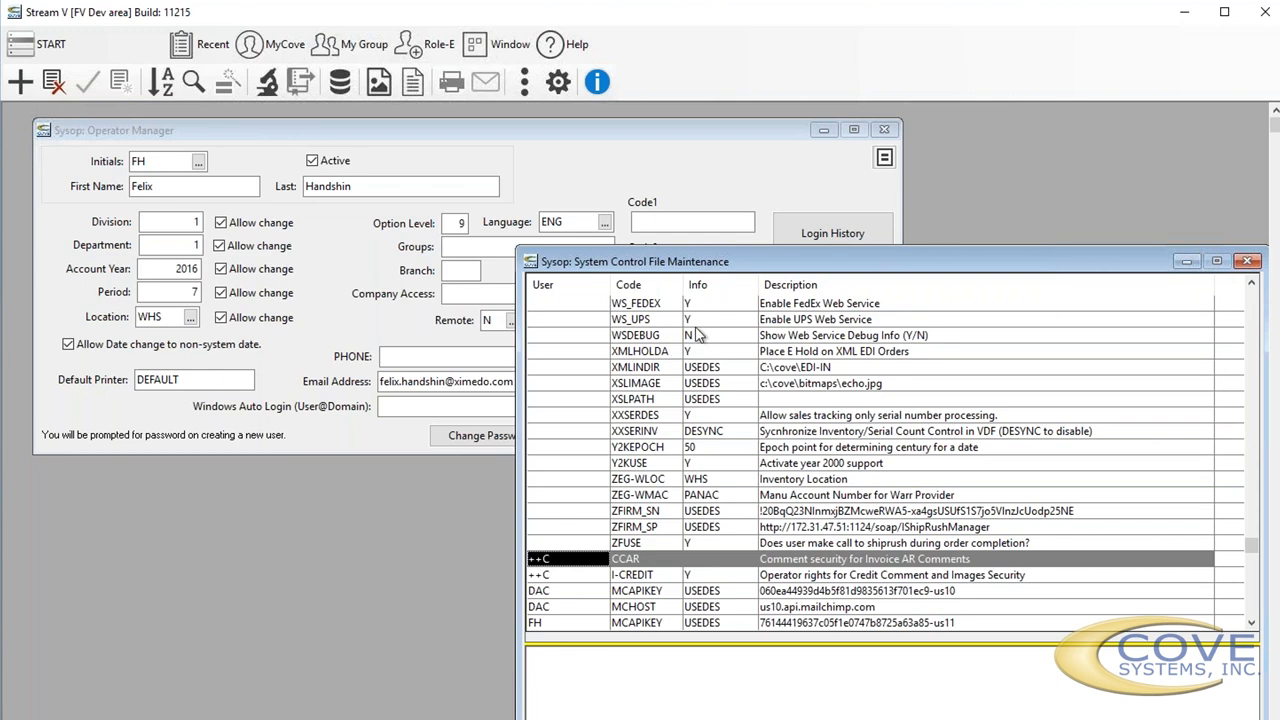
pyautogui.press('Down')
pyautogui.press('Down')
pyautogui.press('Down')
pyautogui.press('Down')
pyautogui.press('Down')
pyautogui.press('Down')
pyautogui.press('Down')
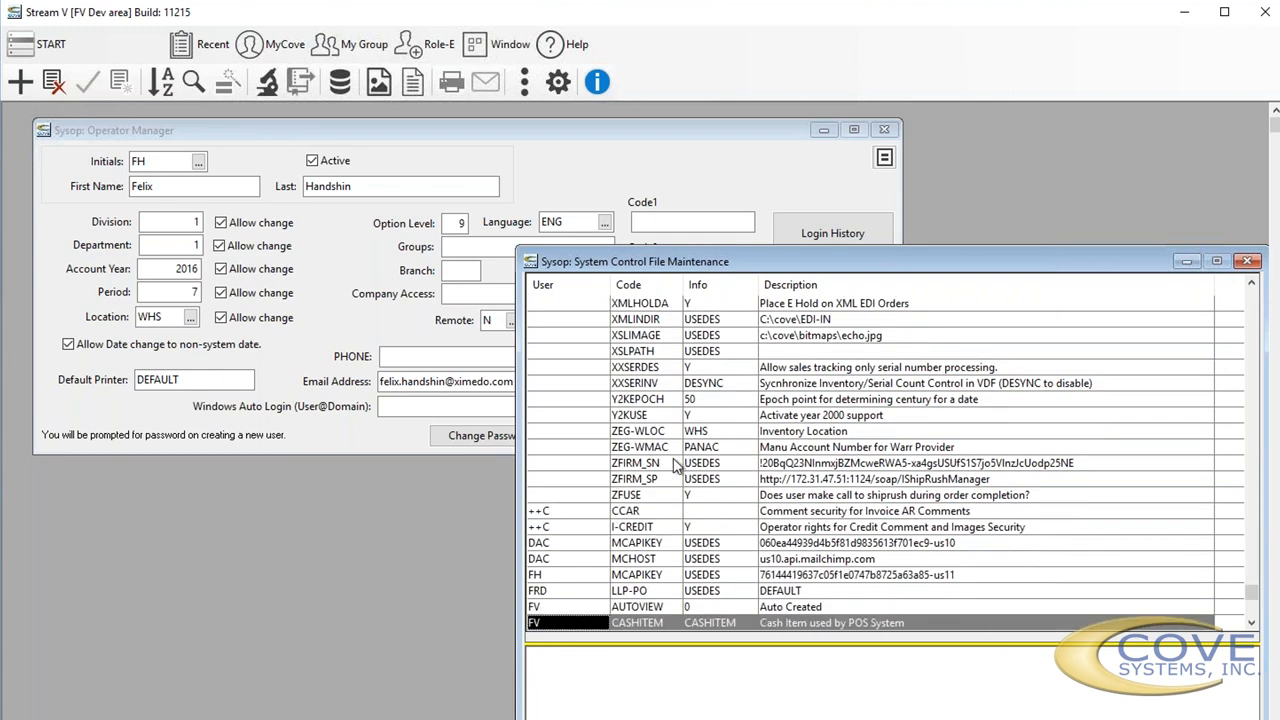
# Search the user-sorted list for "menu" and sort the parameters by Code again
pyautogui.write('menu')
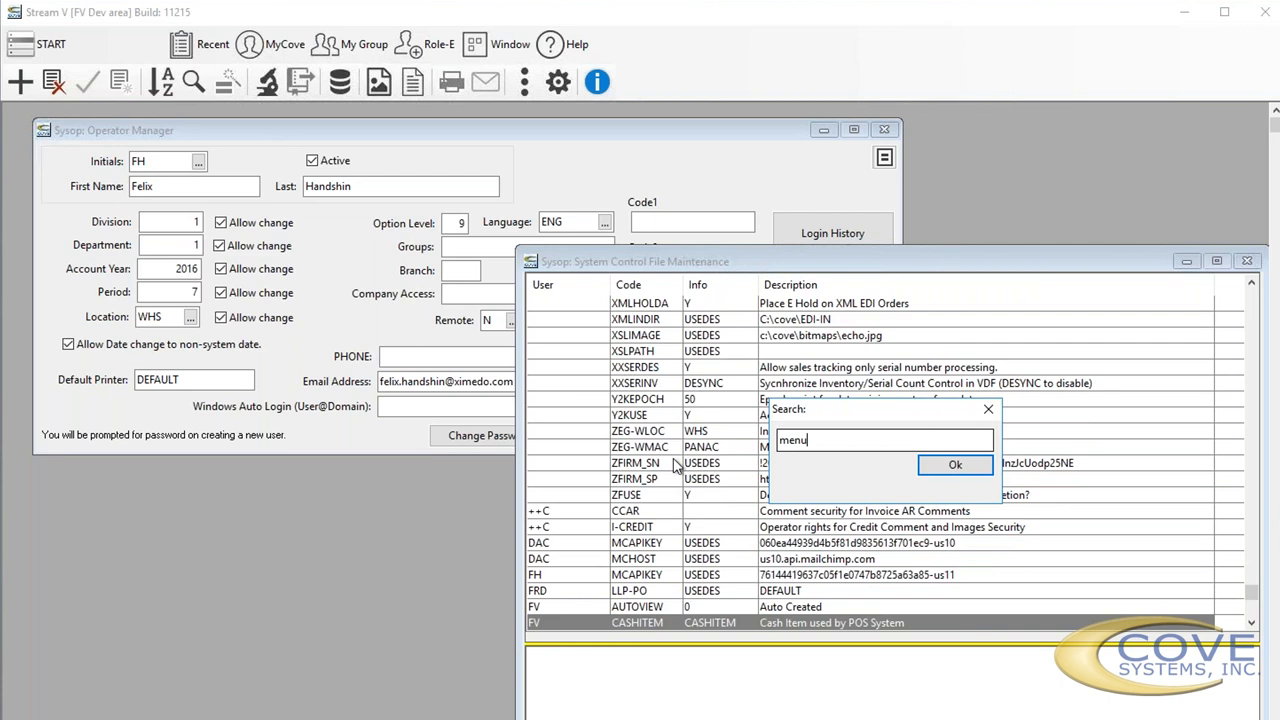
pyautogui.press('Return')
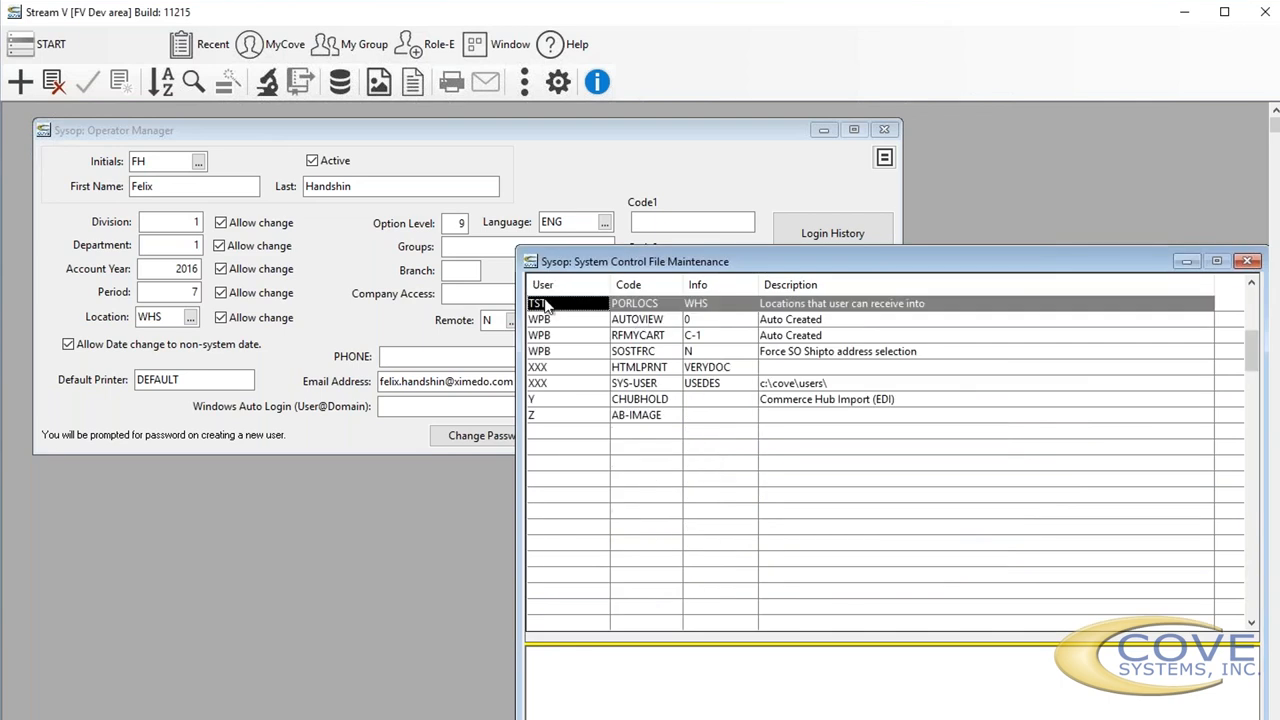
pyautogui.rightClick(546, 305)
pyautogui.click(612, 320)
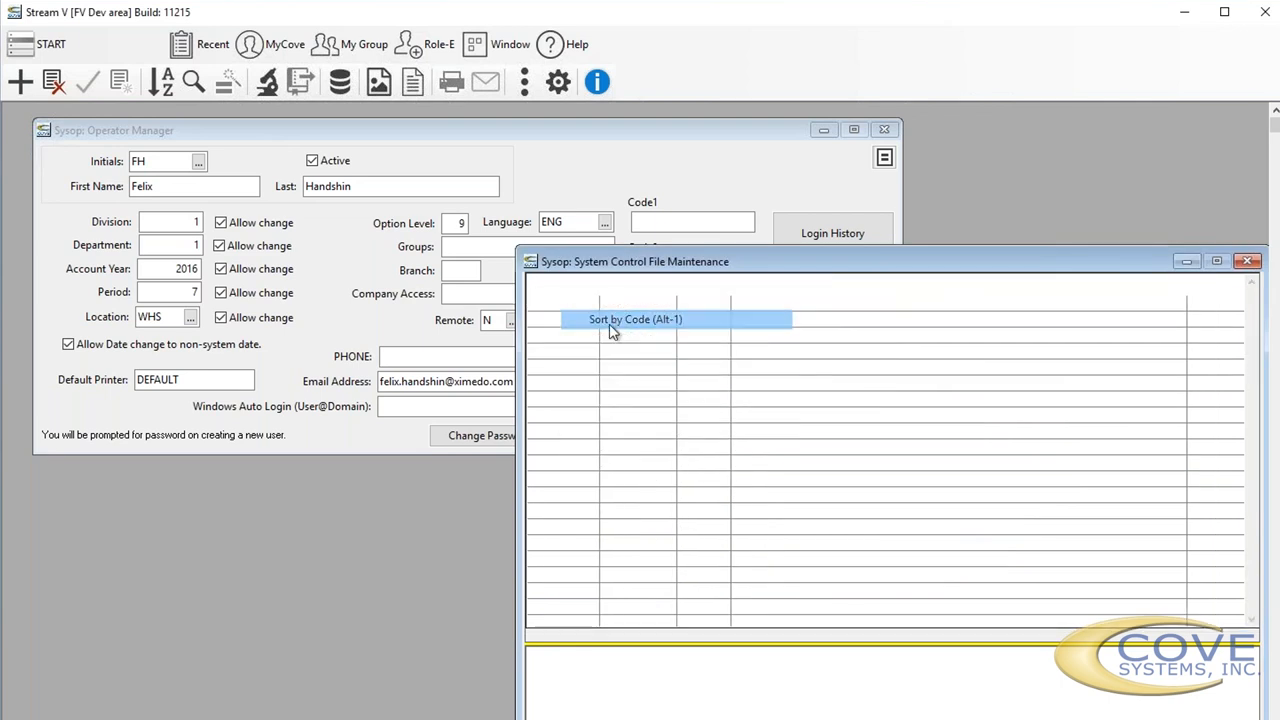
# Go to the MENU parameters in the code-sorted list and select the general MENUADDR entry
pyautogui.click(590, 370)
pyautogui.press('pageup')
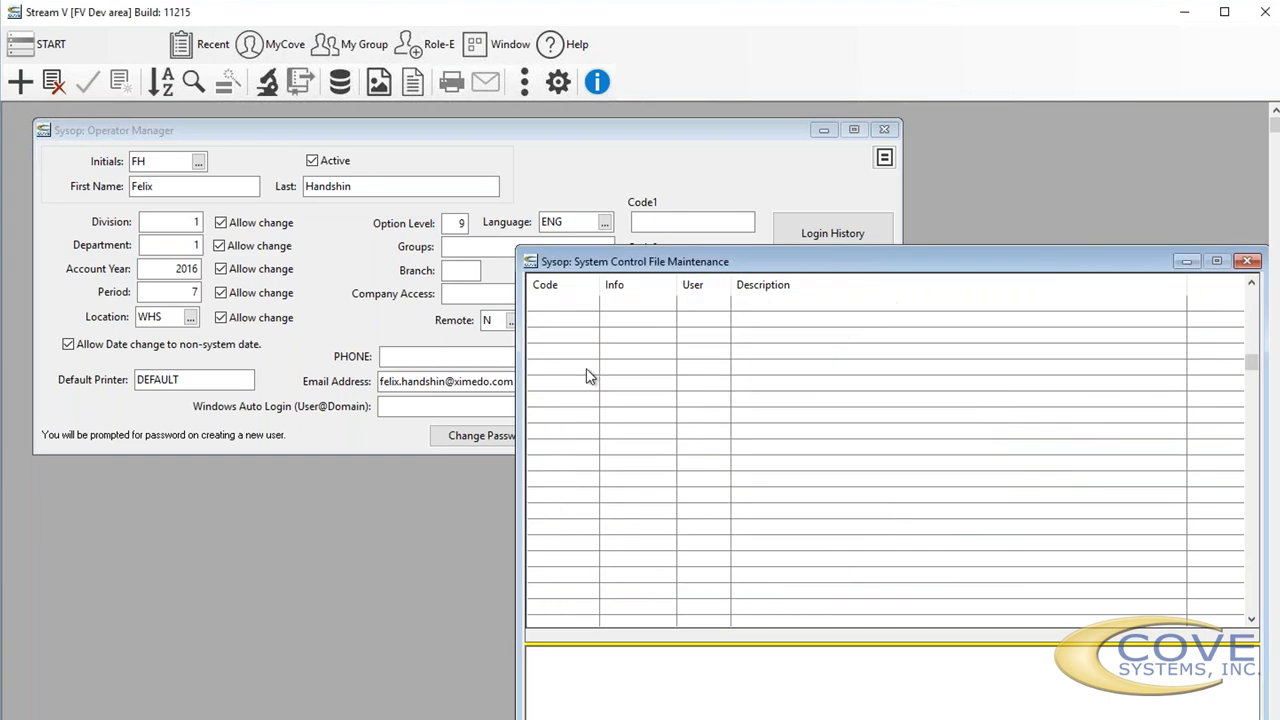
pyautogui.click(588, 367)
pyautogui.press('Down')
pyautogui.press('Down')
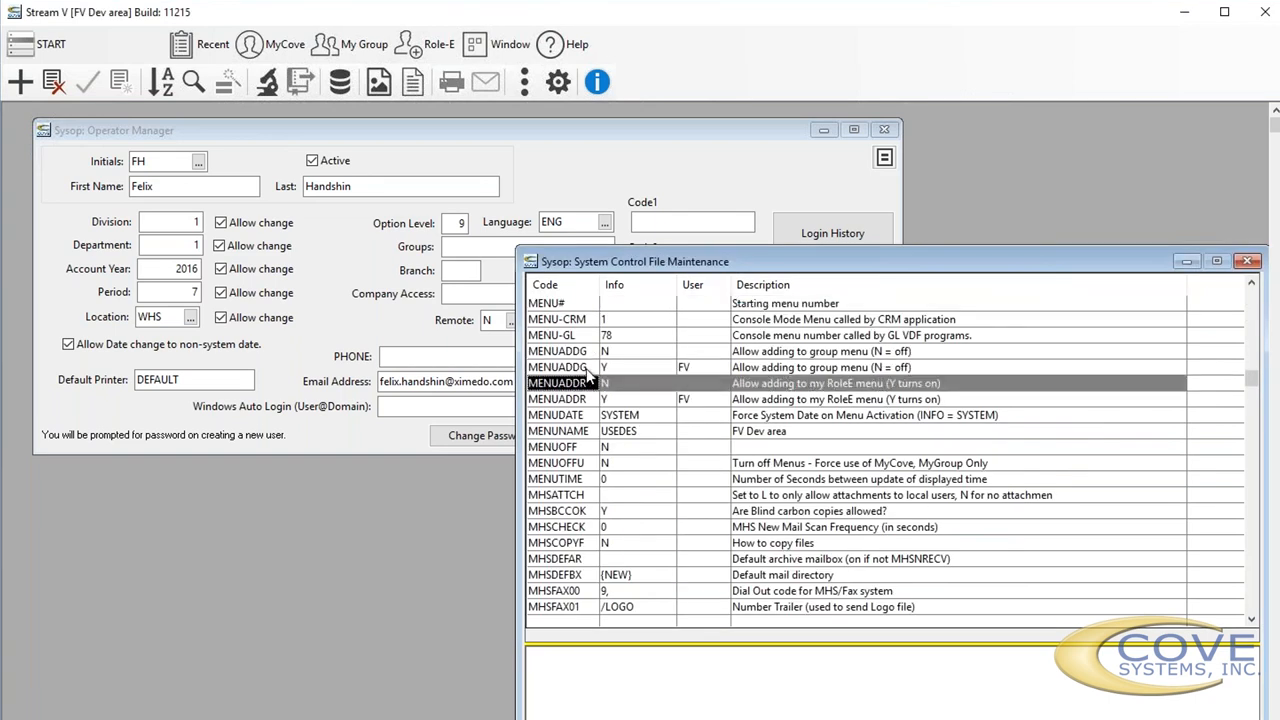
# Compare the general MENUADDG and MENUADDR entries with user FV's entries for the same codes
pyautogui.press('Up')
pyautogui.press('Up')
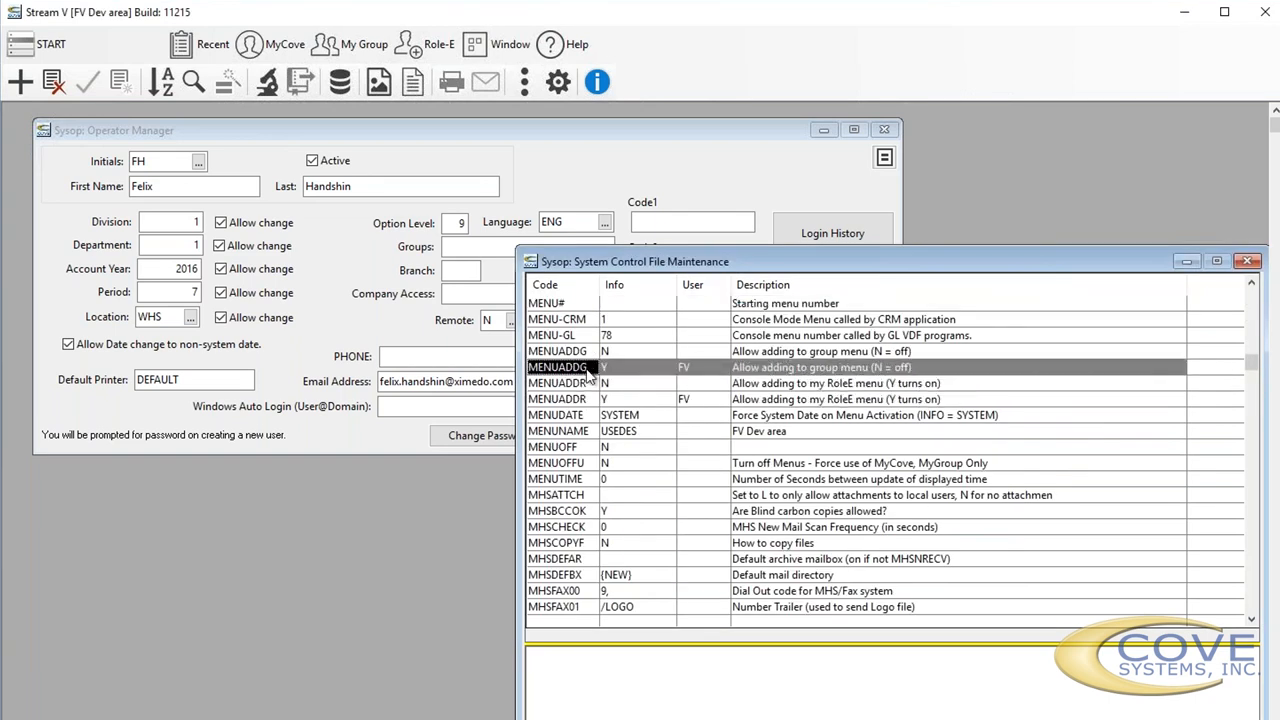
pyautogui.press('Down')
pyautogui.press('Down')
pyautogui.press('Up')
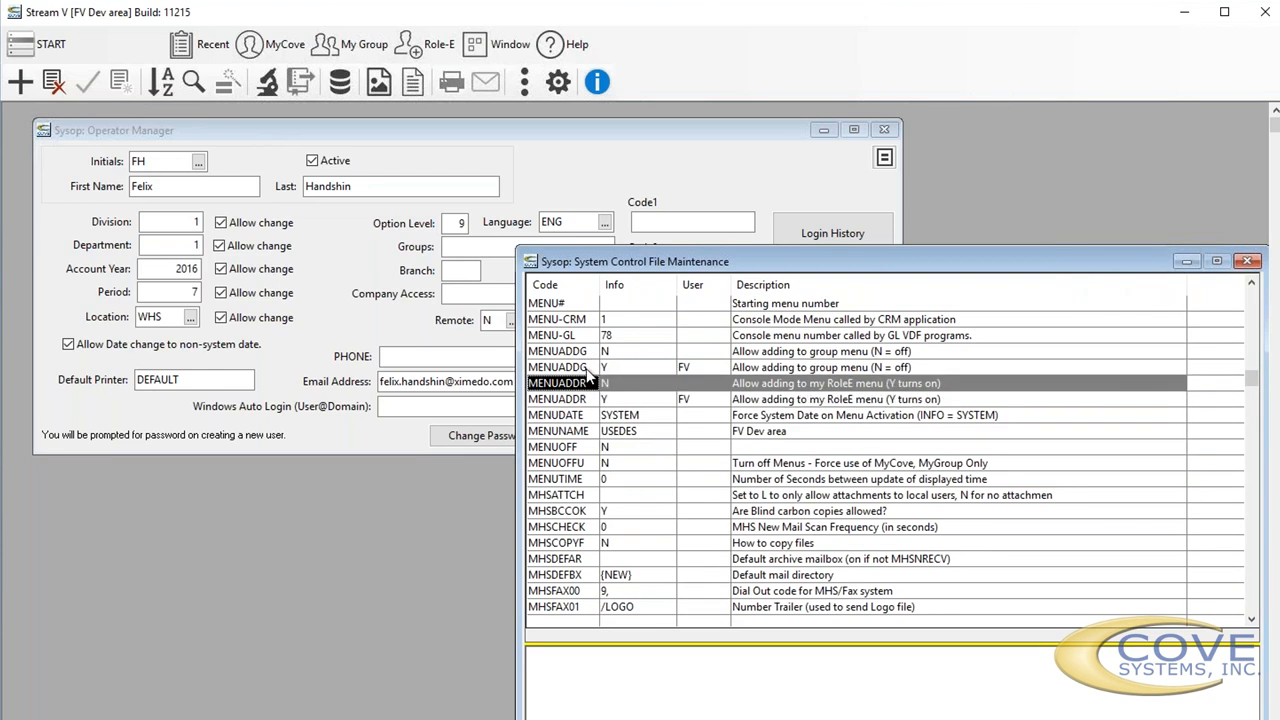
pyautogui.press('Down')
pyautogui.press('Up')
pyautogui.press('Down')
pyautogui.press('Up')
pyautogui.press('Up')
pyautogui.press('Up')
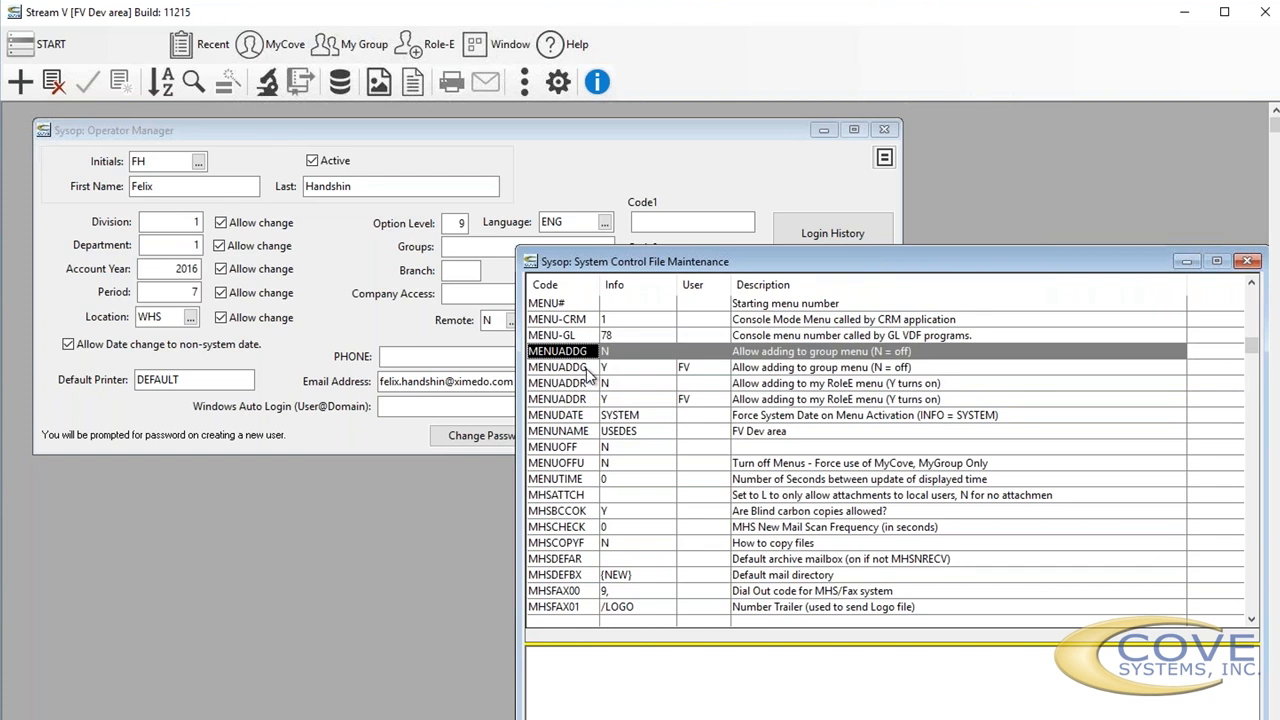
pyautogui.press('Down')
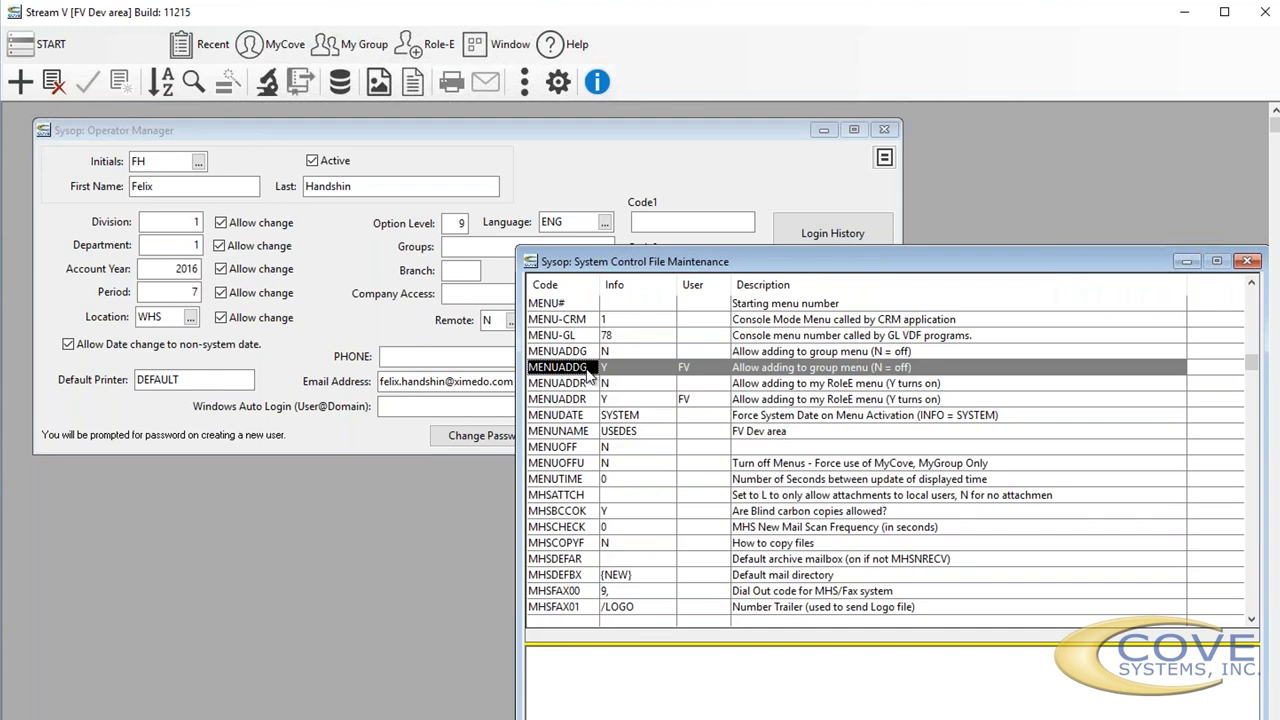
# Start a new system parameter with code MENUADDR for user ID FH
pyautogui.doubleClick(590, 373)
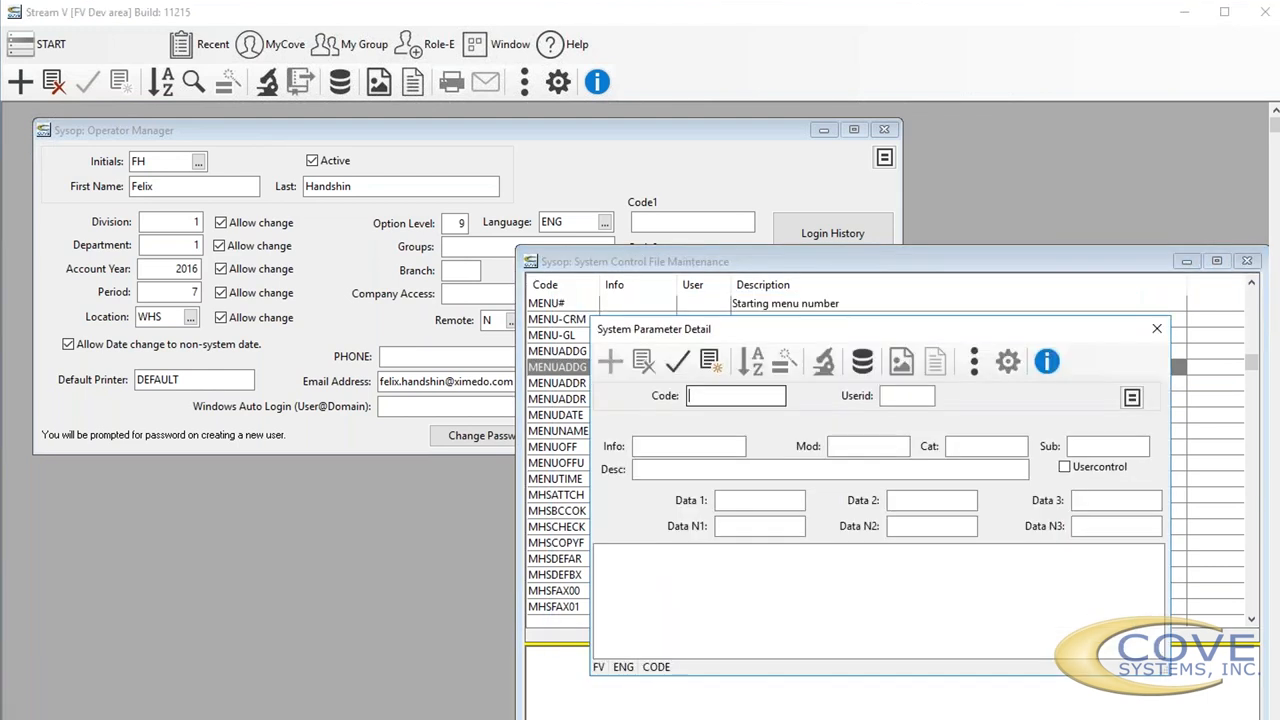
pyautogui.write('MENUADDR')
pyautogui.click(907, 395)
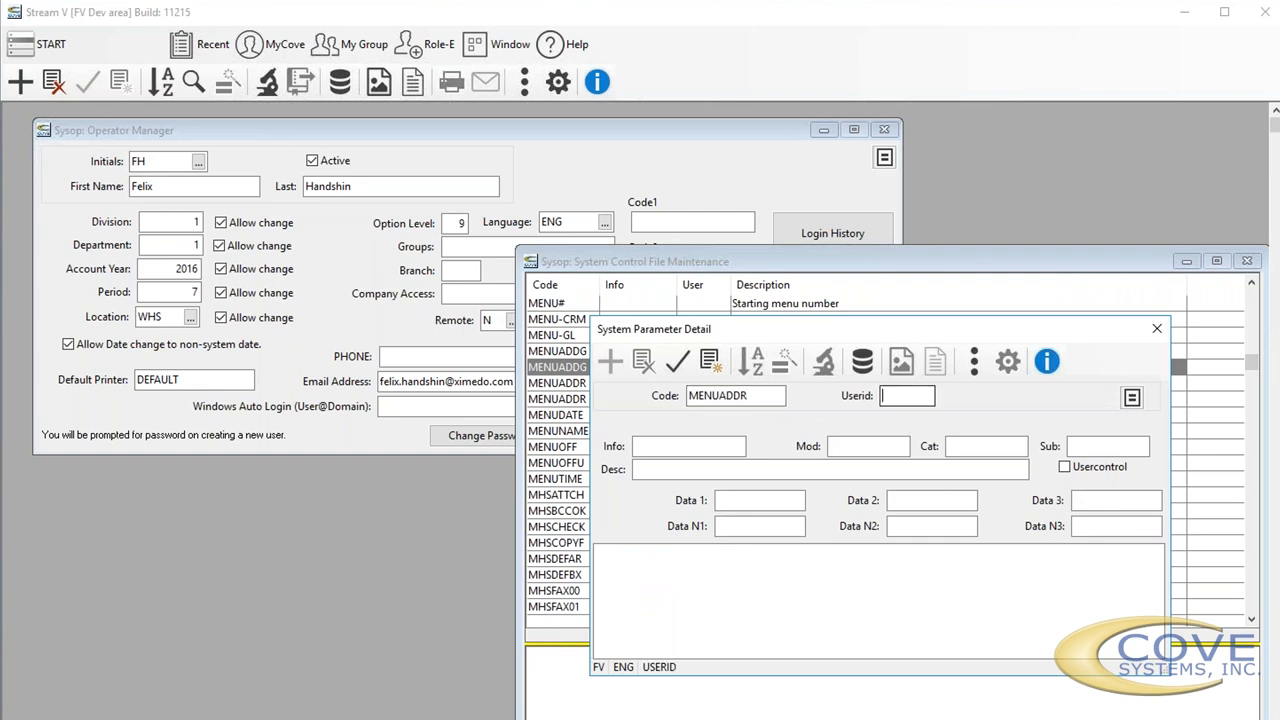
pyautogui.write('FH')
pyautogui.press('Tab')
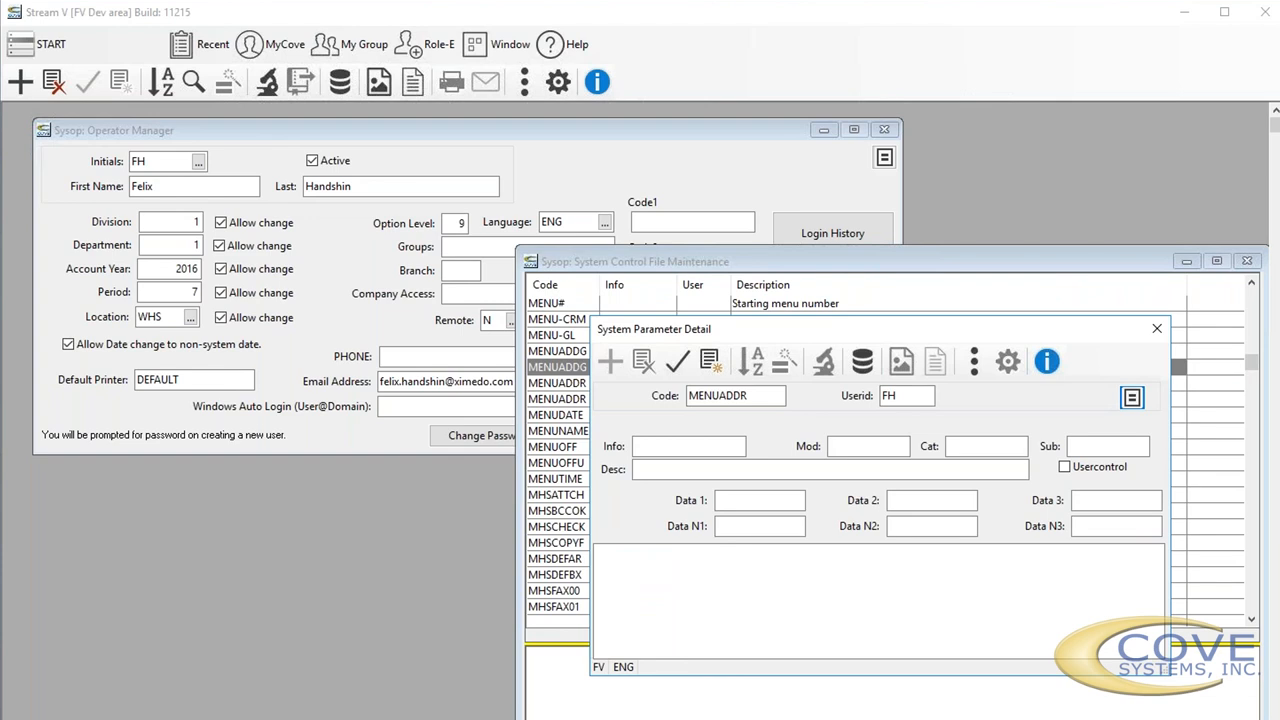
# Set the new parameter's Info to Y, enter a short description allowing that user by first name, and save it
pyautogui.click(688, 446)
pyautogui.write('Y')
pyautogui.press('Tab')
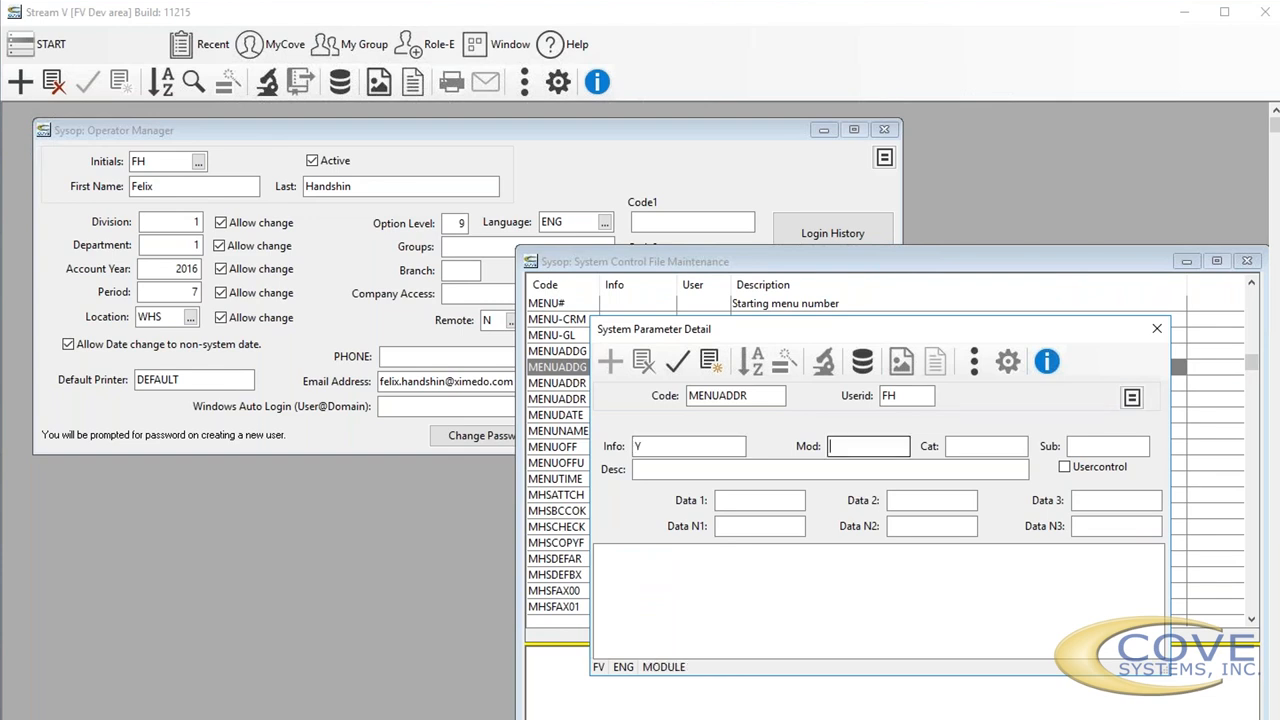
pyautogui.press('Tab')
pyautogui.press('Tab')
pyautogui.press('Tab')
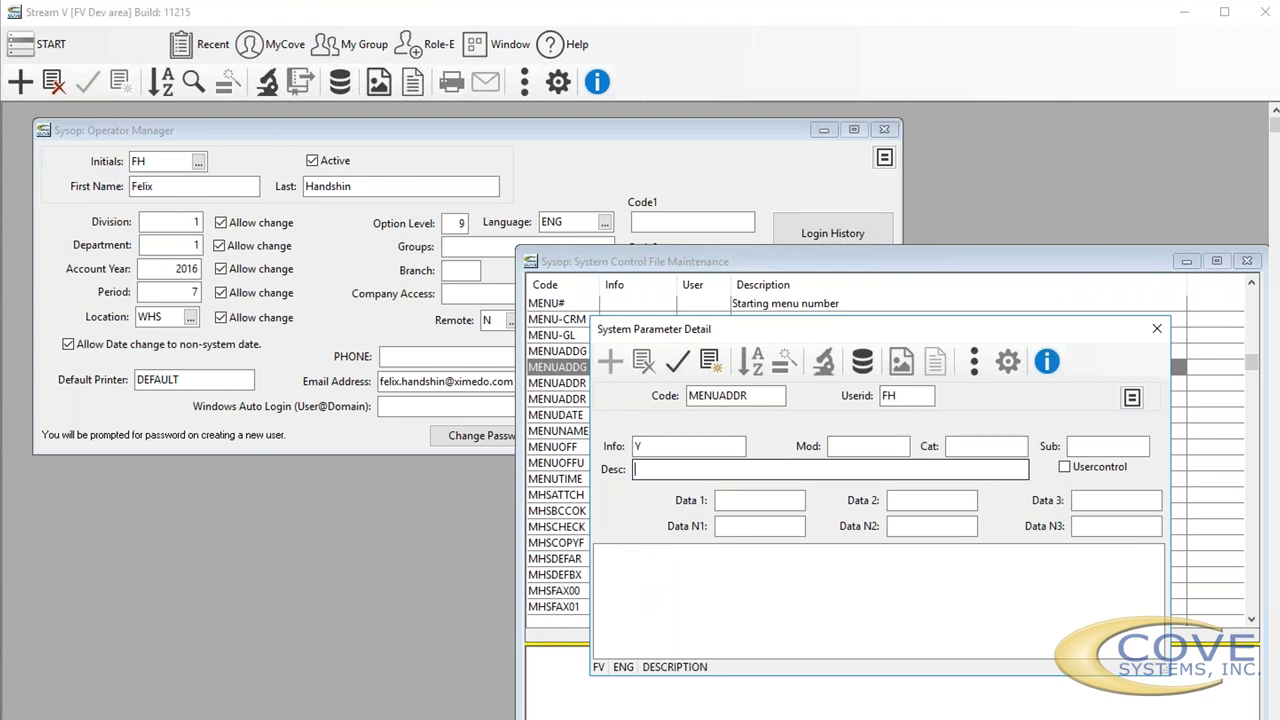
pyautogui.write('Allow felix')
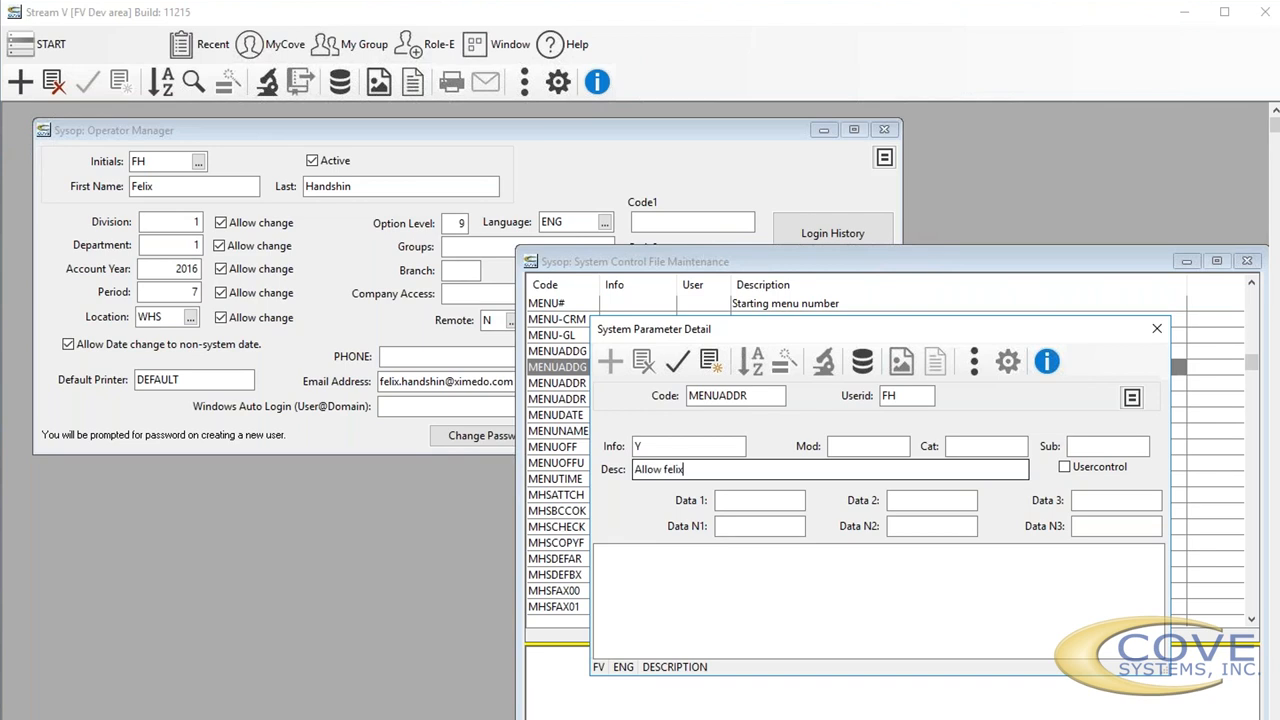
pyautogui.click(676, 364)
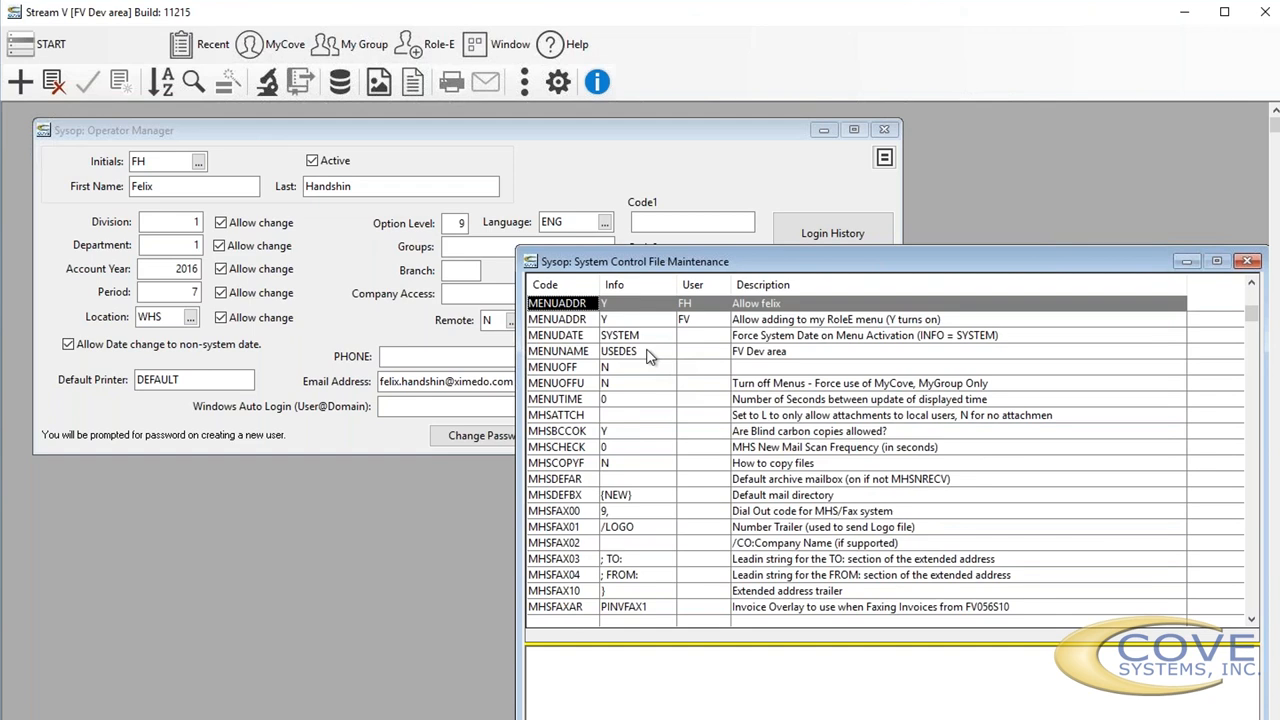
# Compare the general, FH and FV entries of the MENUADDR parameter
pyautogui.scroll(1, 648, 357)
pyautogui.click(563, 339)
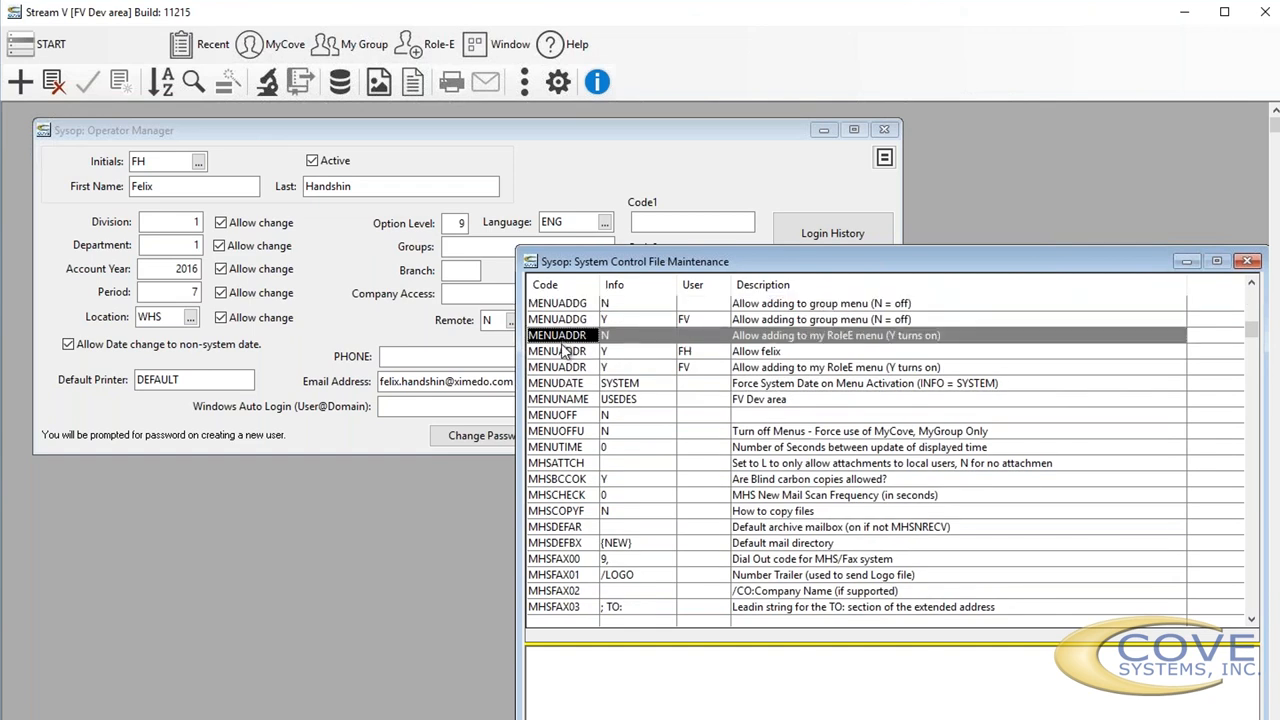
pyautogui.click(563, 352)
pyautogui.click(561, 368)
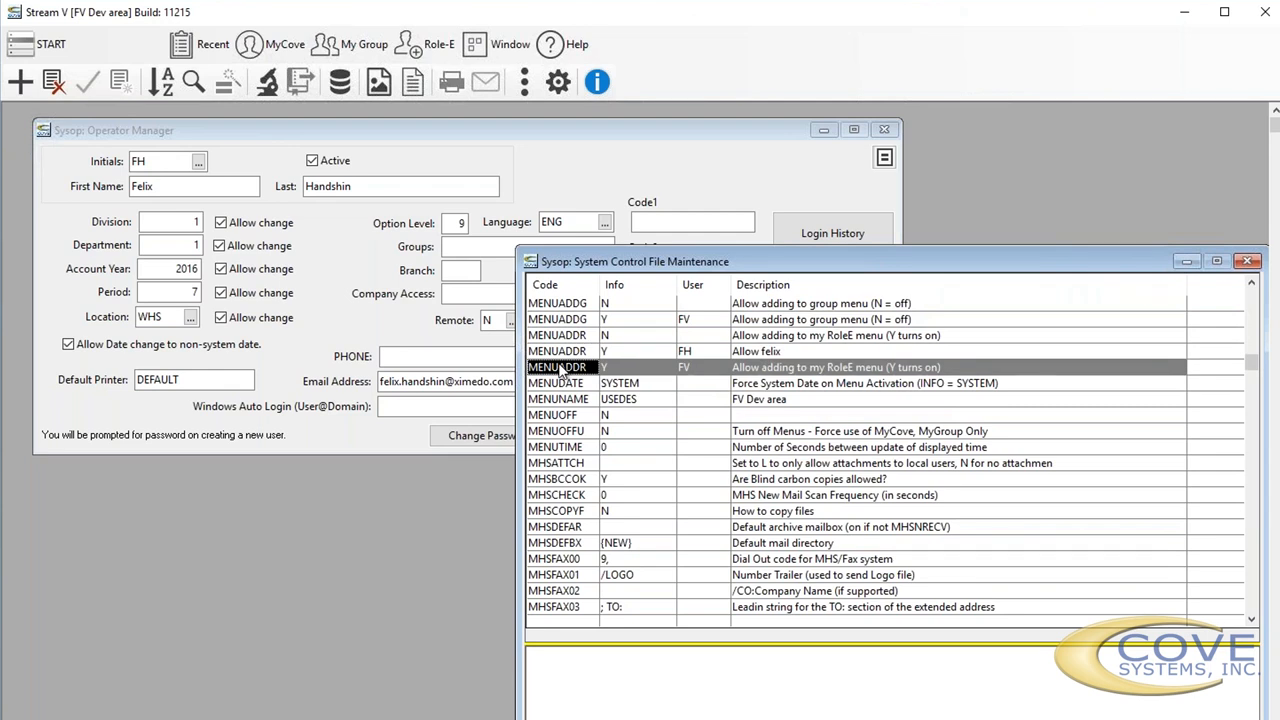
# Change the user ID of FH's MENUADDR entry to the group ++M and save it
pyautogui.click(550, 352)
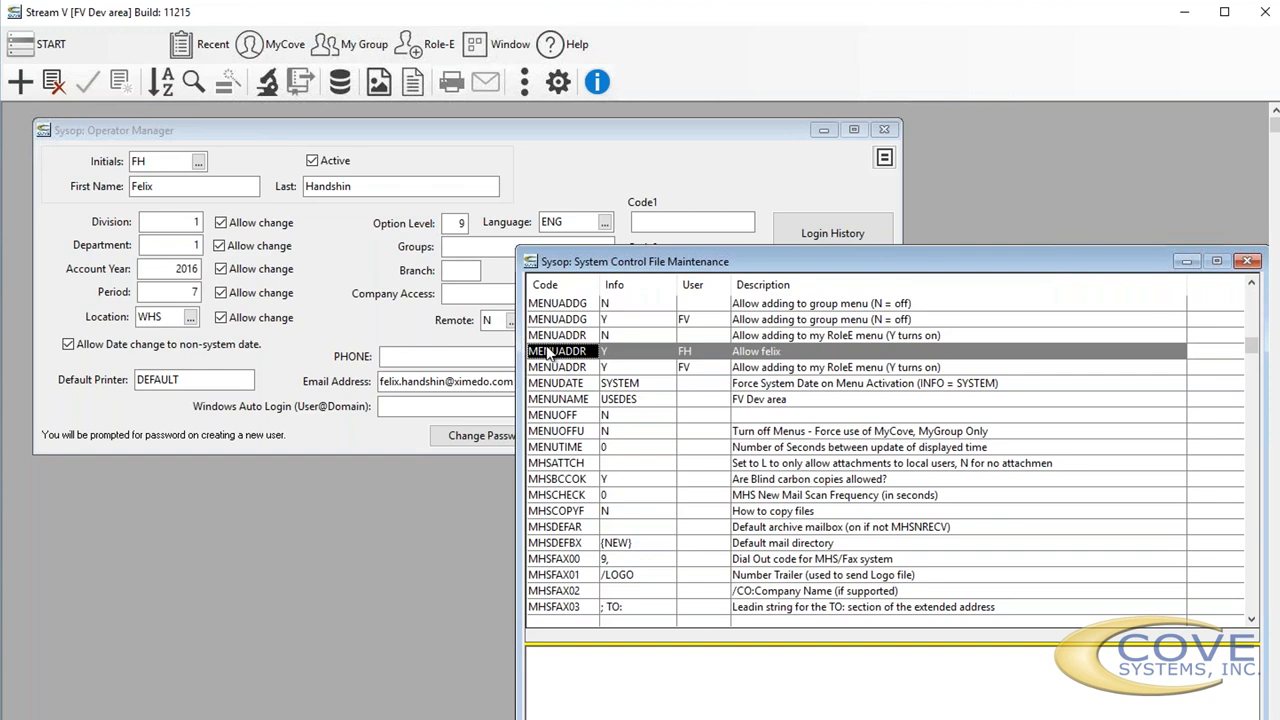
pyautogui.doubleClick(550, 352)
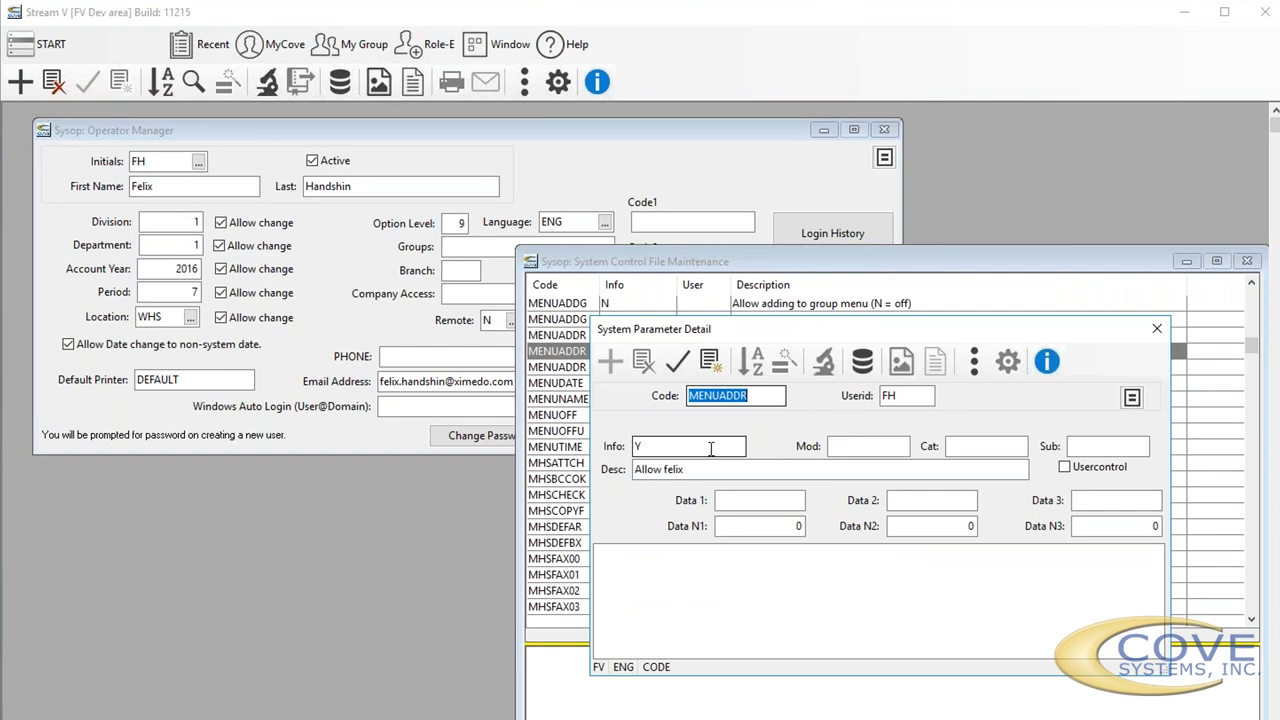
pyautogui.click(901, 395)
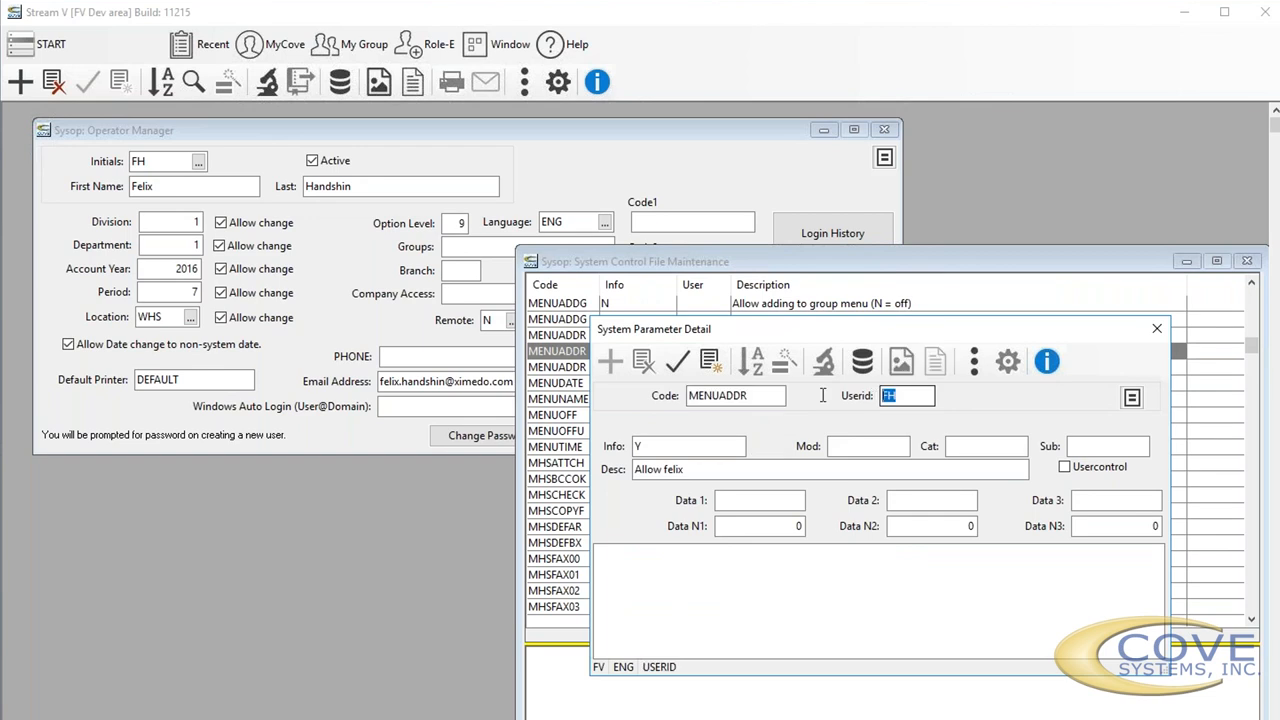
pyautogui.write('++M')
pyautogui.press('Return')
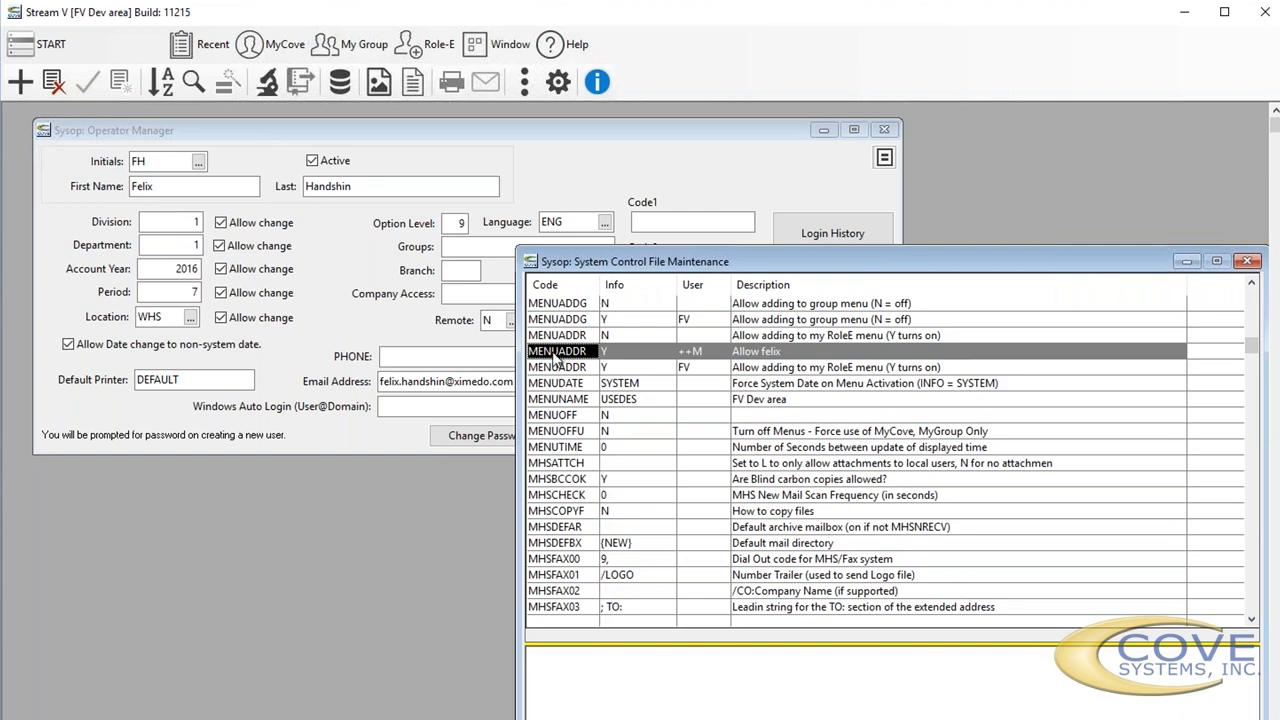
# Sort the parameters by Info and search for "usede"
pyautogui.rightClick(634, 290)
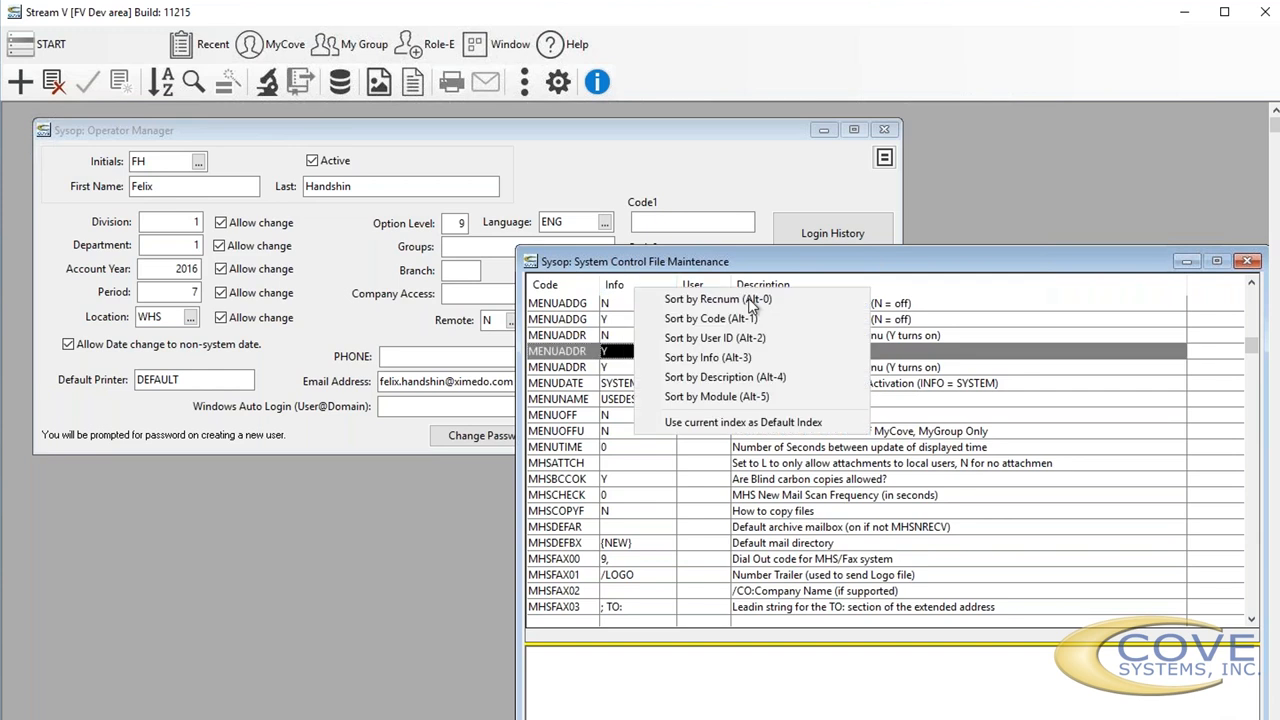
pyautogui.click(726, 359)
pyautogui.hotkey('ctrl', 'f')
pyautogui.write('usede')
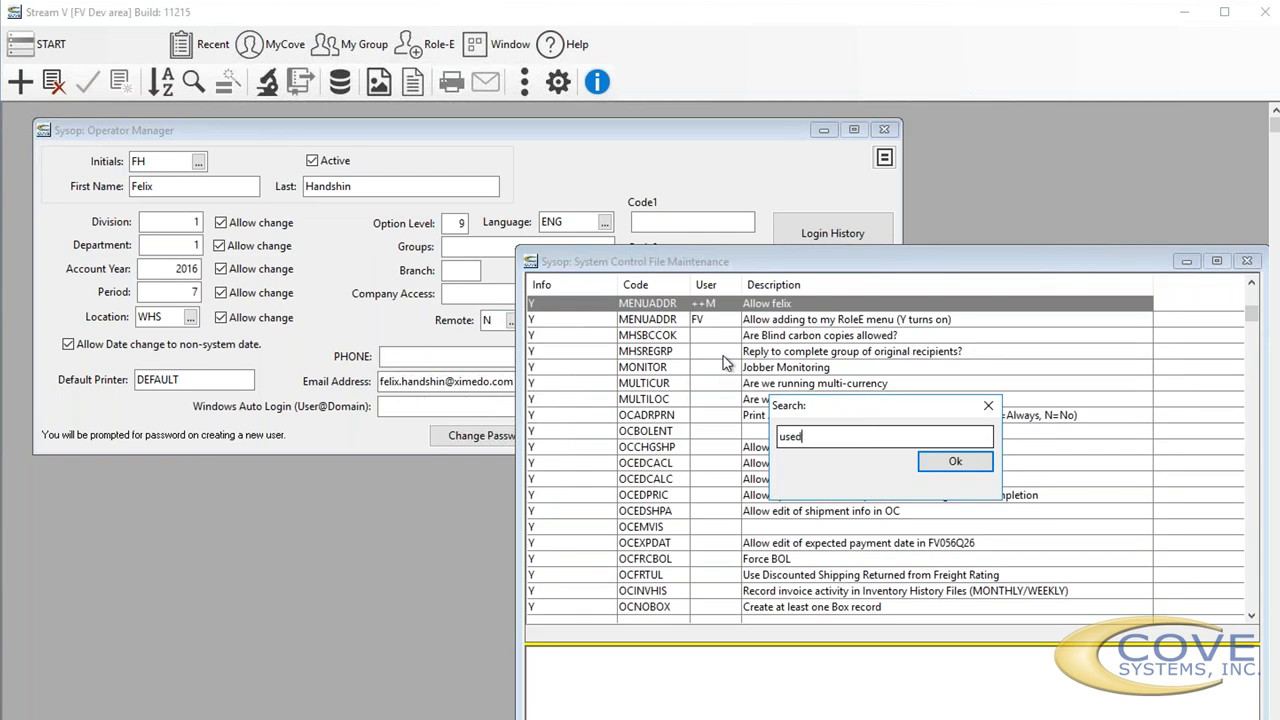
pyautogui.press('Return')
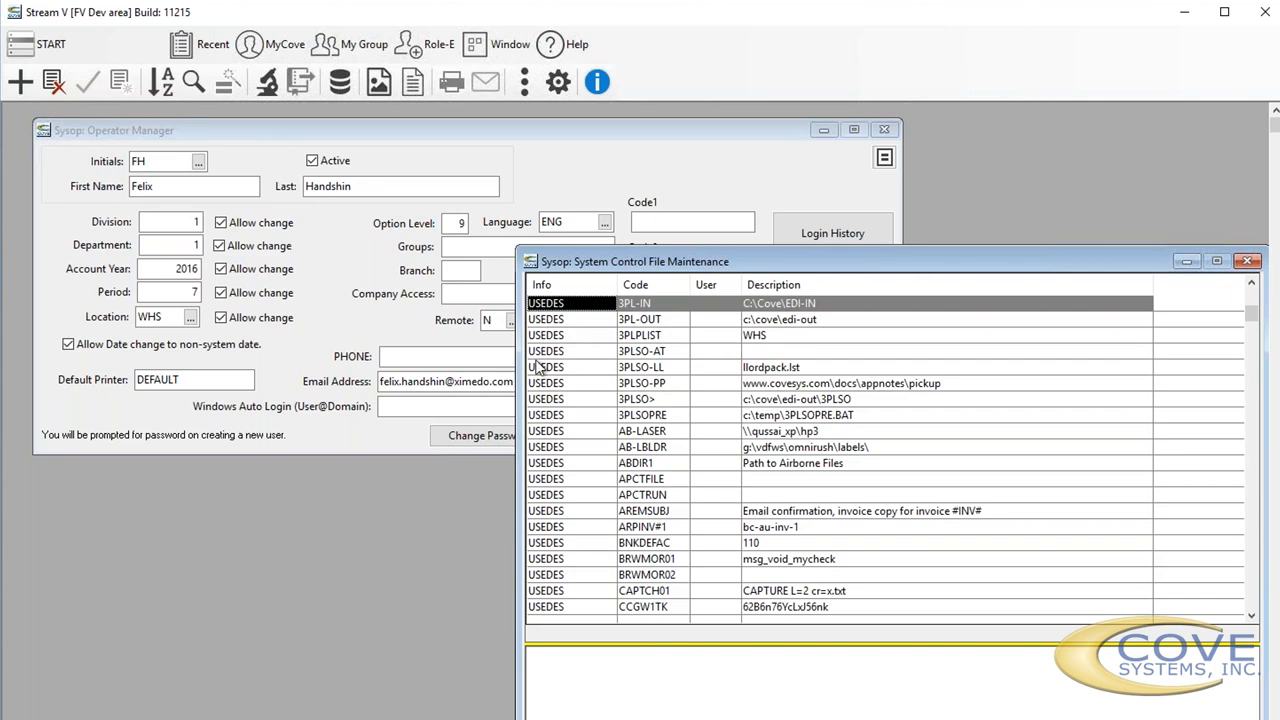
# Examine the codes and descriptions of the USEDES parameters from 3PL-IN down to EDI-856>
pyautogui.press('Down')
pyautogui.press('Down')
pyautogui.press('Down')
pyautogui.press('Down')
pyautogui.press('Down')
pyautogui.press('Down')
pyautogui.press('Down')
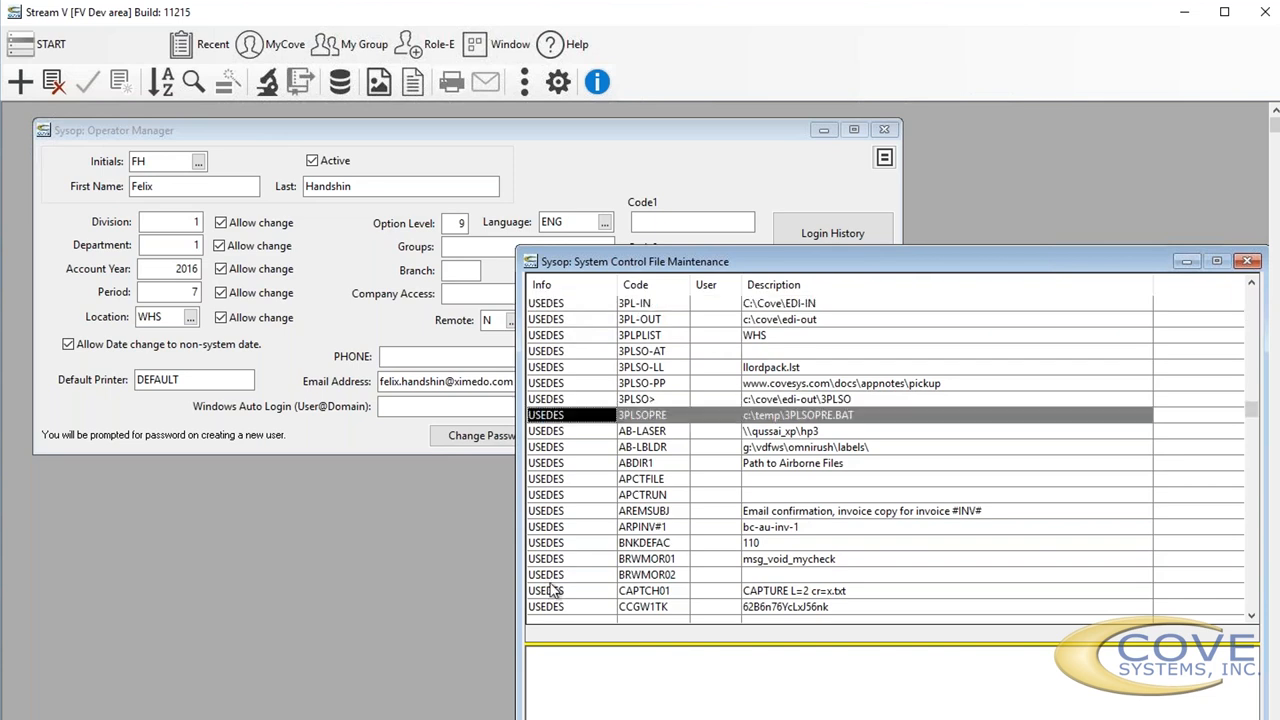
pyautogui.press('Down')
pyautogui.press('Down')
pyautogui.press('Down')
pyautogui.press('Down')
pyautogui.press('Down')
pyautogui.press('Down')
pyautogui.press('Down')
pyautogui.press('Down')
pyautogui.press('Down')
pyautogui.press('Down')
pyautogui.press('Down')
pyautogui.press('Down')
pyautogui.press('Down')
pyautogui.press('Down')
pyautogui.press('Down')
pyautogui.press('Down')
pyautogui.press('Down')
pyautogui.press('Down')
pyautogui.press('Down')
pyautogui.press('Down')
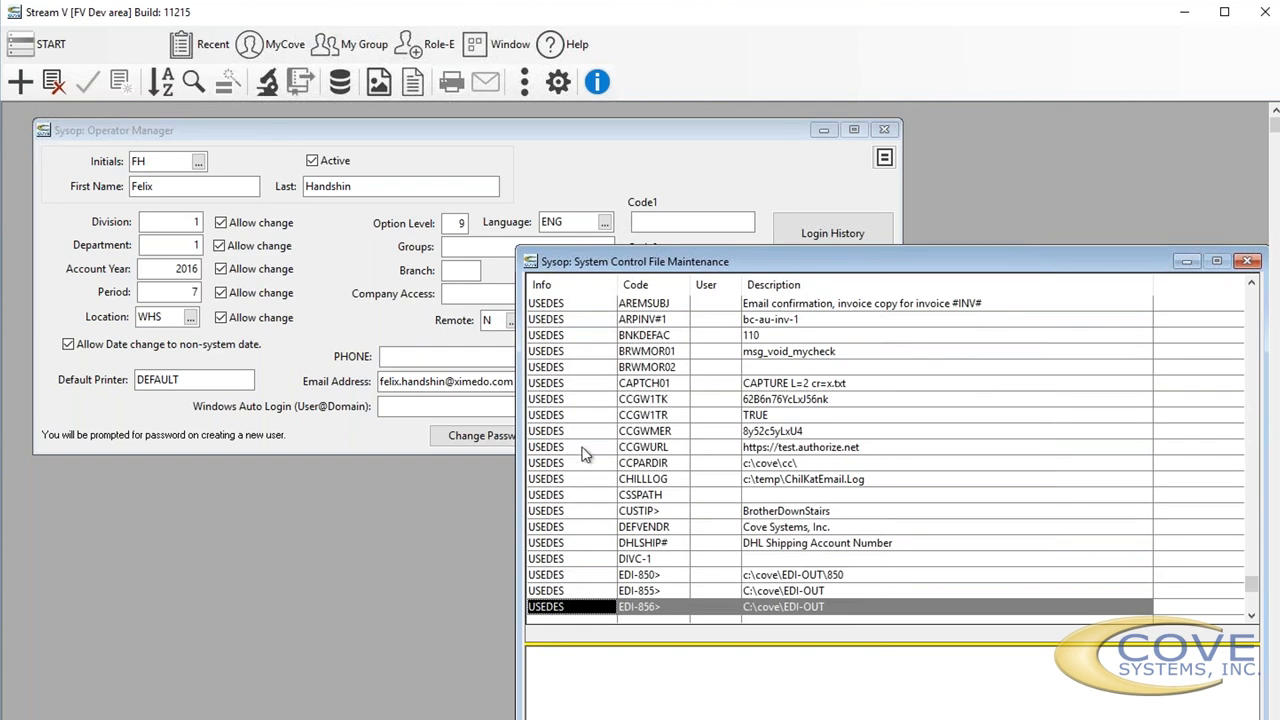
# Open the CCGWURL parameter's detail, examine its Info and description fields, and close it without changes
pyautogui.click(585, 452)
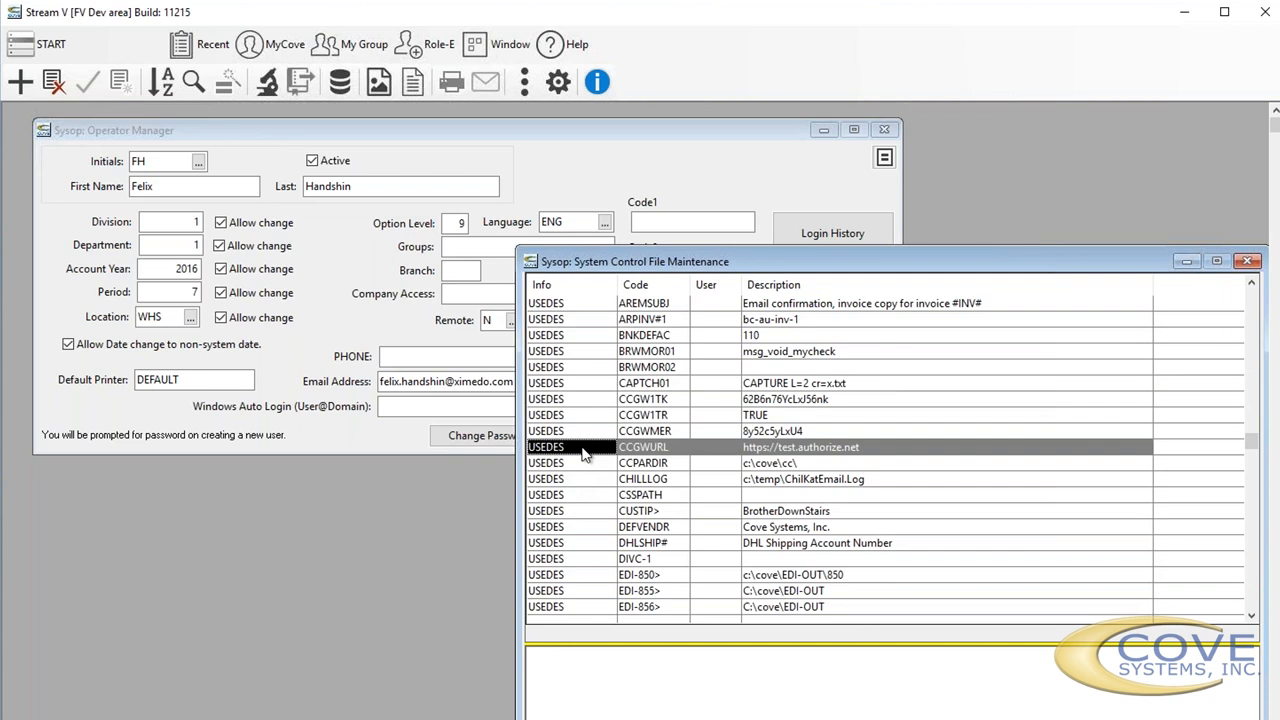
pyautogui.doubleClick(585, 452)
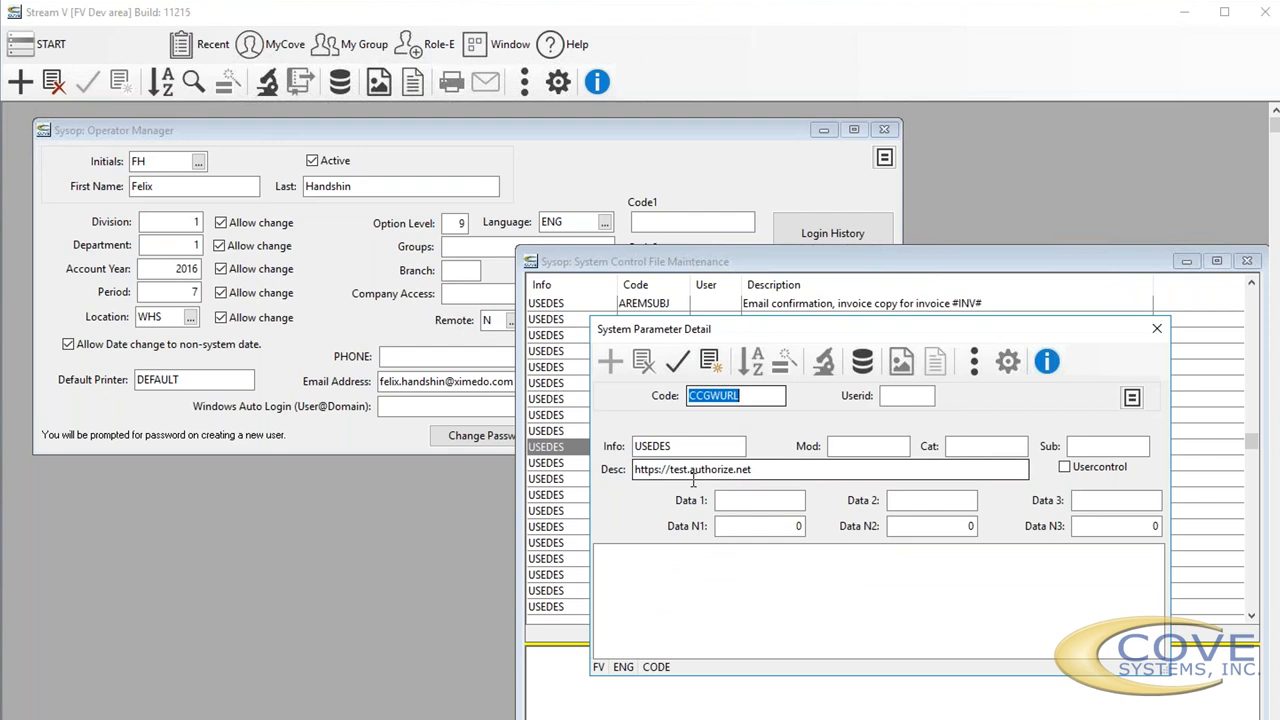
pyautogui.moveTo(767, 469); pyautogui.dragTo(670, 469)
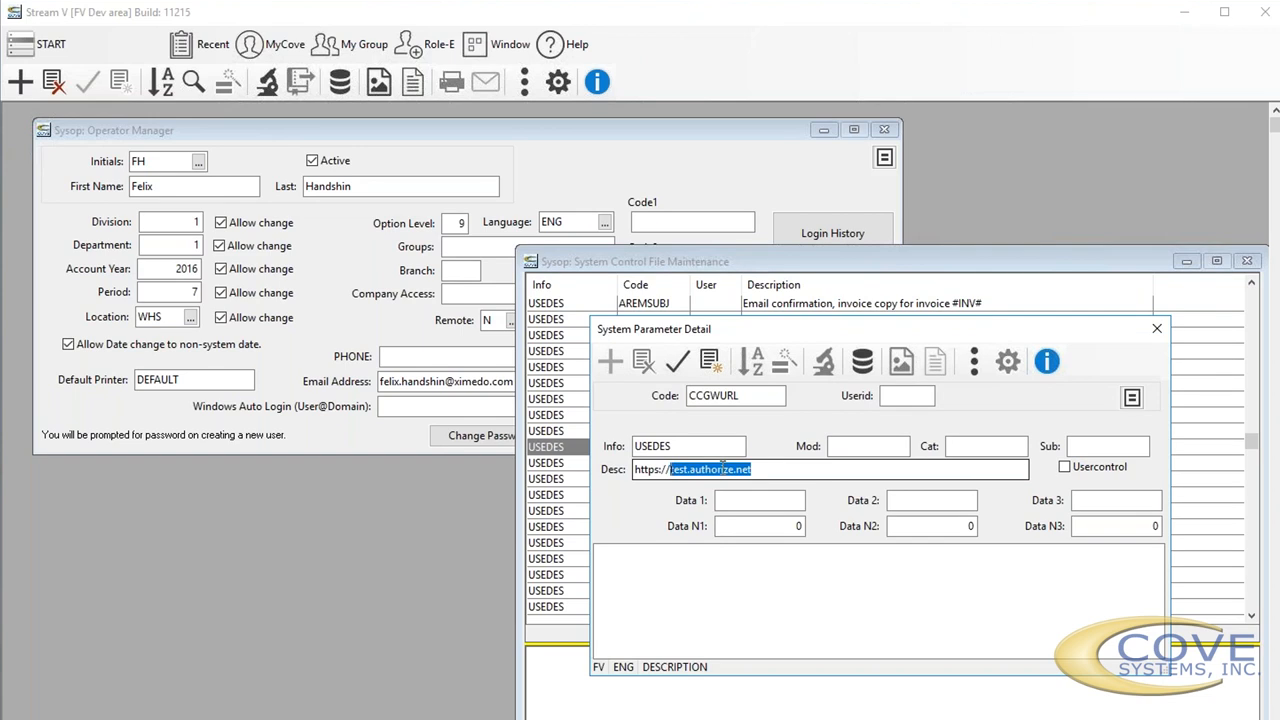
pyautogui.moveTo(766, 469); pyautogui.dragTo(626, 469)
pyautogui.click(671, 446)
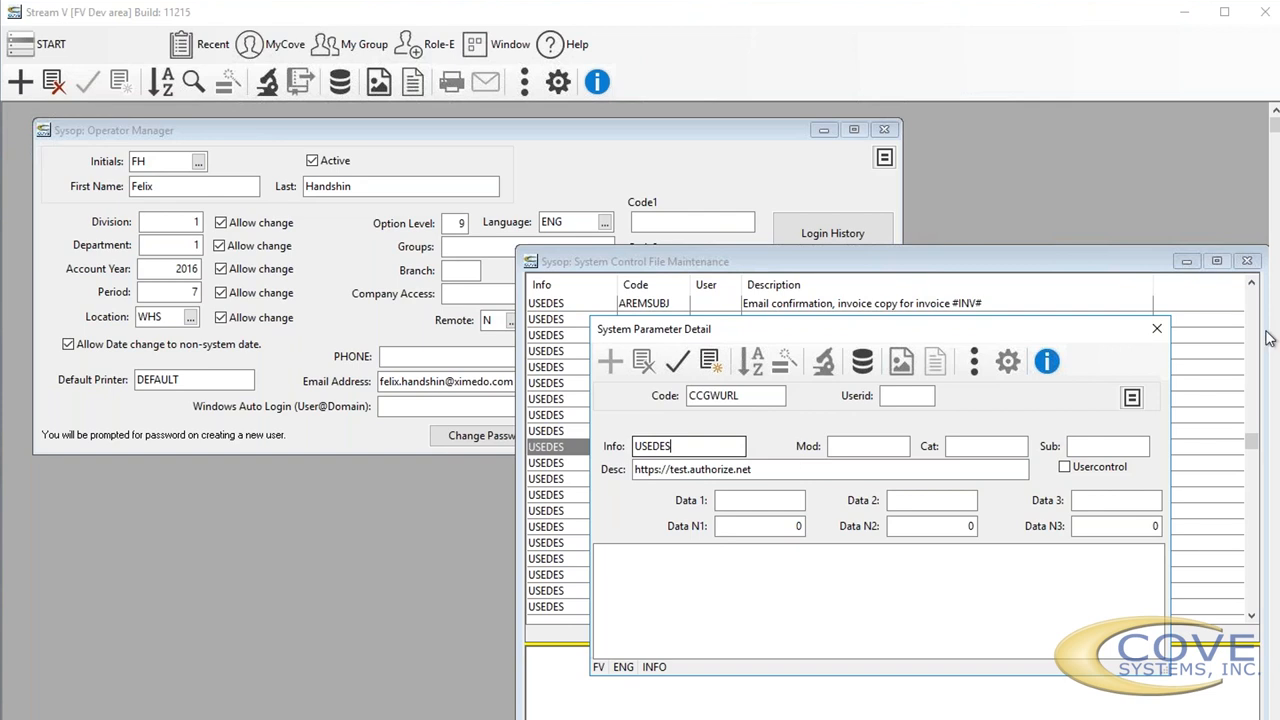
pyautogui.click(1157, 328)
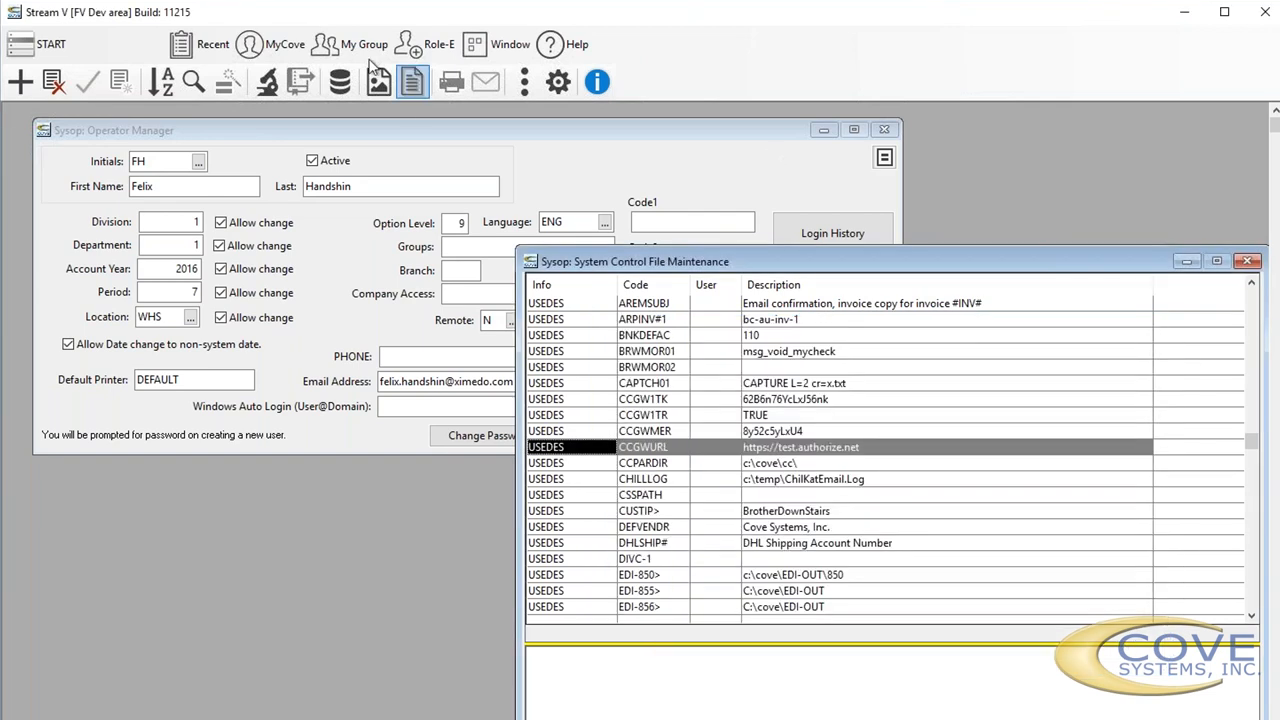
# Open TextData Manager and arrange it beside System Control File Maintenance in the maximized main window
pyautogui.click(272, 44)
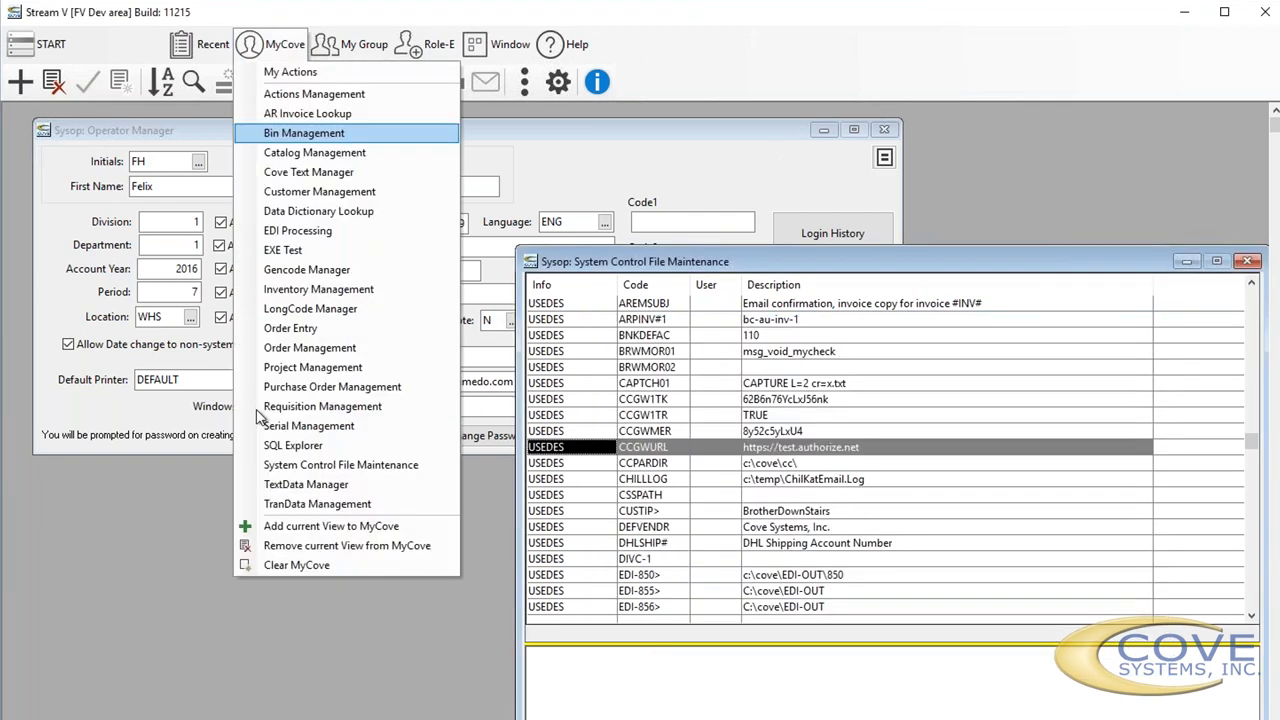
pyautogui.click(295, 486)
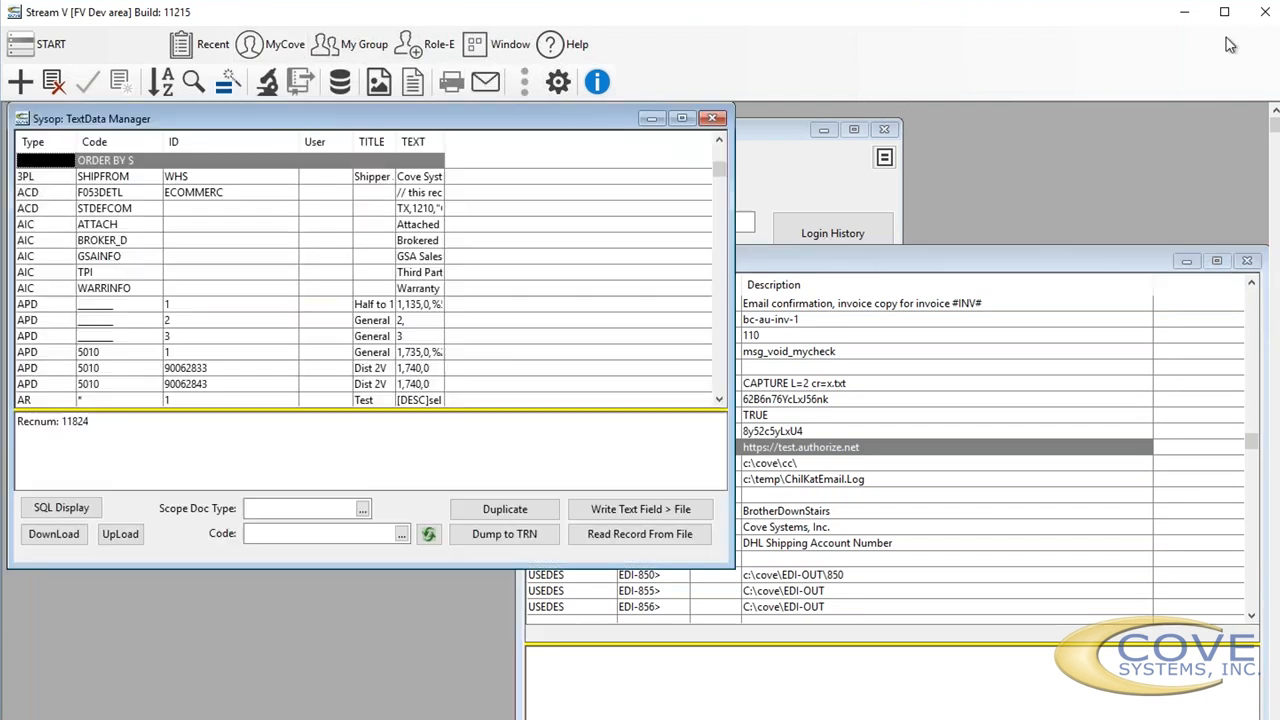
pyautogui.click(1224, 12)
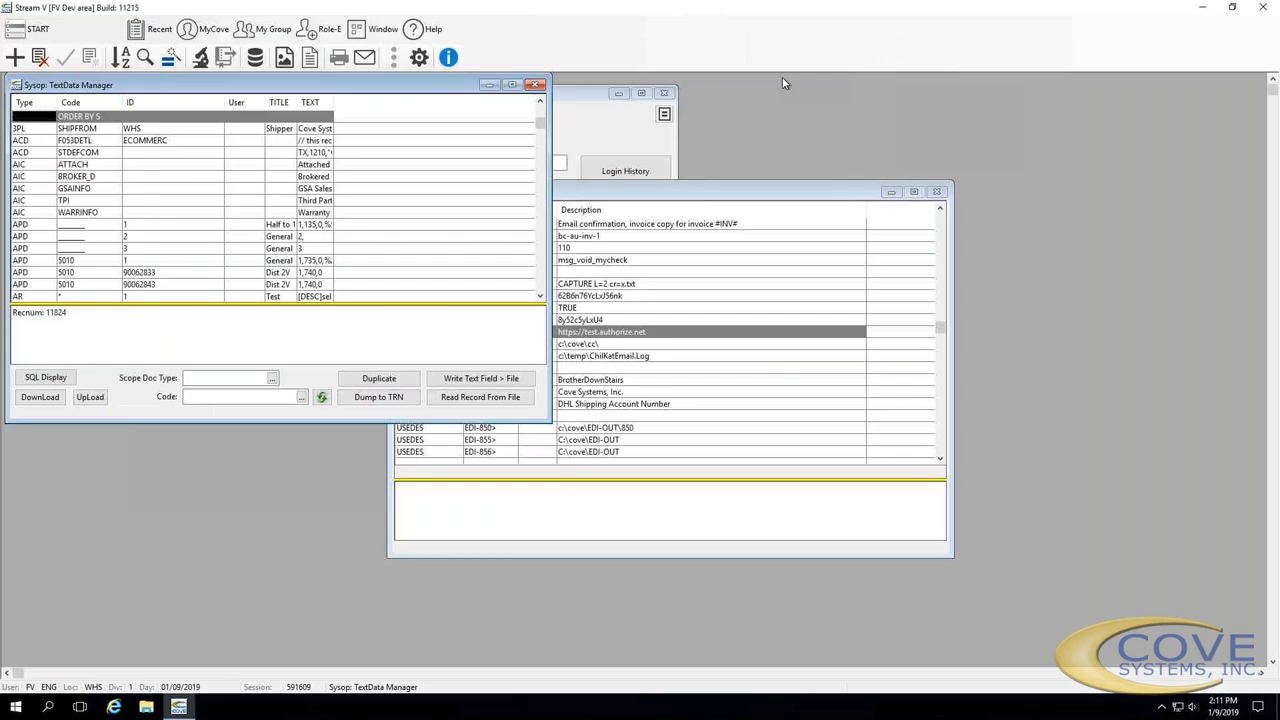
pyautogui.moveTo(554, 190); pyautogui.dragTo(315, 176)
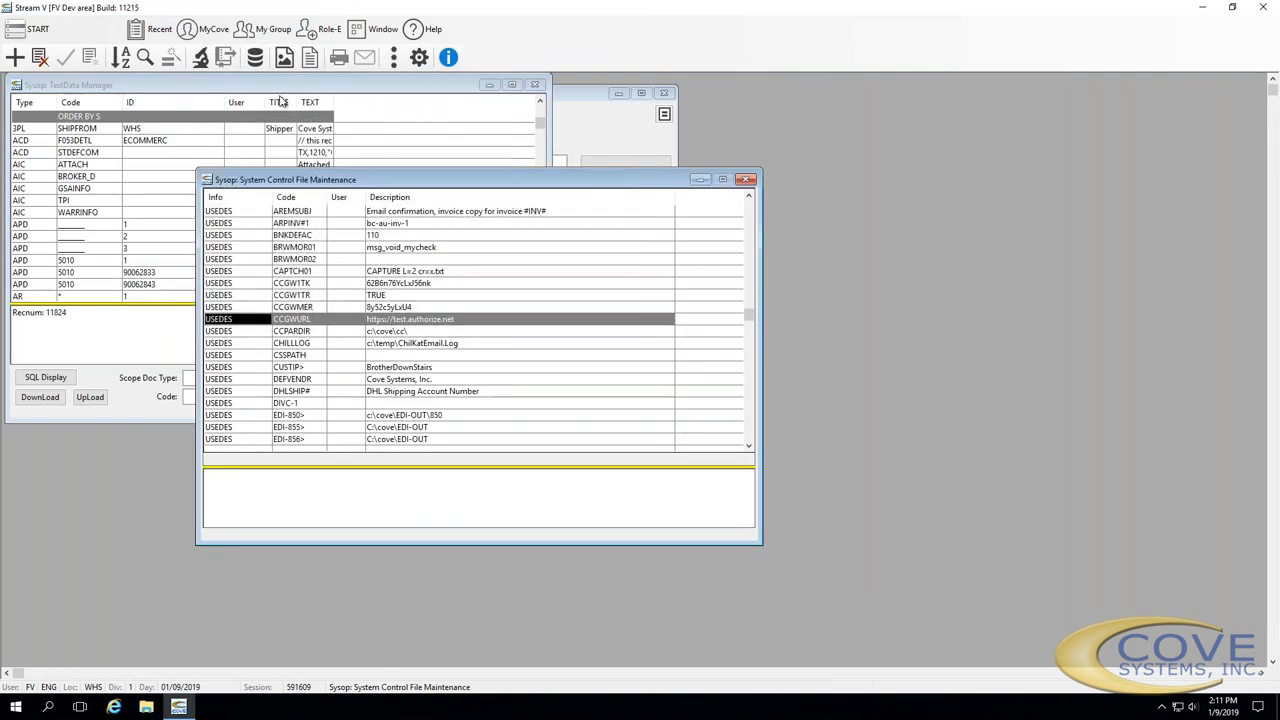
pyautogui.moveTo(521, 86); pyautogui.dragTo(1054, 236)
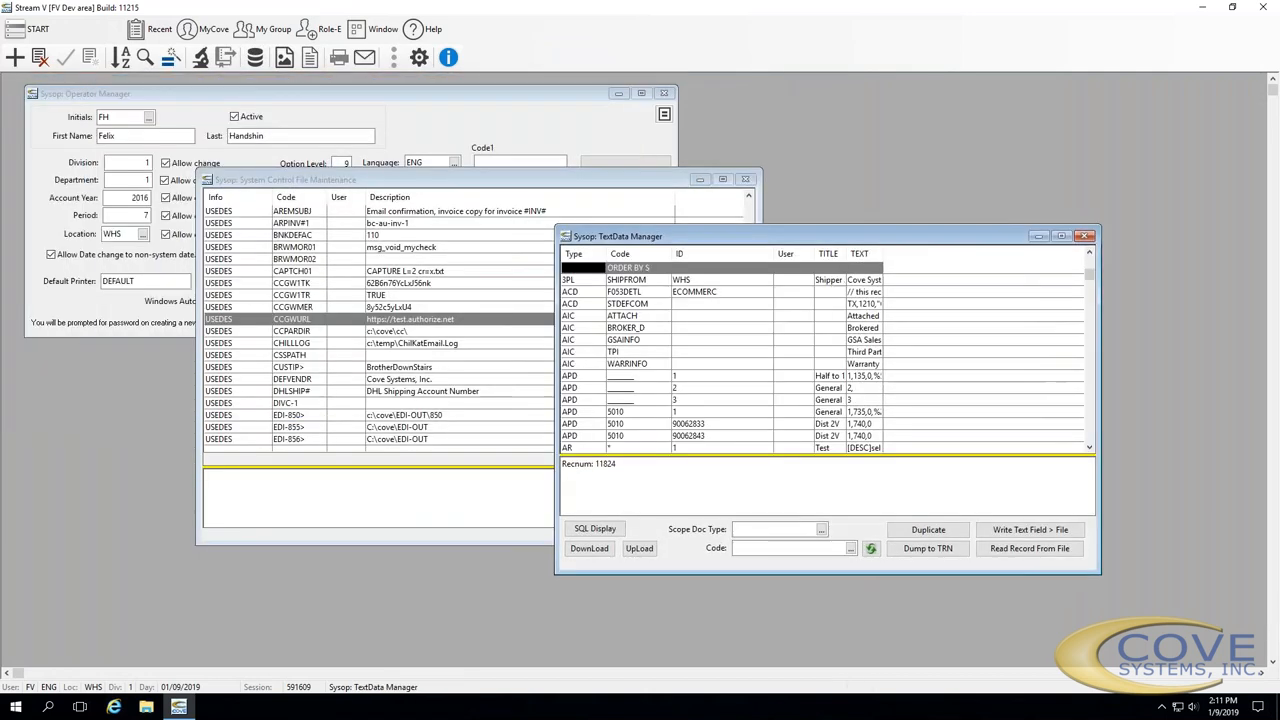
# Limit the TextData Manager records to document type SCR
pyautogui.click(745, 529)
pyautogui.write('SCR')
pyautogui.press('Tab')
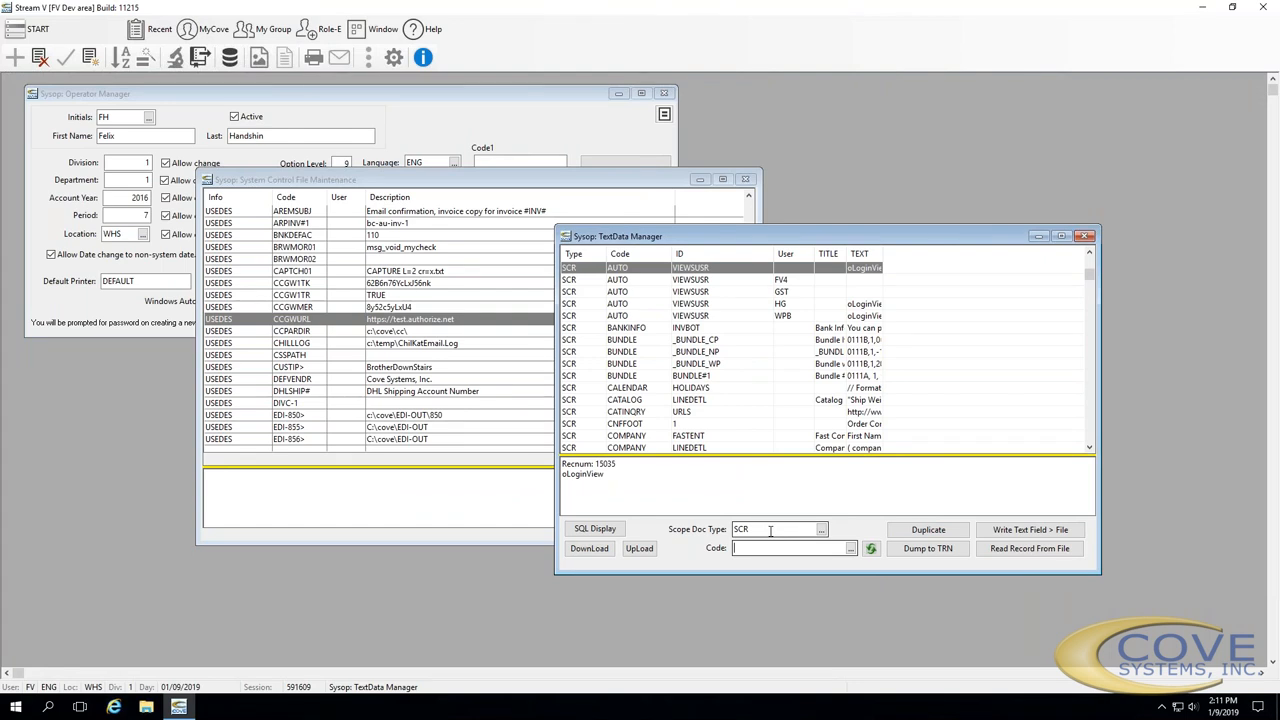
# Browse the list of TextData document types and choose SCR as the scope doc type
pyautogui.click(821, 529)
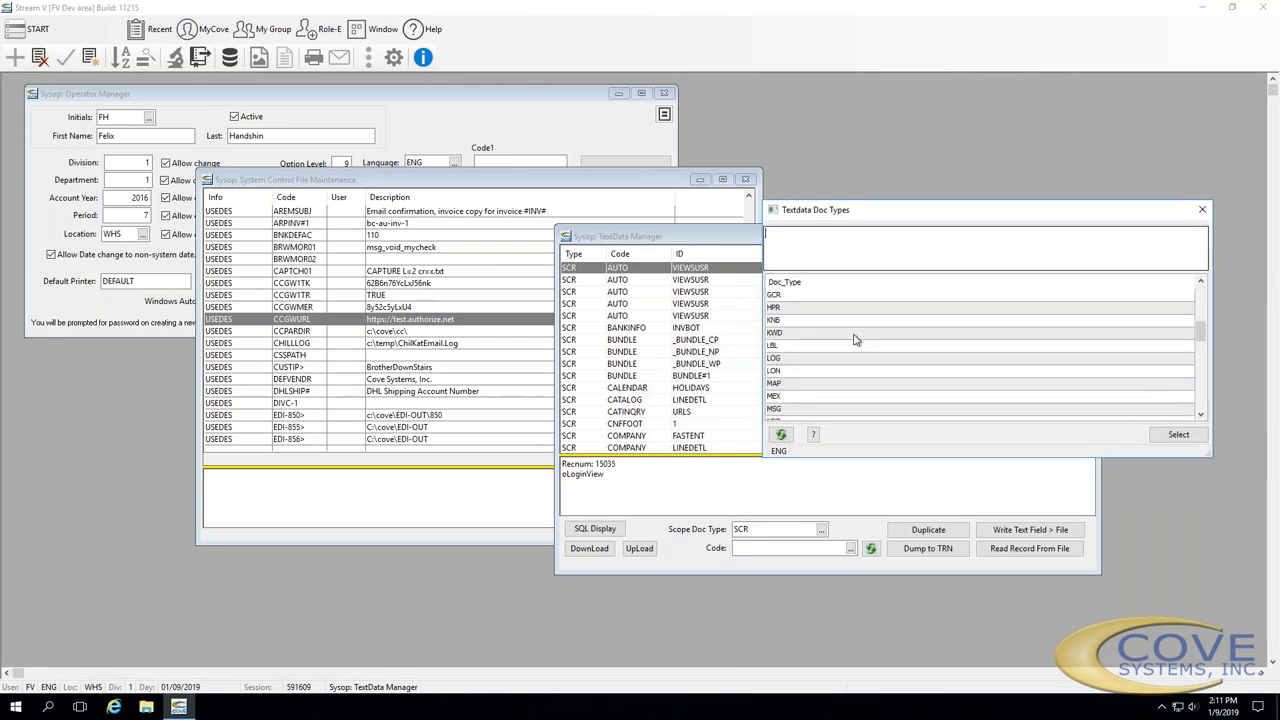
pyautogui.scroll(-15, 855, 340)
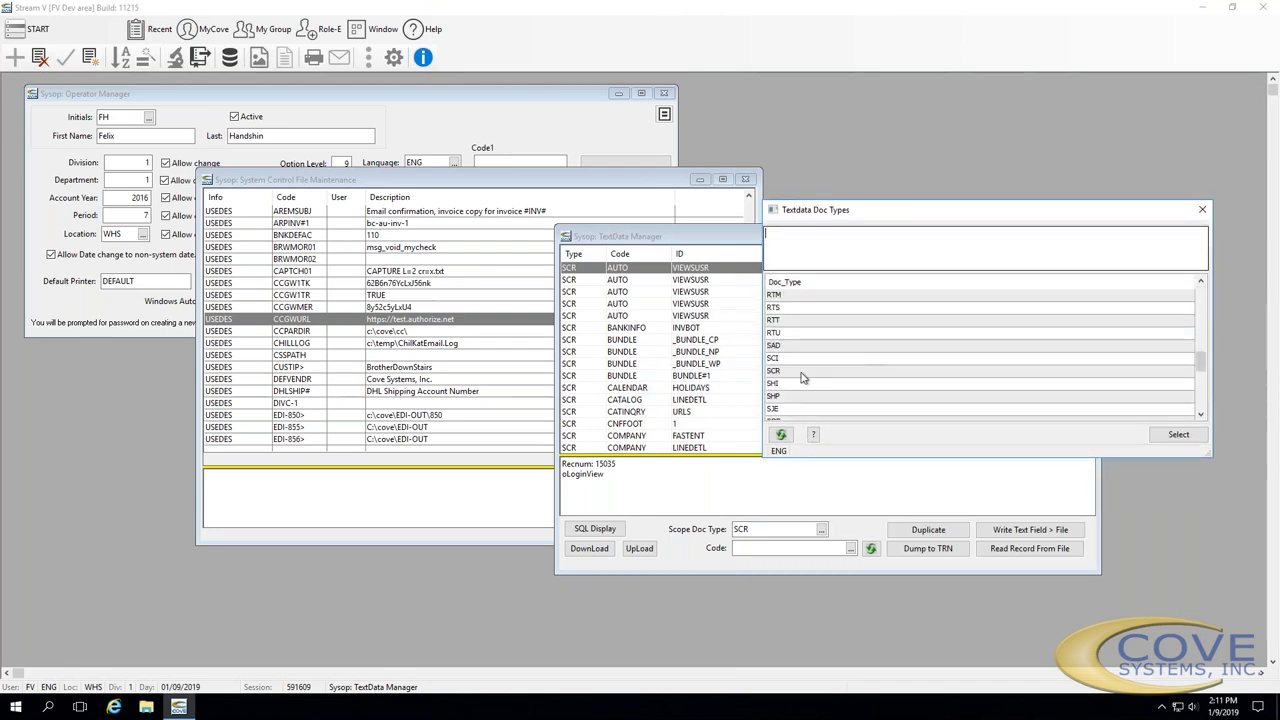
pyautogui.click(831, 370)
pyautogui.click(1177, 435)
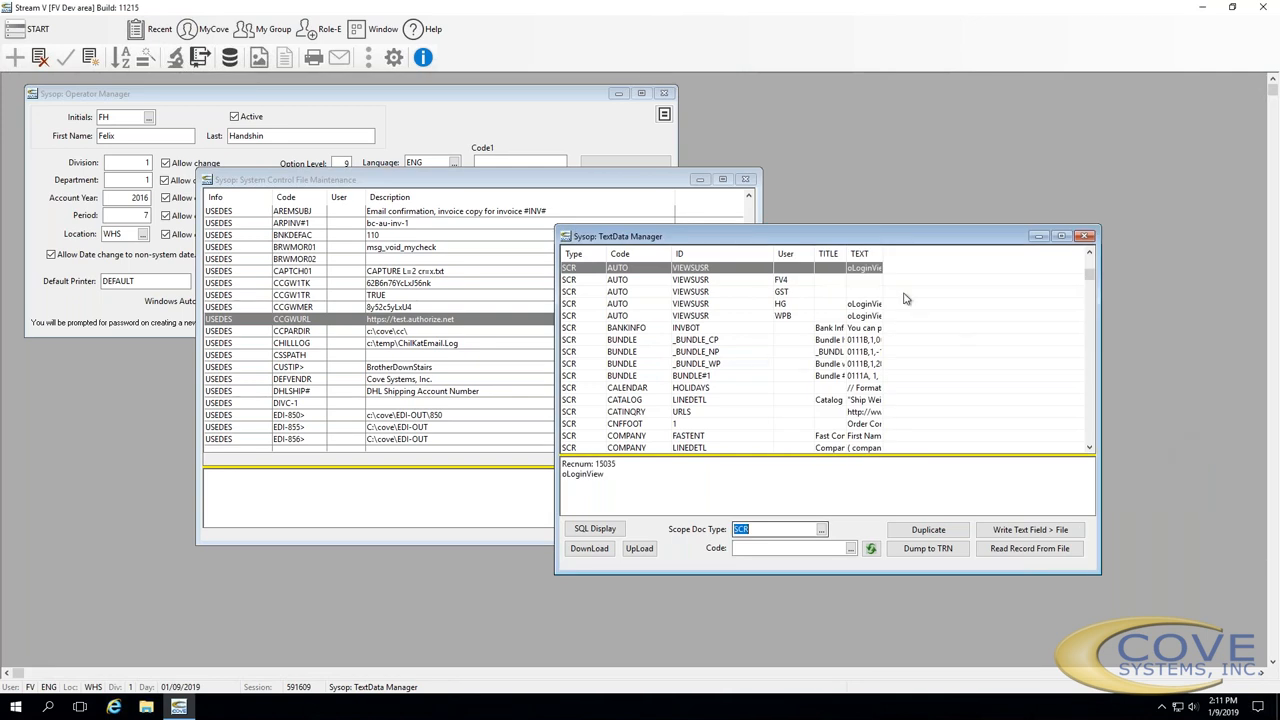
# Widen the TEXT column in TextData Manager and examine the SCR records from AUTO down to FVPAR
pyautogui.moveTo(987, 253); pyautogui.dragTo(986, 253)
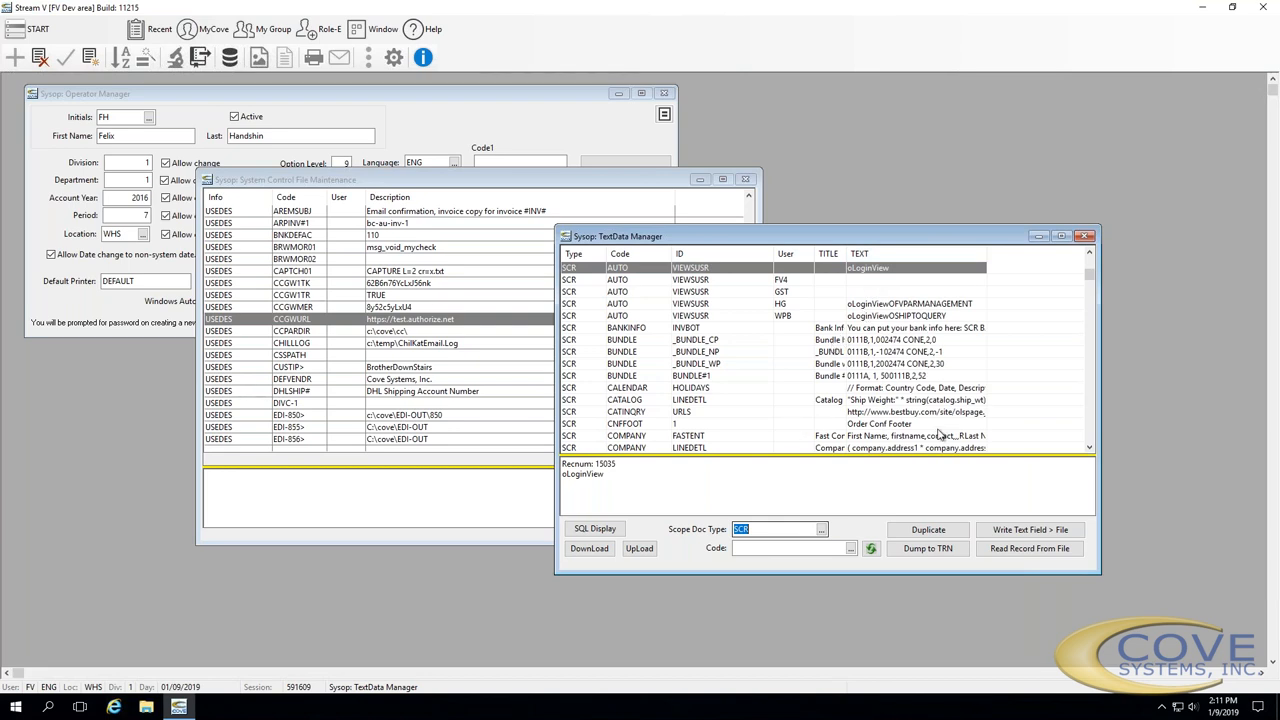
pyautogui.press('Down')
pyautogui.press('Down')
pyautogui.press('Down')
pyautogui.press('Down')
pyautogui.press('Down')
pyautogui.press('Down')
pyautogui.press('Down')
pyautogui.press('Down')
pyautogui.press('Down')
pyautogui.press('Down')
pyautogui.press('Down')
pyautogui.press('Down')
pyautogui.press('Down')
pyautogui.press('Down')
pyautogui.press('Down')
pyautogui.press('Down')
pyautogui.press('Down')
pyautogui.press('Down')
pyautogui.press('Down')
pyautogui.press('Down')
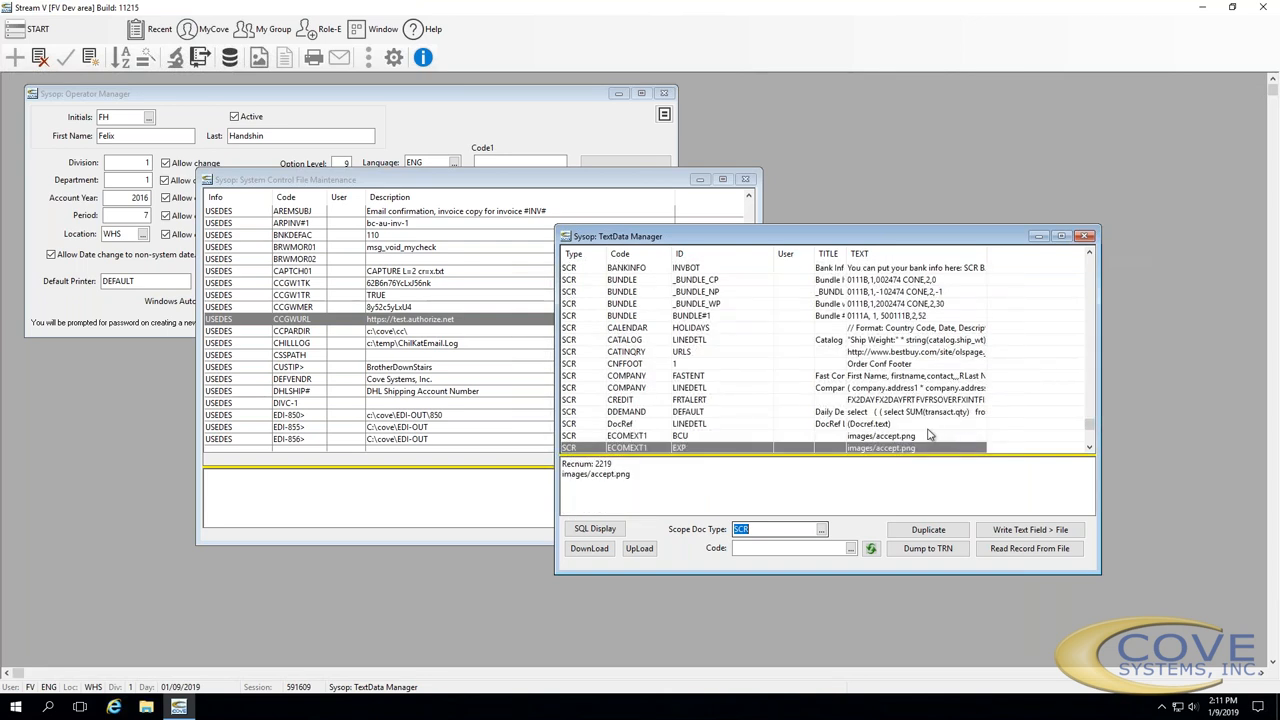
pyautogui.press('Down')
pyautogui.press('Down')
pyautogui.press('Down')
pyautogui.press('Down')
pyautogui.press('Down')
pyautogui.press('Down')
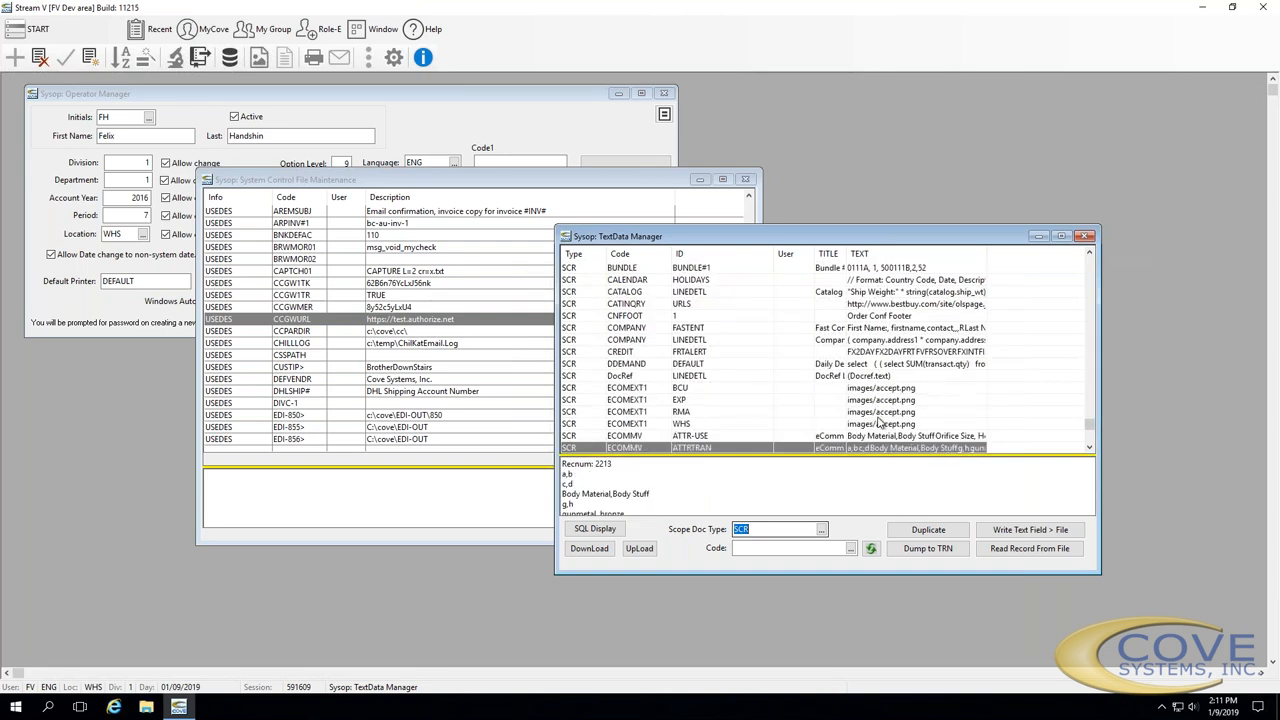
pyautogui.press('Down')
pyautogui.press('Down')
pyautogui.press('Down')
pyautogui.press('Down')
pyautogui.press('Down')
pyautogui.press('Down')
pyautogui.press('Down')
pyautogui.press('Down')
pyautogui.press('Down')
pyautogui.press('Down')
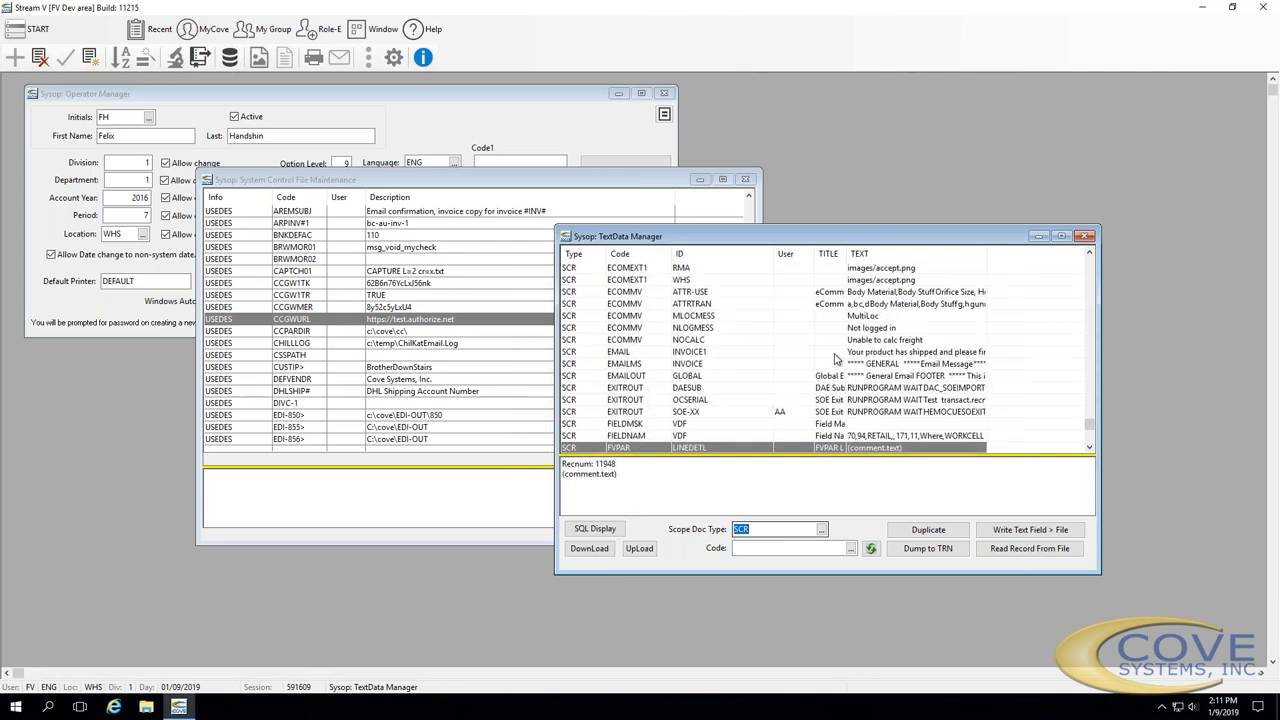
# Open the EMAIL INVOICE1 text record, examine its text and its Type, Code, Id and Userid fields, and close it without changes
pyautogui.click(703, 352)
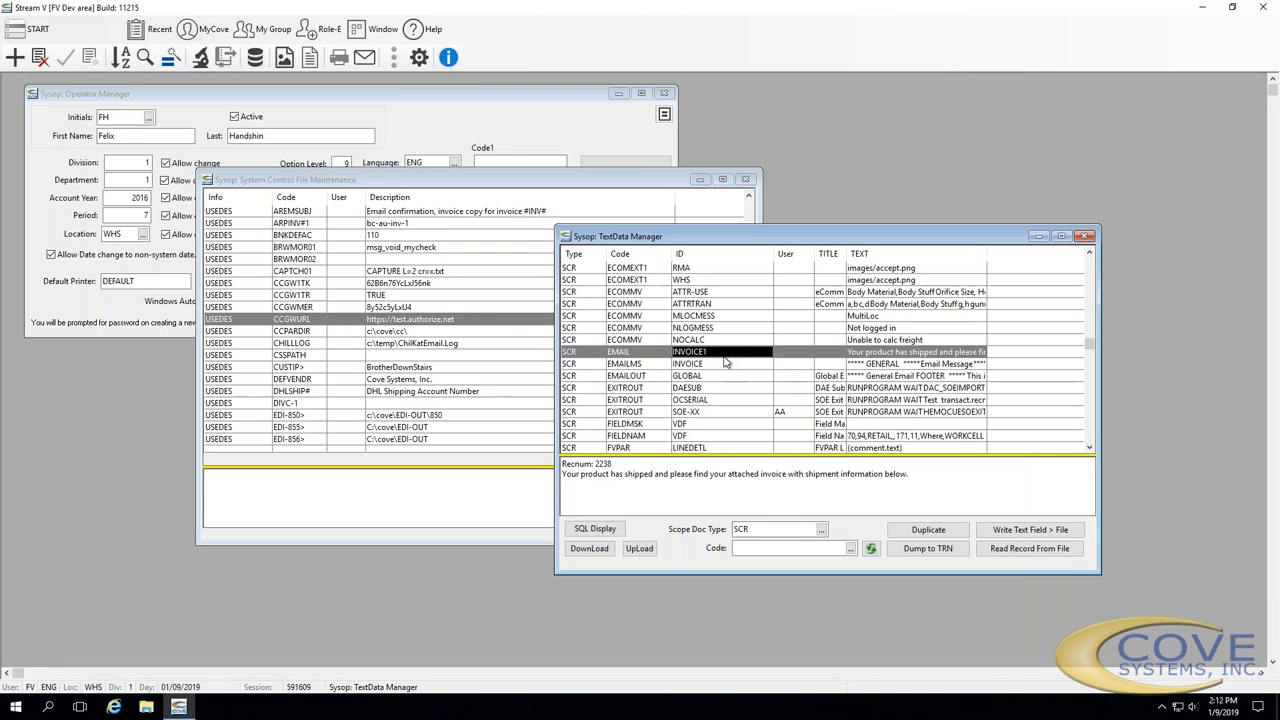
pyautogui.doubleClick(725, 358)
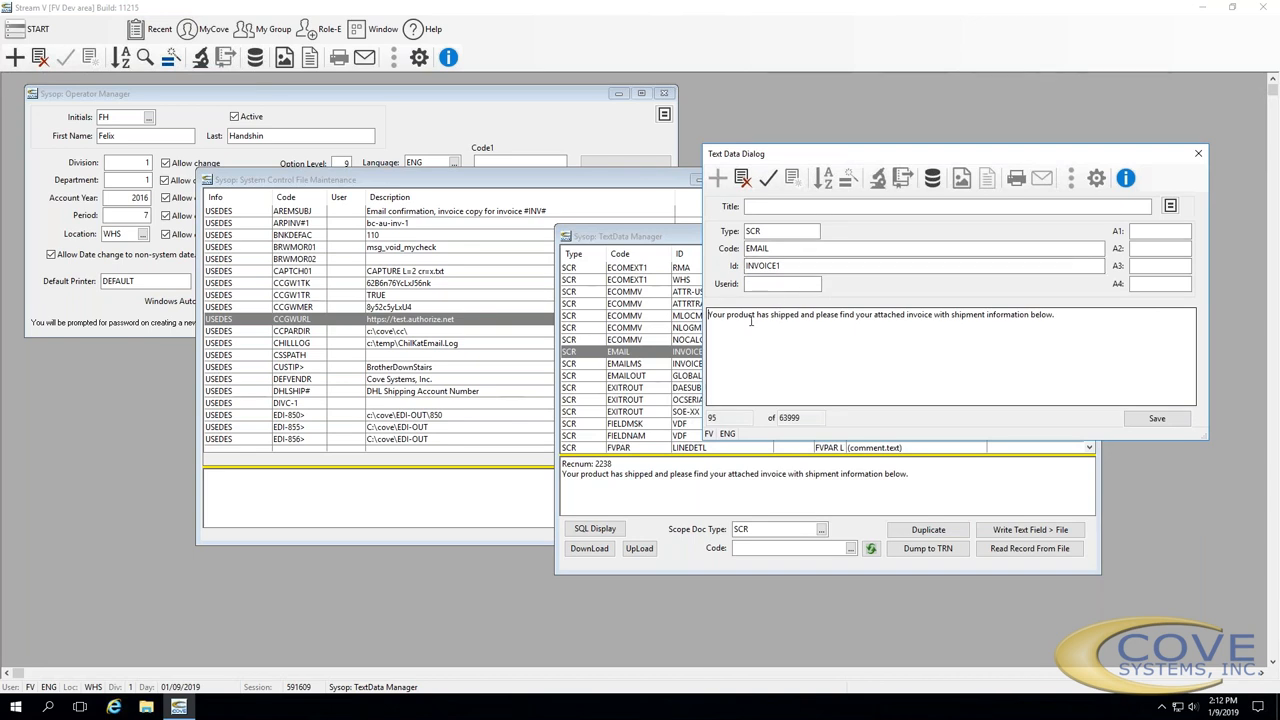
pyautogui.click(1068, 314)
pyautogui.click(776, 230)
pyautogui.click(776, 230)
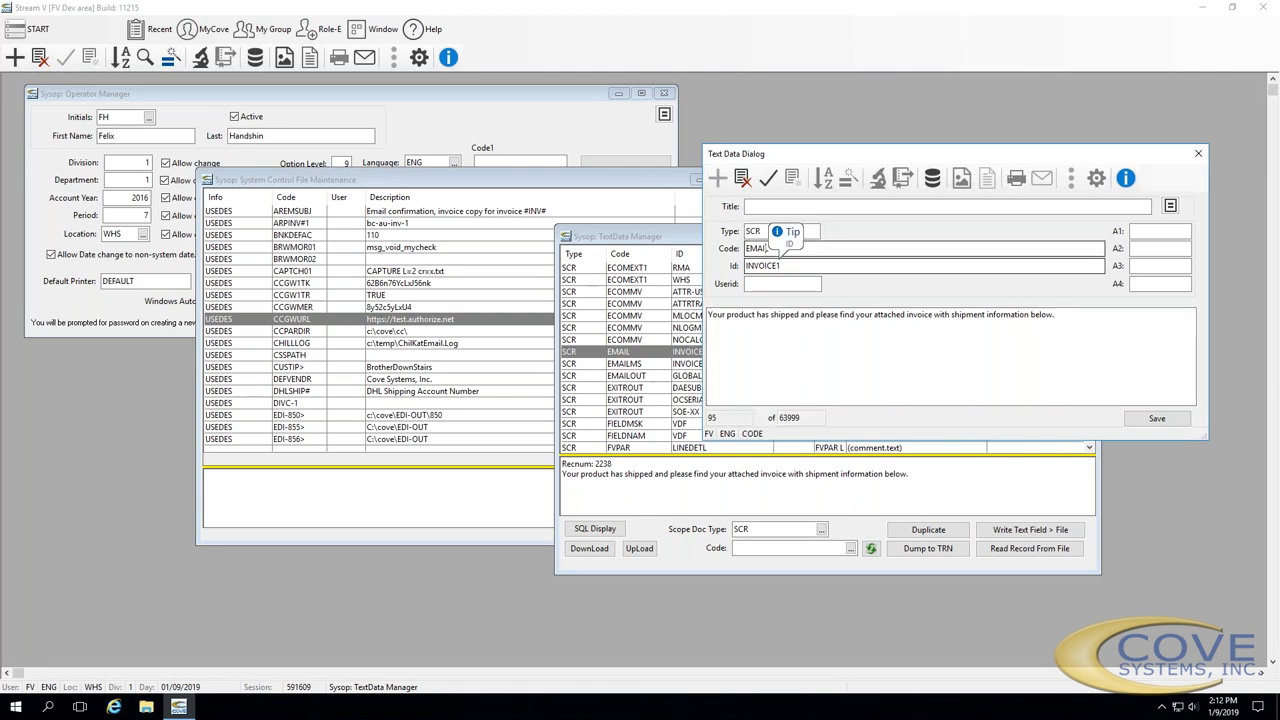
pyautogui.click(776, 266)
pyautogui.click(774, 283)
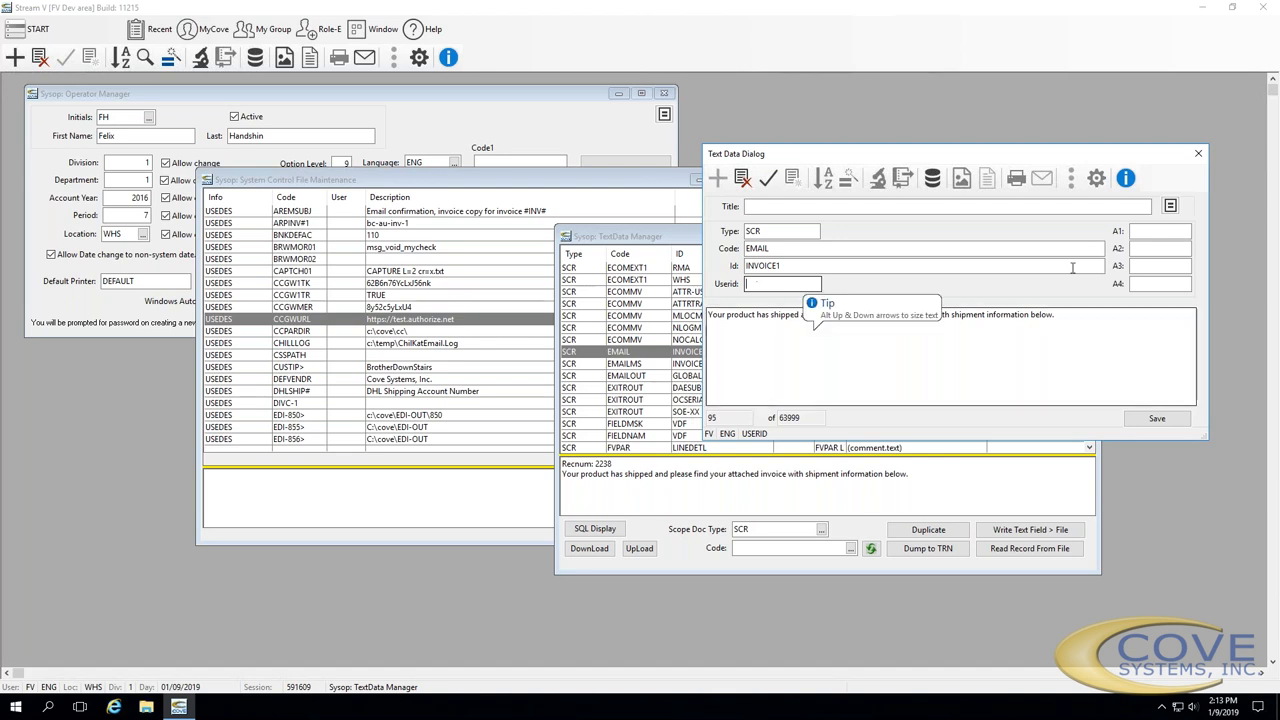
pyautogui.click(1199, 157)
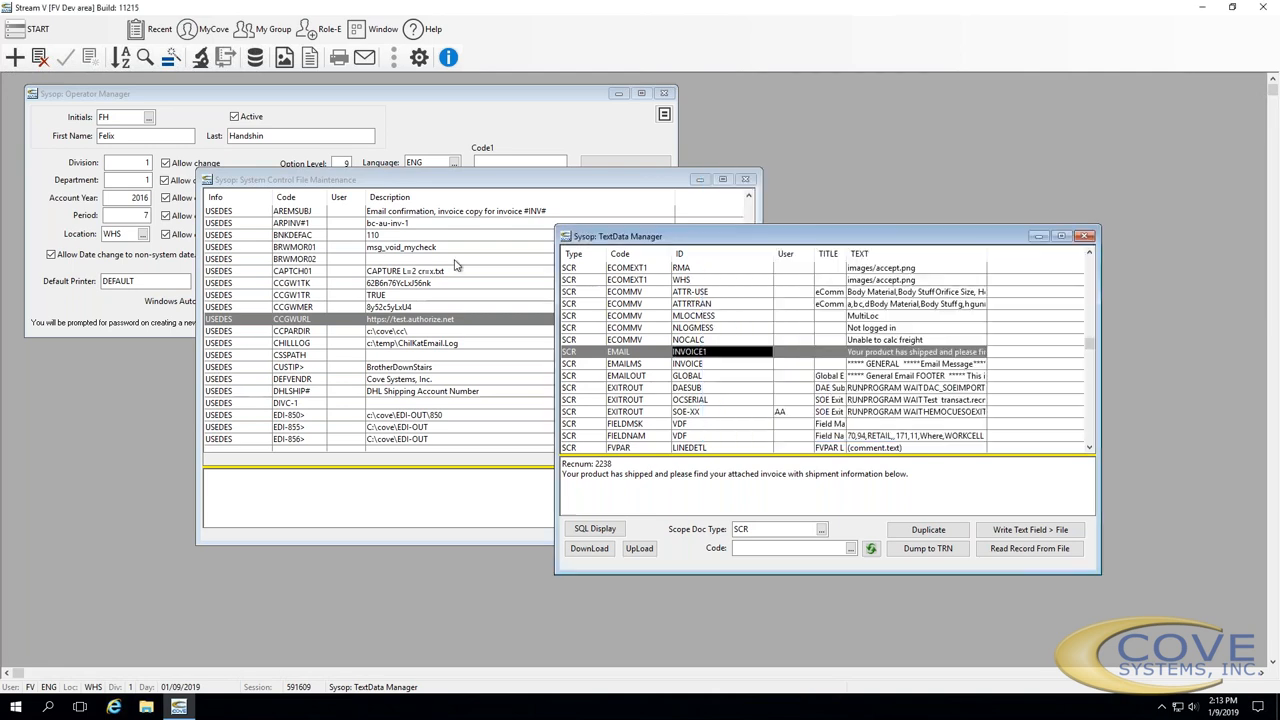
# Move the System Control File Maintenance window clear of TextData Manager and sort its parameters by Code
pyautogui.click(375, 188)
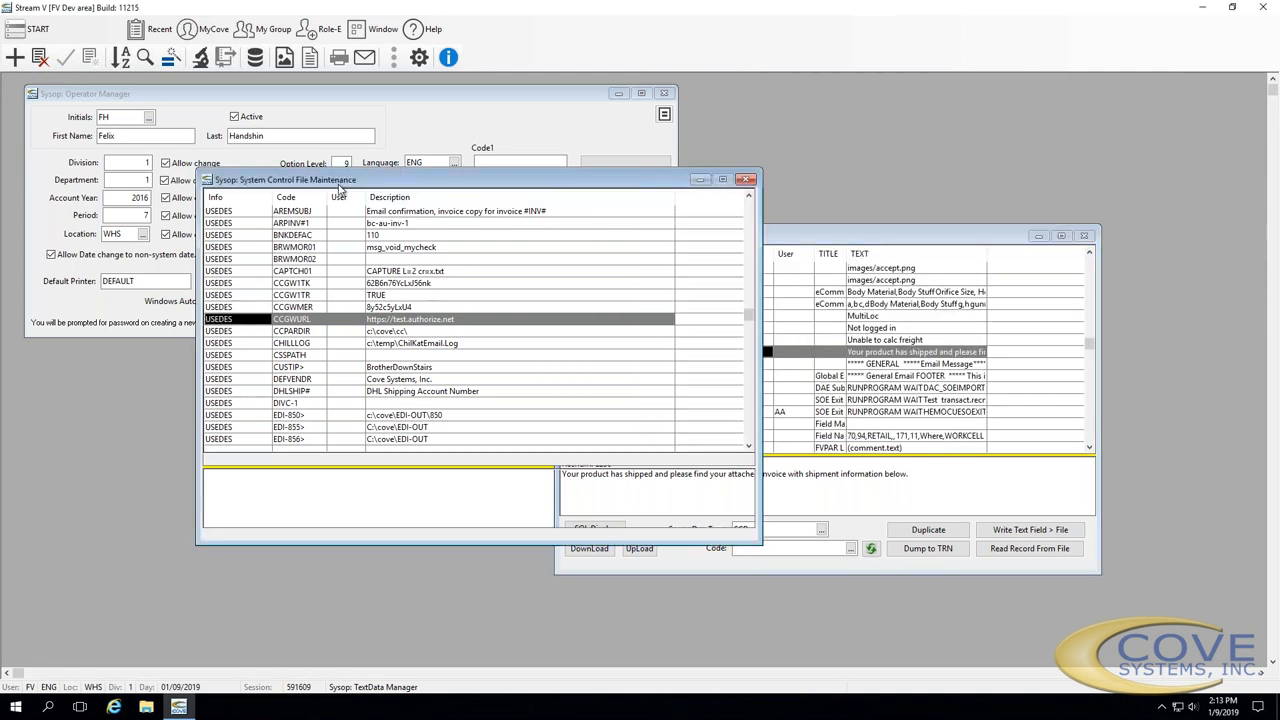
pyautogui.moveTo(375, 188); pyautogui.dragTo(254, 196)
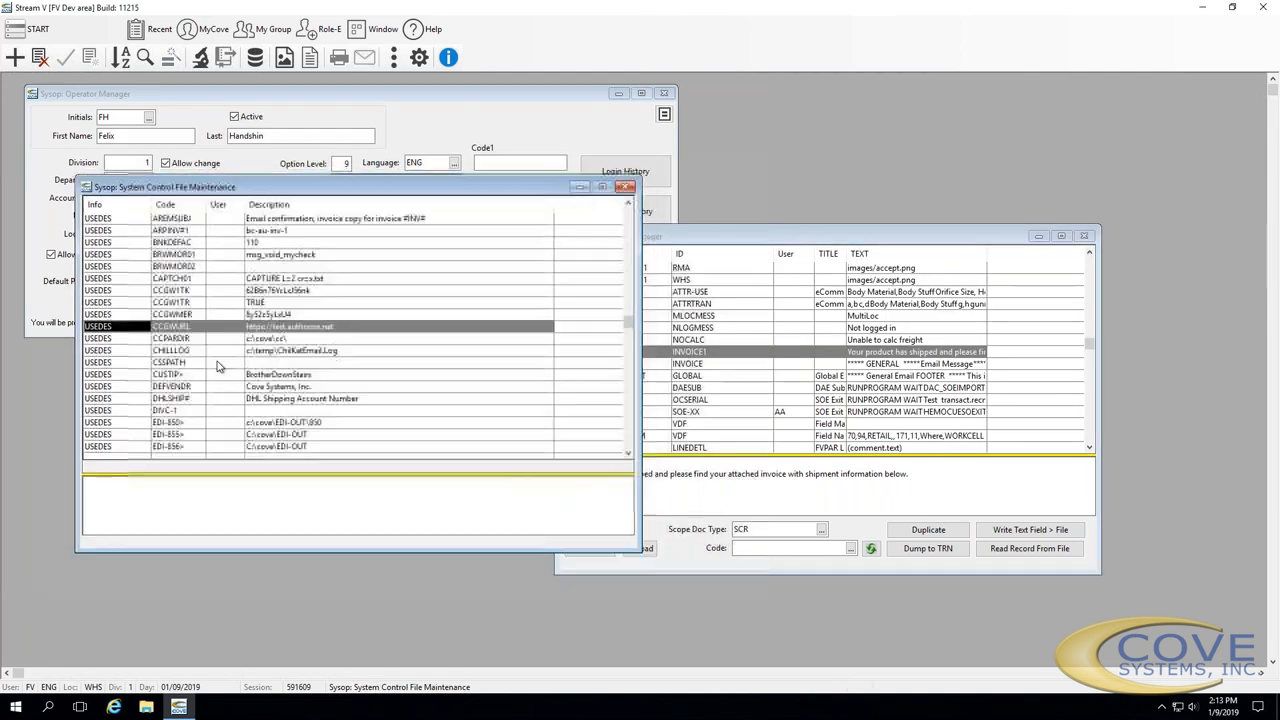
pyautogui.rightClick(143, 212)
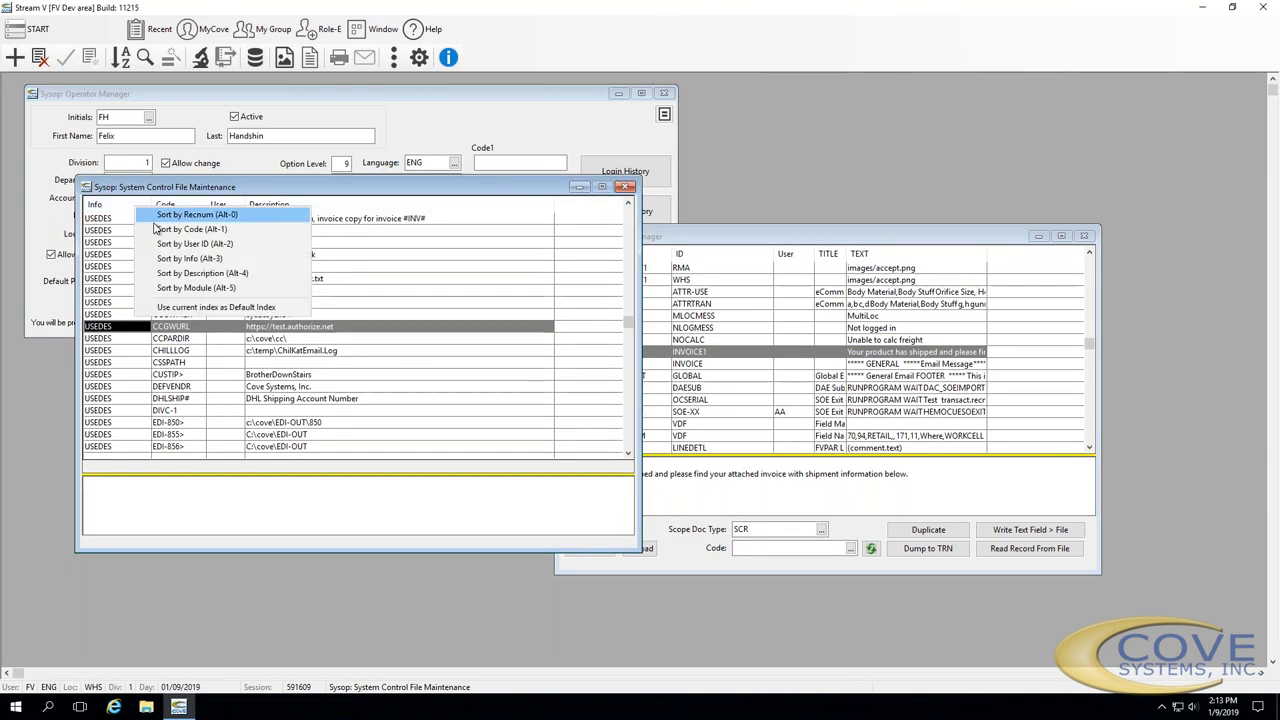
pyautogui.click(156, 229)
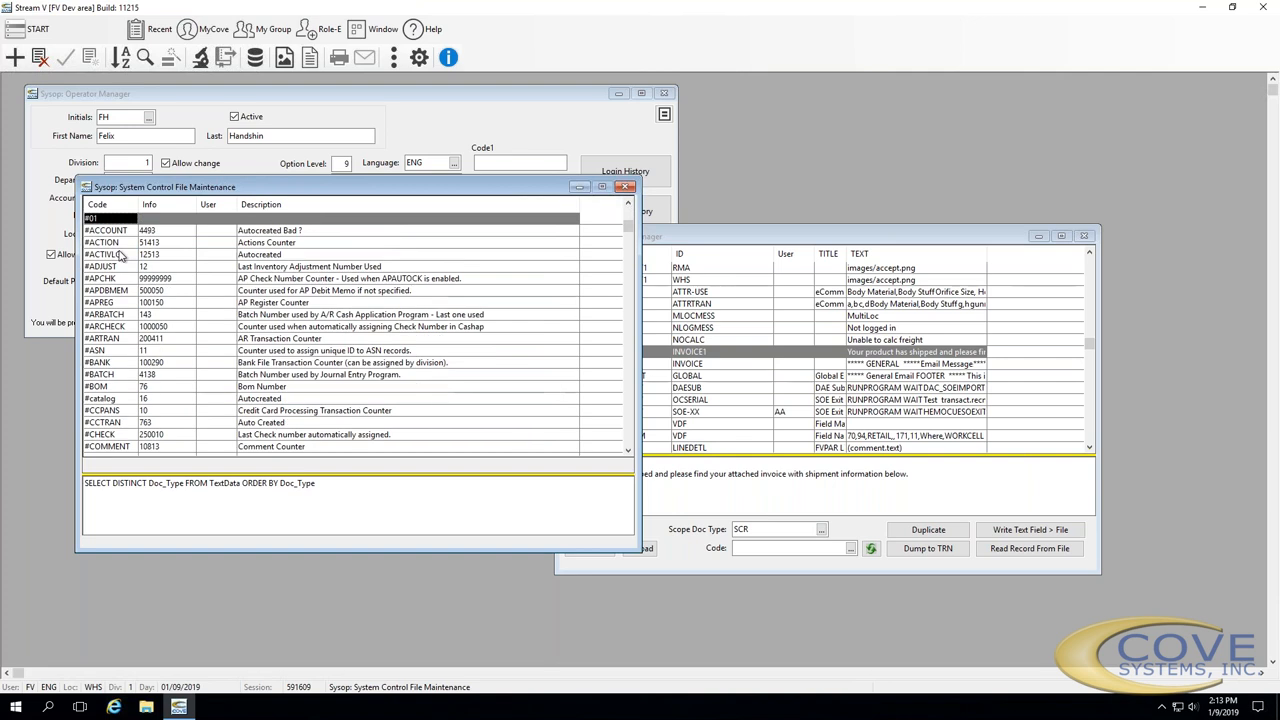
# Examine the counter parameters whose codes start with #, from #01 down past #WO
pyautogui.press('Down')
pyautogui.press('Down')
pyautogui.press('Down')
pyautogui.press('Down')
pyautogui.press('Down')
pyautogui.press('Down')
pyautogui.press('Down')
pyautogui.press('Down')
pyautogui.press('Down')
pyautogui.press('Down')
pyautogui.press('Down')
pyautogui.press('Down')
pyautogui.press('Down')
pyautogui.press('Down')
pyautogui.press('Down')
pyautogui.press('Down')
pyautogui.press('Down')
pyautogui.press('Down')
pyautogui.press('Down')
pyautogui.press('Down')
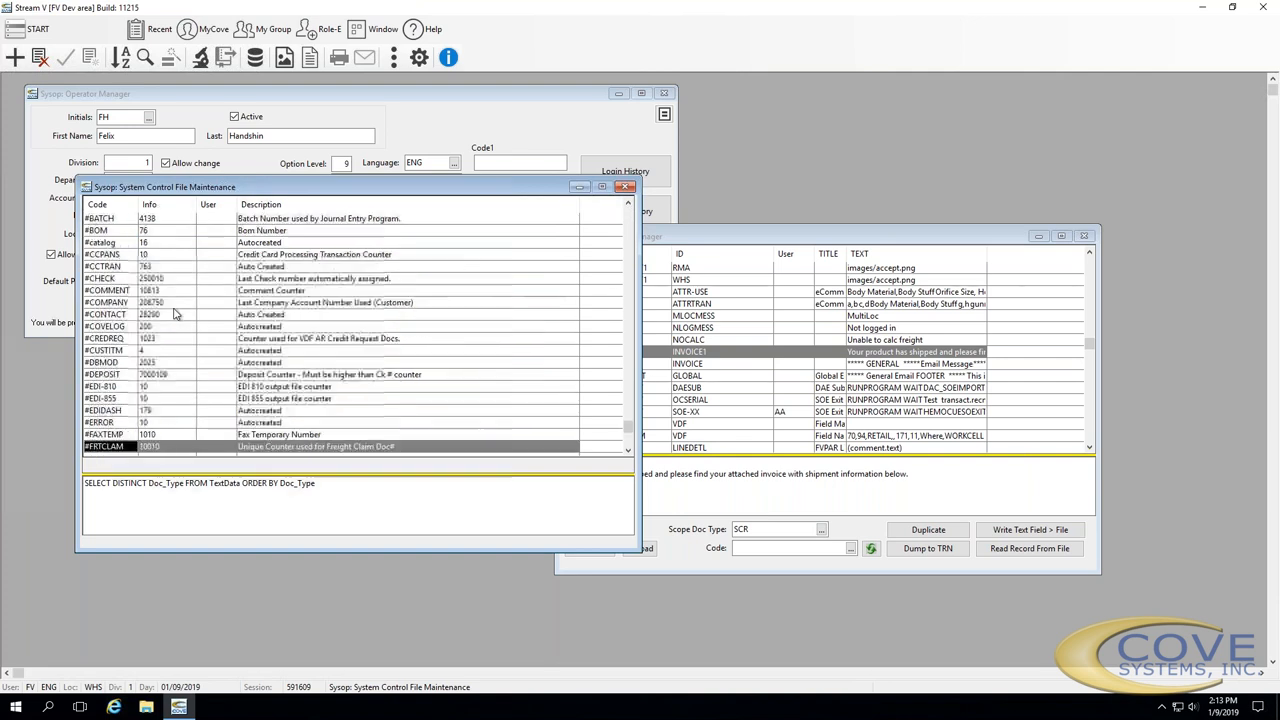
pyautogui.press('Down')
pyautogui.press('Down')
pyautogui.press('Down')
pyautogui.press('Down')
pyautogui.press('Down')
pyautogui.press('Down')
pyautogui.press('Down')
pyautogui.press('Down')
pyautogui.press('Down')
pyautogui.press('Down')
pyautogui.press('Down')
pyautogui.press('Down')
pyautogui.press('Down')
pyautogui.press('Down')
pyautogui.press('Down')
pyautogui.press('Down')
pyautogui.press('Down')
pyautogui.press('Down')
pyautogui.press('Down')
pyautogui.press('Down')
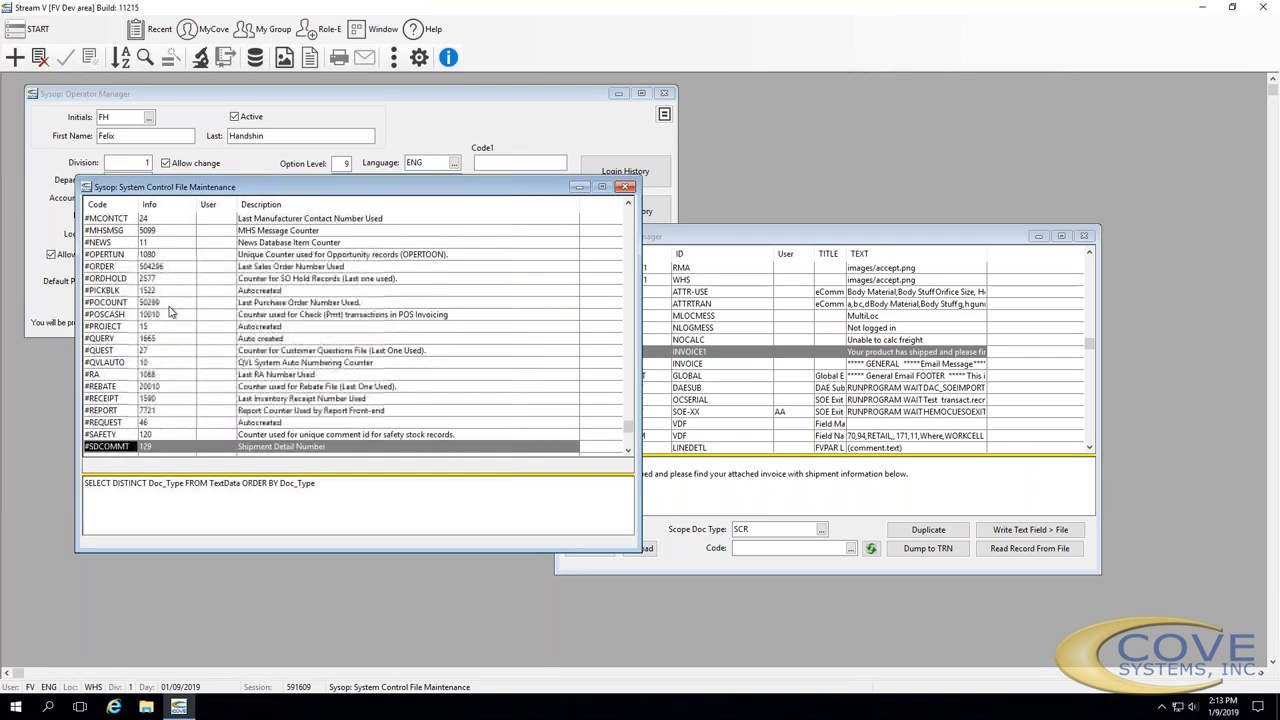
pyautogui.press('Down')
pyautogui.press('Down')
pyautogui.press('Down')
pyautogui.press('Down')
pyautogui.press('Down')
pyautogui.press('Down')
pyautogui.press('Down')
pyautogui.press('Down')
pyautogui.press('Down')
pyautogui.press('Down')
pyautogui.press('Down')
pyautogui.press('Down')
pyautogui.press('Down')
pyautogui.press('Down')
pyautogui.press('Down')
pyautogui.press('Down')
pyautogui.press('Down')
pyautogui.press('Down')
pyautogui.press('Down')
pyautogui.press('Down')
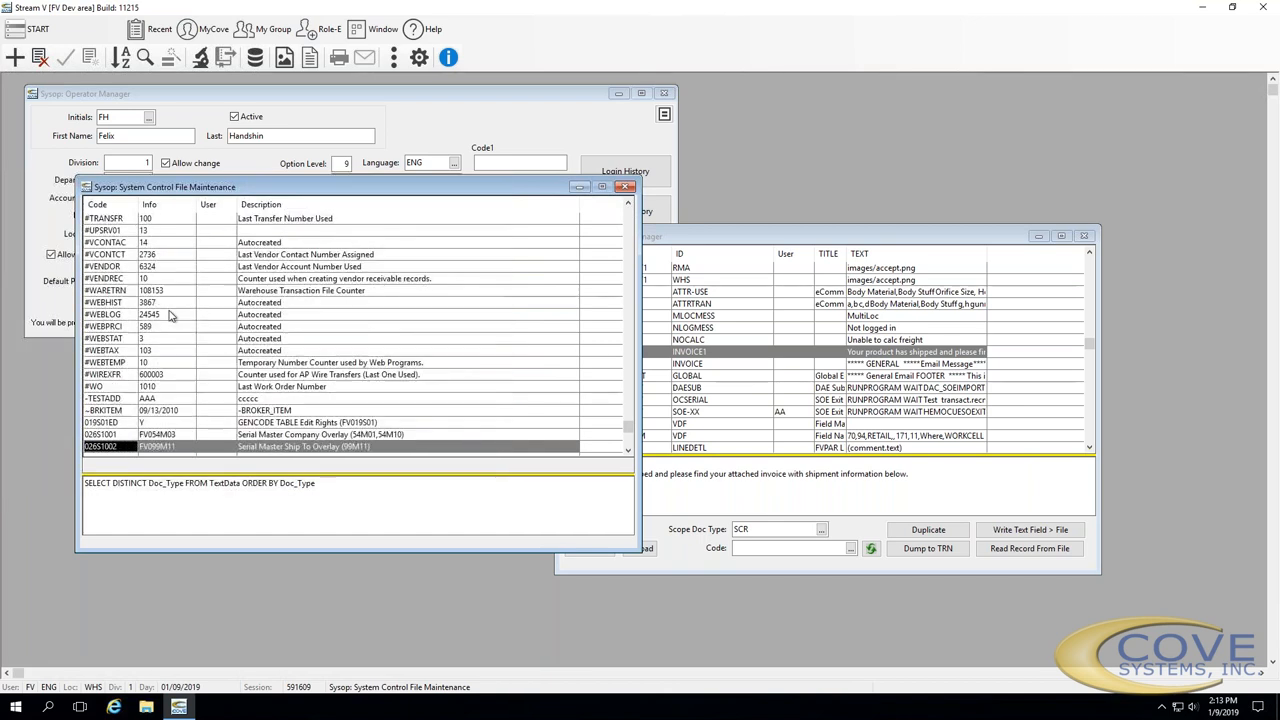
# Examine the parameters with program-number codes, from 026S1002 down to 058R1801
pyautogui.press('Down')
pyautogui.press('Down')
pyautogui.press('Down')
pyautogui.press('Down')
pyautogui.press('Down')
pyautogui.press('Down')
pyautogui.press('Down')
pyautogui.press('Down')
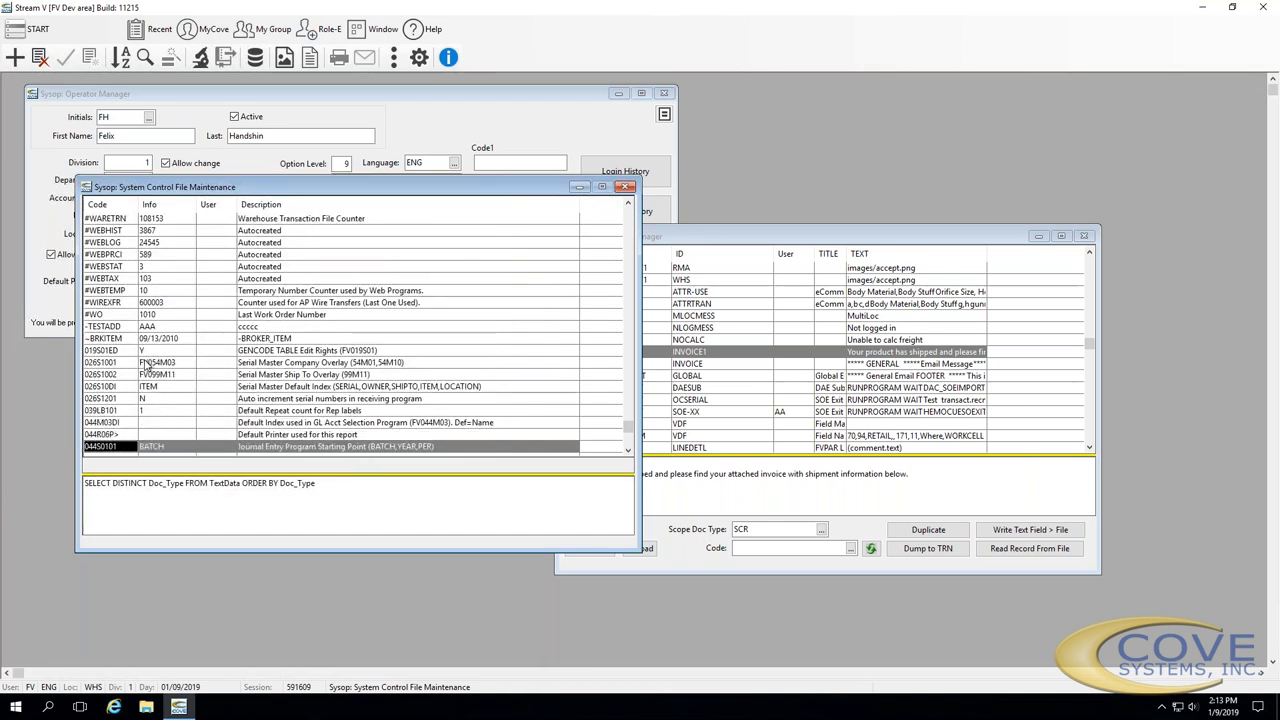
pyautogui.press('Down')
pyautogui.press('Down')
pyautogui.press('Down')
pyautogui.press('Down')
pyautogui.press('Down')
pyautogui.press('Down')
pyautogui.press('Down')
pyautogui.press('Down')
pyautogui.press('Down')
pyautogui.press('Down')
pyautogui.press('Down')
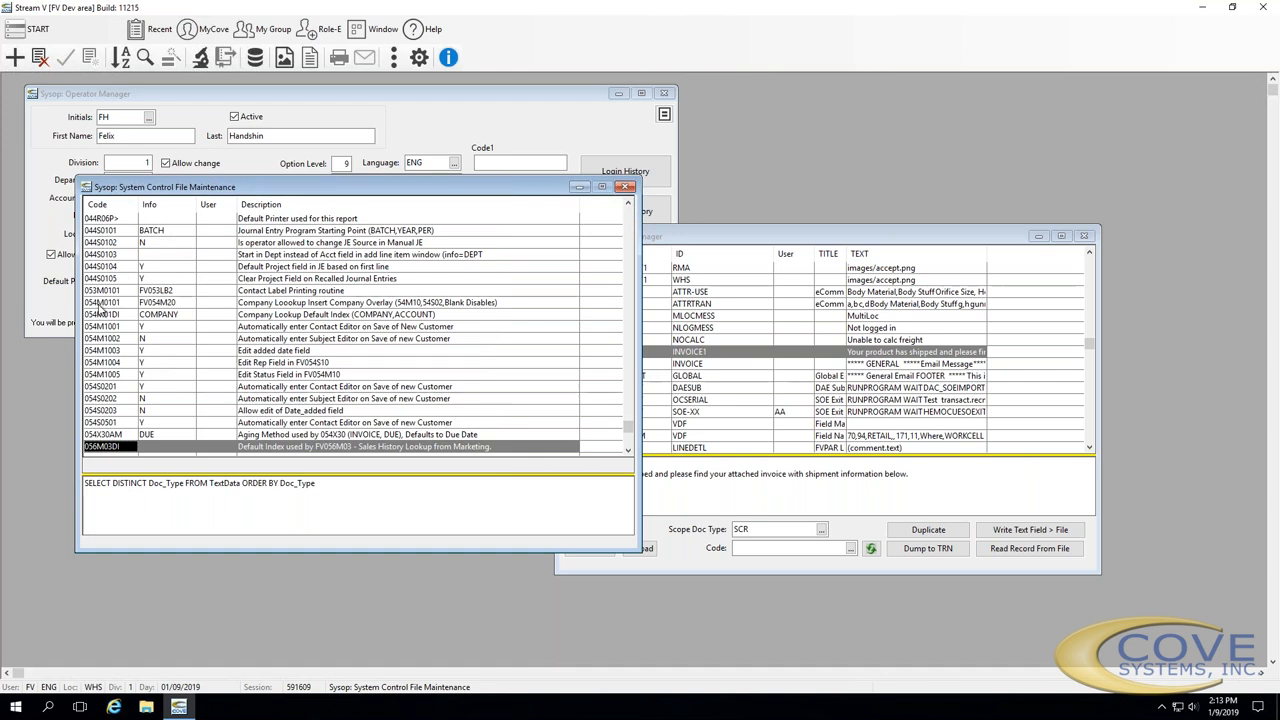
pyautogui.press('Down')
pyautogui.press('Down')
pyautogui.press('Down')
pyautogui.press('Down')
pyautogui.press('Down')
pyautogui.press('Down')
pyautogui.press('Down')
pyautogui.press('Down')
pyautogui.press('Down')
pyautogui.press('Down')
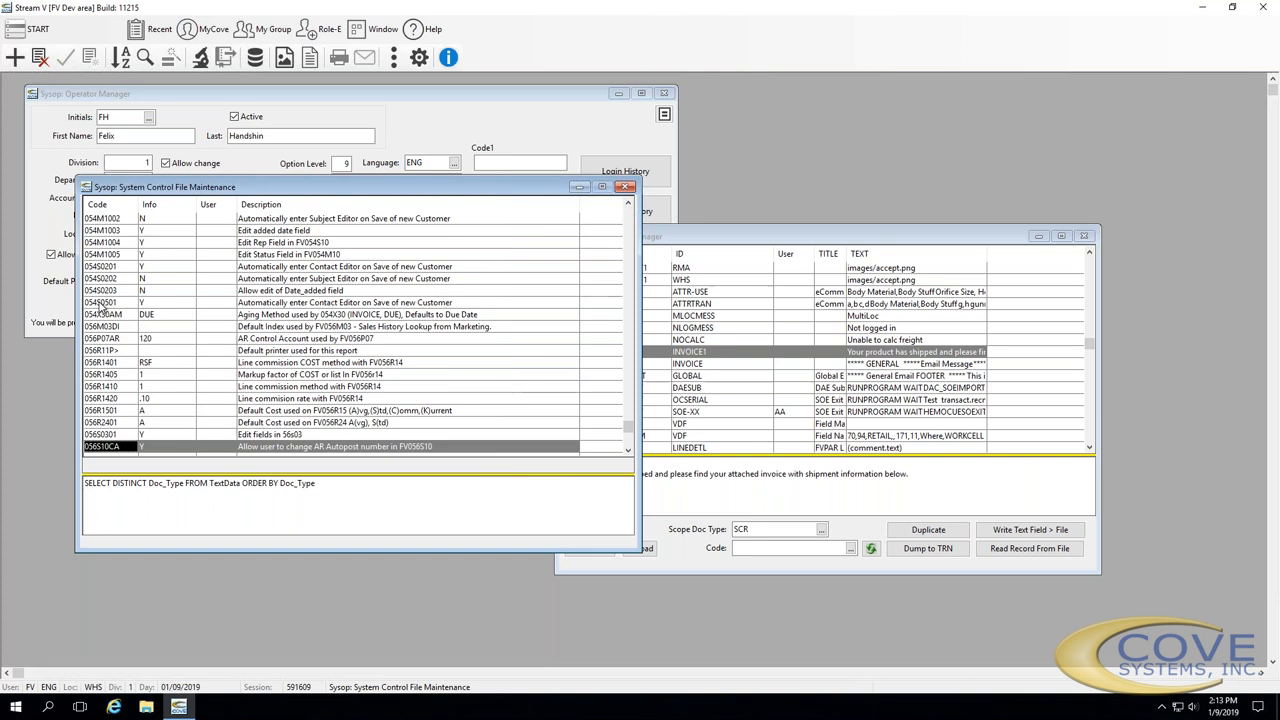
pyautogui.press('Down')
pyautogui.press('Down')
pyautogui.press('Down')
pyautogui.press('Down')
pyautogui.press('Down')
pyautogui.press('Down')
pyautogui.press('Down')
pyautogui.press('Down')
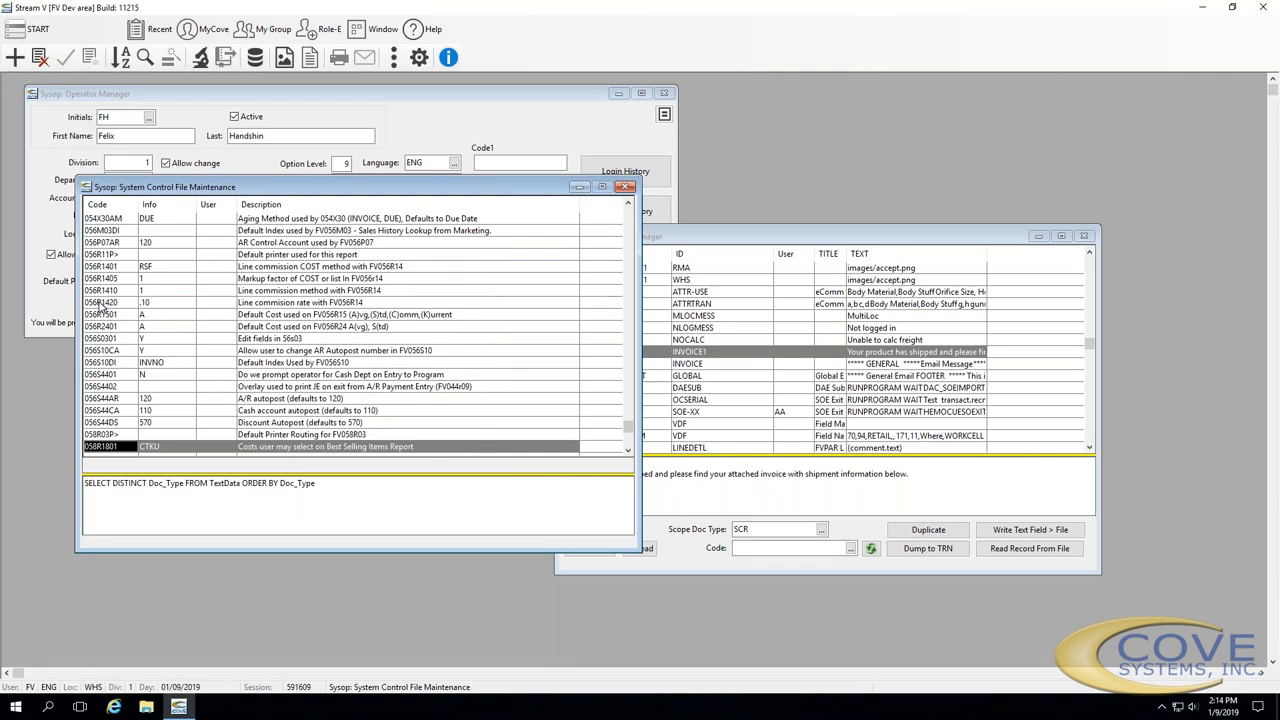
# Jump in the code-sorted parameter list to the alphabetic codes beginning at AB-IMAGE
pyautogui.click(161, 386)
pyautogui.hotkey('ctrl', 'Home')
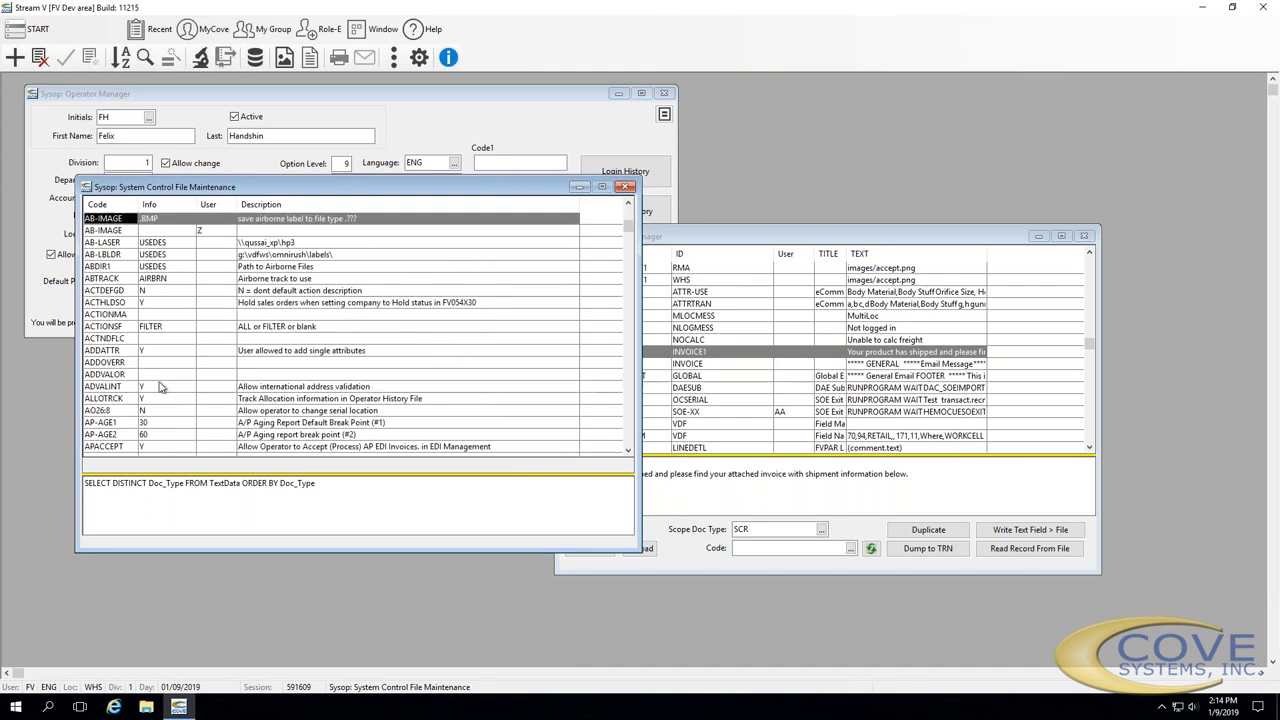
# Examine the parameters from AB-IMAGE down to ACTNDFLC, and the description of the ALLOTRCK parameter
pyautogui.press('Down')
pyautogui.press('Down')
pyautogui.press('Down')
pyautogui.press('Down')
pyautogui.press('Down')
pyautogui.press('Down')
pyautogui.press('Down')
pyautogui.press('Down')
pyautogui.press('Down')
pyautogui.press('Down')
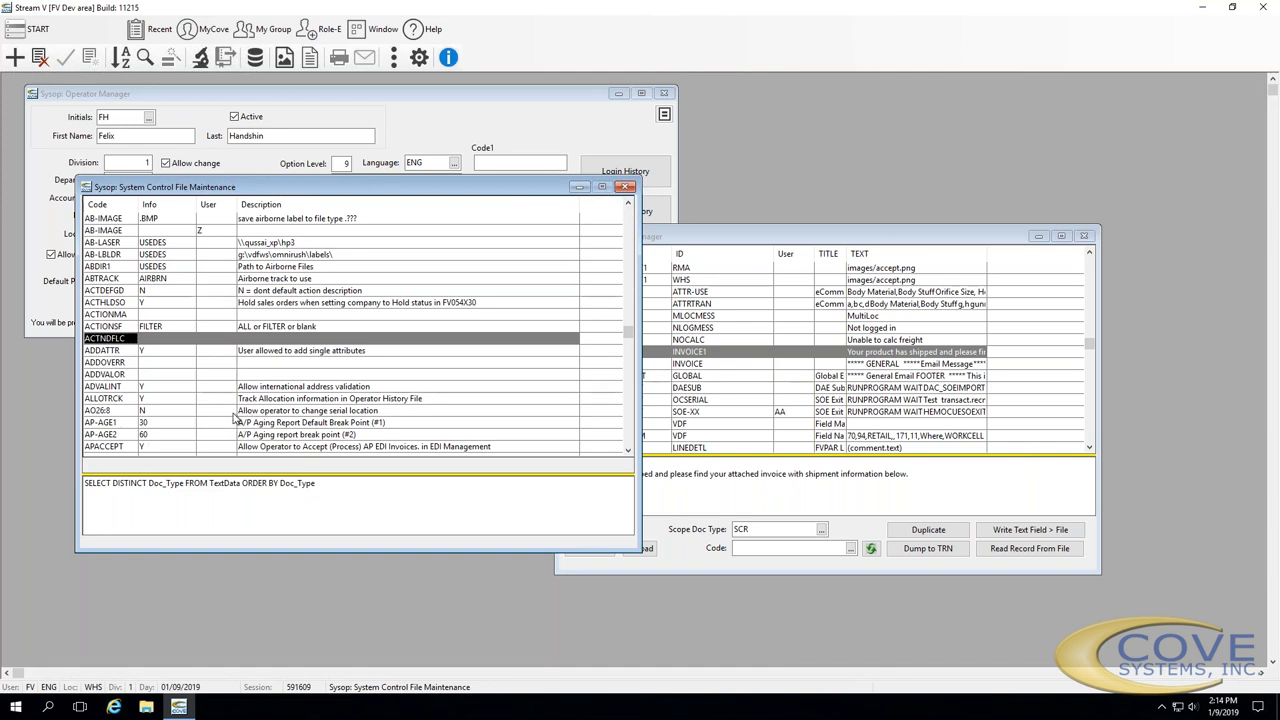
pyautogui.click(122, 397)
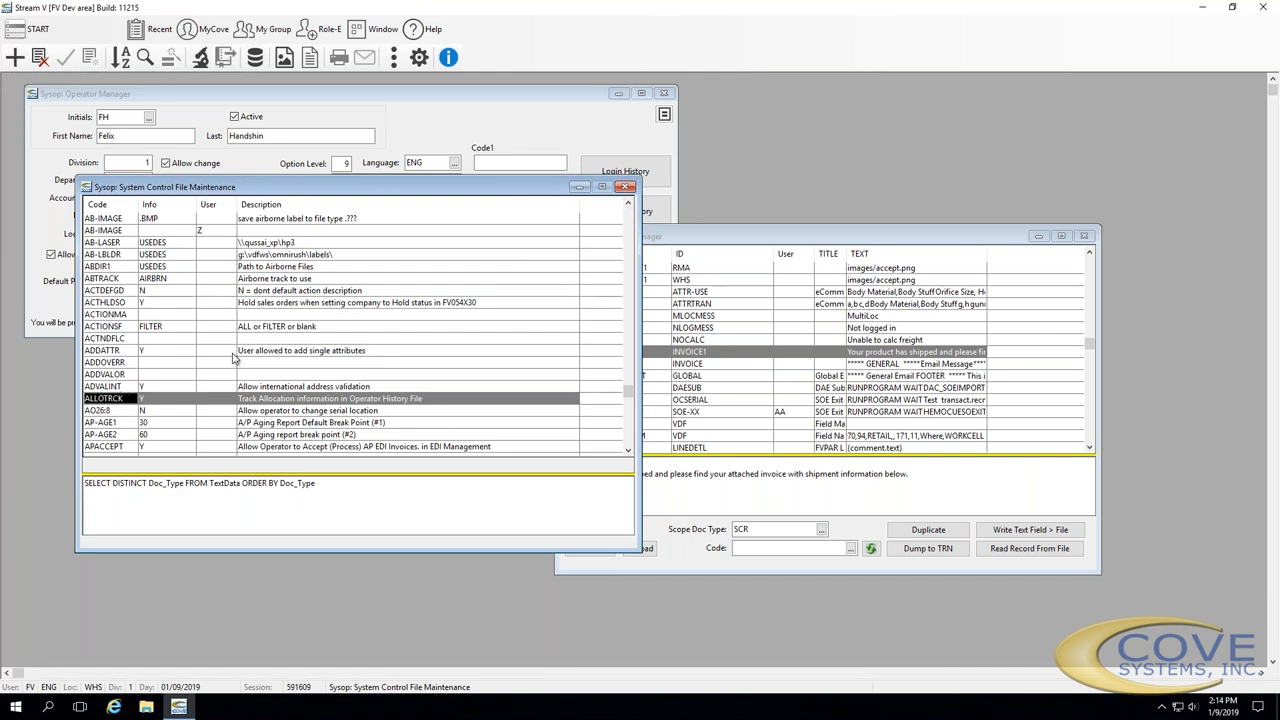
pyautogui.click(414, 400)
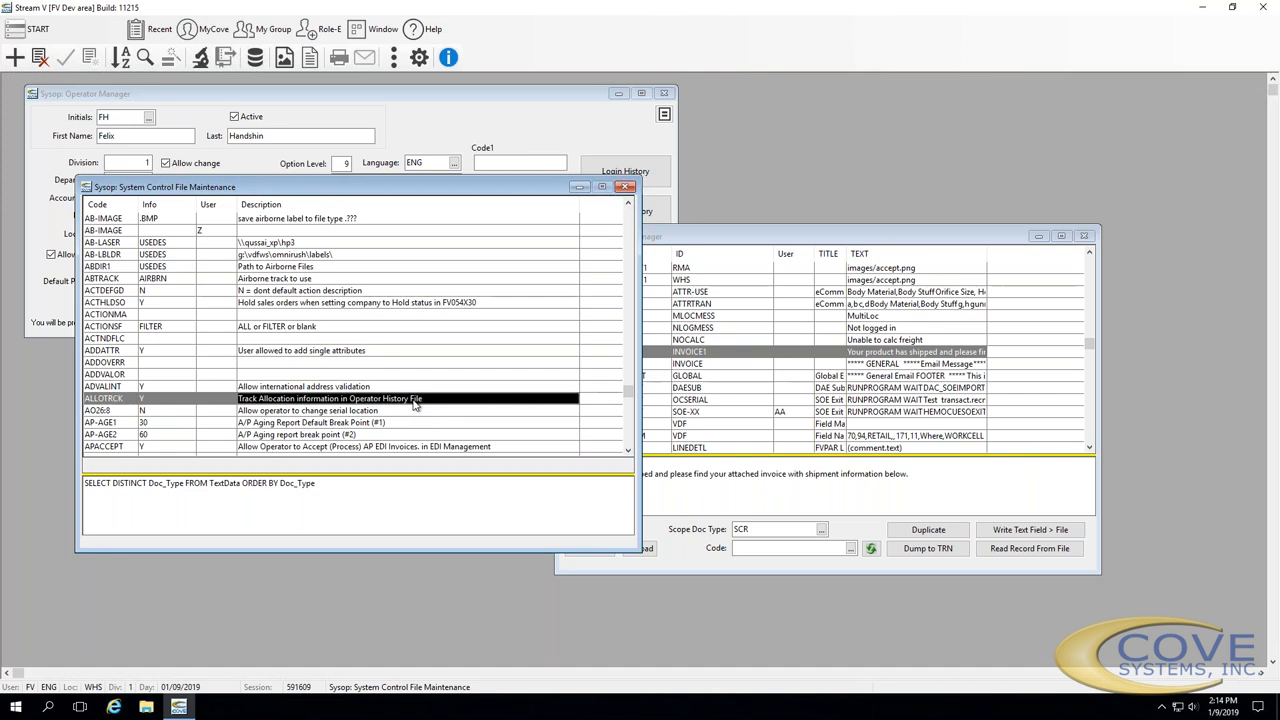
# Examine the accounts payable parameters whose codes start with AP, from AP-AGE1 down to APDEFPRN
pyautogui.click(171, 401)
pyautogui.press('Down')
pyautogui.press('Down')
pyautogui.press('Down')
pyautogui.press('Down')
pyautogui.press('Down')
pyautogui.press('Down')
pyautogui.press('Down')
pyautogui.press('Down')
pyautogui.press('Down')
pyautogui.press('Down')
pyautogui.press('Down')
pyautogui.press('Down')
pyautogui.press('Down')
pyautogui.press('Down')
pyautogui.press('Down')
pyautogui.press('Down')
pyautogui.press('Down')
pyautogui.press('Down')
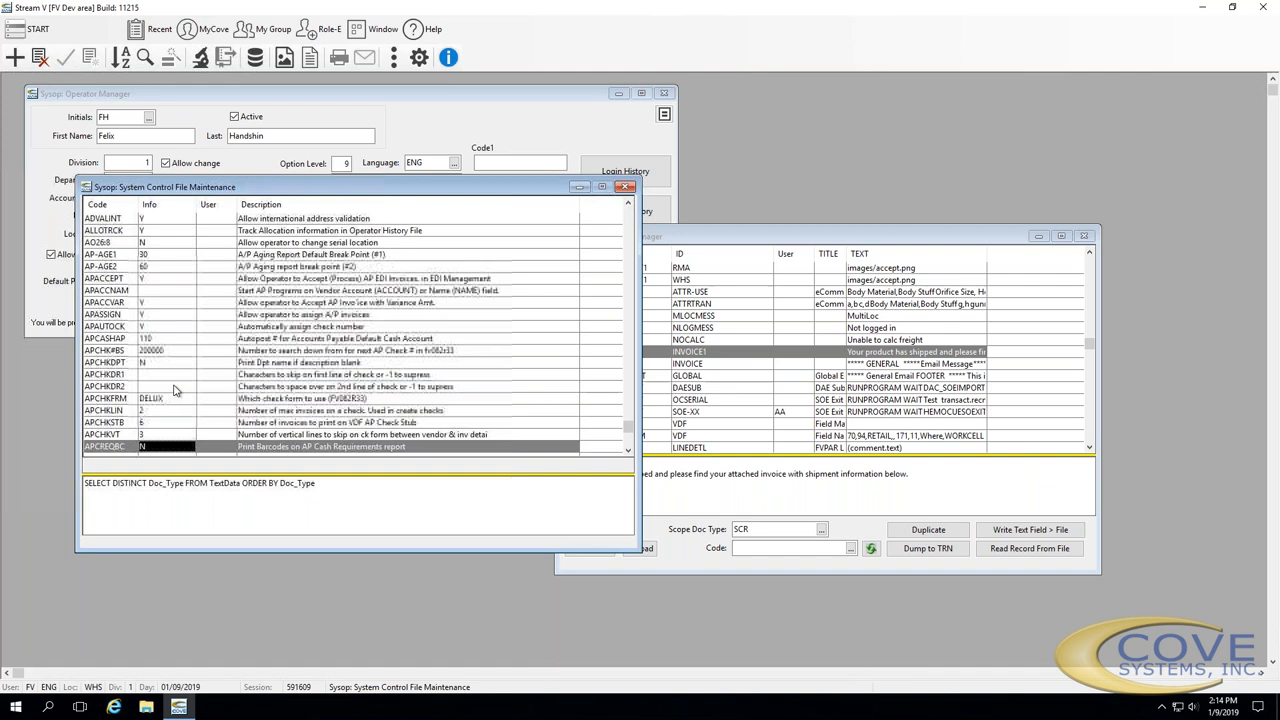
pyautogui.press('Down')
pyautogui.press('Down')
pyautogui.press('Down')
pyautogui.press('Down')
pyautogui.press('Down')
pyautogui.press('Down')
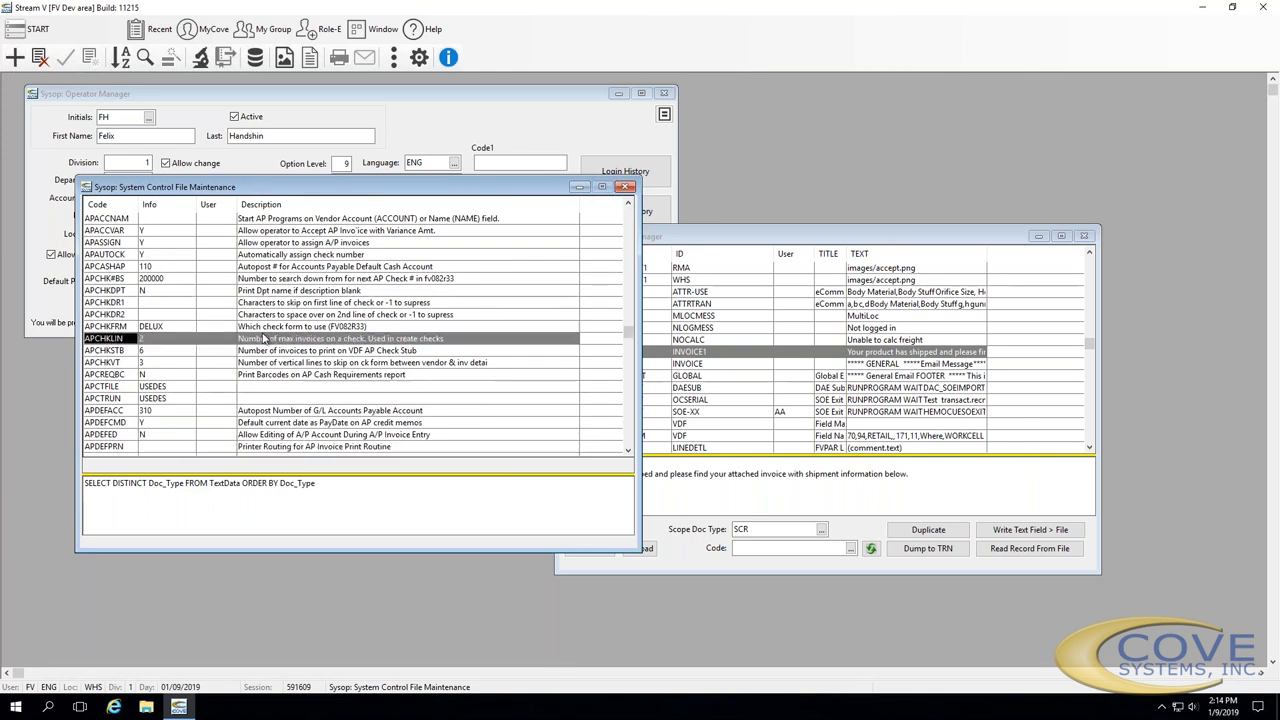
# Review the AP check parameters APCHKLIN and APCHKVT and the invoice-entry parameter APDEFED
pyautogui.click(110, 340)
pyautogui.click(318, 364)
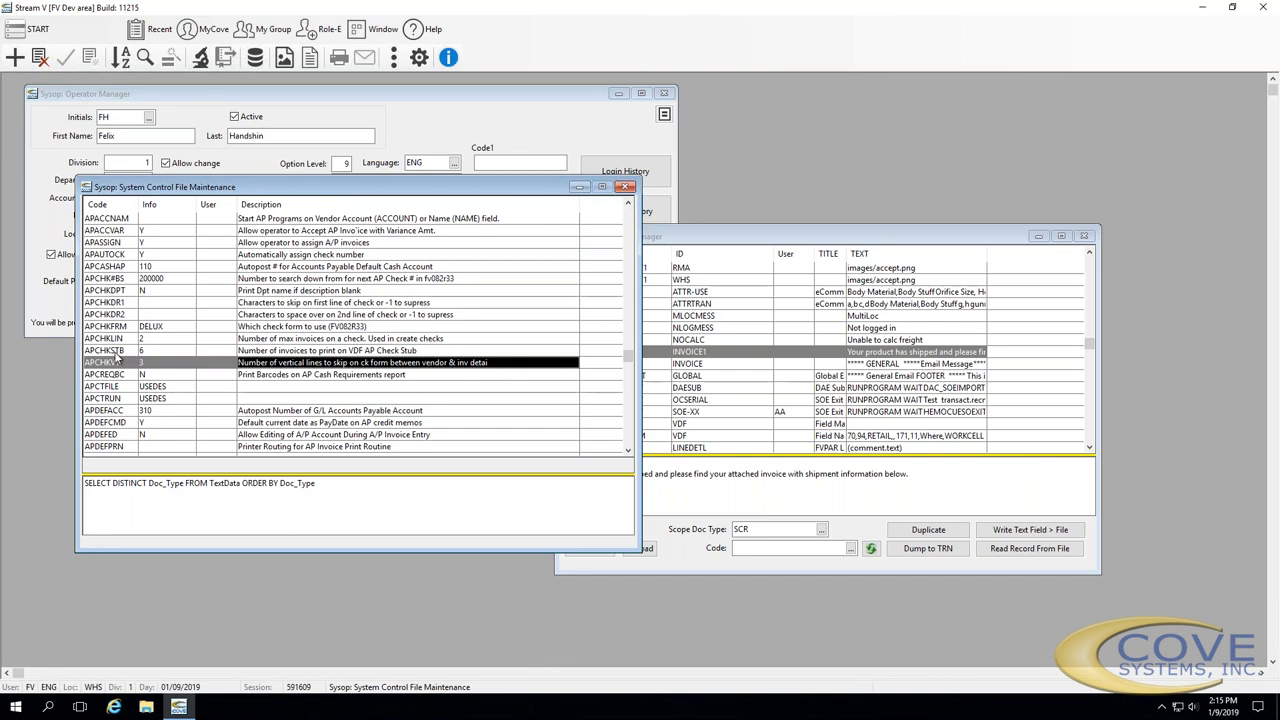
pyautogui.click(262, 438)
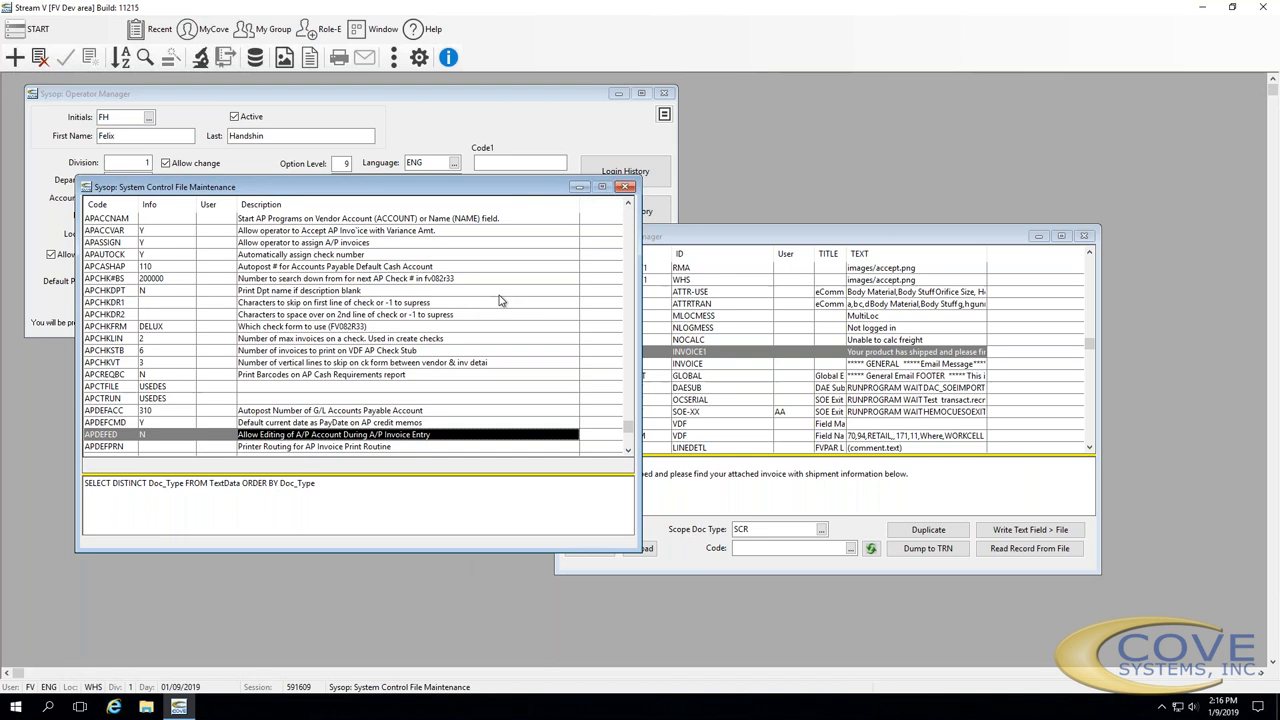
# Close System Control File Maintenance and scope the TextData Manager records to doc type 3PL
pyautogui.click(627, 187)
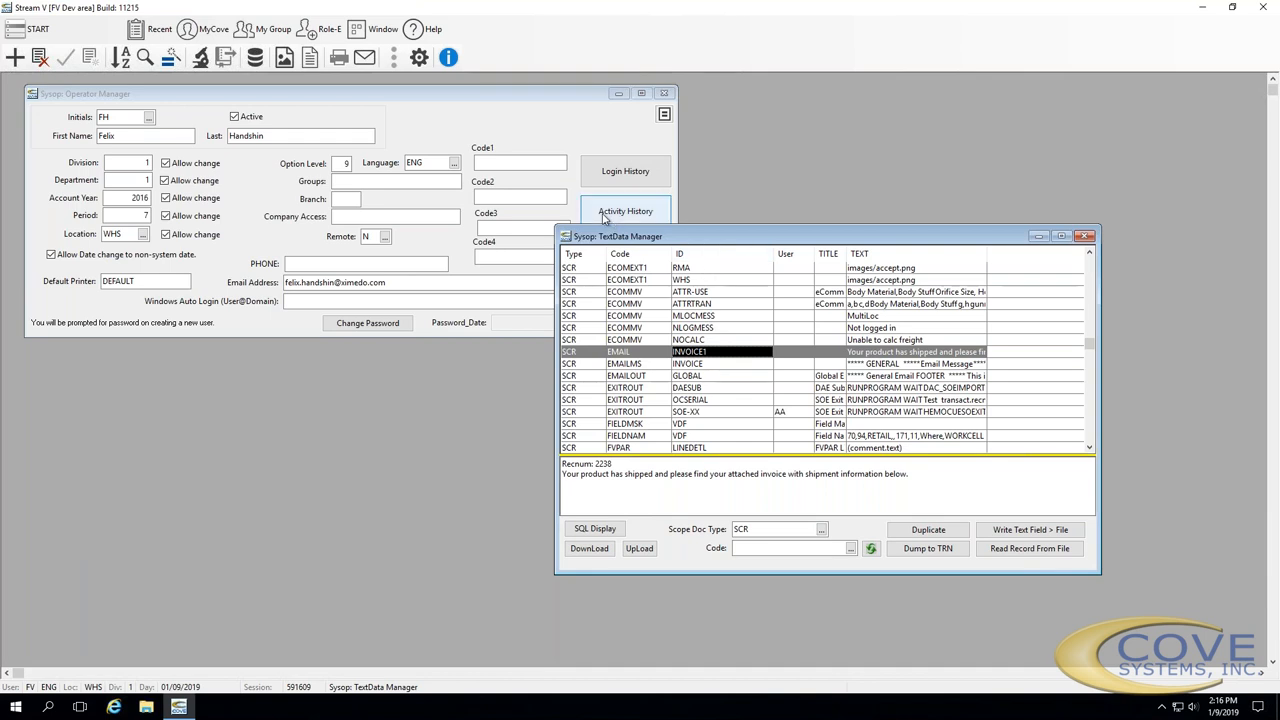
pyautogui.moveTo(727, 240); pyautogui.dragTo(669, 224)
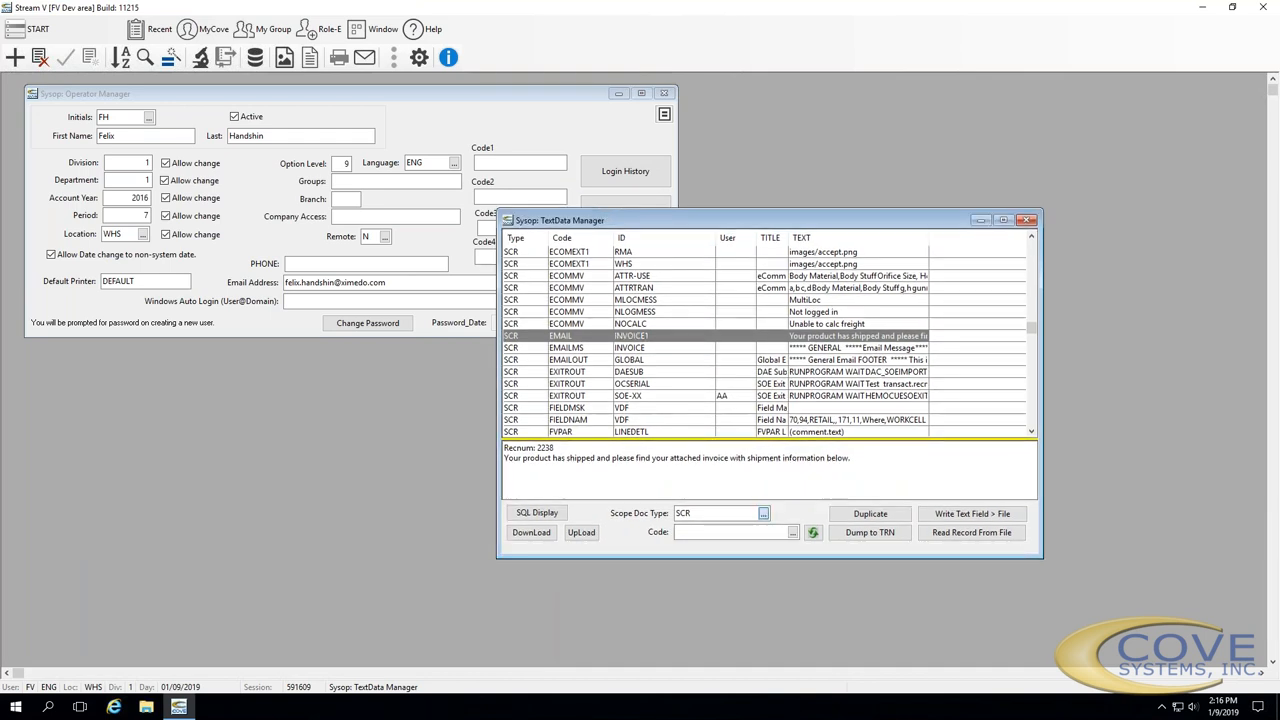
pyautogui.click(763, 513)
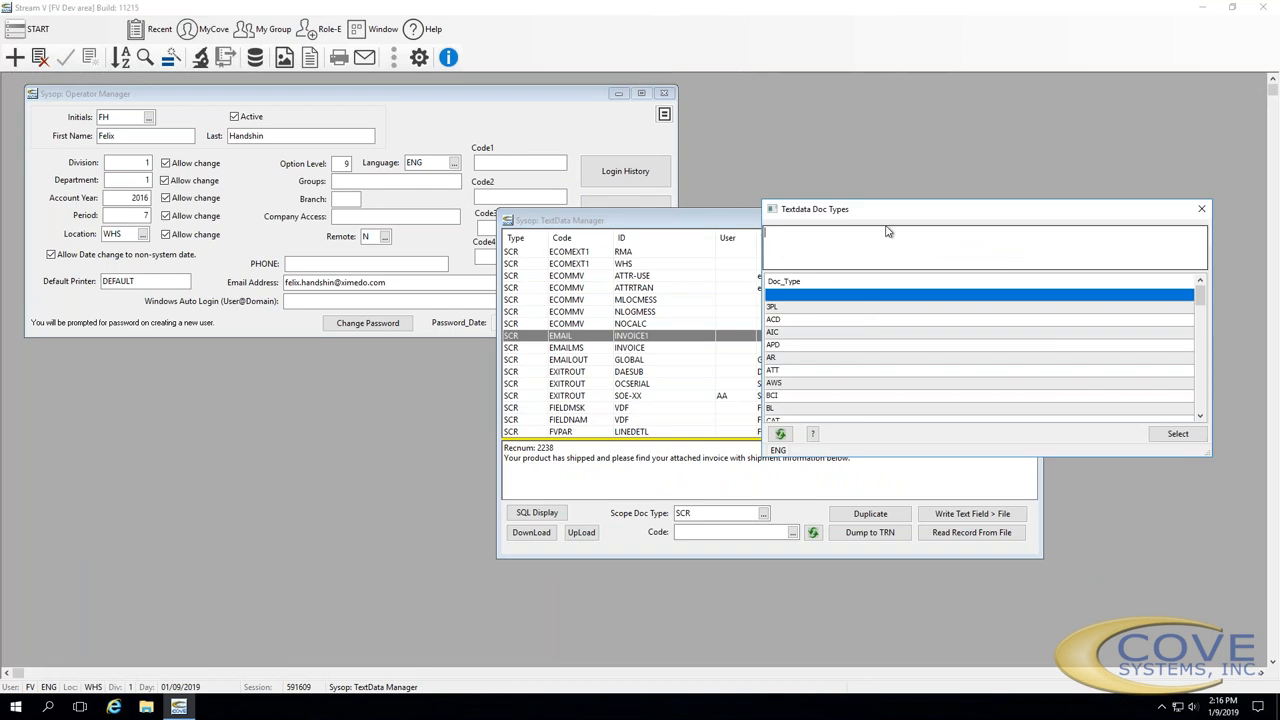
pyautogui.moveTo(877, 209); pyautogui.dragTo(822, 131)
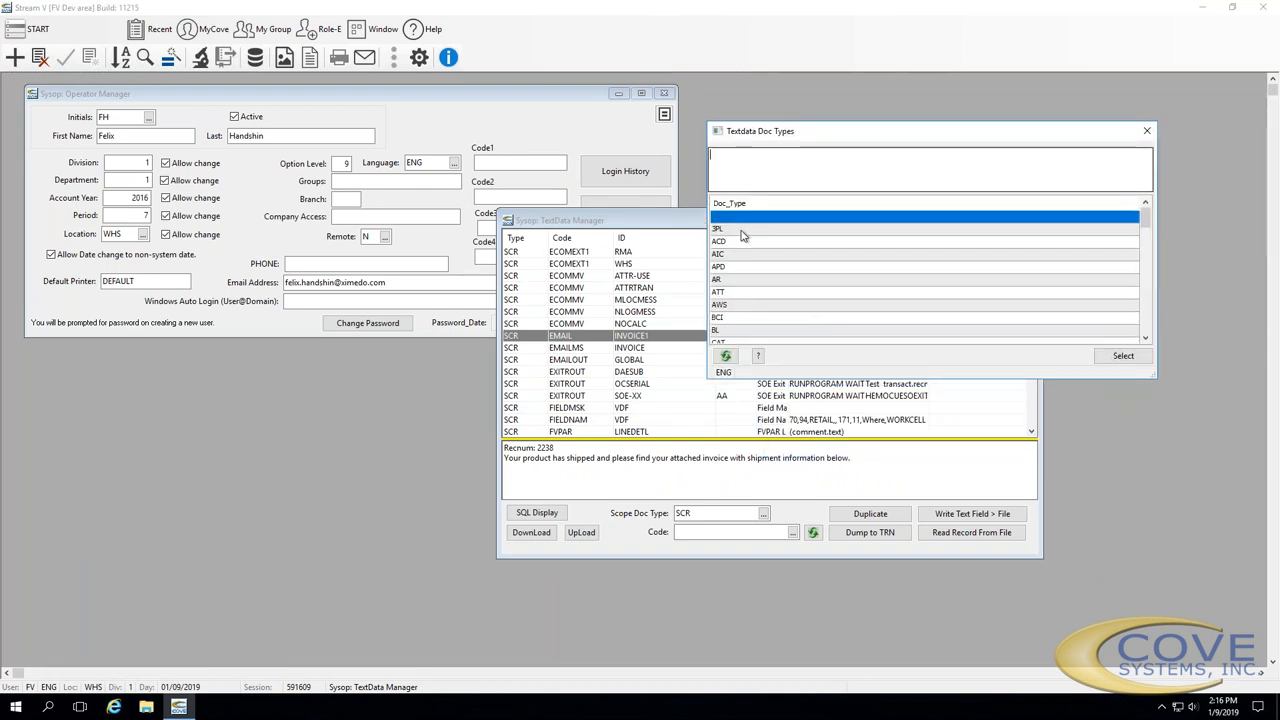
pyautogui.click(743, 233)
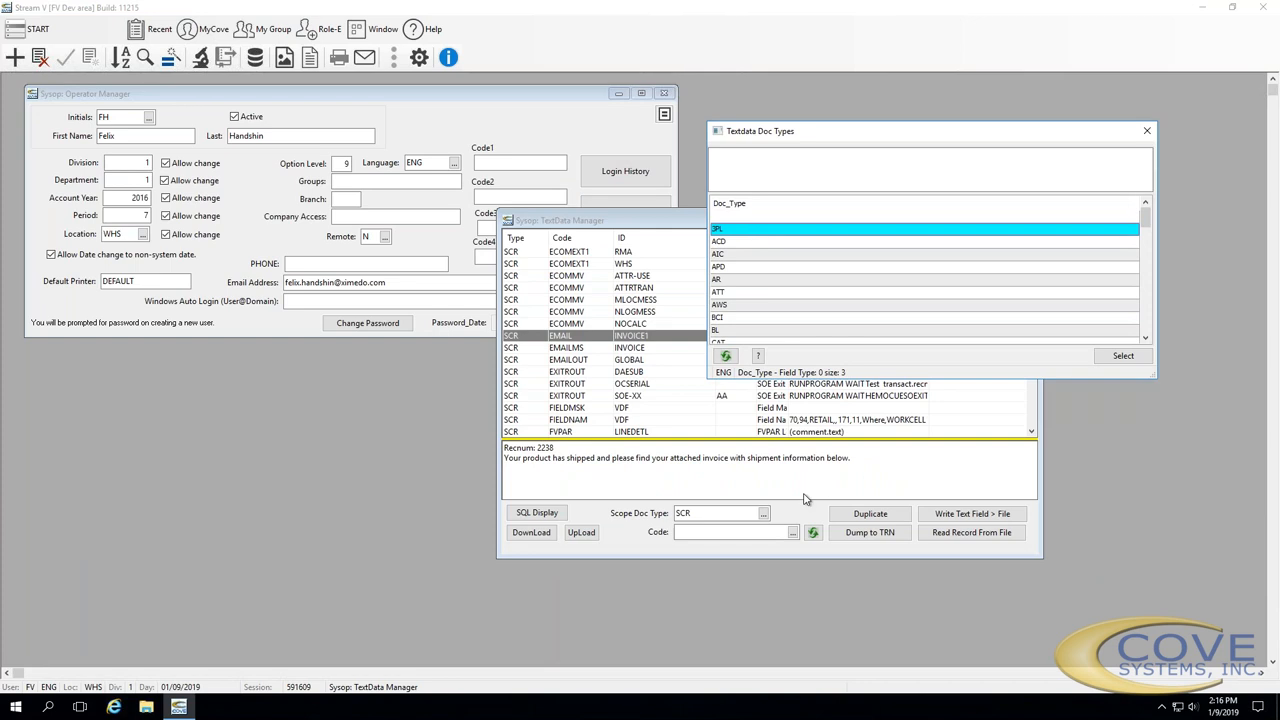
pyautogui.click(1124, 356)
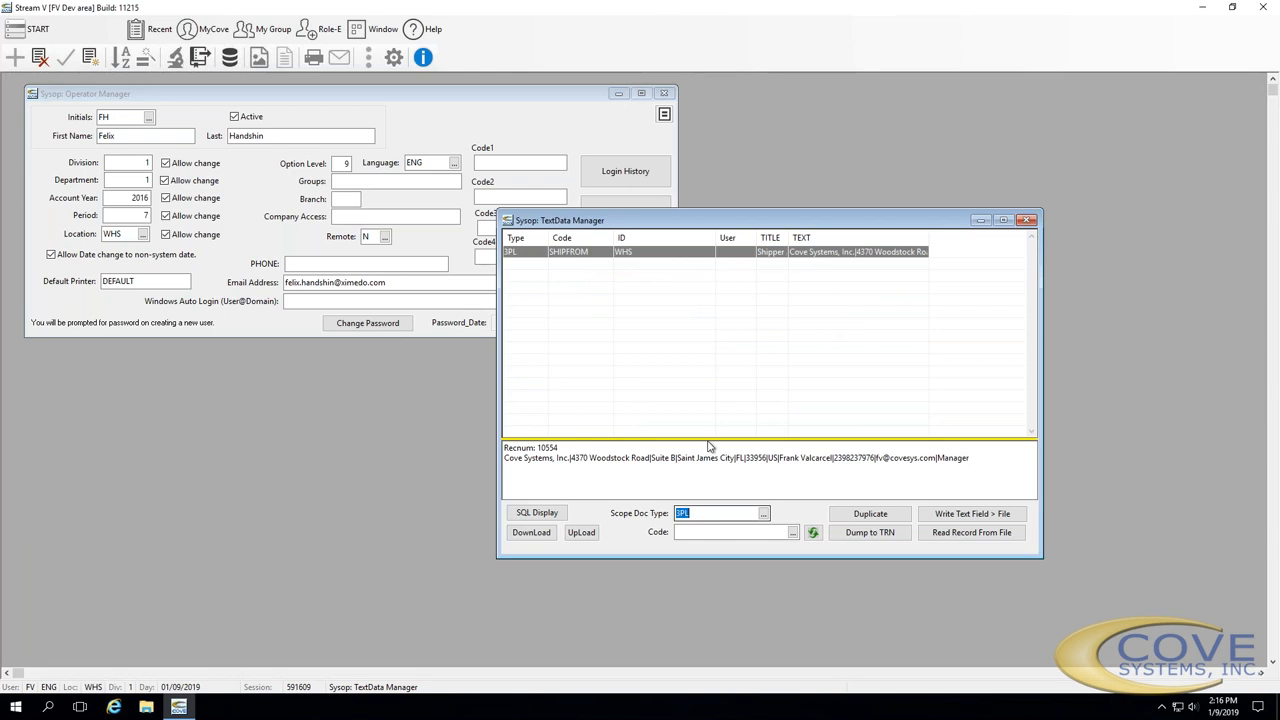
# Scope the TextData Manager records to doc type EDI
pyautogui.click(763, 514)
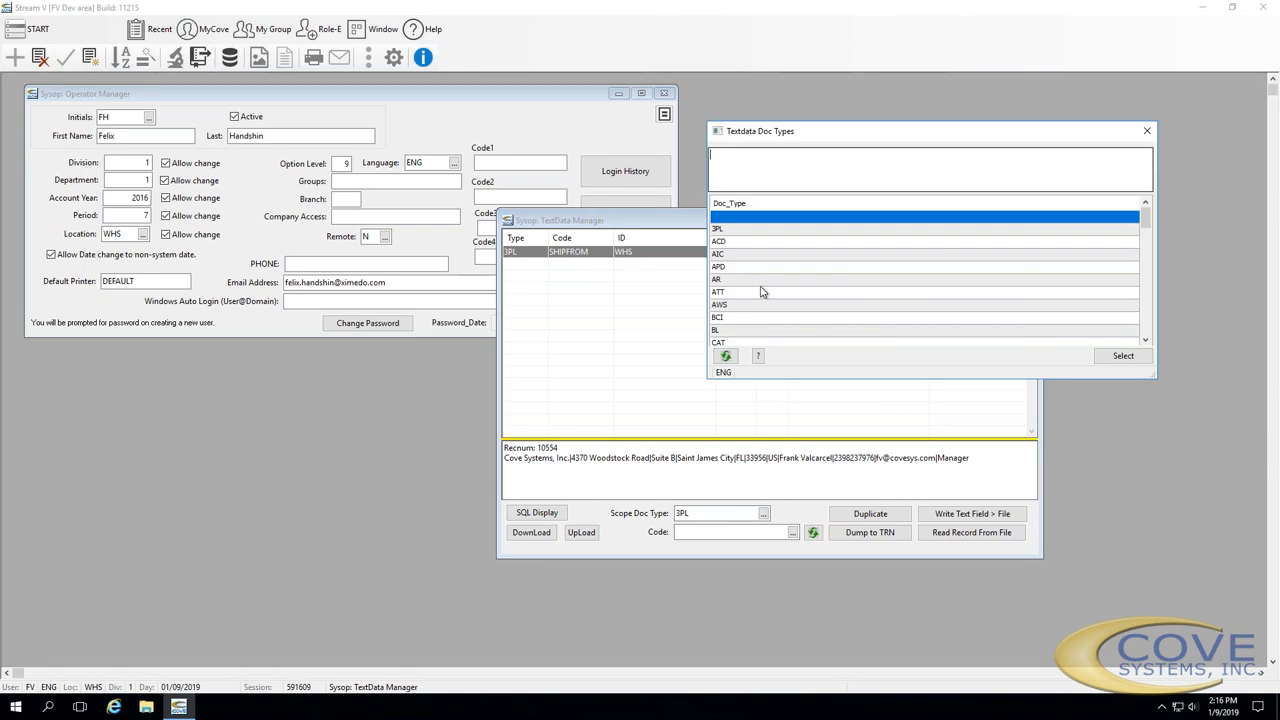
pyautogui.scroll(-2, 753, 306)
pyautogui.scroll(-1, 753, 306)
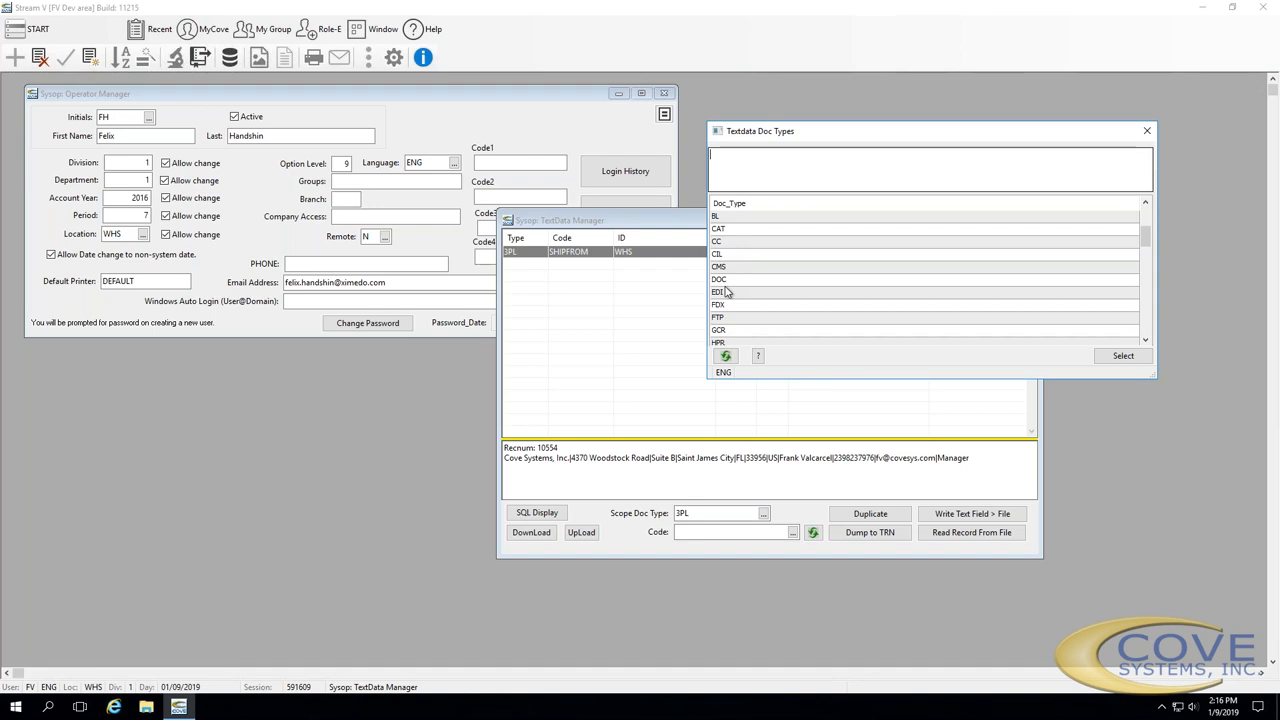
pyautogui.click(727, 290)
pyautogui.click(1101, 355)
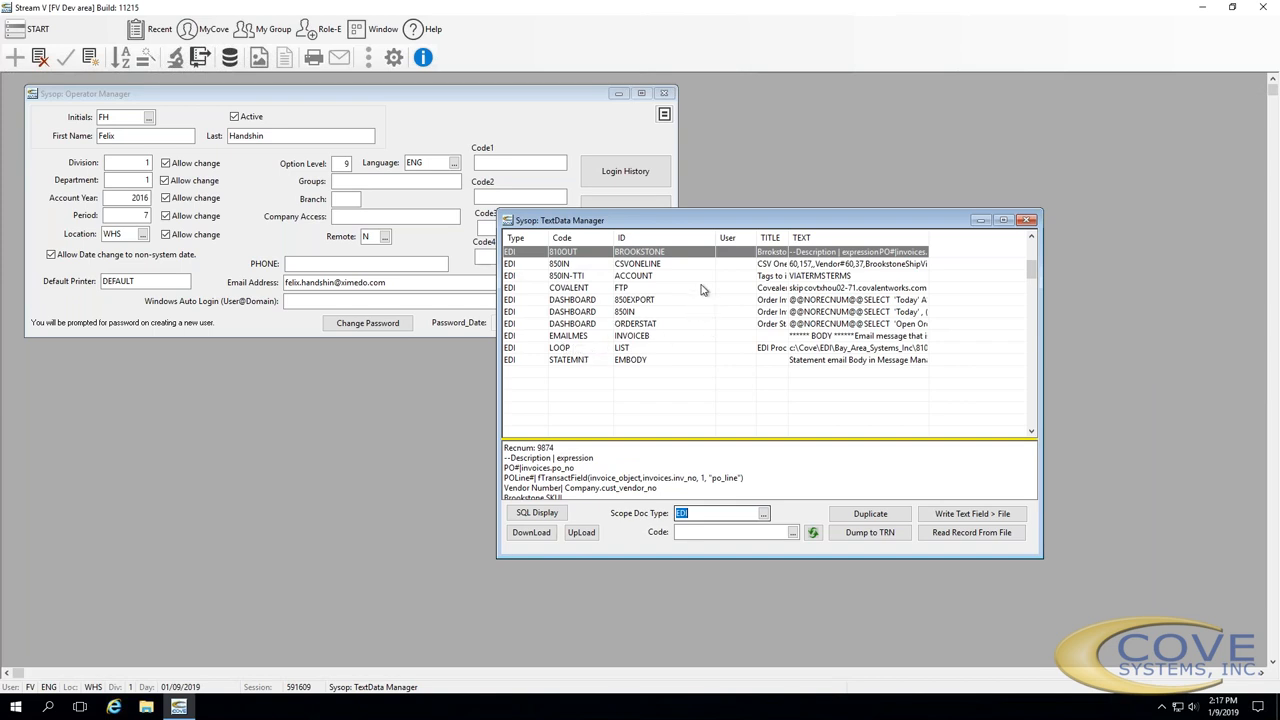
# View the full query text of the EDI DASHBOARD 850IN record in an enlarged dialog, and close it abandoning changes
pyautogui.click(567, 310)
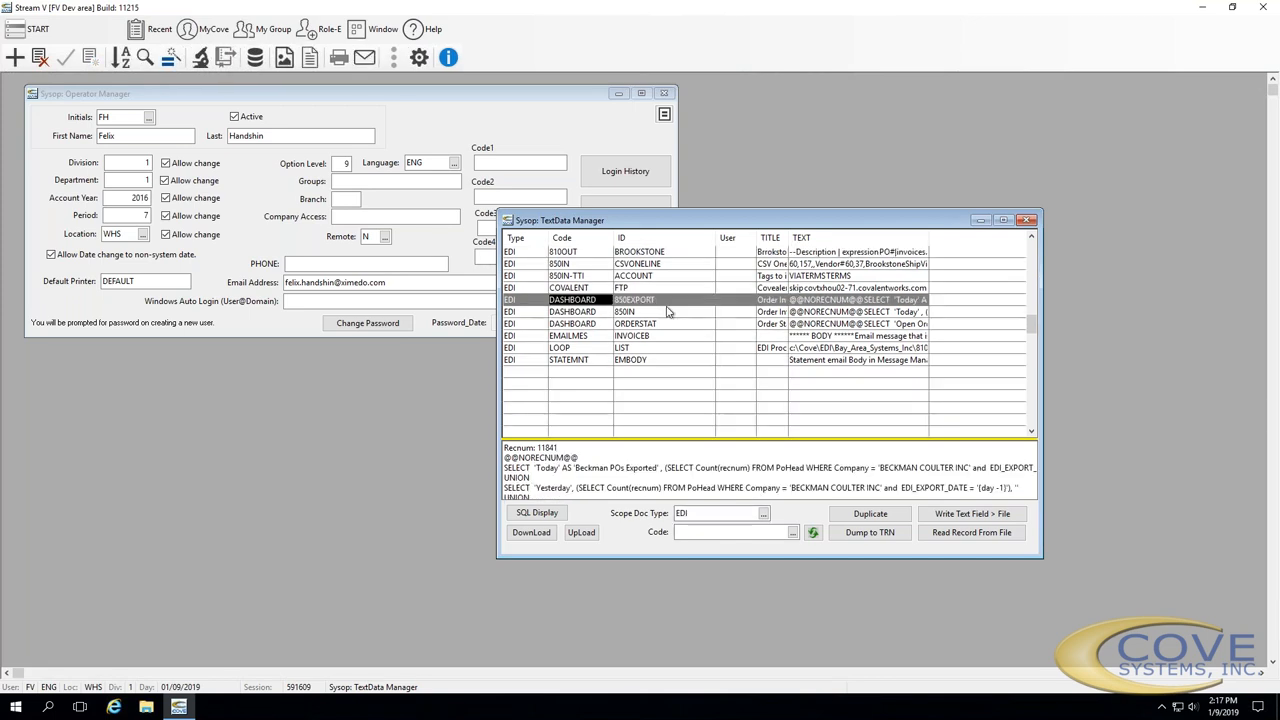
pyautogui.click(662, 313)
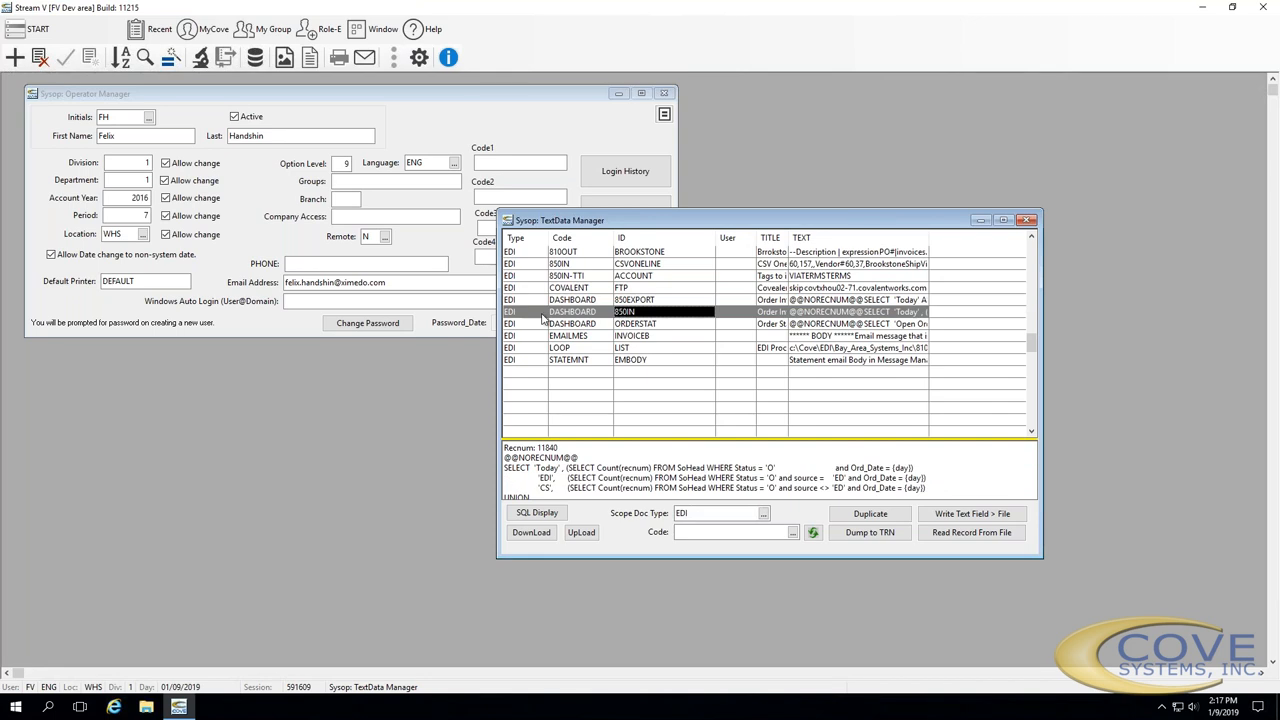
pyautogui.doubleClick(718, 317)
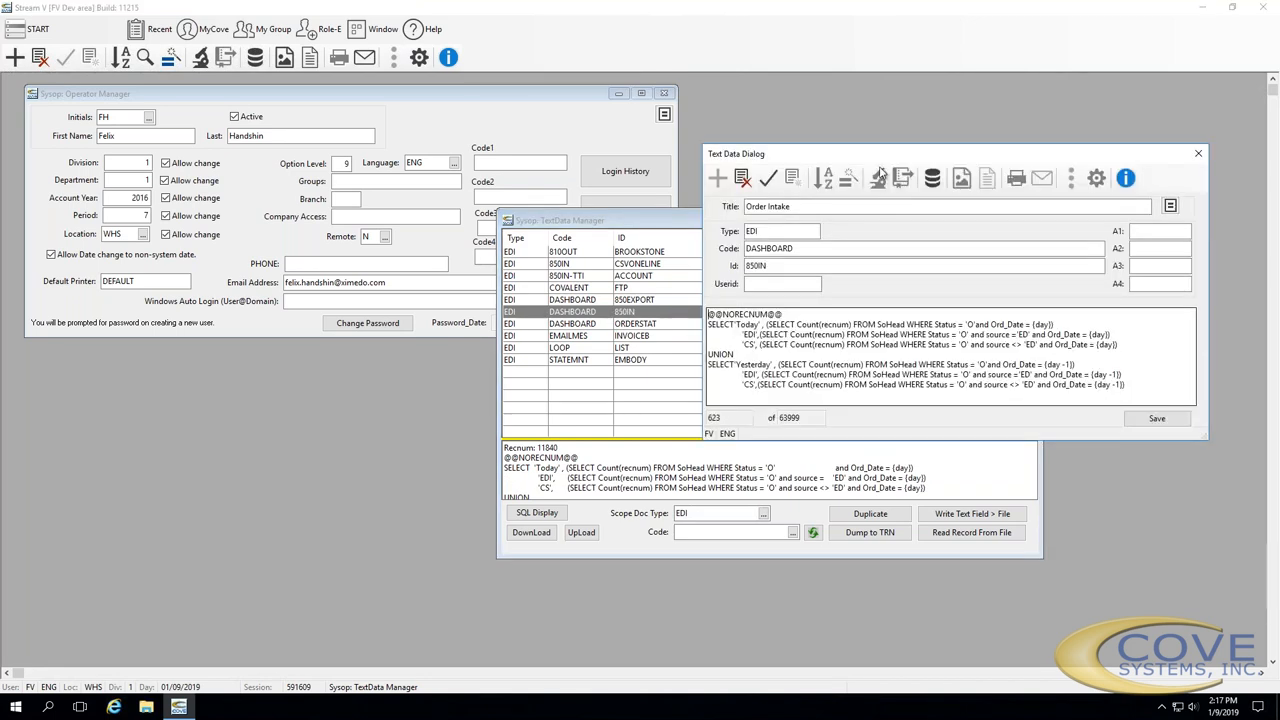
pyautogui.moveTo(810, 152); pyautogui.dragTo(735, 91)
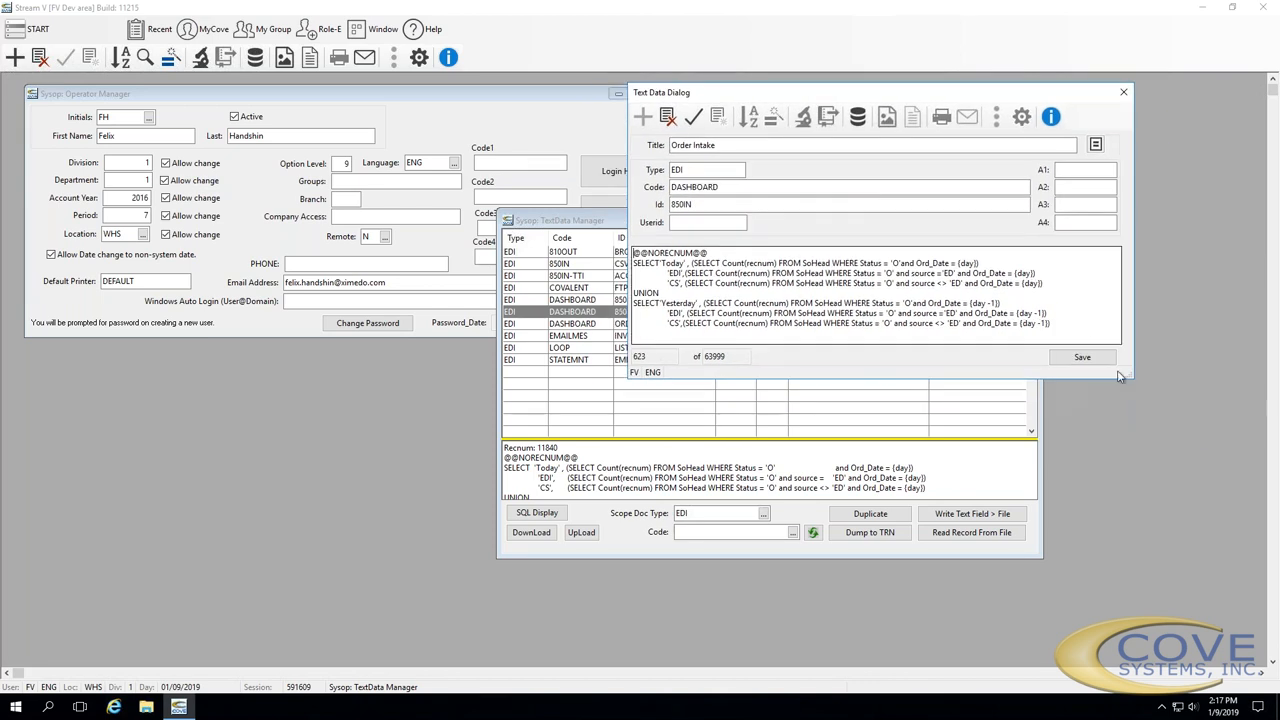
pyautogui.moveTo(1124, 377); pyautogui.dragTo(1170, 494)
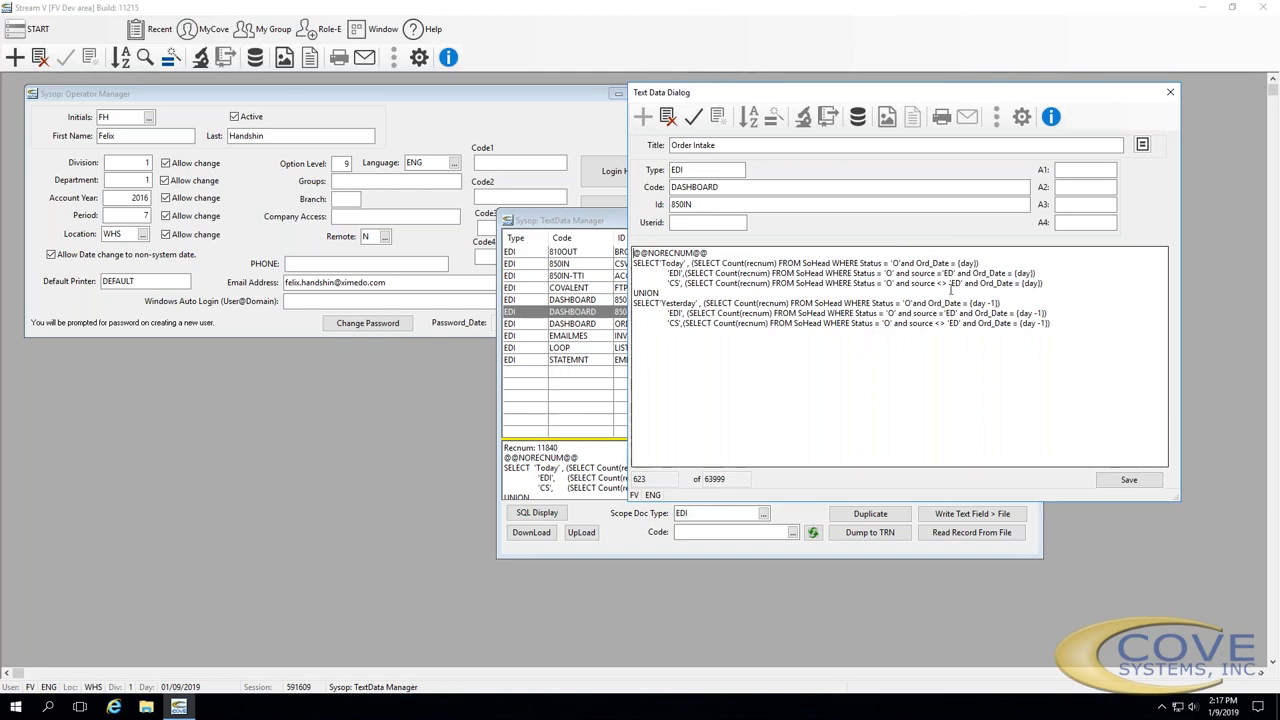
pyautogui.click(1170, 92)
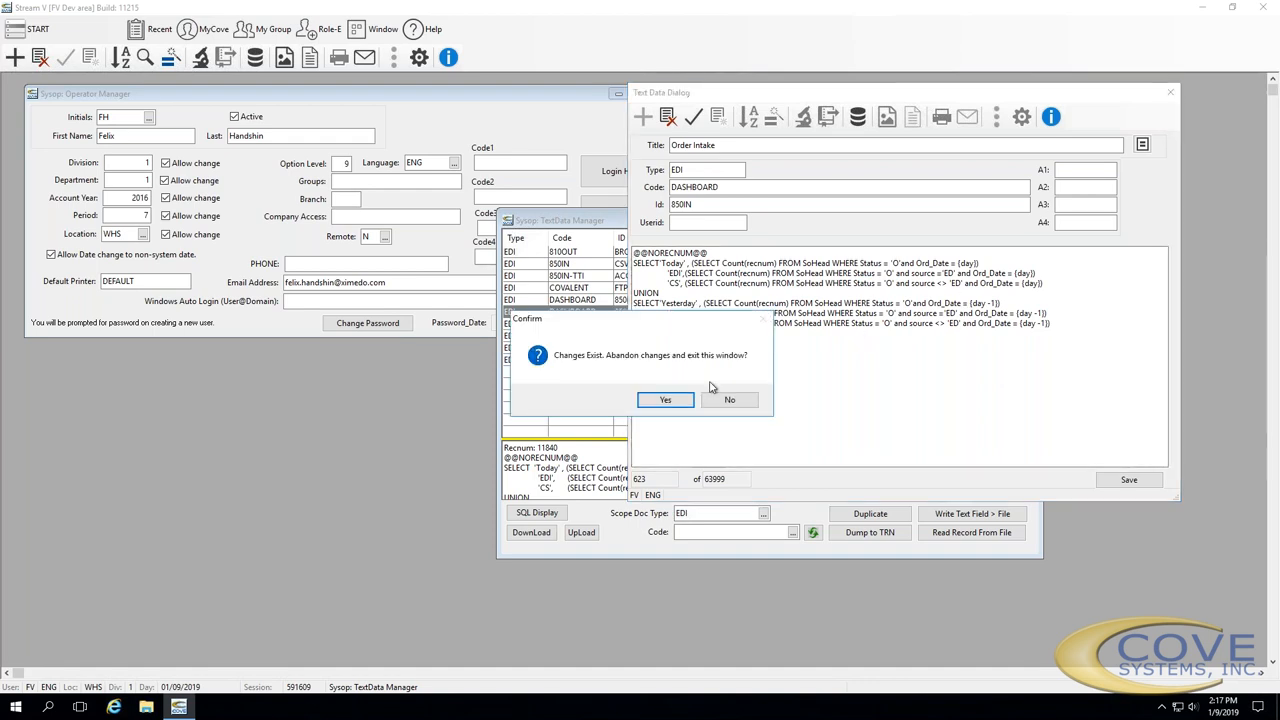
pyautogui.click(665, 399)
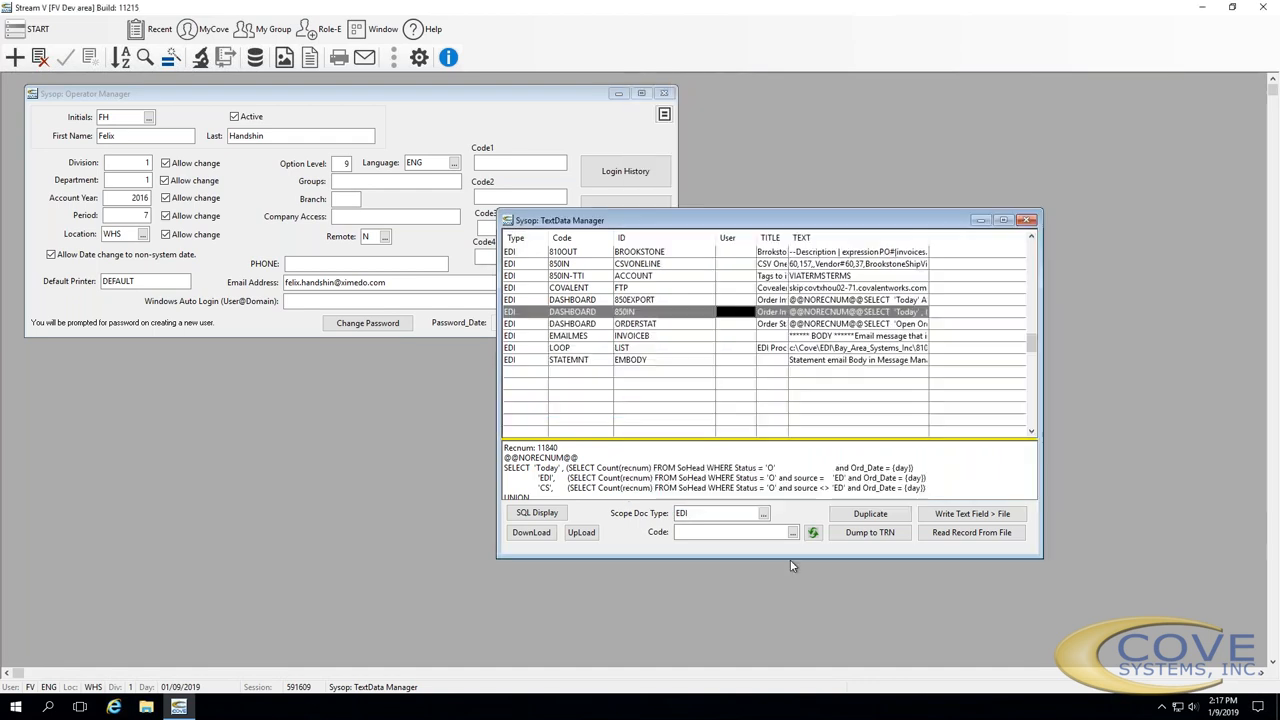
# Scope the TextData Manager records to doc type BCI
pyautogui.click(764, 513)
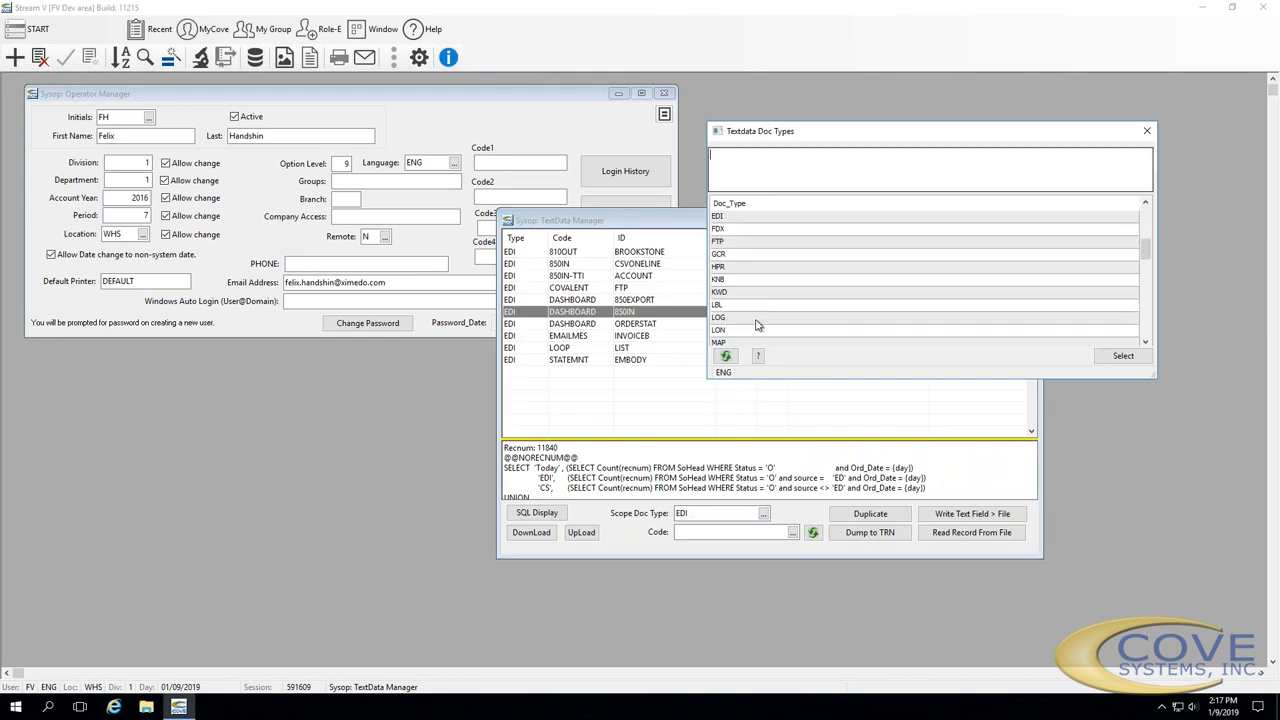
pyautogui.scroll(5, 757, 320)
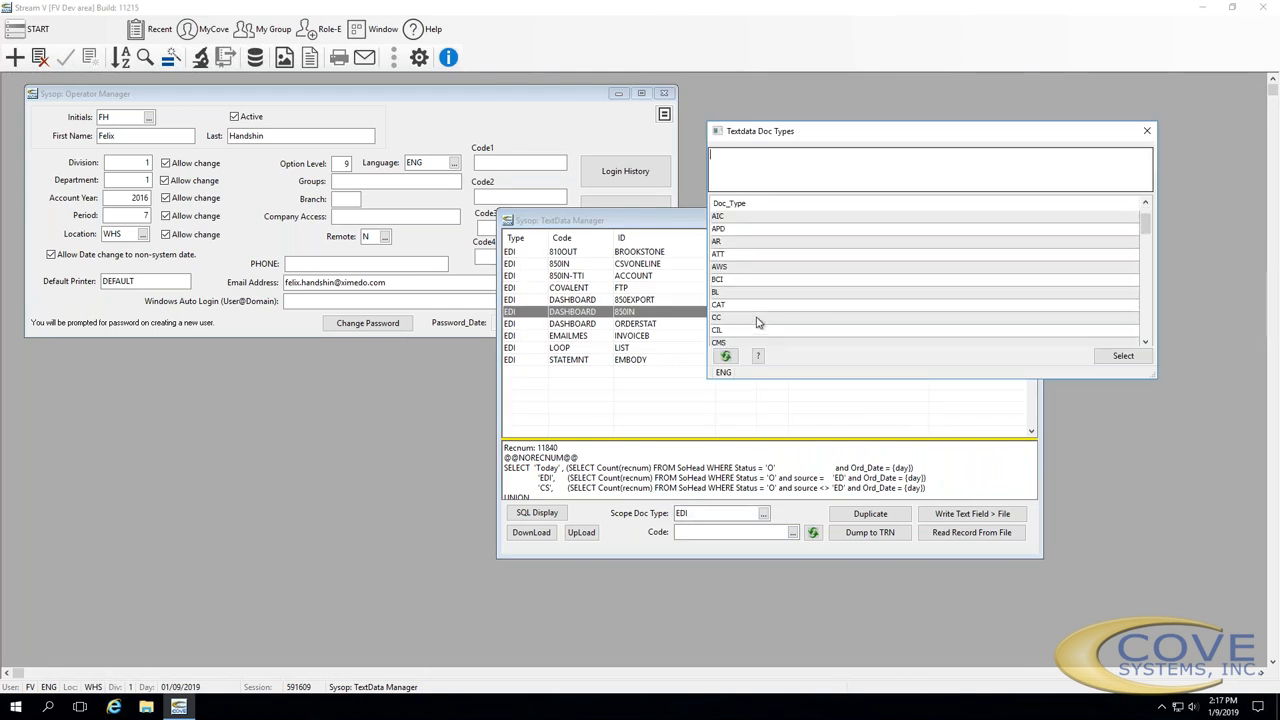
pyautogui.scroll(-1, 759, 269)
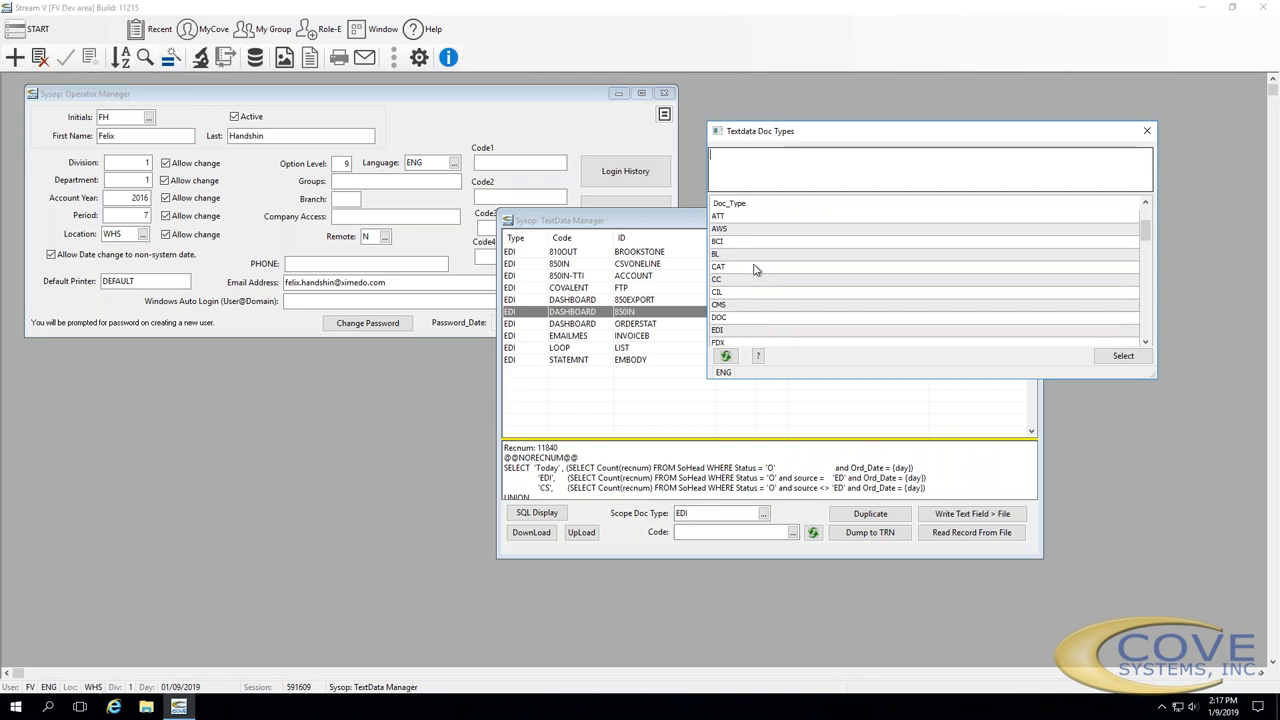
pyautogui.doubleClick(720, 241)
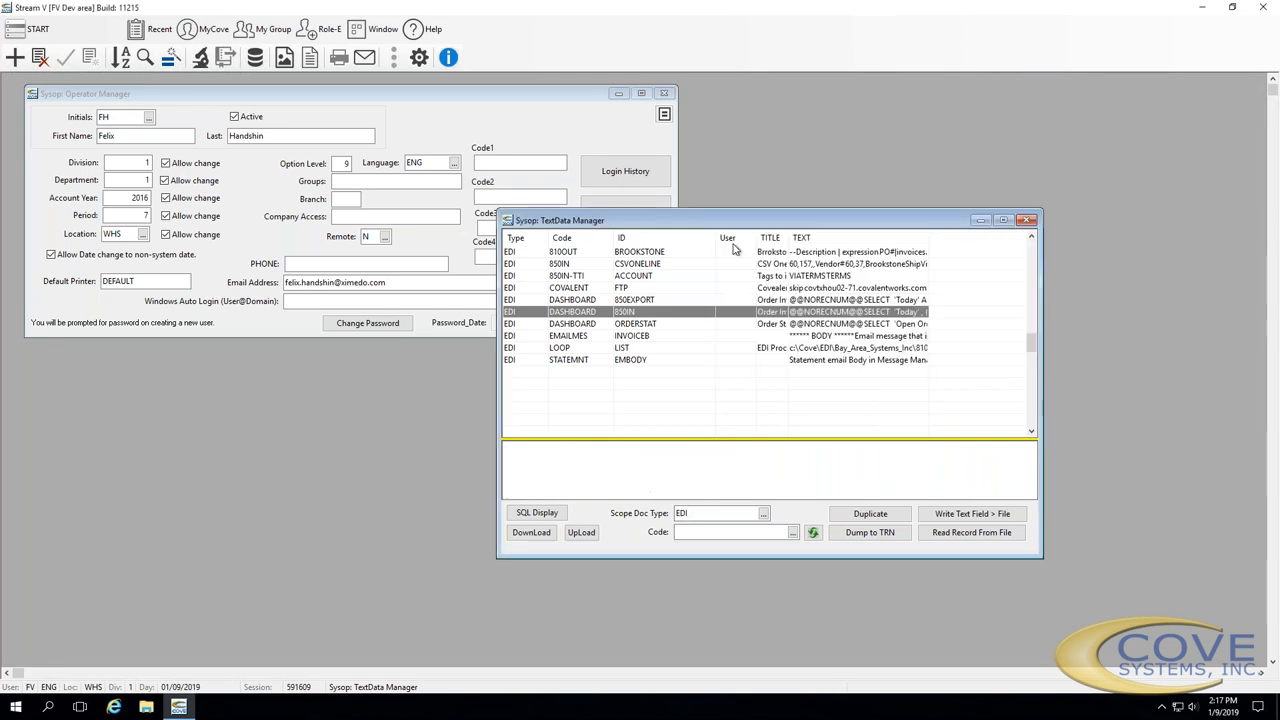
# Close Operator Manager, abandoning its changes, and open Customer Management with TextData Manager moved clear of it
pyautogui.click(668, 95)
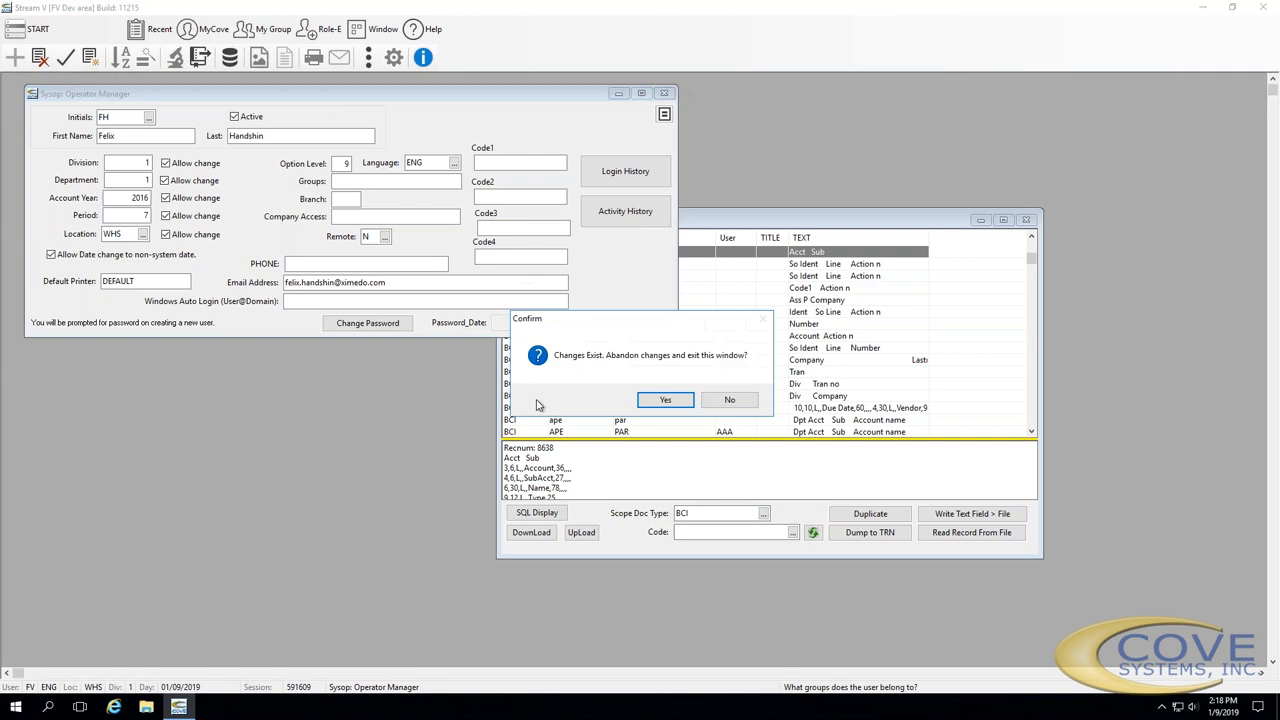
pyautogui.click(666, 400)
pyautogui.click(203, 30)
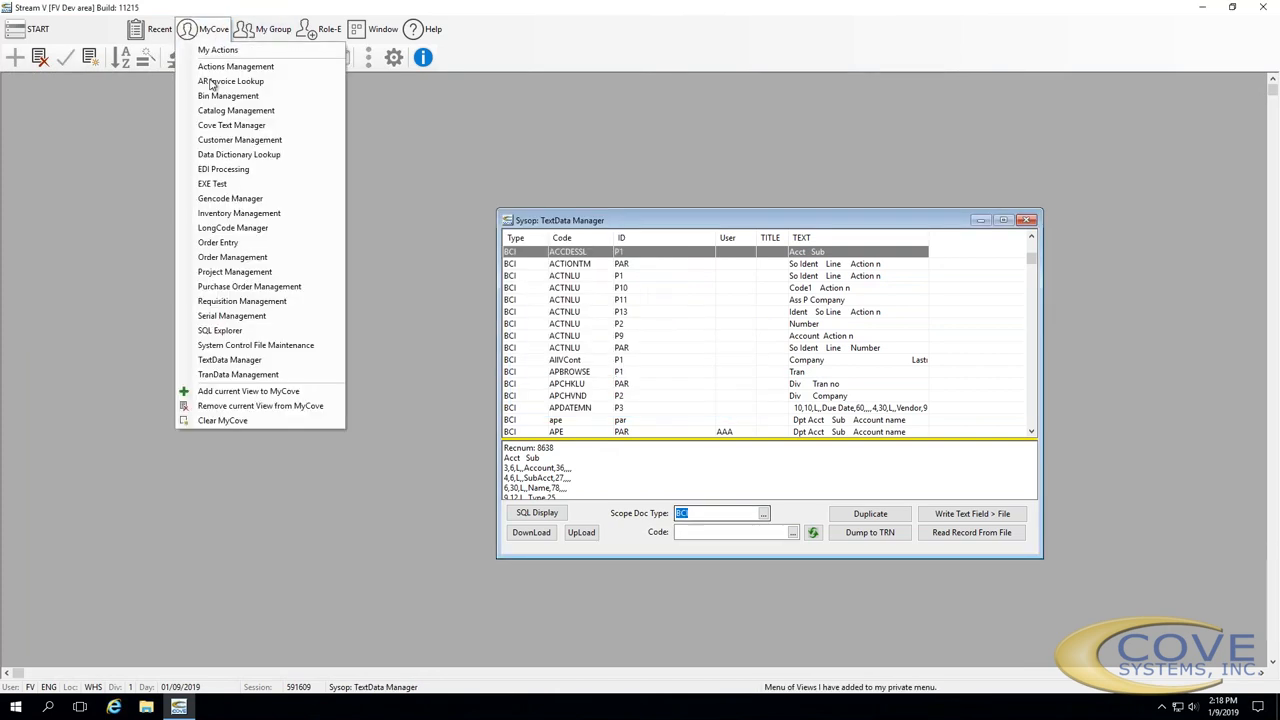
pyautogui.click(226, 126)
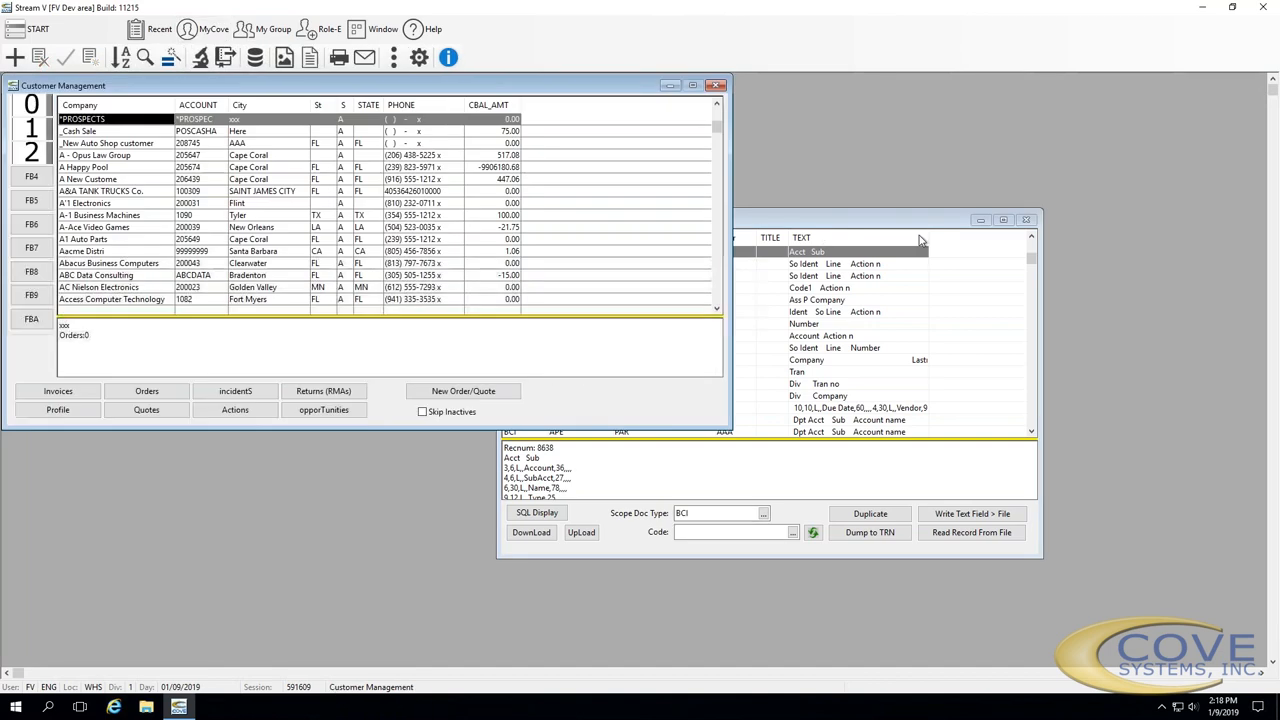
pyautogui.click(919, 235)
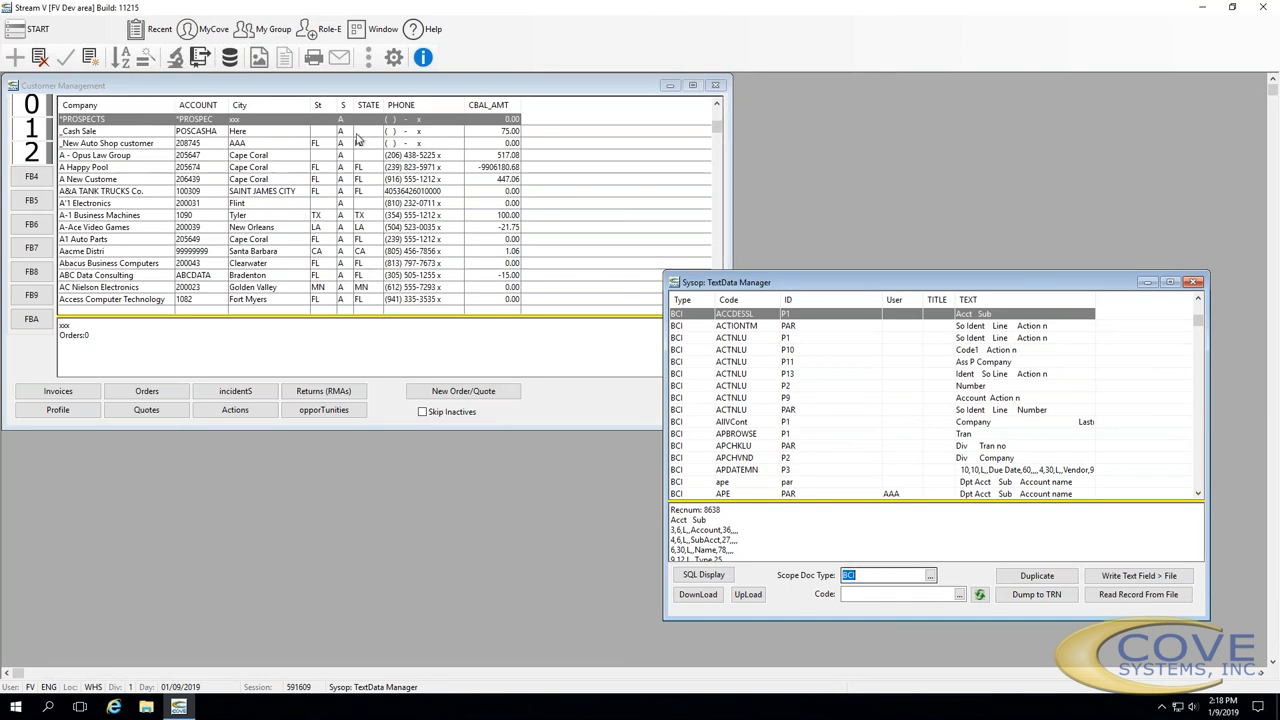
pyautogui.hotkey('ctrl', 'Tab')
# Check the Par Record and Par Extension in the browse properties of the Customer Management list
pyautogui.click(416, 60)
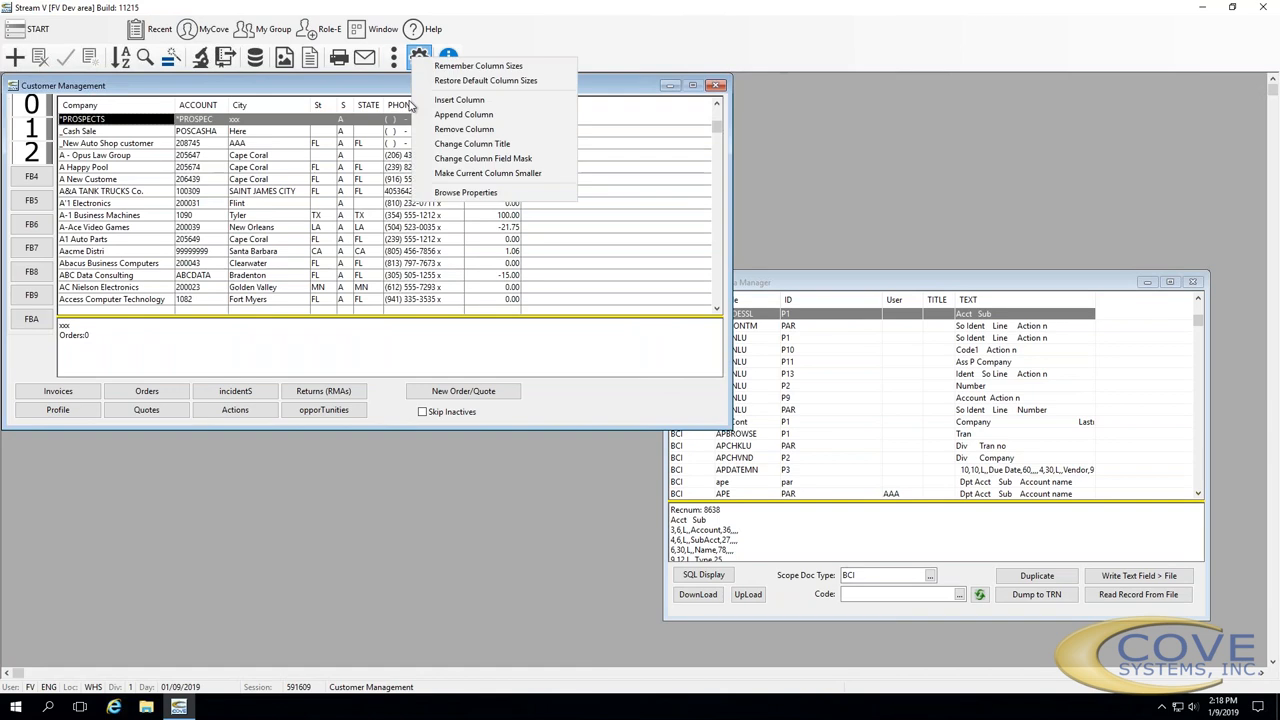
pyautogui.click(454, 193)
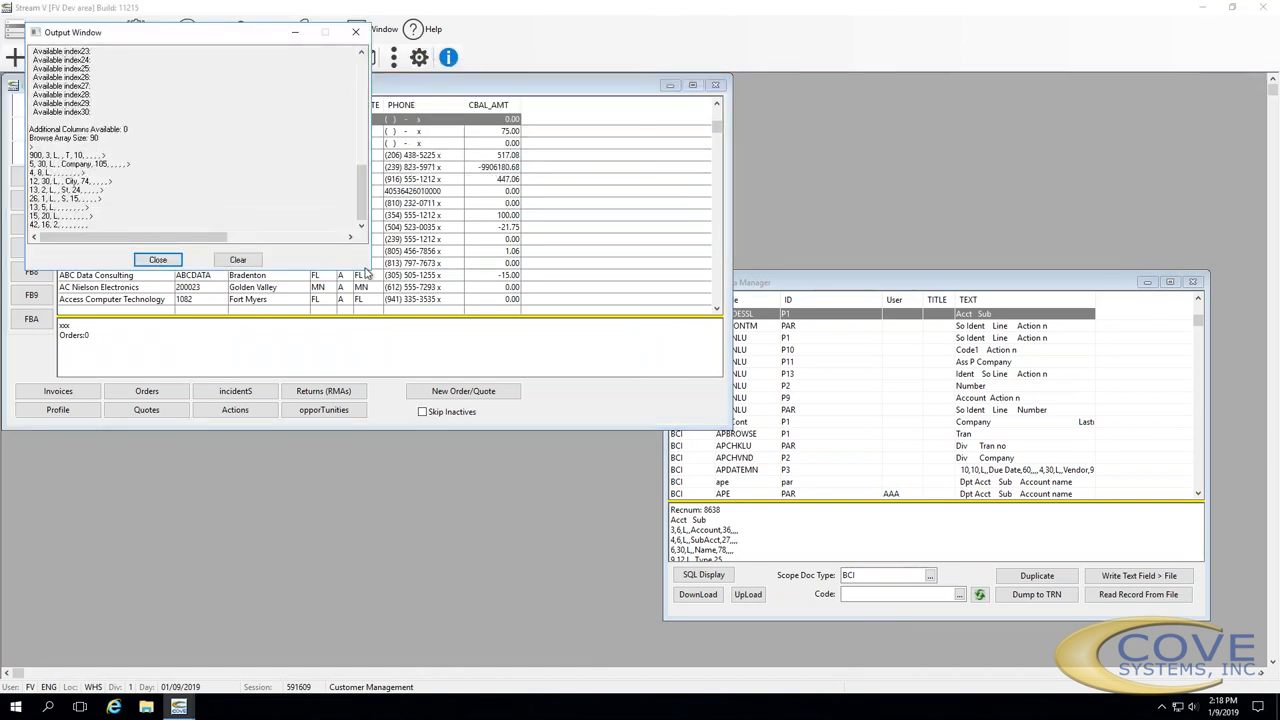
pyautogui.moveTo(372, 276); pyautogui.dragTo(442, 472)
pyautogui.scroll(6, 300, 248)
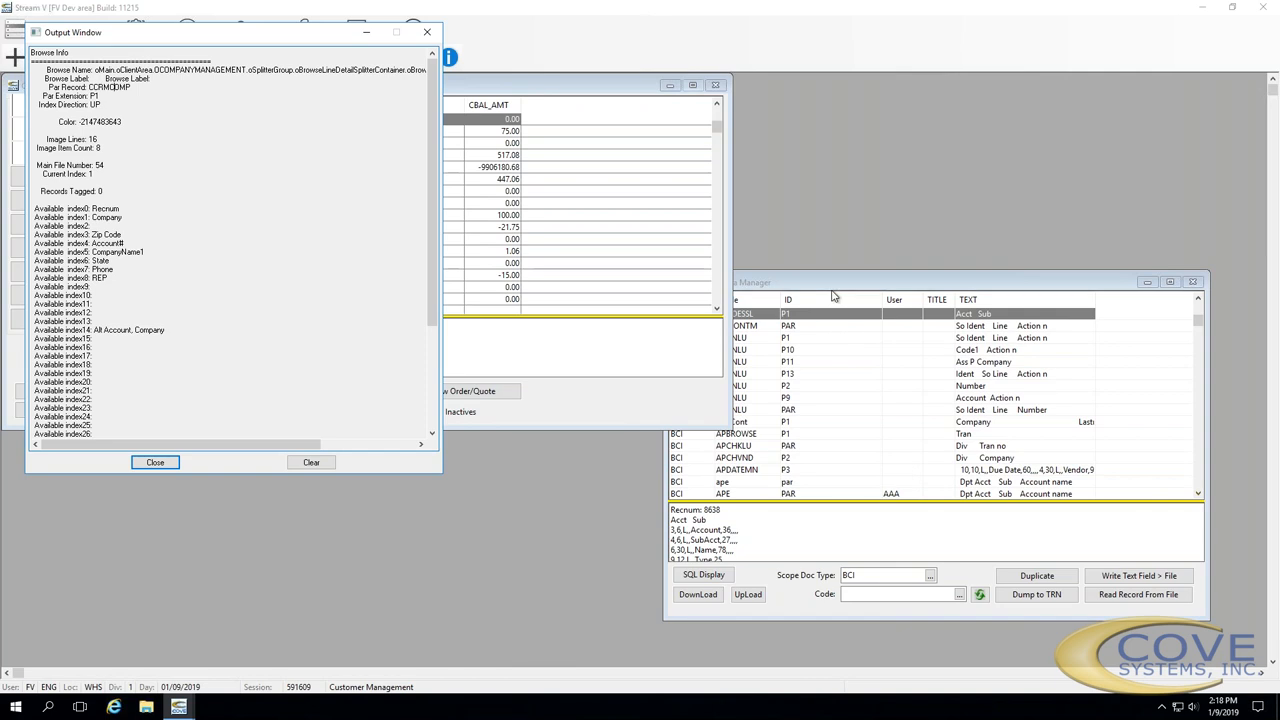
pyautogui.press('Escape')
# Find the CCRMCOMP records in the BCI list and select the P1 one
pyautogui.scroll(-15, 768, 452)
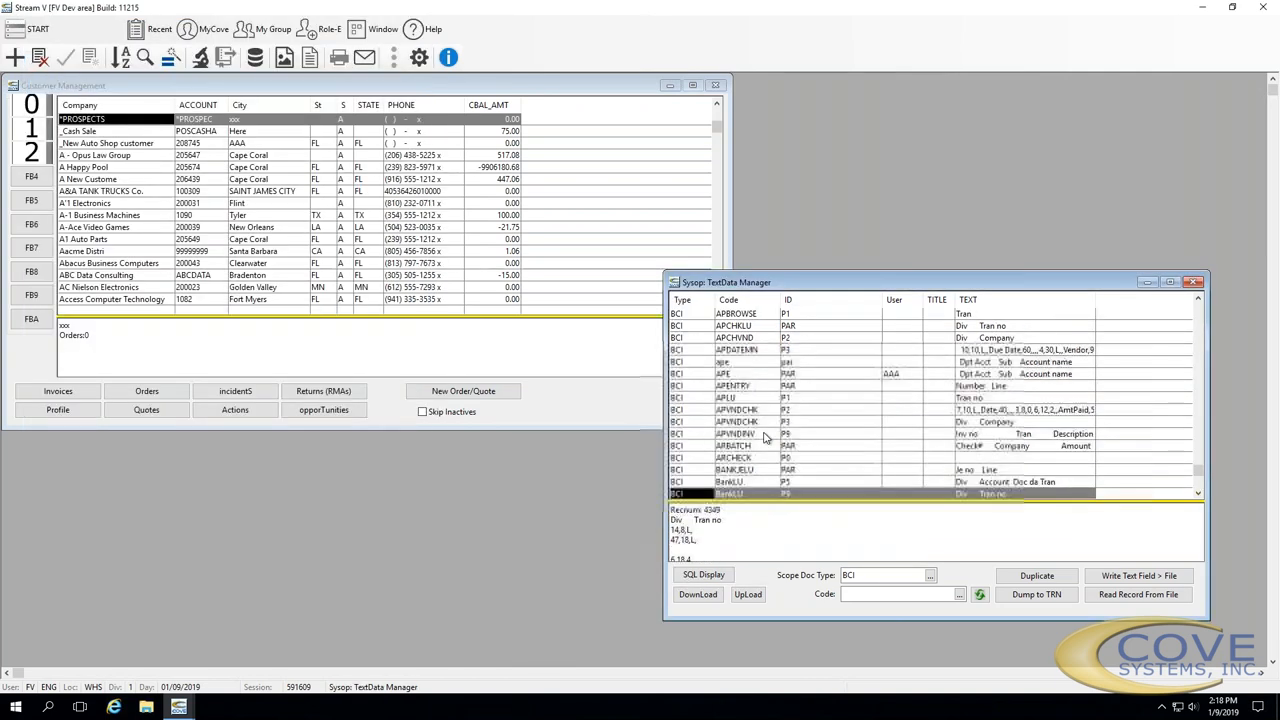
pyautogui.scroll(-6, 765, 437)
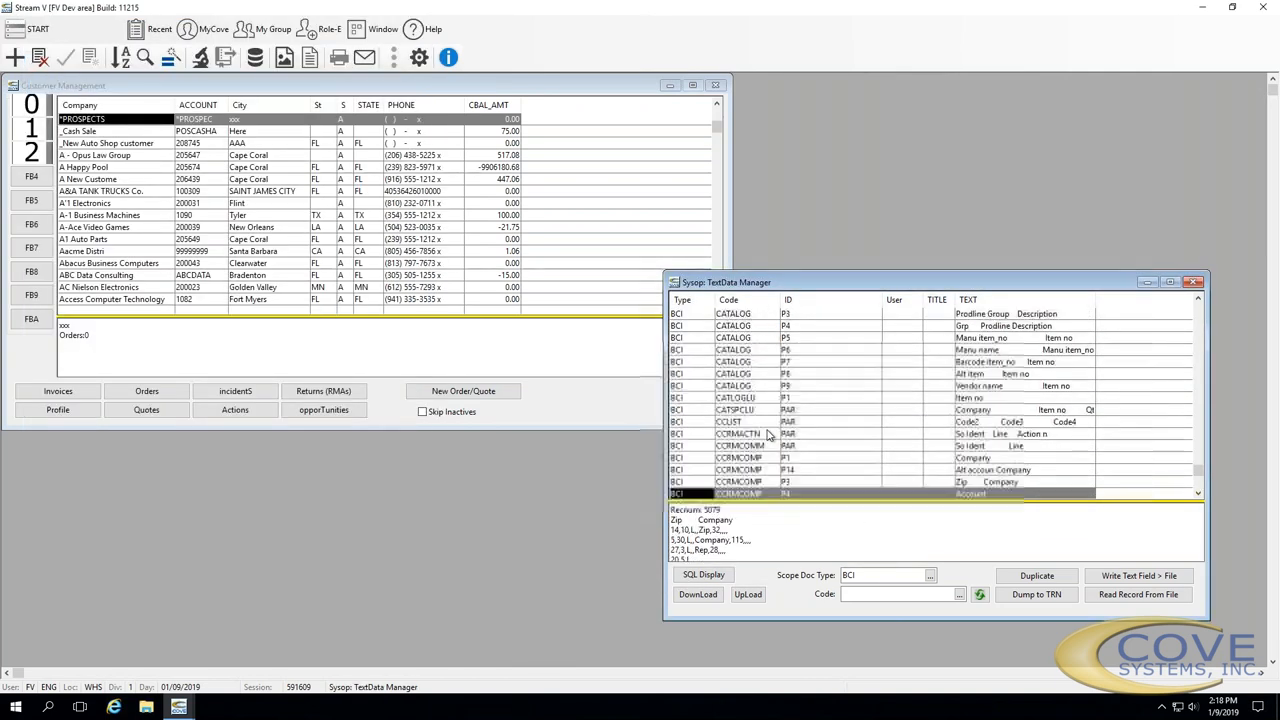
pyautogui.scroll(-1, 767, 410)
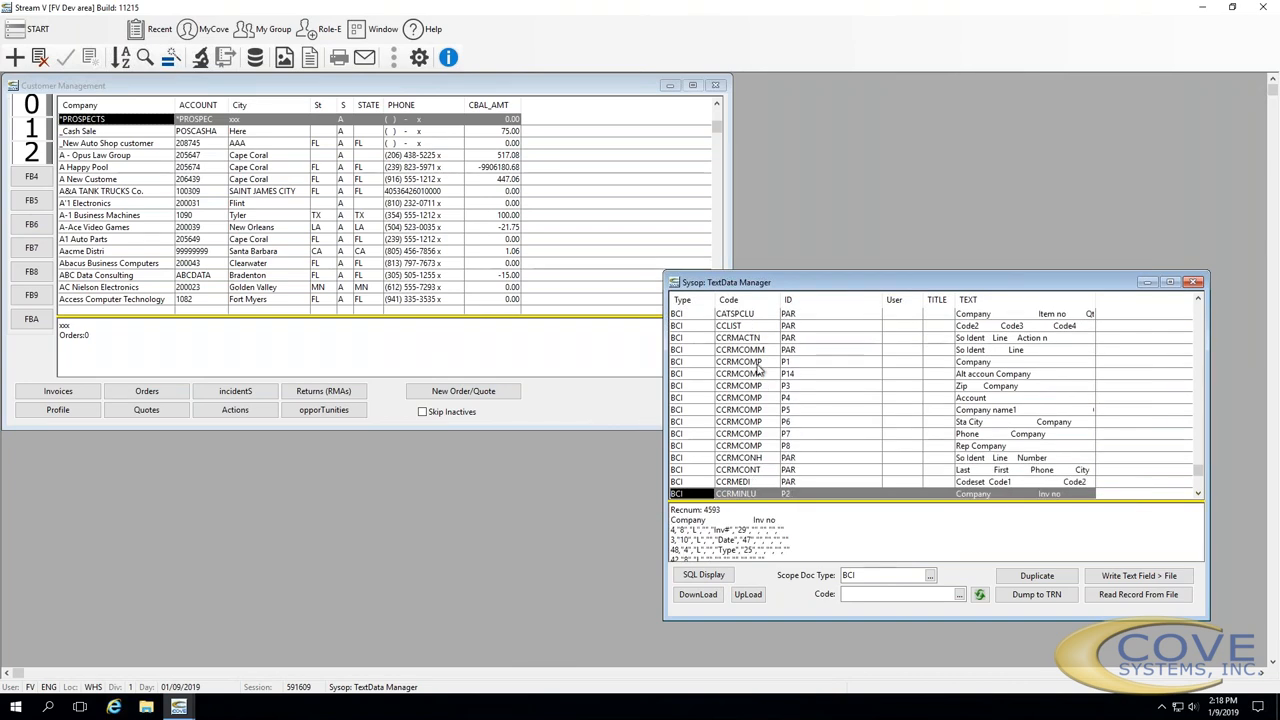
pyautogui.click(757, 366)
# Step through the CCRMCOMP records, comparing the column layouts of their P extensions, and return to P5
pyautogui.press('Down')
pyautogui.press('Down')
pyautogui.press('Down')
pyautogui.press('Down')
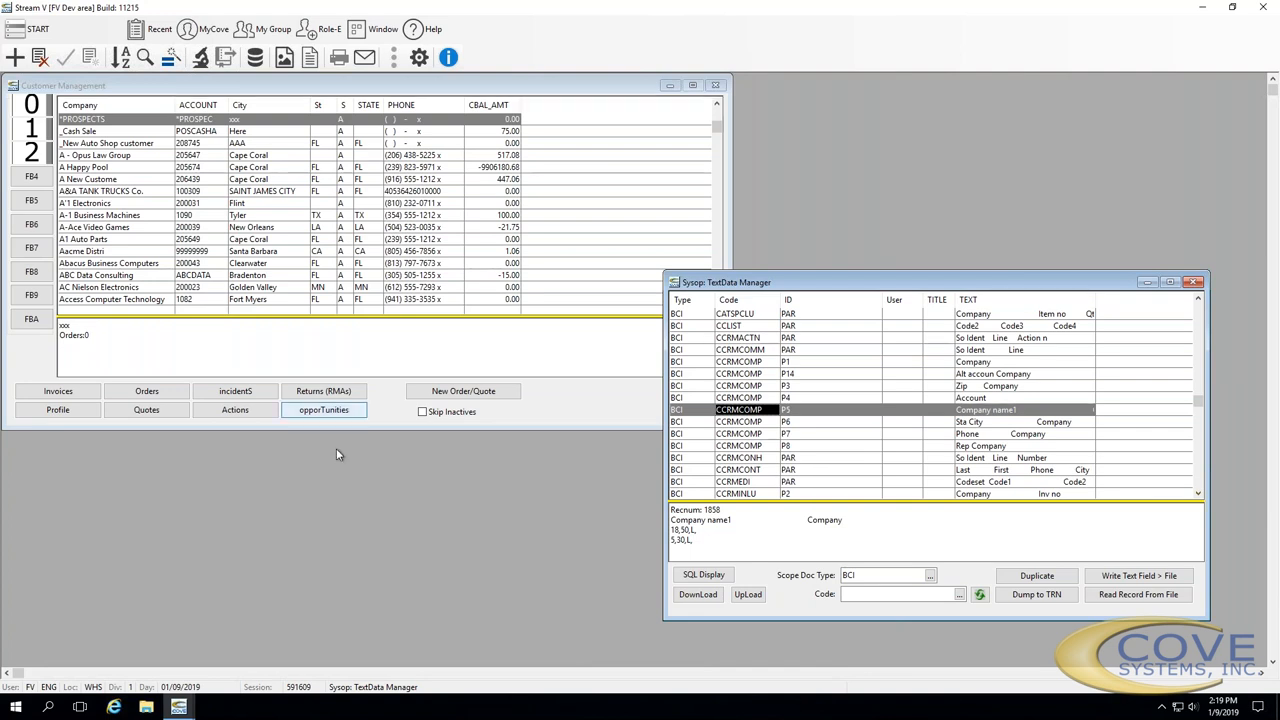
pyautogui.press('Down')
pyautogui.press('Down')
pyautogui.press('Down')
pyautogui.press('Down')
pyautogui.press('Down')
pyautogui.press('Down')
pyautogui.press('Down')
pyautogui.press('Down')
pyautogui.press('Down')
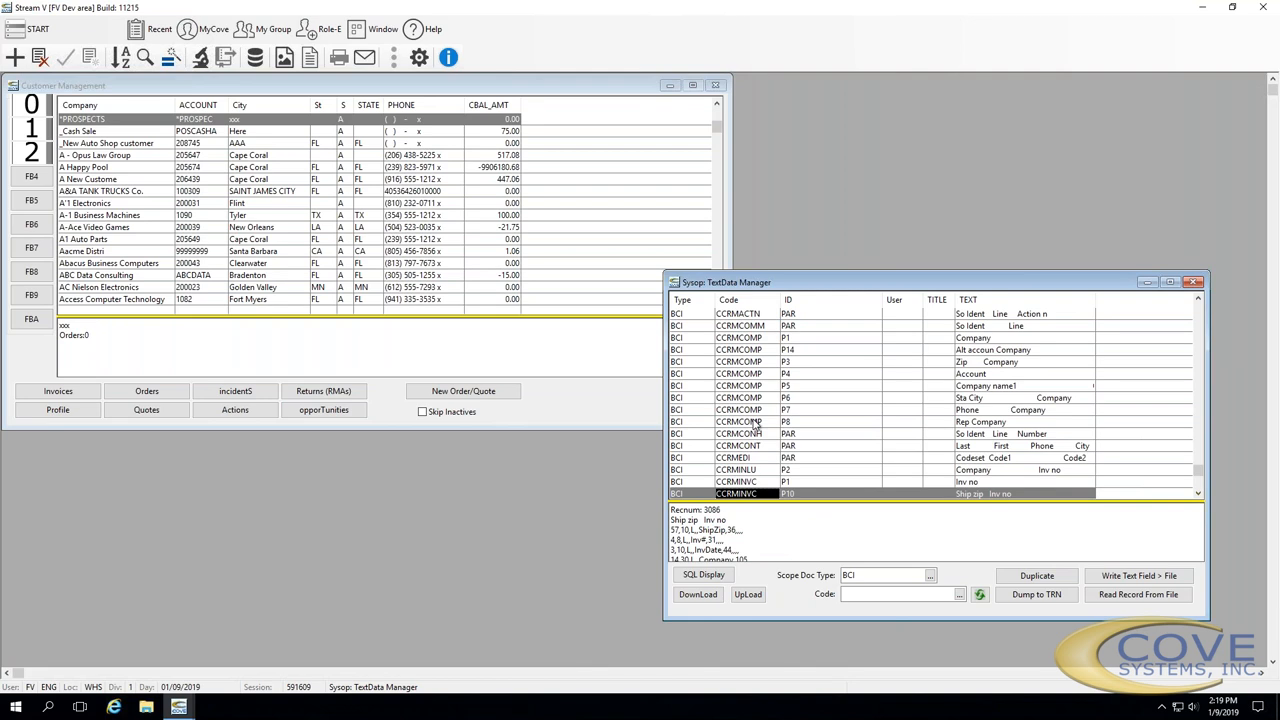
pyautogui.click(705, 388)
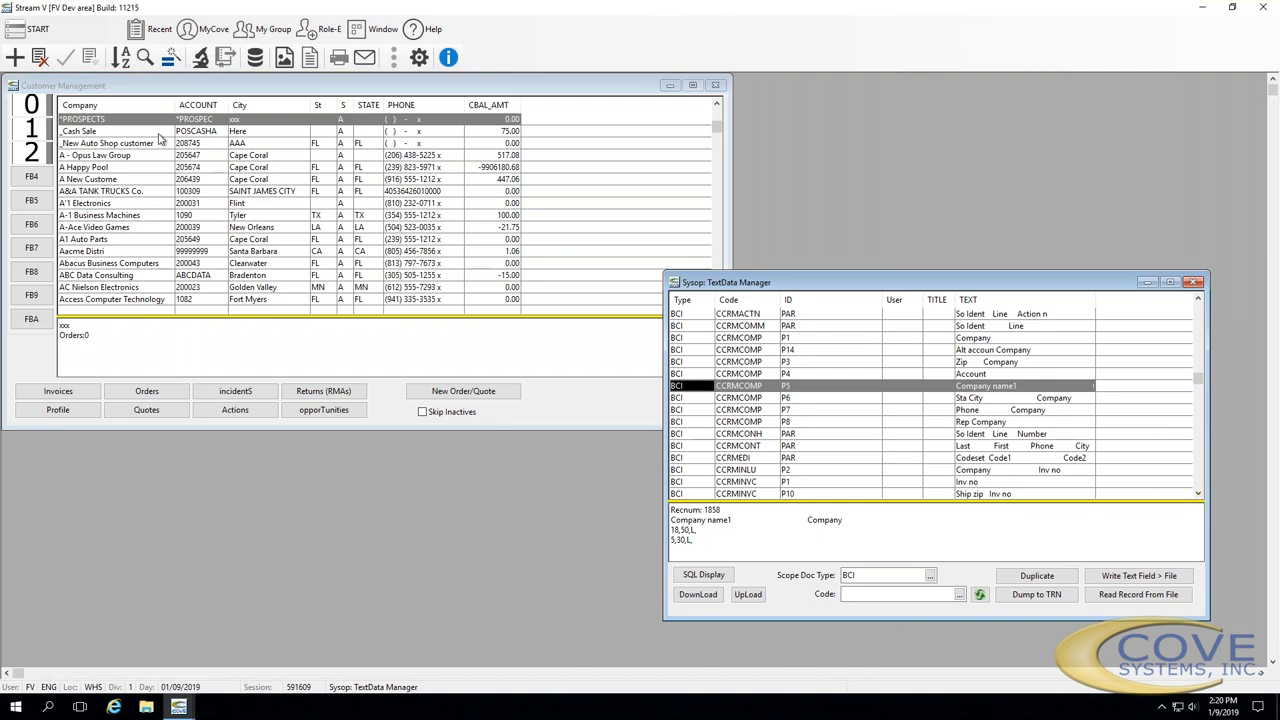
# View the column layout text of the CCRMCOMP P1 record in its dialog, and close it abandoning changes
pyautogui.doubleClick(762, 339)
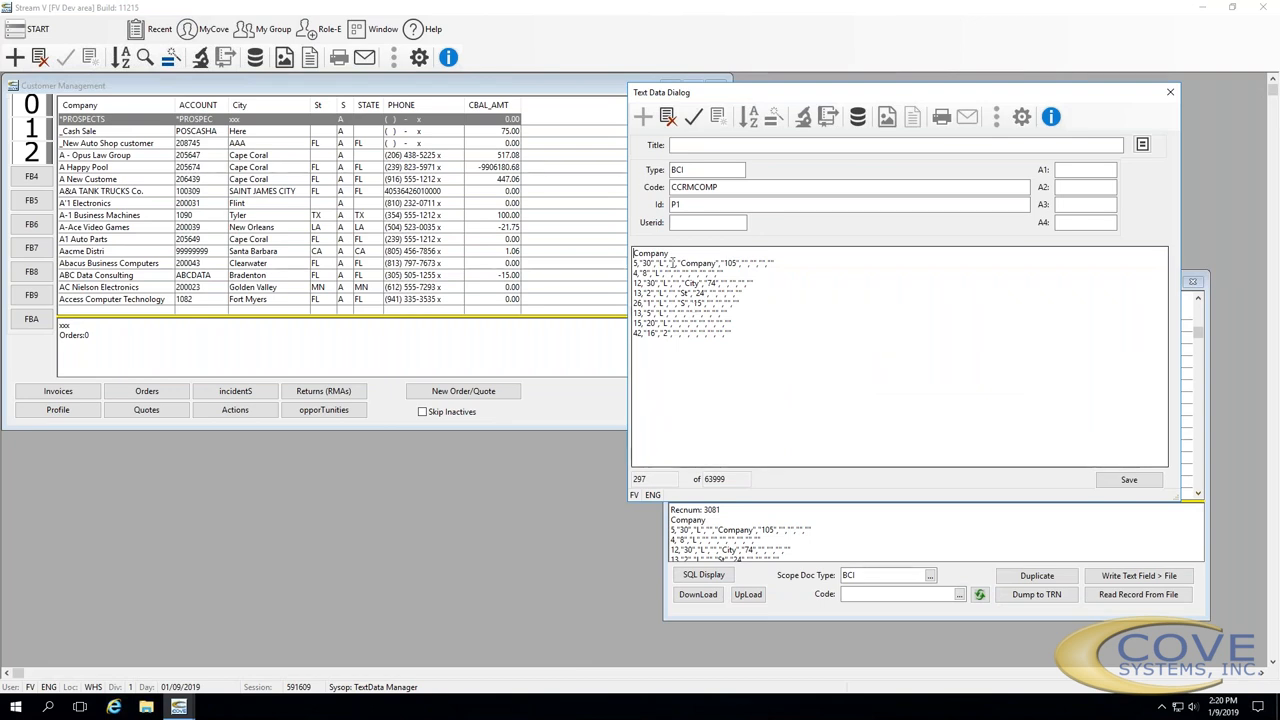
pyautogui.click(672, 254)
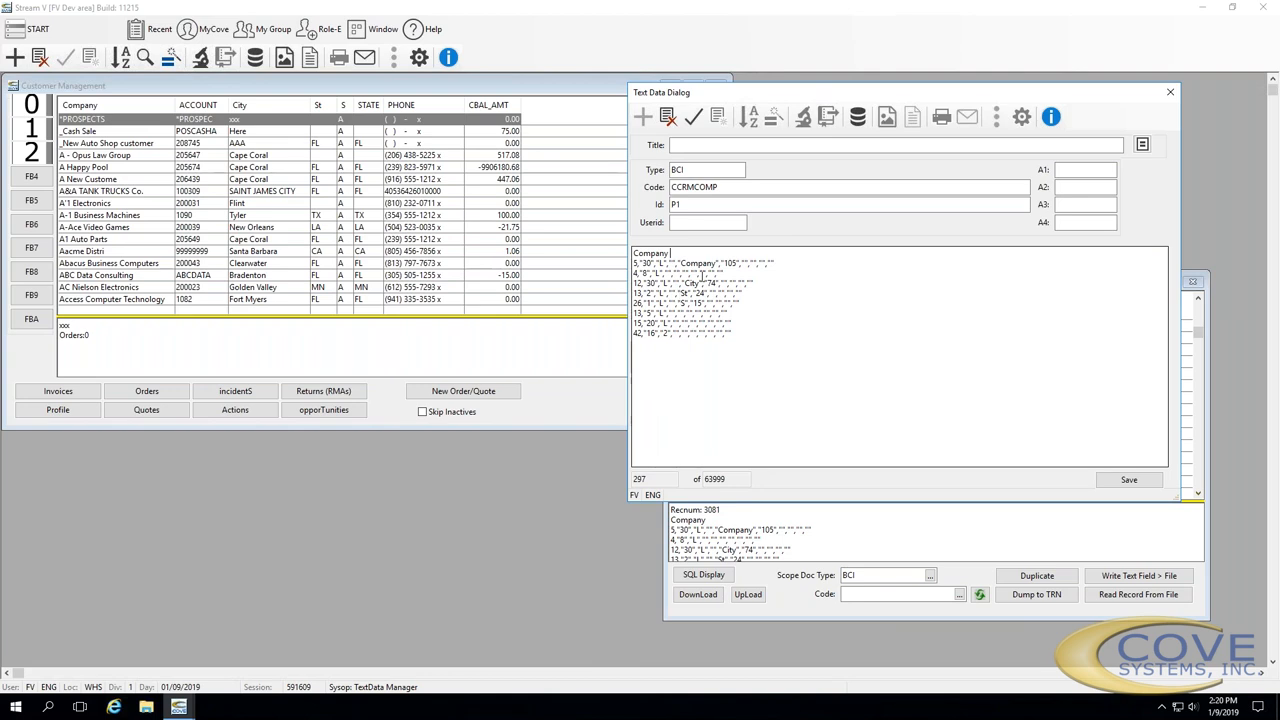
pyautogui.click(1170, 92)
pyautogui.click(665, 399)
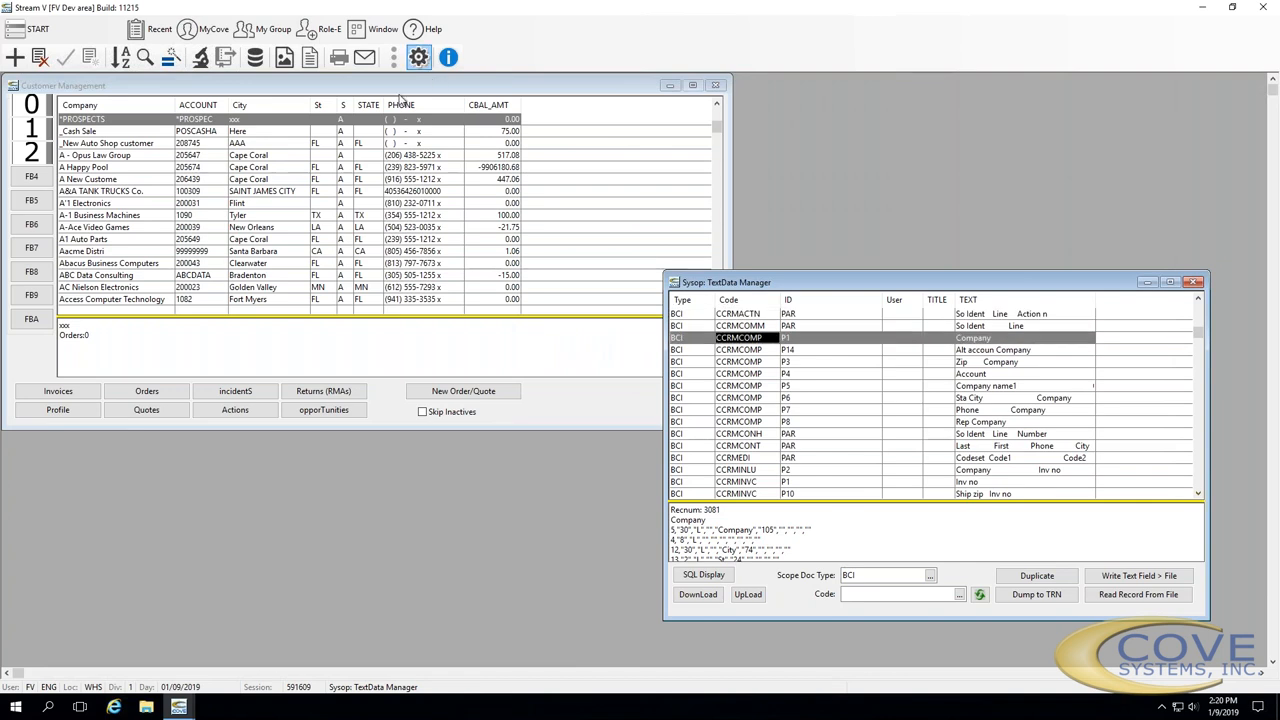
# Check the column customization options of the Customer Management list, and widen its City column slightly
pyautogui.click(429, 86)
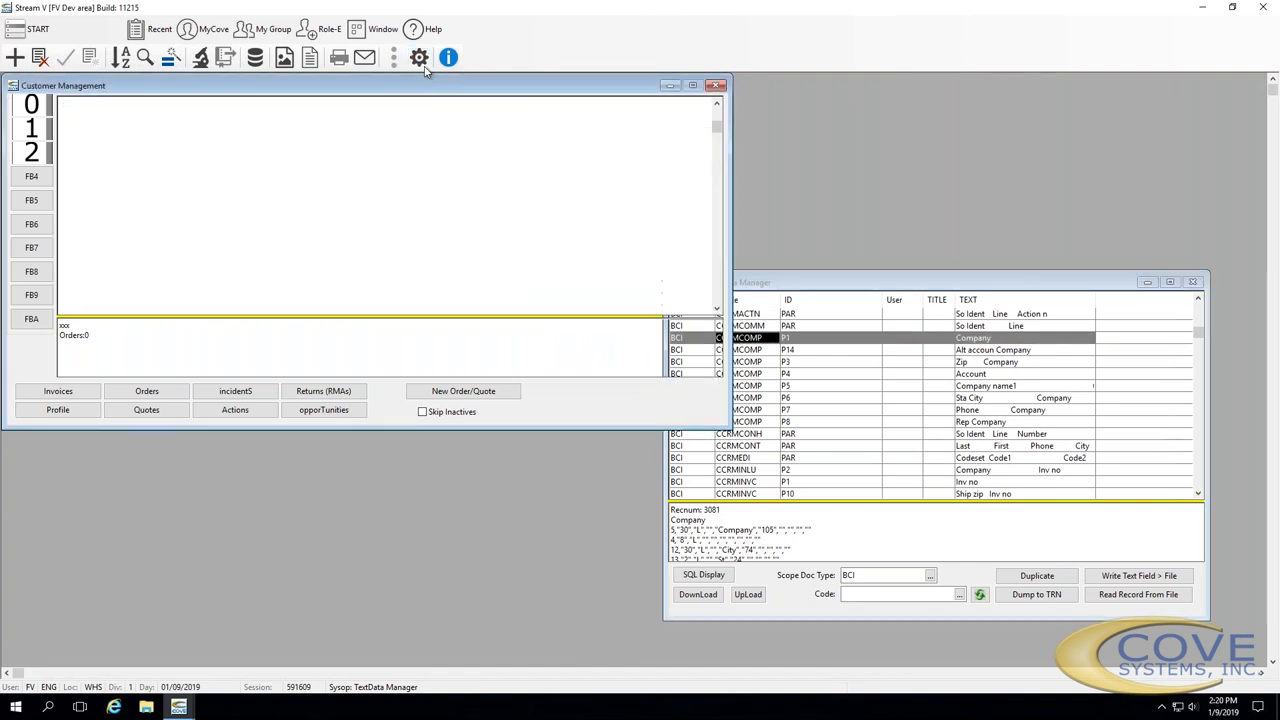
pyautogui.click(421, 60)
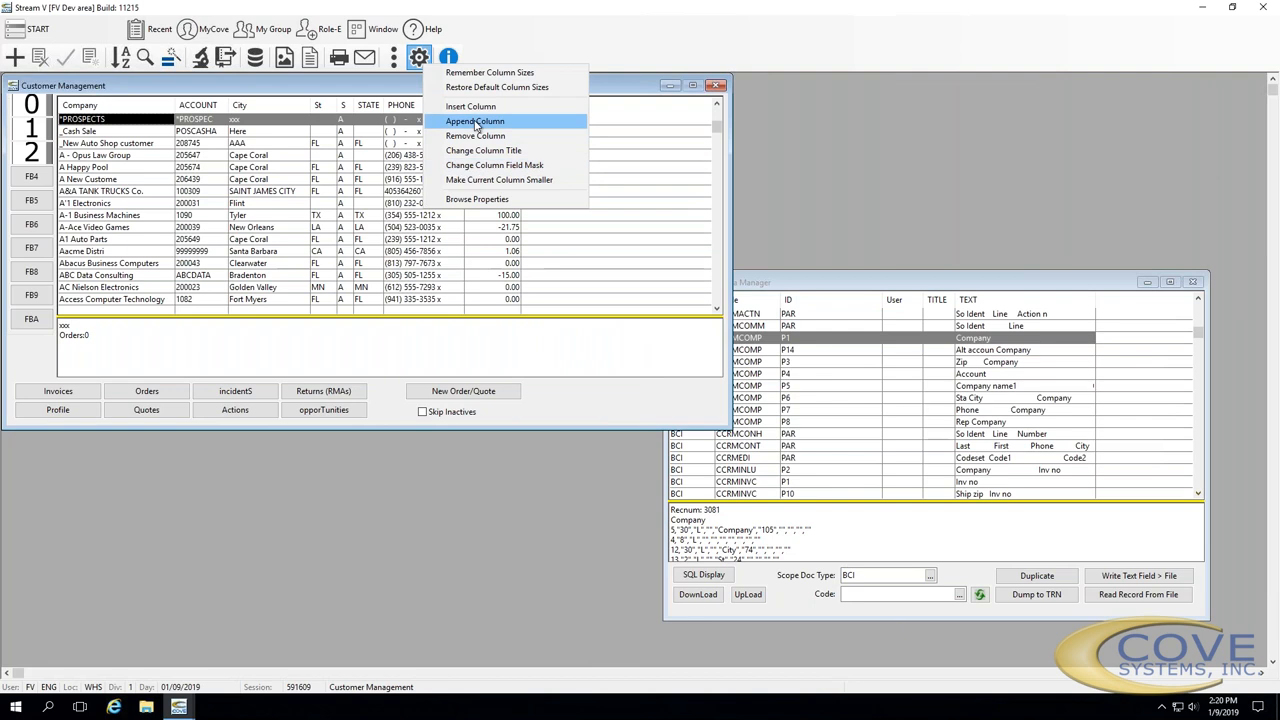
pyautogui.click(475, 121)
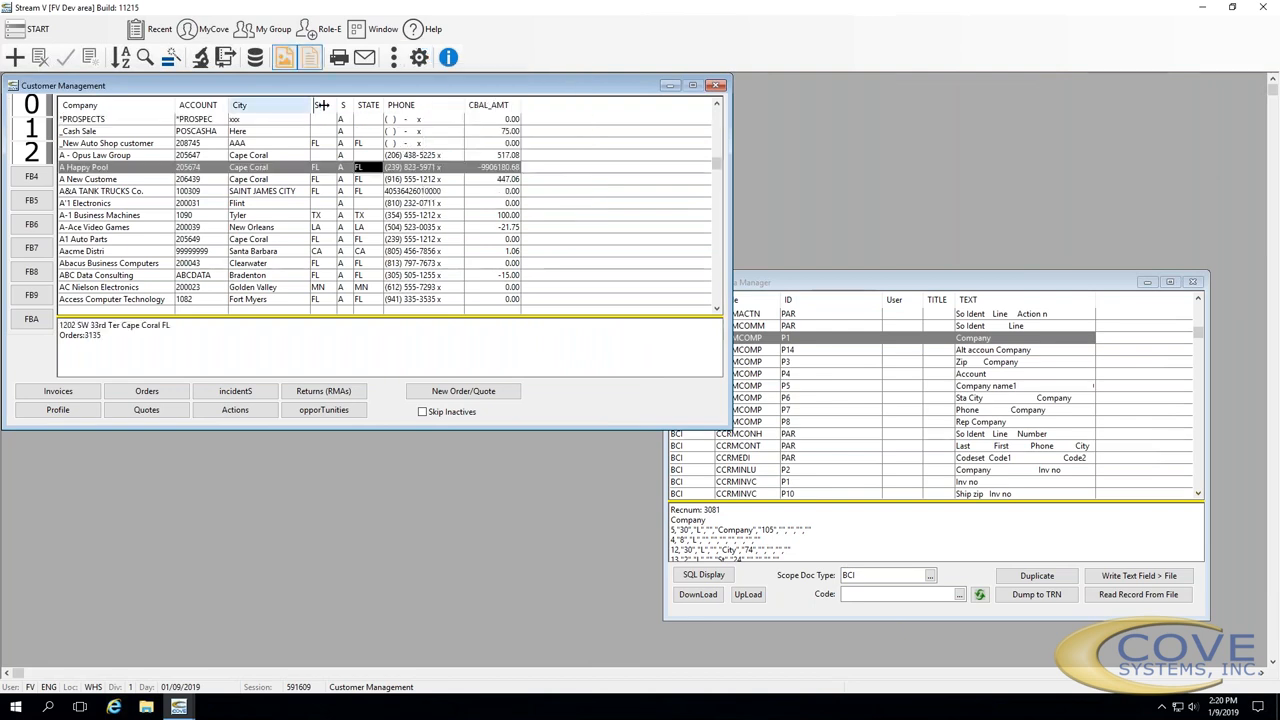
pyautogui.moveTo(329, 105); pyautogui.dragTo(330, 108)
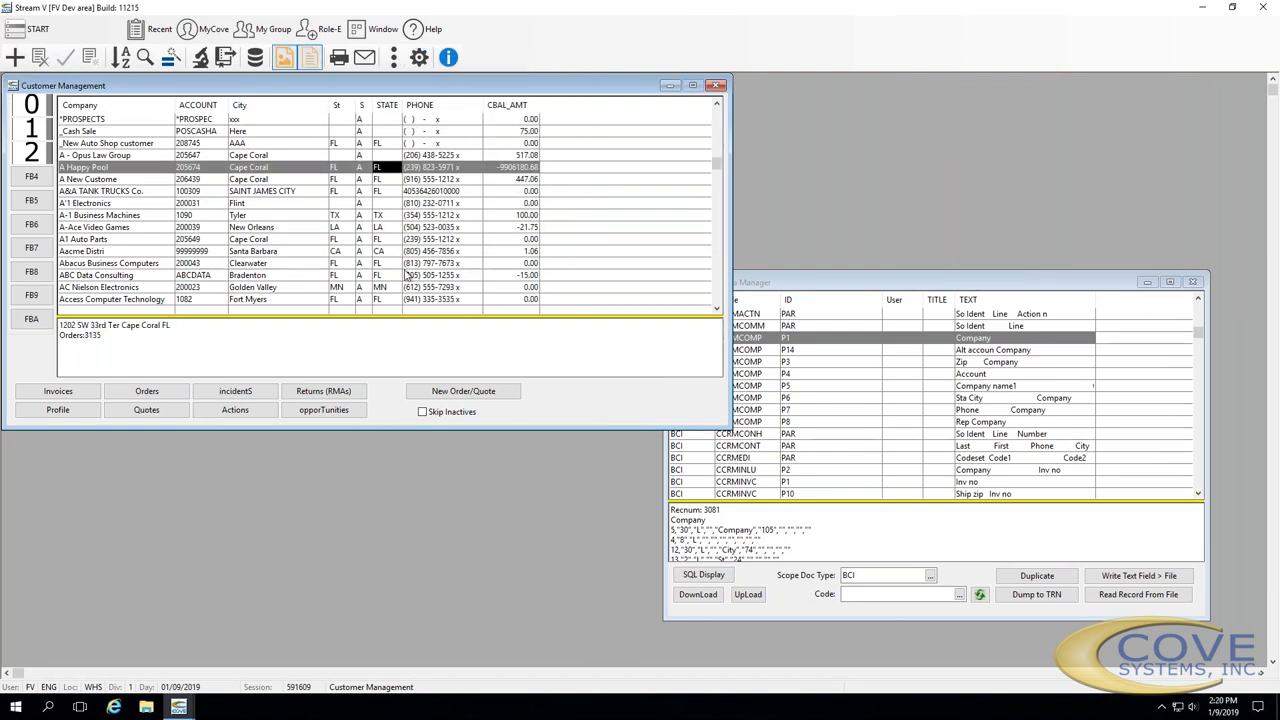
# Look through the BCI records from CCRMCOMP P1 down to CCRMINVC P10
pyautogui.click(766, 343)
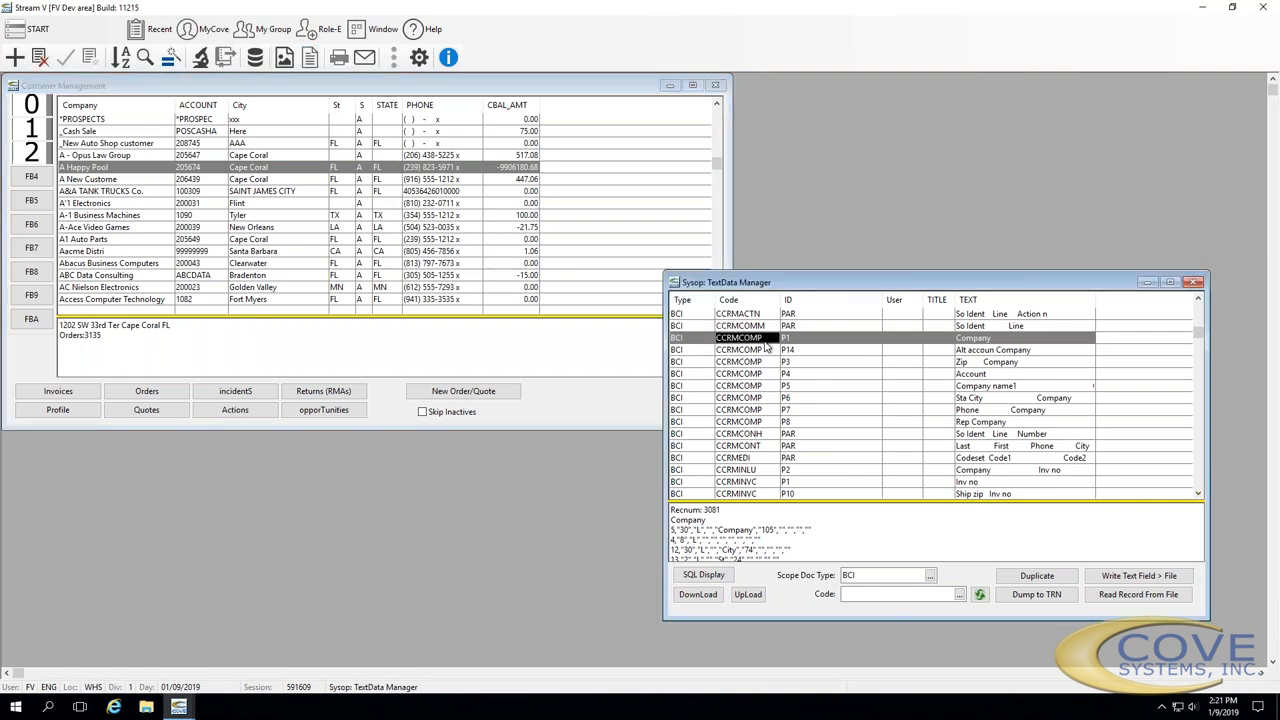
pyautogui.press('Down')
pyautogui.press('Down')
pyautogui.press('Down')
pyautogui.press('Down')
pyautogui.press('Down')
pyautogui.press('Down')
pyautogui.press('Down')
pyautogui.press('Down')
pyautogui.press('Down')
pyautogui.press('Down')
pyautogui.press('Down')
pyautogui.press('Down')
pyautogui.press('Down')
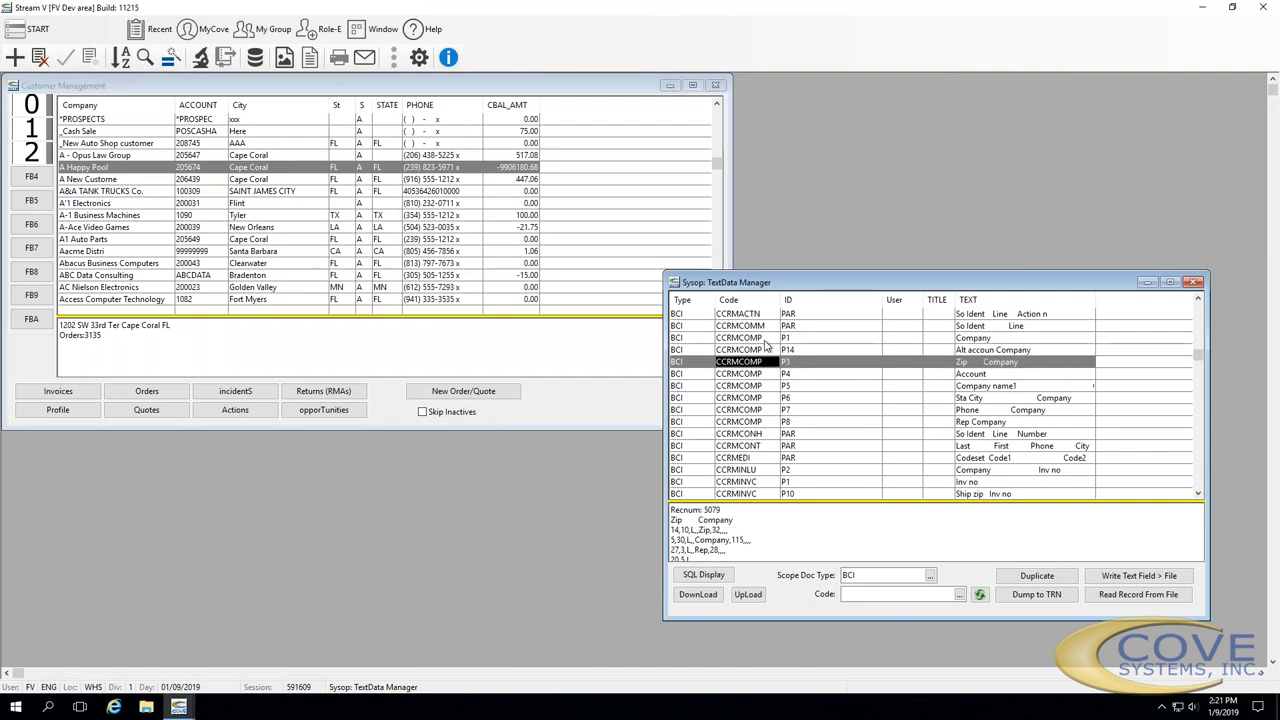
# Scope the TextData Manager records to doc type SHP and widen the TEXT column
pyautogui.click(929, 575)
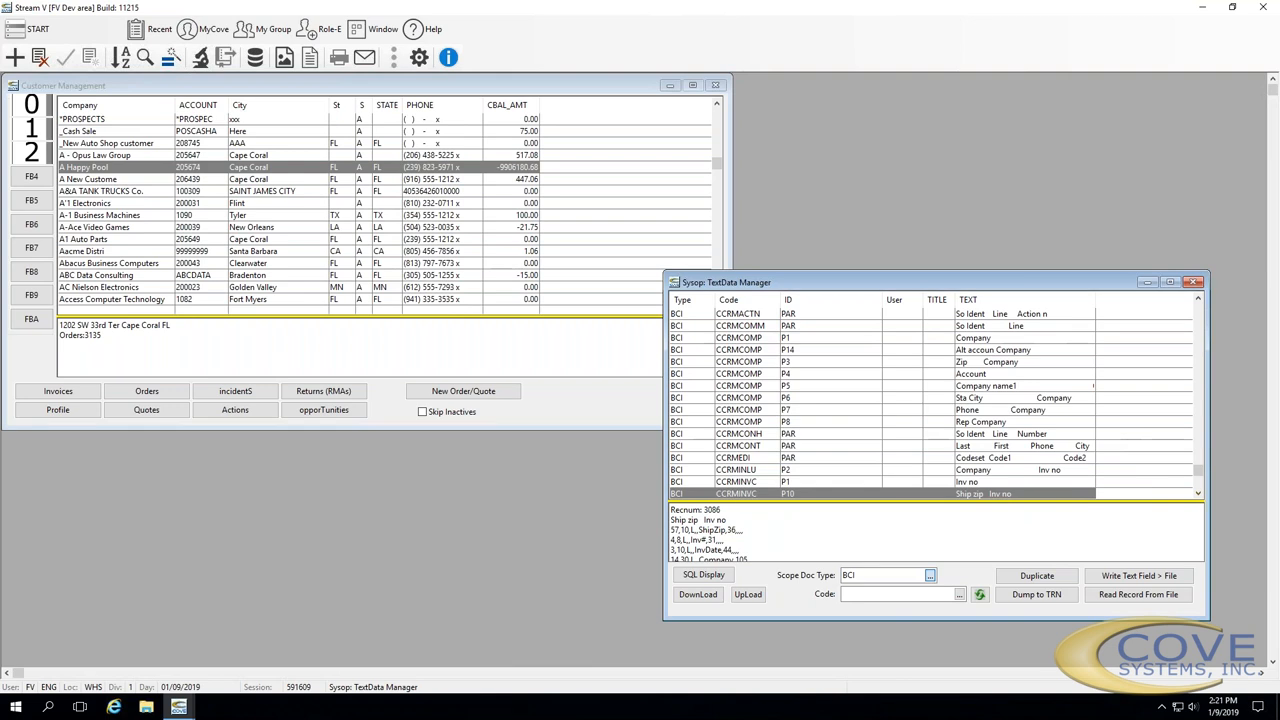
pyautogui.scroll(-10, 840, 266)
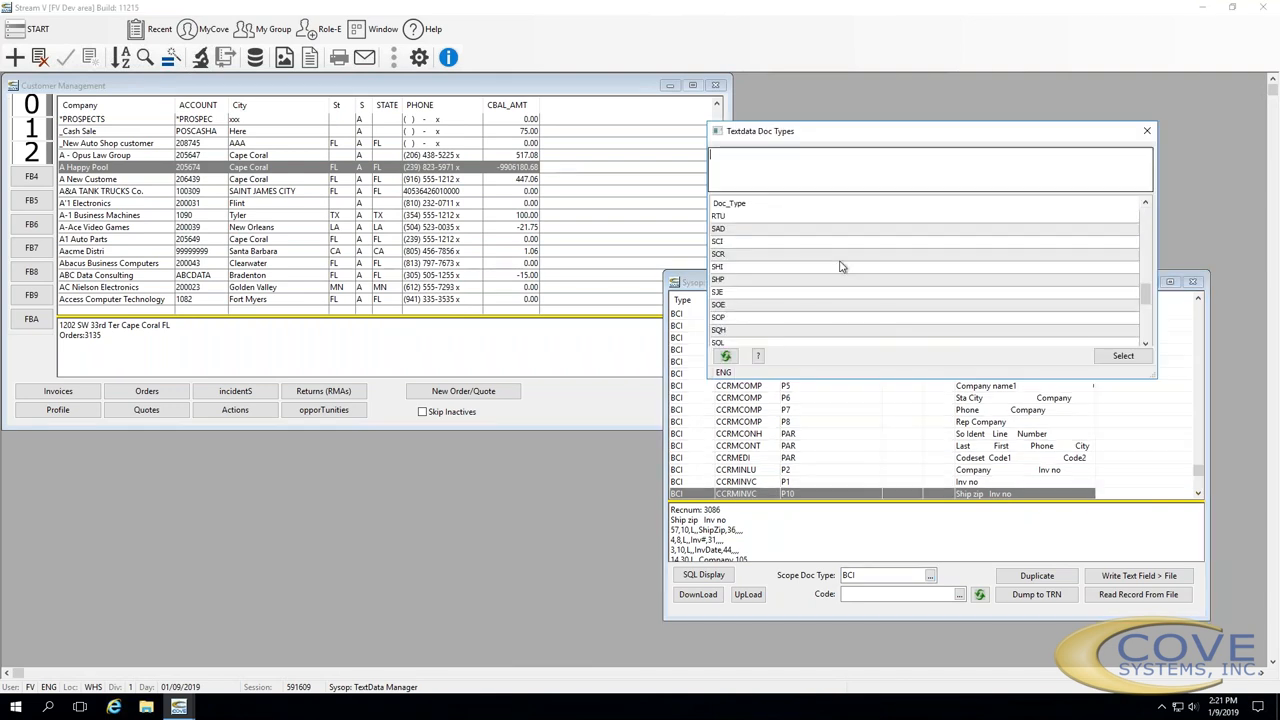
pyautogui.doubleClick(743, 284)
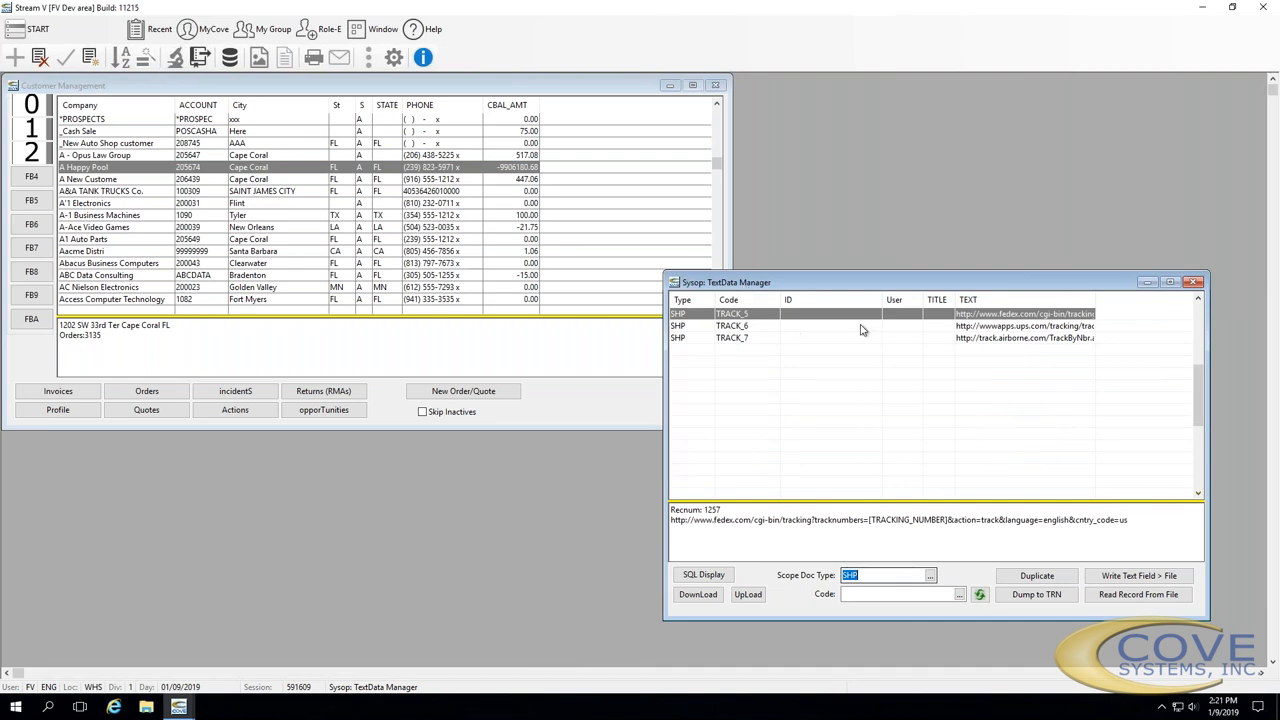
pyautogui.moveTo(1096, 299); pyautogui.dragTo(1178, 299)
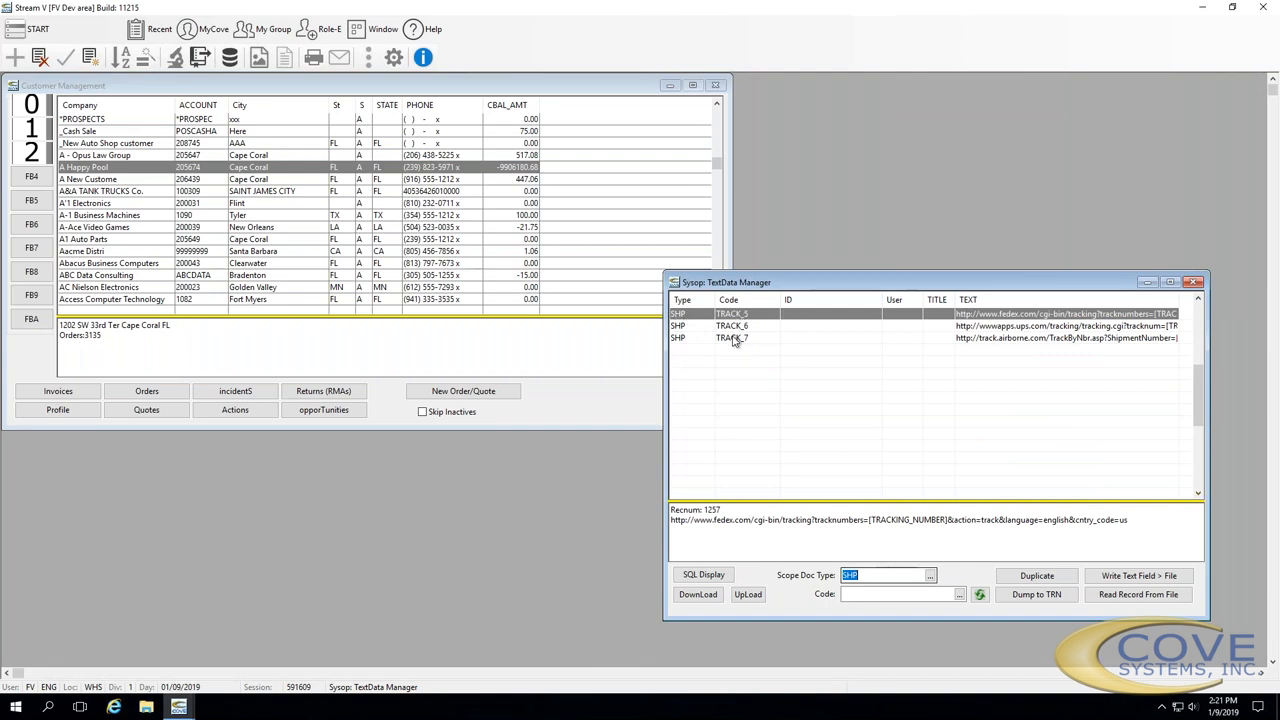
# Examine the tracking URLs of records TRACK_5, TRACK_6 and TRACK_7, closing the TRACK_5 dialog with changes abandoned
pyautogui.doubleClick(760, 316)
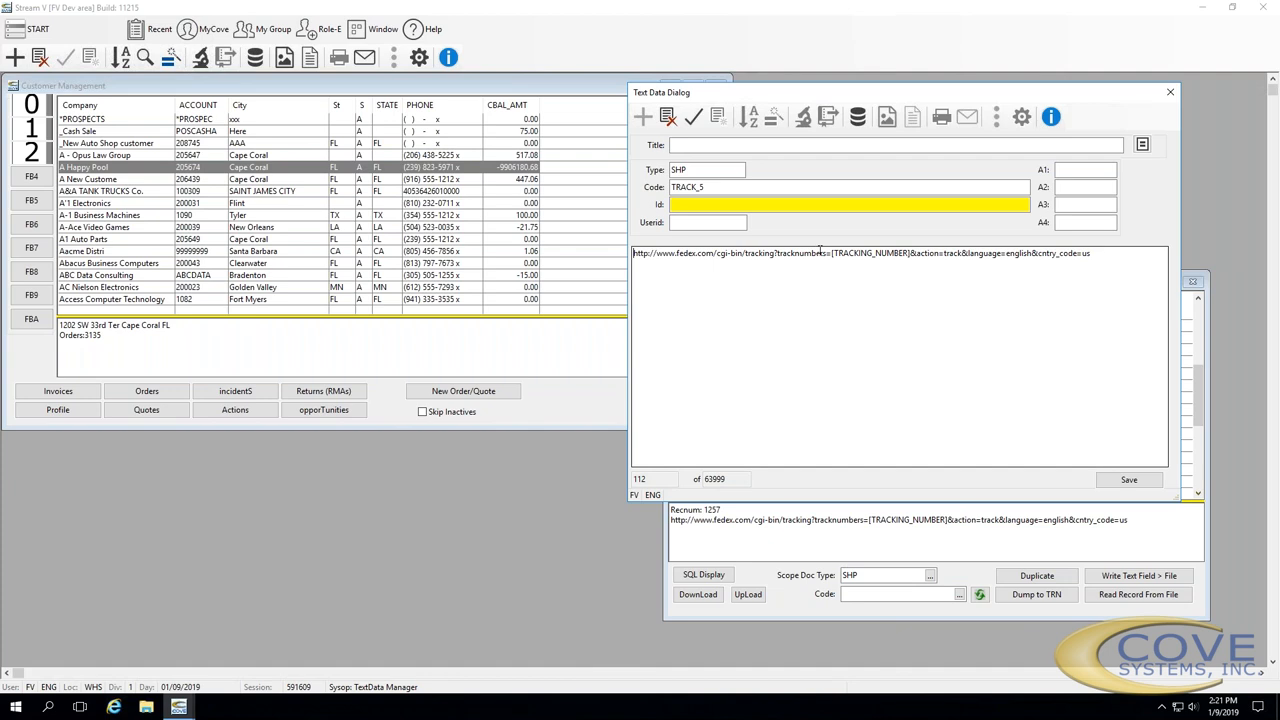
pyautogui.moveTo(832, 253); pyautogui.dragTo(633, 253)
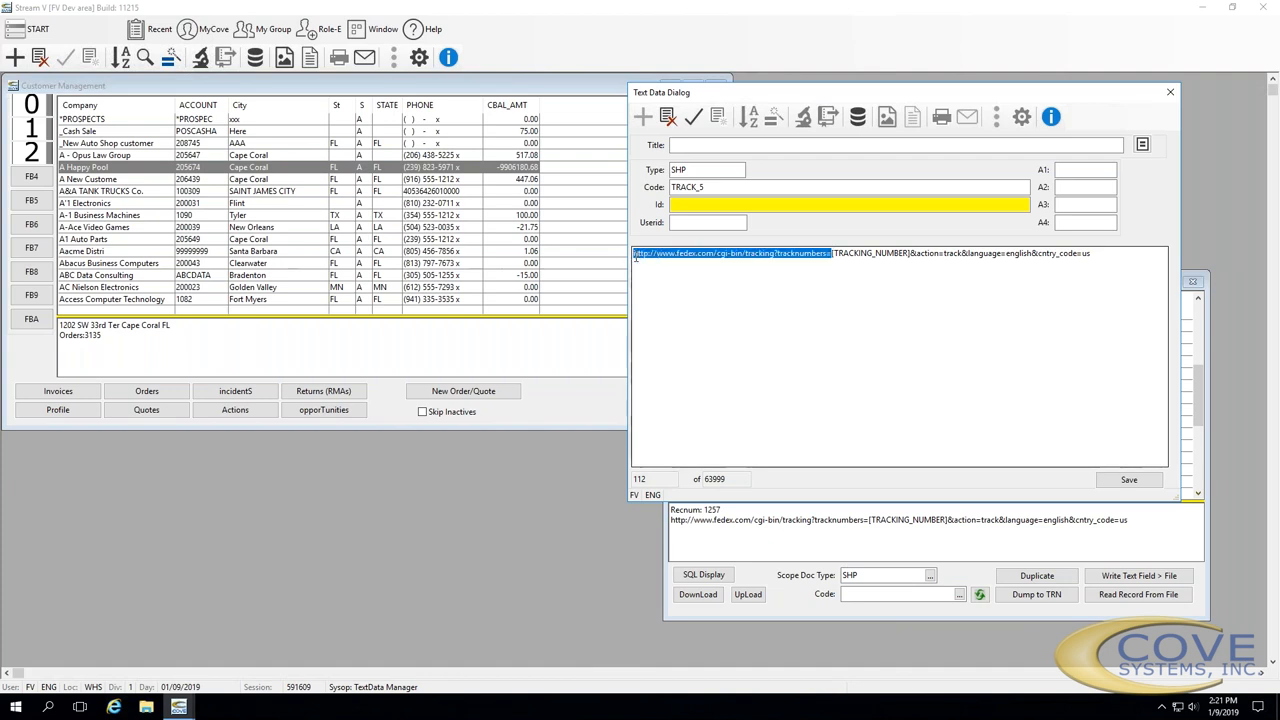
pyautogui.click(842, 256)
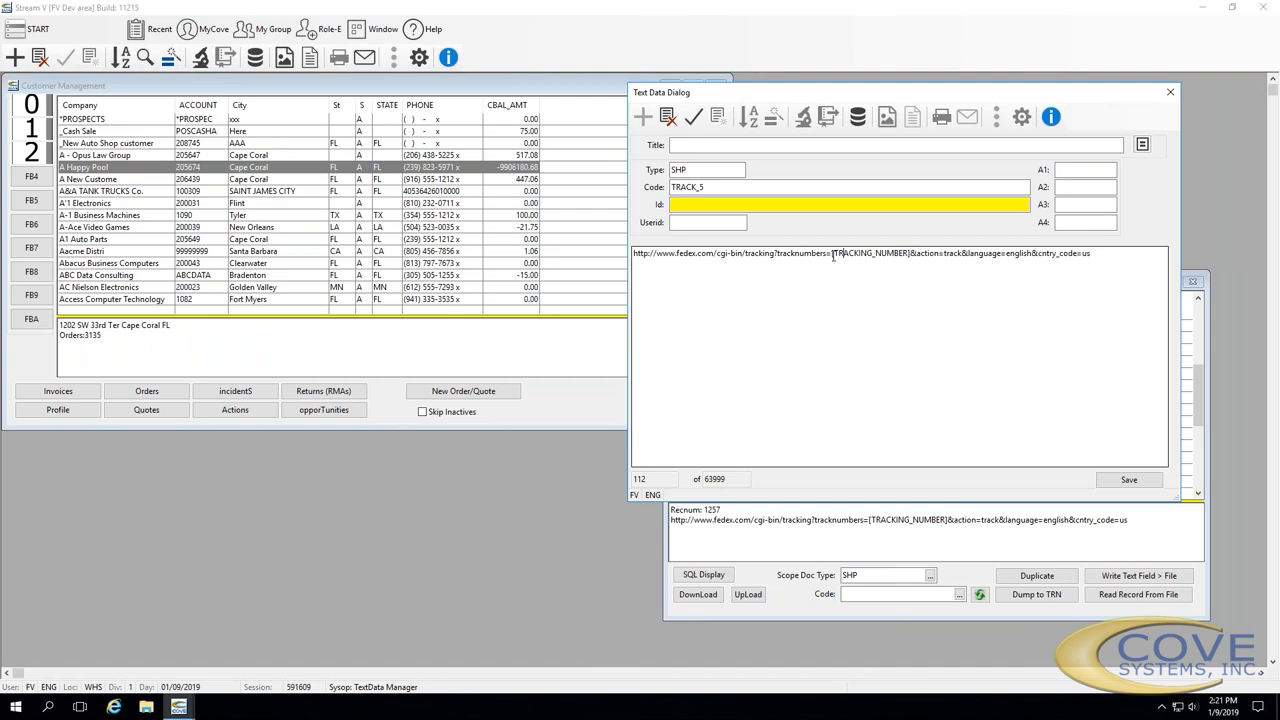
pyautogui.moveTo(832, 253); pyautogui.dragTo(909, 252)
pyautogui.click(909, 255)
pyautogui.click(1170, 92)
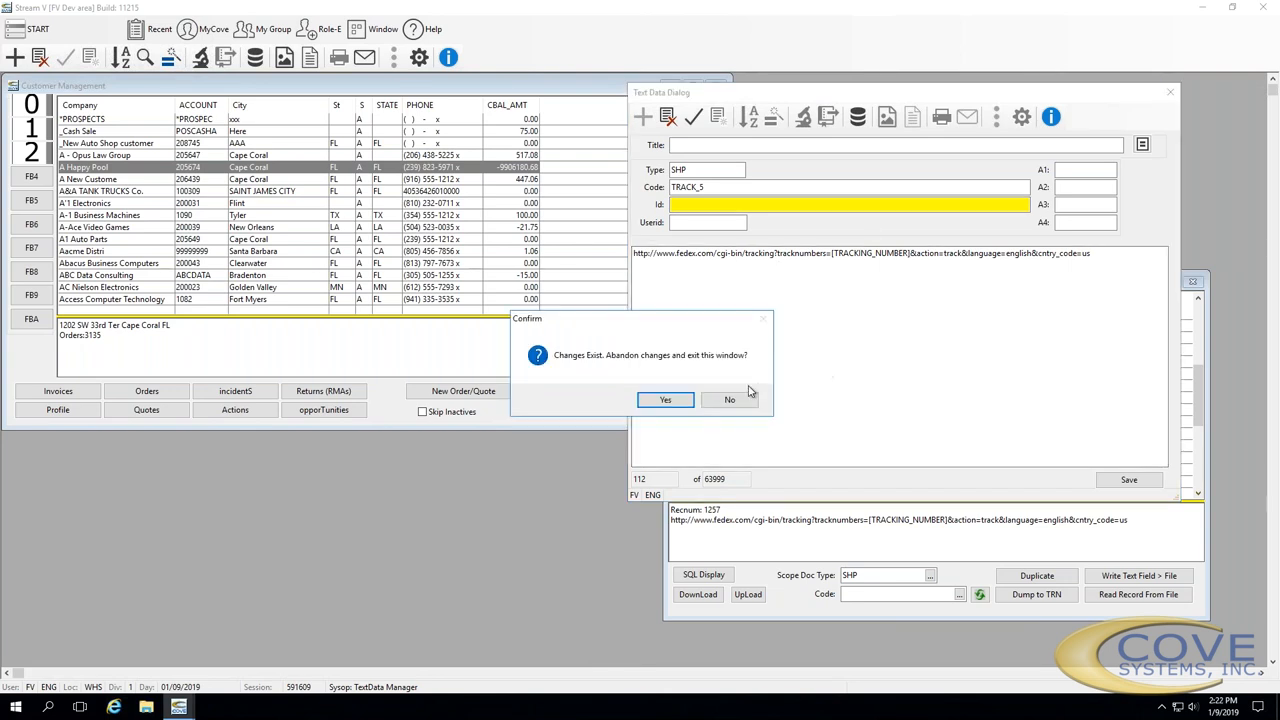
pyautogui.click(665, 399)
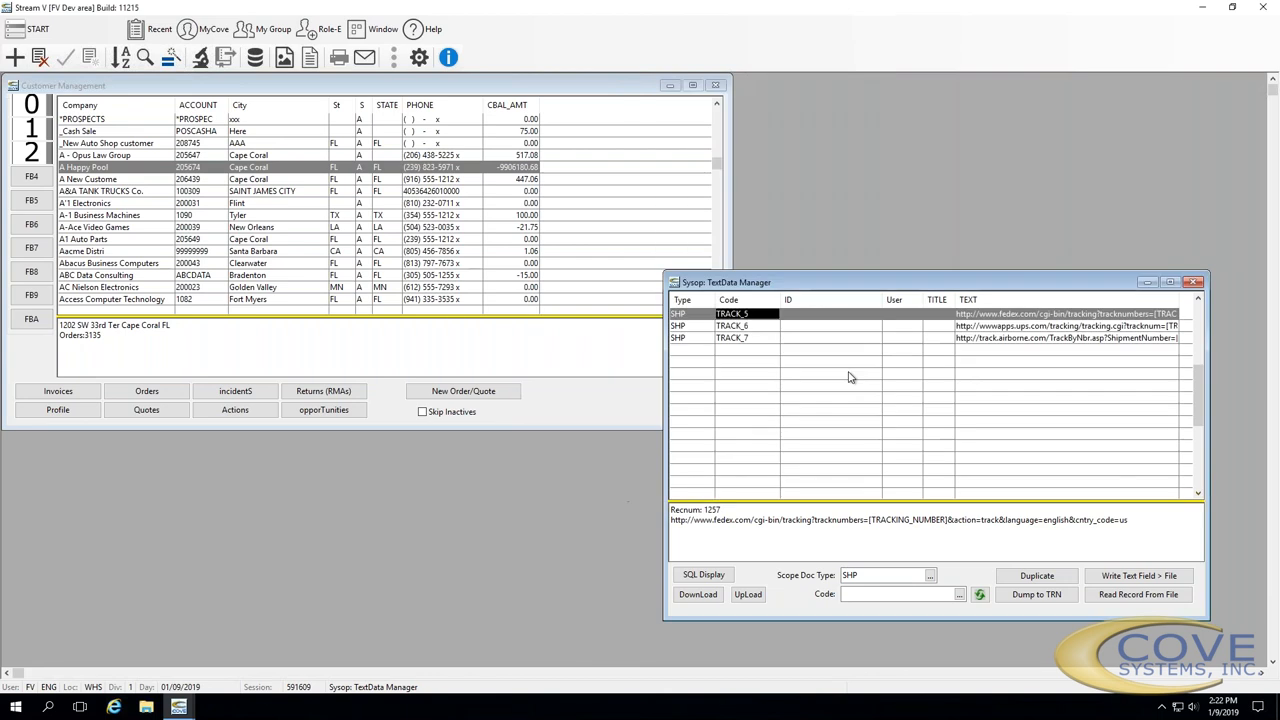
pyautogui.click(972, 328)
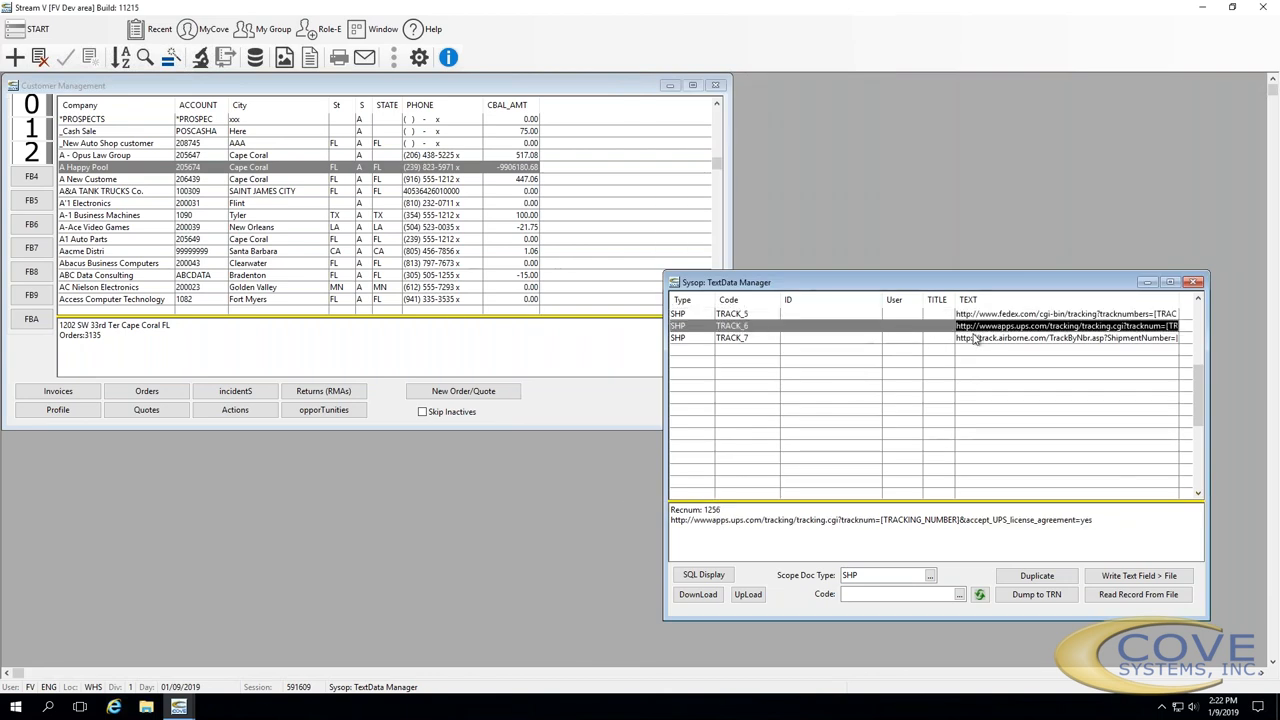
pyautogui.click(973, 338)
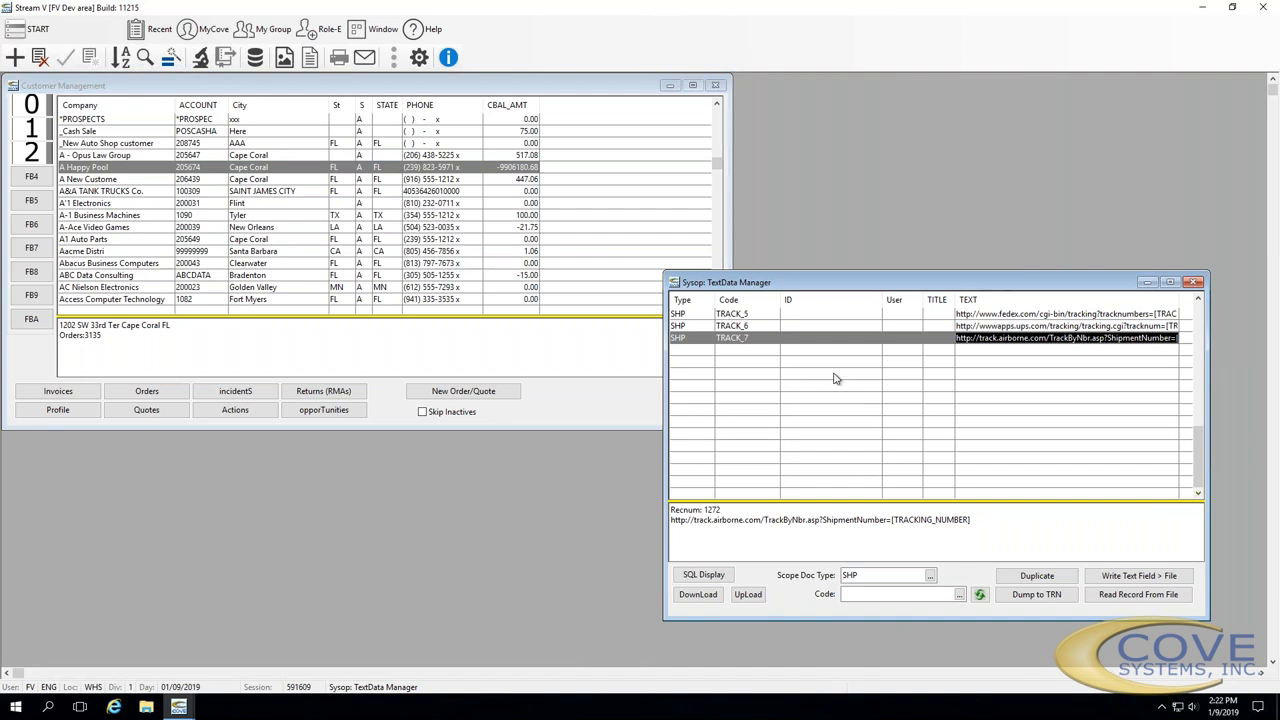
# Scope the TextData Manager records to doc type SQL and shift its window up toward the Customer Management window
pyautogui.click(930, 575)
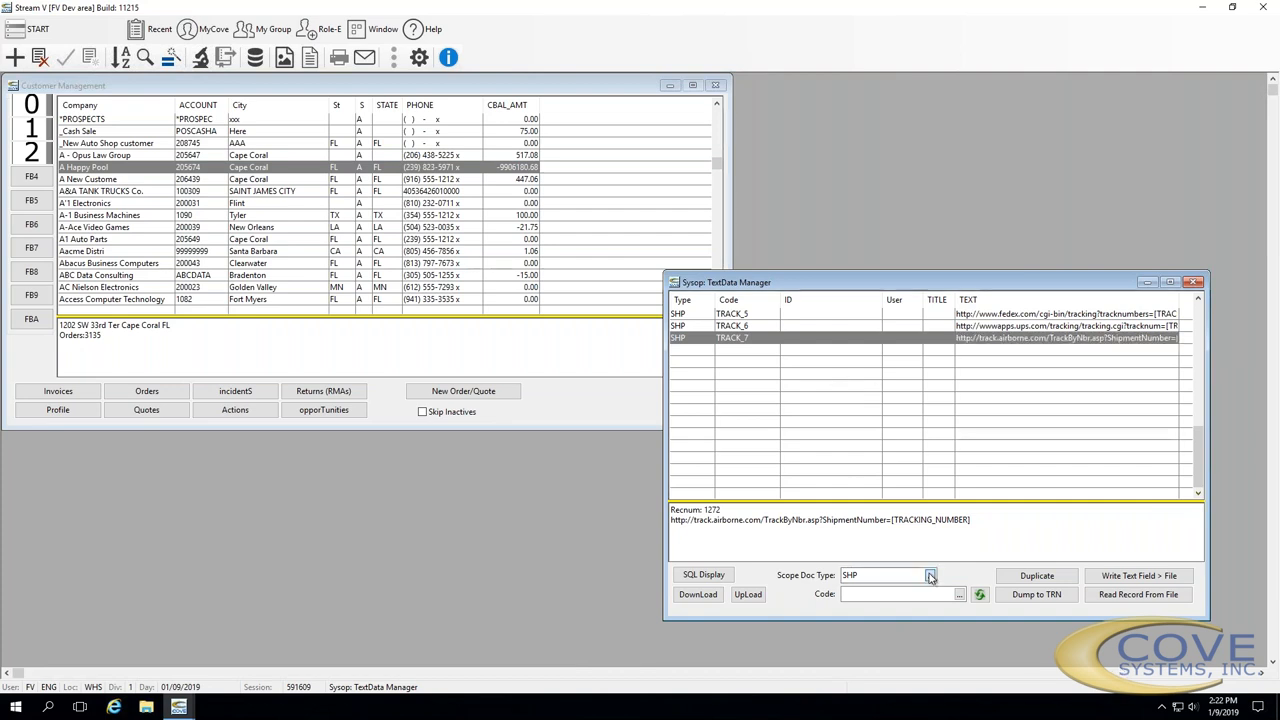
pyautogui.scroll(-10, 820, 295)
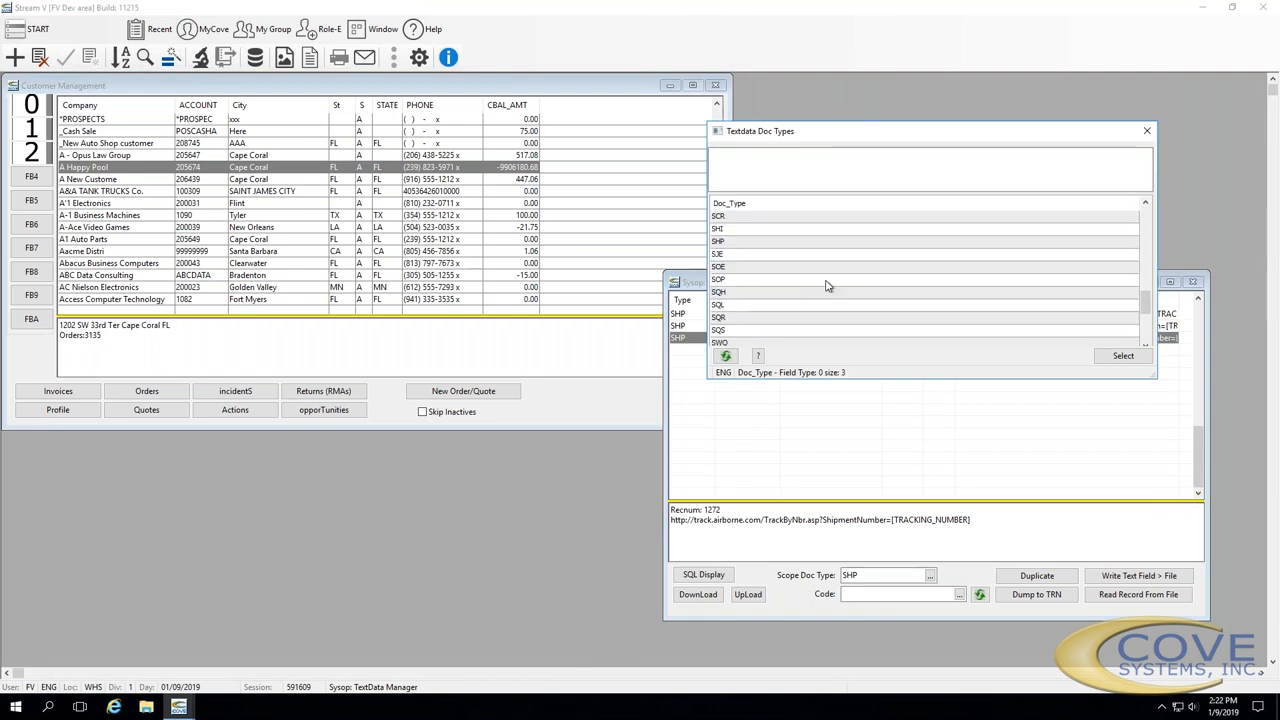
pyautogui.scroll(3, 826, 286)
pyautogui.click(736, 310)
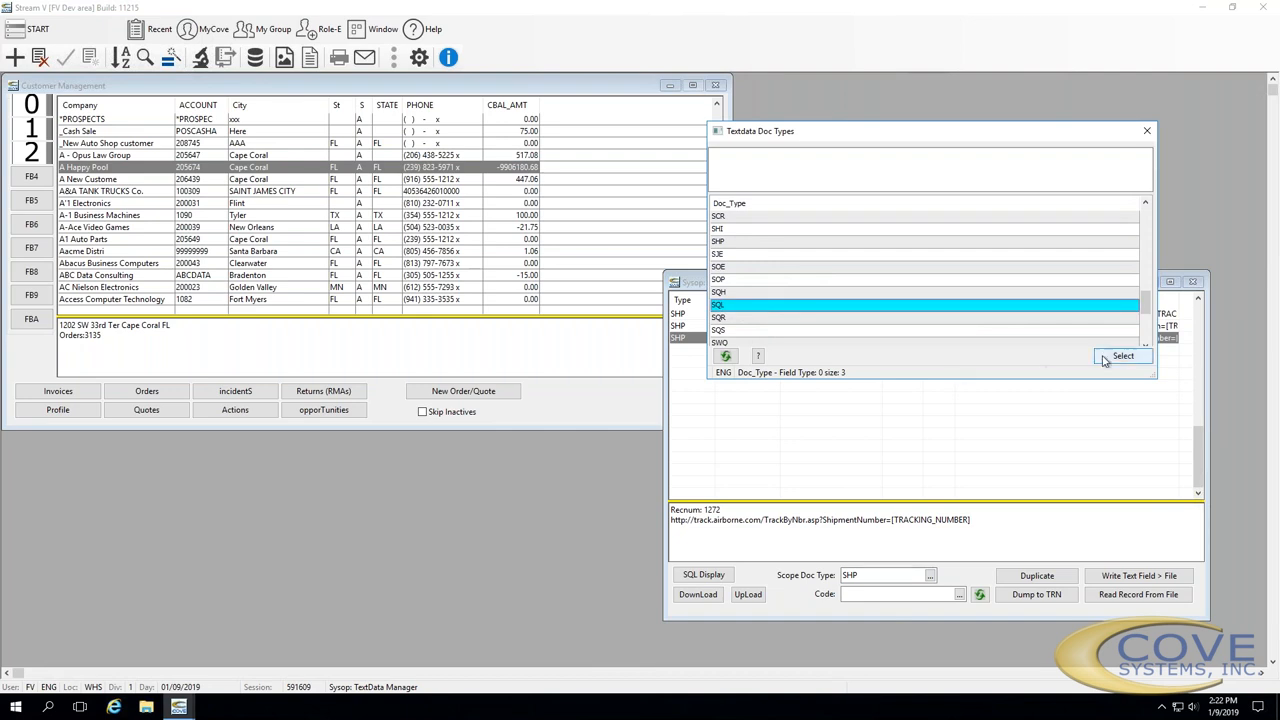
pyautogui.click(1121, 356)
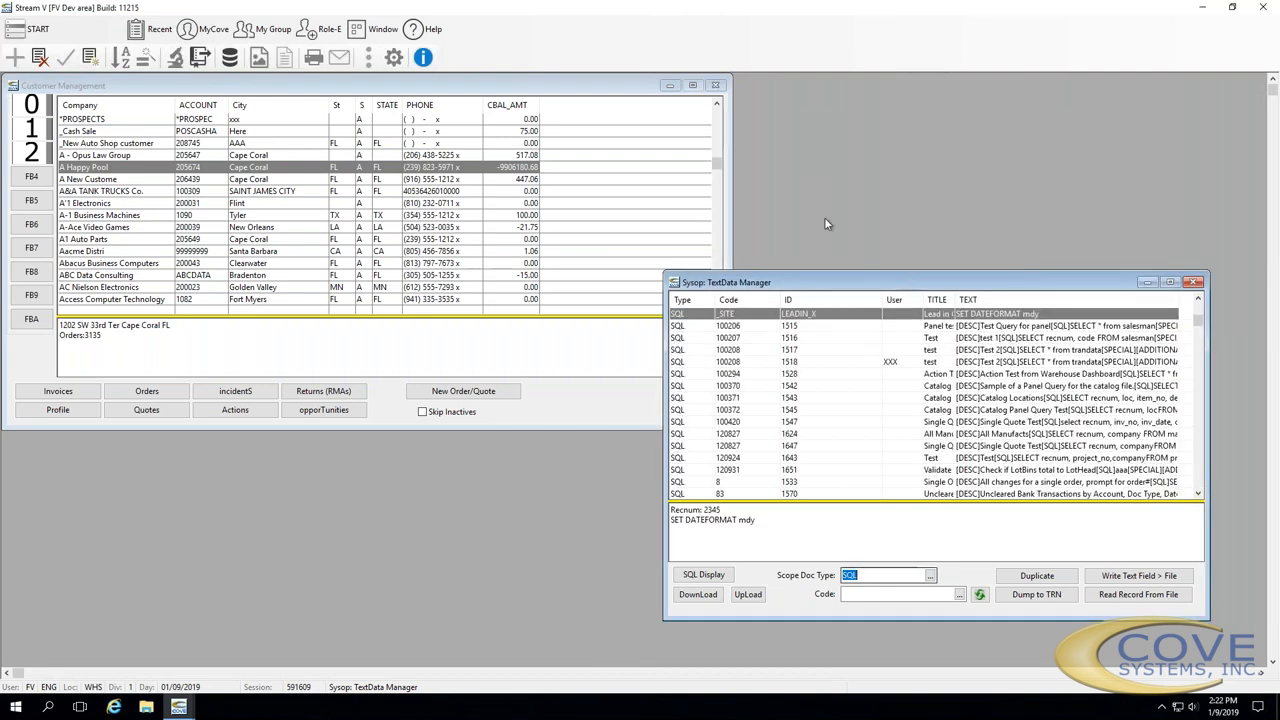
pyautogui.moveTo(825, 202); pyautogui.dragTo(792, 202)
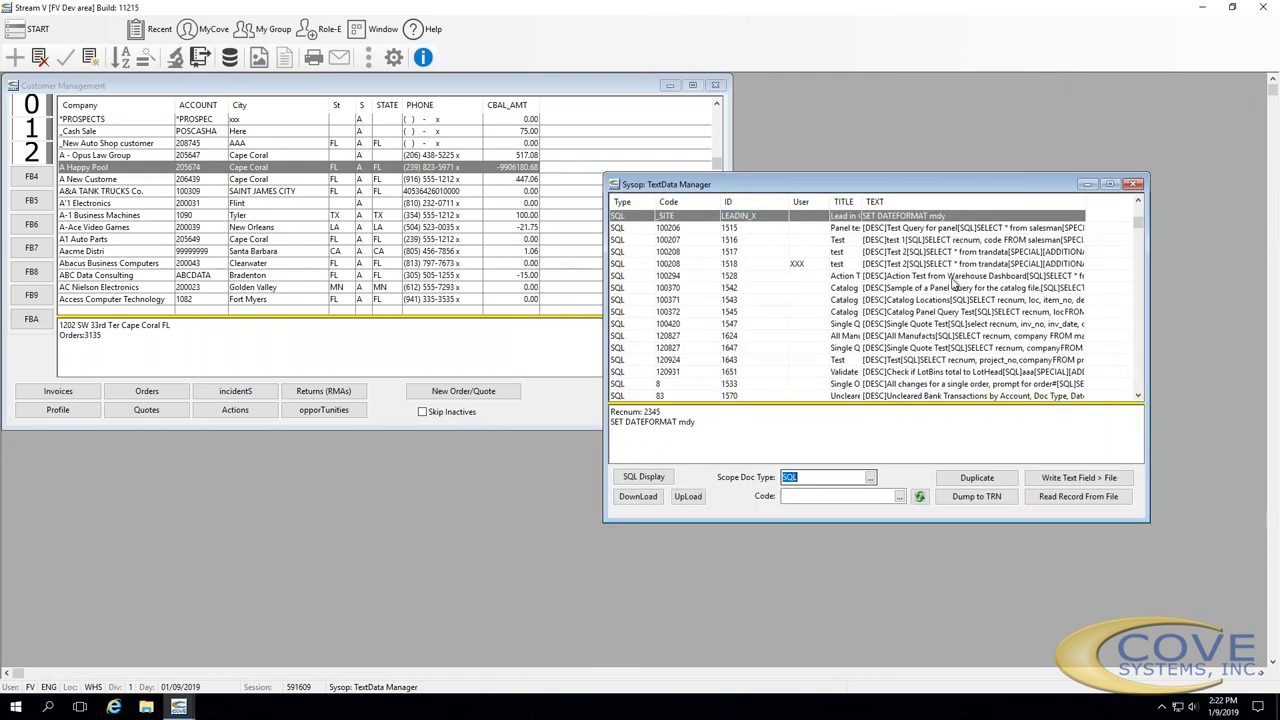
# Browse the SQL query records through the Actions, AP and AR codes down to AR 1393
pyautogui.press('Down')
pyautogui.press('Down')
pyautogui.press('Down')
pyautogui.press('Down')
pyautogui.press('Down')
pyautogui.press('Down')
pyautogui.press('Down')
pyautogui.press('Down')
pyautogui.press('Down')
pyautogui.press('Down')
pyautogui.press('Down')
pyautogui.press('Down')
pyautogui.press('Down')
pyautogui.press('Down')
pyautogui.press('Down')
pyautogui.press('Down')
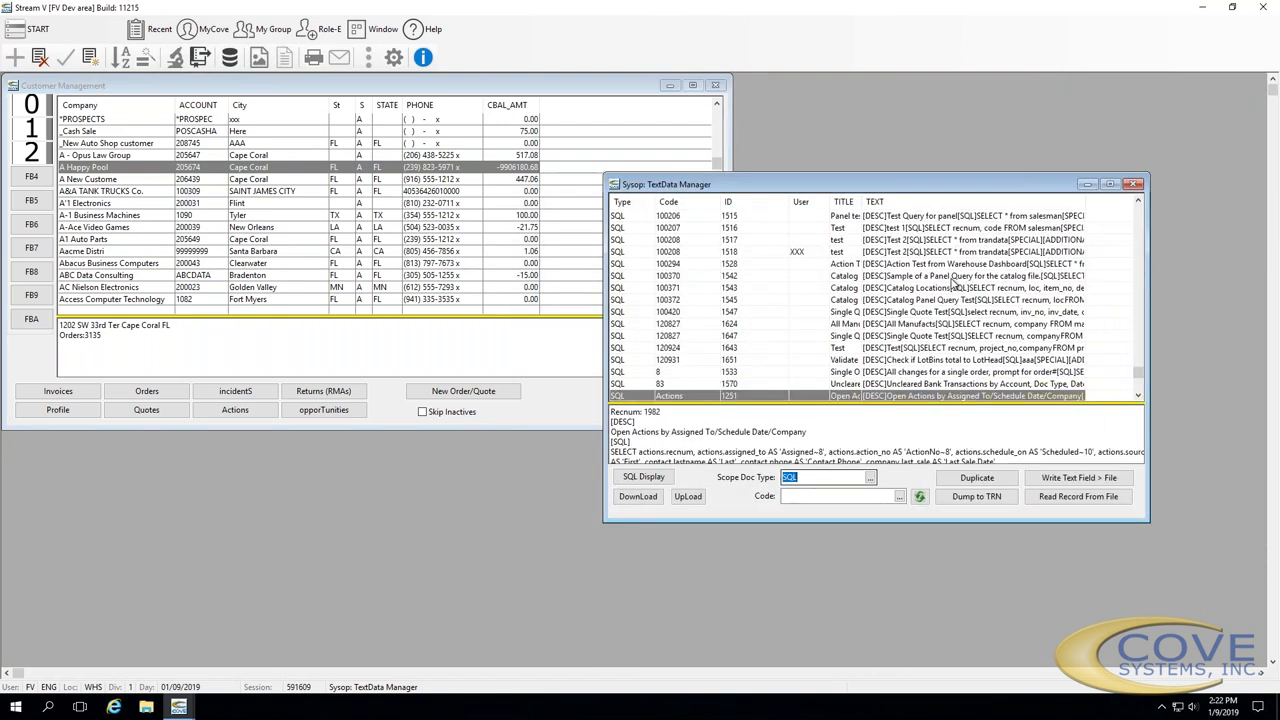
pyautogui.press('Down')
pyautogui.press('Down')
pyautogui.press('Down')
pyautogui.press('Down')
pyautogui.press('Down')
pyautogui.press('Down')
pyautogui.press('Down')
pyautogui.press('Down')
pyautogui.press('Down')
pyautogui.press('Down')
pyautogui.press('Down')
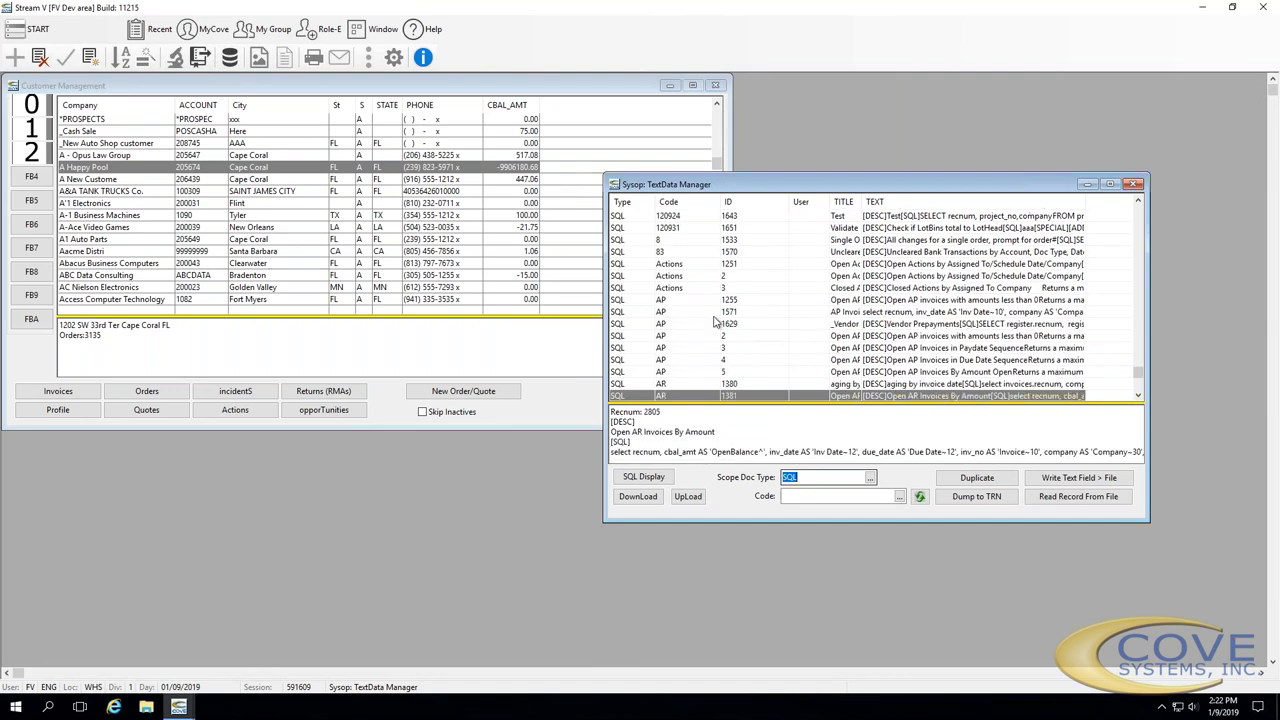
pyautogui.press('Down')
pyautogui.press('Down')
pyautogui.press('Down')
pyautogui.press('Down')
pyautogui.press('Down')
pyautogui.press('Down')
pyautogui.press('Down')
pyautogui.press('Down')
pyautogui.press('Down')
pyautogui.press('Down')
pyautogui.press('Down')
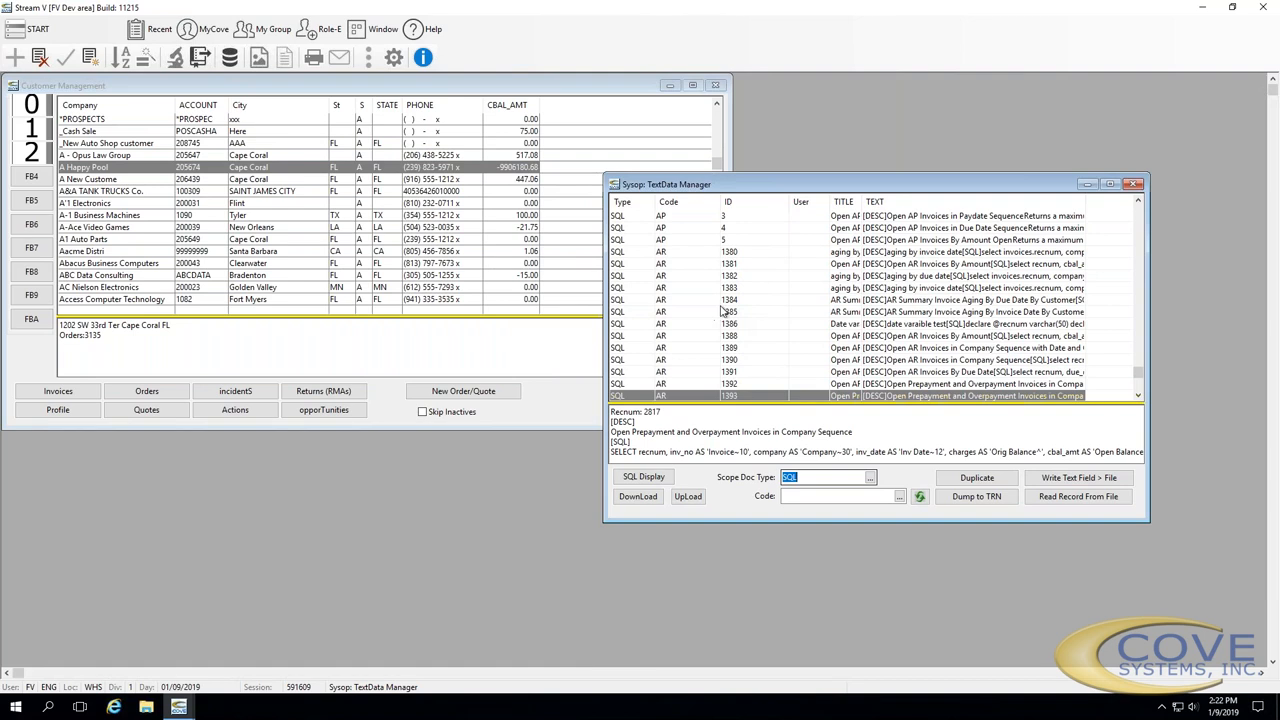
# Open the AR 1384 record, AR Summary Invoice Aging By Due Date By Customer, to view its query text
pyautogui.click(721, 303)
pyautogui.doubleClick(721, 304)
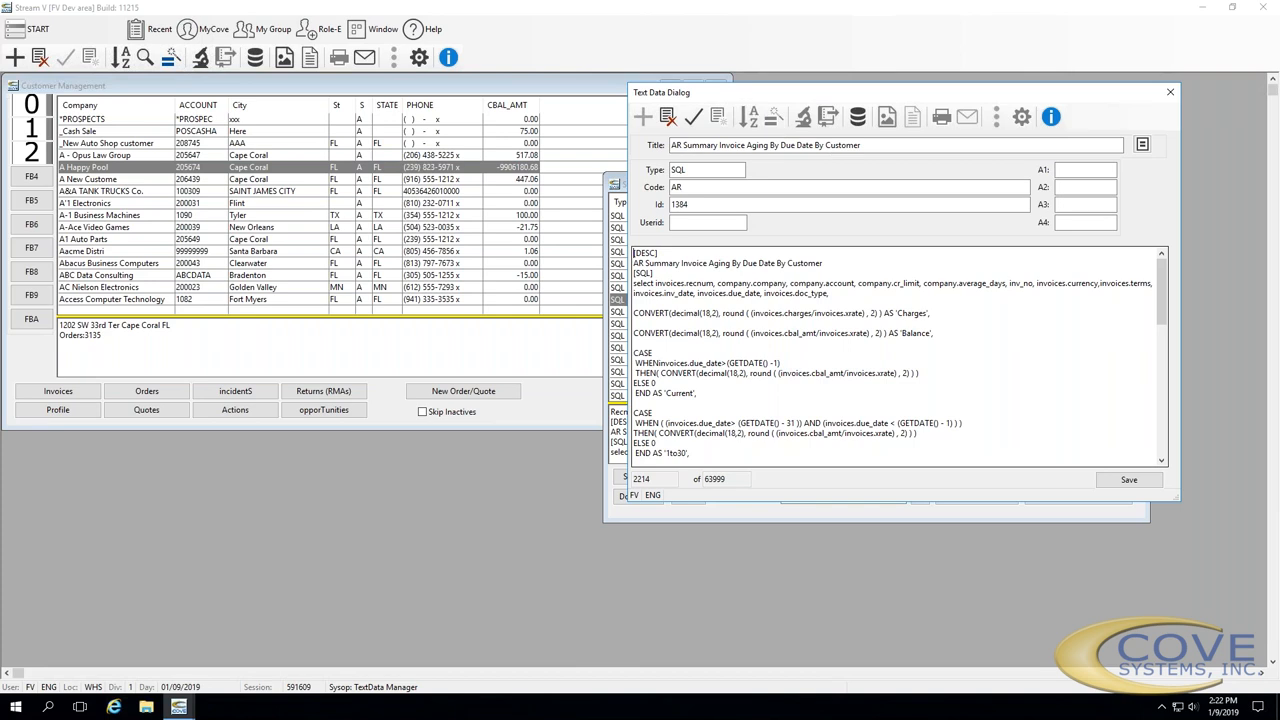
# Review the AR 1384 query text from its DESC and SQL sections down to COLUMNS2TOTAL, closing the record with changes abandoned
pyautogui.scroll(-12, 793, 303)
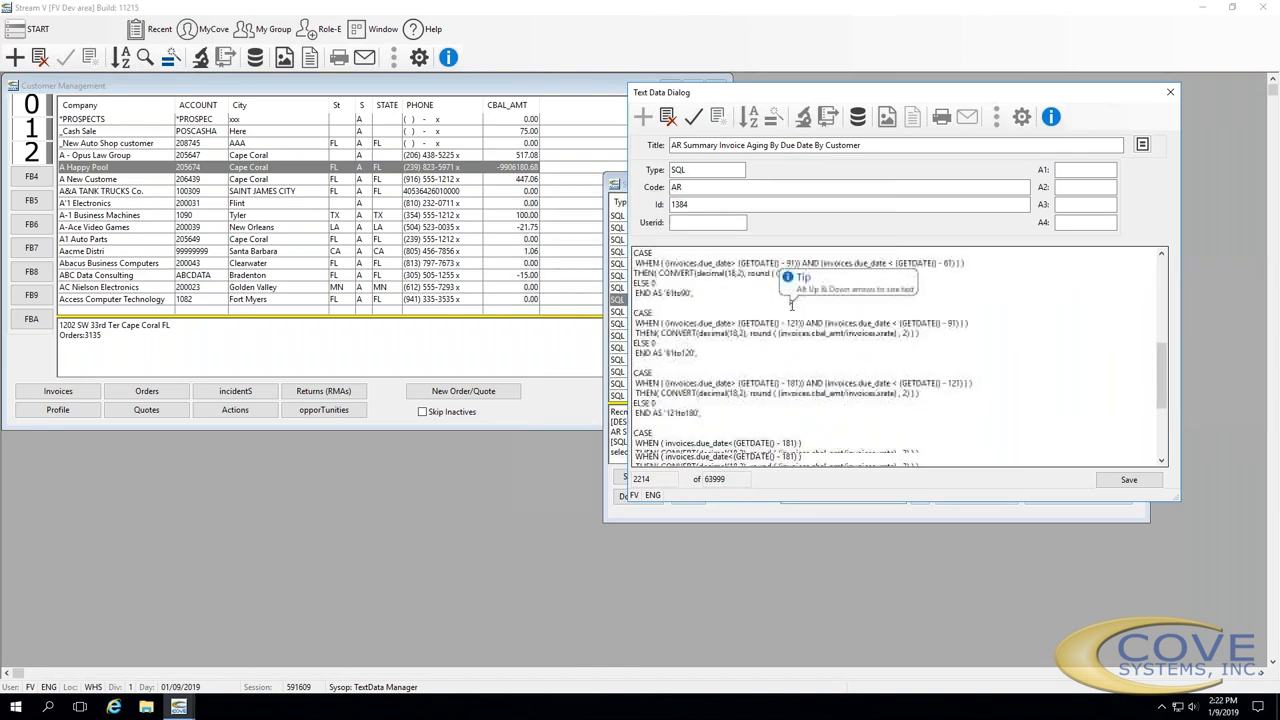
pyautogui.scroll(12, 795, 310)
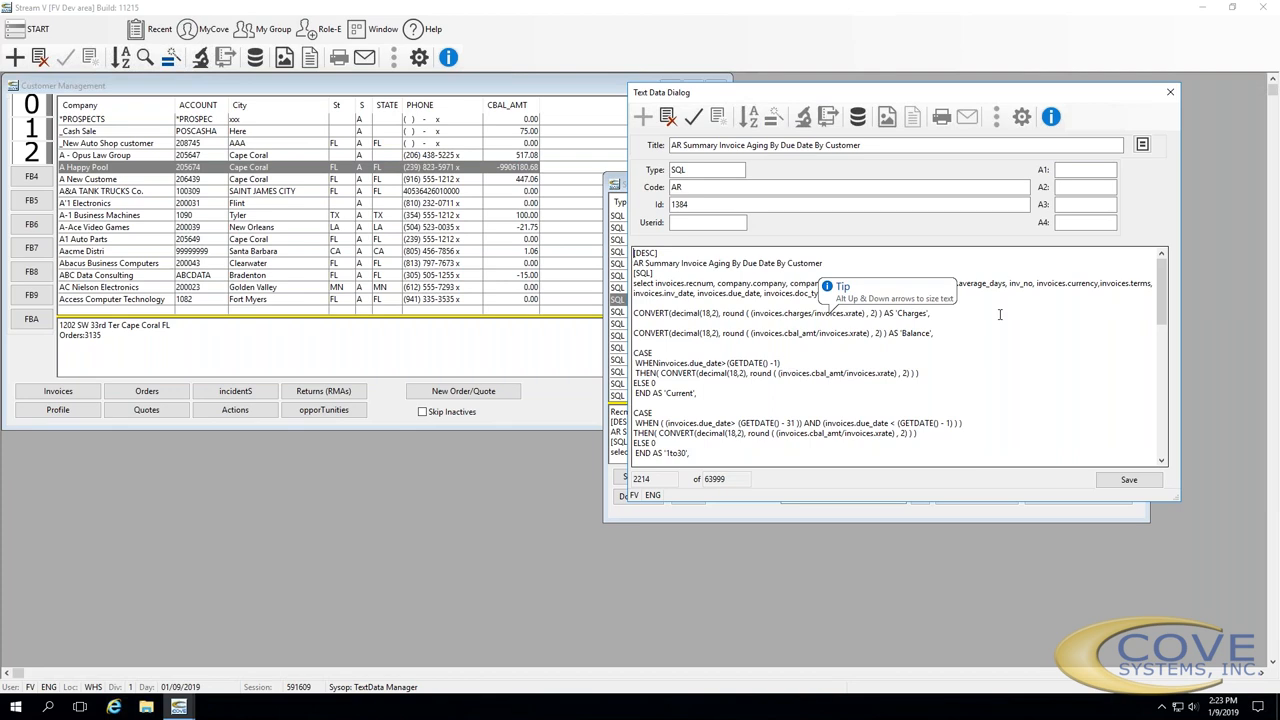
pyautogui.doubleClick(673, 254)
pyautogui.doubleClick(677, 272)
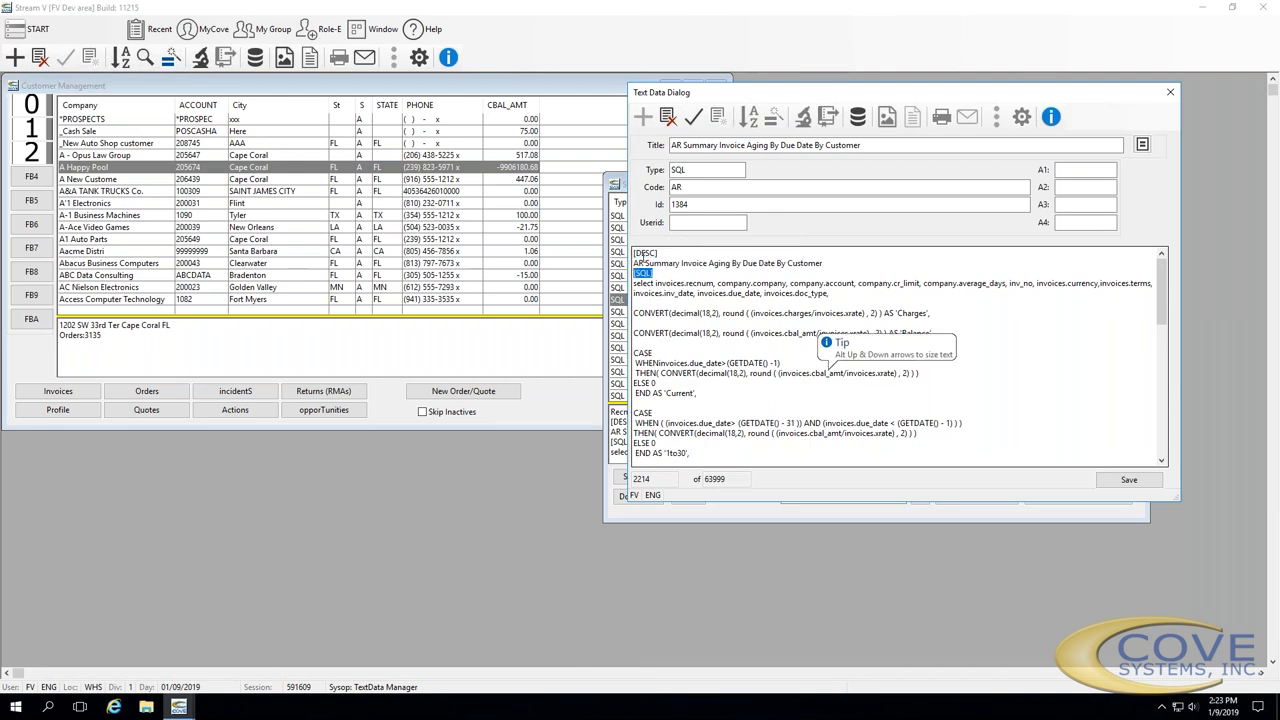
pyautogui.scroll(-7, 711, 362)
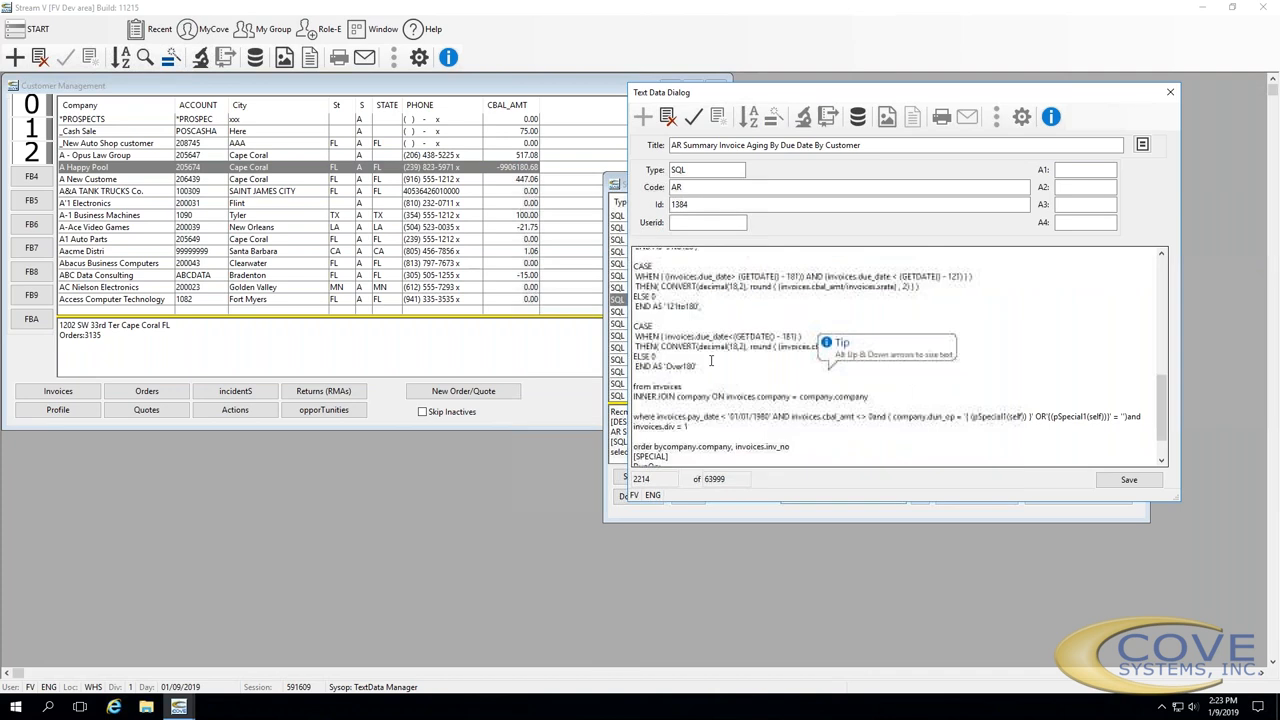
pyautogui.scroll(-2, 711, 362)
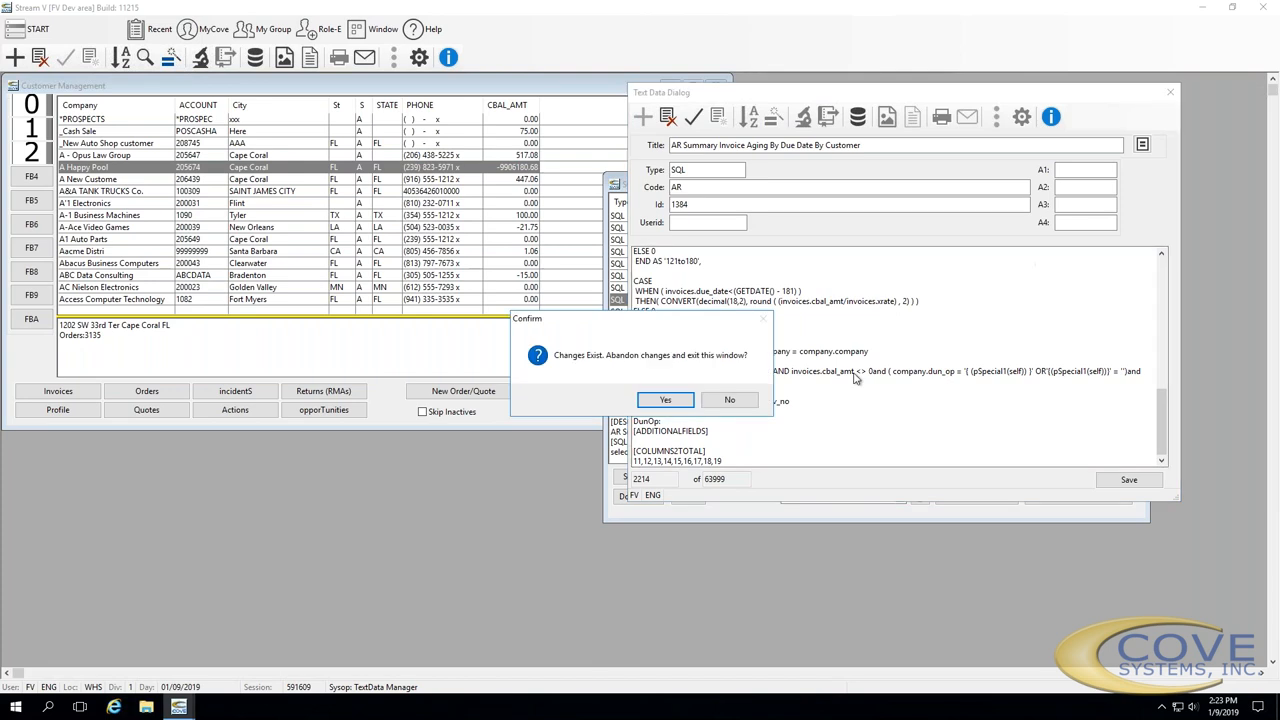
pyautogui.click(1170, 91)
pyautogui.click(666, 400)
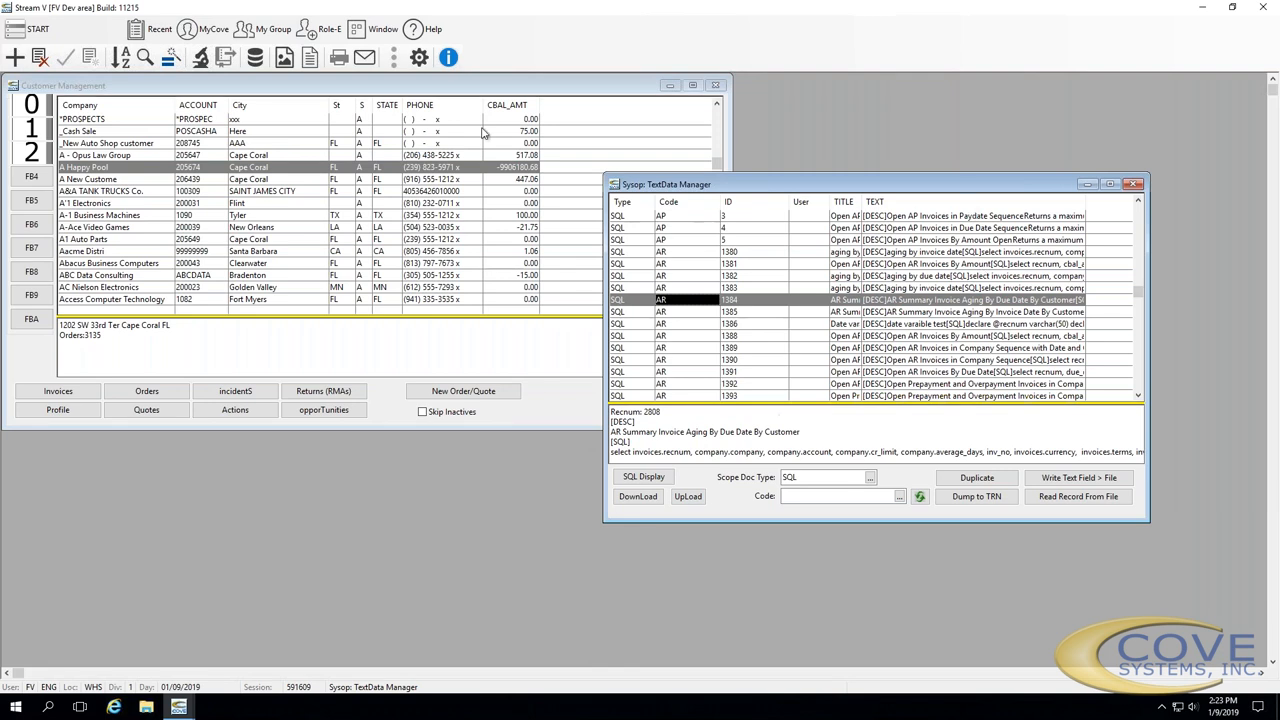
# Close the Customer Management window and open Field Defaults Setup from System Administration
pyautogui.click(715, 85)
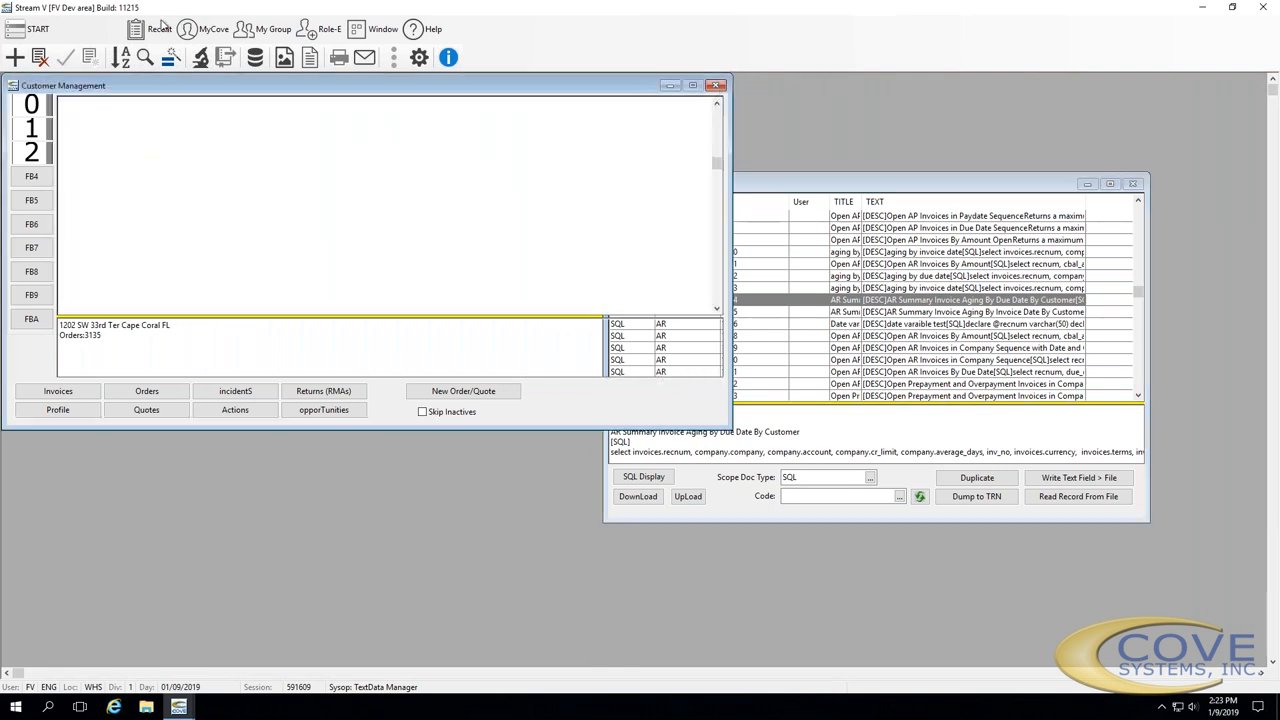
pyautogui.click(30, 28)
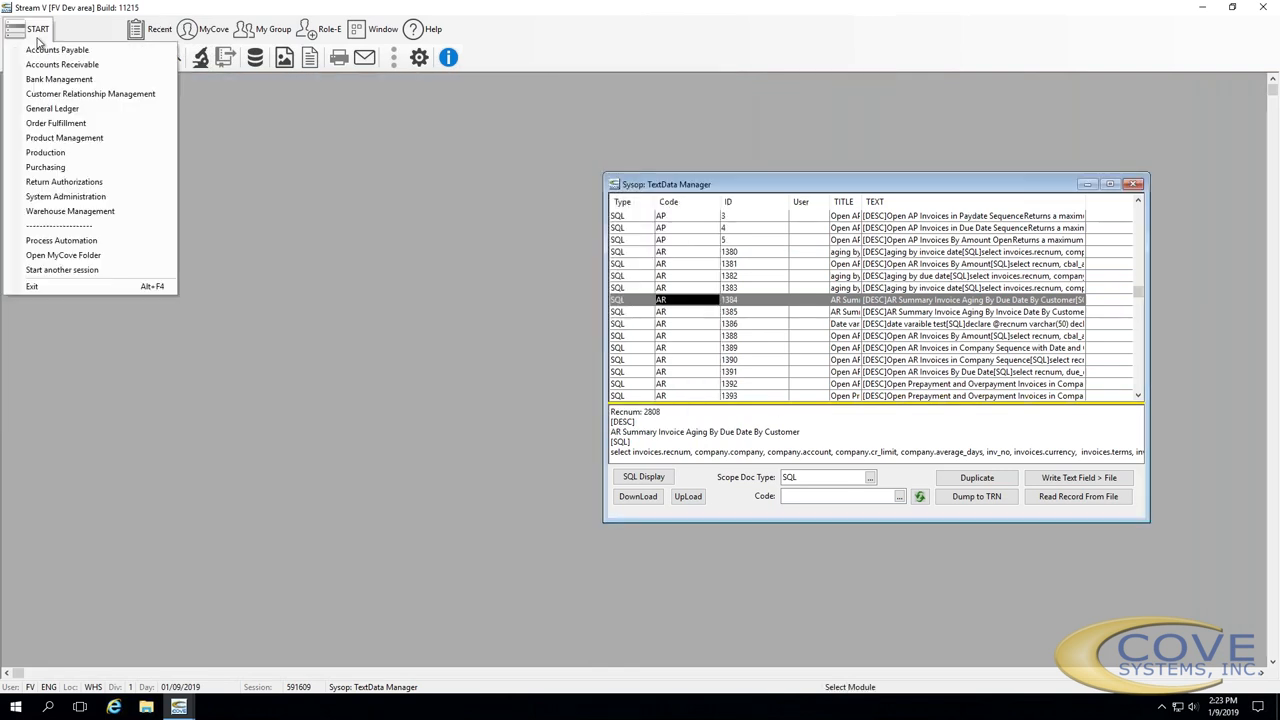
pyautogui.click(60, 197)
pyautogui.click(103, 29)
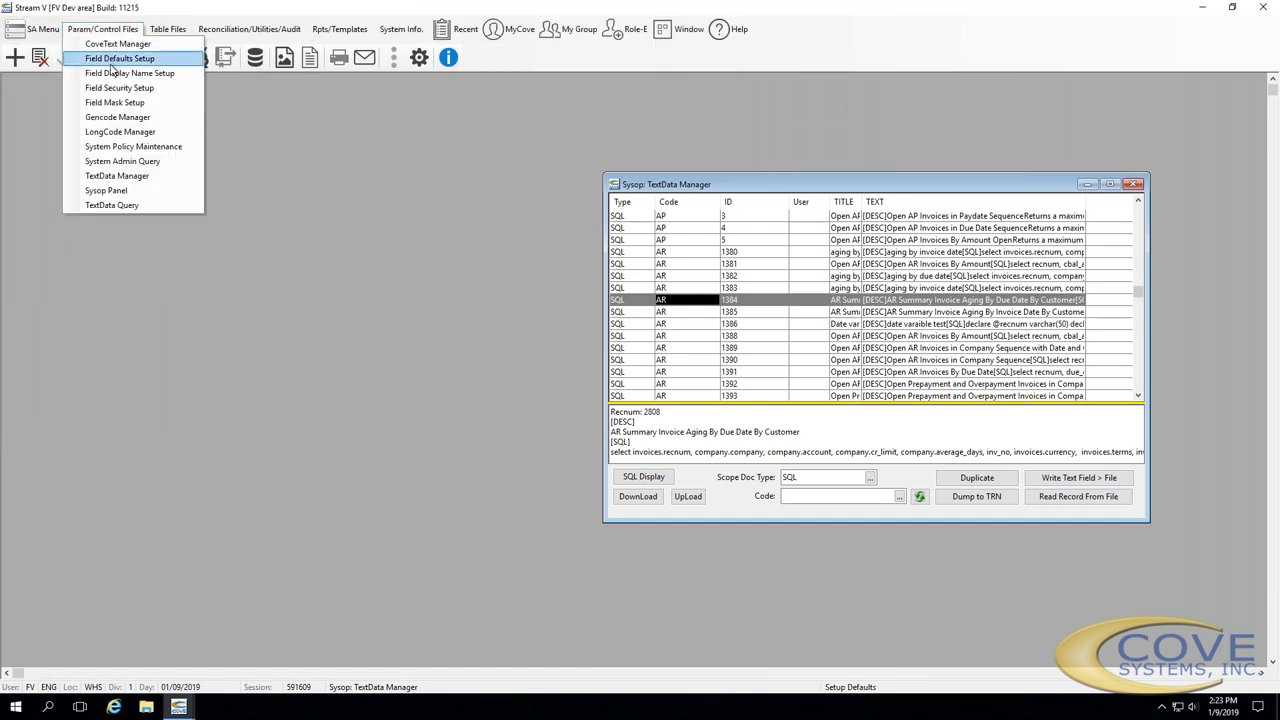
pyautogui.click(114, 60)
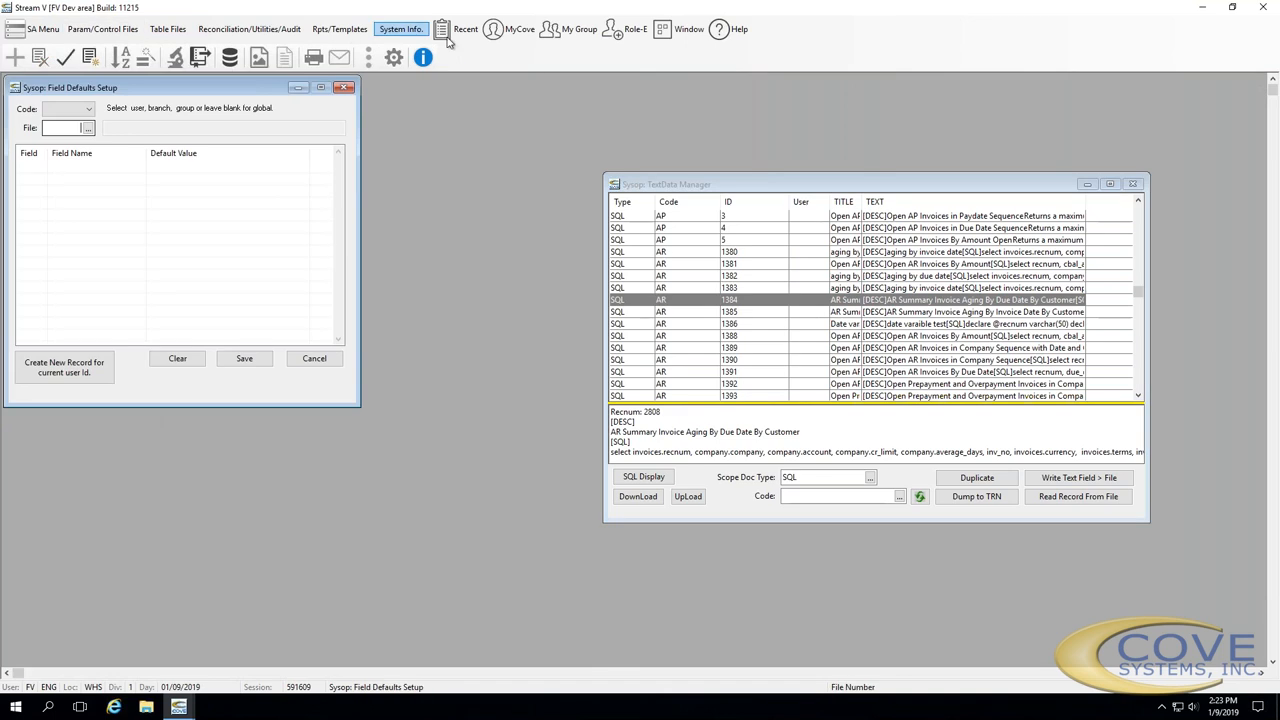
# Reopen Customer Management and view the prefilled fields of a new customer record, closing its Customer Detail window
pyautogui.click(508, 29)
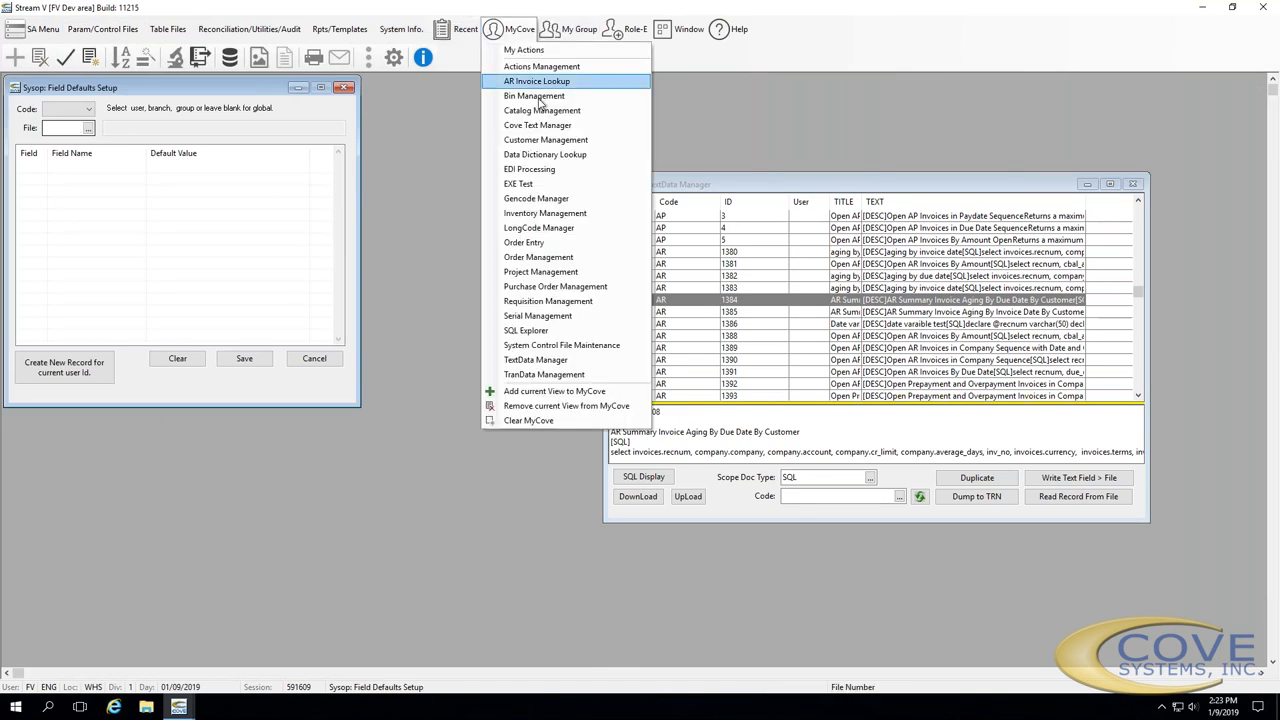
pyautogui.click(515, 185)
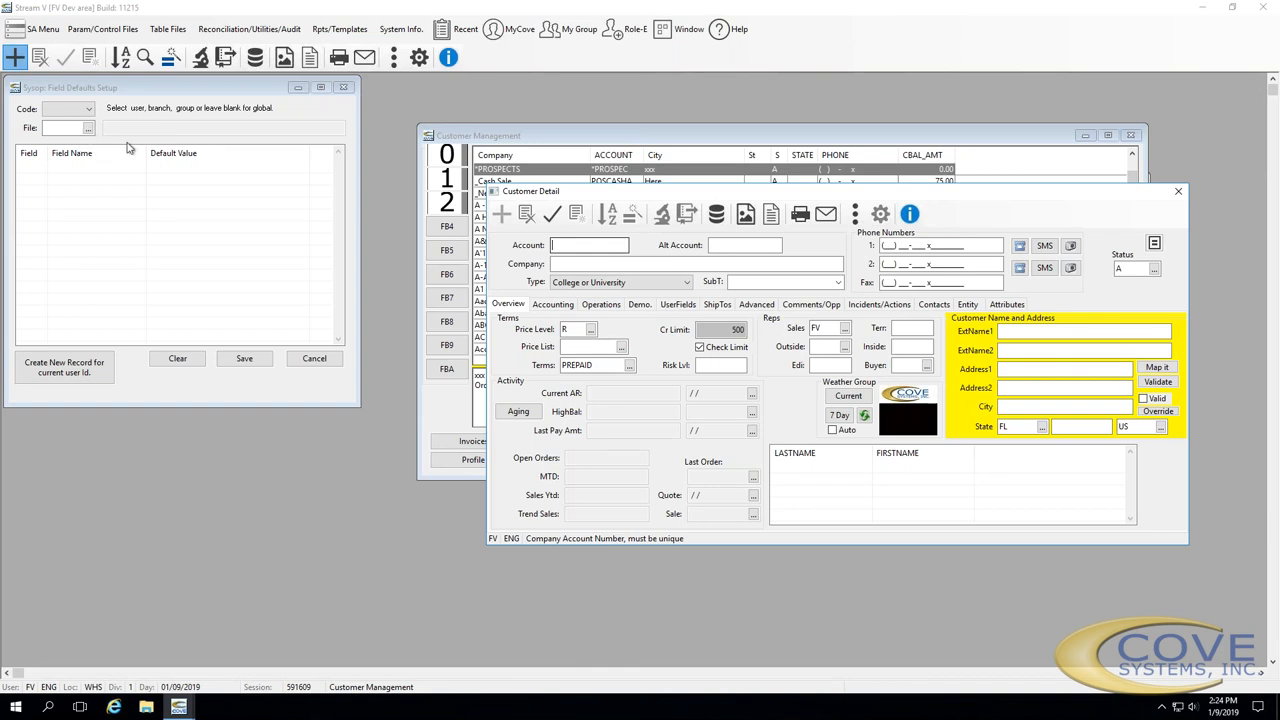
pyautogui.click(1178, 190)
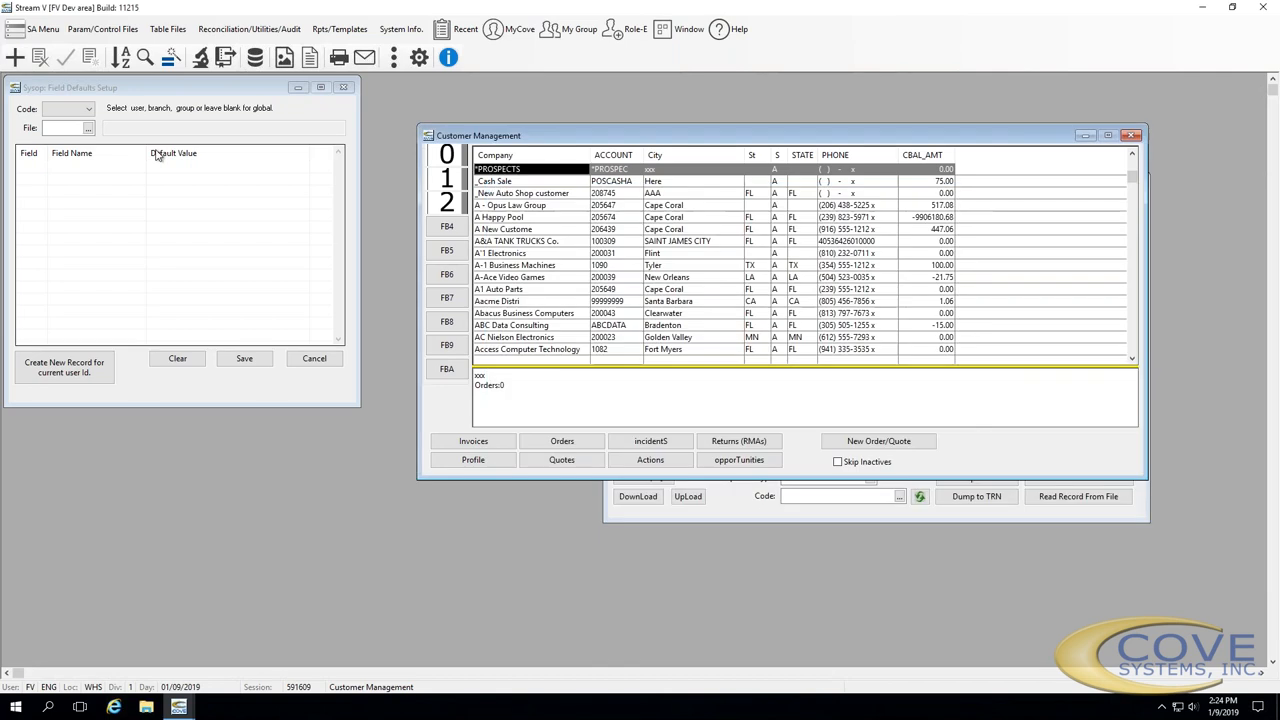
# Load file 54, Company, into Field Defaults Setup
pyautogui.click(88, 128)
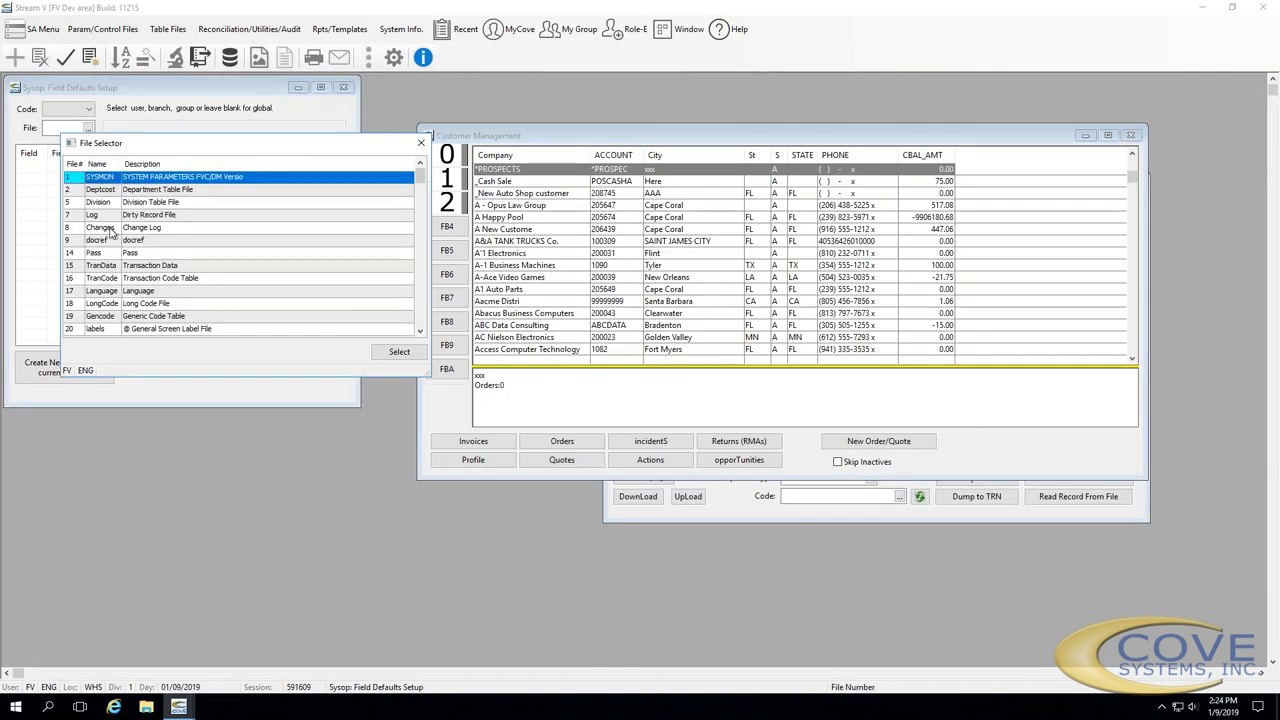
pyautogui.scroll(-10, 112, 232)
pyautogui.scroll(6, 112, 232)
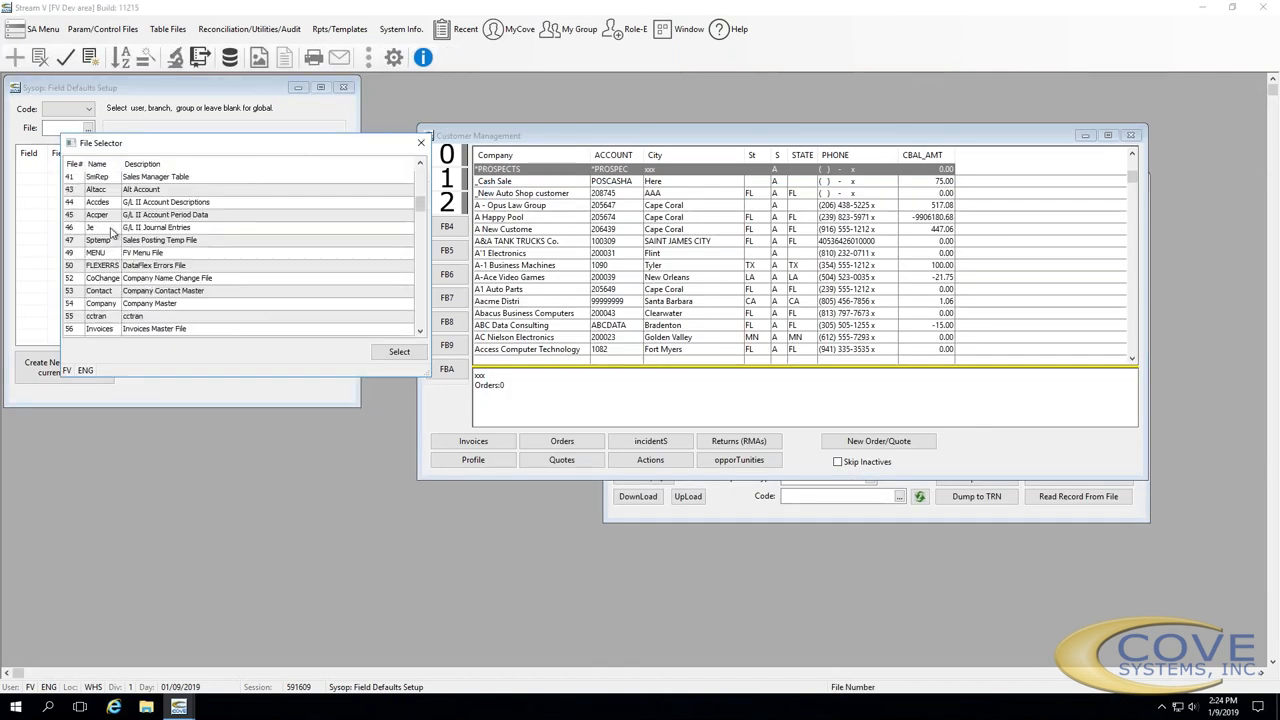
pyautogui.click(100, 308)
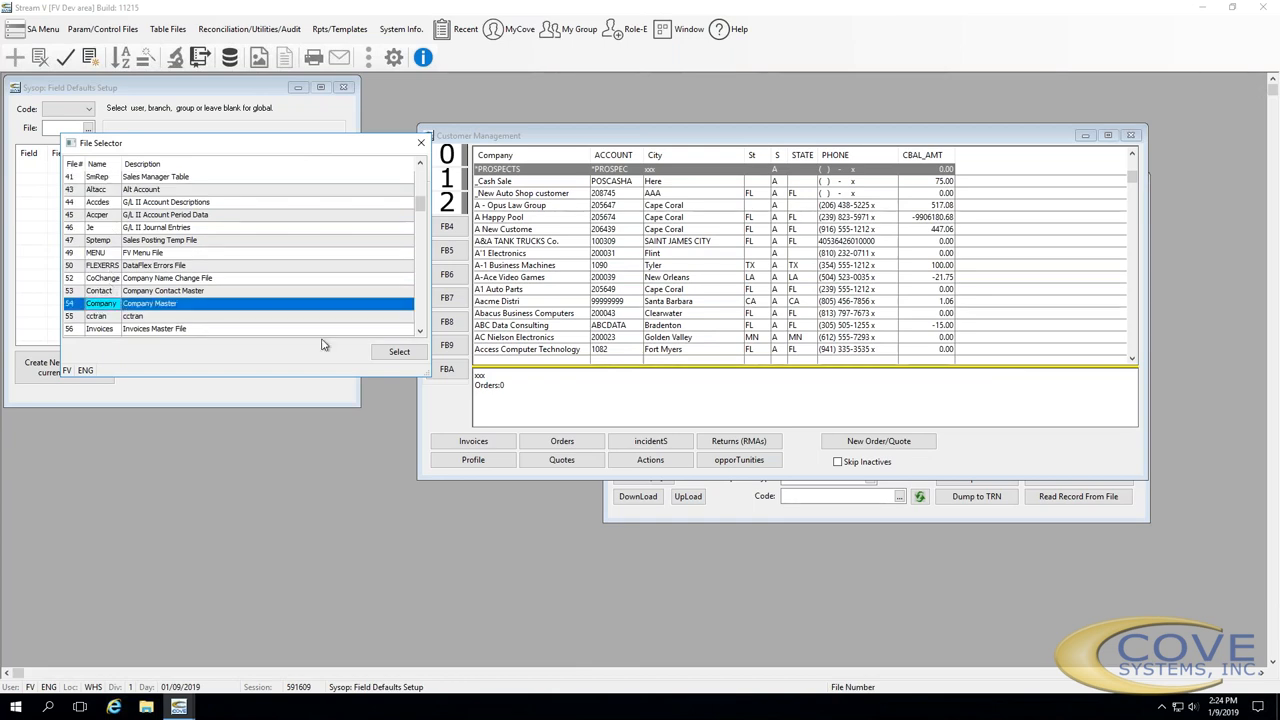
pyautogui.click(393, 352)
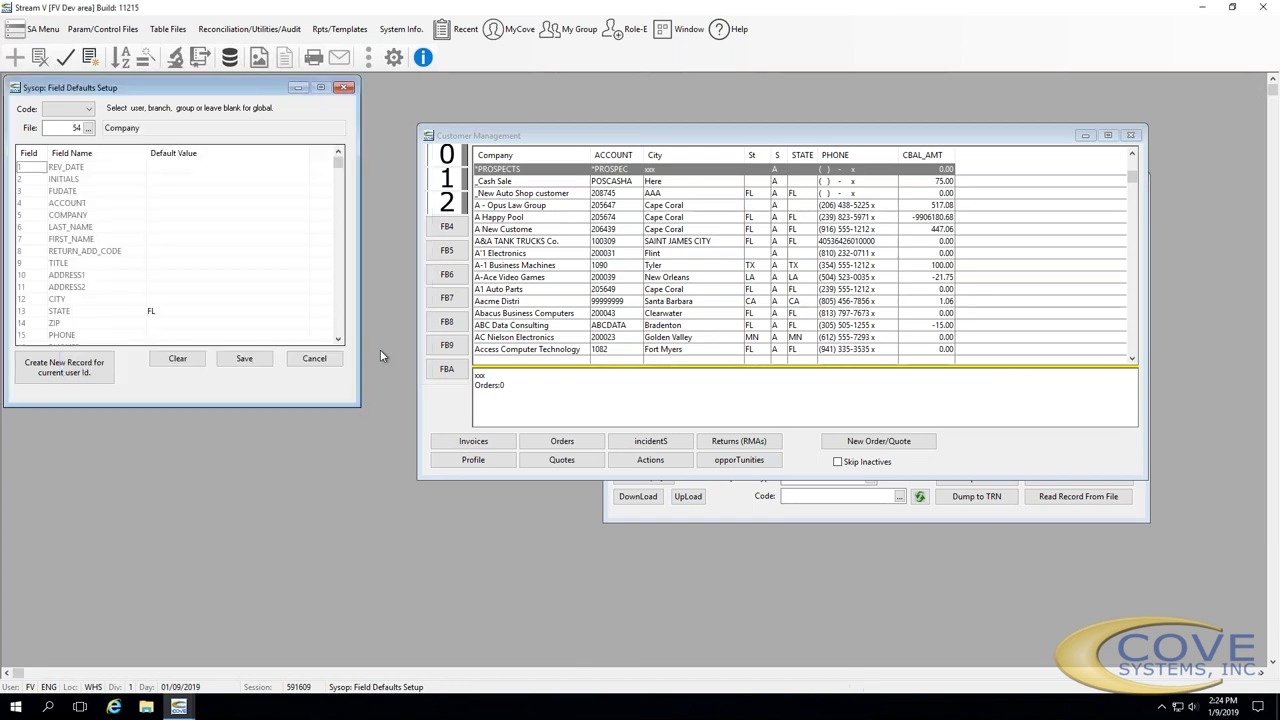
# Browse the Company file's field default values from STATE down to SOURCE
pyautogui.click(210, 242)
pyautogui.click(167, 314)
pyautogui.press('Down')
pyautogui.press('Down')
pyautogui.press('Down')
pyautogui.press('Down')
pyautogui.press('Down')
pyautogui.press('Down')
pyautogui.press('Down')
pyautogui.press('Down')
pyautogui.press('Down')
pyautogui.press('Down')
pyautogui.press('Down')
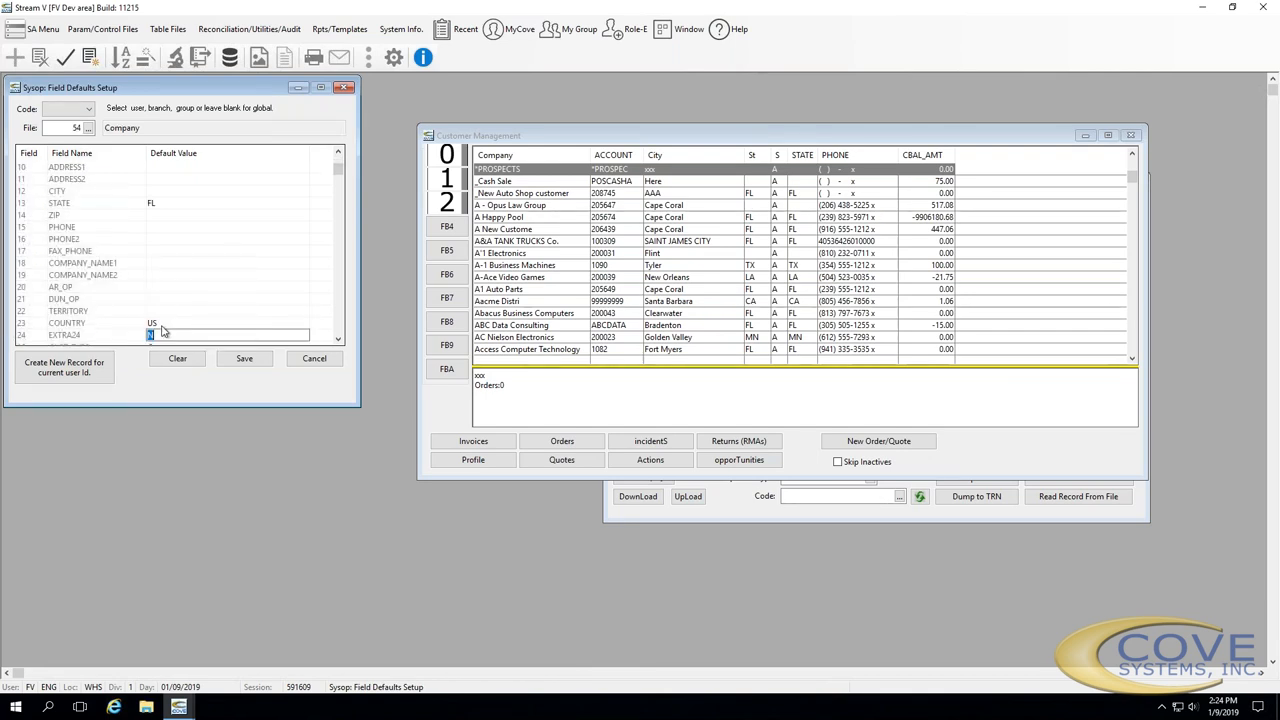
pyautogui.press('Down')
pyautogui.press('Down')
pyautogui.press('Down')
pyautogui.press('Down')
pyautogui.press('Down')
pyautogui.press('Down')
pyautogui.press('Down')
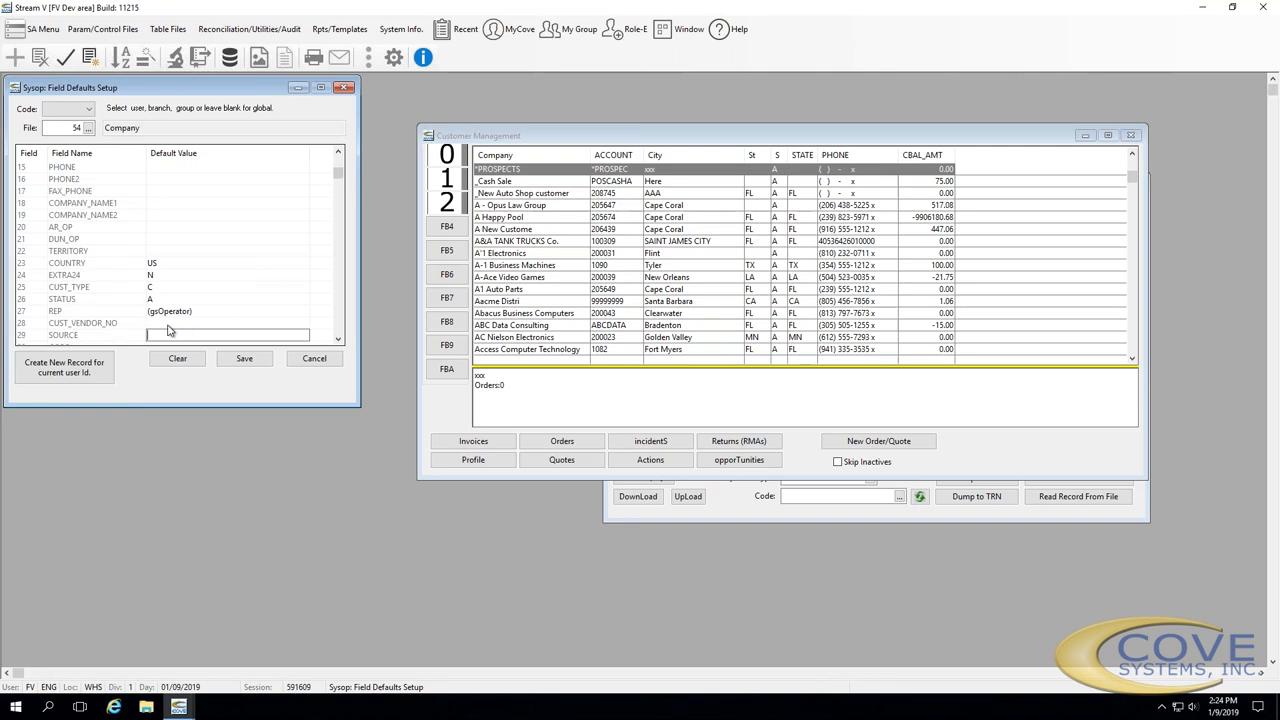
# Inspect the default values of the CUST_TYPE and REP fields in the Company file
pyautogui.click(176, 278)
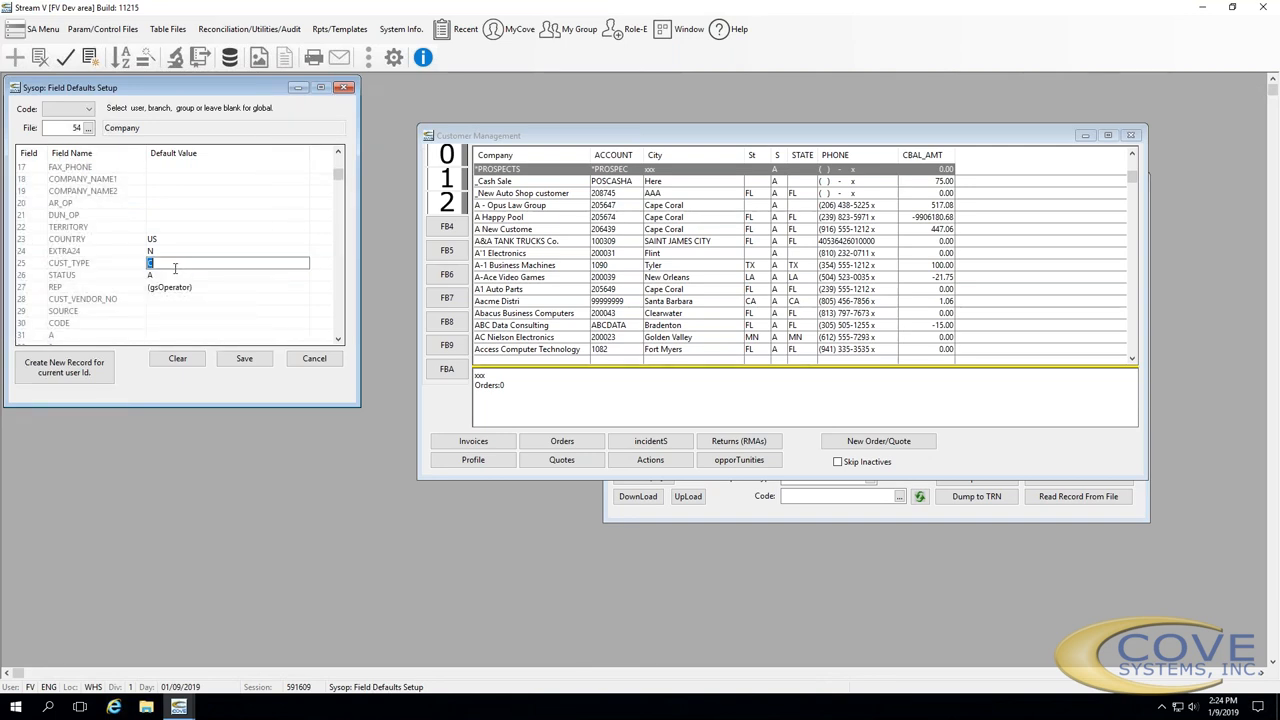
pyautogui.click(209, 290)
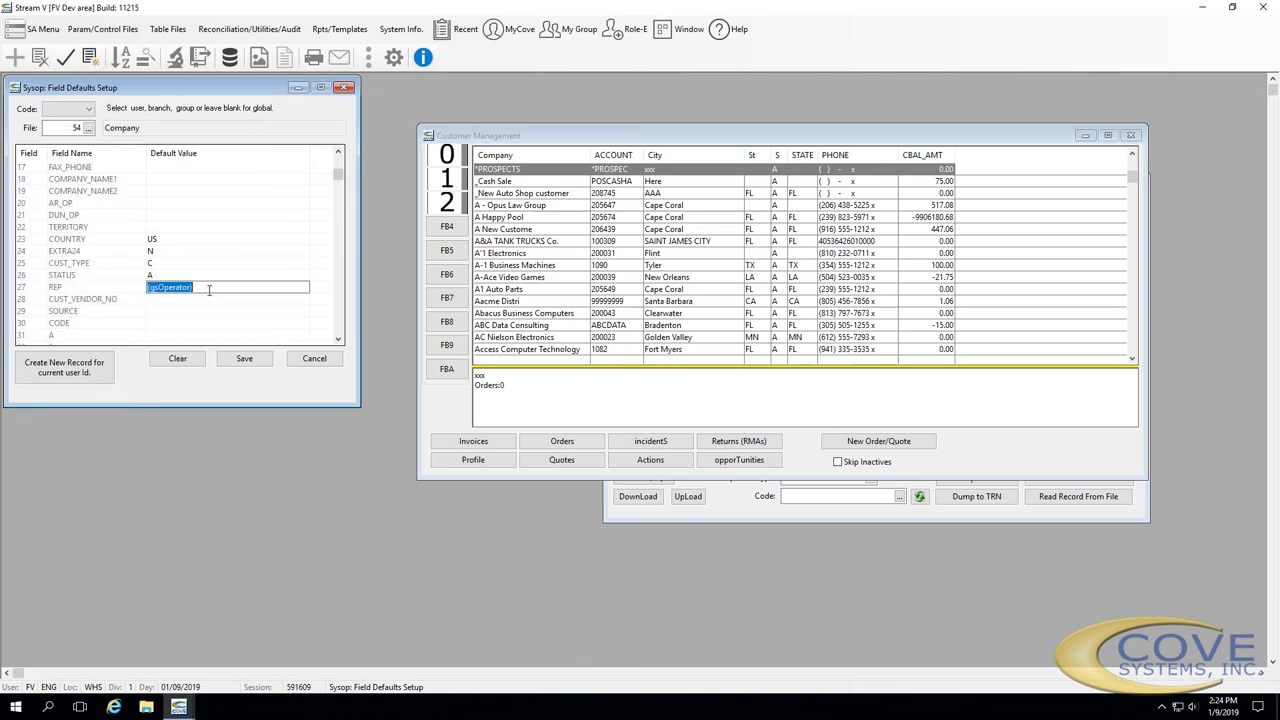
pyautogui.press('Down')
pyautogui.press('Down')
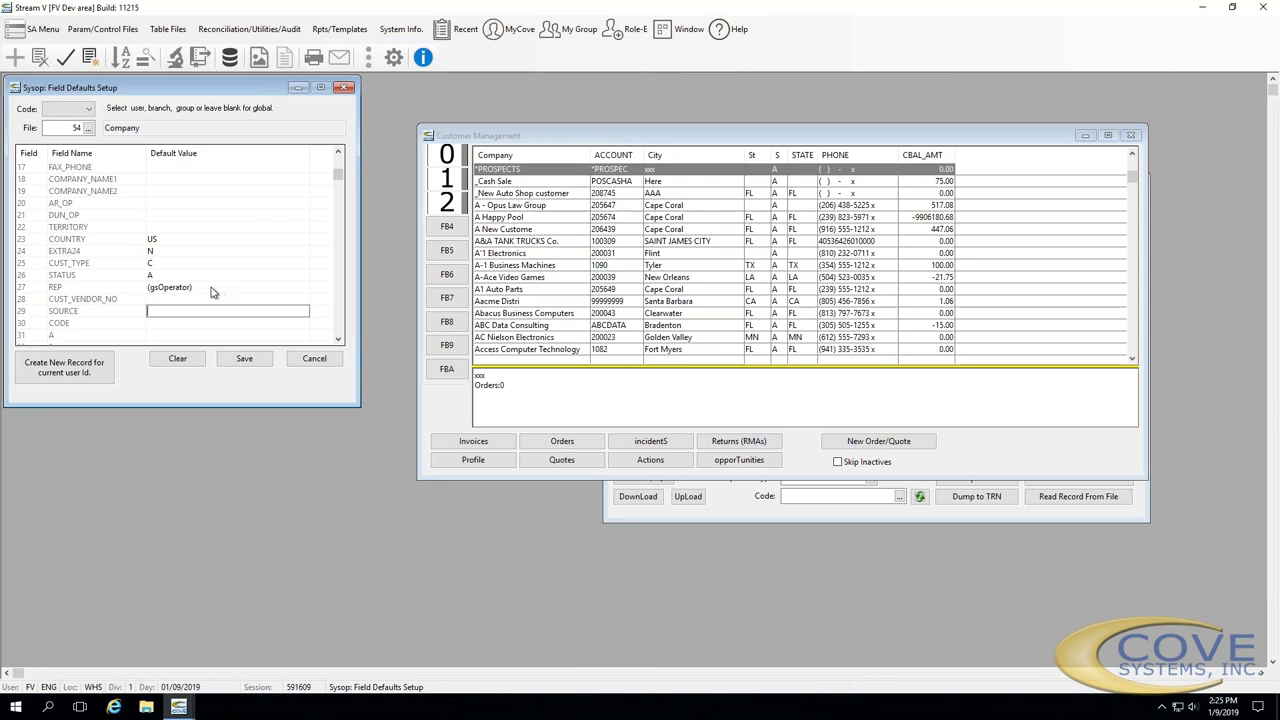
pyautogui.click(195, 289)
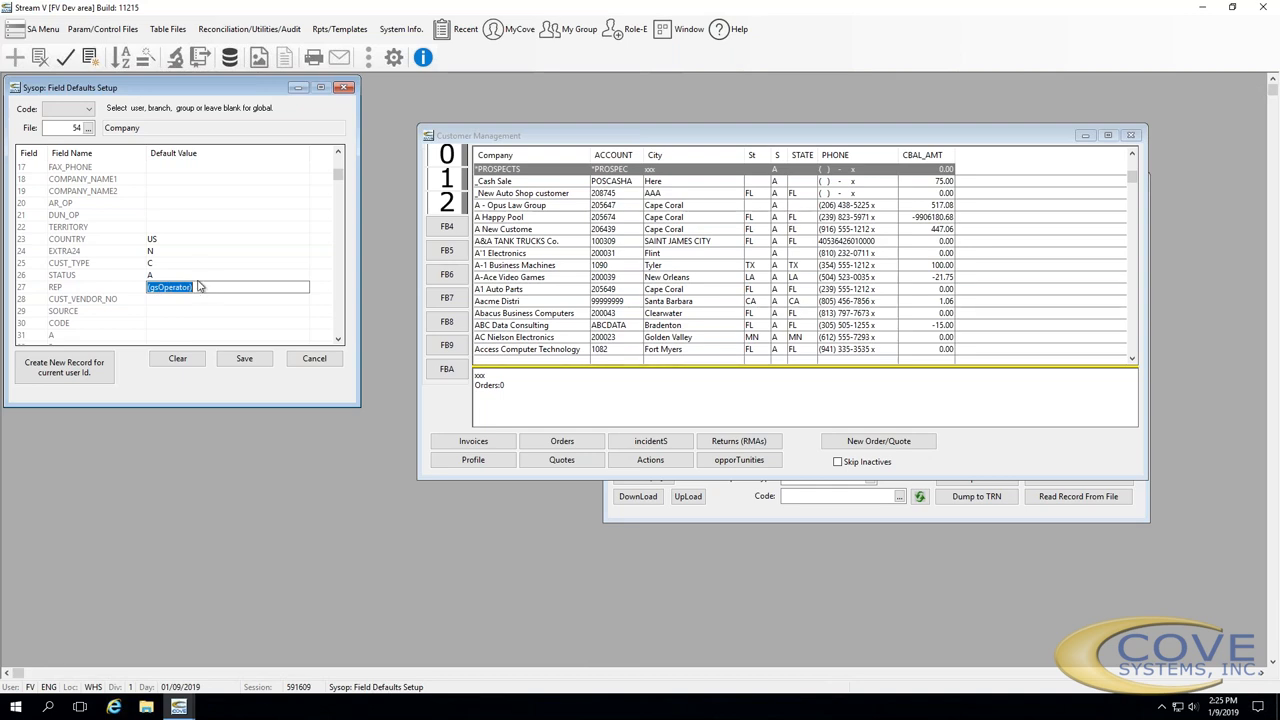
# Shift the Customer Management window up and bring the TextData Manager window to the front
pyautogui.click(544, 130)
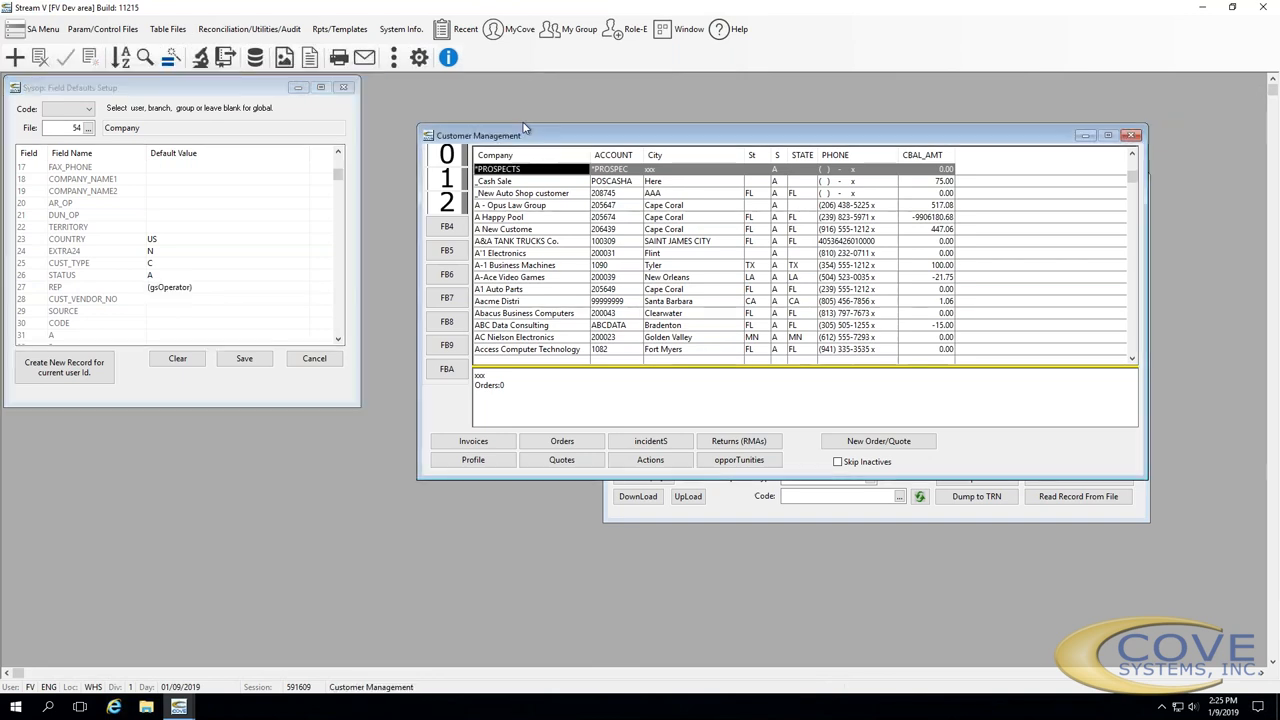
pyautogui.moveTo(510, 128); pyautogui.dragTo(486, 82)
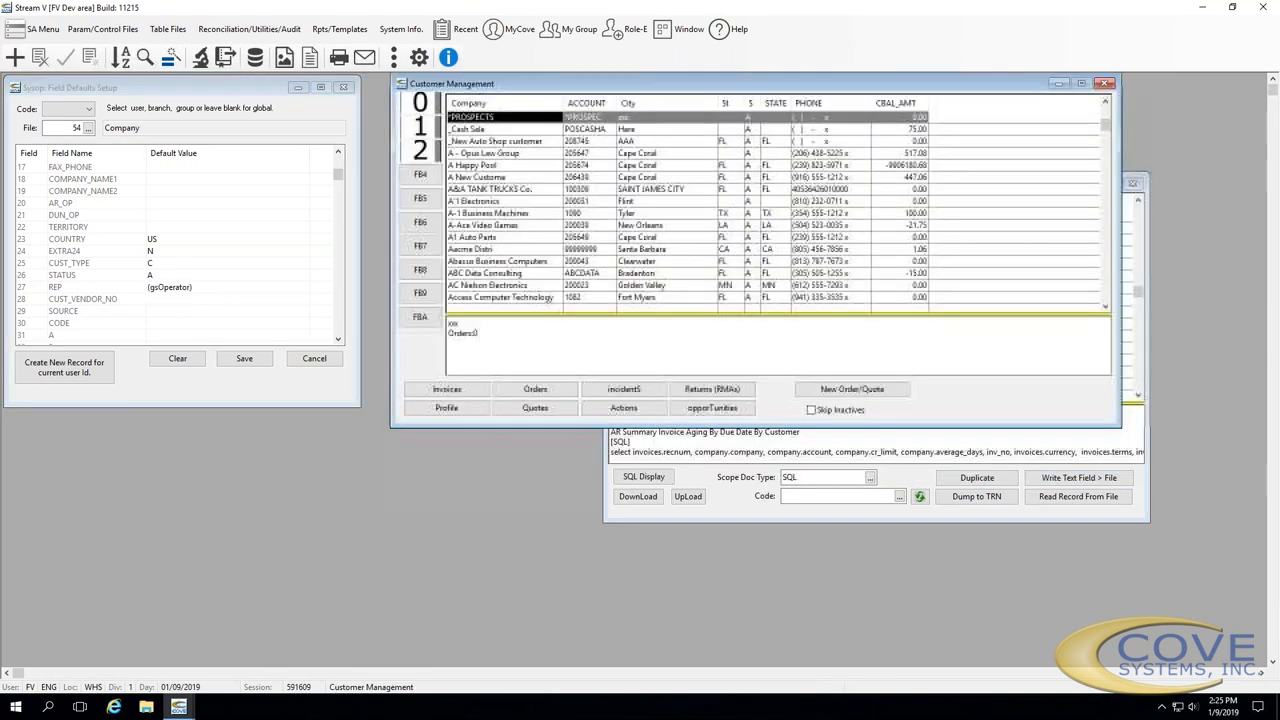
pyautogui.click(745, 506)
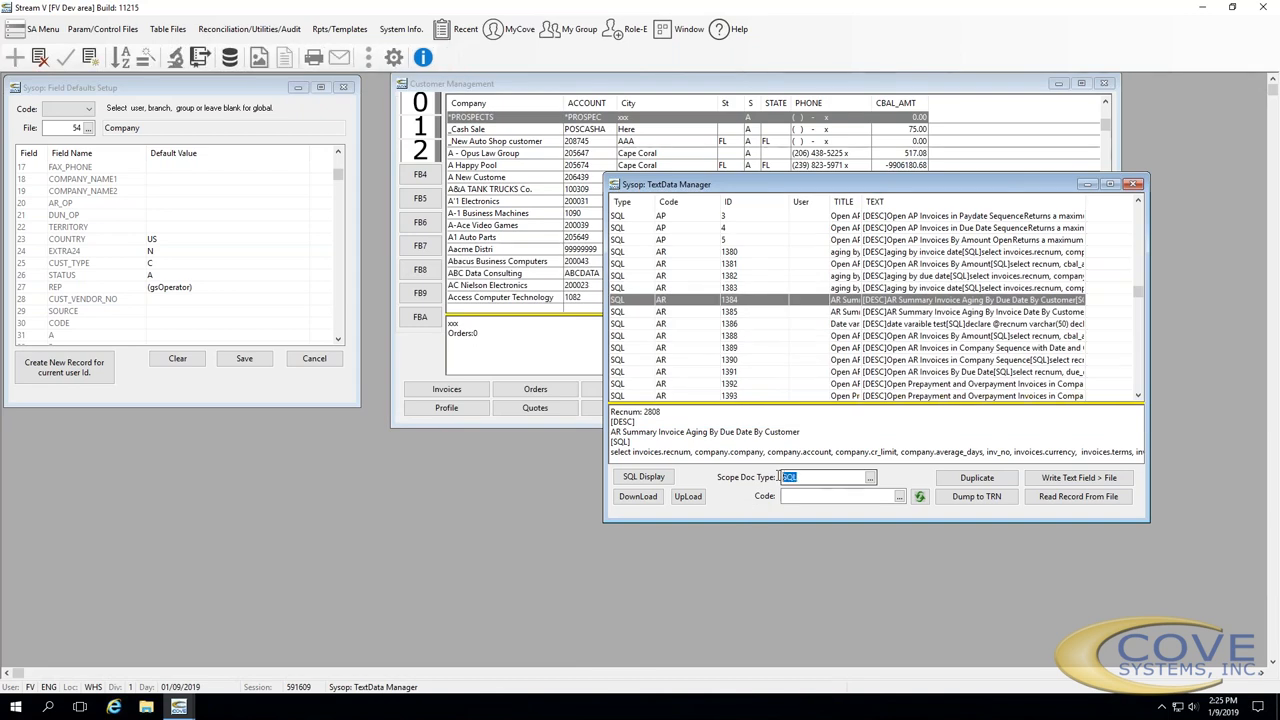
pyautogui.write('S')
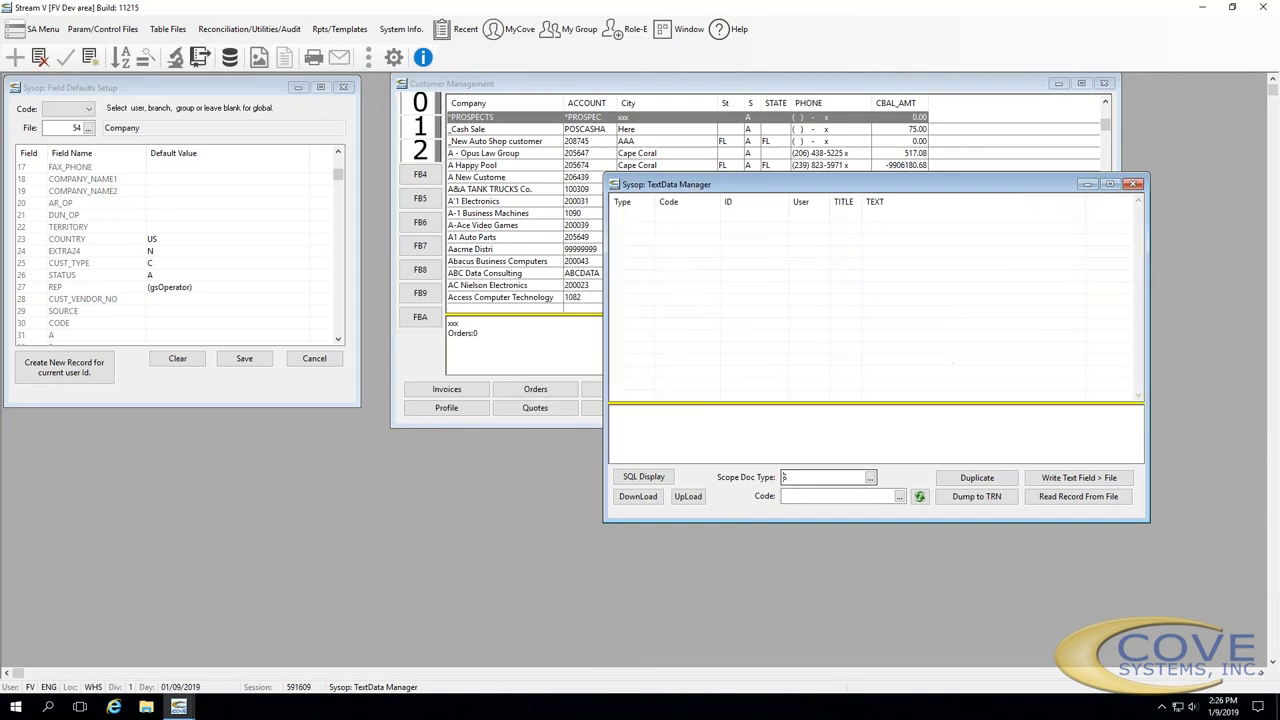
pyautogui.write('DR')
pyautogui.press('Tab')
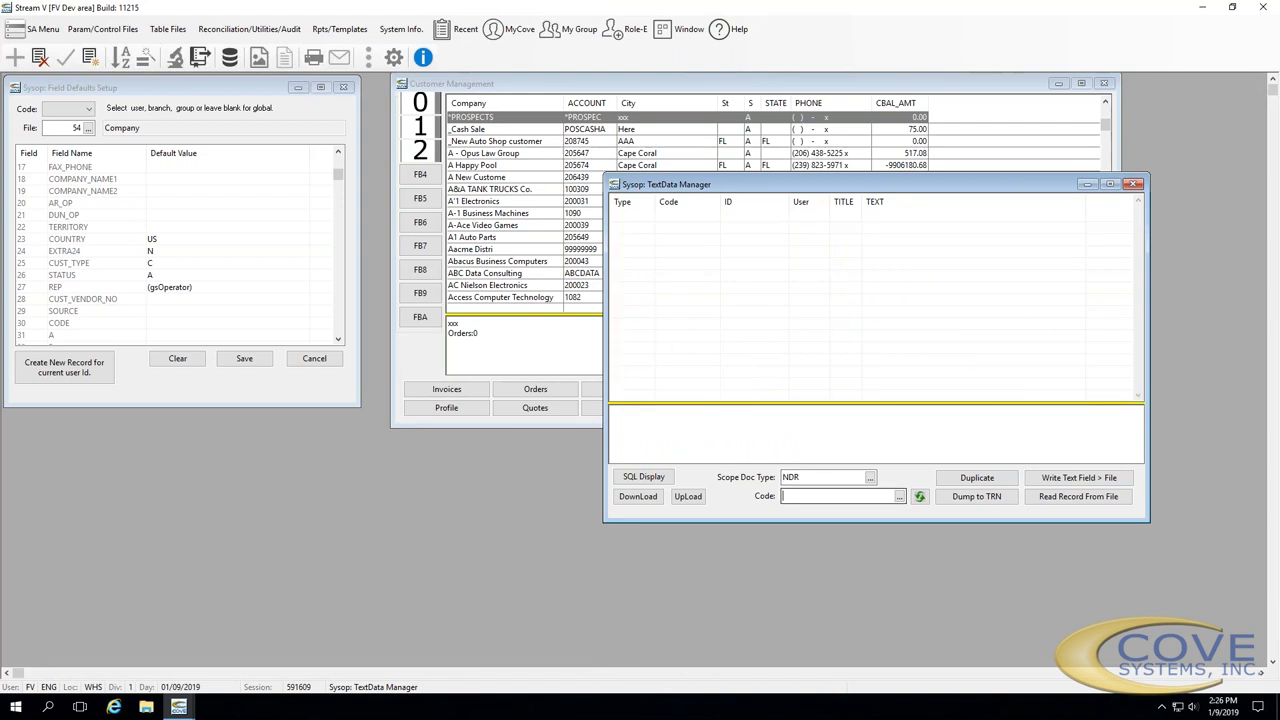
# Scope the TextData Manager records to doc type NRD, chosen from the list of doc types
pyautogui.click(871, 477)
pyautogui.scroll(-8, 828, 251)
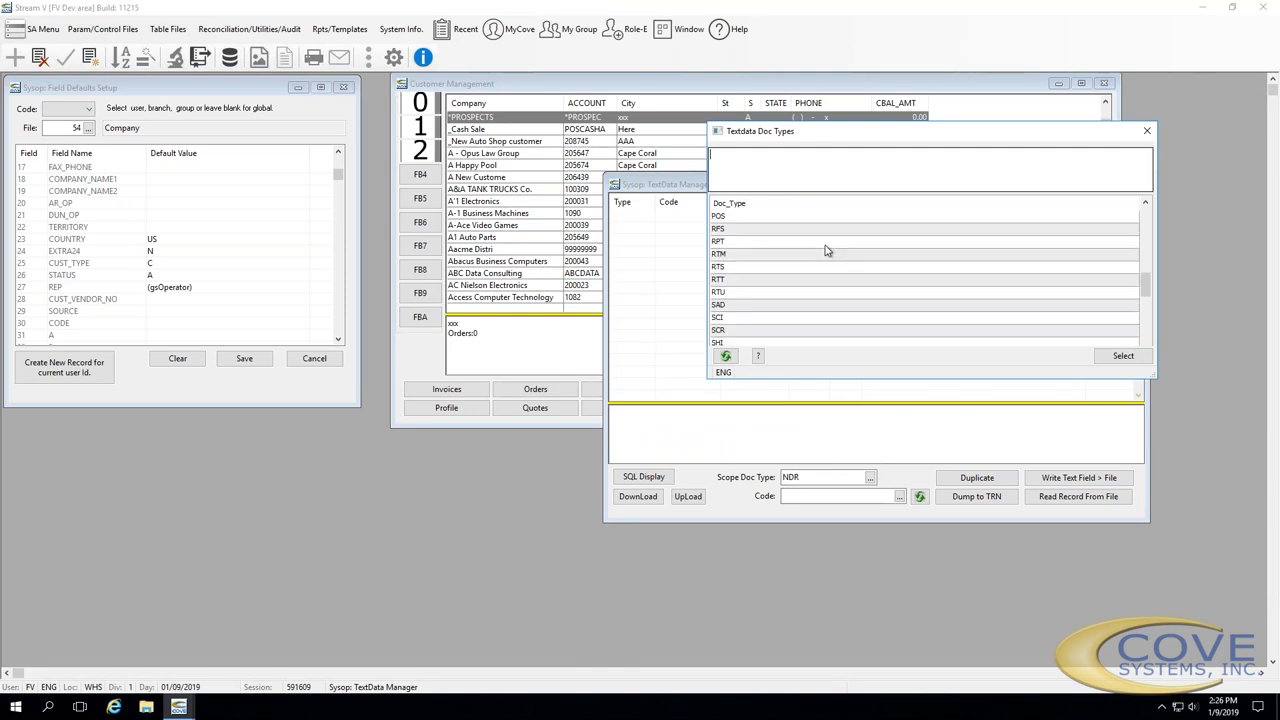
pyautogui.scroll(4, 826, 250)
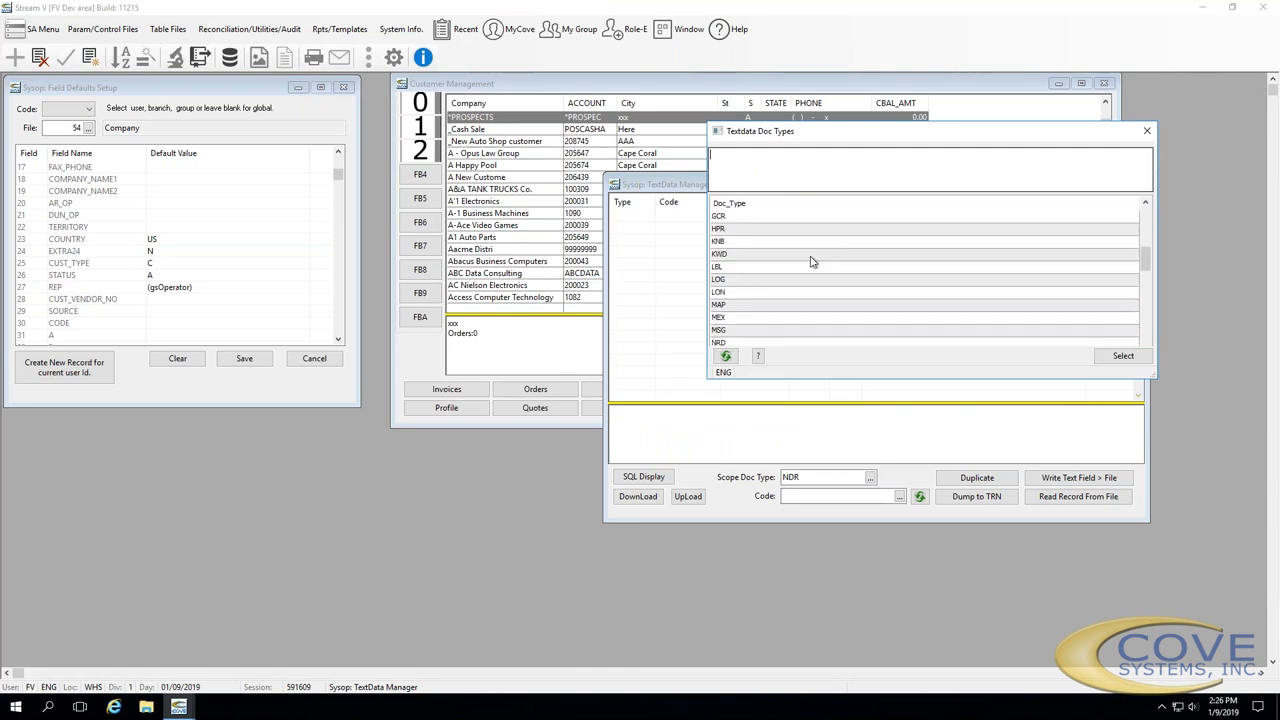
pyautogui.click(742, 343)
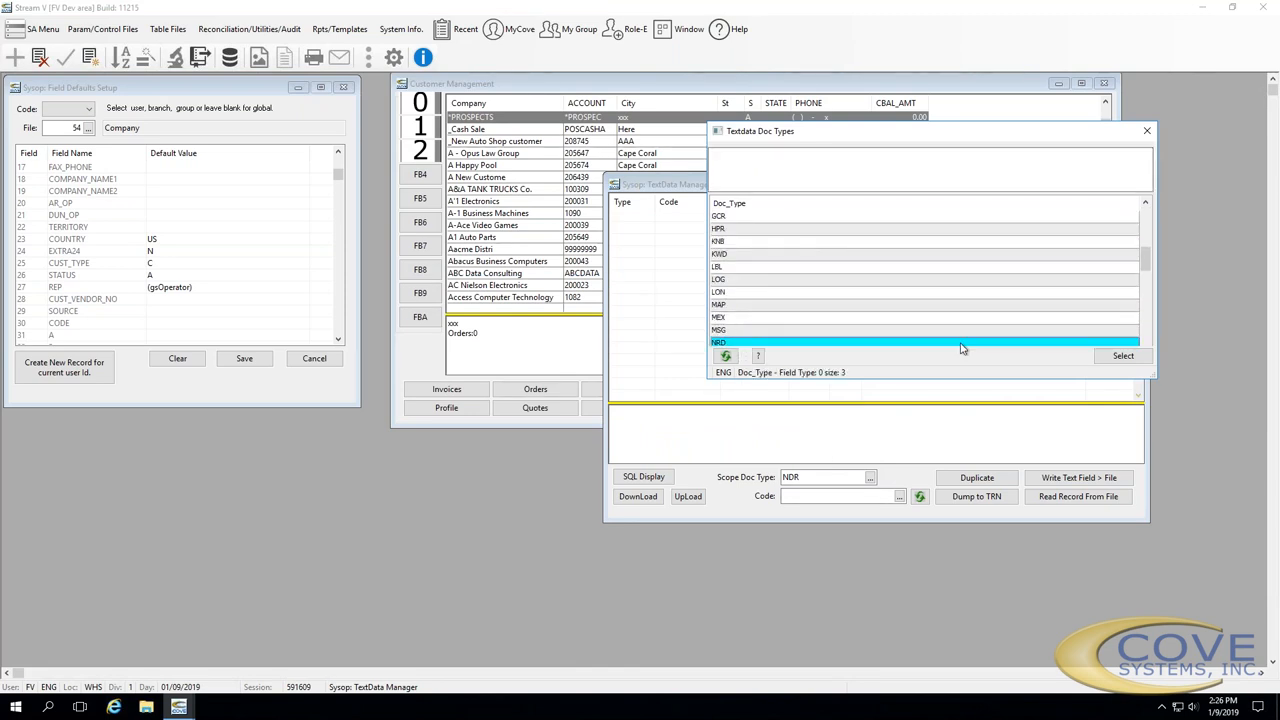
pyautogui.click(1123, 357)
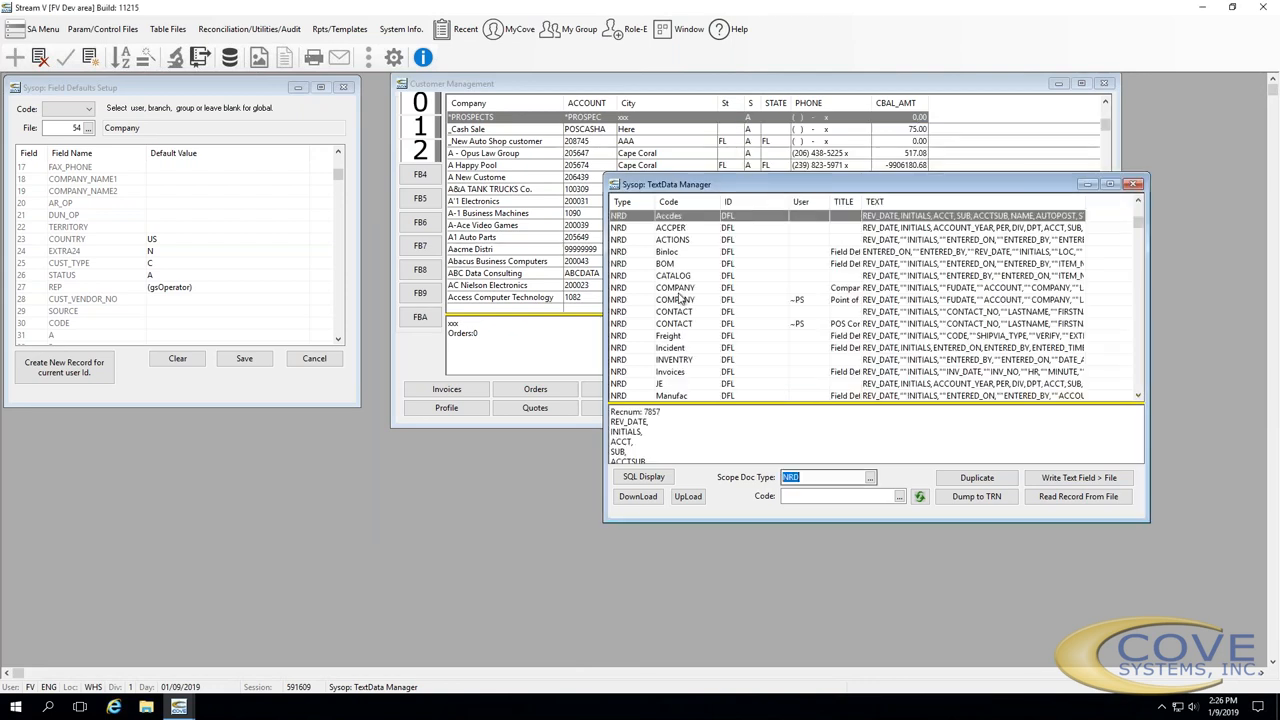
# Open the COMPANY DFL record without a user code, Company Defaults, and examine its default values down past REP
pyautogui.click(820, 288)
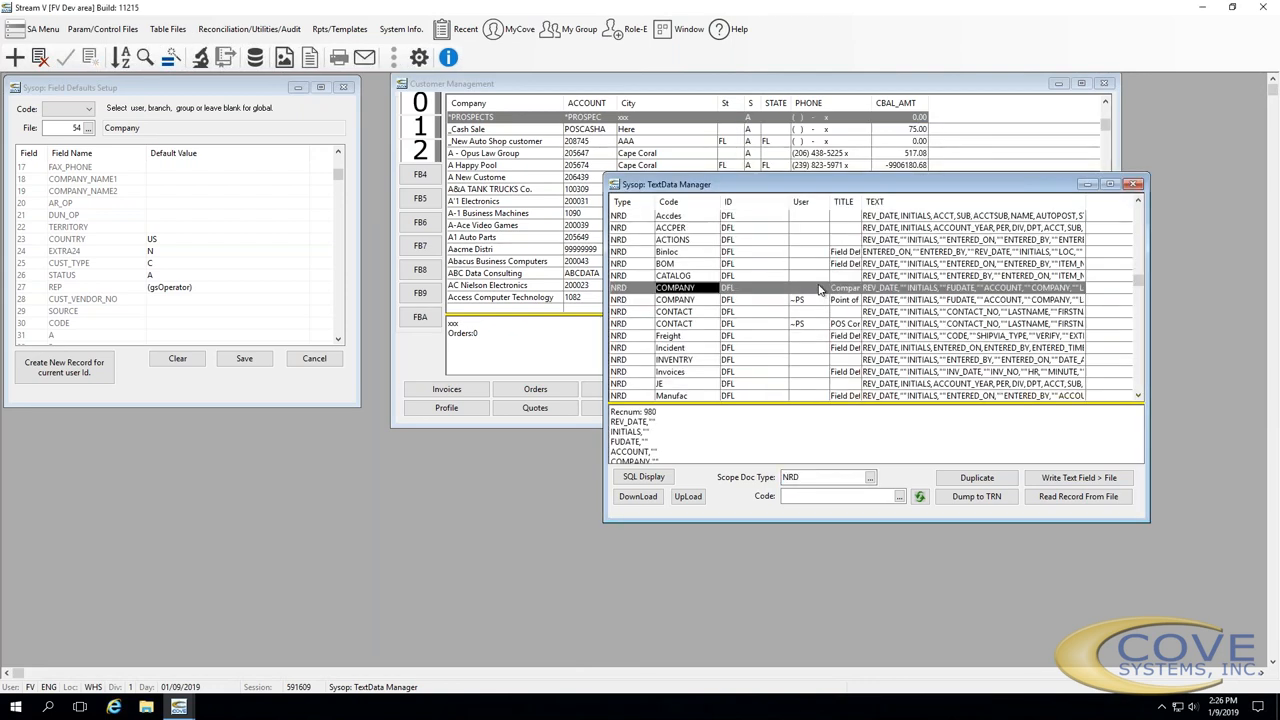
pyautogui.doubleClick(820, 288)
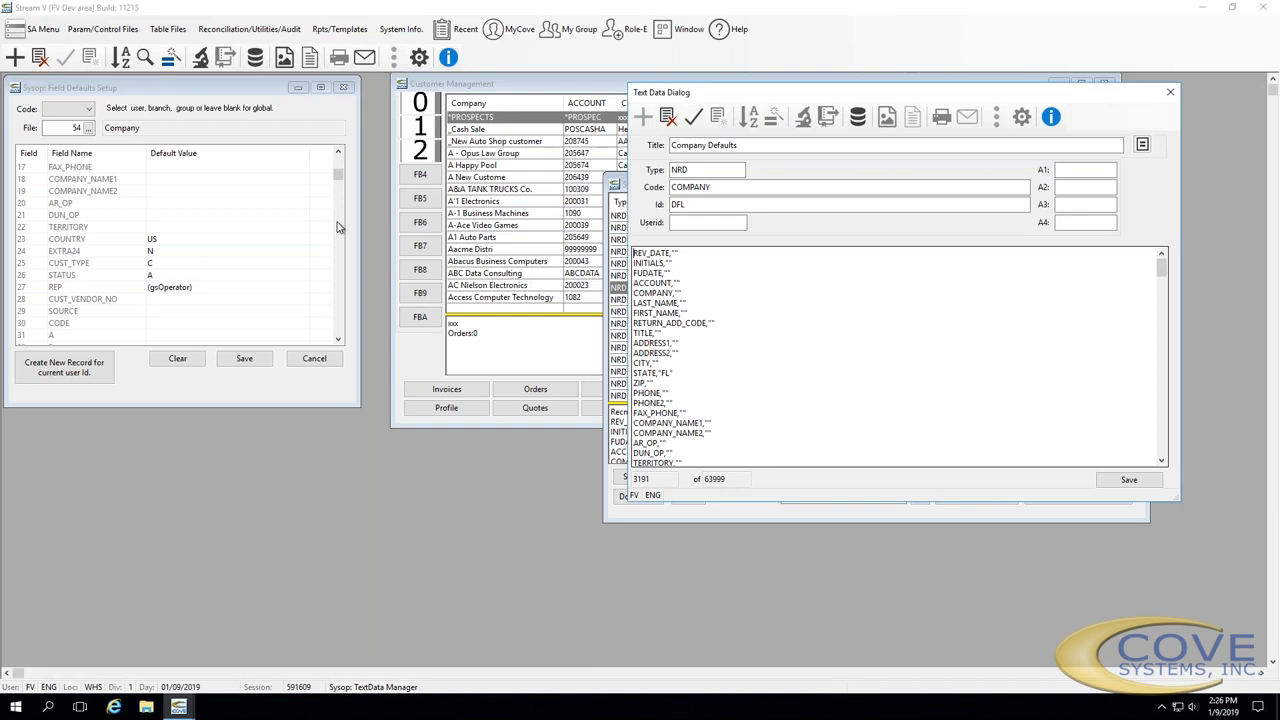
pyautogui.scroll(-3, 730, 350)
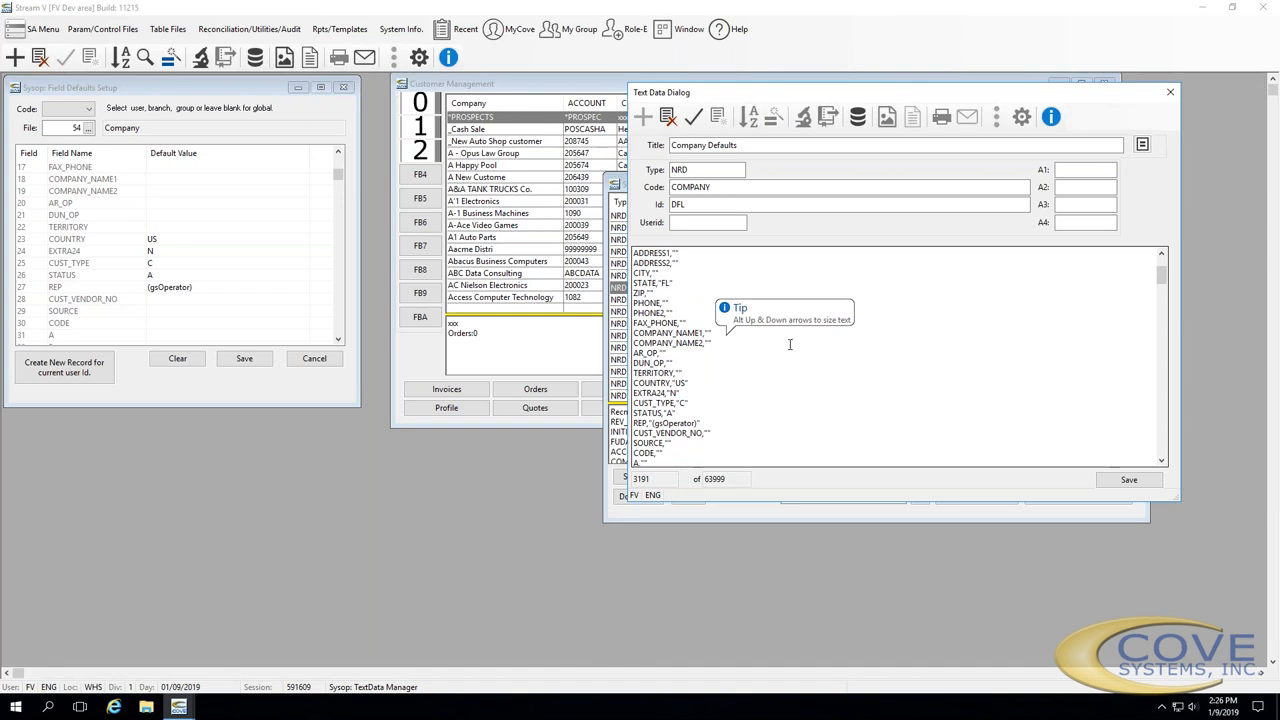
# Close the Company Defaults text record, abandoning changes, and examine the Company file's field defaults down through DISC
pyautogui.press('Escape')
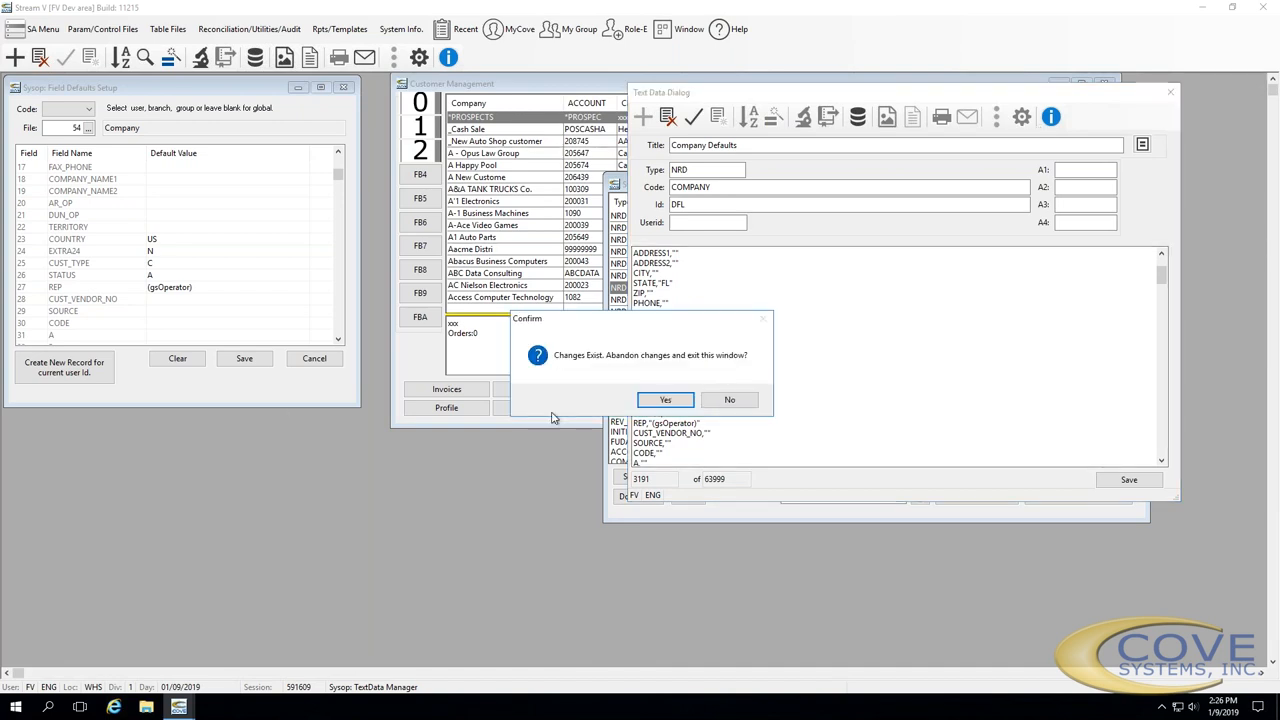
pyautogui.click(666, 400)
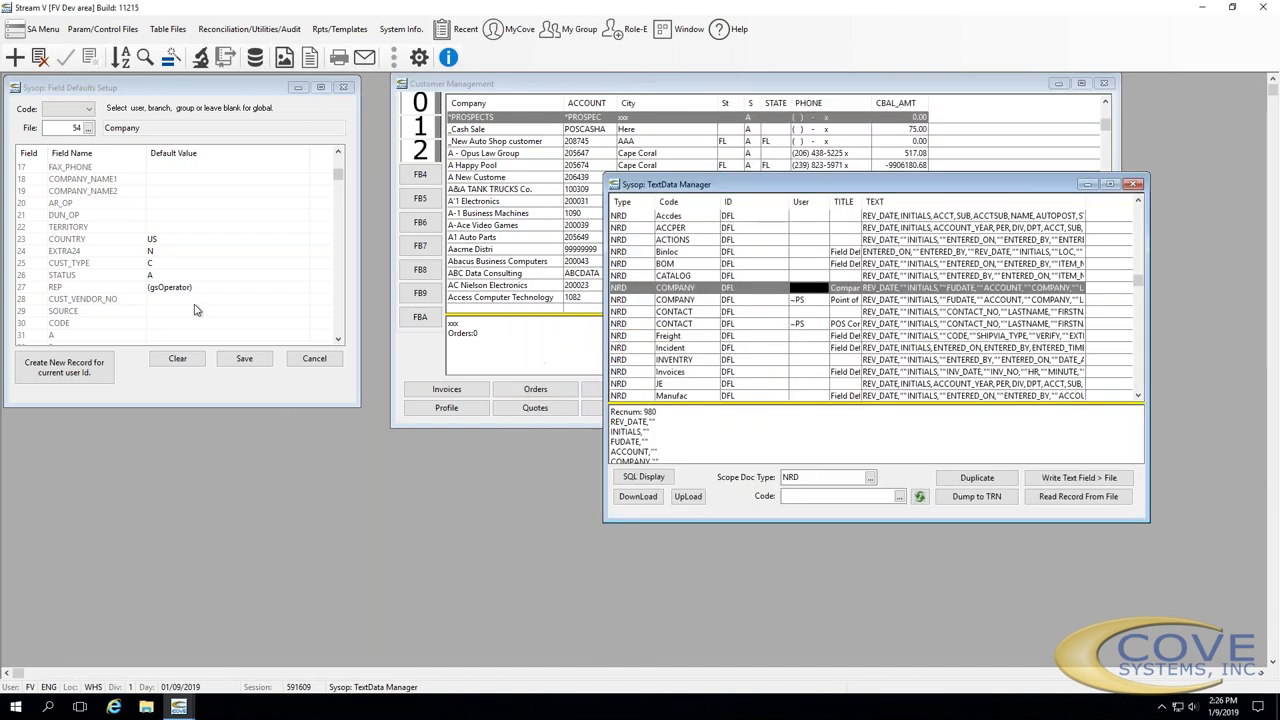
pyautogui.click(155, 255)
pyautogui.press('Down')
pyautogui.press('Down')
pyautogui.press('Down')
pyautogui.press('Down')
pyautogui.press('Down')
pyautogui.press('Down')
pyautogui.press('Down')
pyautogui.press('Down')
pyautogui.press('Down')
pyautogui.press('Down')
pyautogui.press('Down')
pyautogui.press('Down')
pyautogui.press('Down')
pyautogui.press('Down')
pyautogui.press('Down')
pyautogui.press('Down')
pyautogui.press('Down')
pyautogui.press('Down')
pyautogui.press('Down')
pyautogui.press('Down')
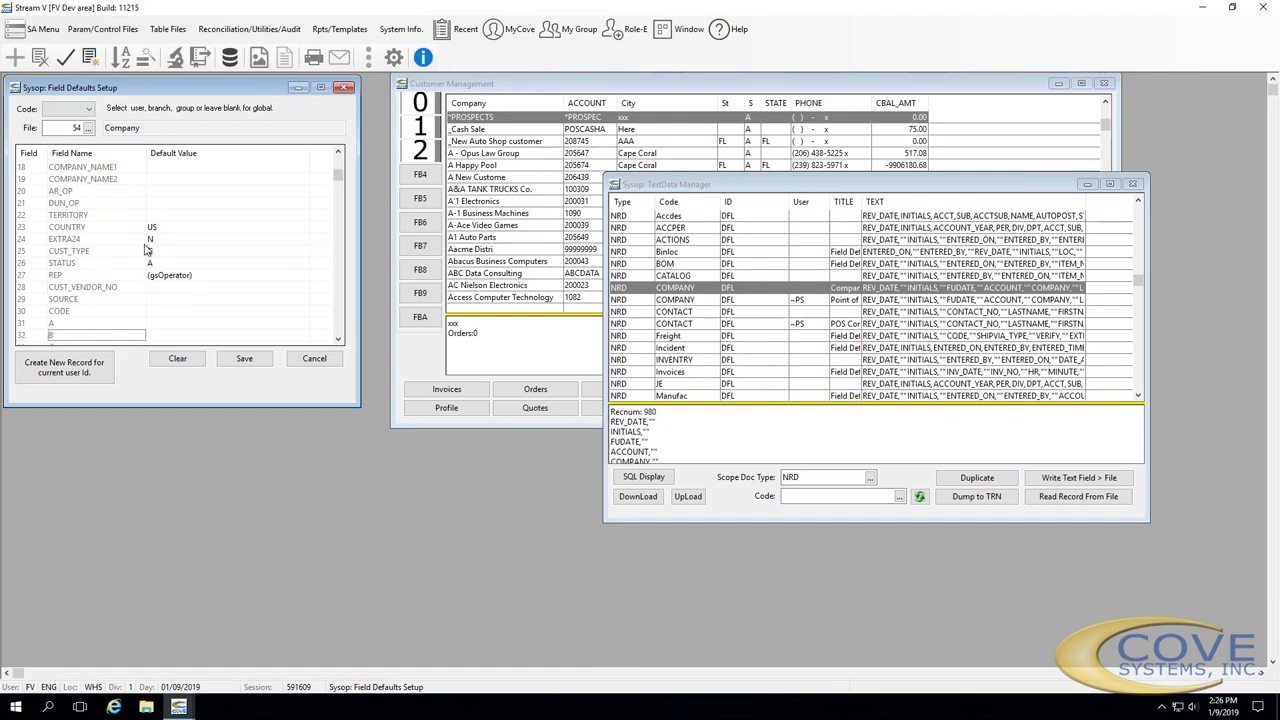
pyautogui.press('Down')
pyautogui.press('Down')
pyautogui.press('Down')
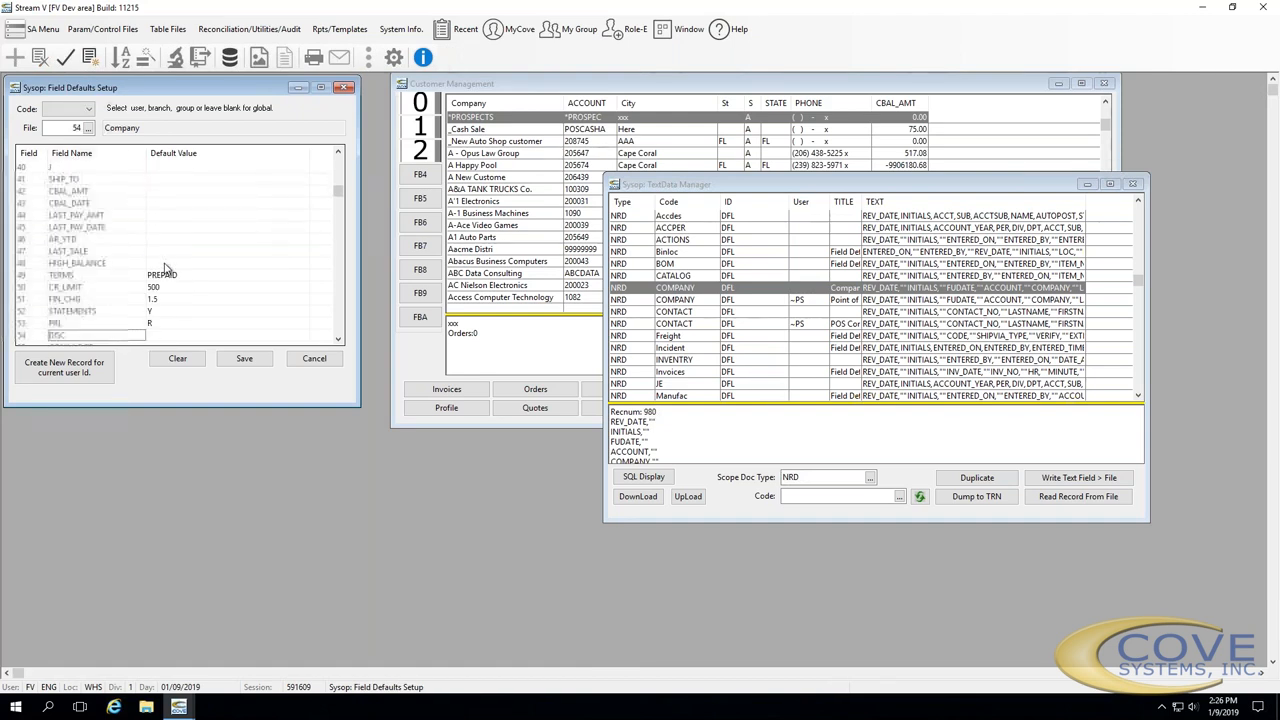
# Inspect the Company file's default values from TERMS down through CUR_SUR_UP in Field Defaults Setup
pyautogui.click(172, 276)
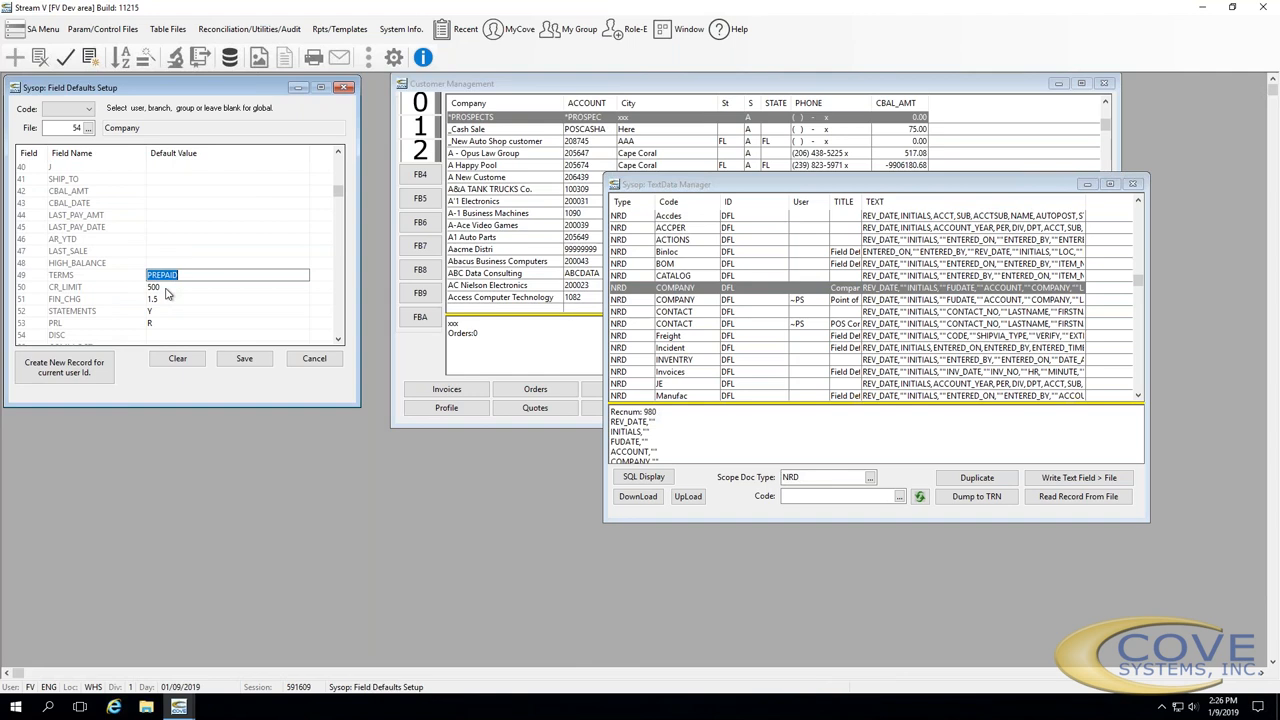
pyautogui.press('Down')
pyautogui.press('Down')
pyautogui.press('Down')
pyautogui.press('Down')
pyautogui.press('Down')
pyautogui.press('Down')
pyautogui.press('Down')
pyautogui.press('Down')
pyautogui.press('Down')
pyautogui.press('Down')
pyautogui.press('Down')
pyautogui.press('Down')
pyautogui.press('Down')
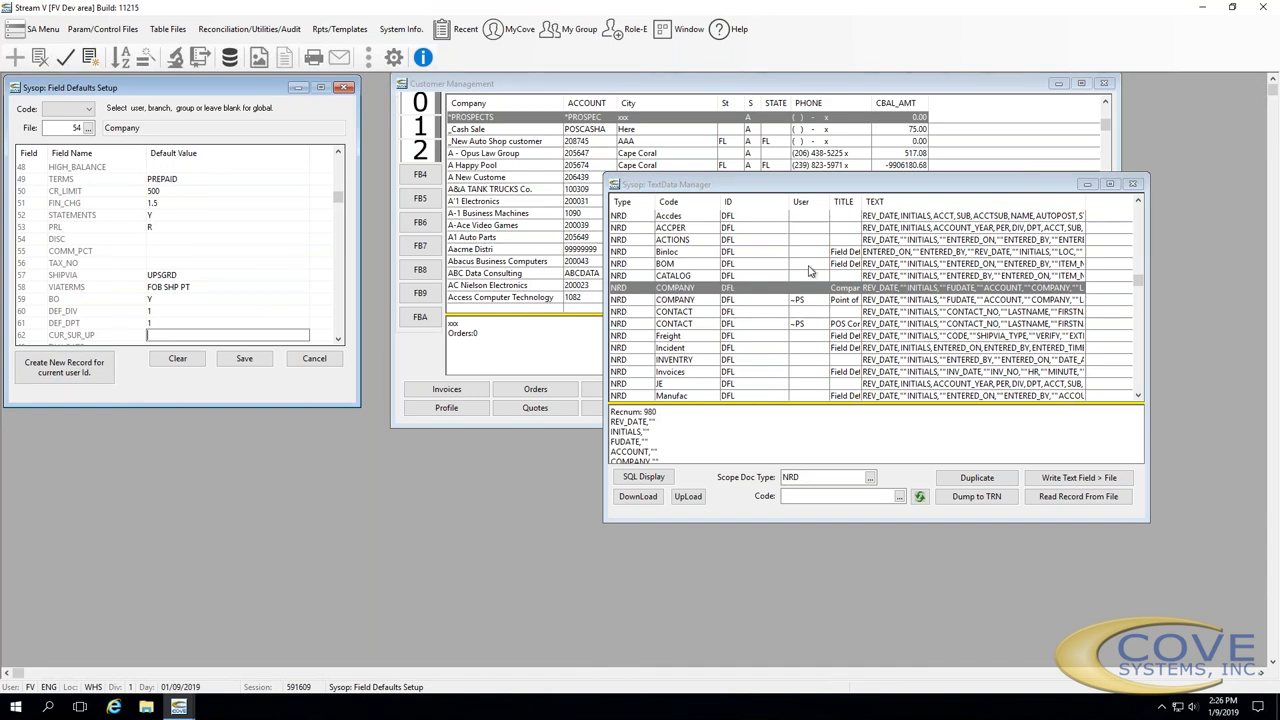
# Widen the TITLE column in the TextData Manager and select the COMPANY DFL record for user ~PS
pyautogui.moveTo(858, 201); pyautogui.dragTo(926, 201)
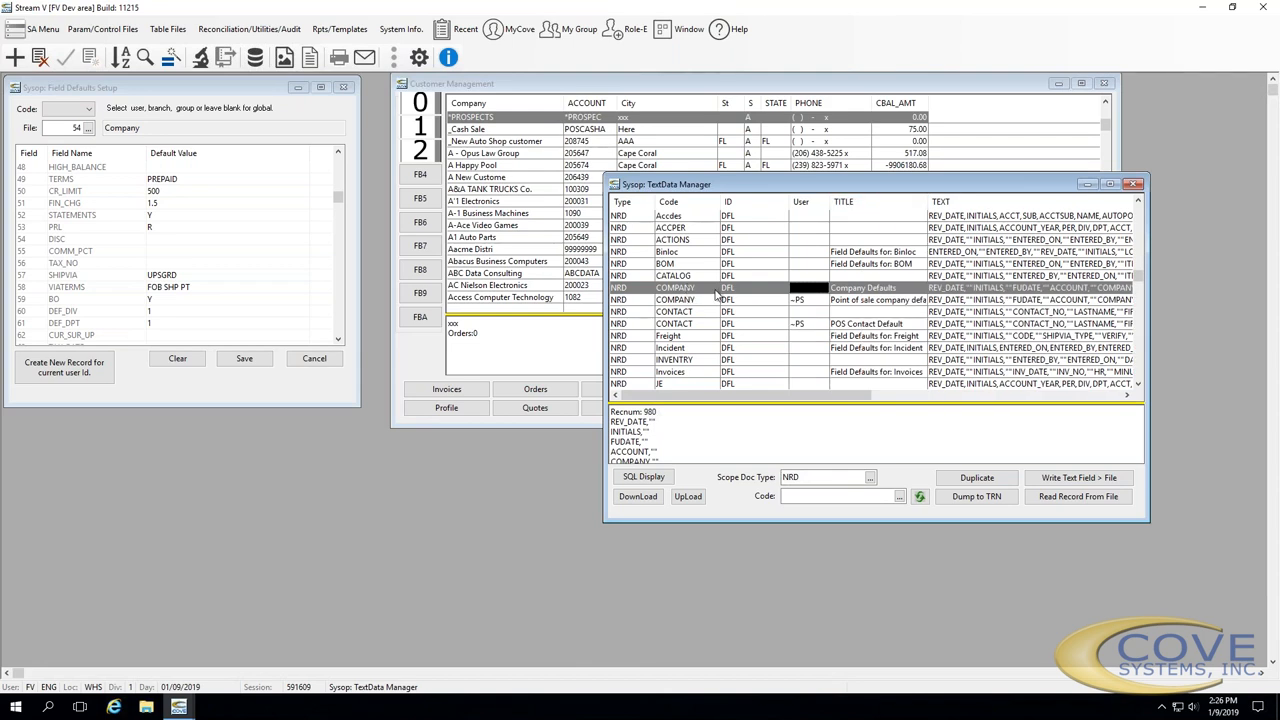
pyautogui.click(855, 289)
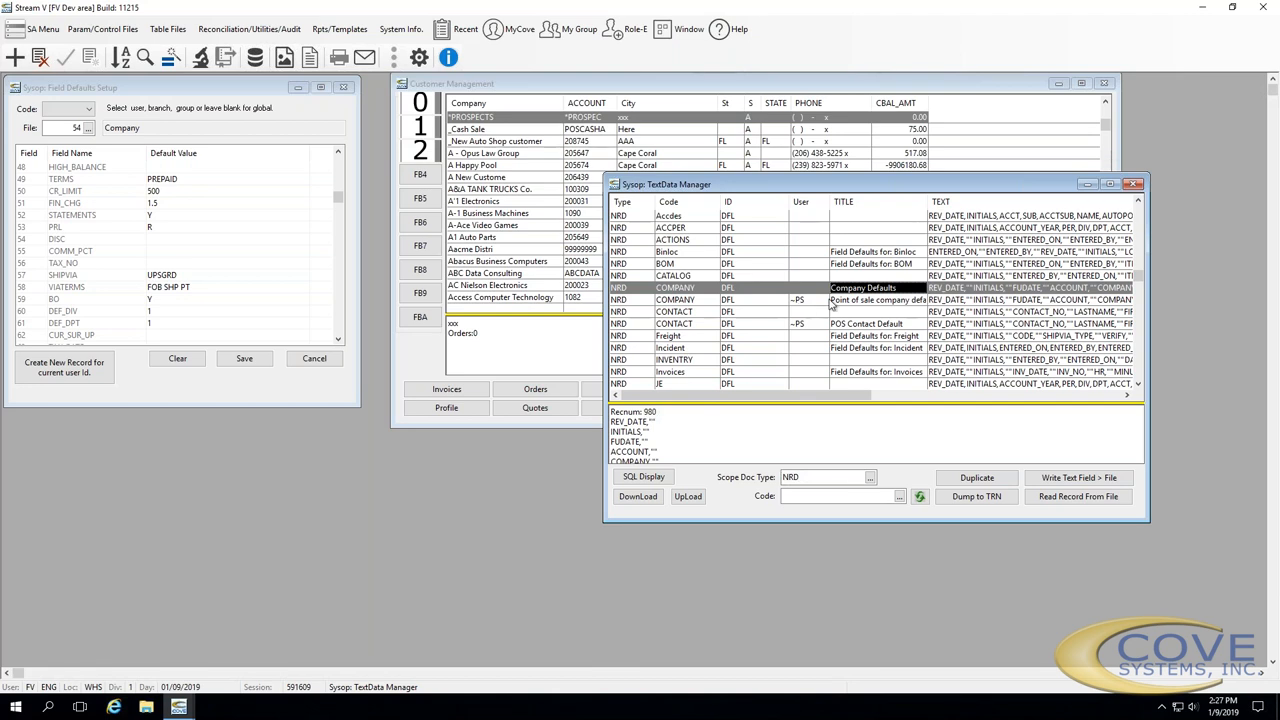
pyautogui.click(799, 301)
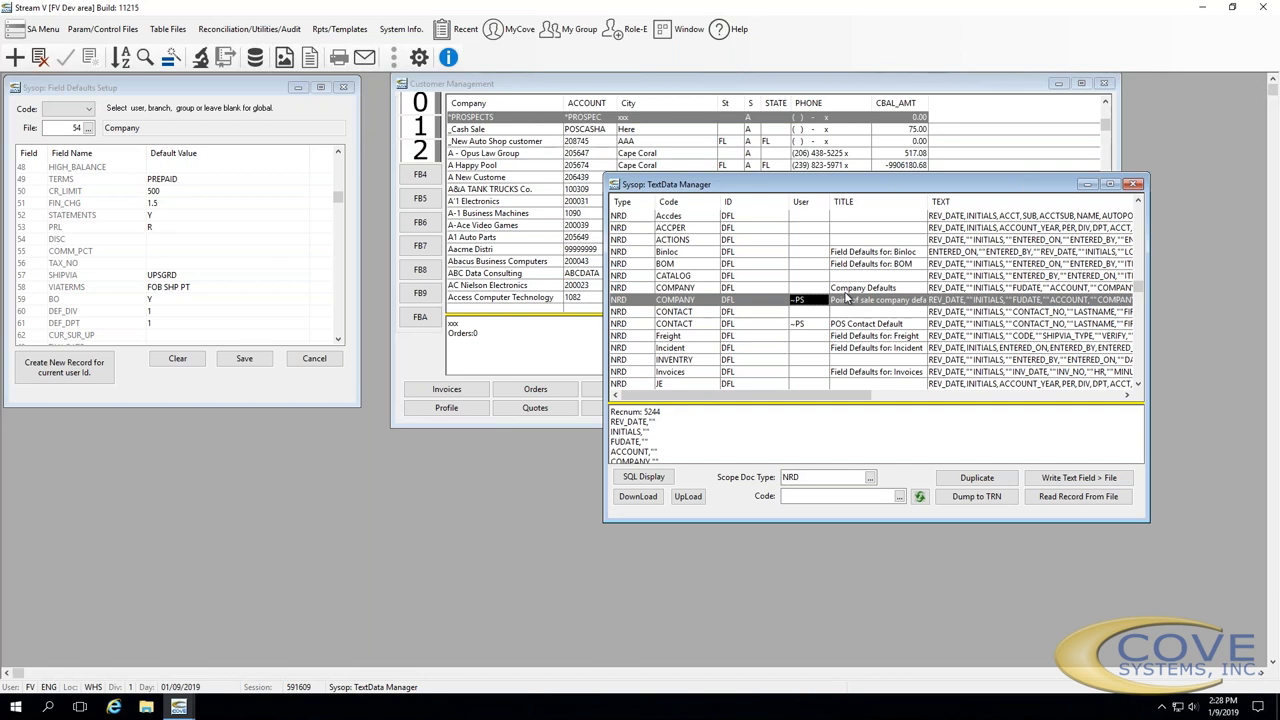
# Close the TextData Manager and look through the user, branch and group codes offered in Field Defaults Setup
pyautogui.click(84, 93)
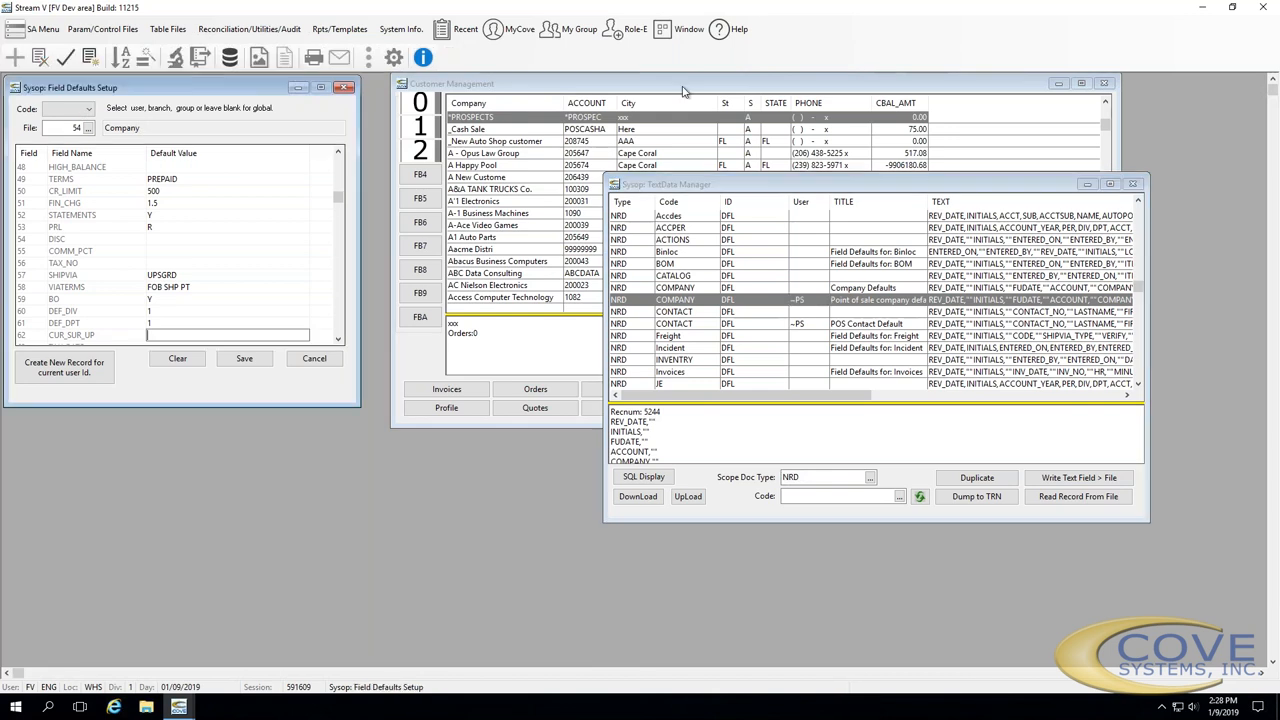
pyautogui.click(1132, 184)
pyautogui.click(86, 110)
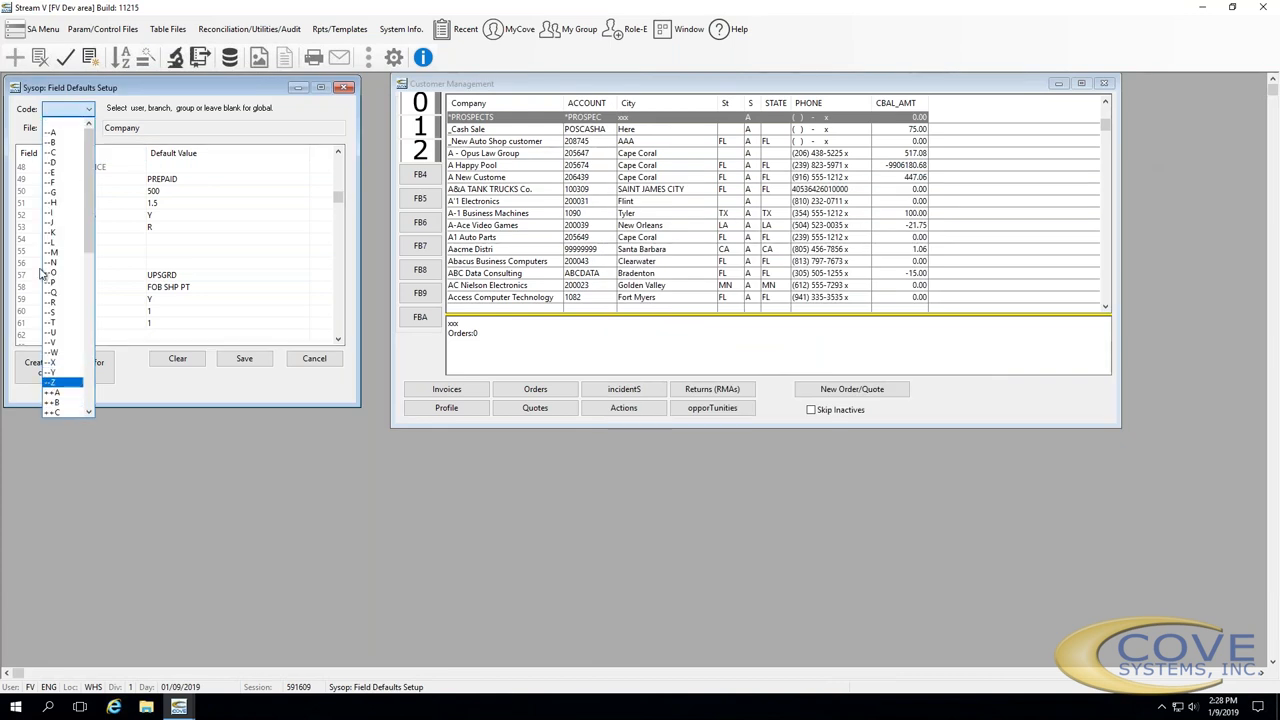
pyautogui.scroll(-3, 48, 285)
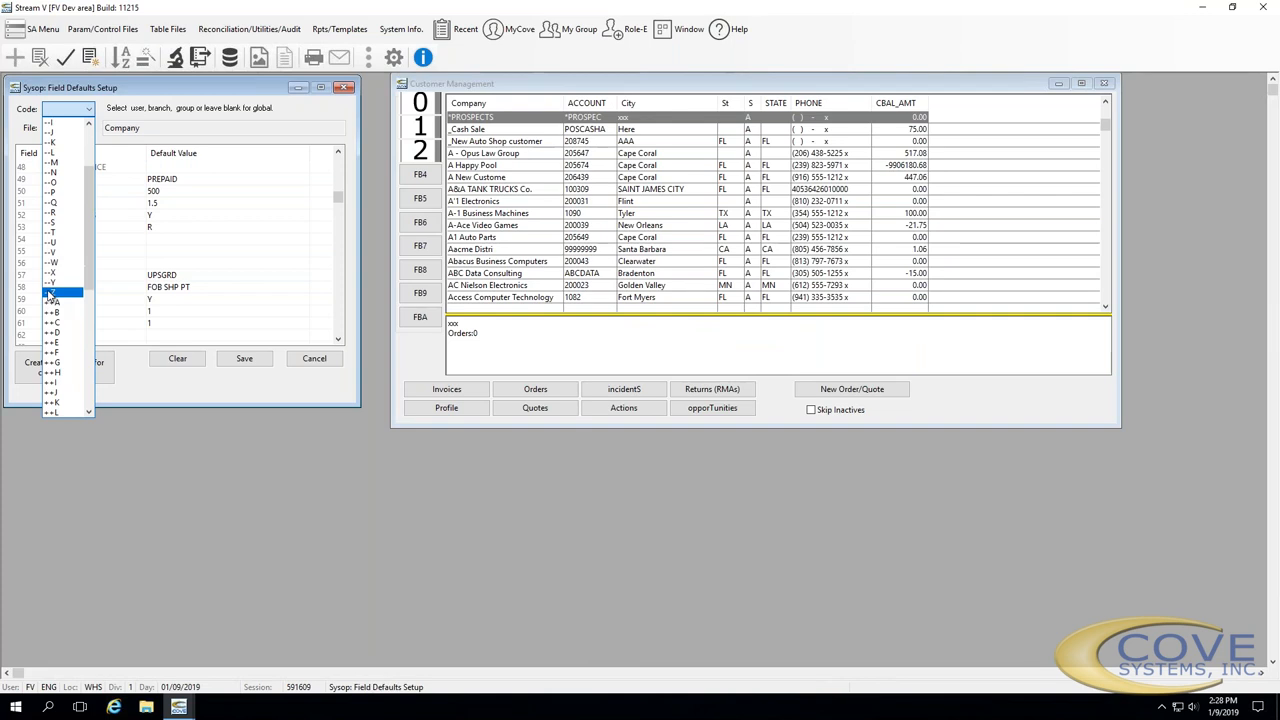
pyautogui.scroll(-9, 50, 300)
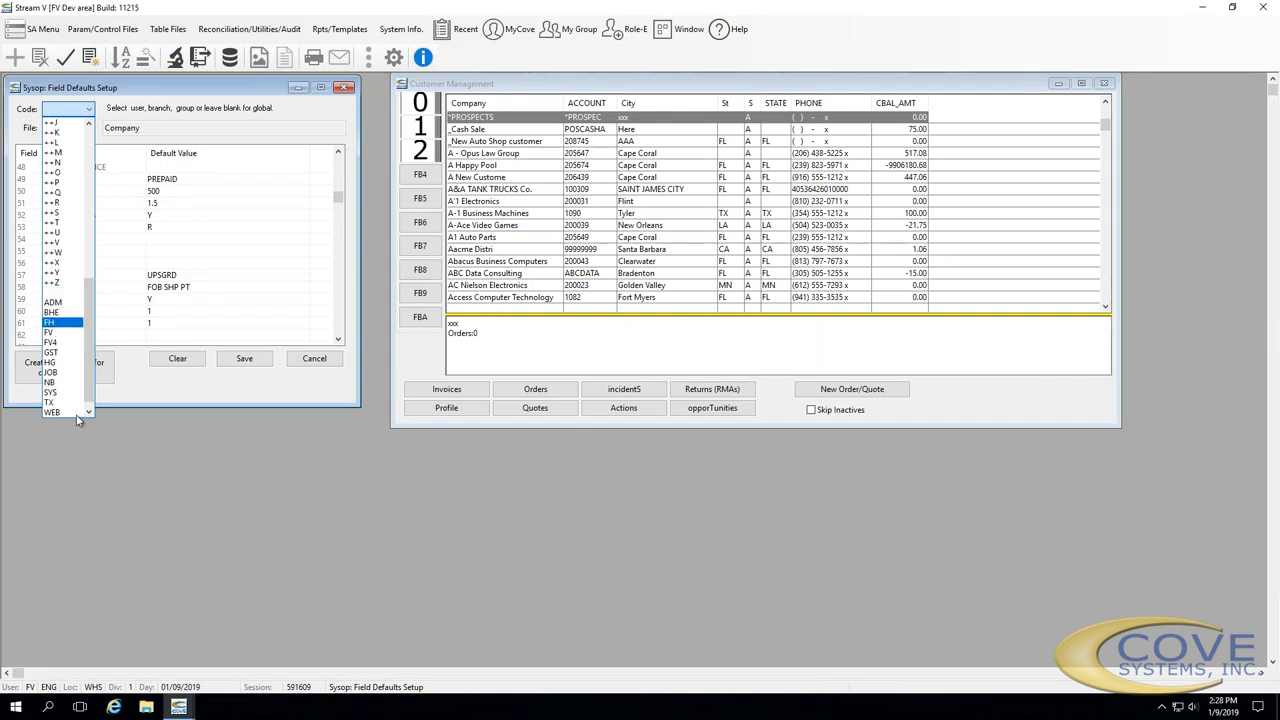
pyautogui.click(243, 96)
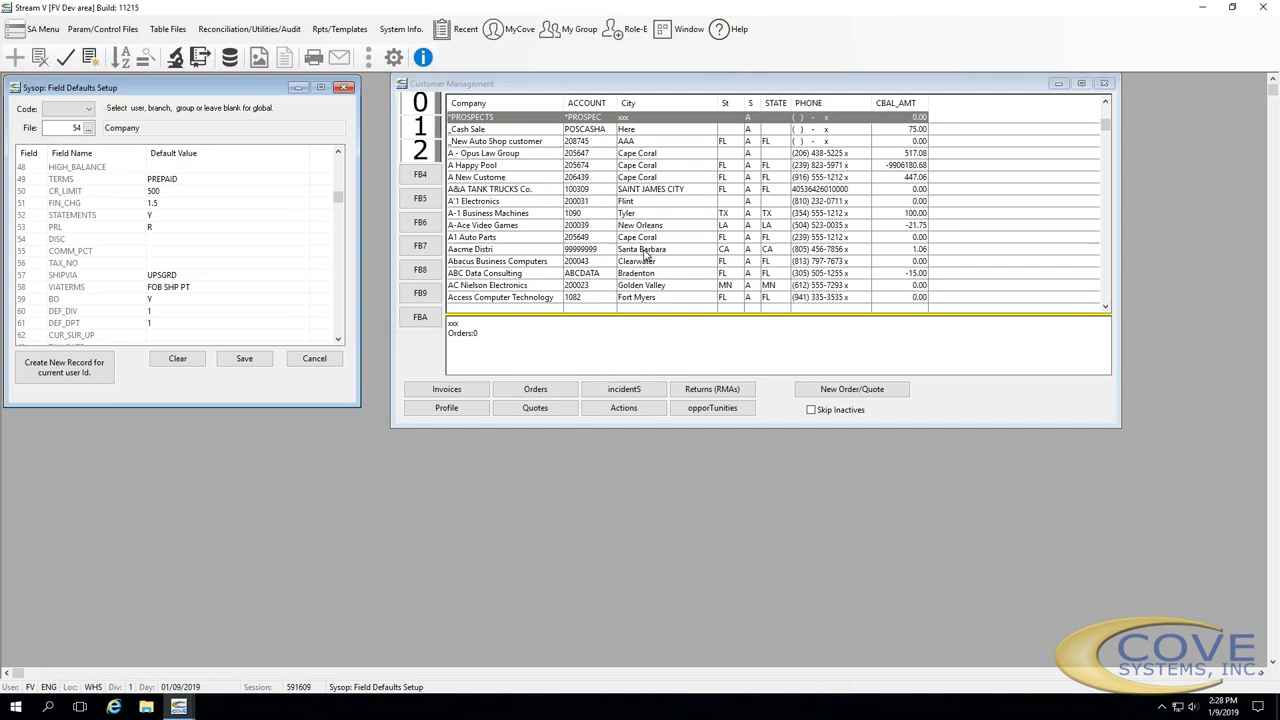
# Close Field Defaults Setup and open Field Display Name Setup
pyautogui.click(343, 88)
pyautogui.click(103, 29)
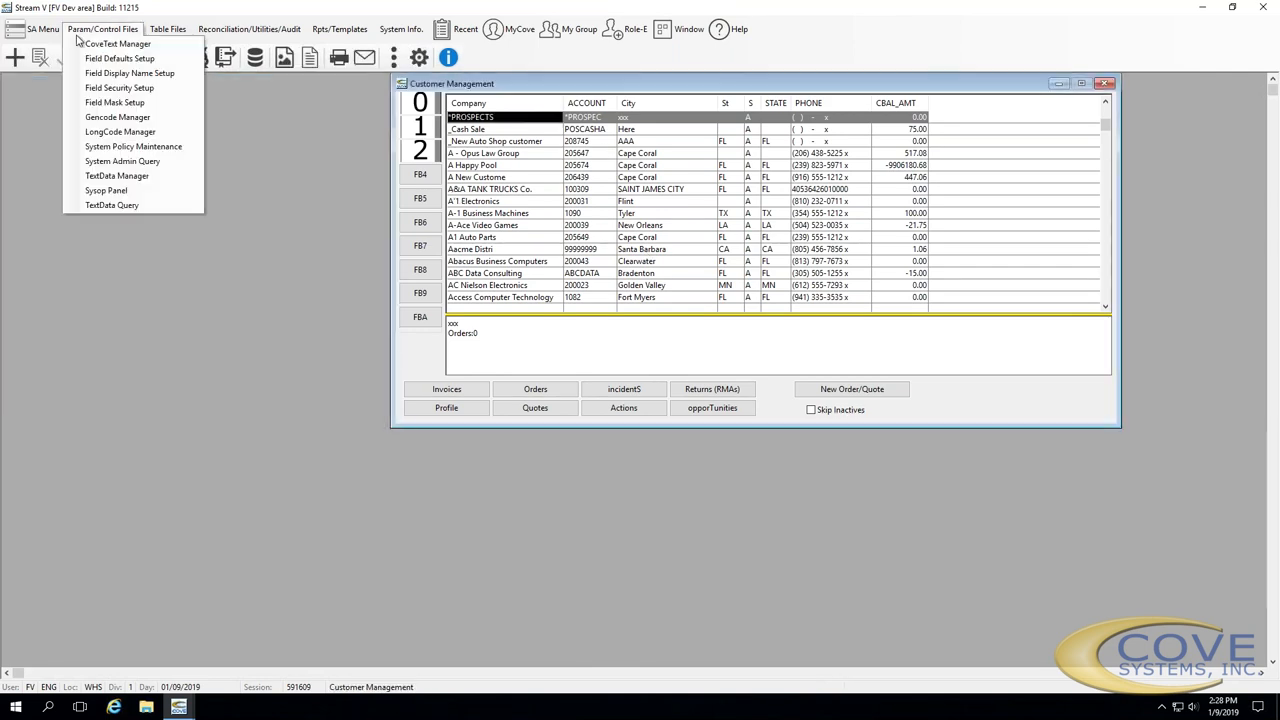
pyautogui.click(113, 80)
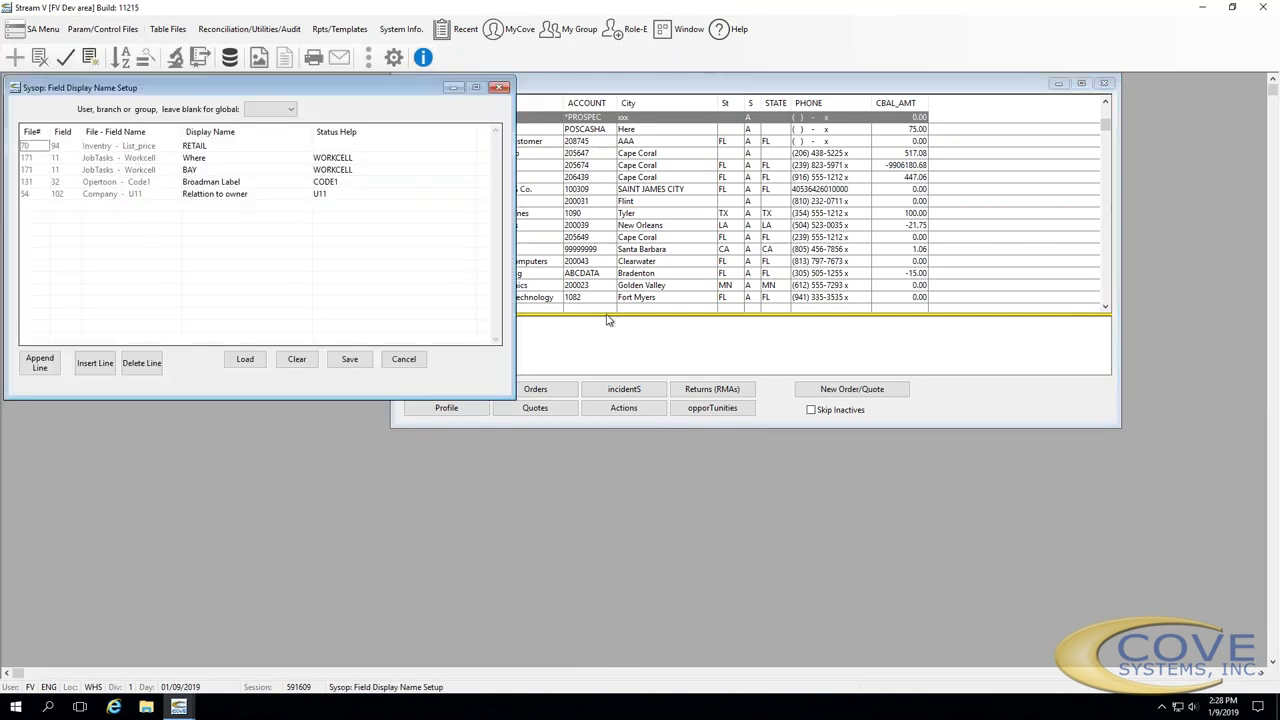
# Close the Customer Management window and reopen it alongside Field Display Name Setup
pyautogui.click(680, 340)
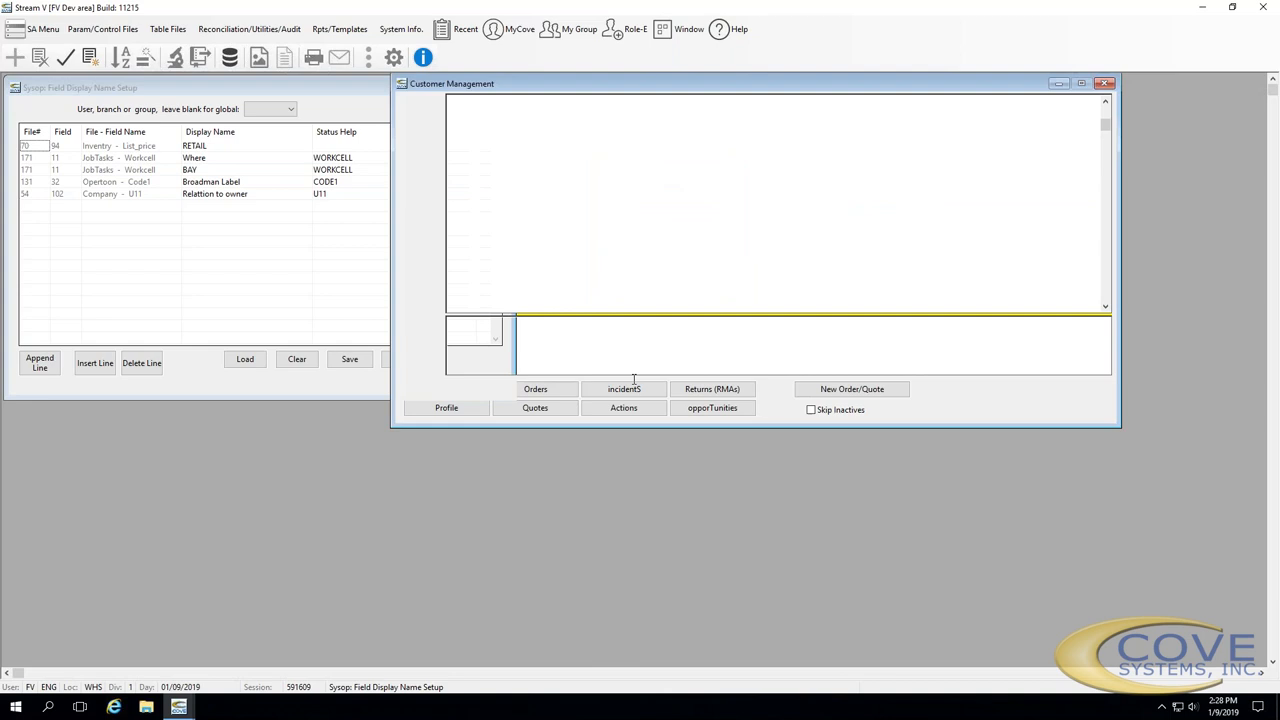
pyautogui.rightClick(680, 340)
pyautogui.click(920, 110)
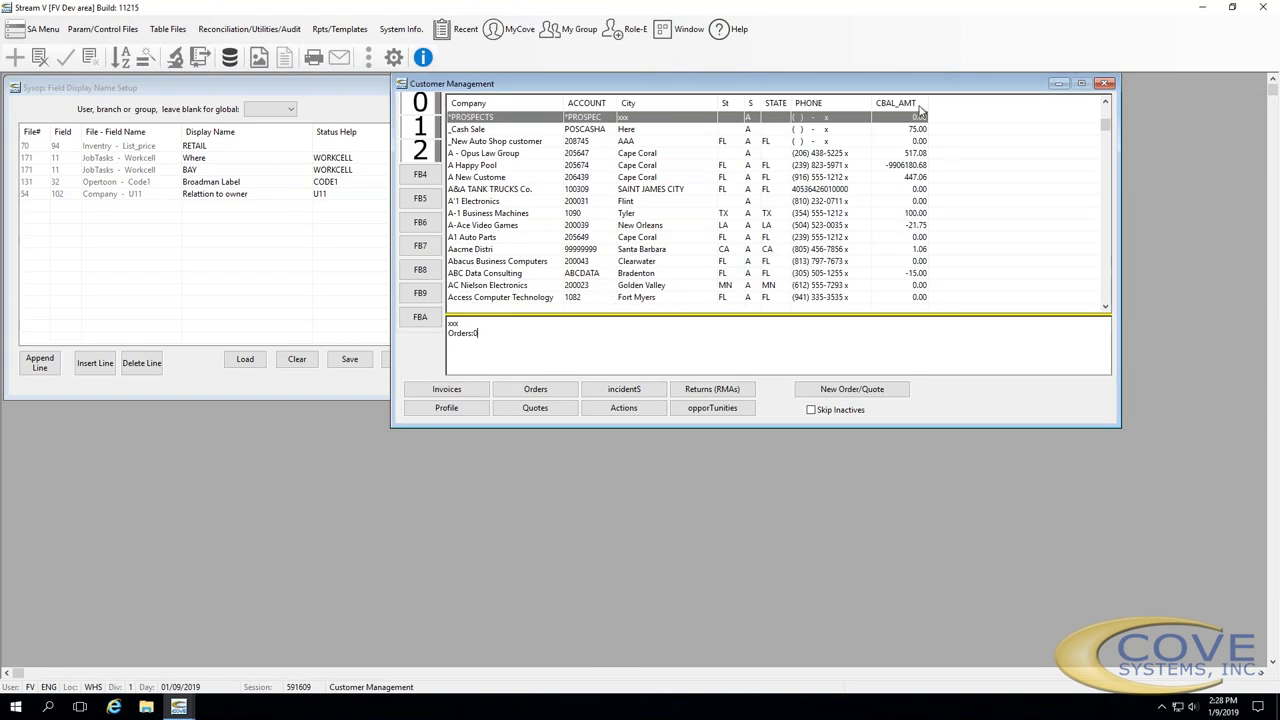
pyautogui.click(1104, 83)
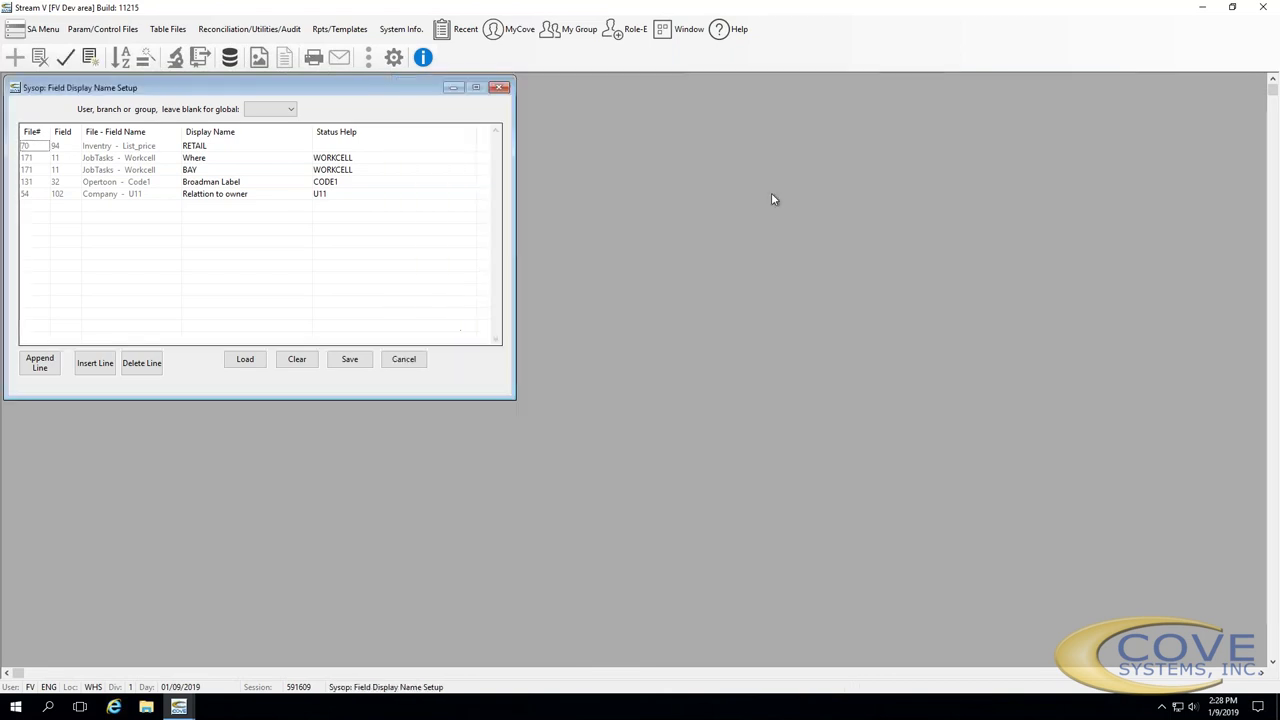
pyautogui.click(510, 28)
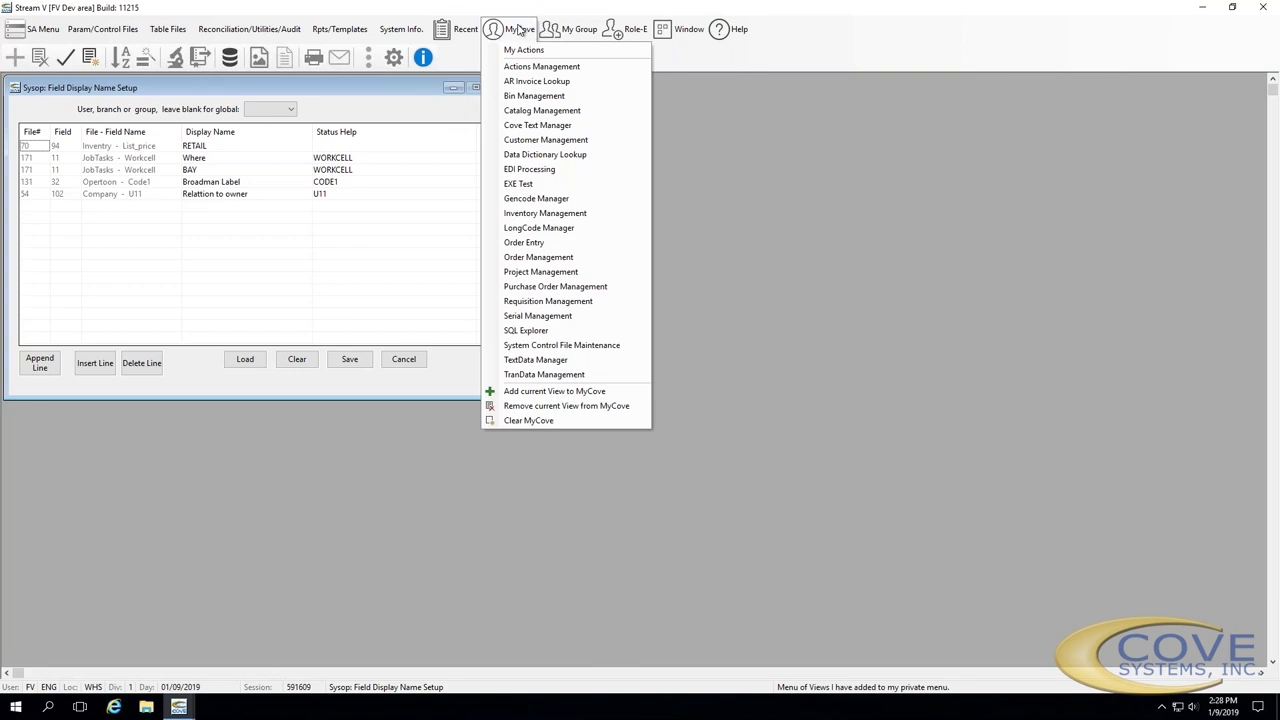
pyautogui.click(574, 142)
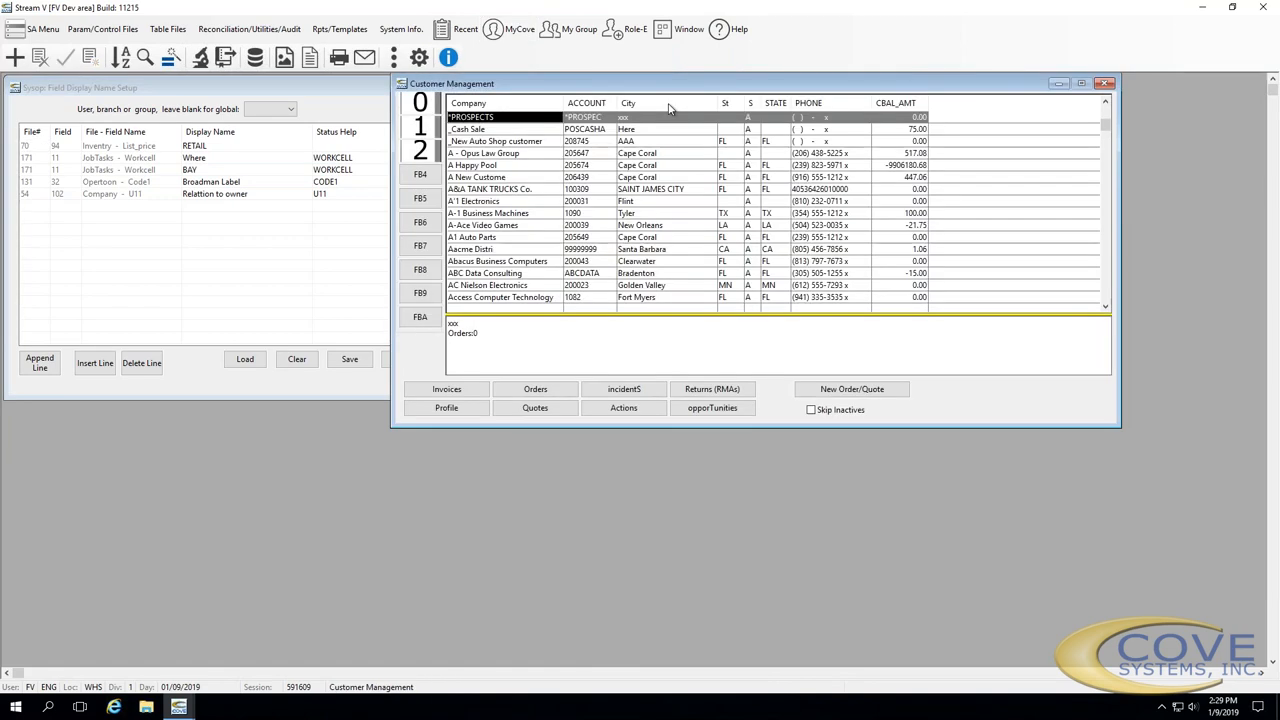
# Open the customer detail of A-1 Business Machines and change the Risk Lvl field label to "How Risky"
pyautogui.rightClick(600, 236)
pyautogui.click(631, 250)
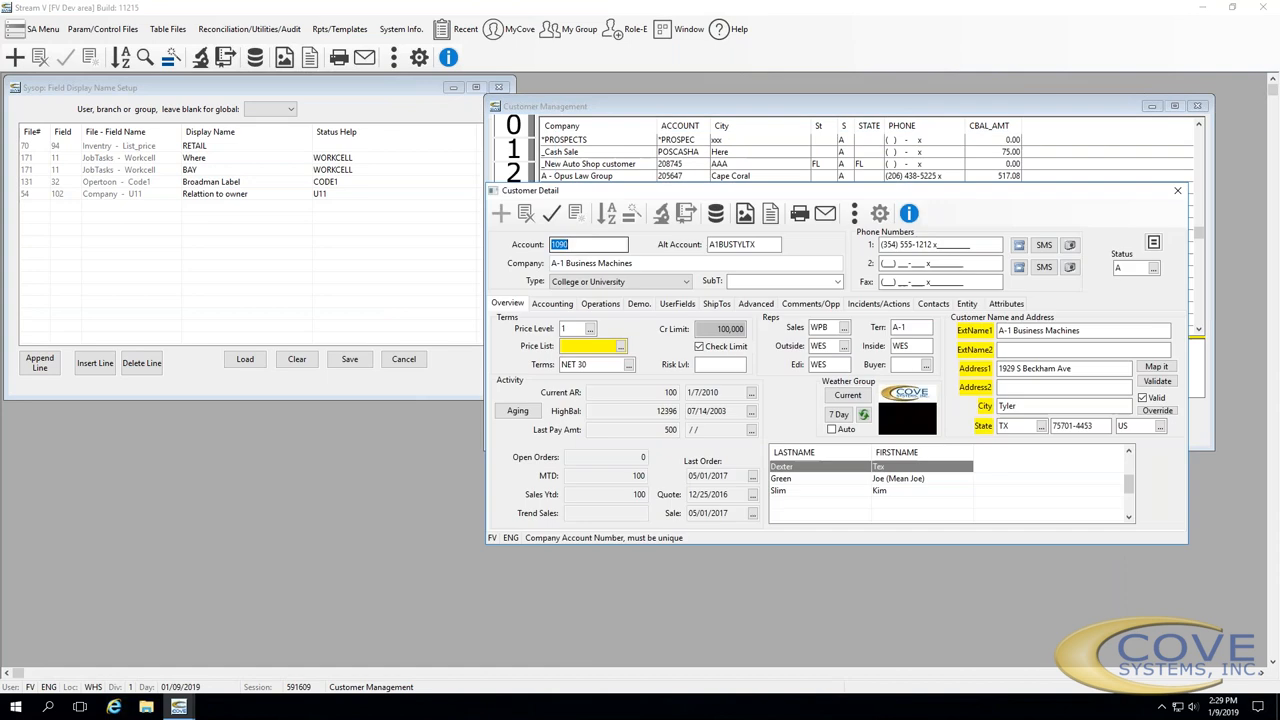
pyautogui.click(719, 365)
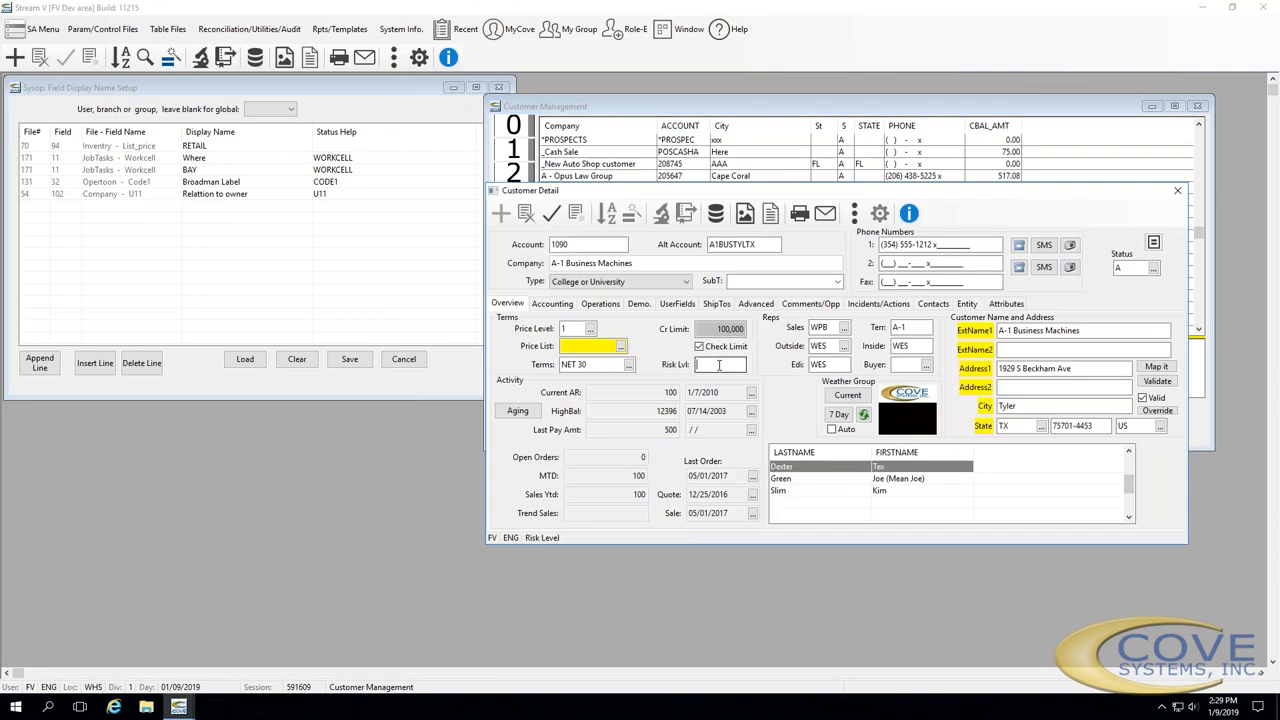
pyautogui.rightClick(719, 365)
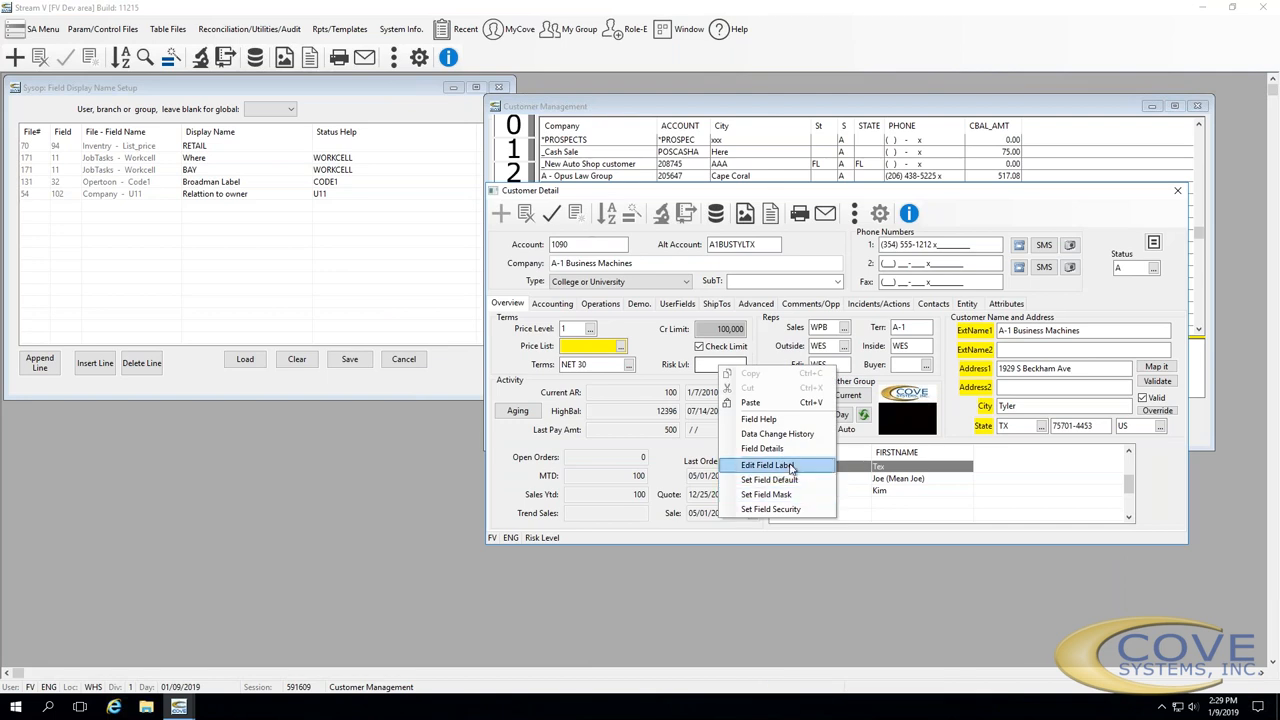
pyautogui.click(790, 467)
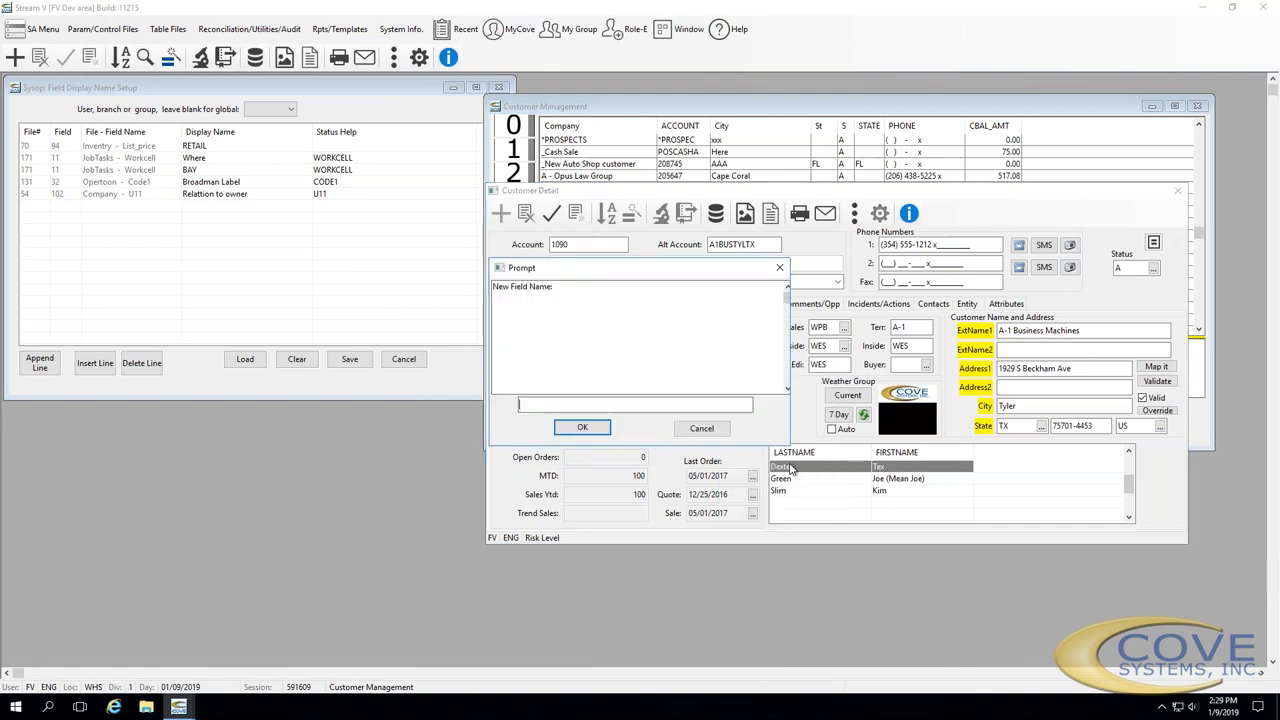
pyautogui.write('How Risky')
pyautogui.press('Return')
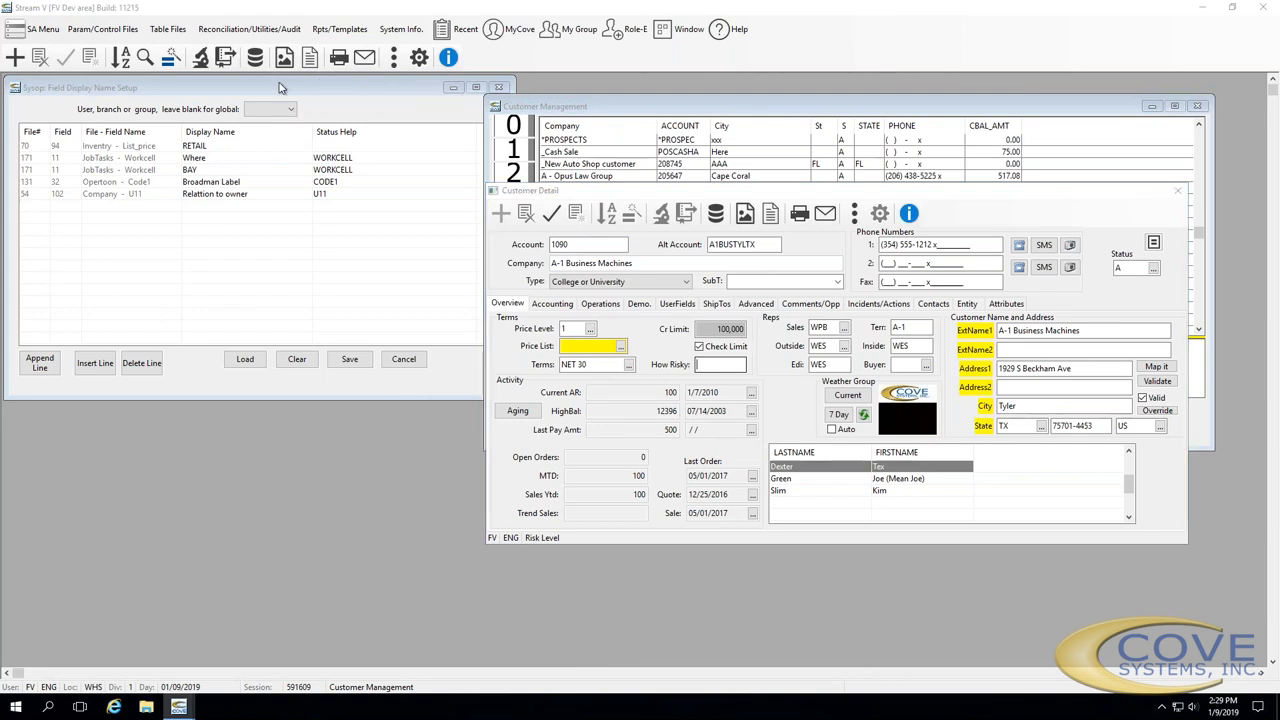
# Close the customer windows and Field Display Name Setup, and reopen Field Display Name Setup to reload its entries
pyautogui.press('Escape')
pyautogui.press('Escape')
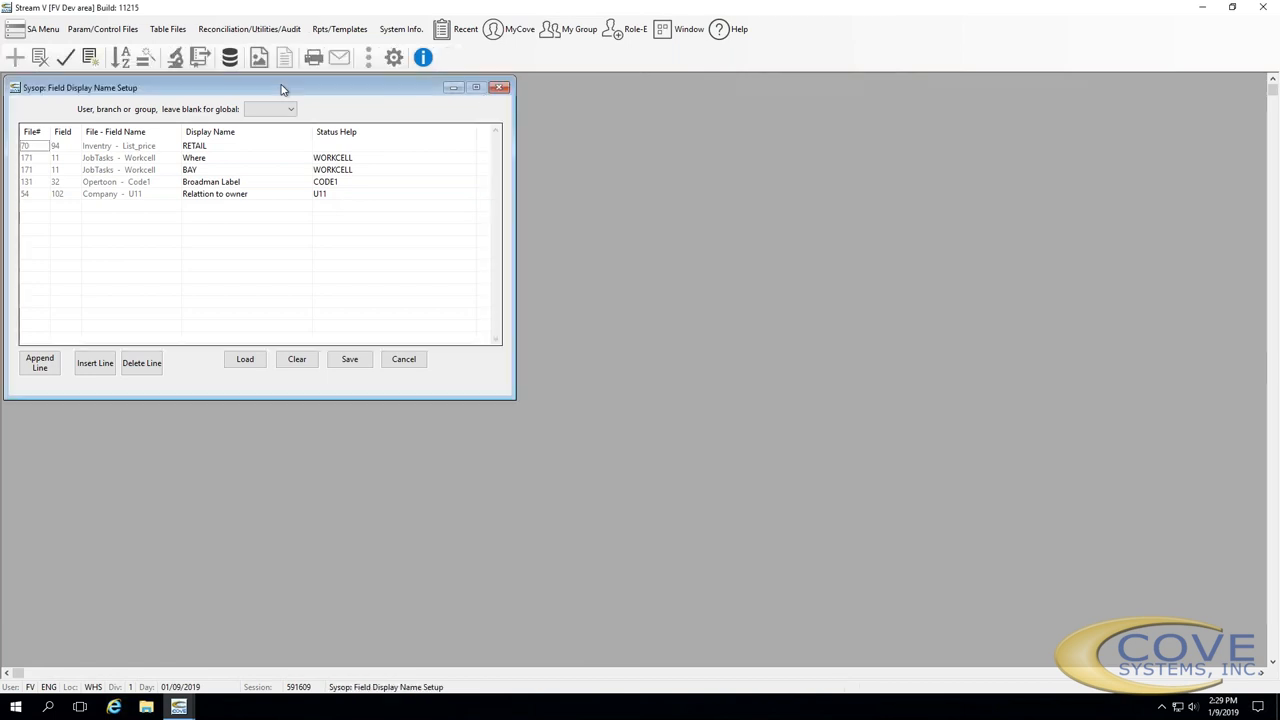
pyautogui.moveTo(417, 93); pyautogui.dragTo(452, 160)
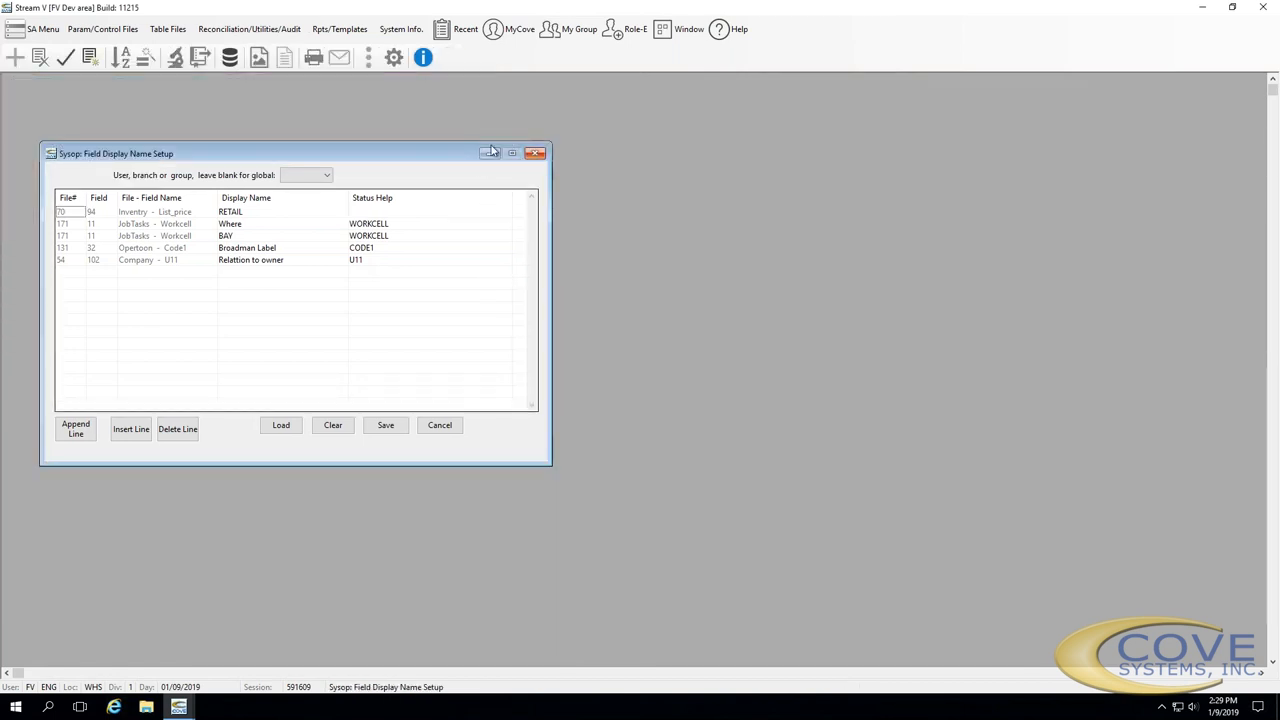
pyautogui.press('Escape')
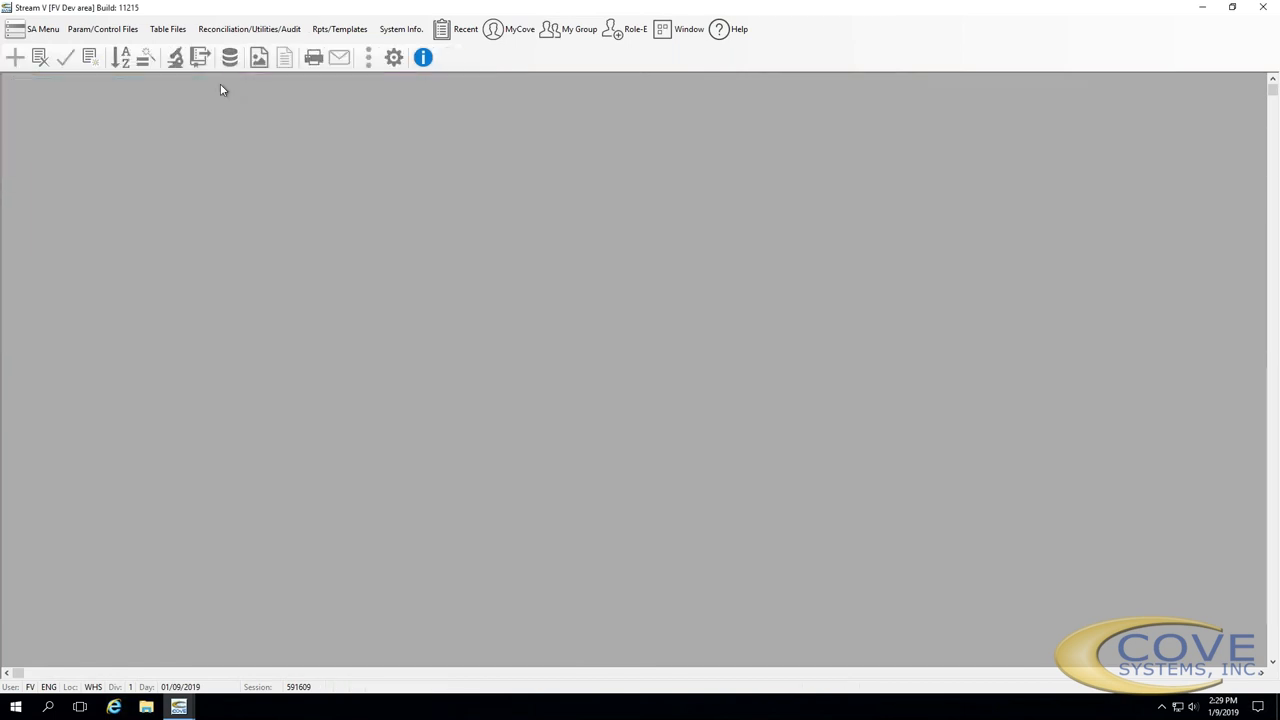
pyautogui.click(103, 29)
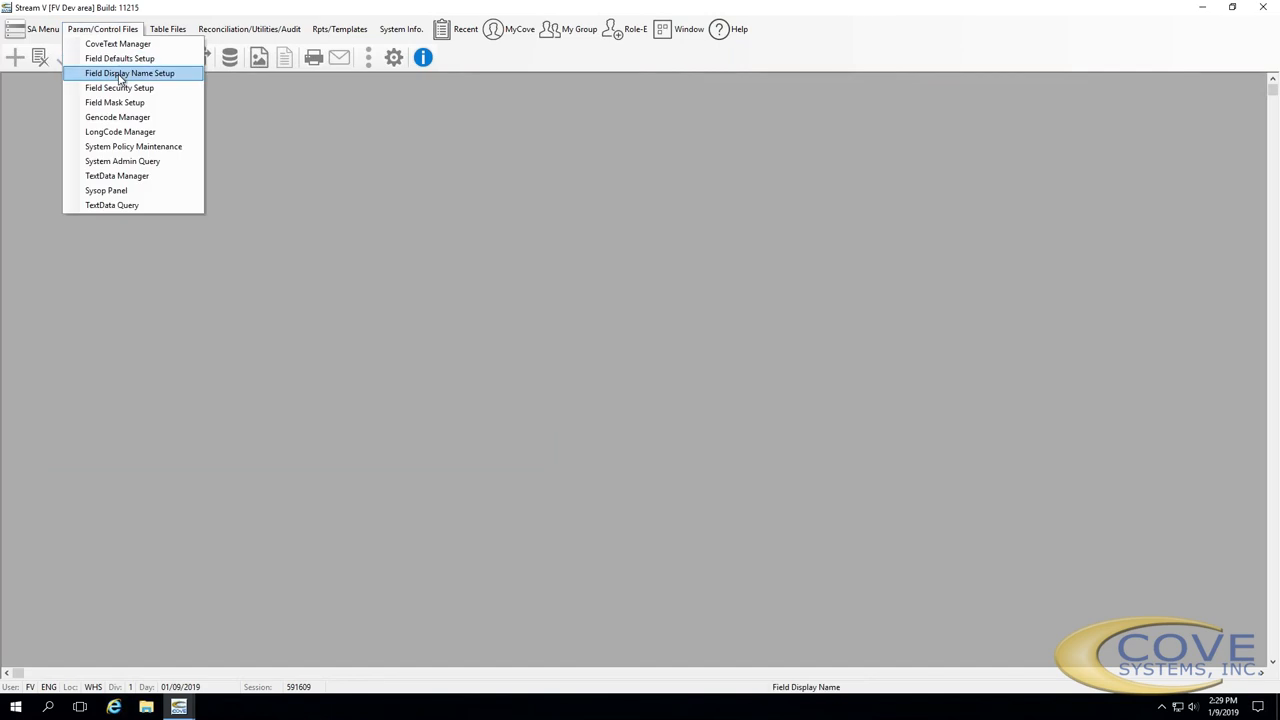
pyautogui.click(121, 74)
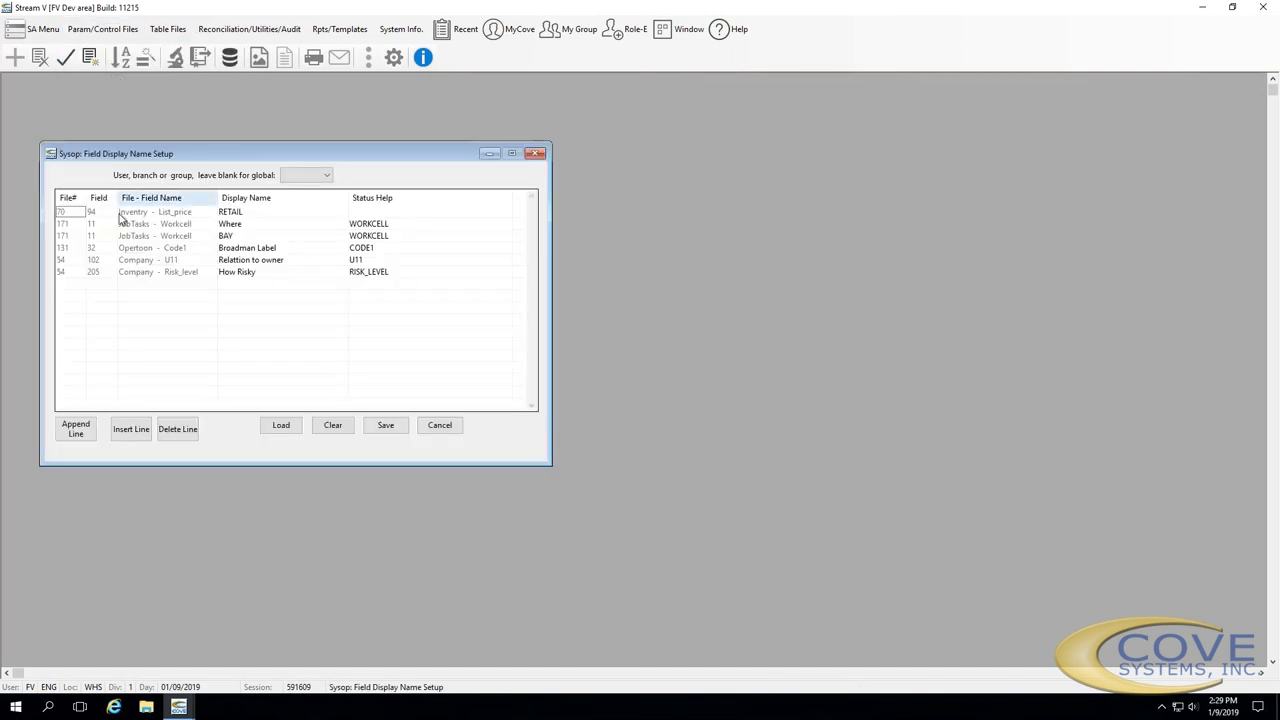
# Examine the Company Risk_level entry's file number, field number, display name and status help, comparing it with the U11 entry
pyautogui.click(65, 259)
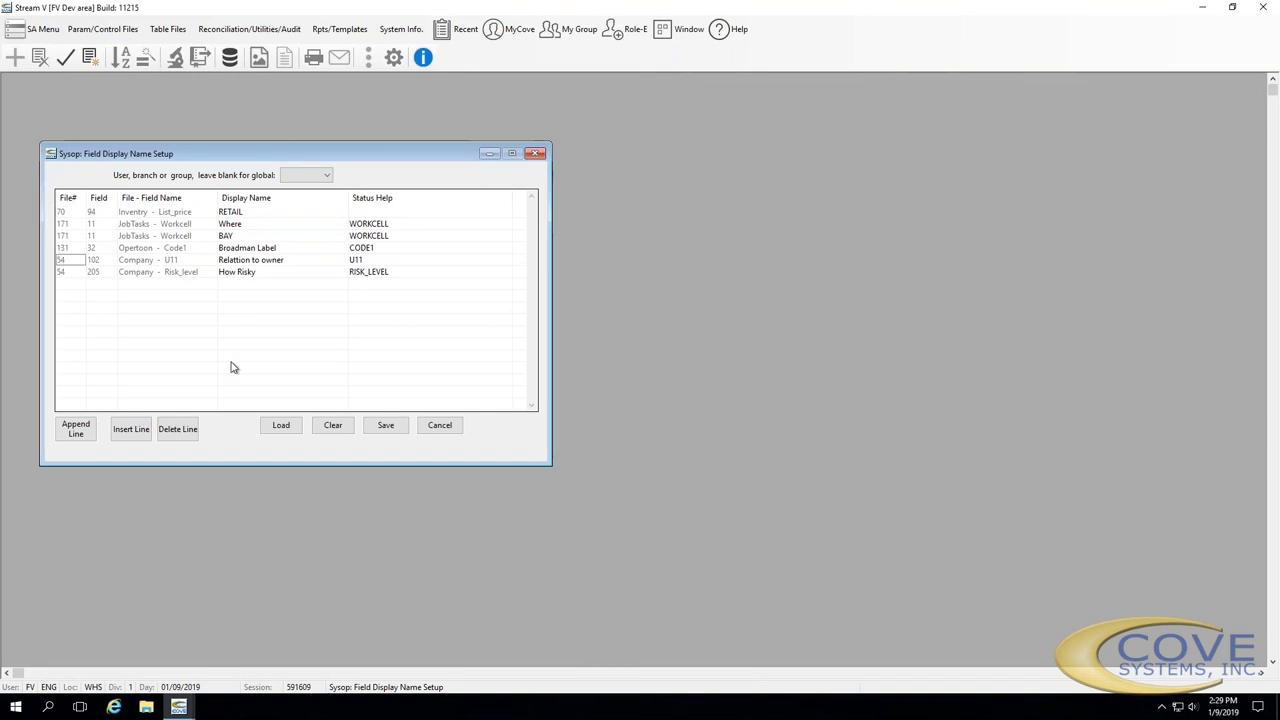
pyautogui.click(65, 275)
pyautogui.click(91, 274)
pyautogui.click(147, 279)
pyautogui.click(255, 277)
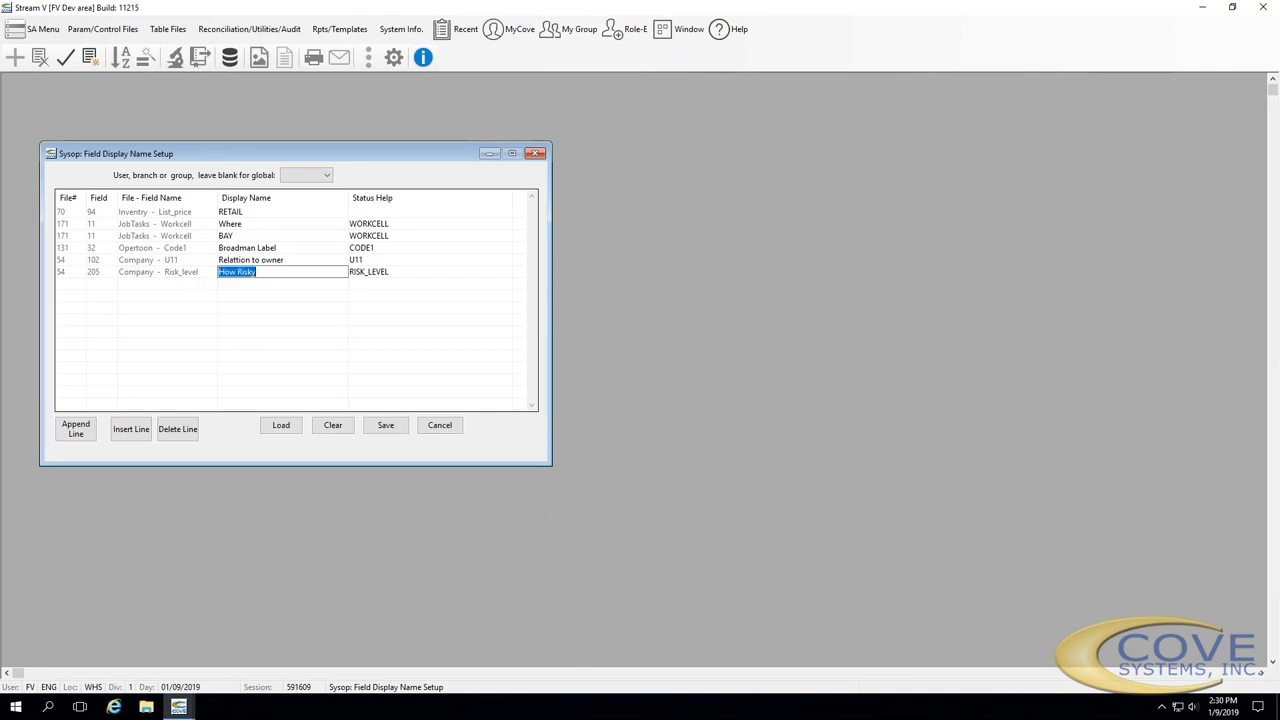
pyautogui.click(420, 263)
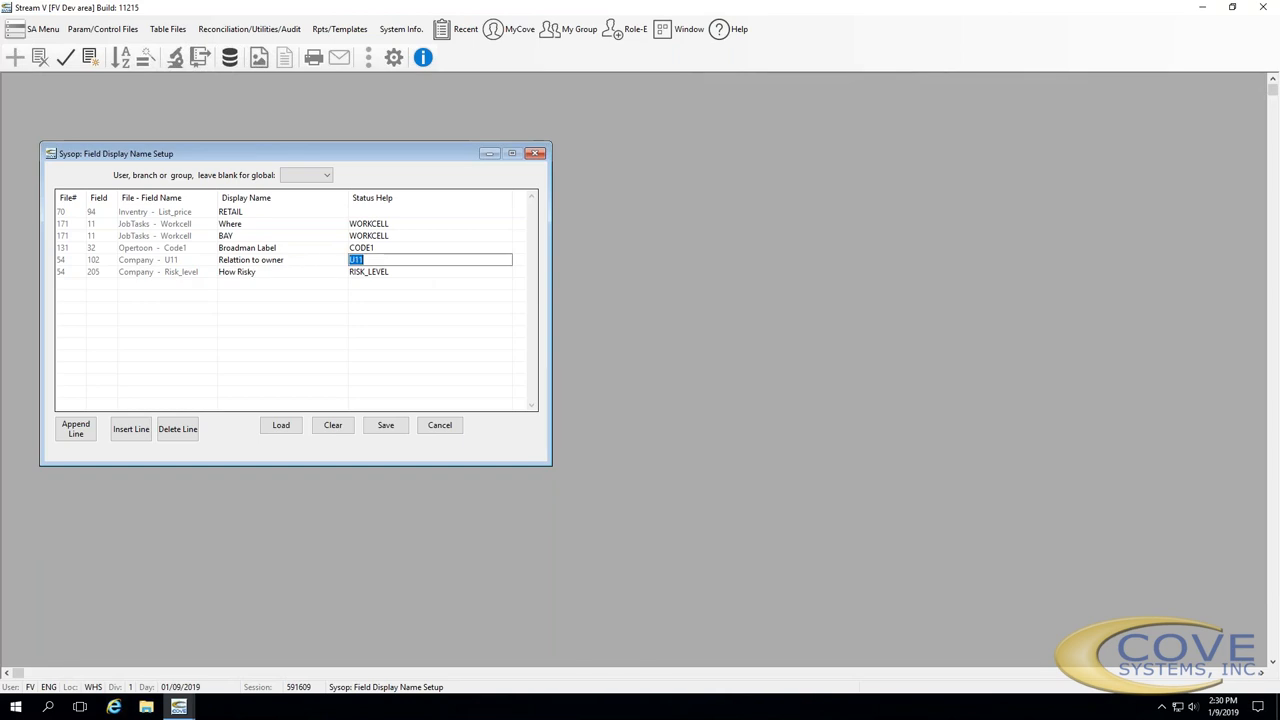
pyautogui.click(422, 274)
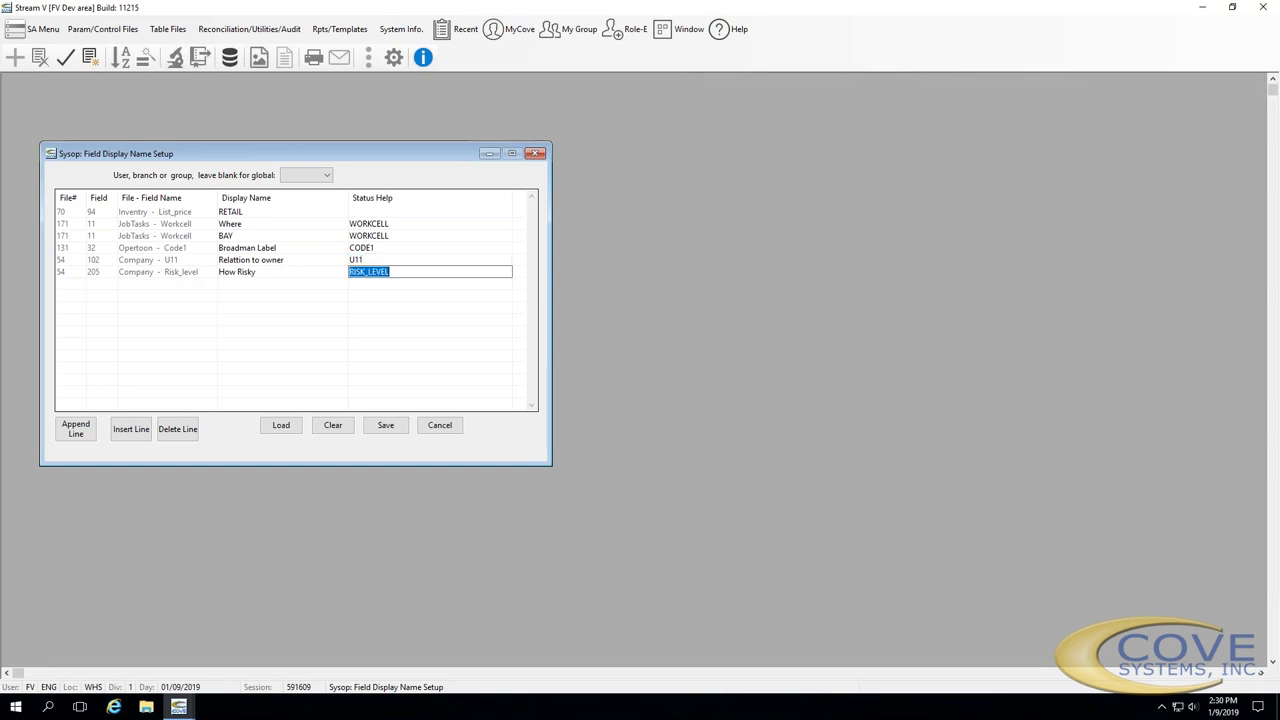
# Set the Company Risk_level entry's status help to "How much risk are we taking on this customer."
pyautogui.write('How much ')
pyautogui.write('risk are we')
pyautogui.write(' taking ')
pyautogui.write('on this customer.')
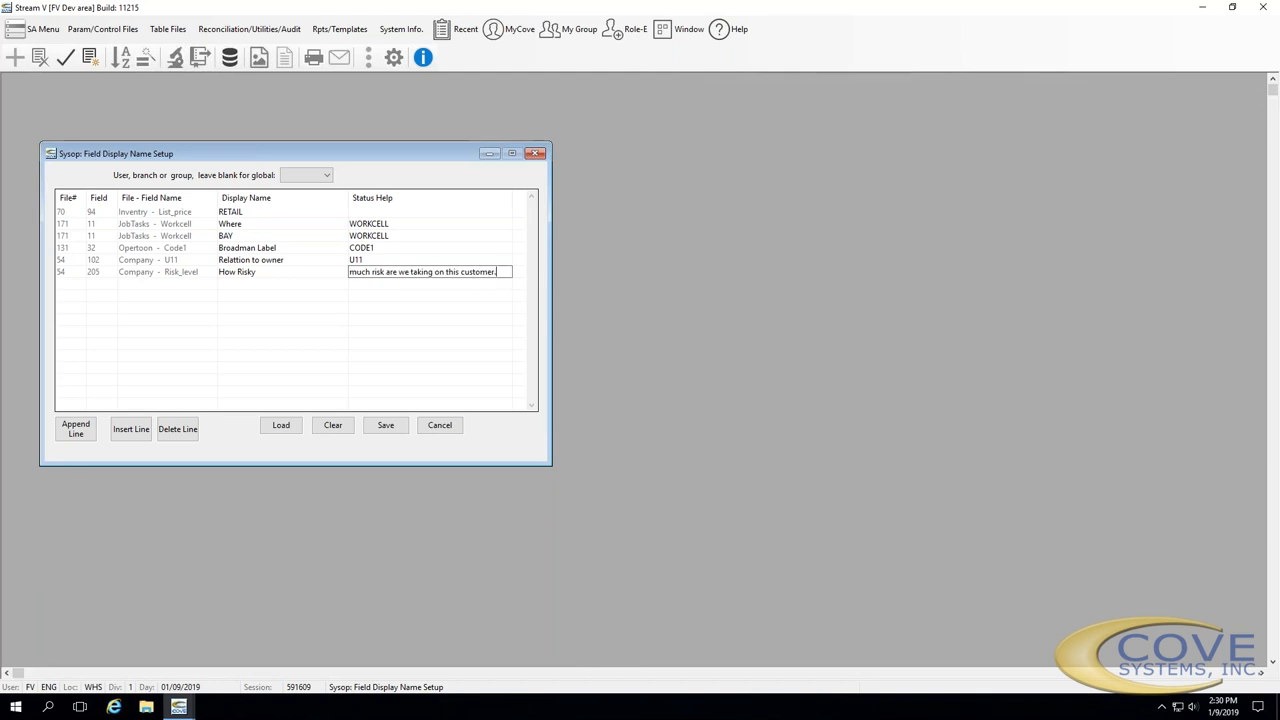
pyautogui.press('Return')
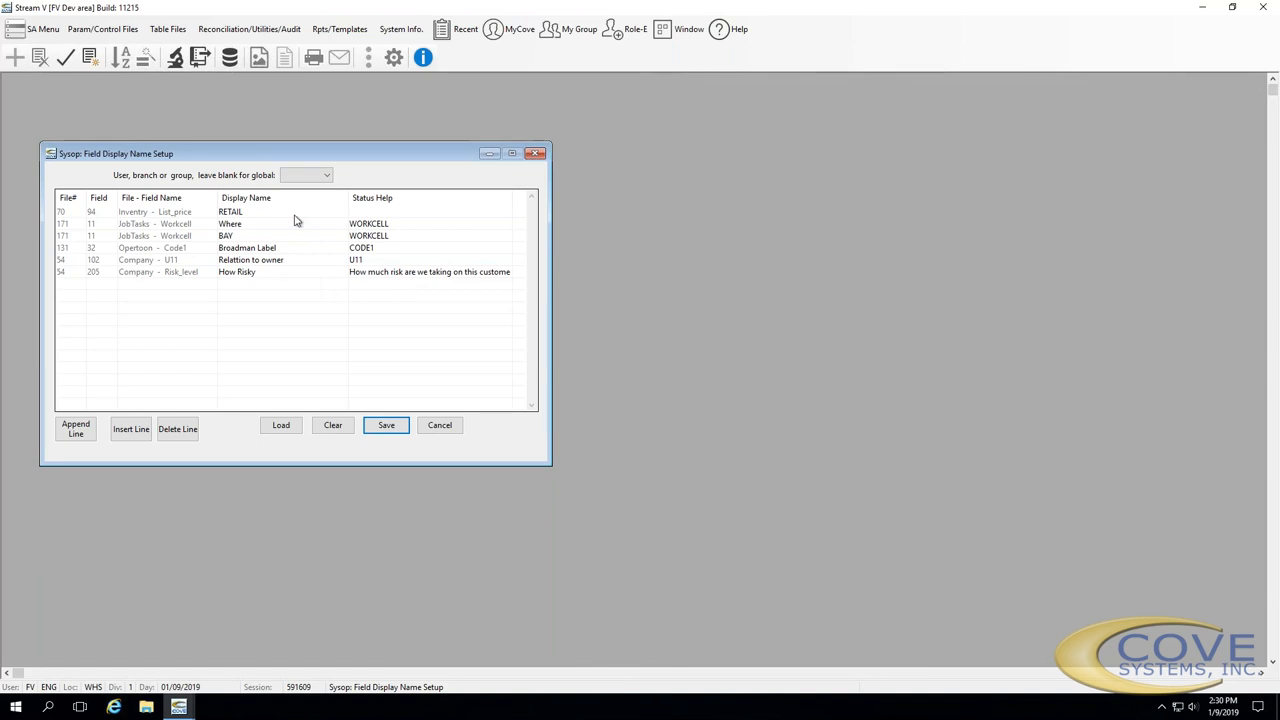
# Open Customer Management and bring up the customer detail of Abacus Business Computers
pyautogui.click(512, 30)
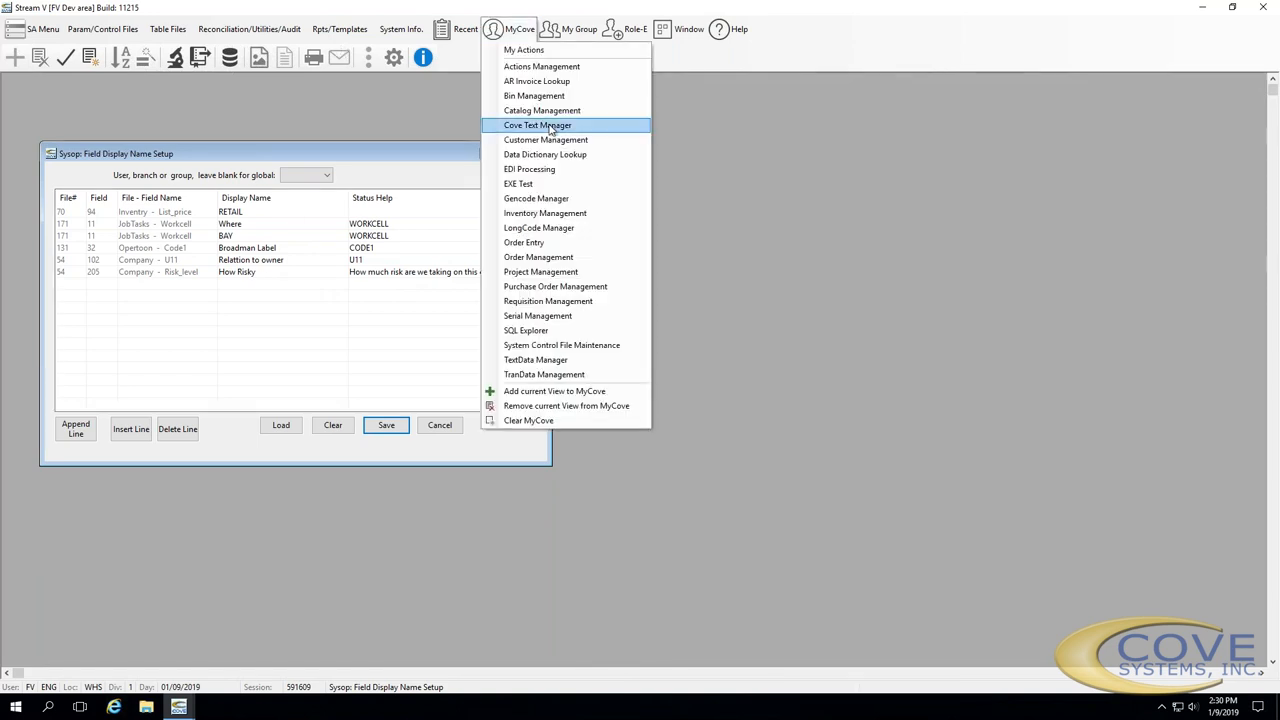
pyautogui.click(658, 272)
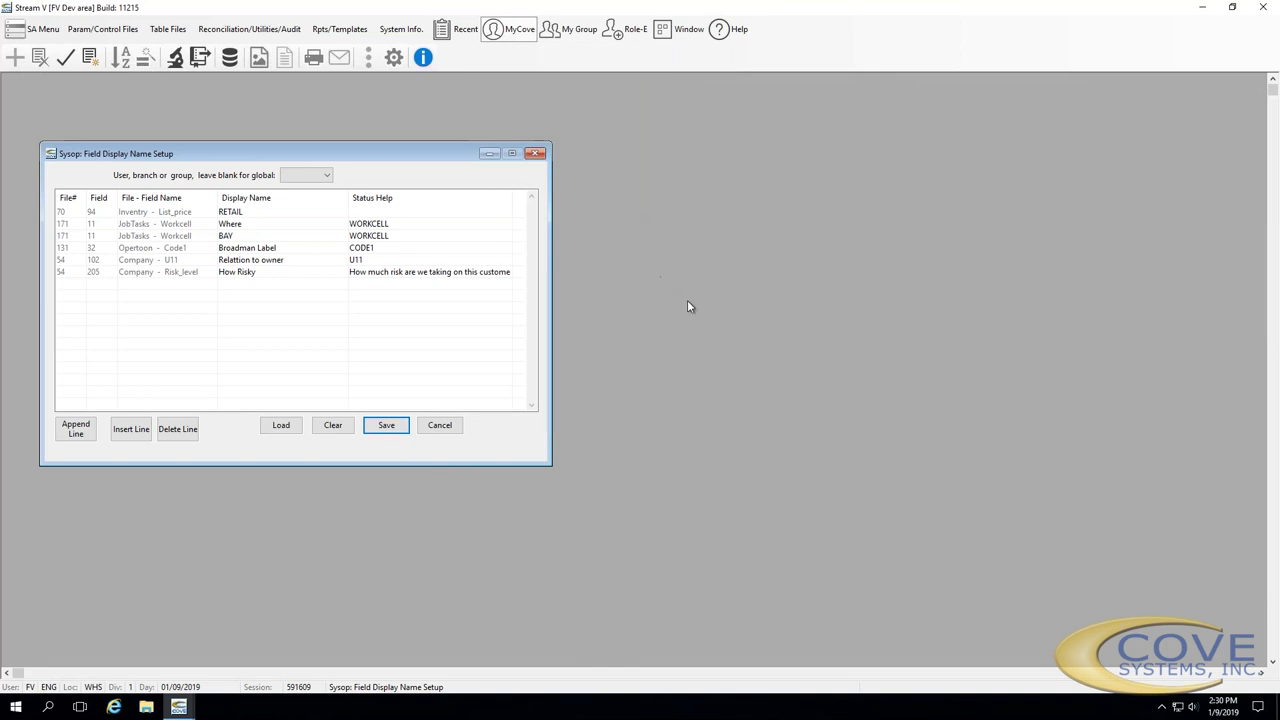
pyautogui.click(737, 287)
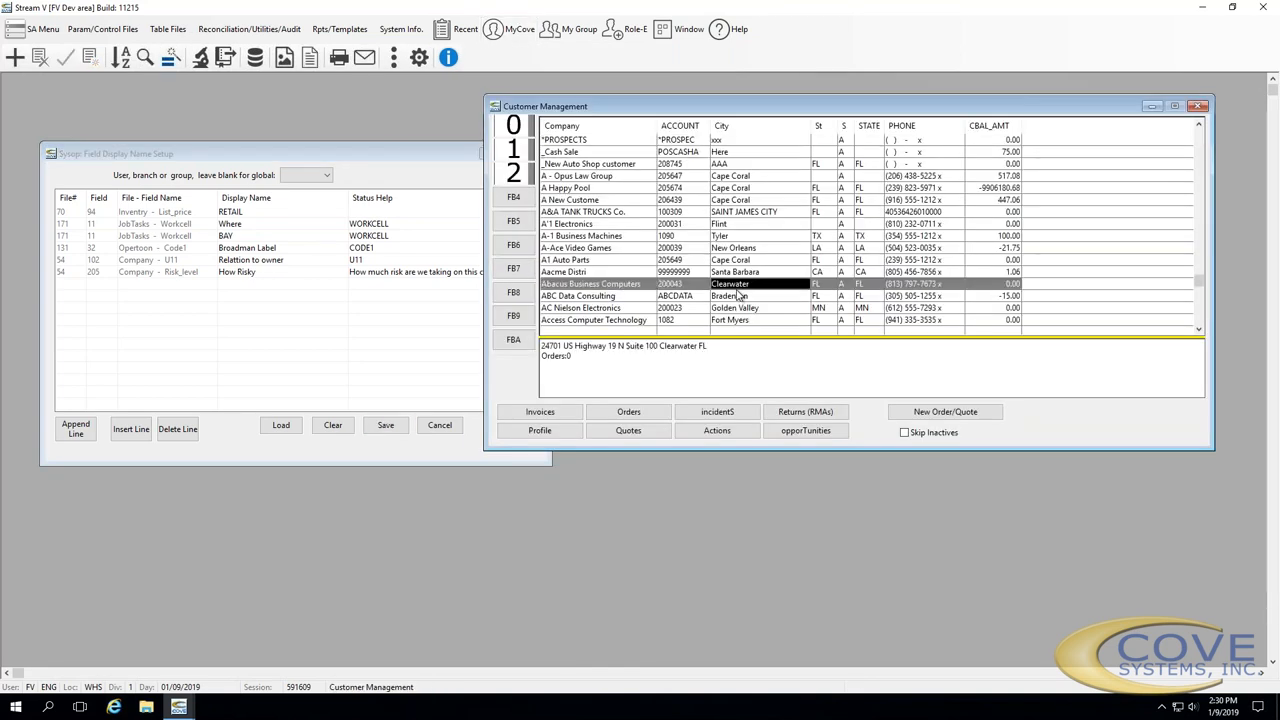
pyautogui.doubleClick(737, 292)
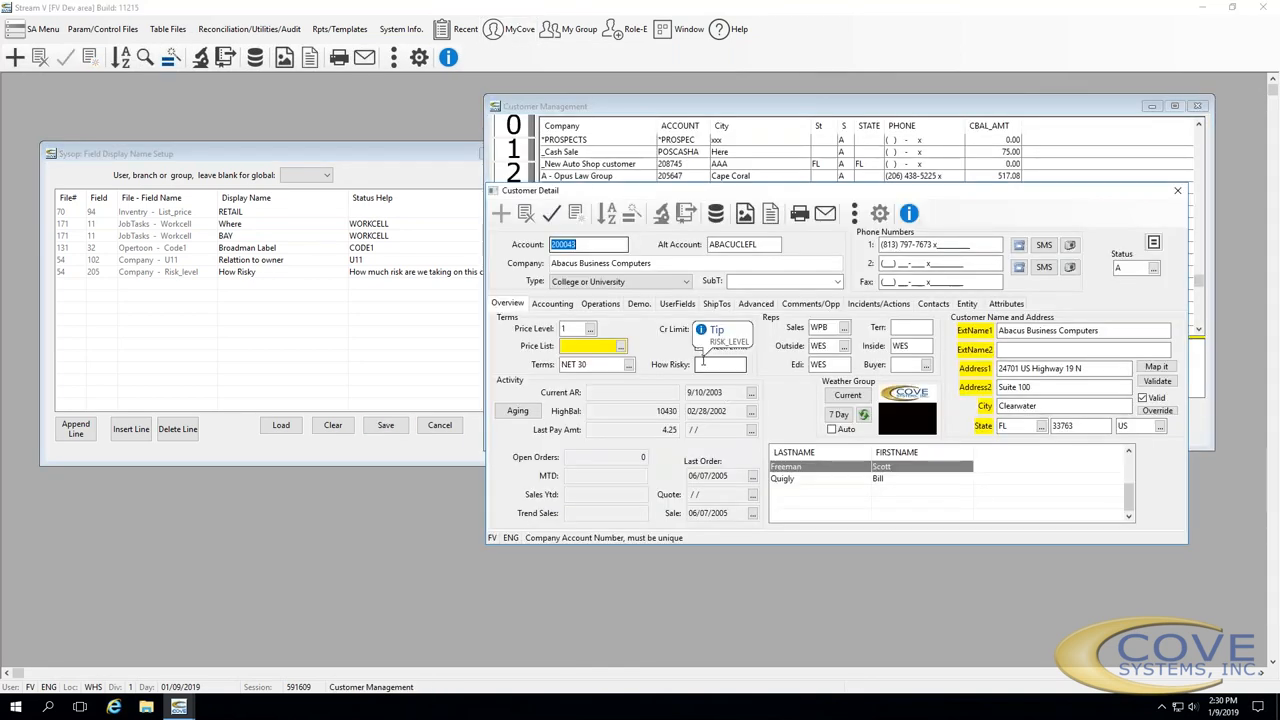
# Check the How Risky field's tip, status help and field options, and close the customer detail
pyautogui.click(703, 363)
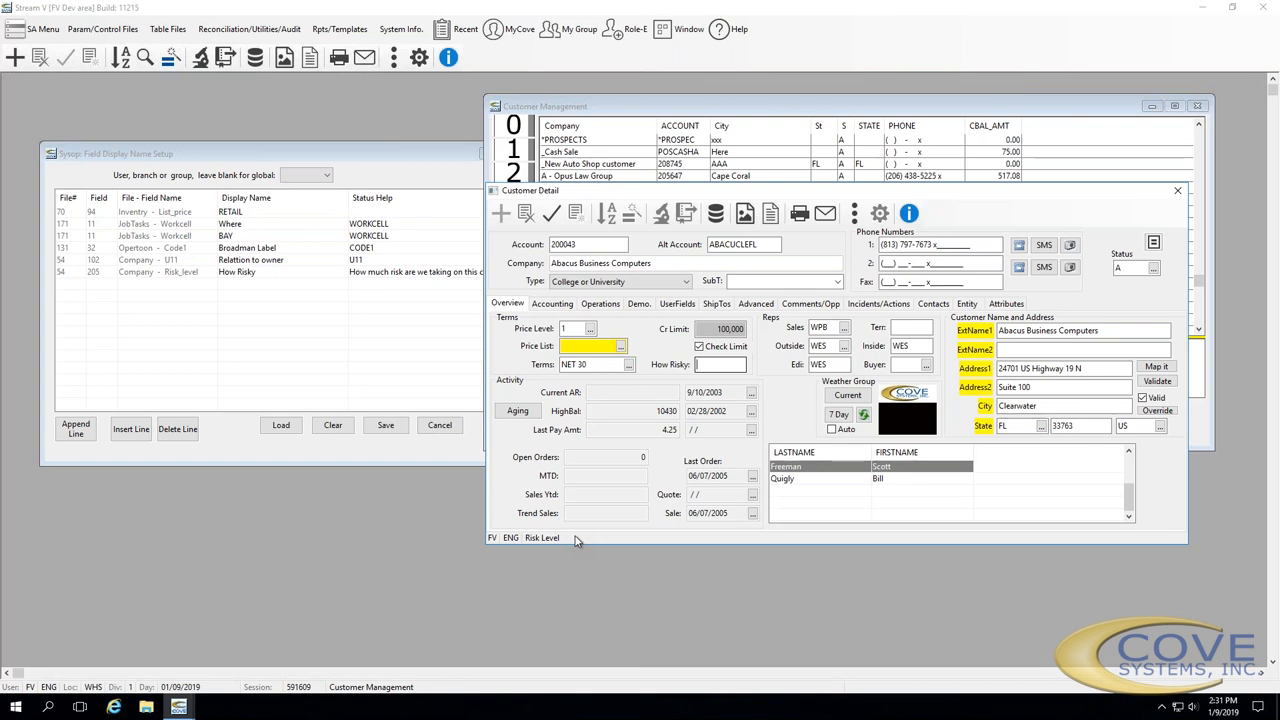
pyautogui.rightClick(716, 363)
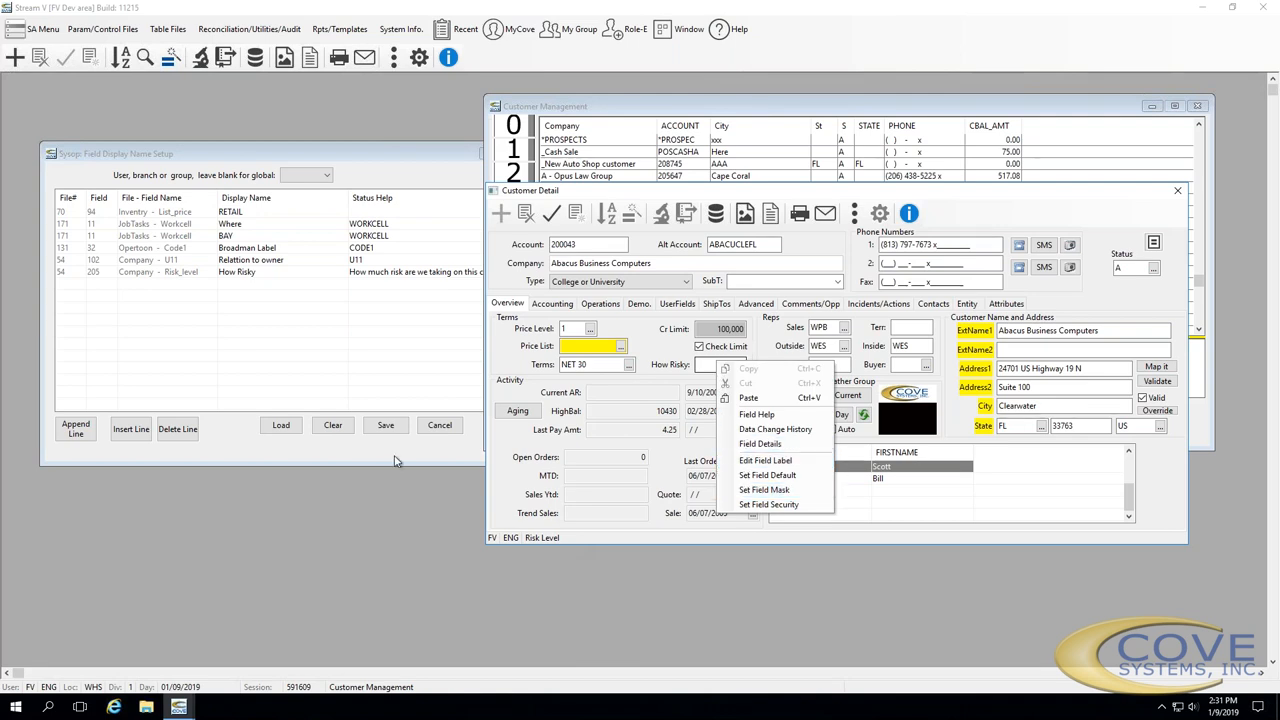
pyautogui.click(285, 309)
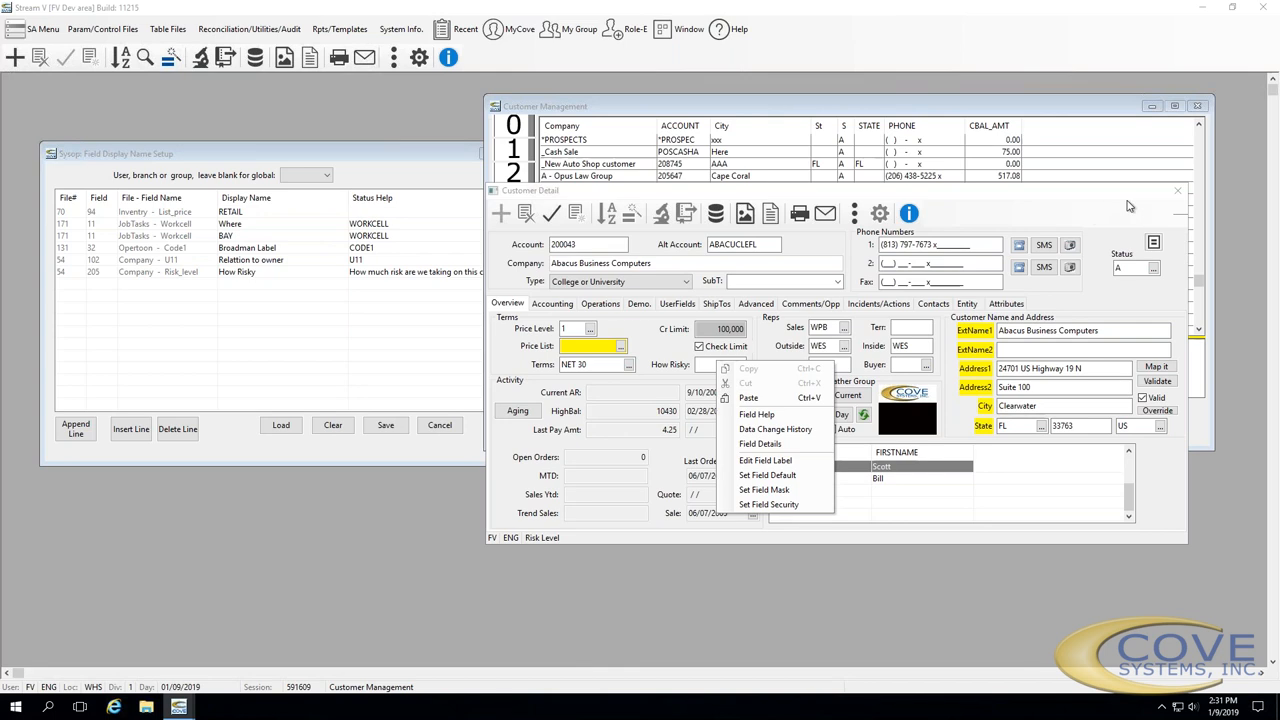
pyautogui.click(1176, 192)
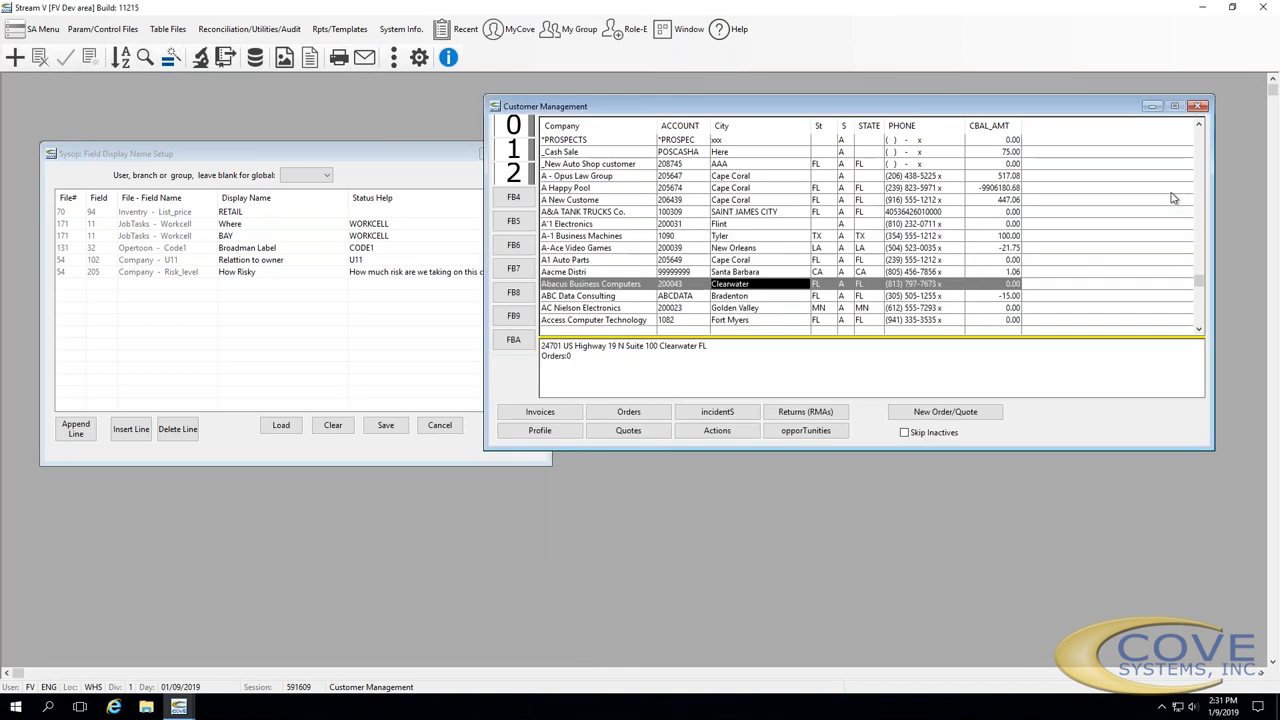
# Close Field Display Name Setup and open Field Mask Setup beside Customer Management
pyautogui.click(288, 157)
pyautogui.click(541, 155)
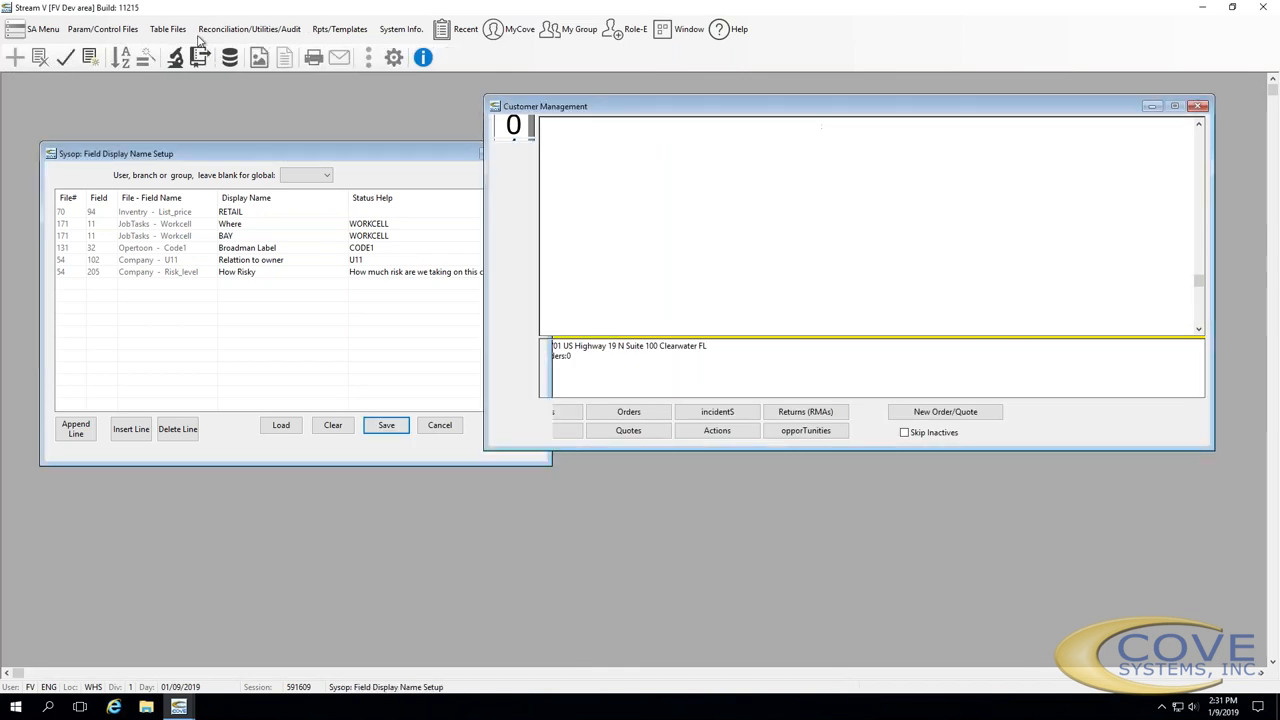
pyautogui.click(129, 37)
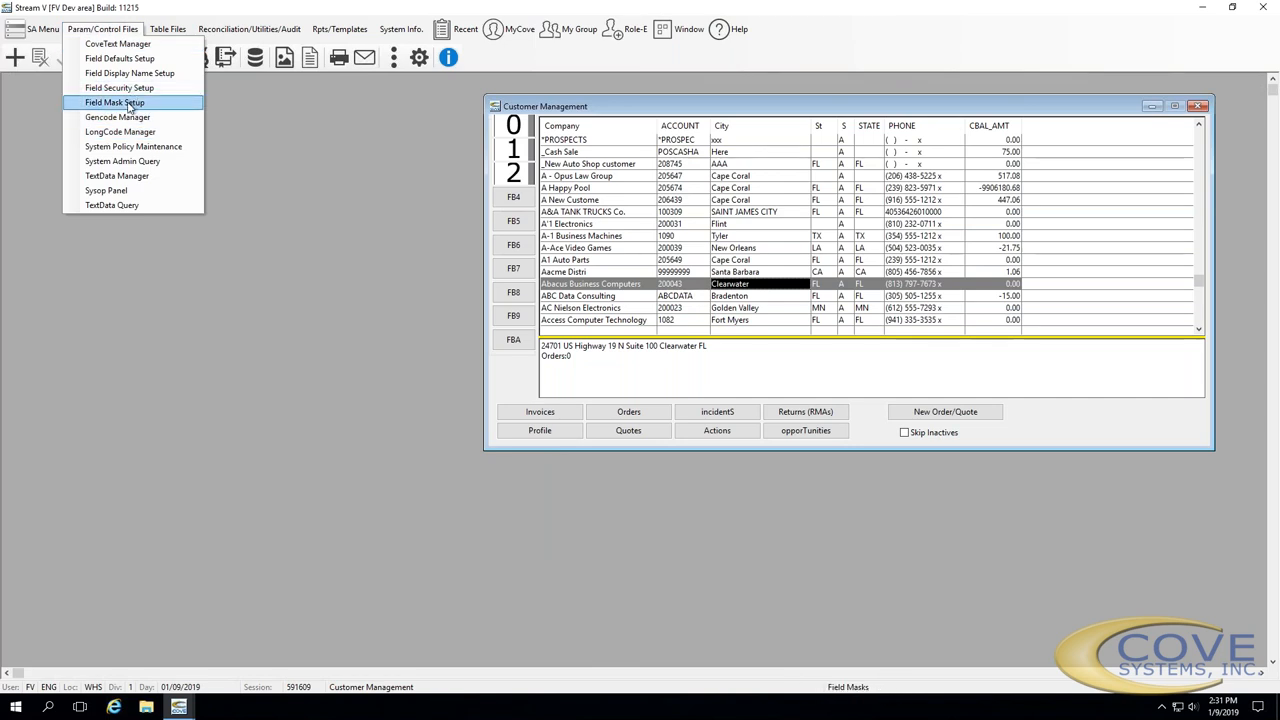
pyautogui.click(128, 103)
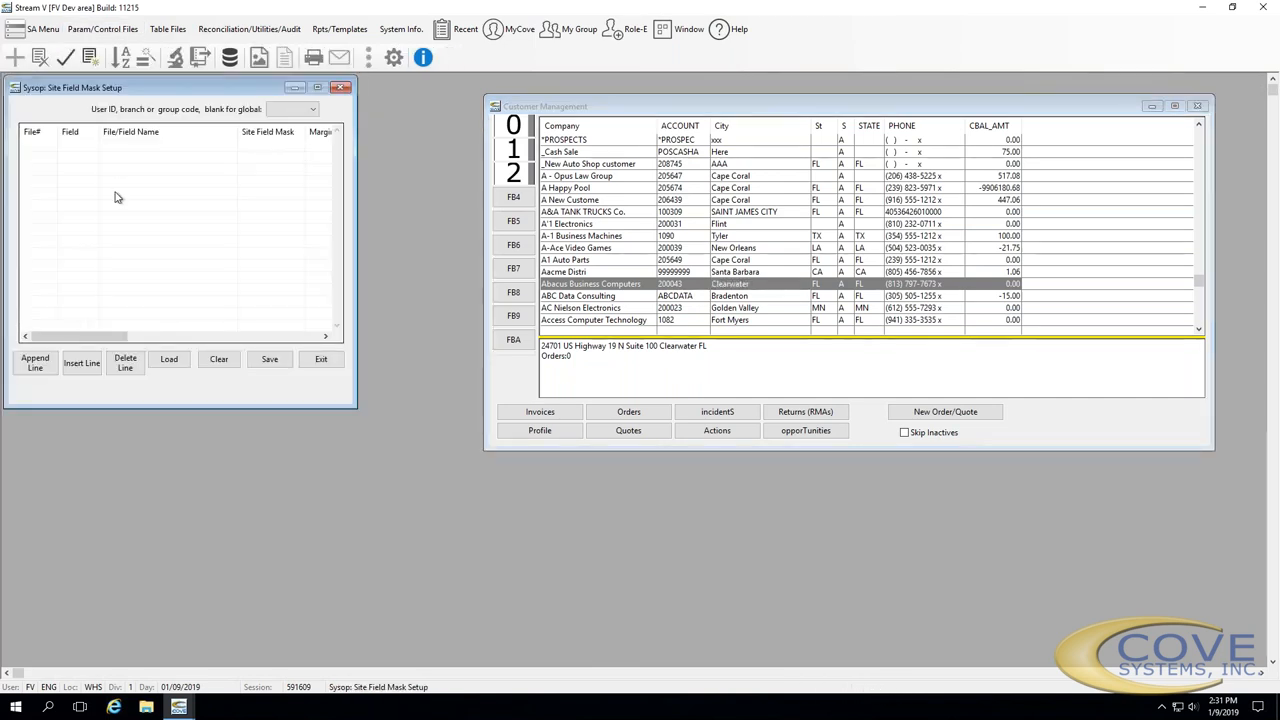
# Reopen the customer detail of Abacus Business Computers and browse its sections to reach the user fields
pyautogui.rightClick(663, 289)
pyautogui.click(745, 350)
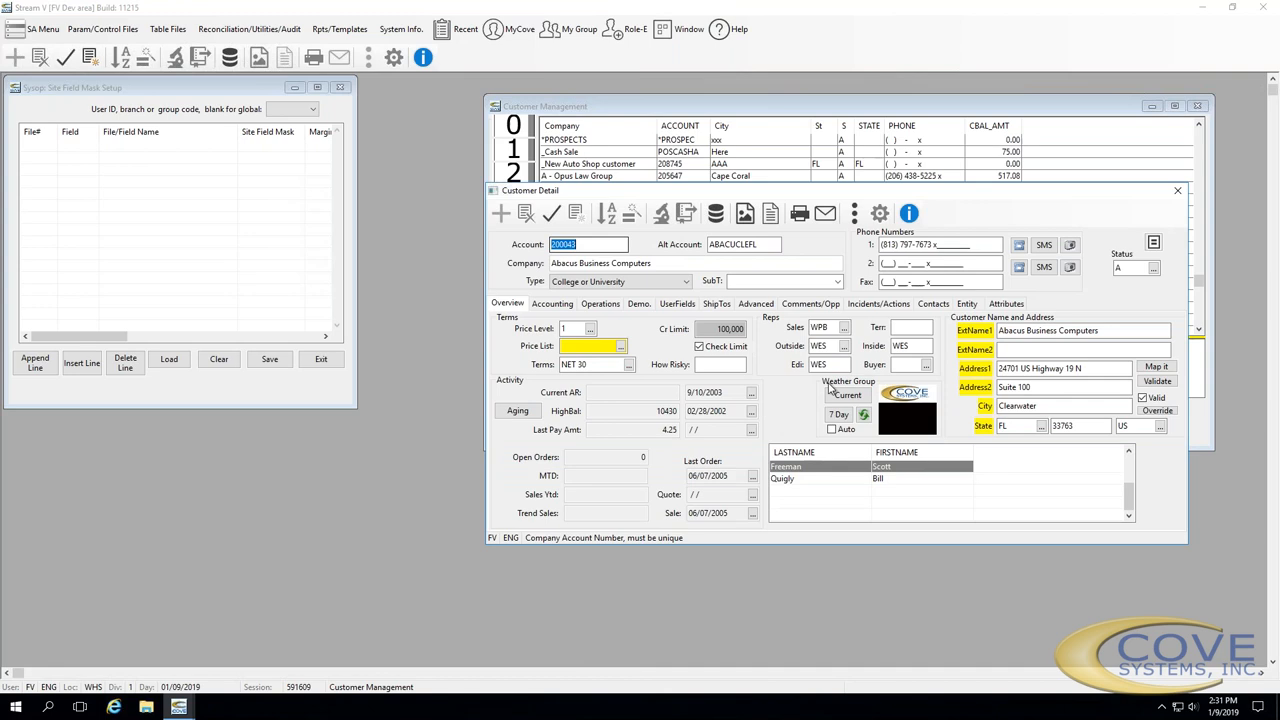
pyautogui.click(560, 305)
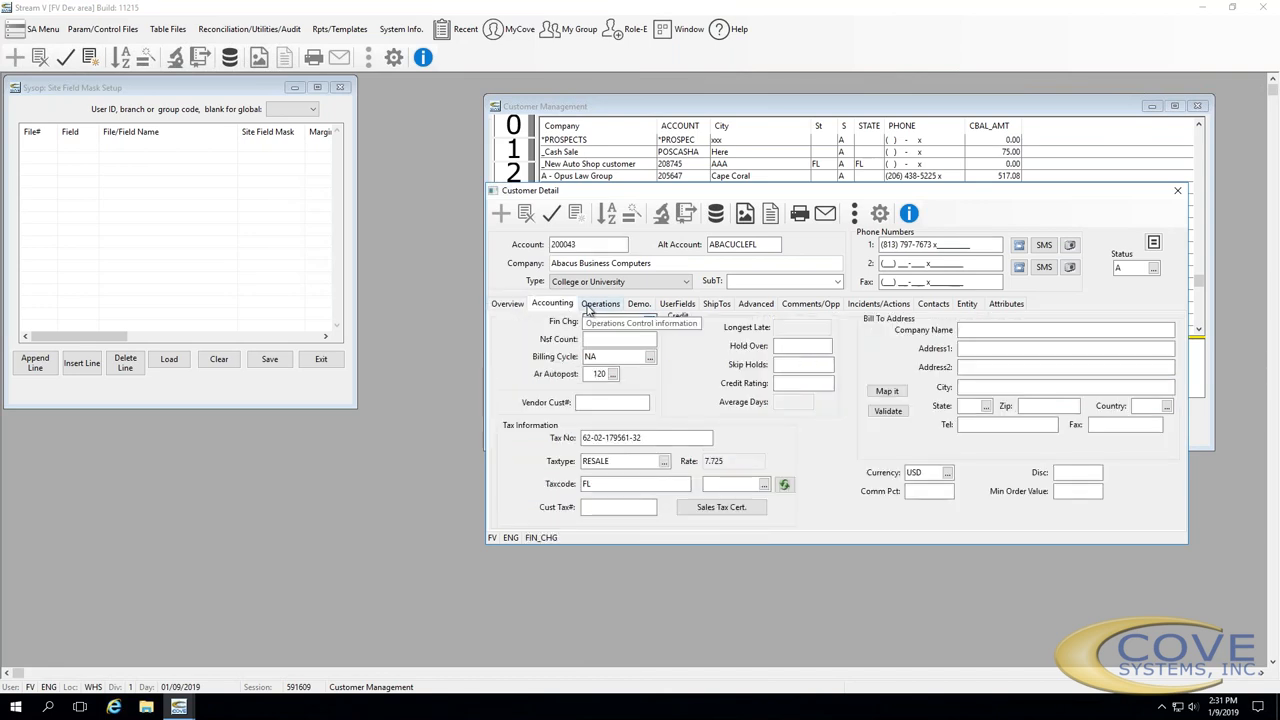
pyautogui.click(593, 308)
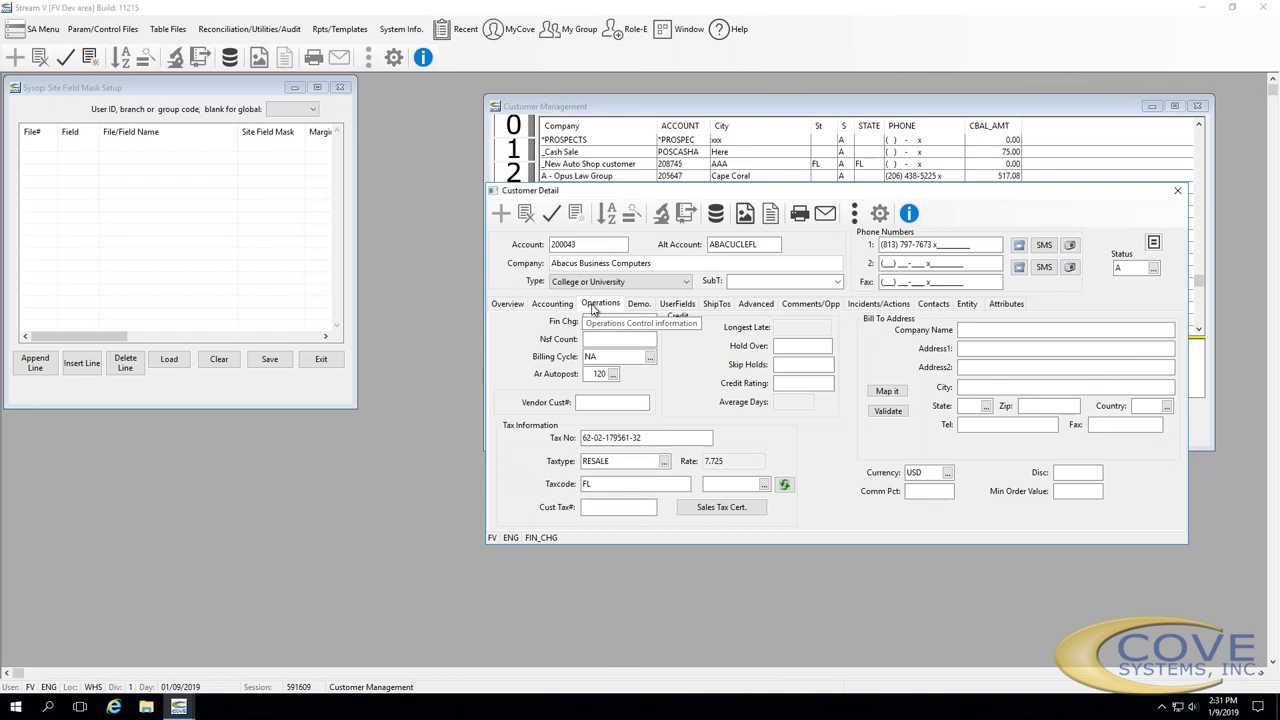
pyautogui.click(640, 305)
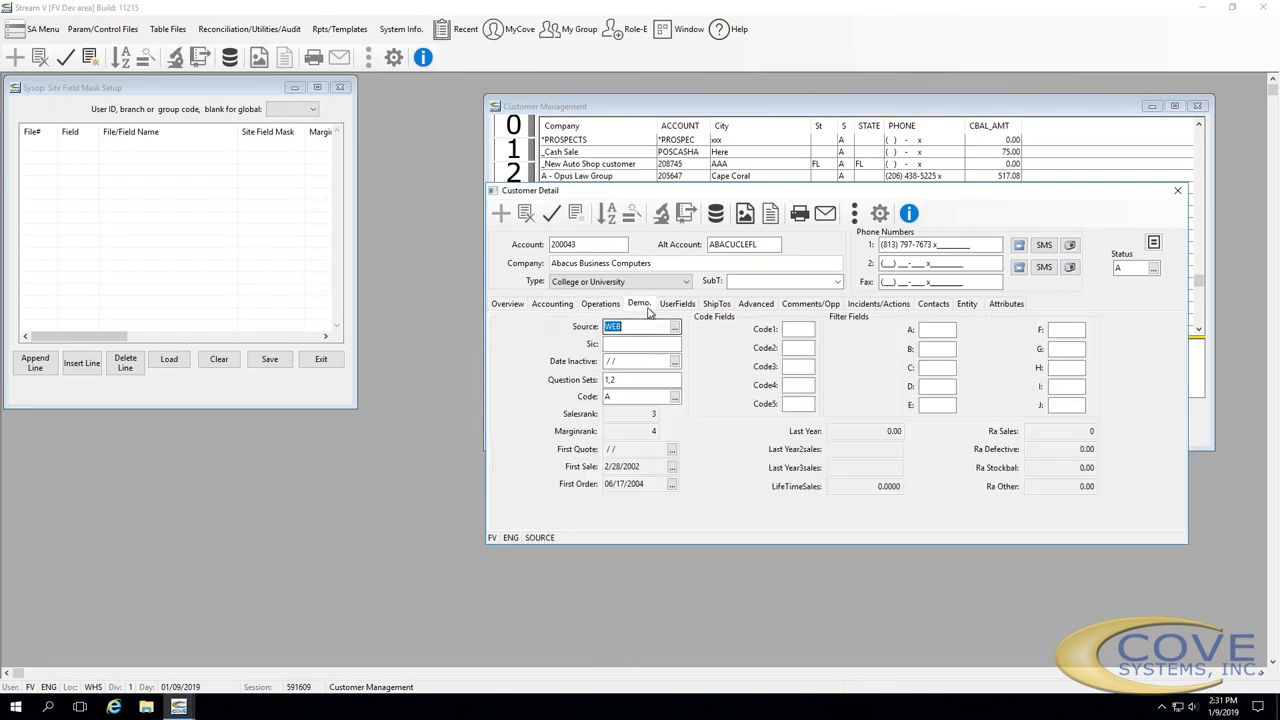
pyautogui.click(677, 305)
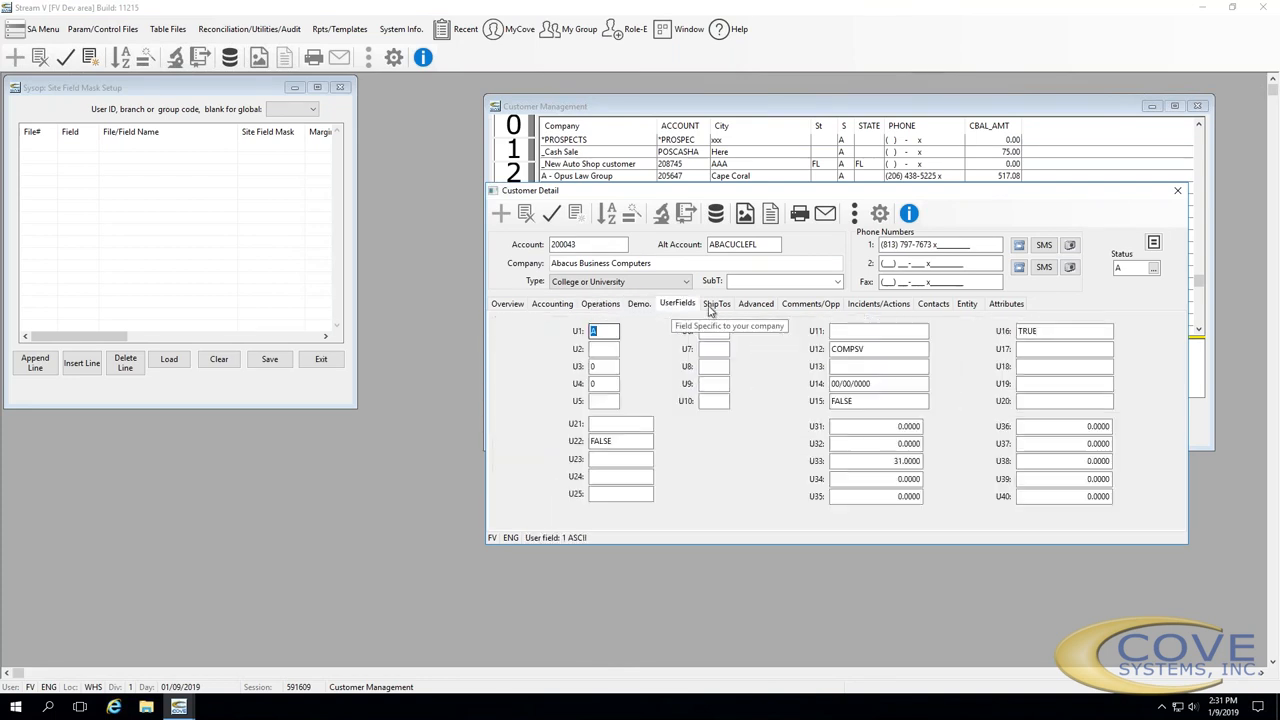
pyautogui.click(712, 306)
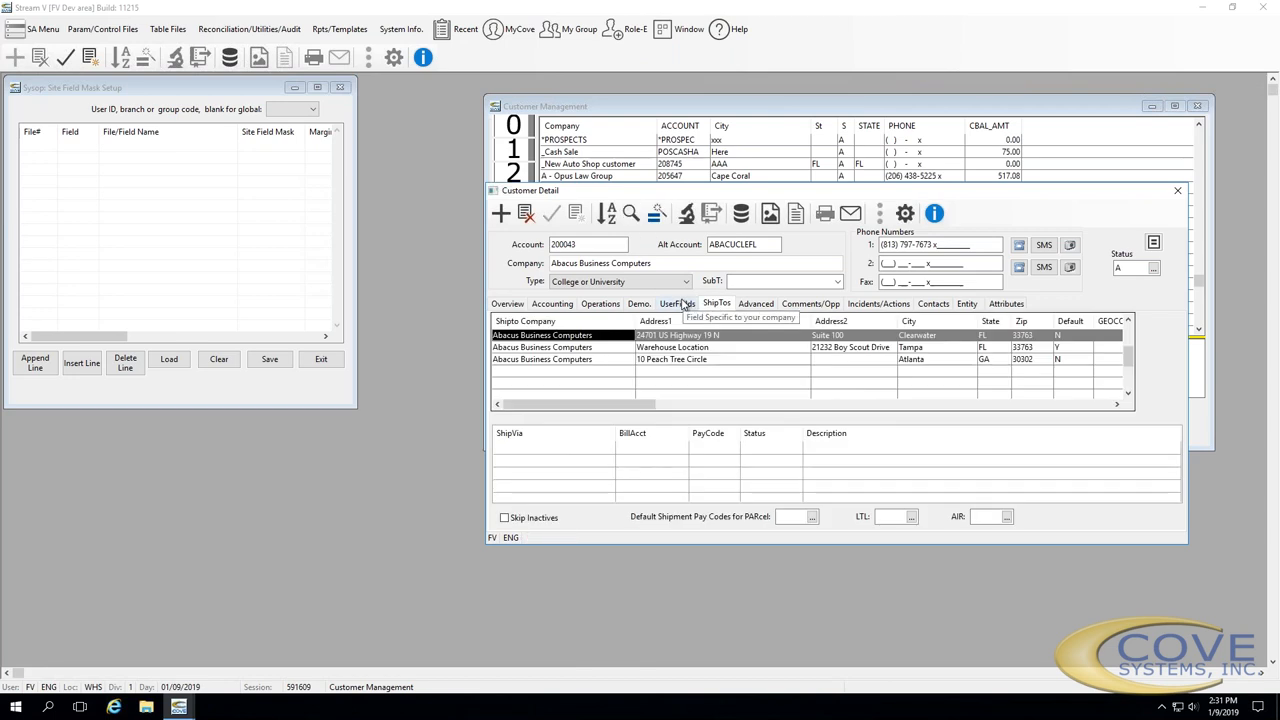
pyautogui.click(683, 304)
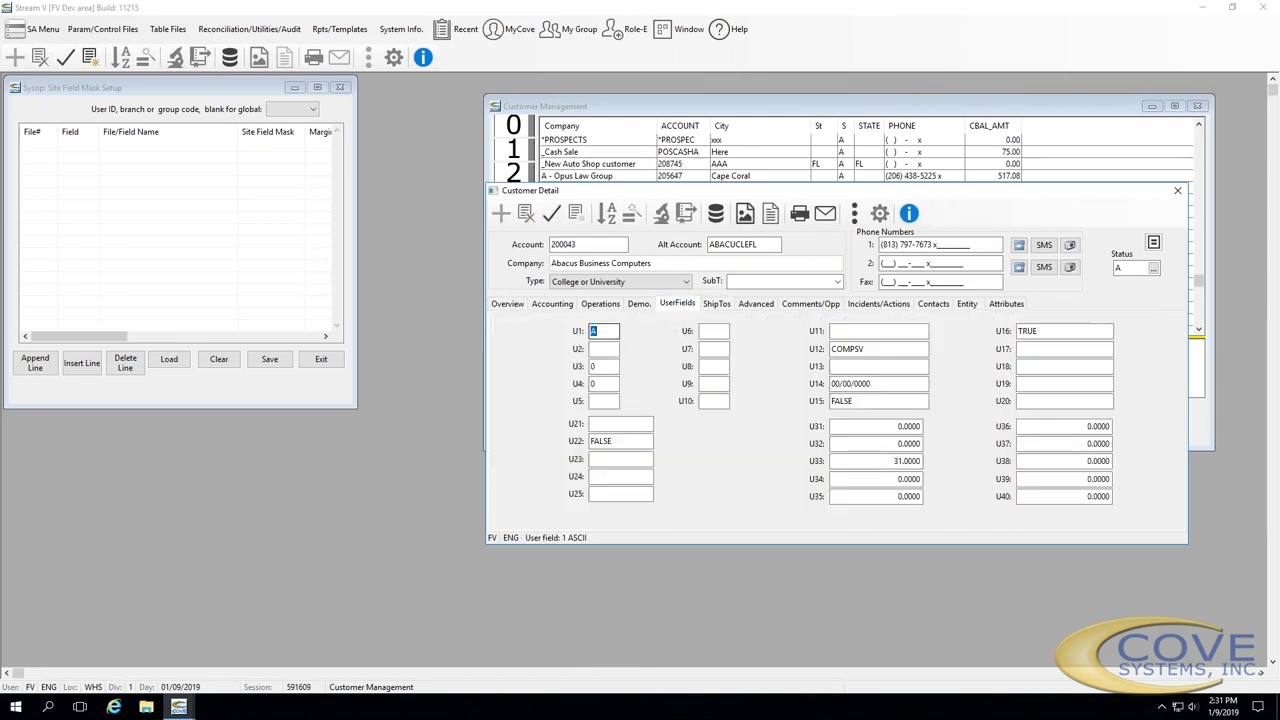
# Set the field mask of user field U31 to 2
pyautogui.rightClick(888, 422)
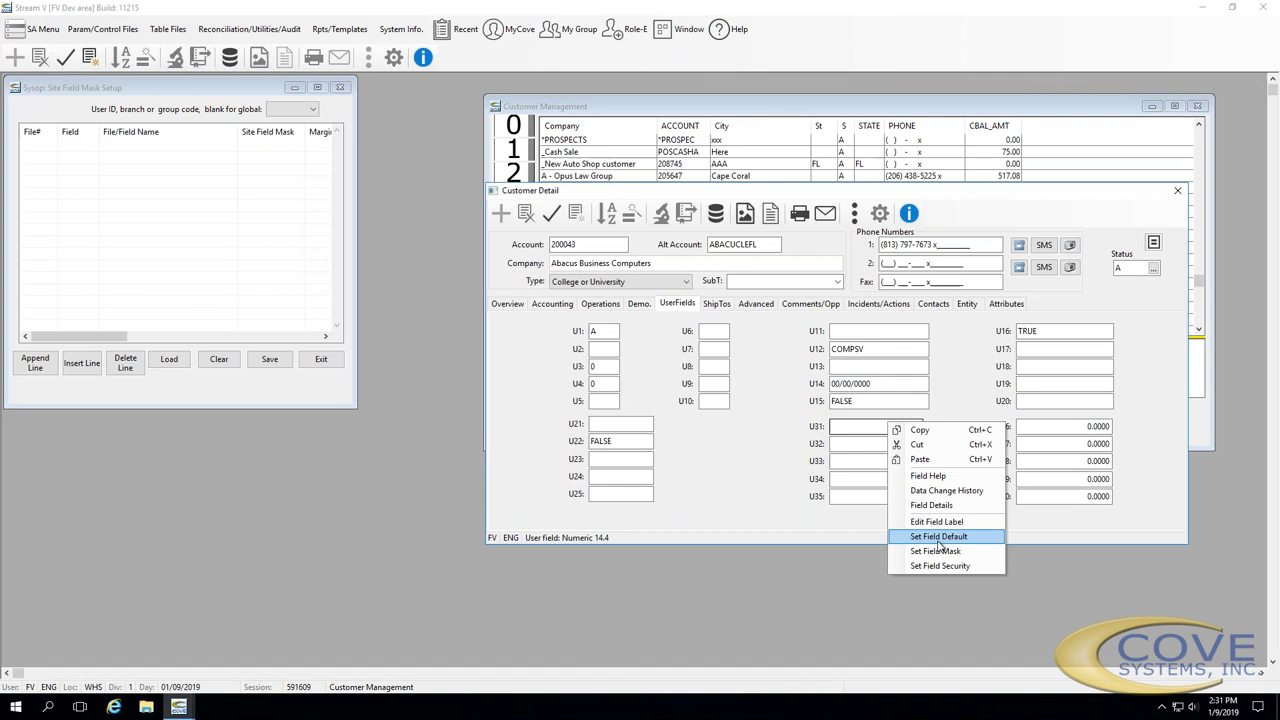
pyautogui.click(935, 551)
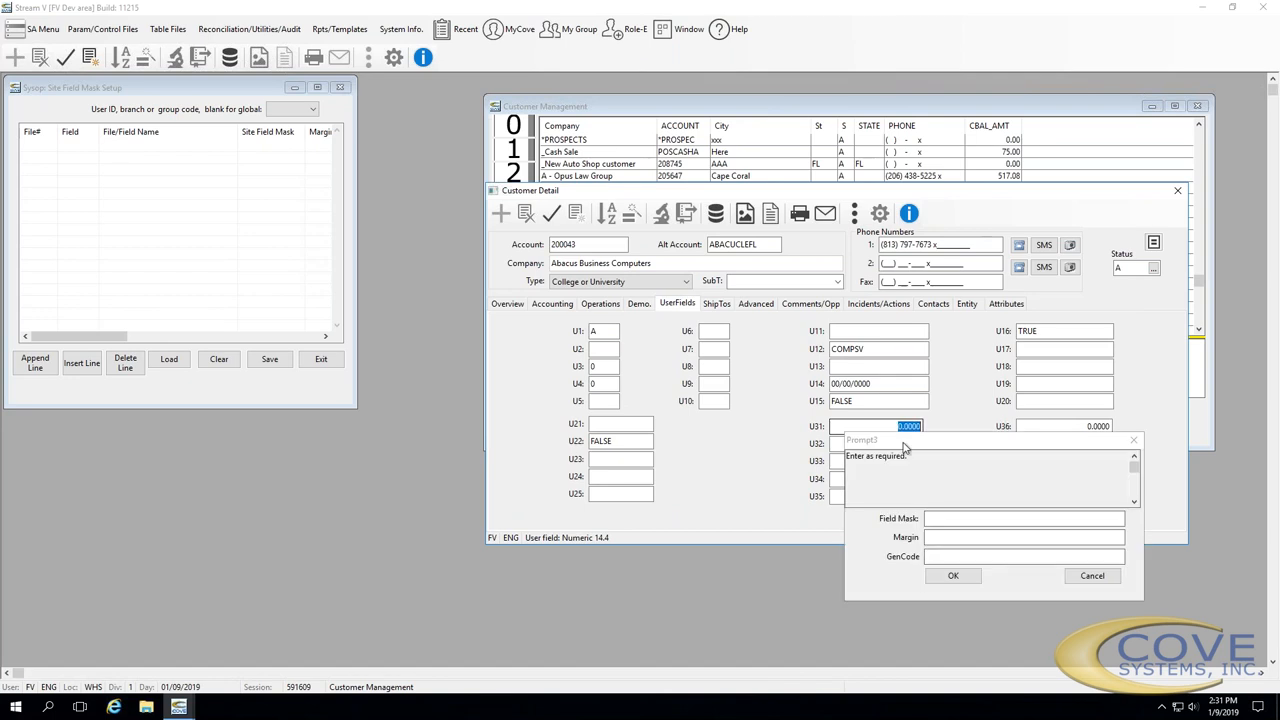
pyautogui.click(937, 518)
pyautogui.write('2')
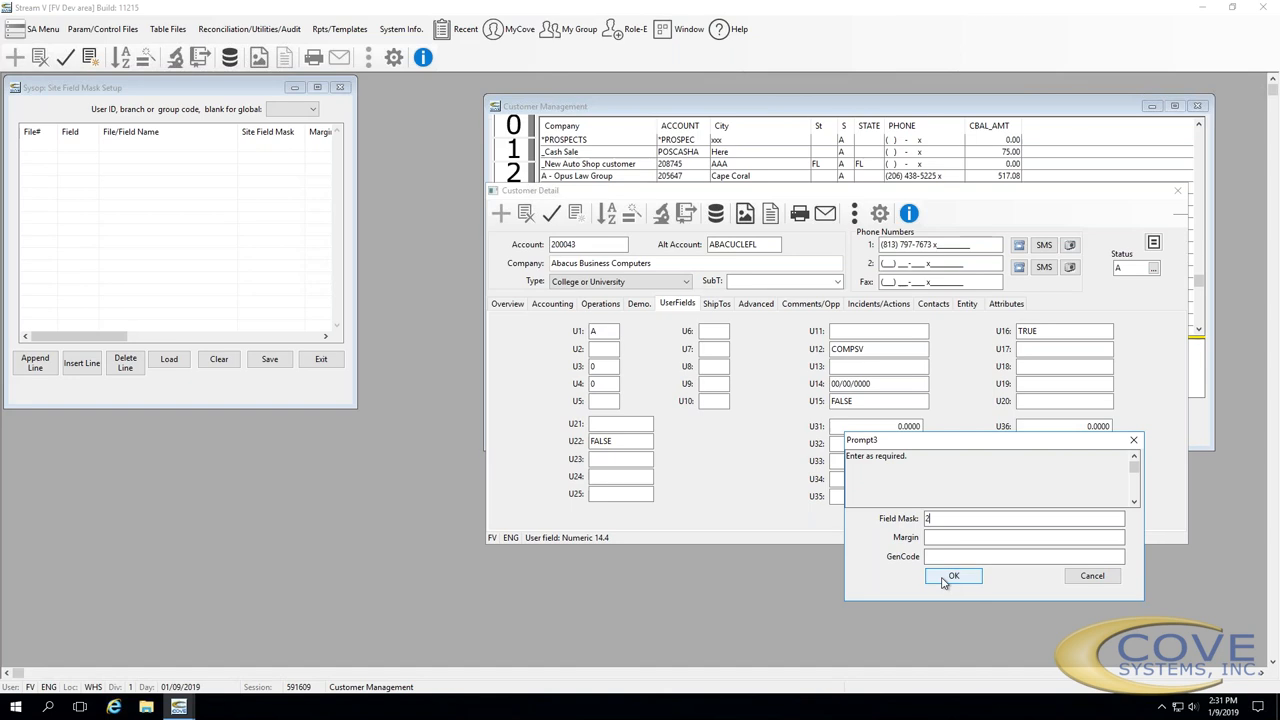
pyautogui.click(944, 580)
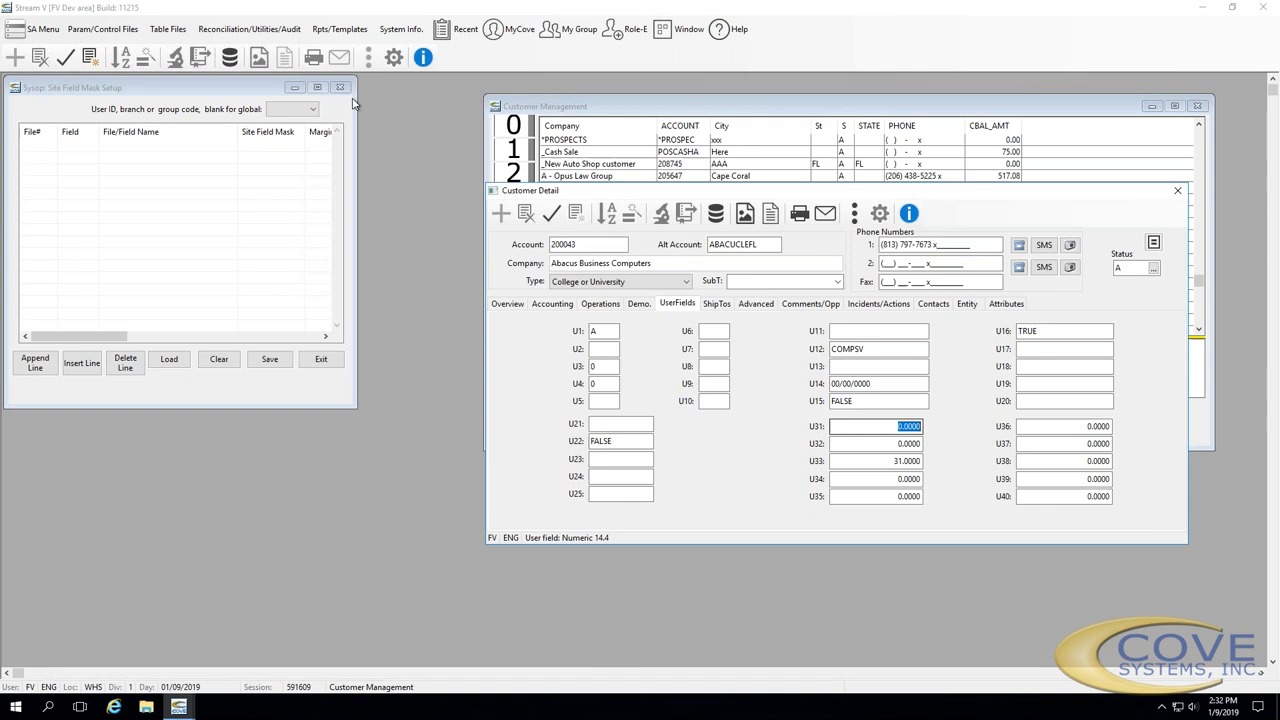
# Close the customer detail and Site Field Mask Setup, and open Field Security Setup
pyautogui.press('Escape')
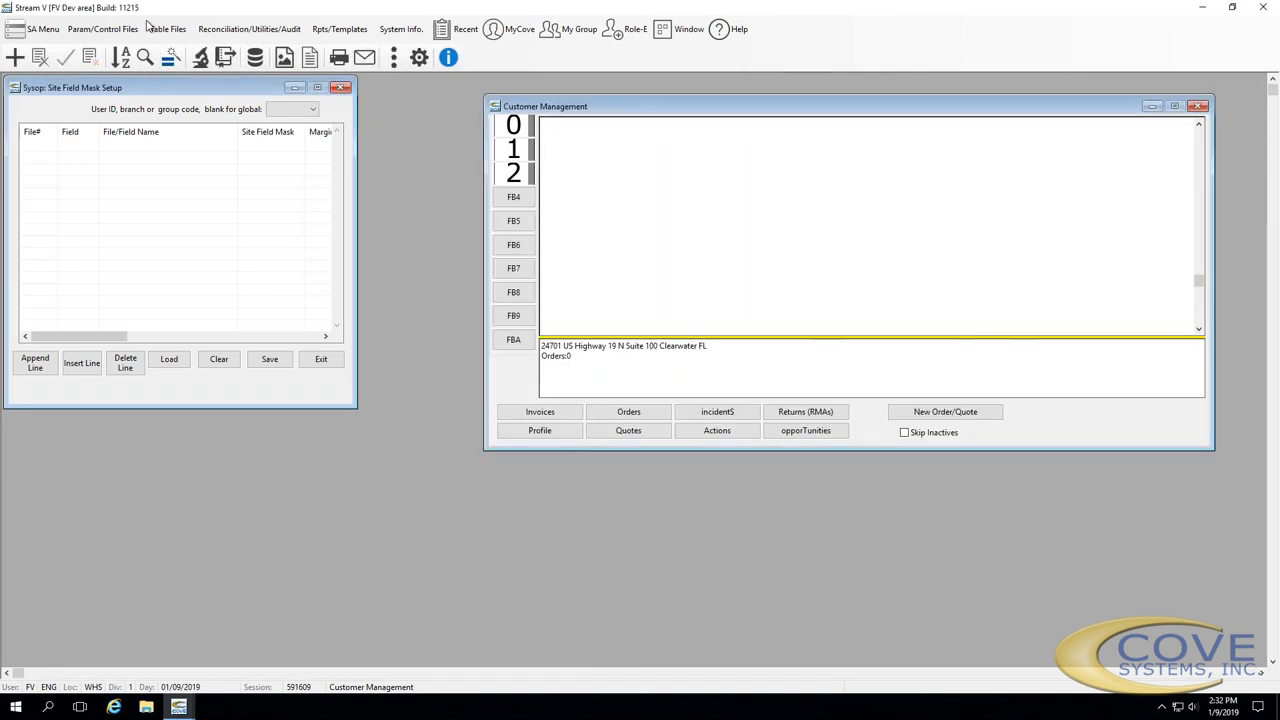
pyautogui.click(103, 28)
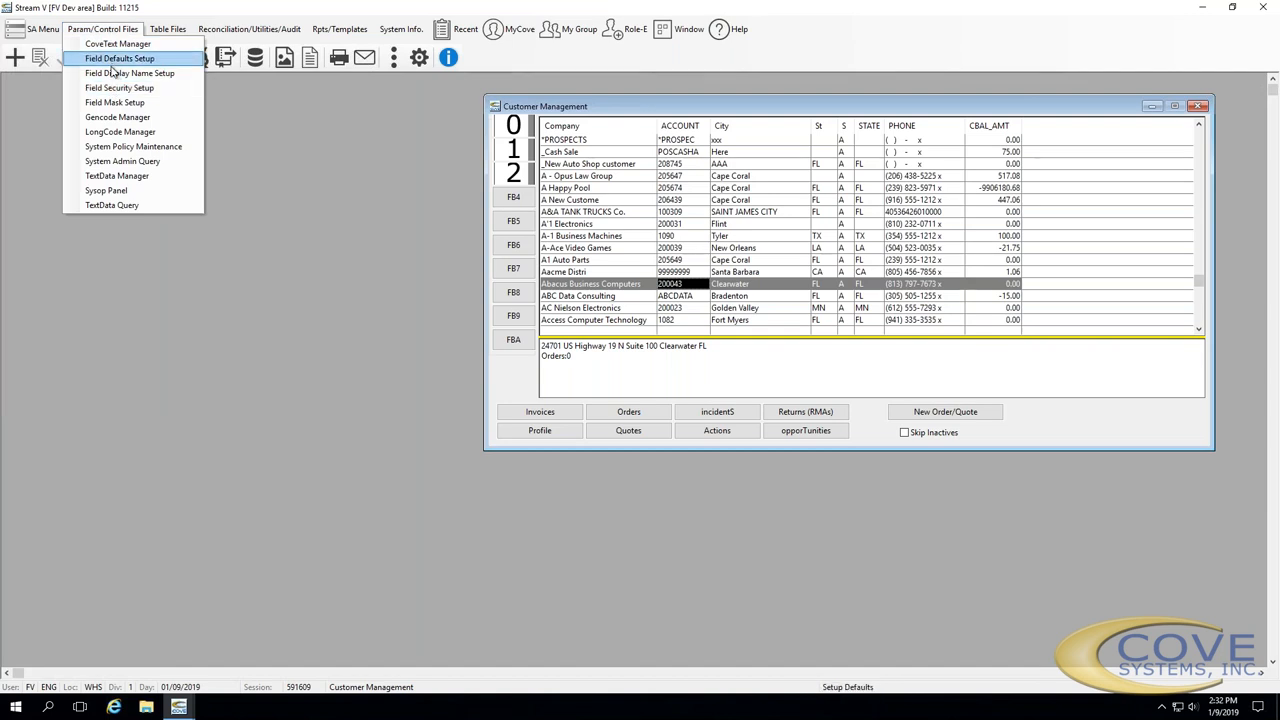
pyautogui.click(110, 88)
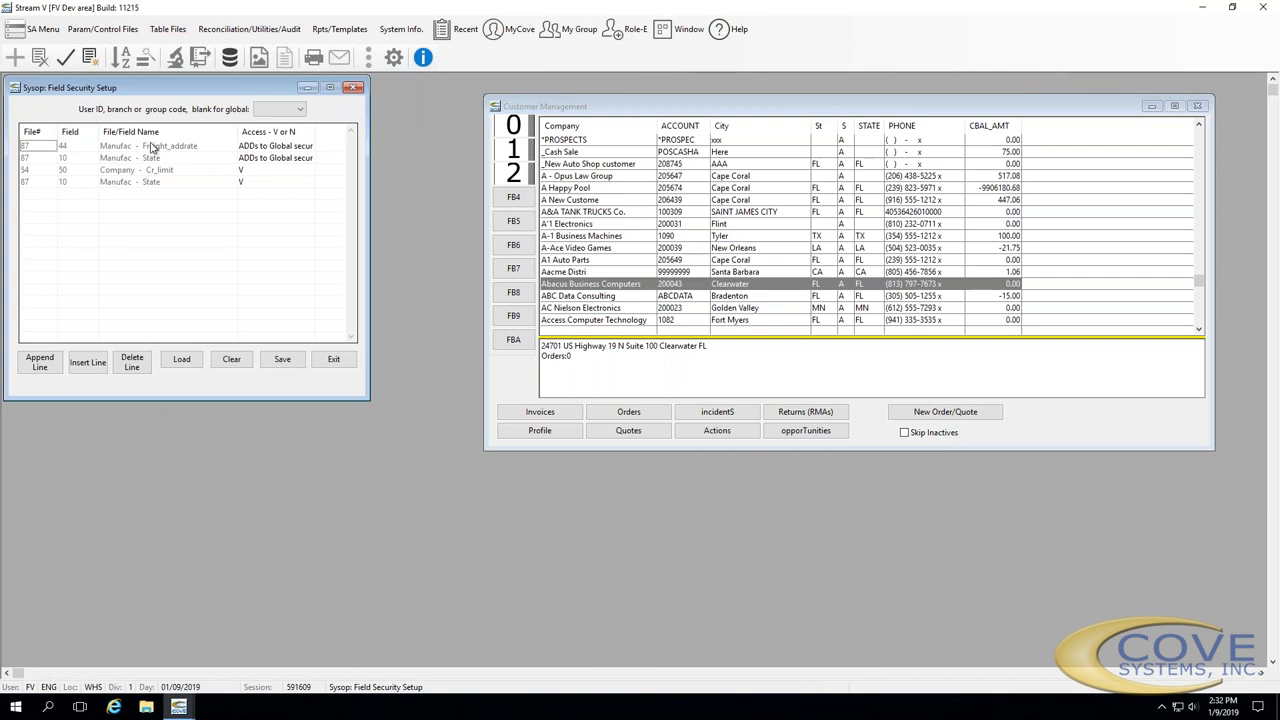
# Open the customer detail of Abacus Business Computers and bring up the field options for Terms
pyautogui.click(637, 289)
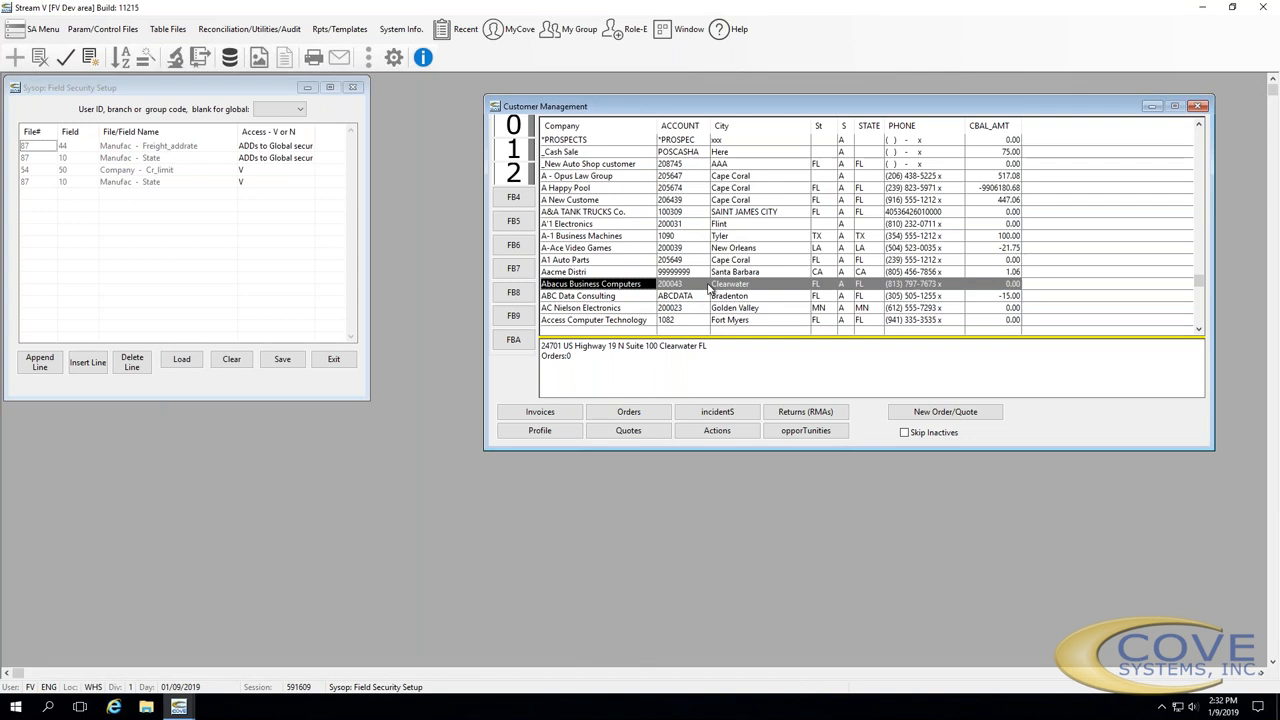
pyautogui.doubleClick(709, 289)
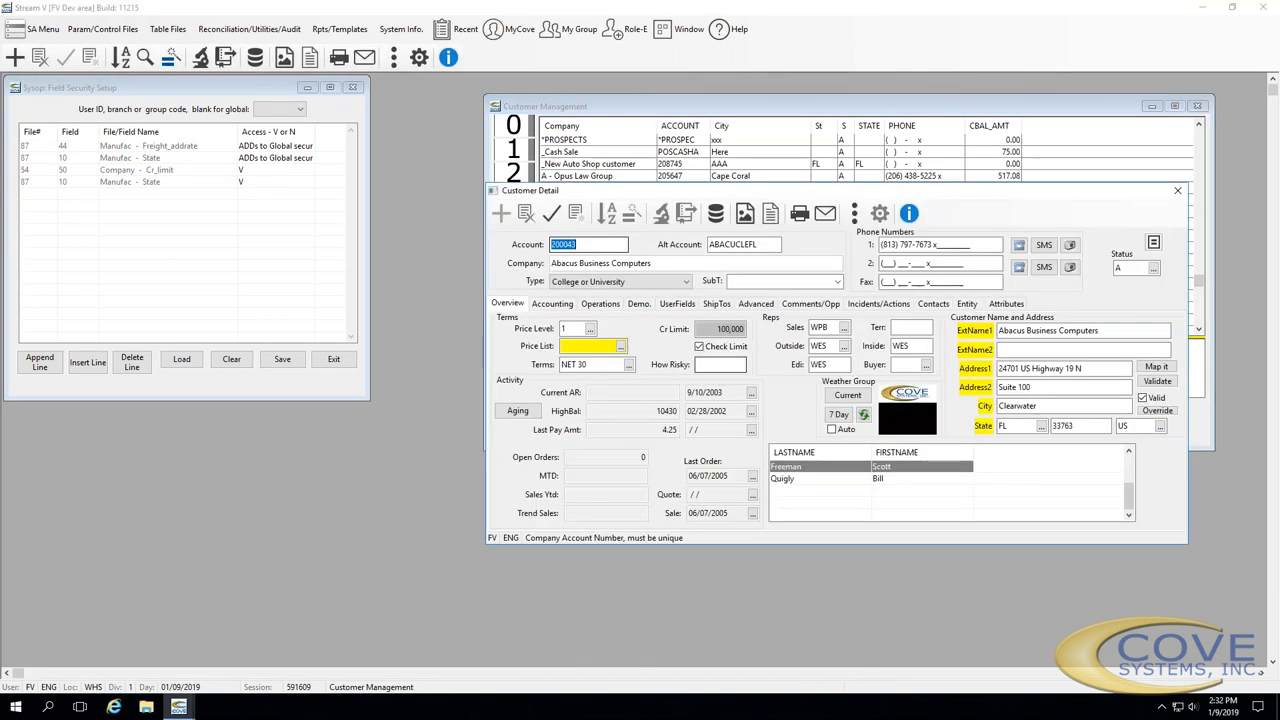
pyautogui.click(719, 364)
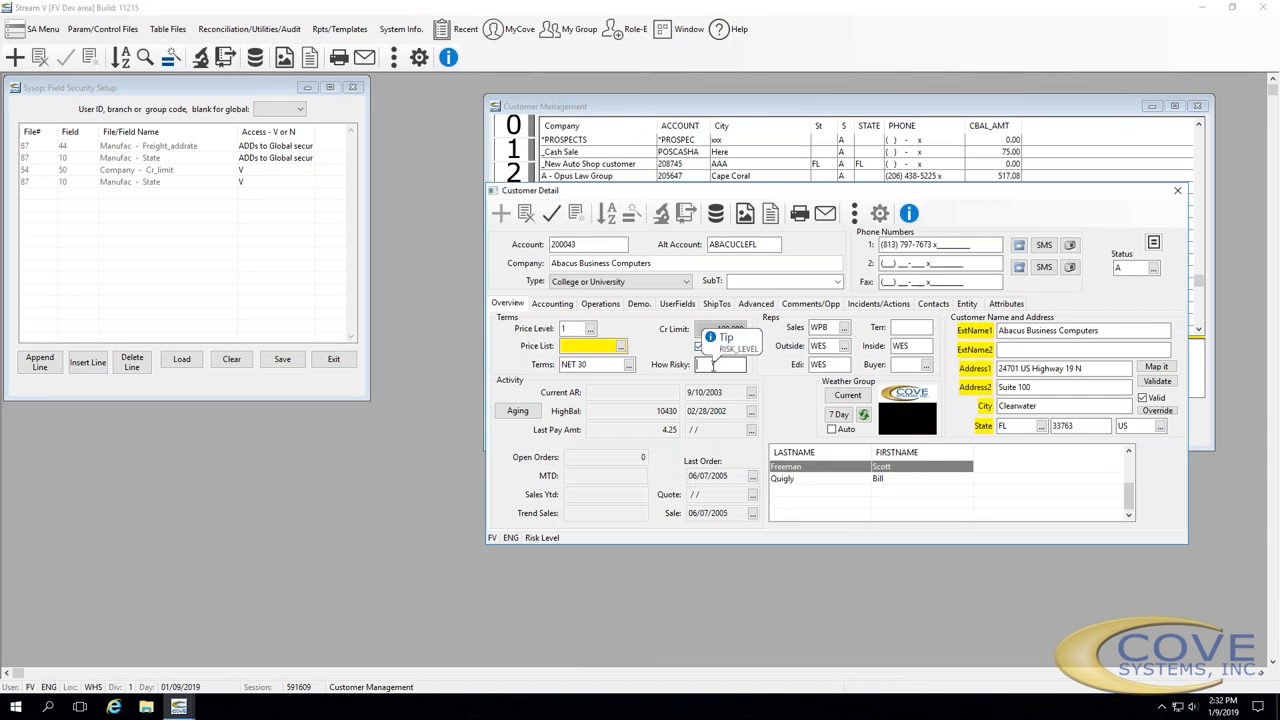
pyautogui.click(613, 365)
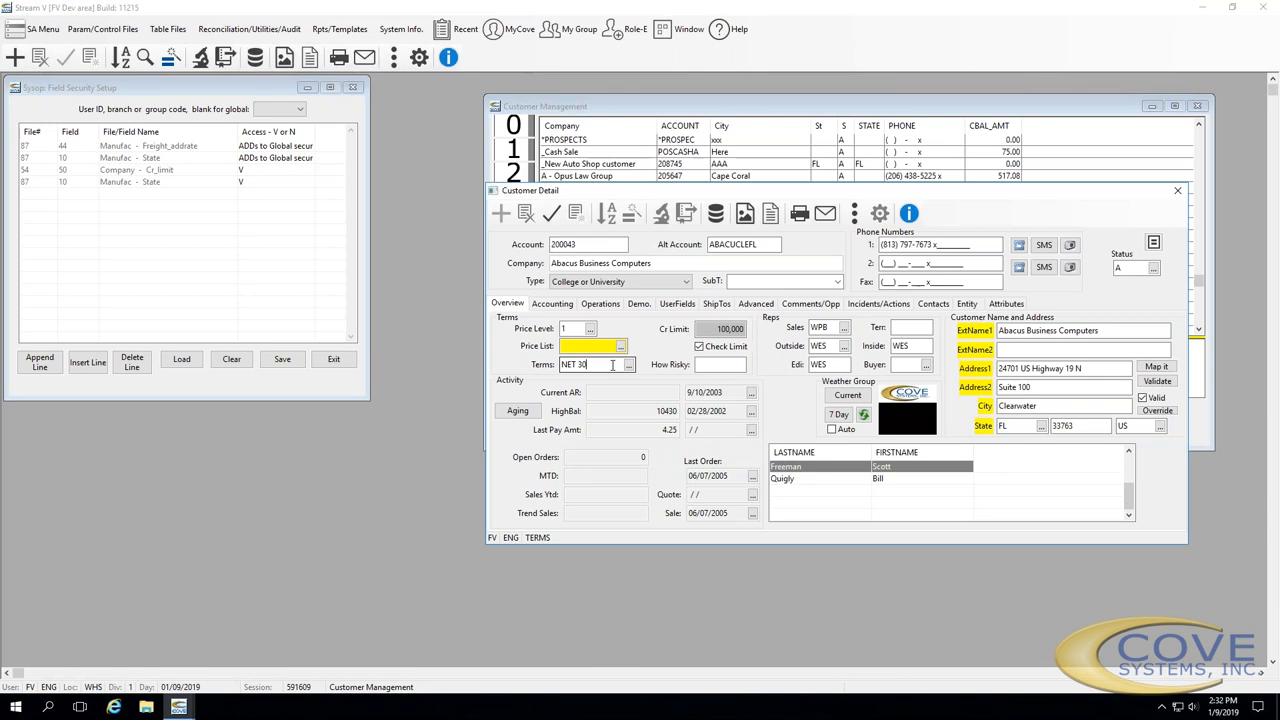
pyautogui.rightClick(613, 365)
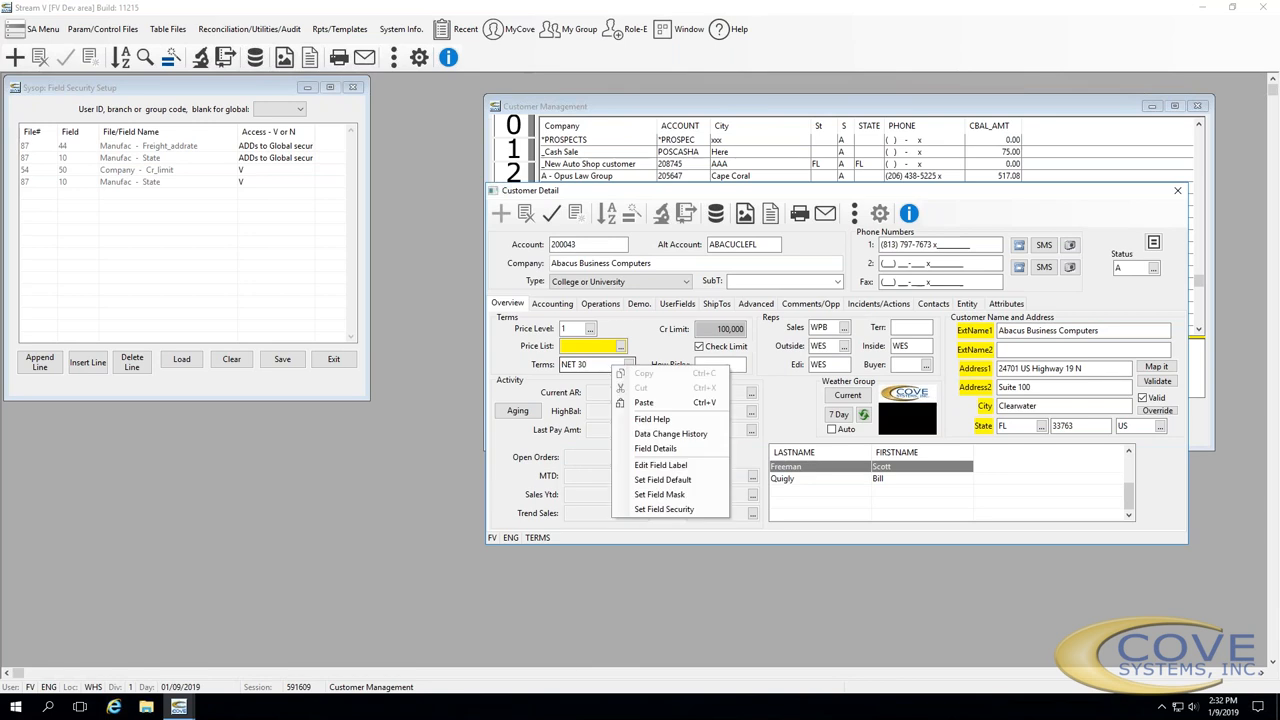
# Set the Terms field's global security to View Only, and close the customer detail
pyautogui.click(668, 510)
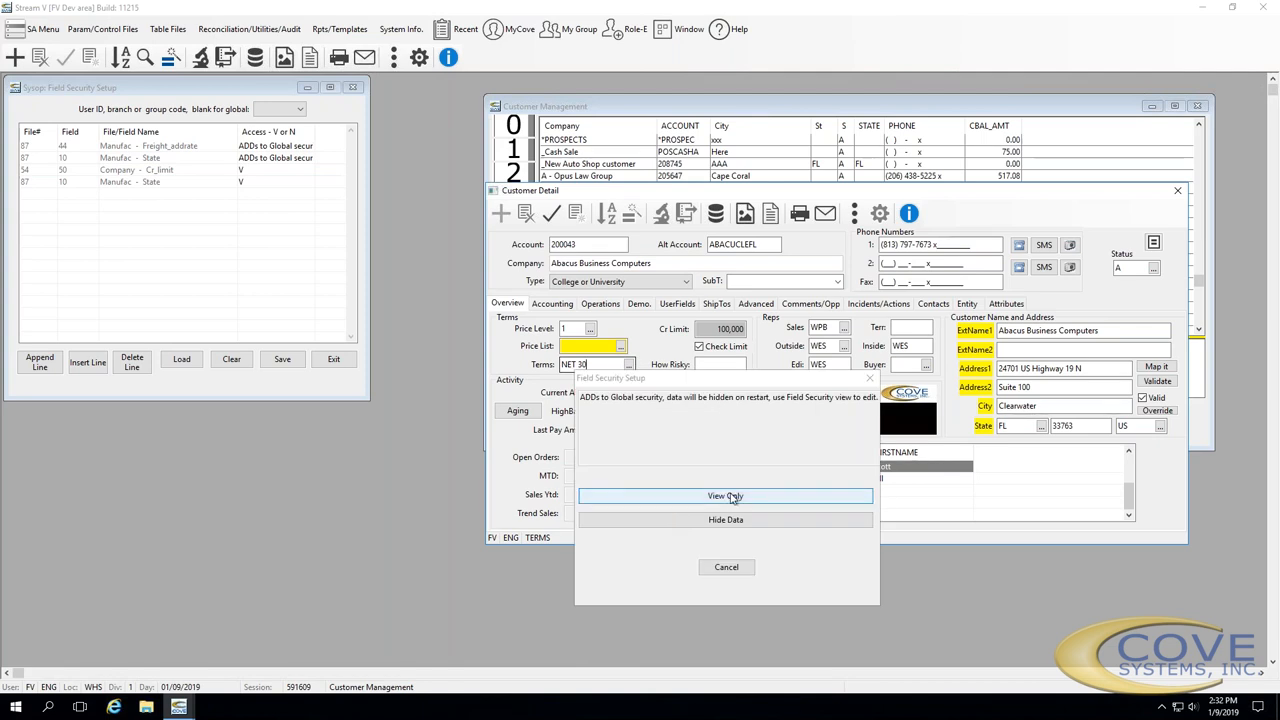
pyautogui.click(730, 496)
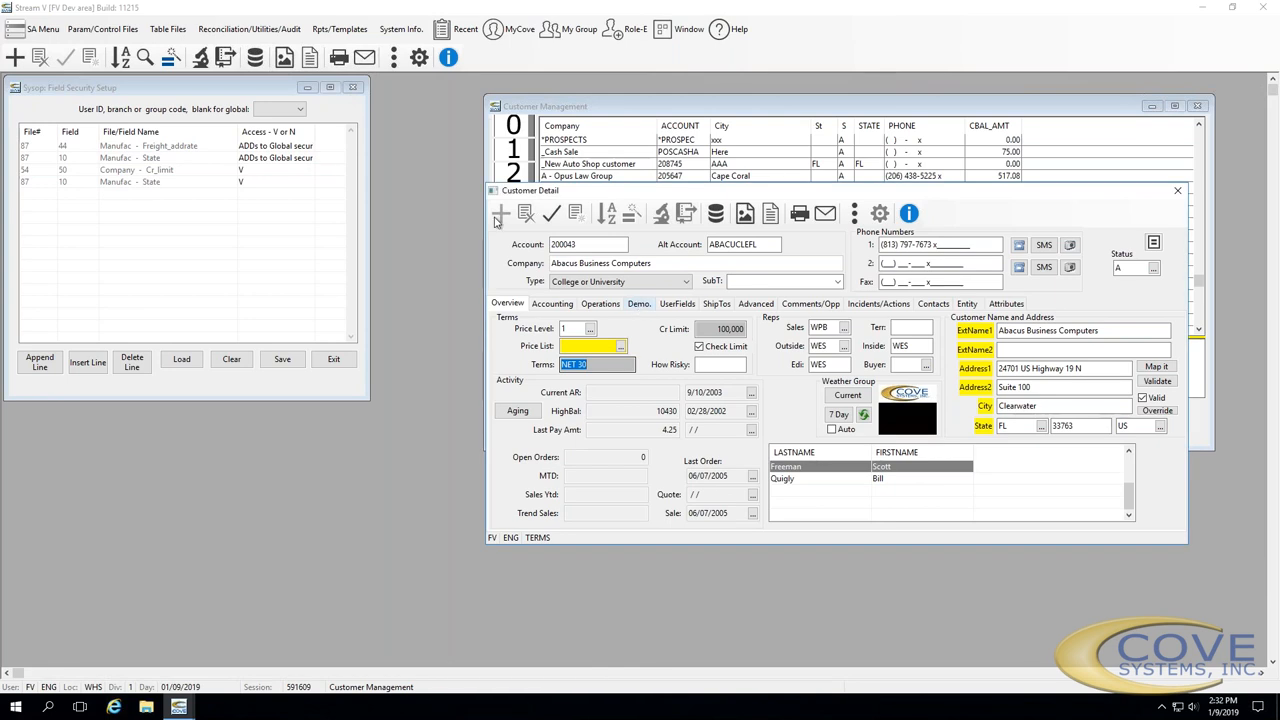
pyautogui.press('Escape')
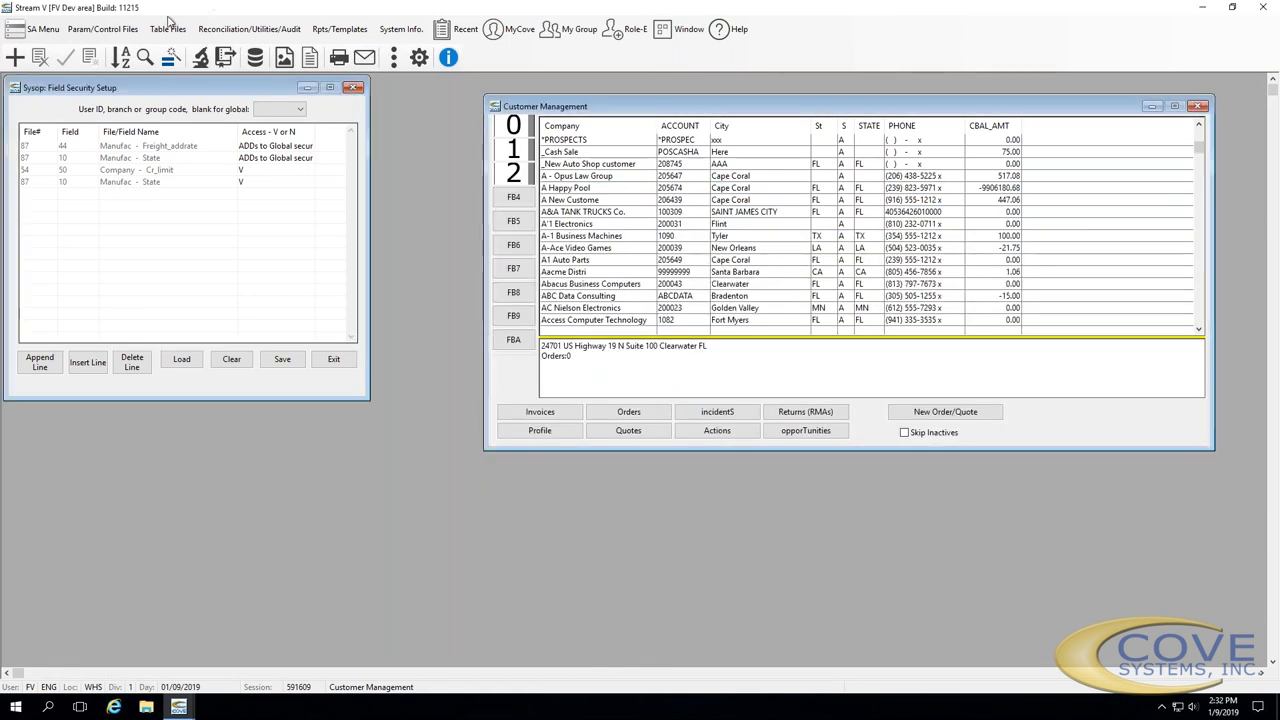
# Reload the Field Security Setup view, examine the Company - Terms entry's file, field and access values, and close it
pyautogui.click(352, 89)
pyautogui.click(102, 29)
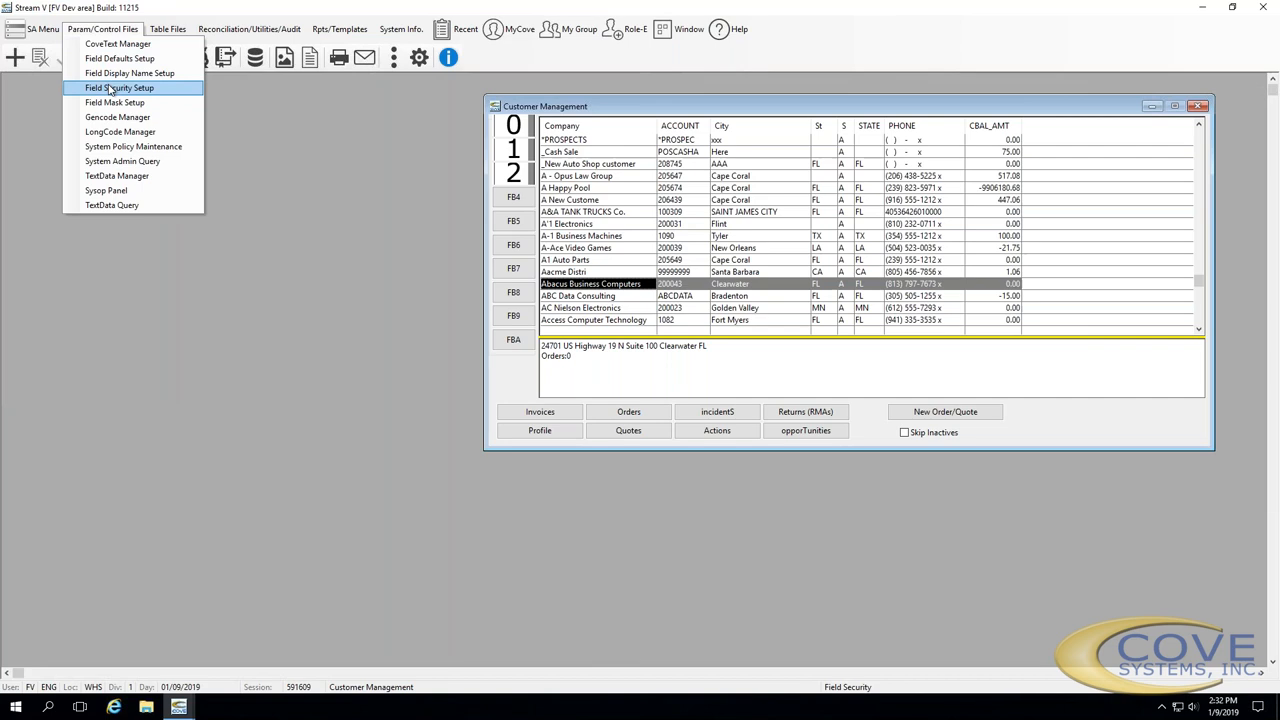
pyautogui.click(113, 88)
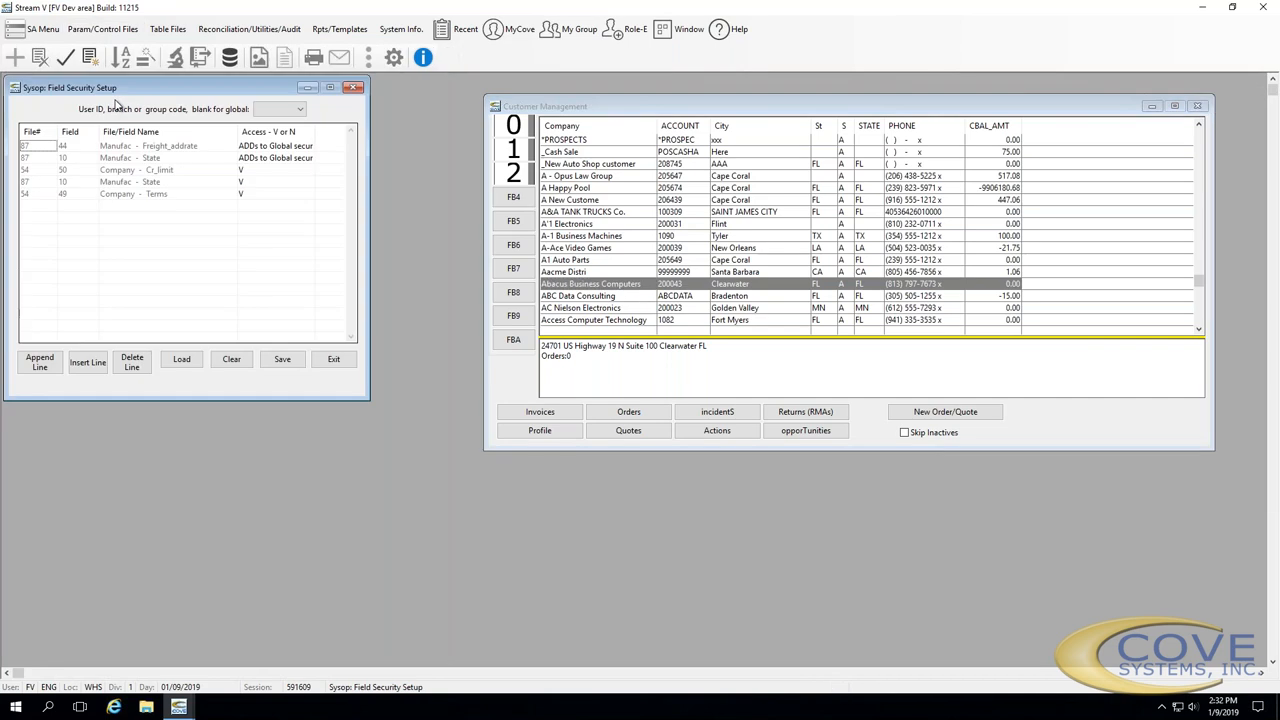
pyautogui.click(25, 195)
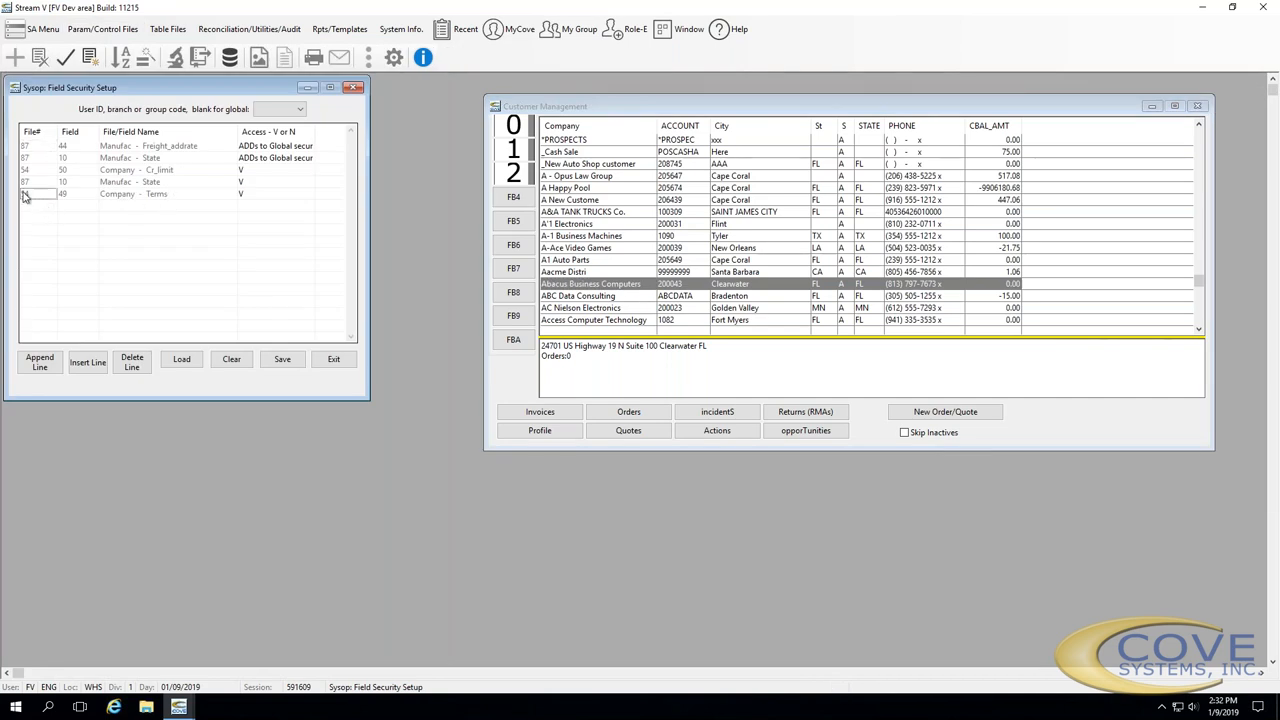
pyautogui.click(81, 197)
pyautogui.click(290, 195)
pyautogui.click(353, 91)
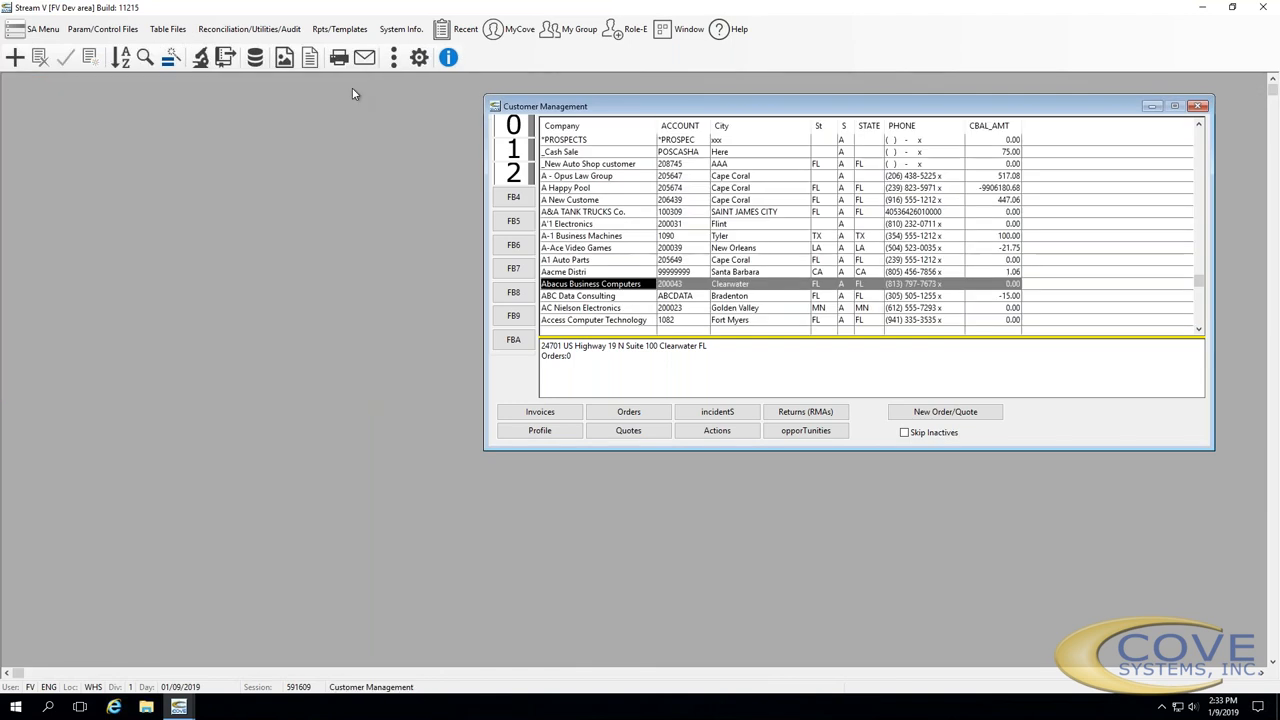
# Open the Abacus Business Computers customer detail and view the validation table for the Outside rep field
pyautogui.click(128, 32)
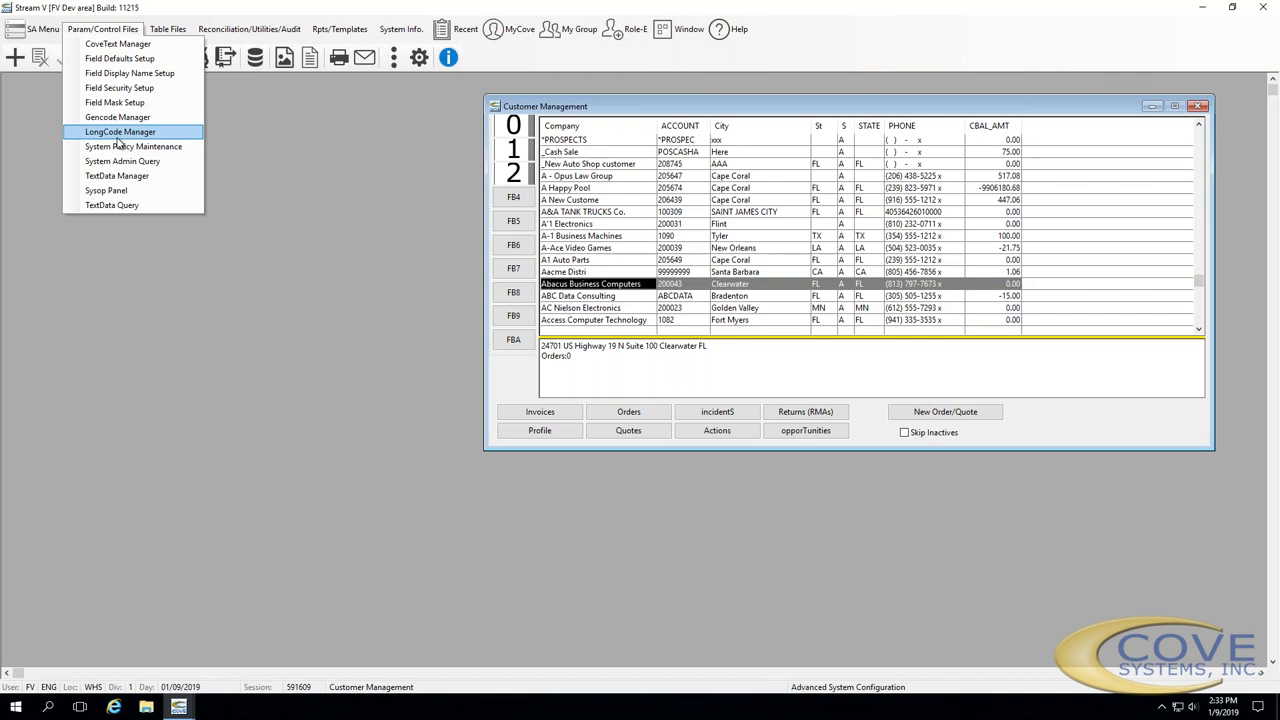
pyautogui.click(580, 287)
pyautogui.doubleClick(580, 287)
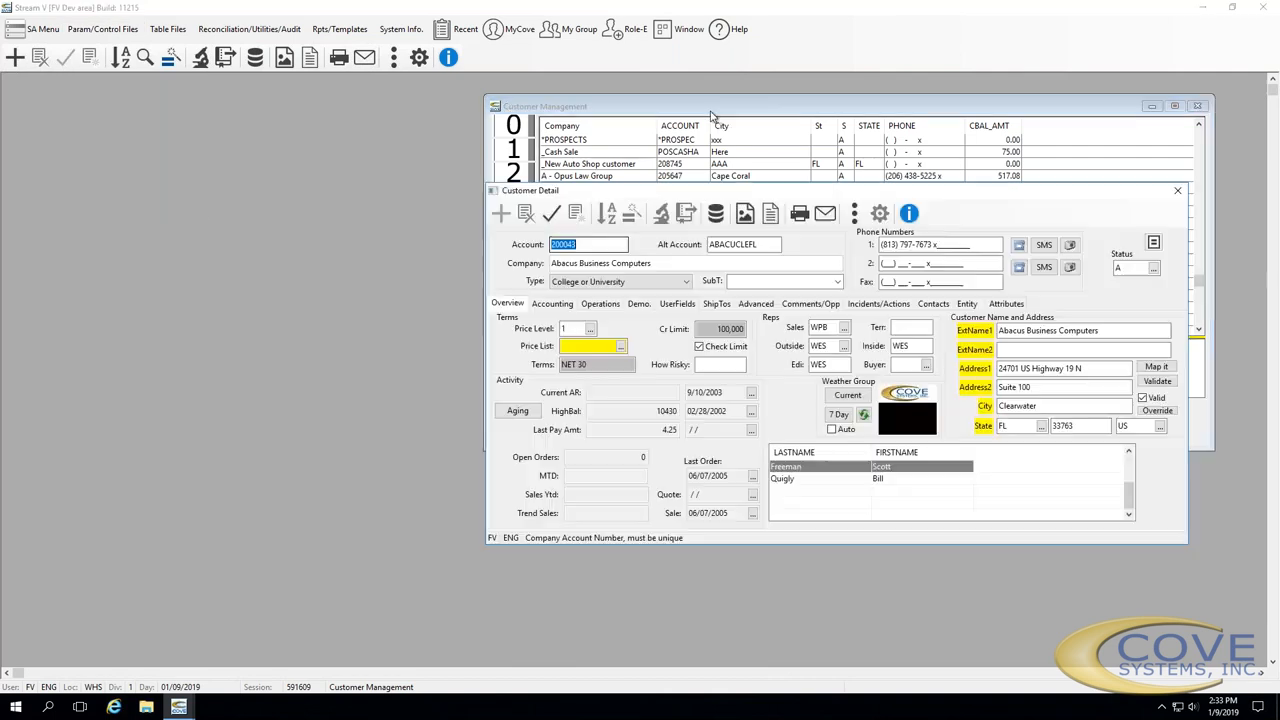
pyautogui.click(845, 332)
pyautogui.click(820, 346)
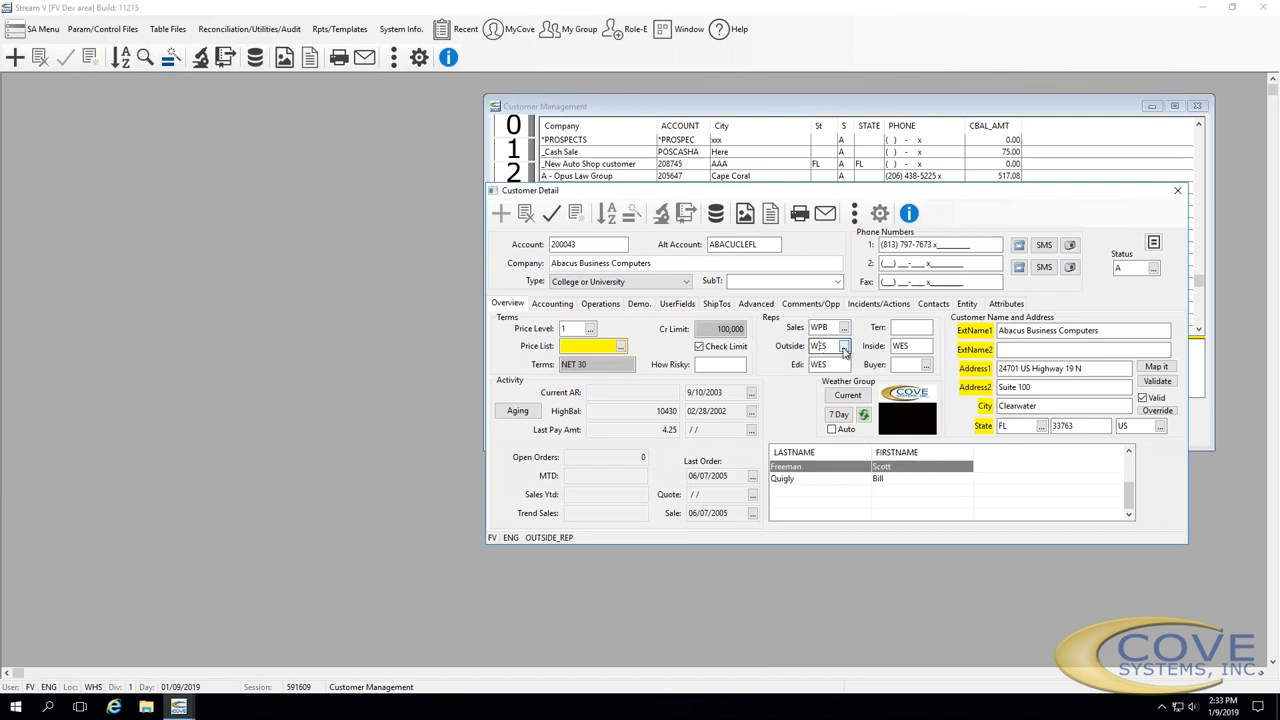
pyautogui.click(845, 346)
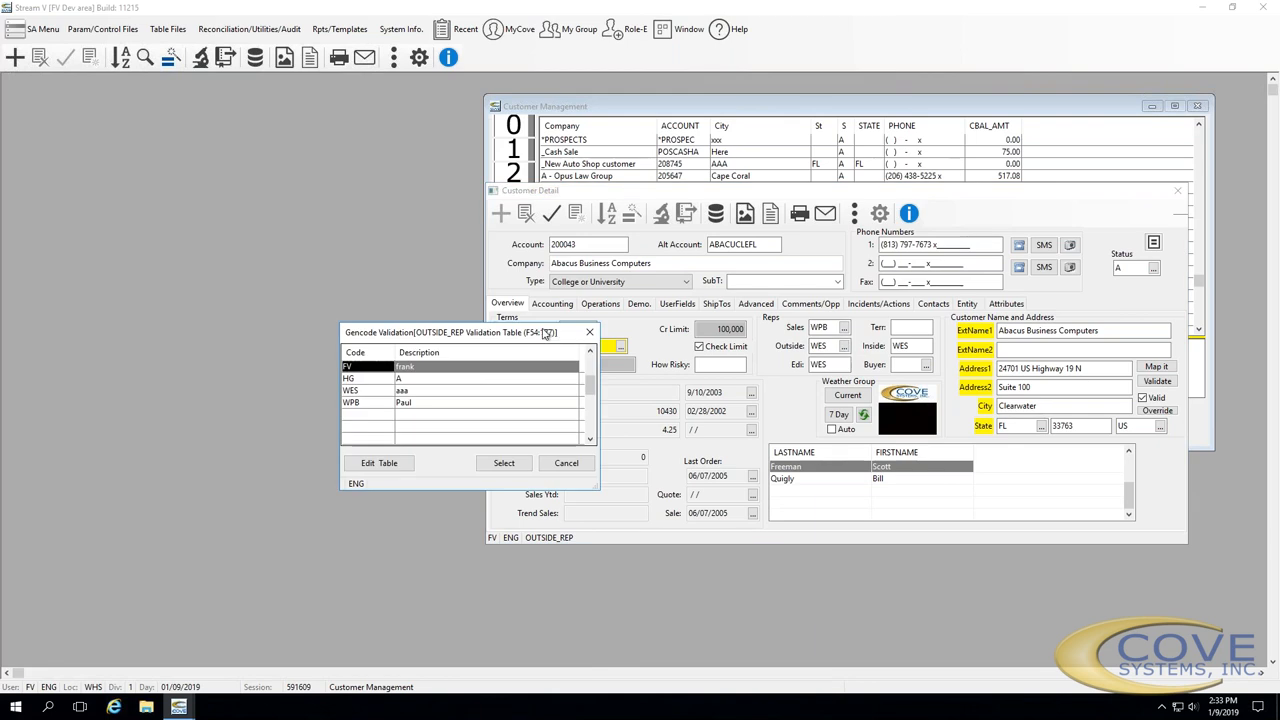
pyautogui.moveTo(543, 338); pyautogui.dragTo(893, 418)
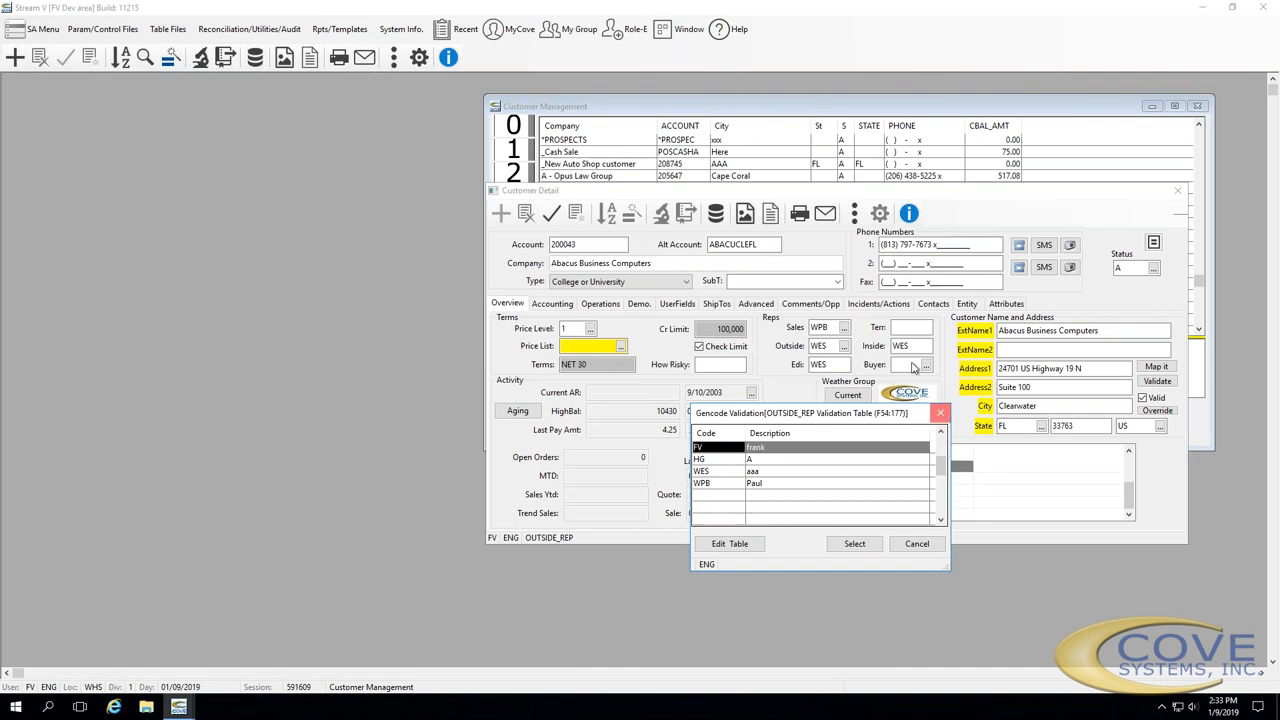
pyautogui.click(940, 412)
# Look up the validation table for the customer's Terr field, and close the customer detail
pyautogui.click(898, 327)
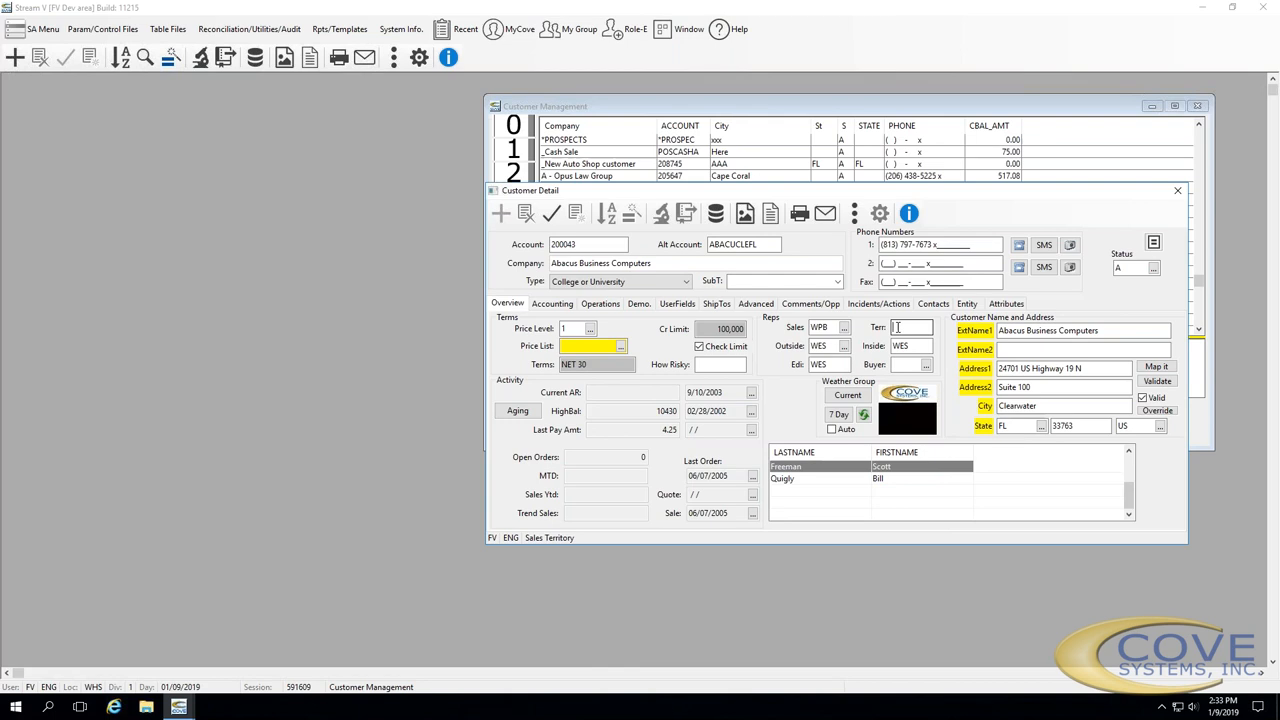
pyautogui.doubleClick(898, 327)
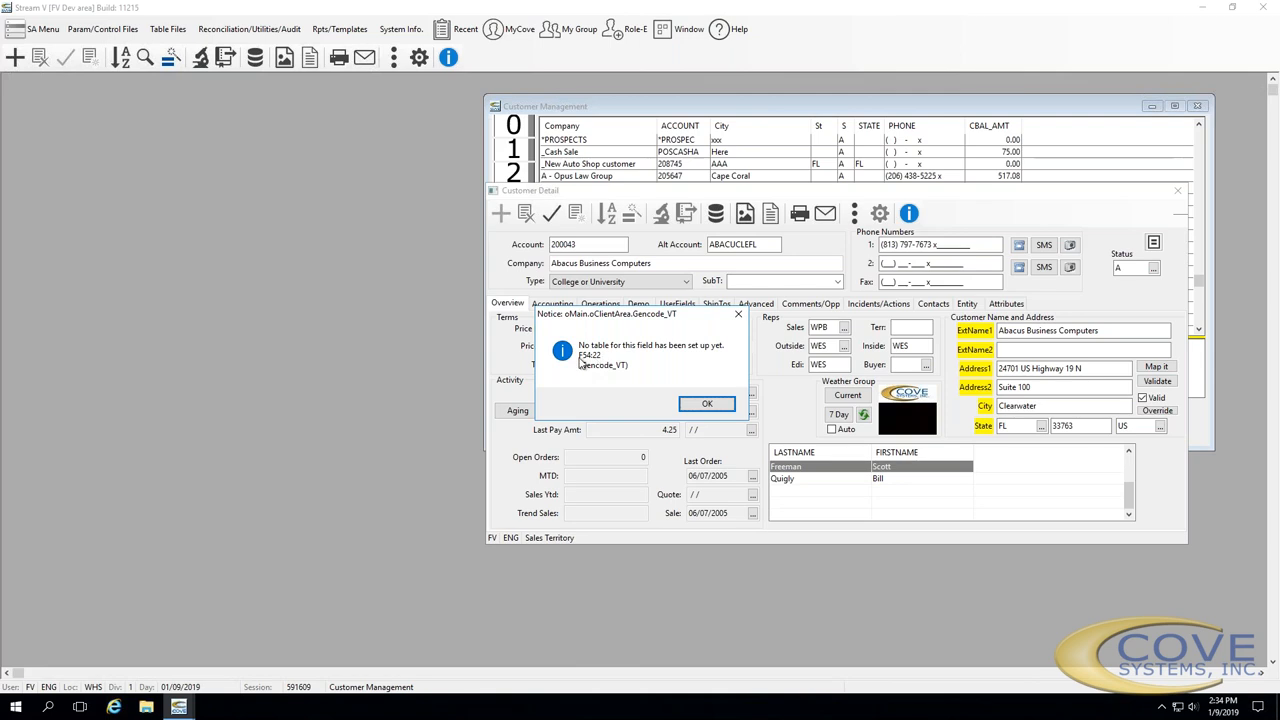
pyautogui.click(704, 404)
pyautogui.press('Escape')
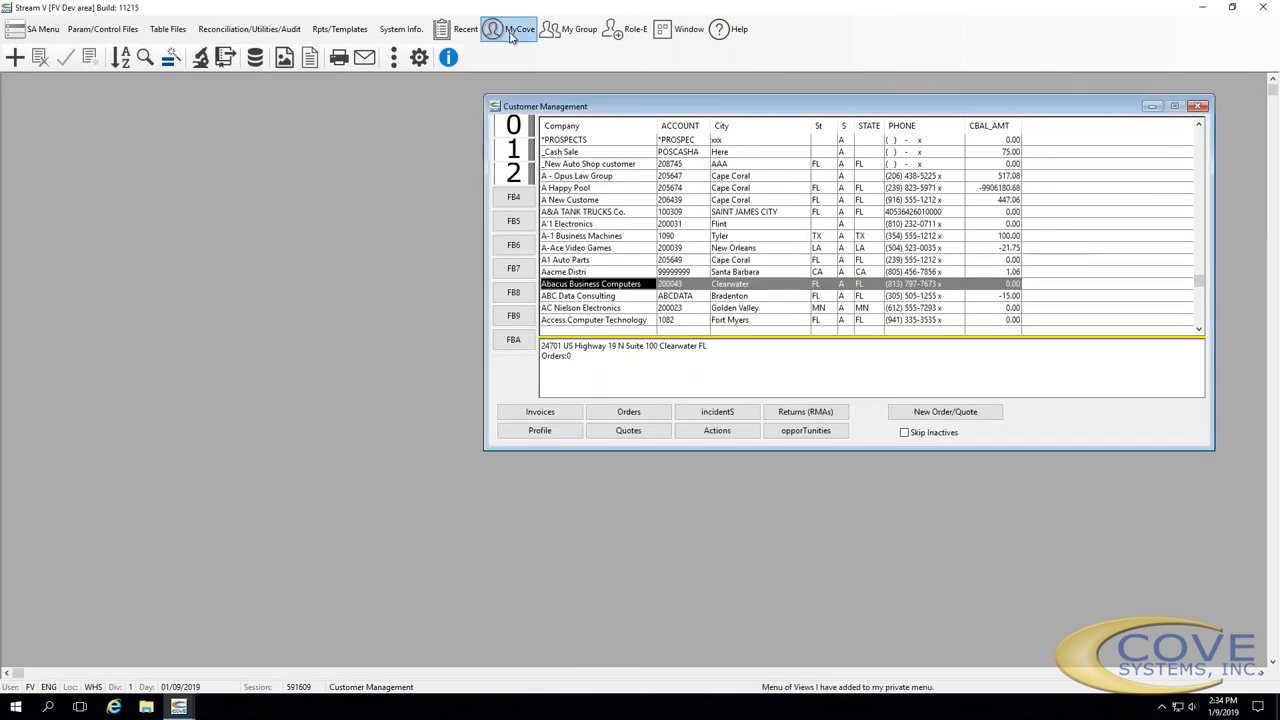
# Create a validation table named F54:22 in Gencode Manager with the description "Territory Table"
pyautogui.click(512, 32)
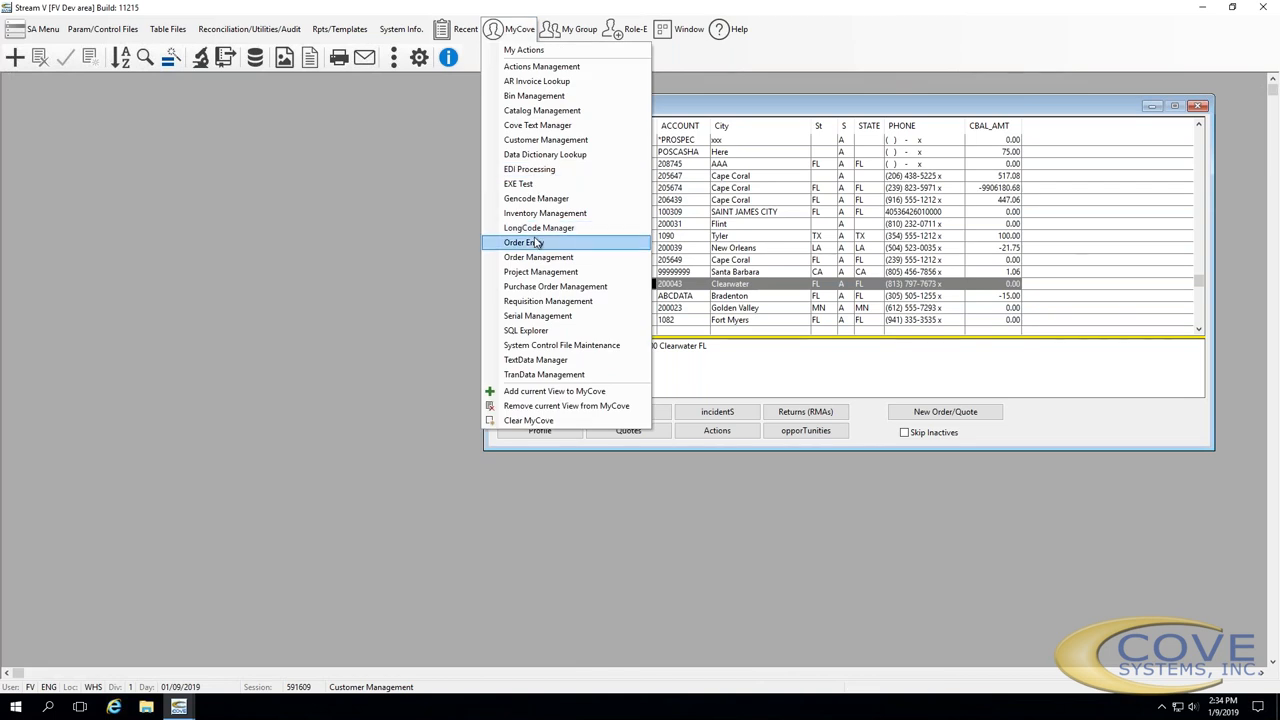
pyautogui.click(536, 198)
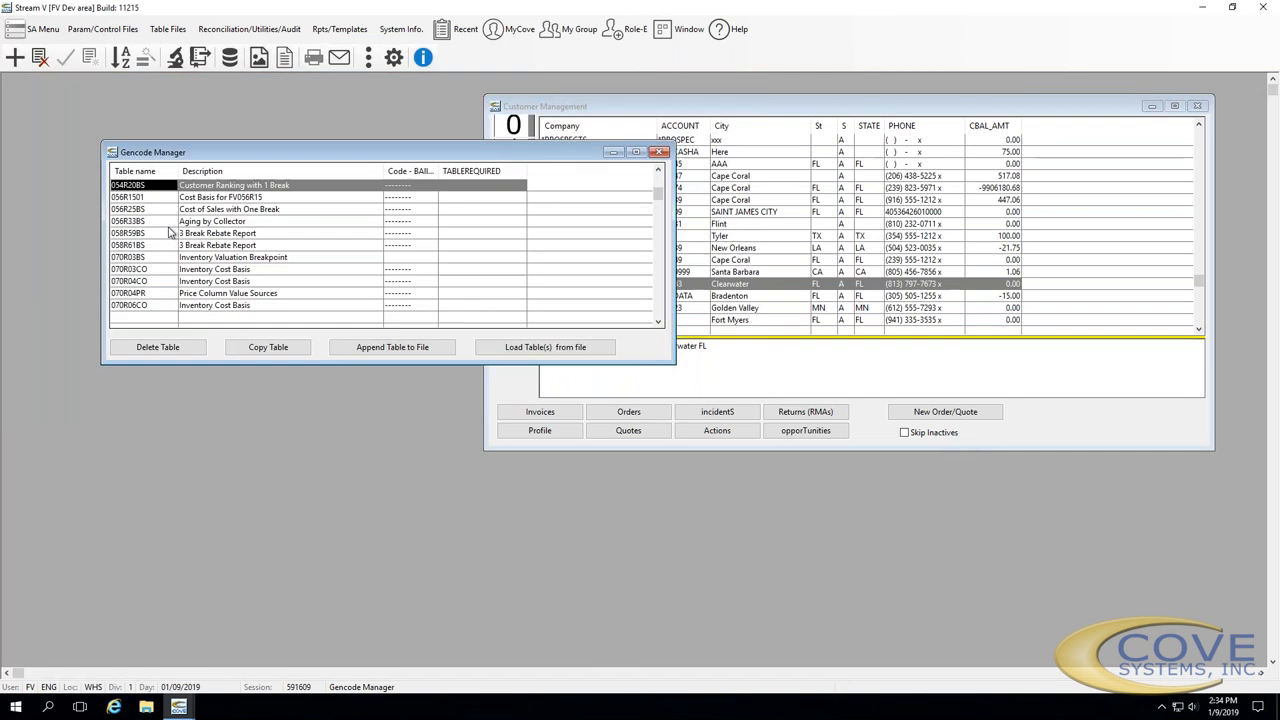
pyautogui.doubleClick(169, 230)
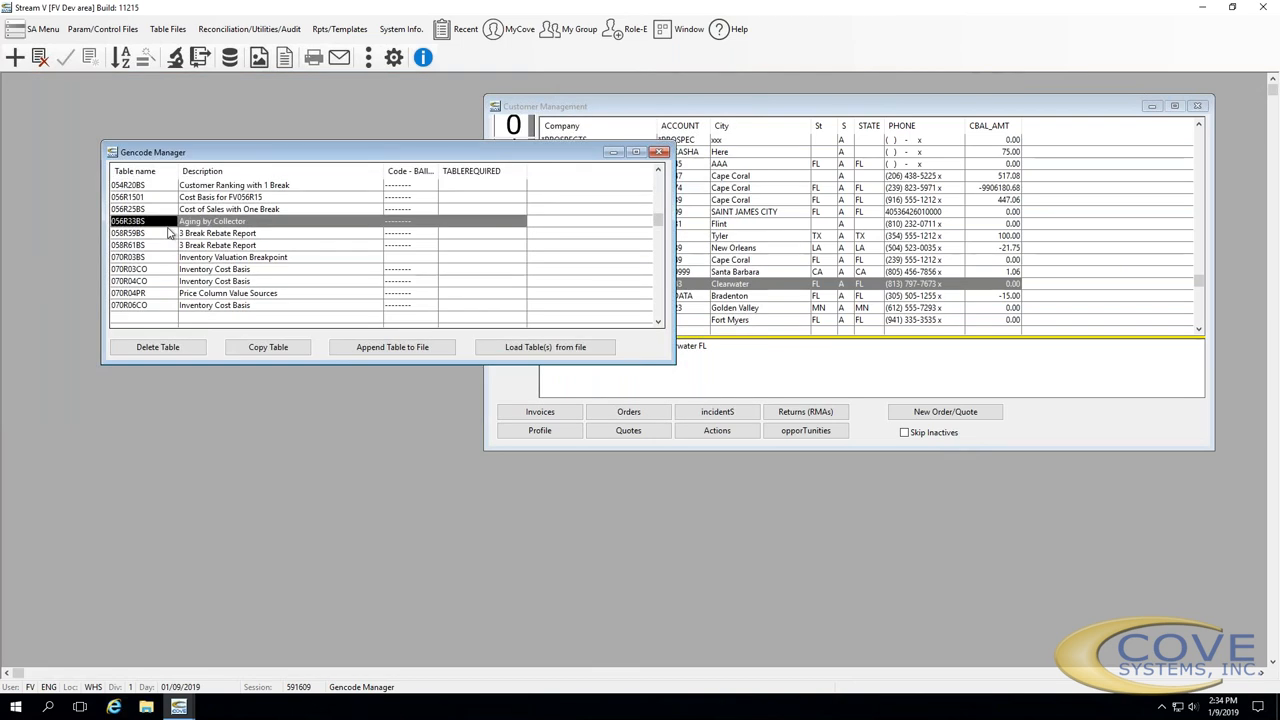
pyautogui.write('F54L')
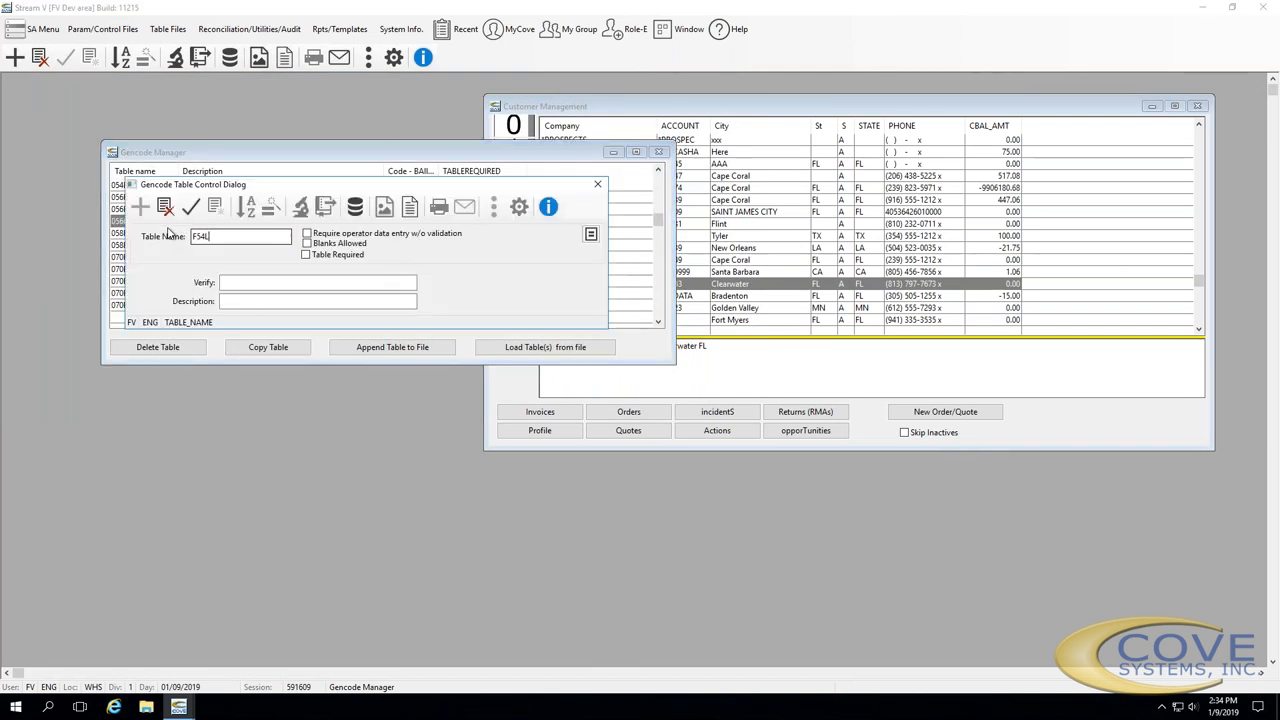
pyautogui.write('22')
pyautogui.press('Tab')
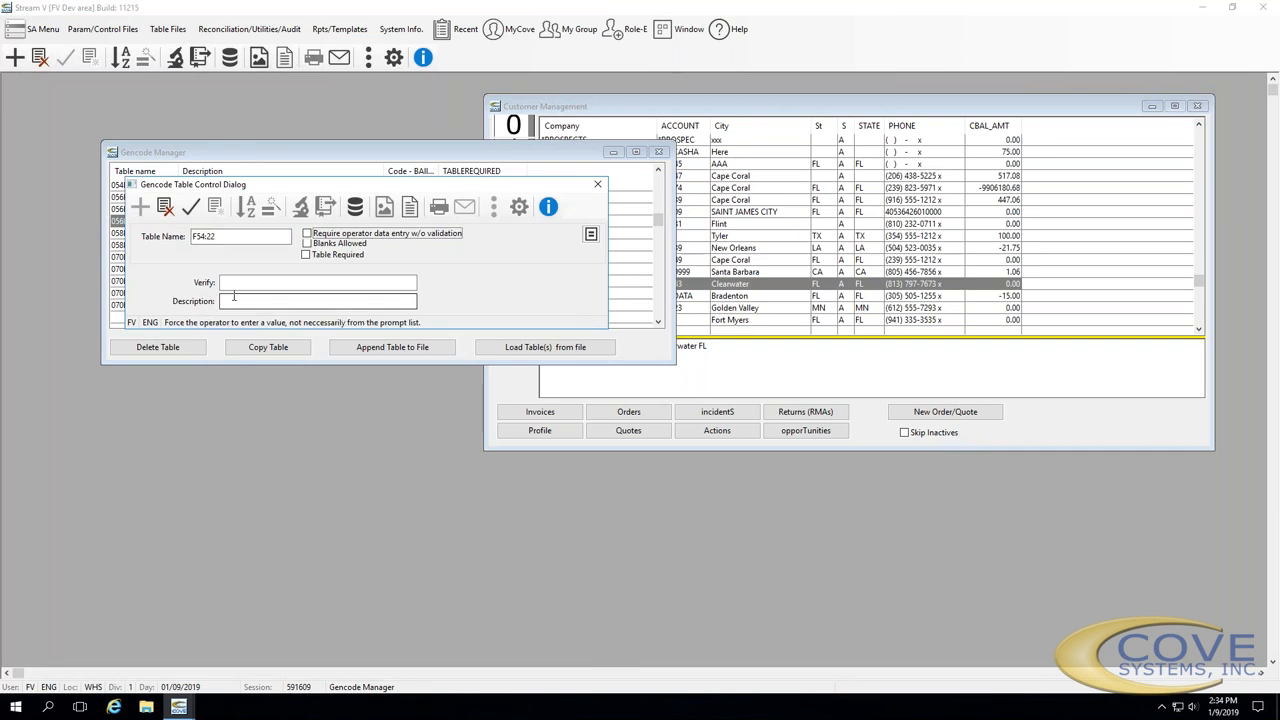
pyautogui.click(234, 301)
pyautogui.write('Territory')
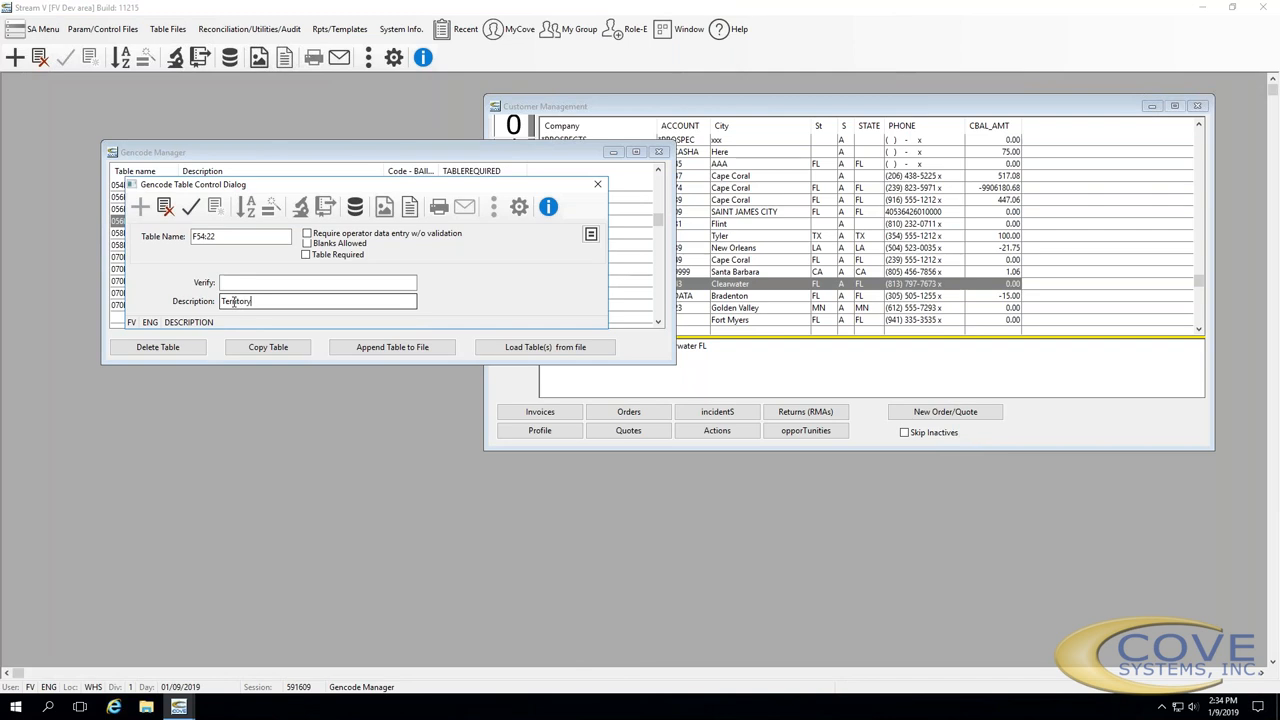
pyautogui.write(' Table')
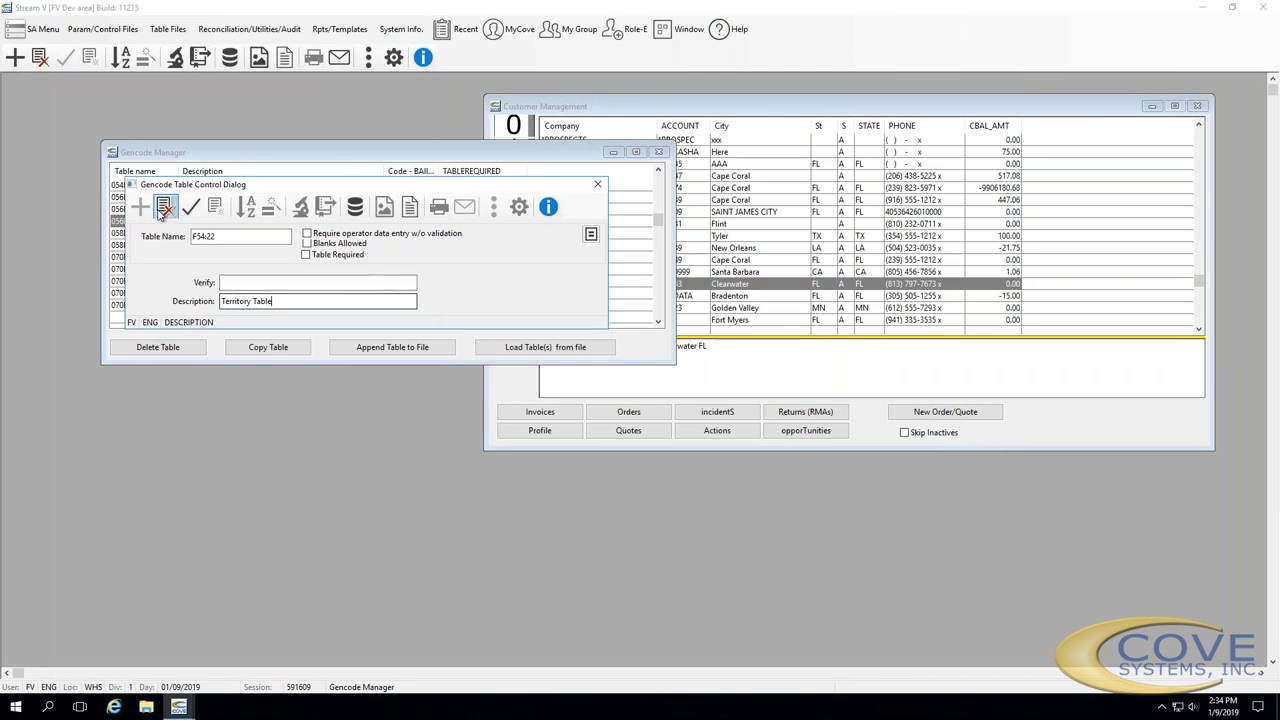
pyautogui.click(190, 207)
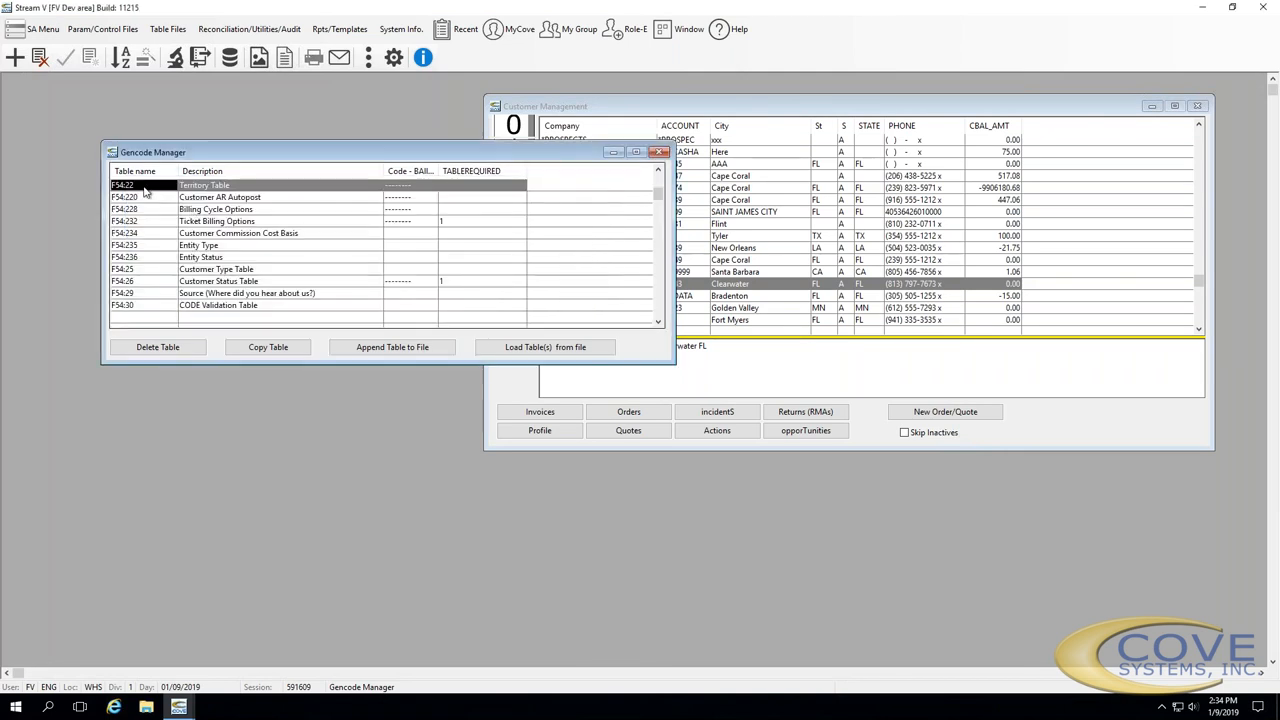
# Add the code NE with the description "North East" to the F54:22 Territory Table
pyautogui.doubleClick(144, 188)
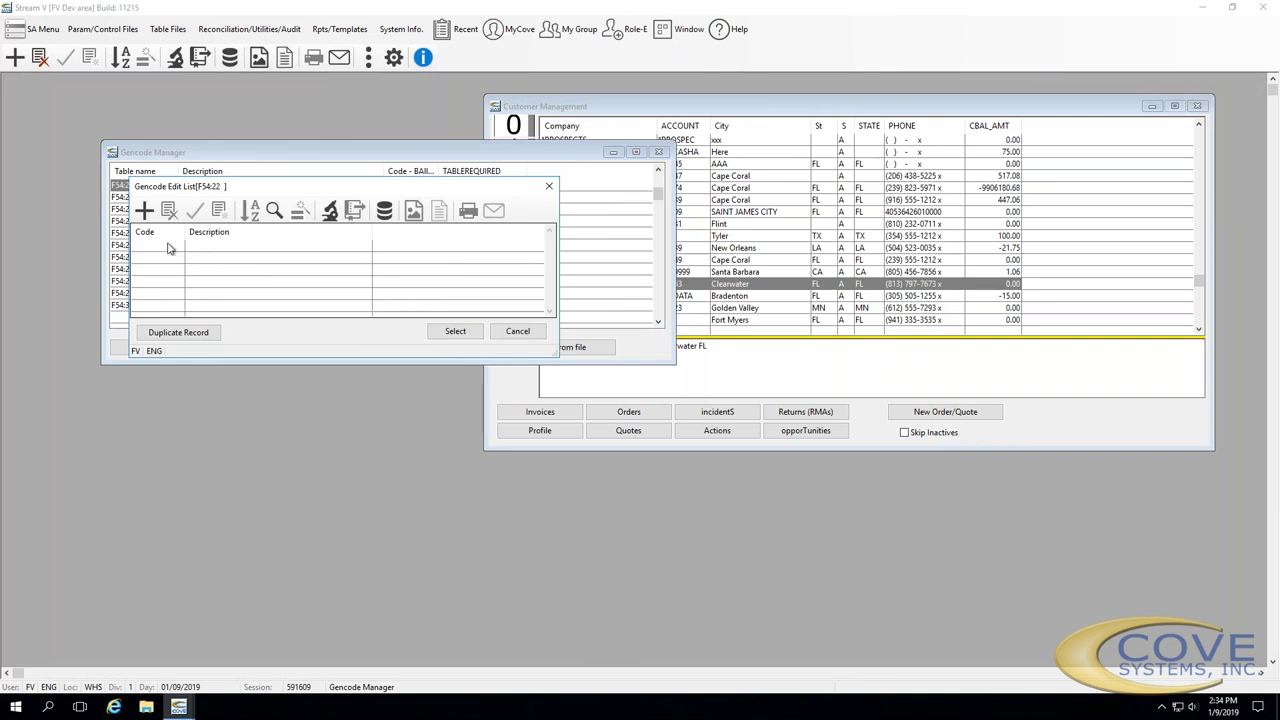
pyautogui.click(144, 210)
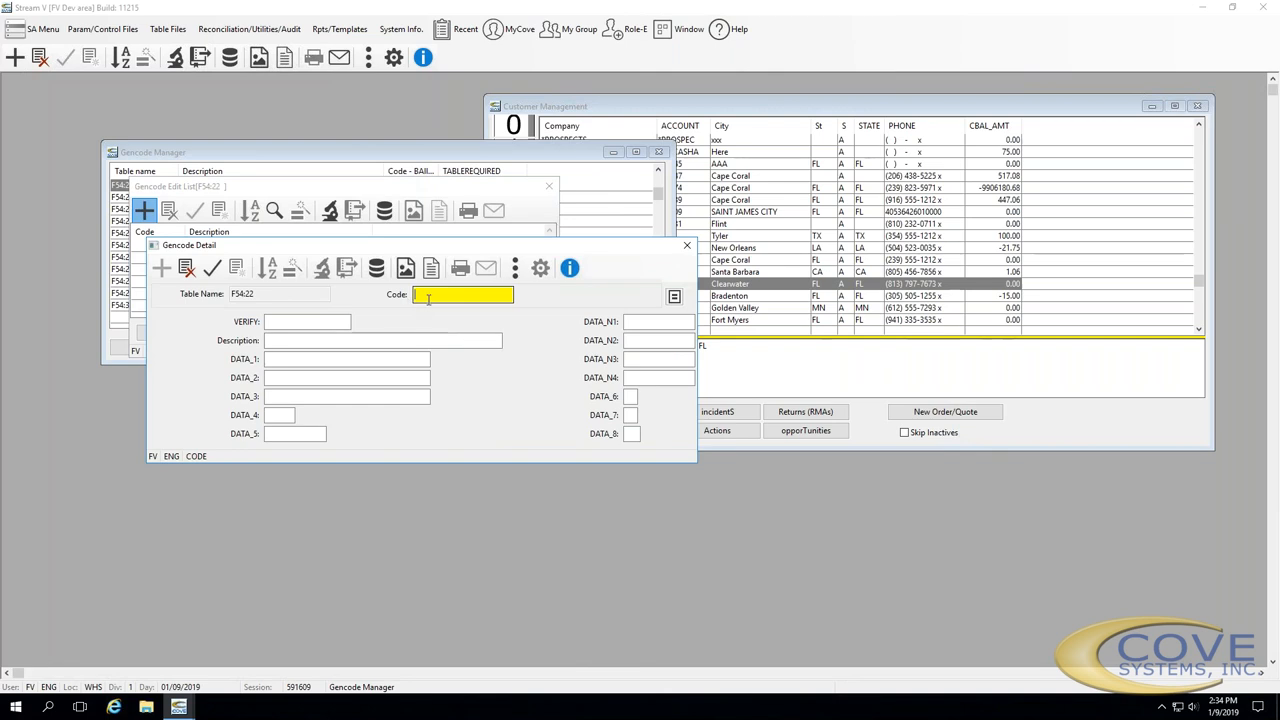
pyautogui.write('NE')
pyautogui.press('Tab')
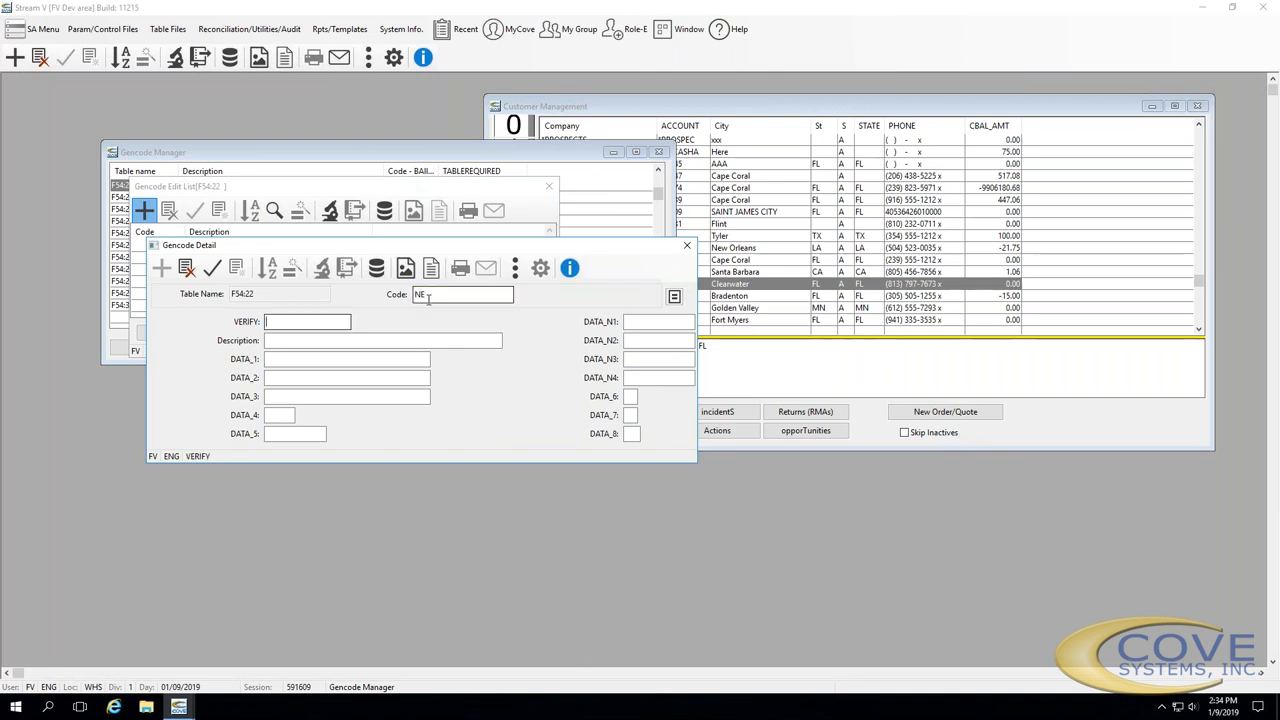
pyautogui.press('Tab')
pyautogui.write('North ')
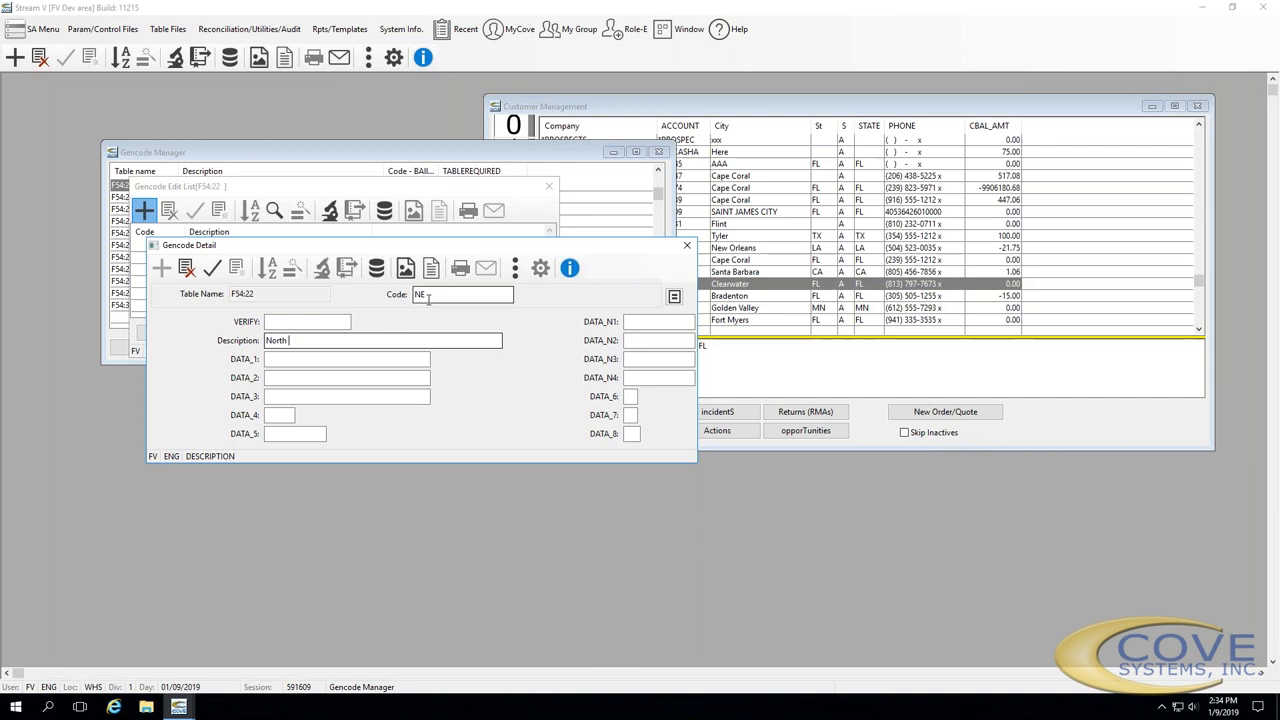
pyautogui.write('East')
pyautogui.press('Return')
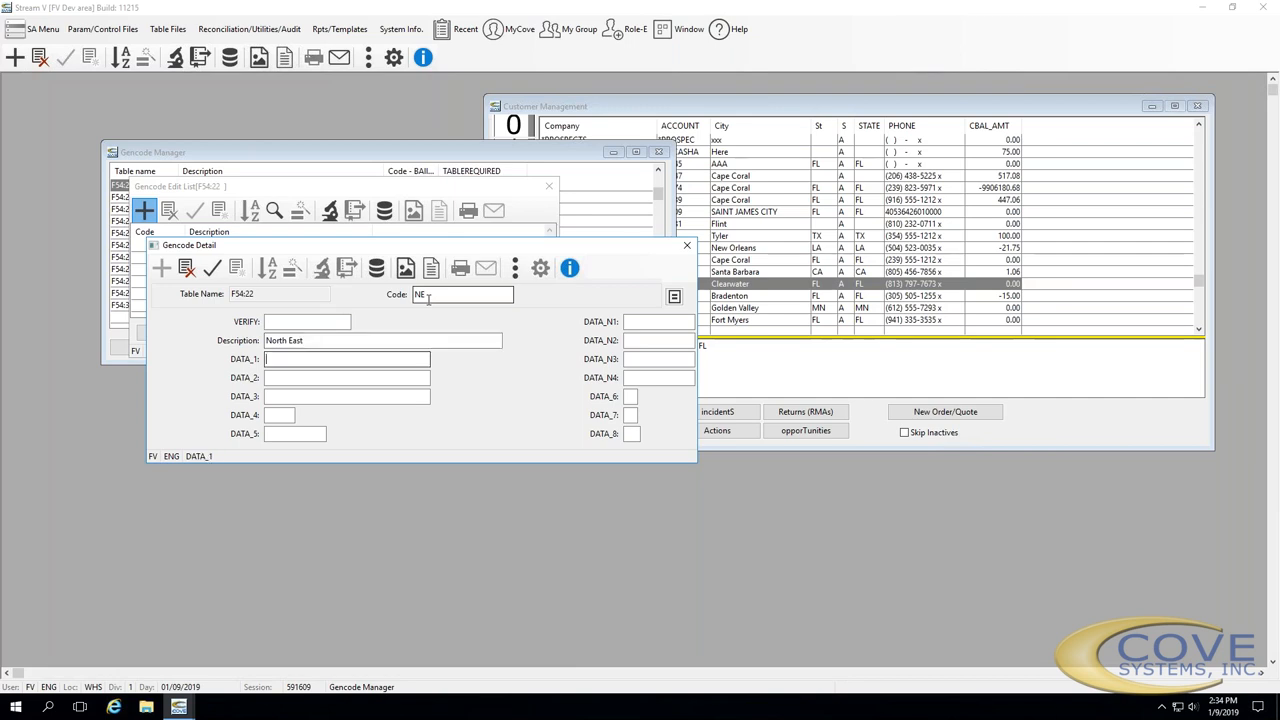
# Add the code SE with the description "South East" to table F54:22, save it and close the code list
pyautogui.press('Insert')
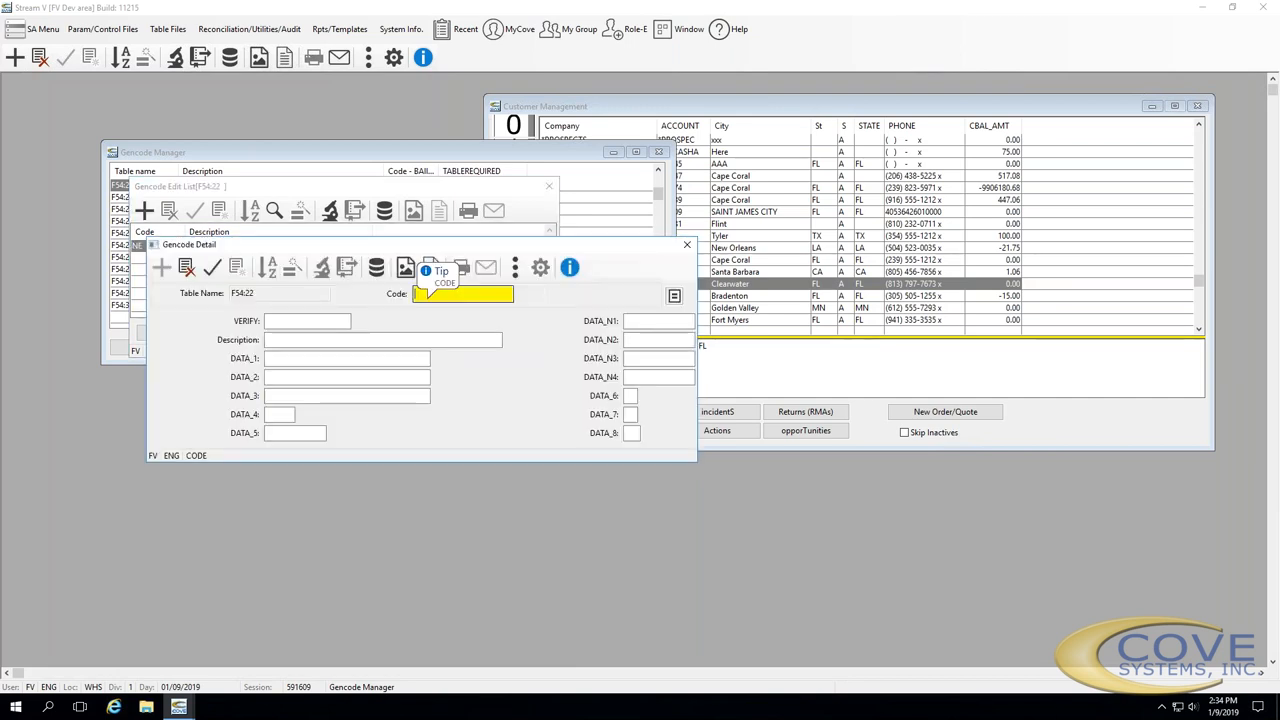
pyautogui.write('SE')
pyautogui.press('Tab')
pyautogui.press('Tab')
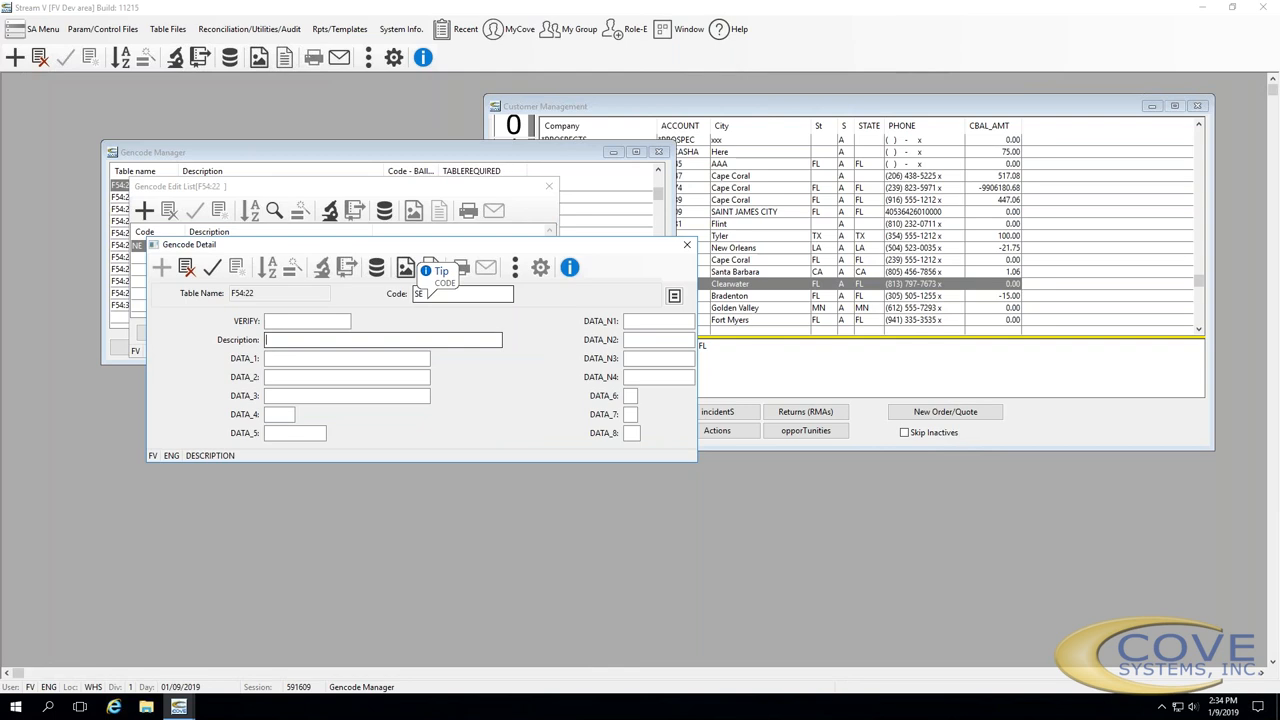
pyautogui.write('South East')
pyautogui.press('Tab')
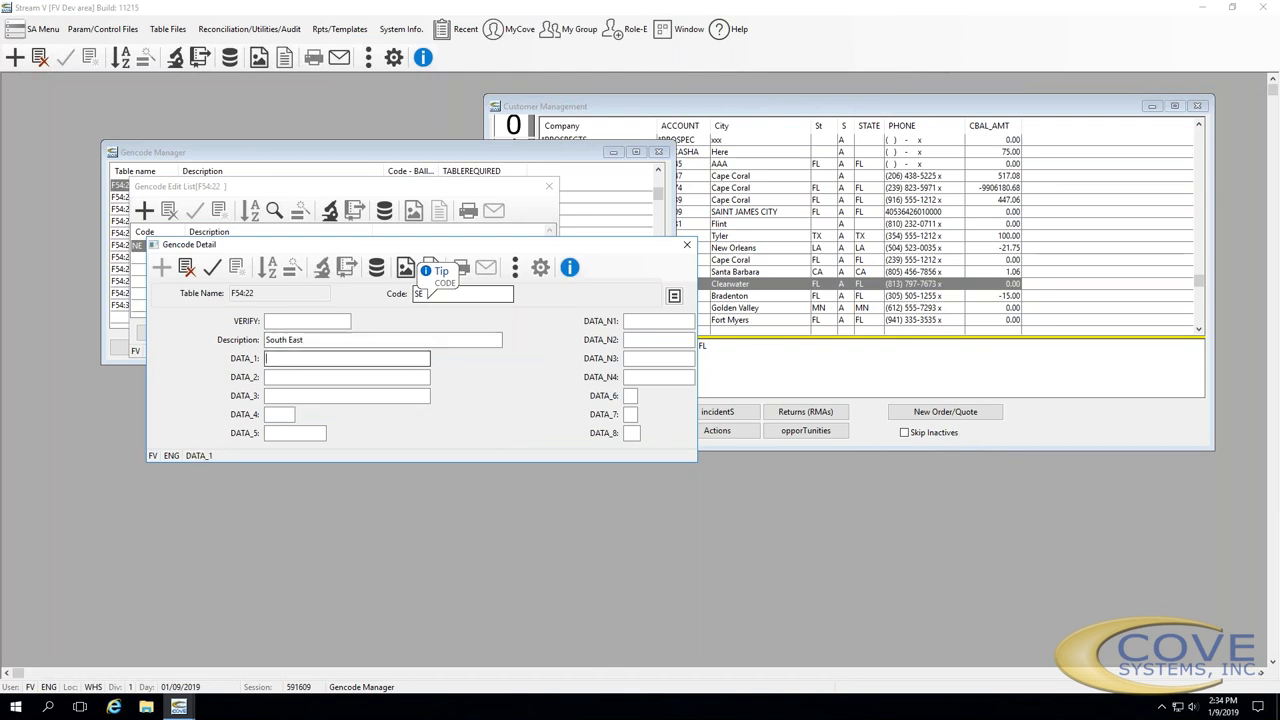
pyautogui.click(211, 267)
pyautogui.press('Escape')
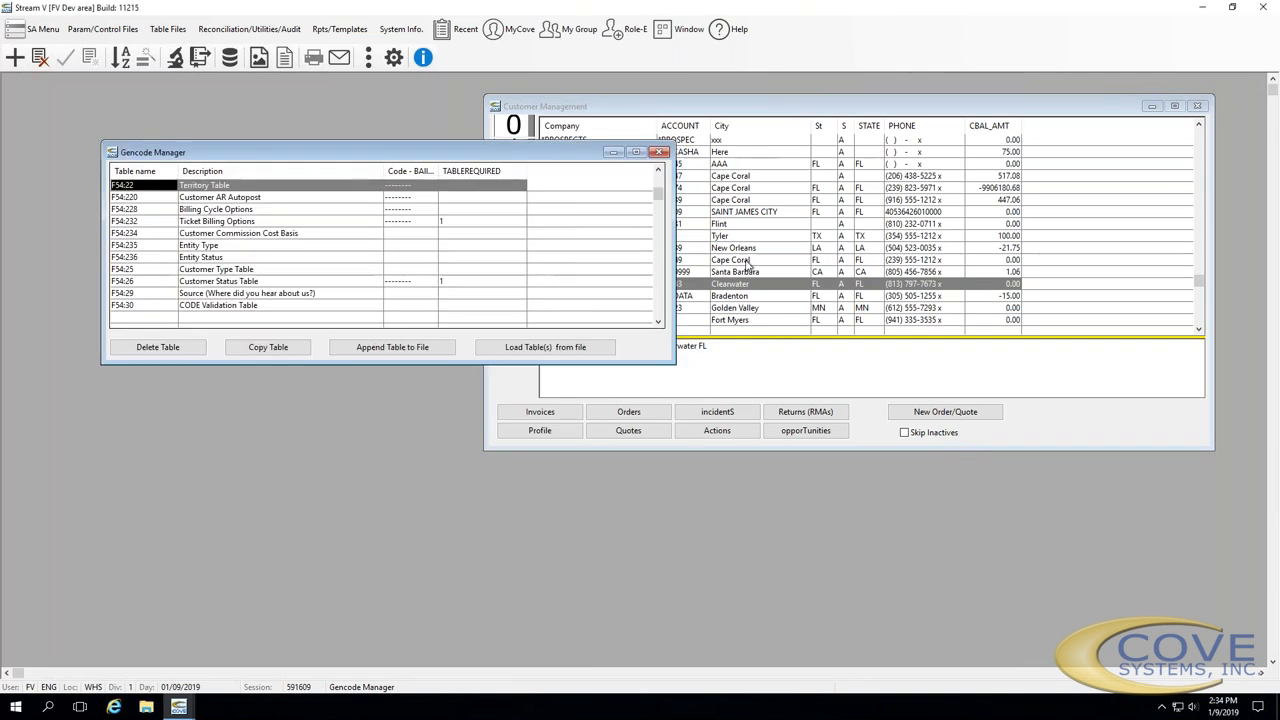
# Reopen the Abacus Business Computers customer detail and bring up the code list for the Terr field
pyautogui.click(748, 295)
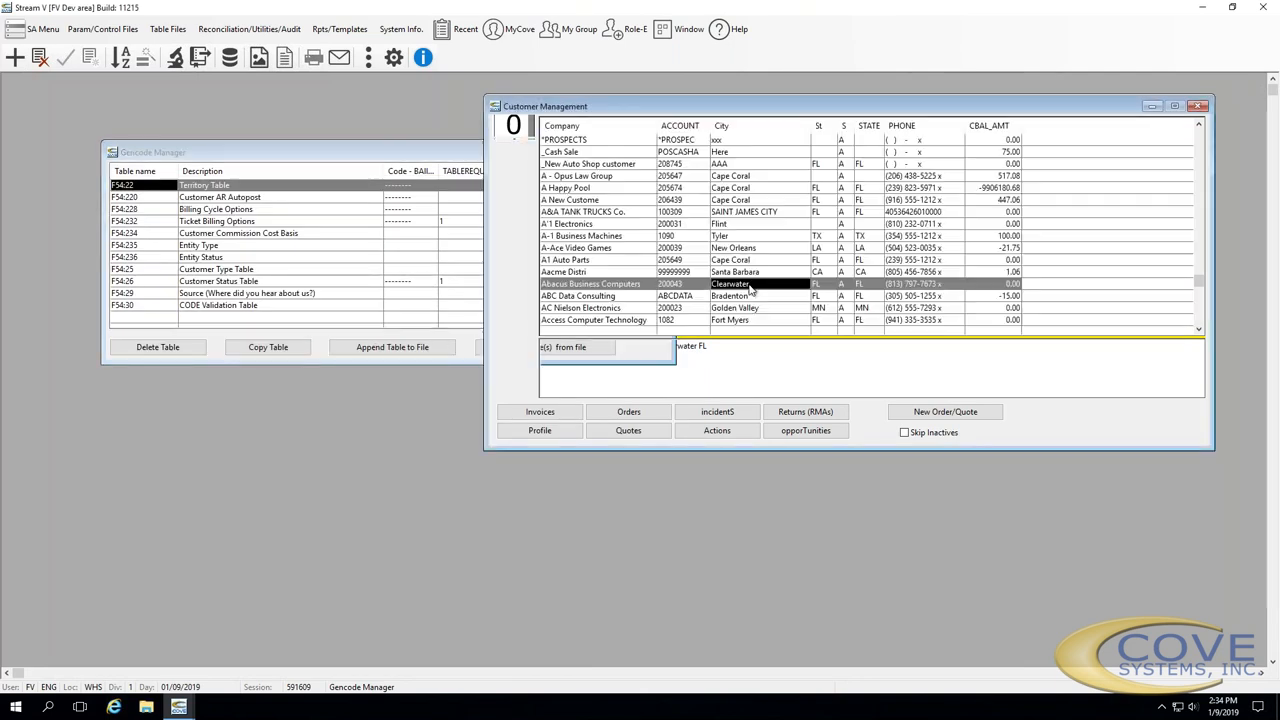
pyautogui.doubleClick(750, 287)
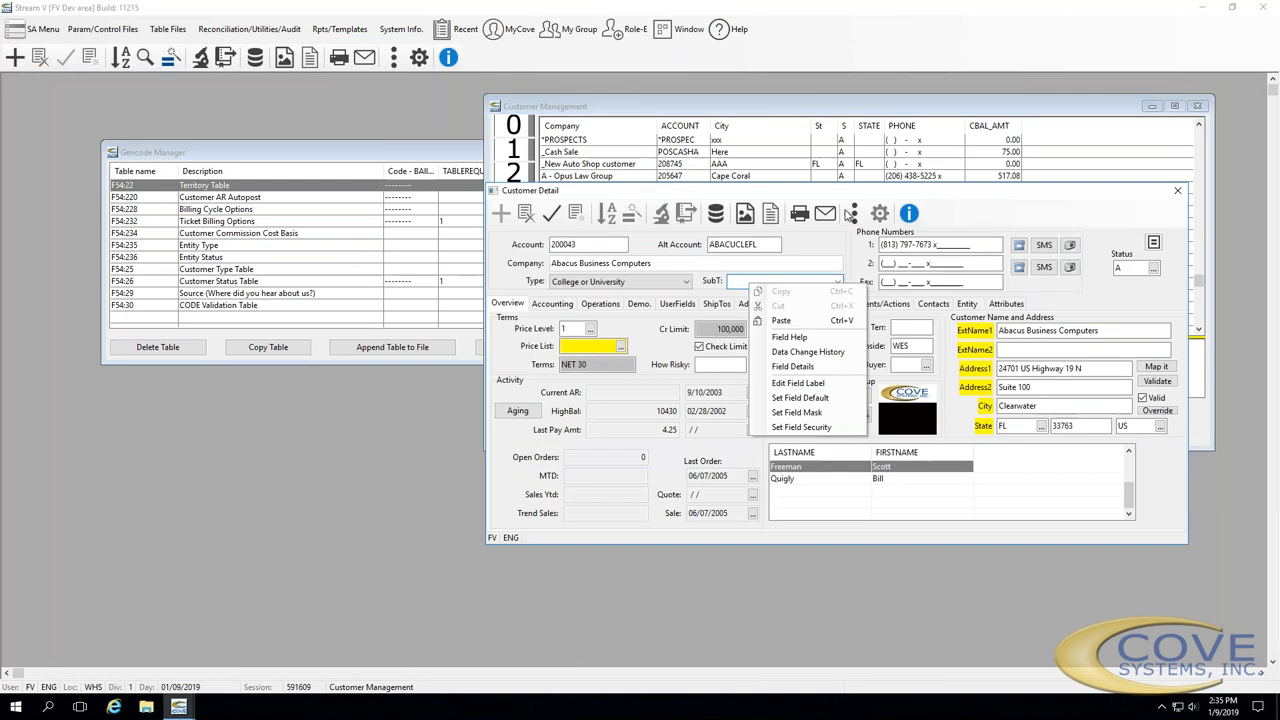
pyautogui.click(912, 329)
pyautogui.doubleClick(912, 329)
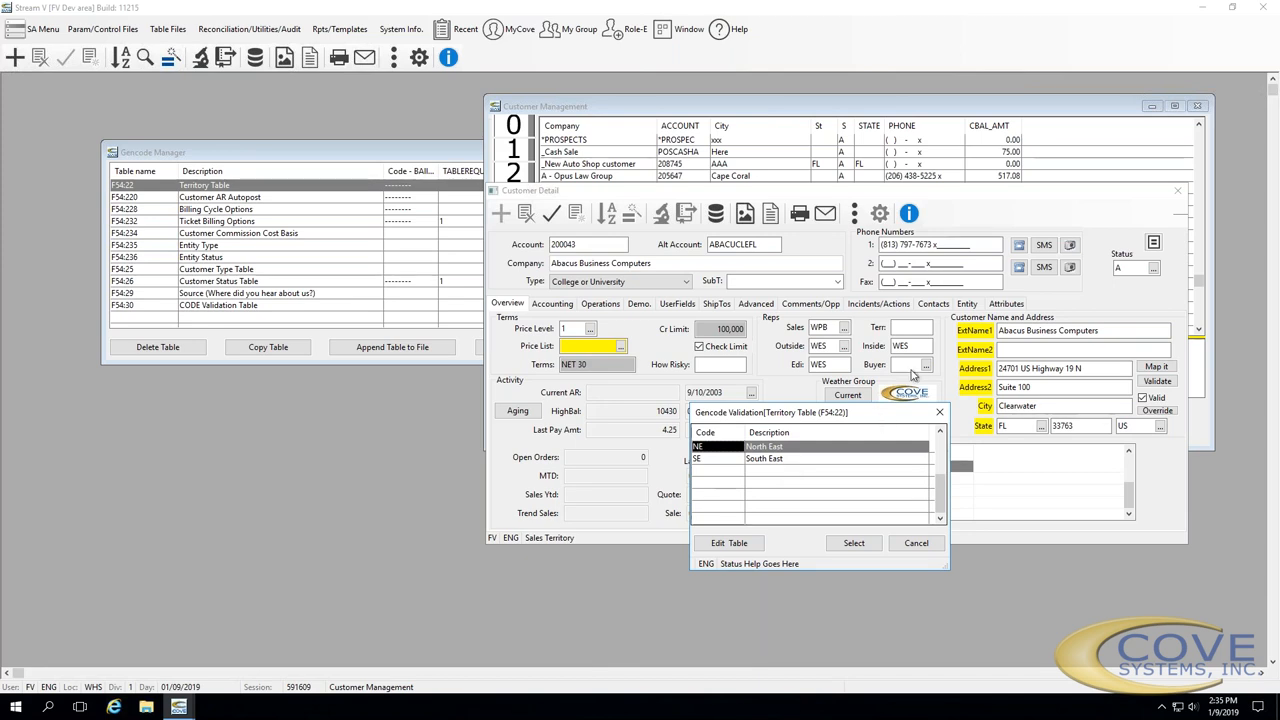
# Edit the F54:22 Territory Table from the Terr code list and add the code SW with the description "South West"
pyautogui.click(732, 543)
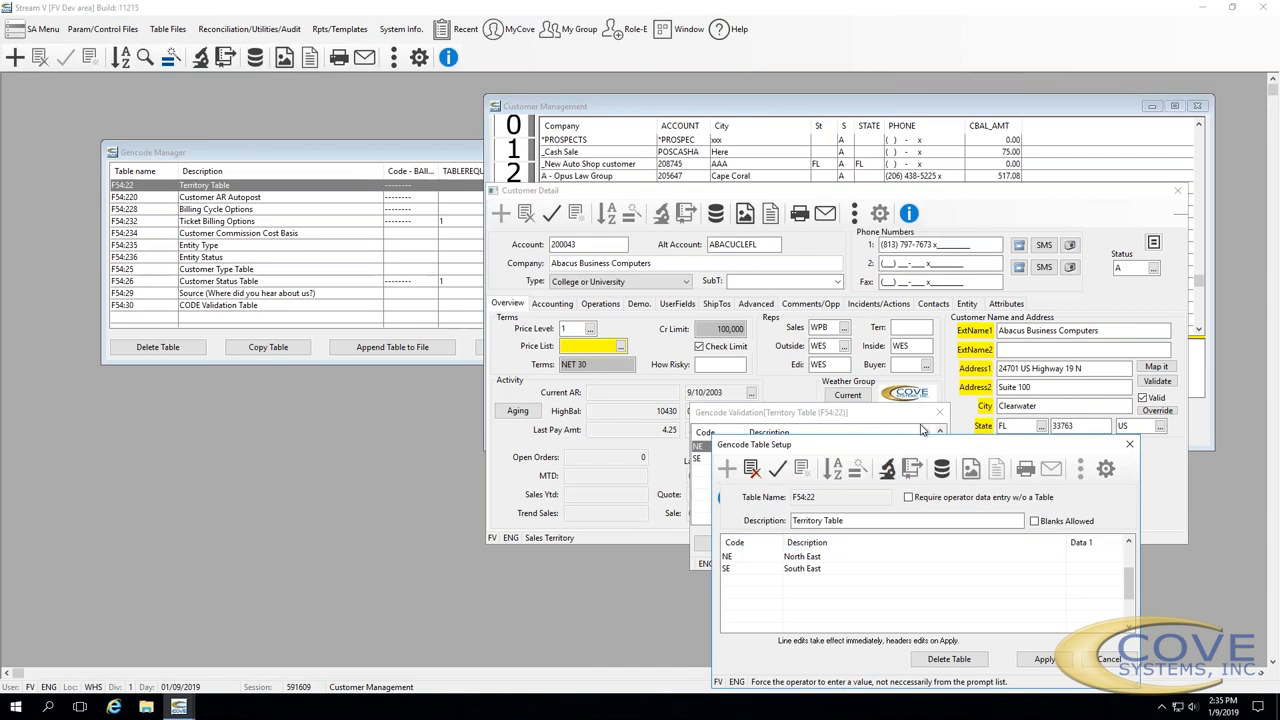
pyautogui.moveTo(895, 448); pyautogui.dragTo(970, 359)
pyautogui.click(836, 491)
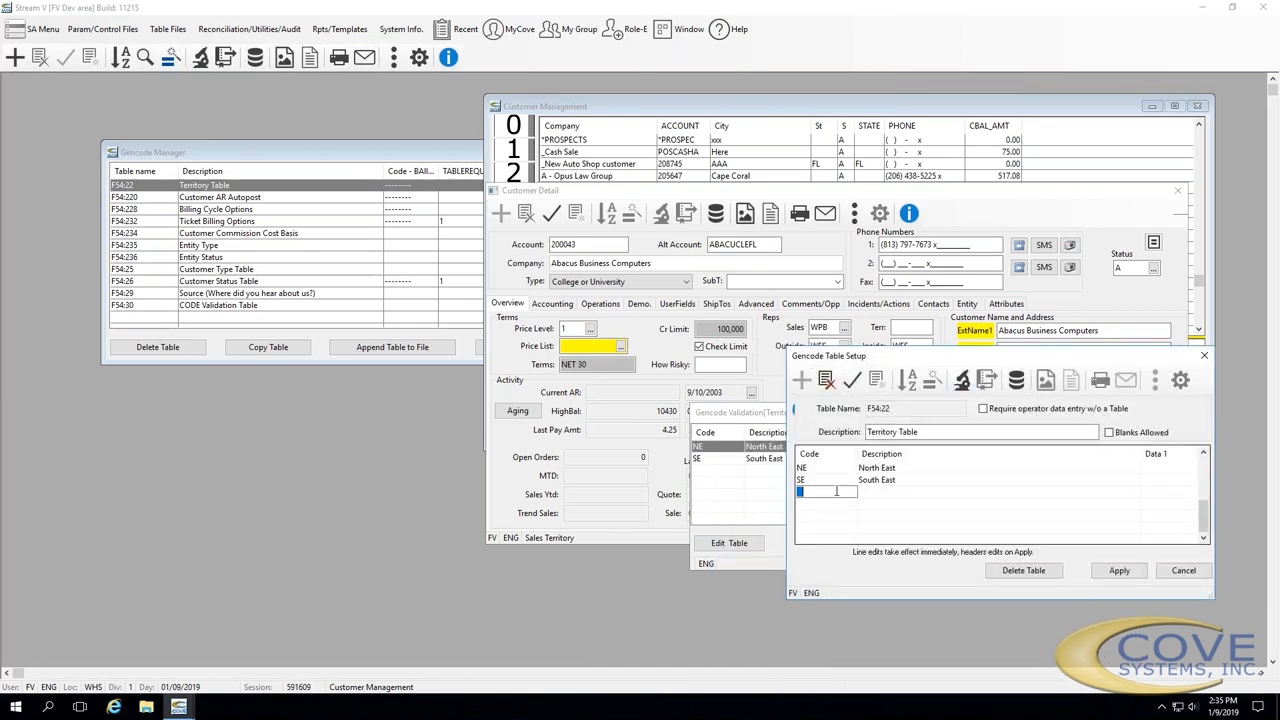
pyautogui.write('SW')
pyautogui.press('Tab')
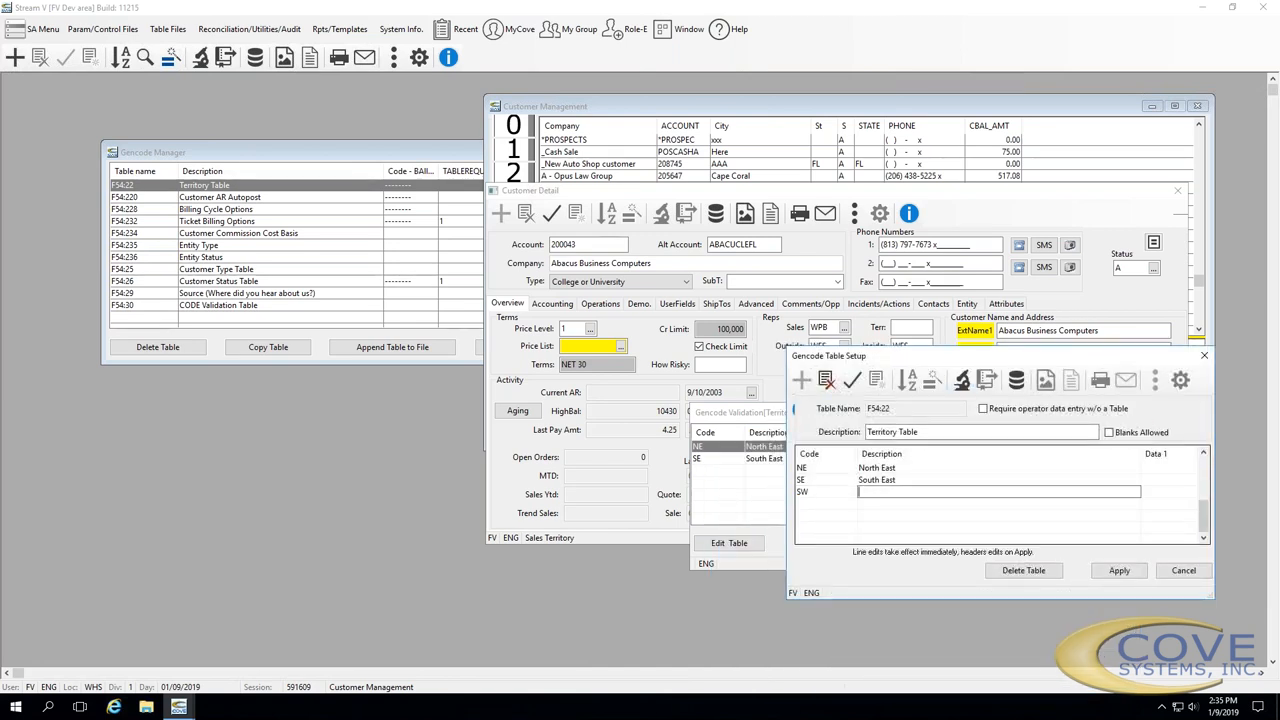
pyautogui.write('SouthW')
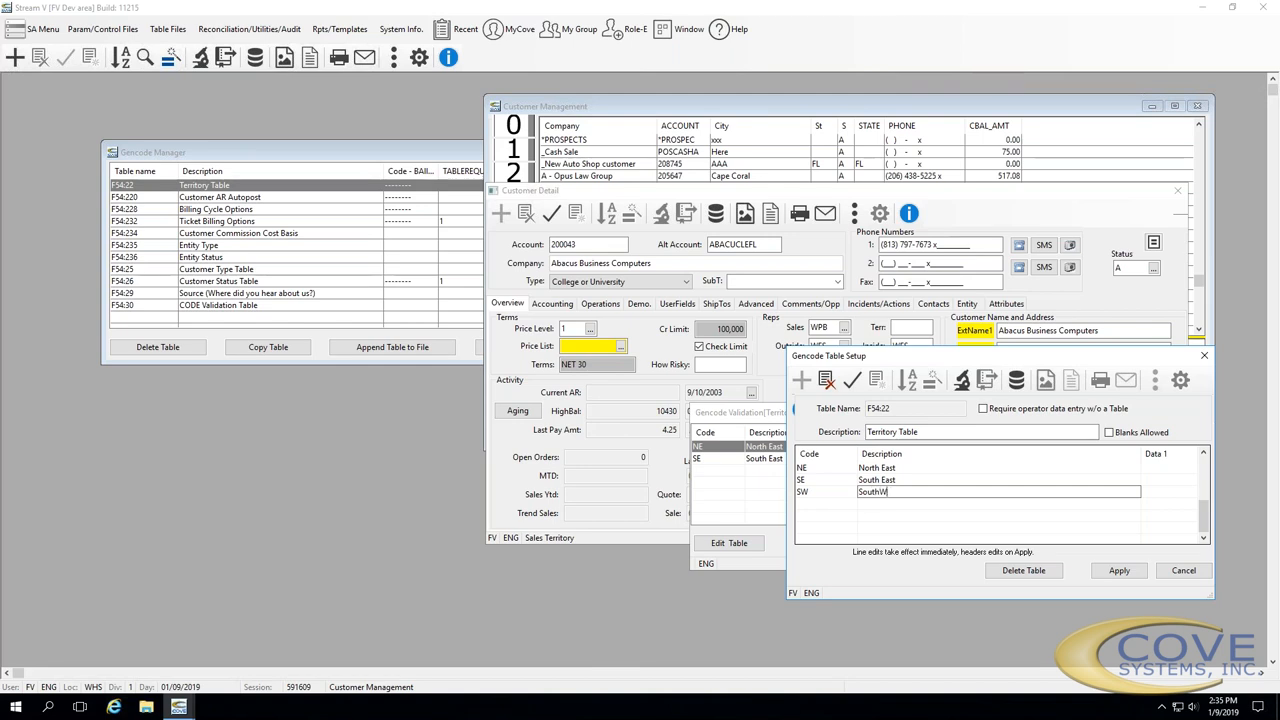
pyautogui.press('BackSpace')
pyautogui.write('West')
pyautogui.press('Return')
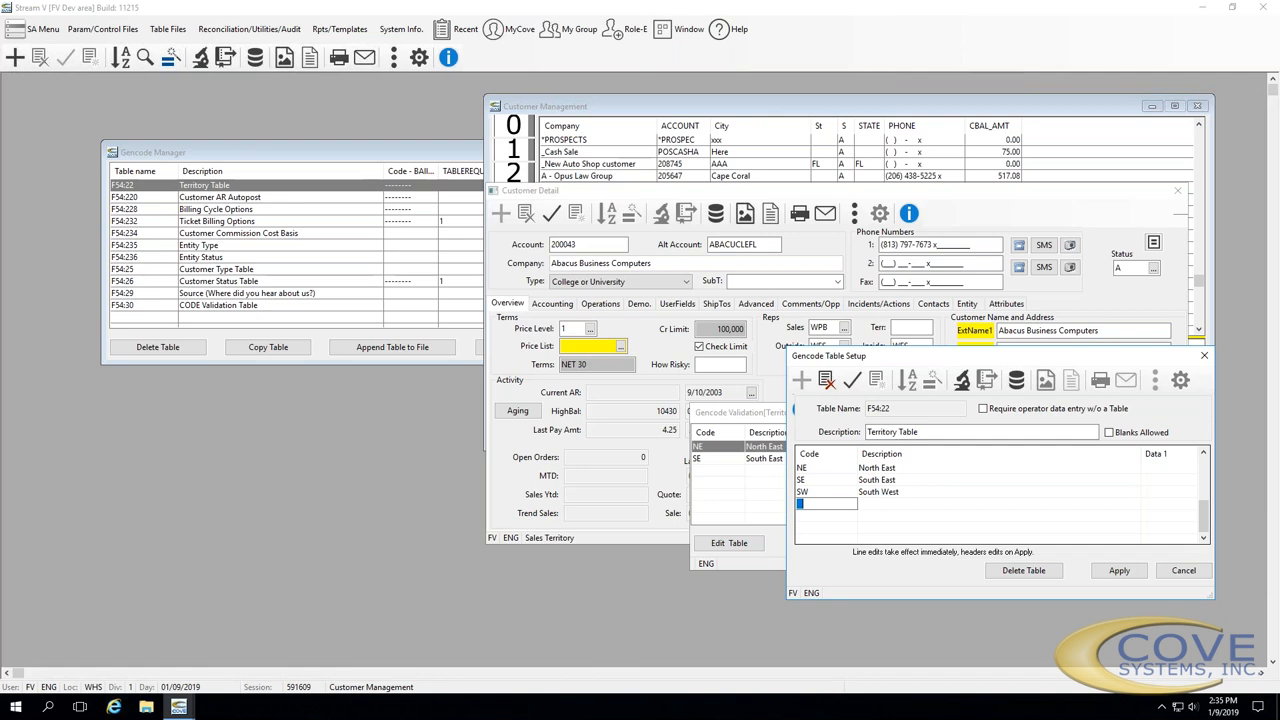
# Add the code NW with the description "North West" to the Territory Table and apply the table setup
pyautogui.write('NW')
pyautogui.press('Tab')
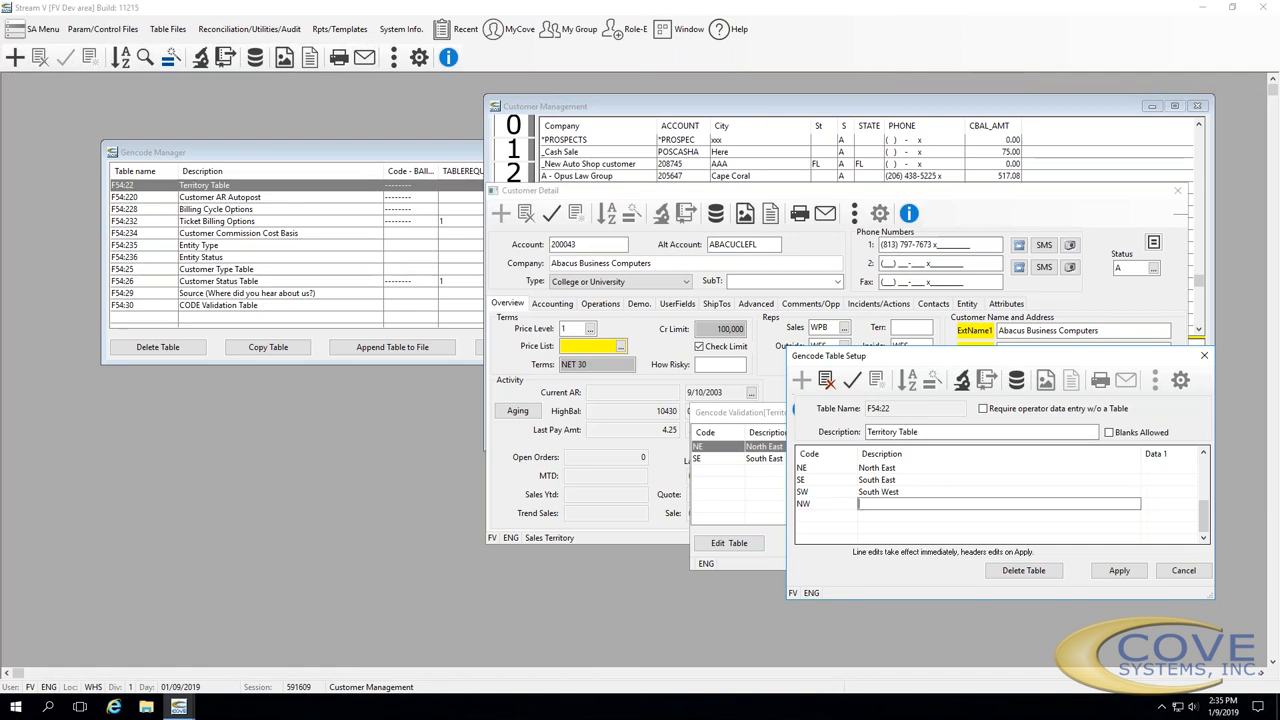
pyautogui.write('North West')
pyautogui.press('Tab')
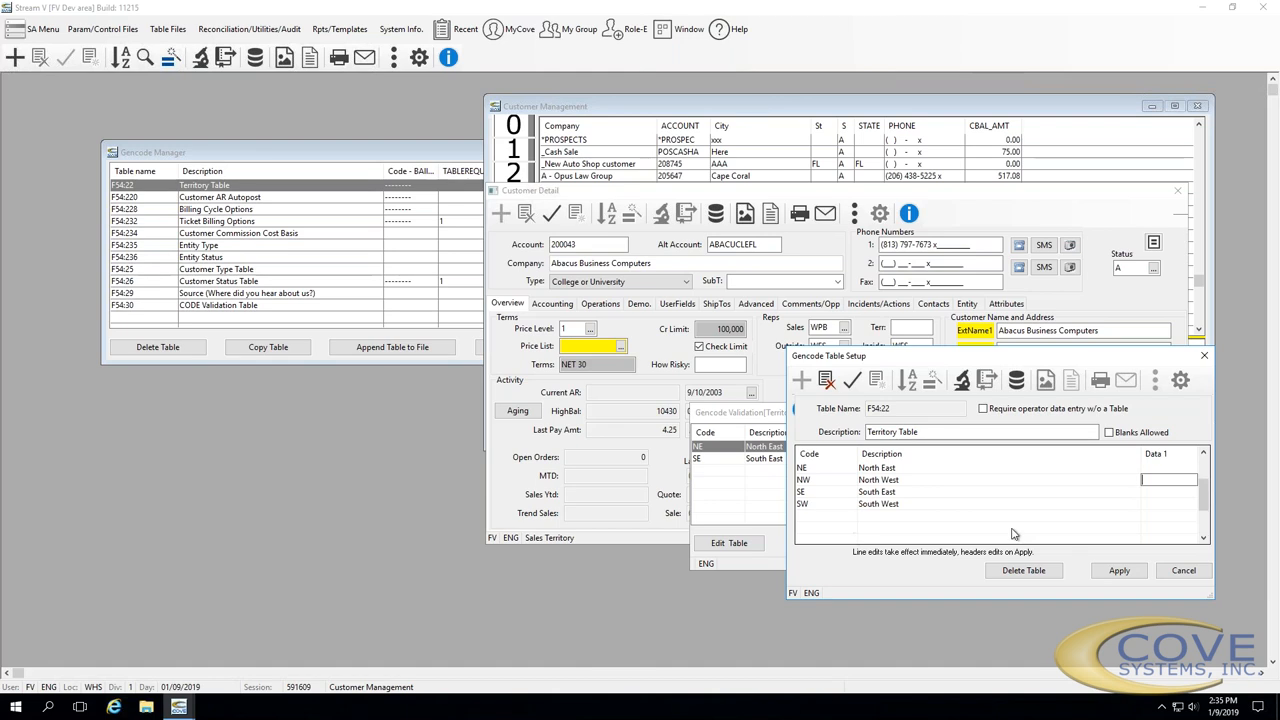
pyautogui.click(1125, 570)
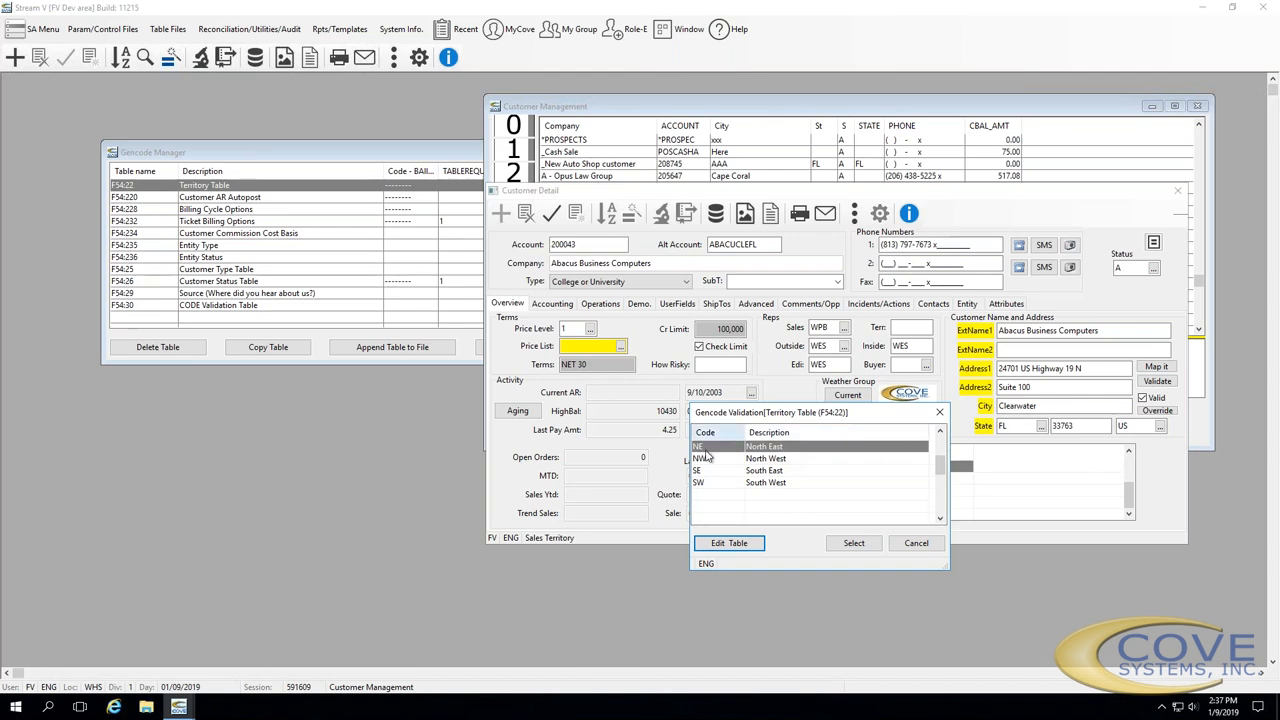
# Close the territory code list and the customer detail, and return to the Territory Table entry in Gencode Manager
pyautogui.click(939, 412)
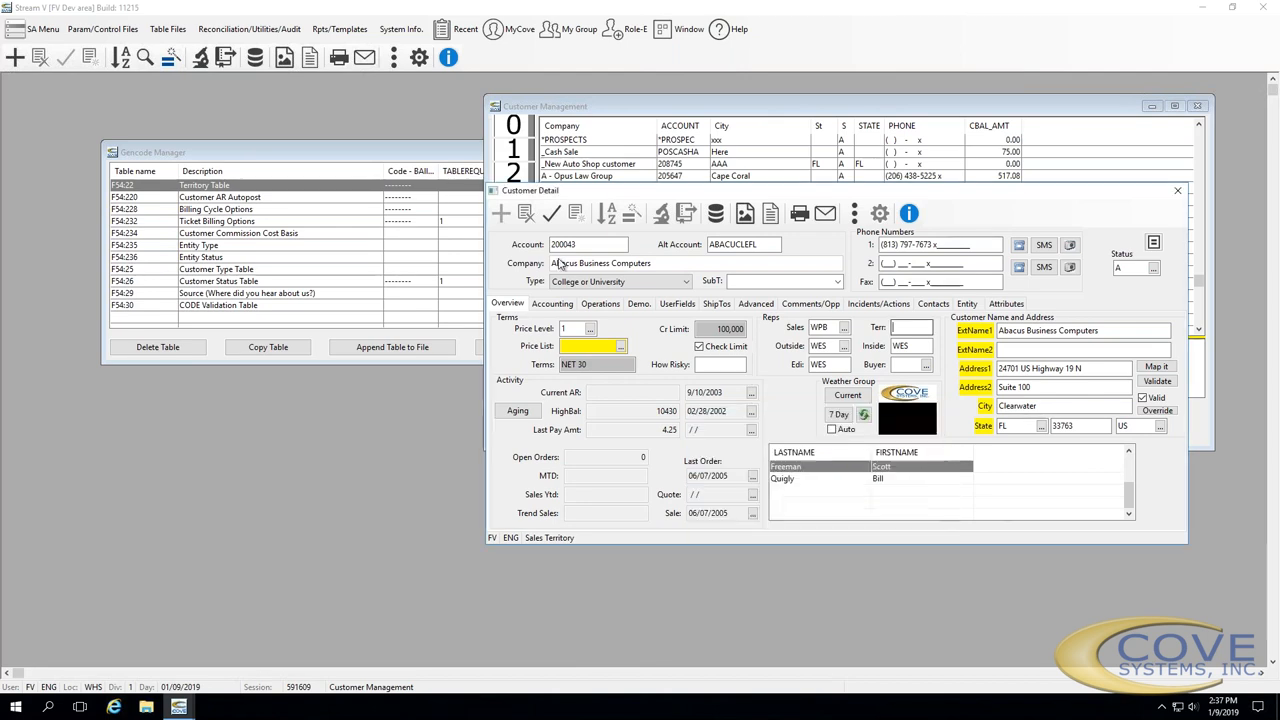
pyautogui.press('Escape')
pyautogui.click(145, 188)
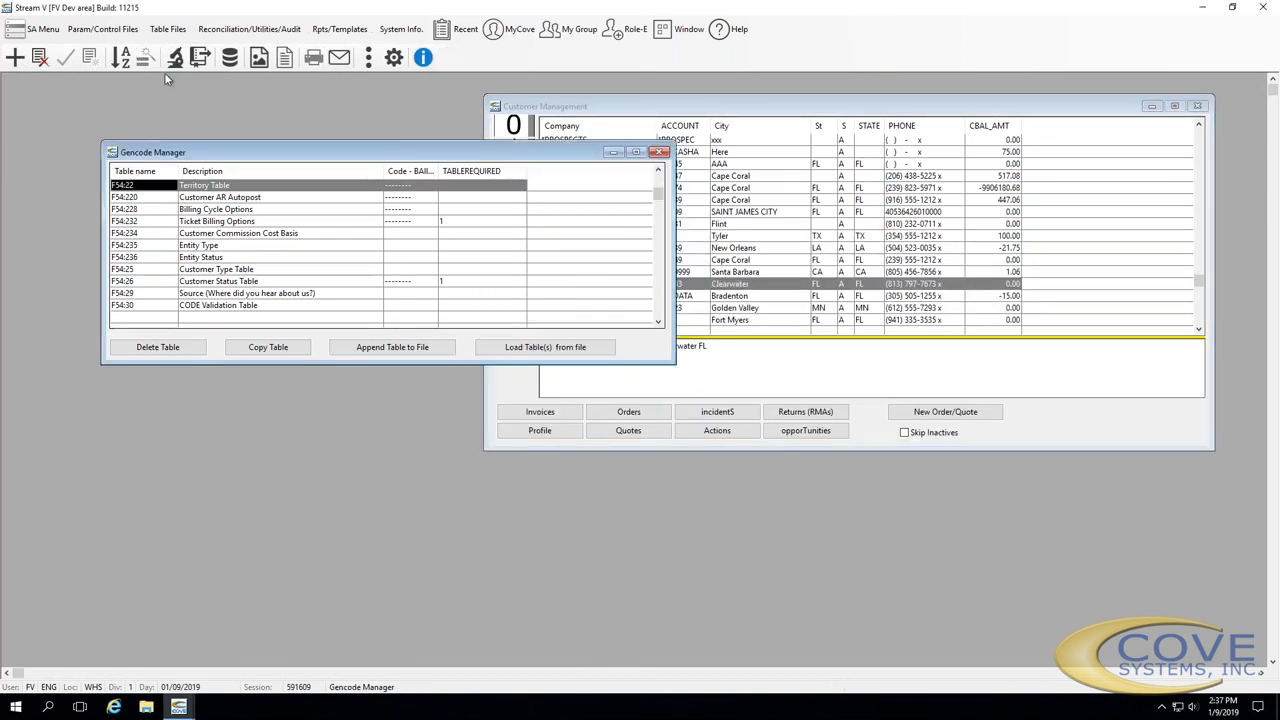
# Try to delete the F54:22 Territory Table from the Gencode Manager list and from its table control record
pyautogui.click(37, 60)
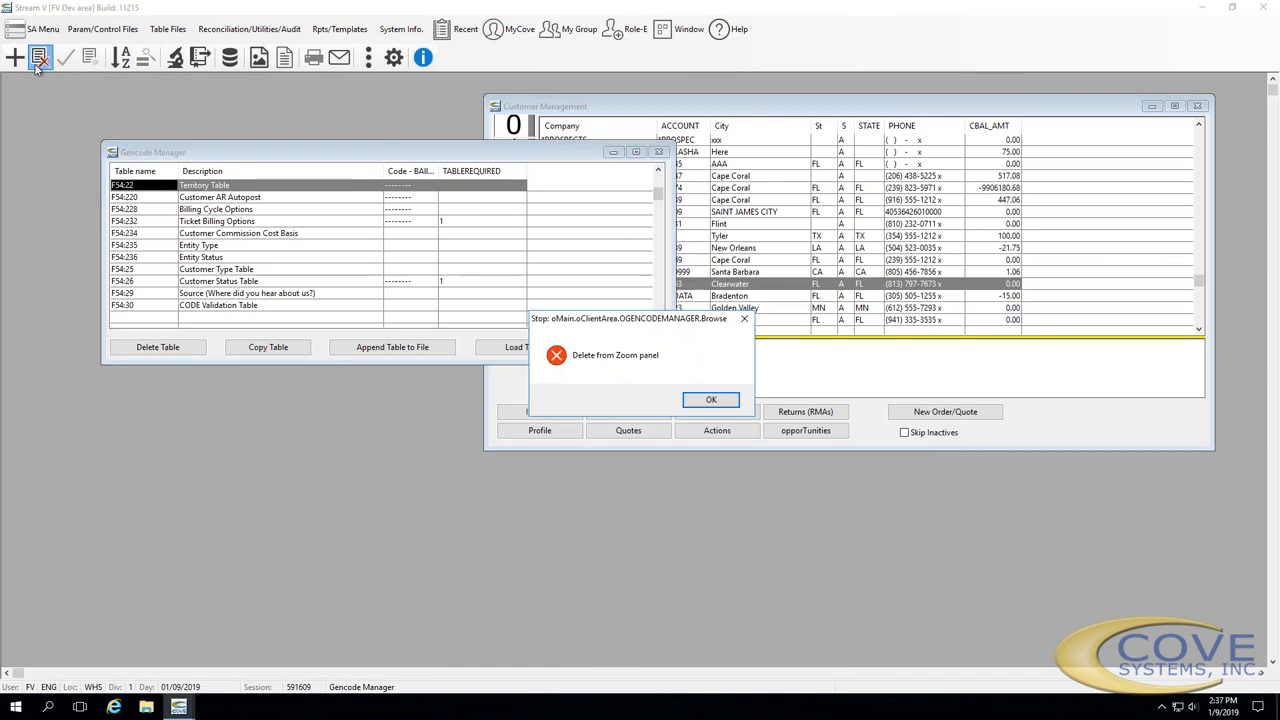
pyautogui.click(711, 399)
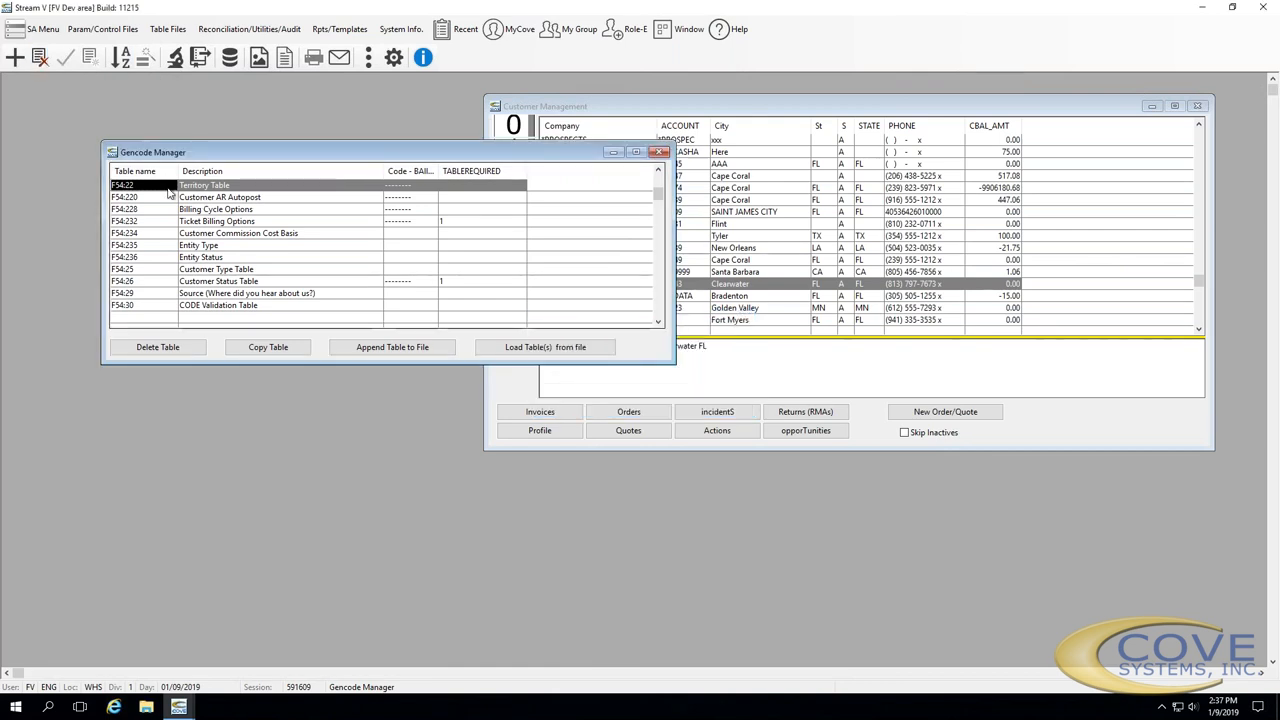
pyautogui.rightClick(170, 192)
pyautogui.click(194, 197)
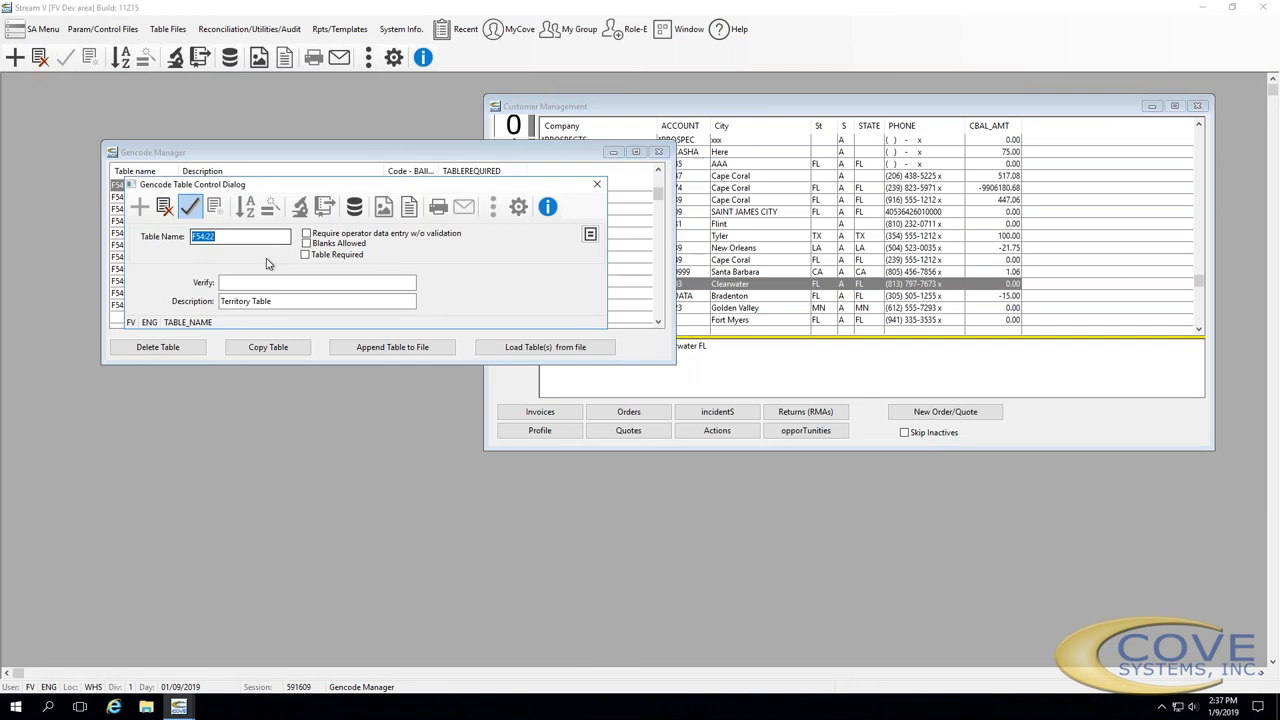
pyautogui.click(164, 206)
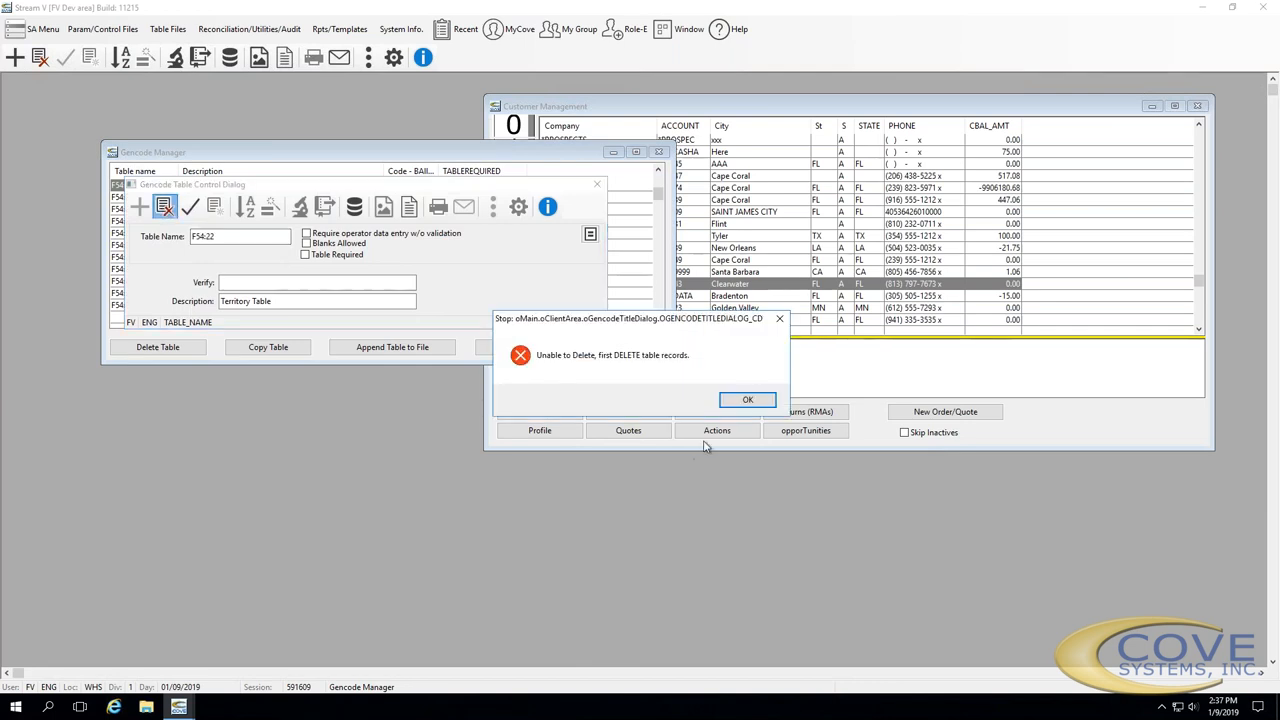
pyautogui.click(740, 401)
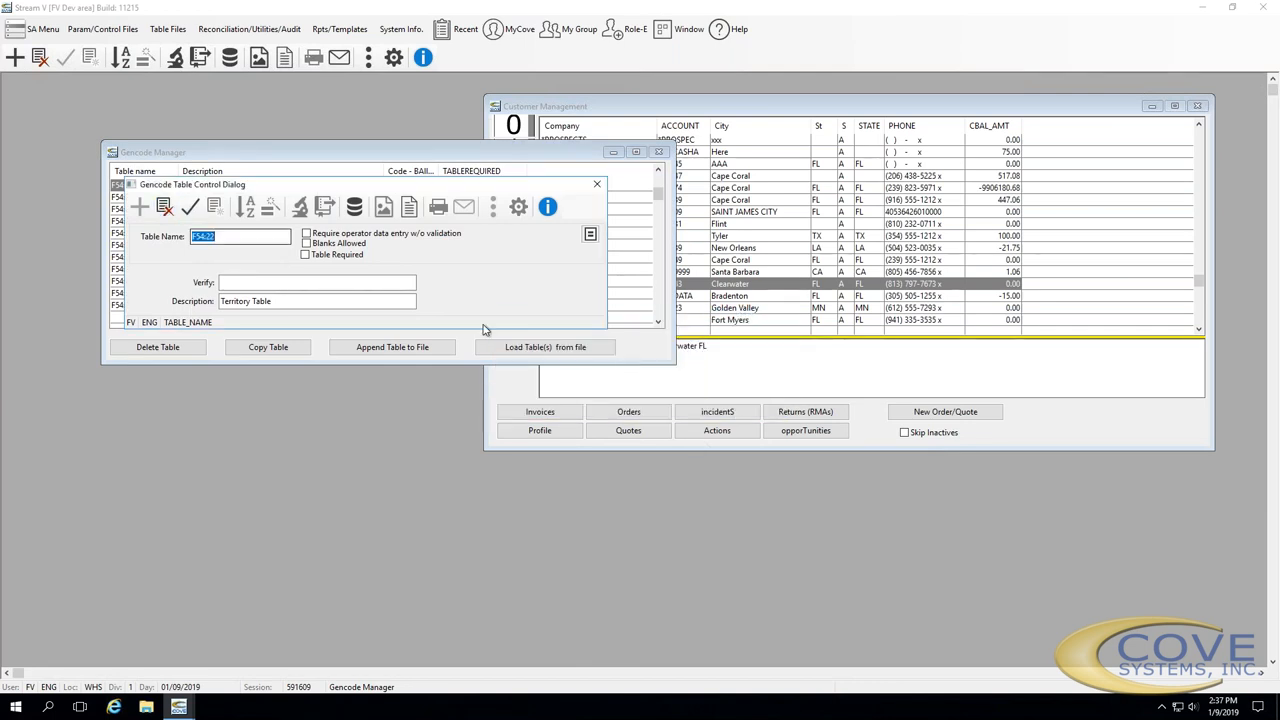
pyautogui.press('Escape')
# Bring up the code list of table F54:22 and delete the NE (North East) record
pyautogui.doubleClick(213, 188)
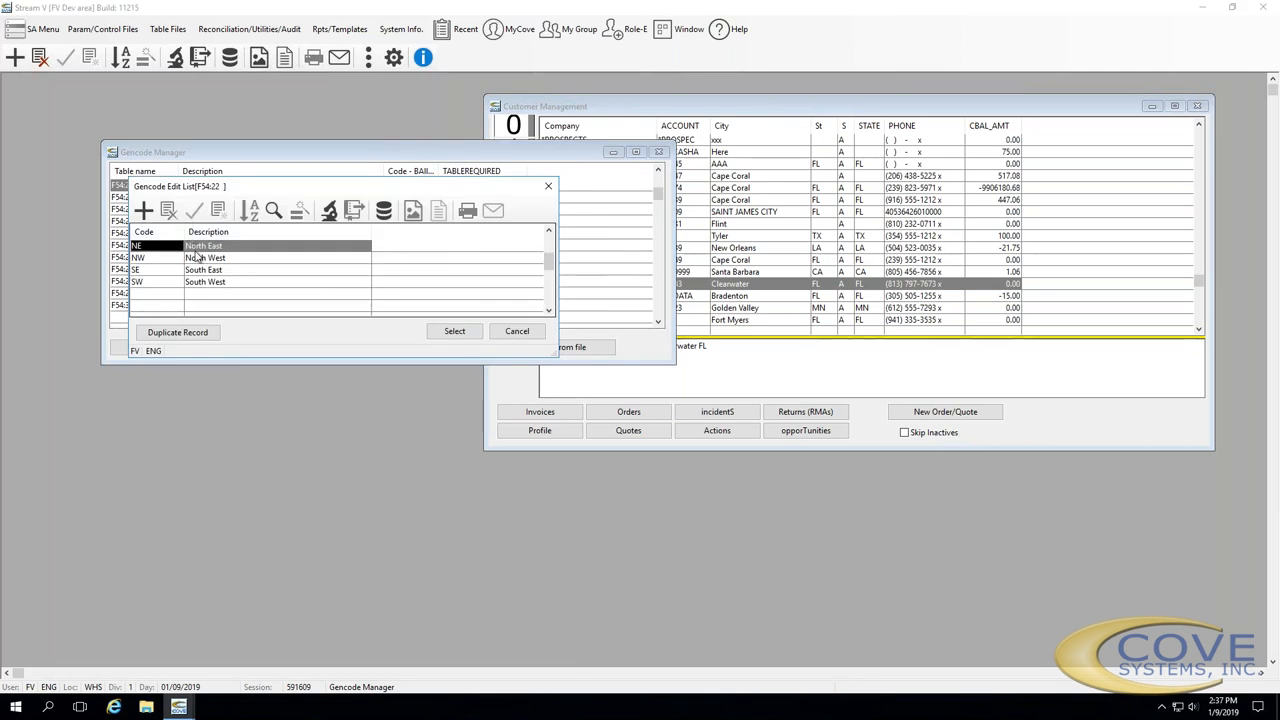
pyautogui.press('Return')
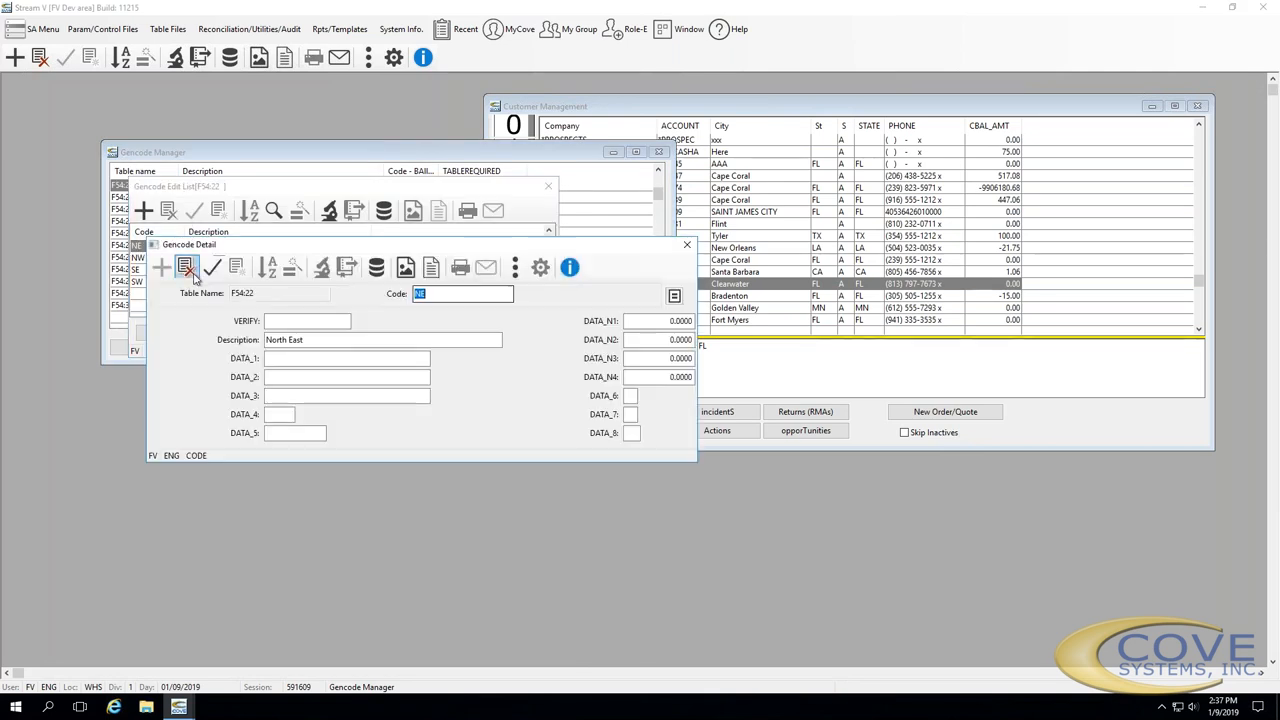
pyautogui.click(186, 267)
pyautogui.press('Return')
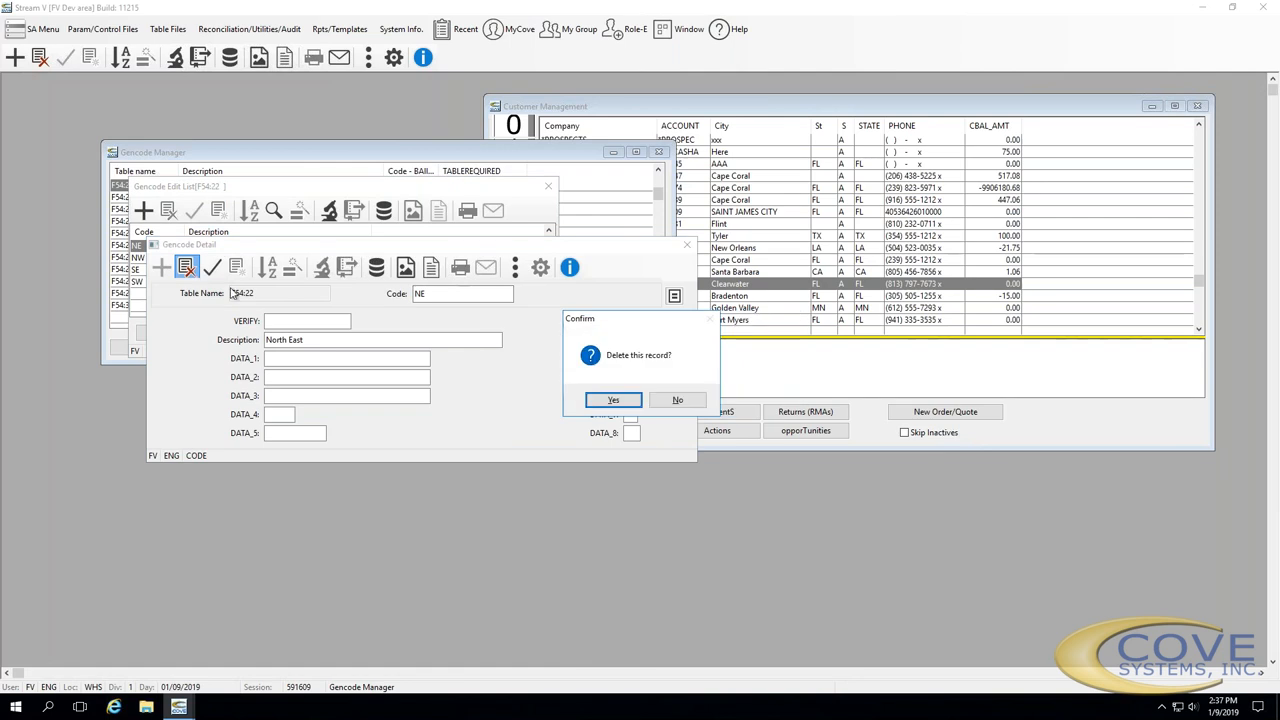
pyautogui.press('Return')
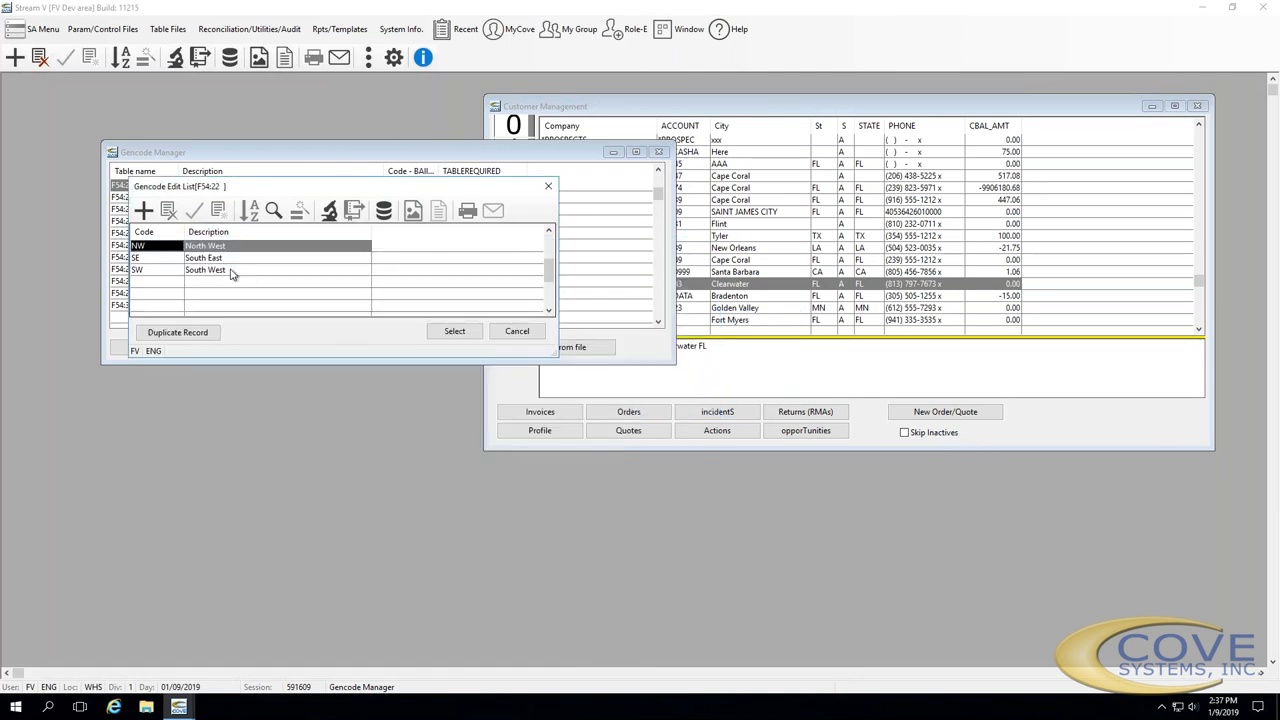
# Delete the NW (North West) record from table F54:22
pyautogui.rightClick(147, 252)
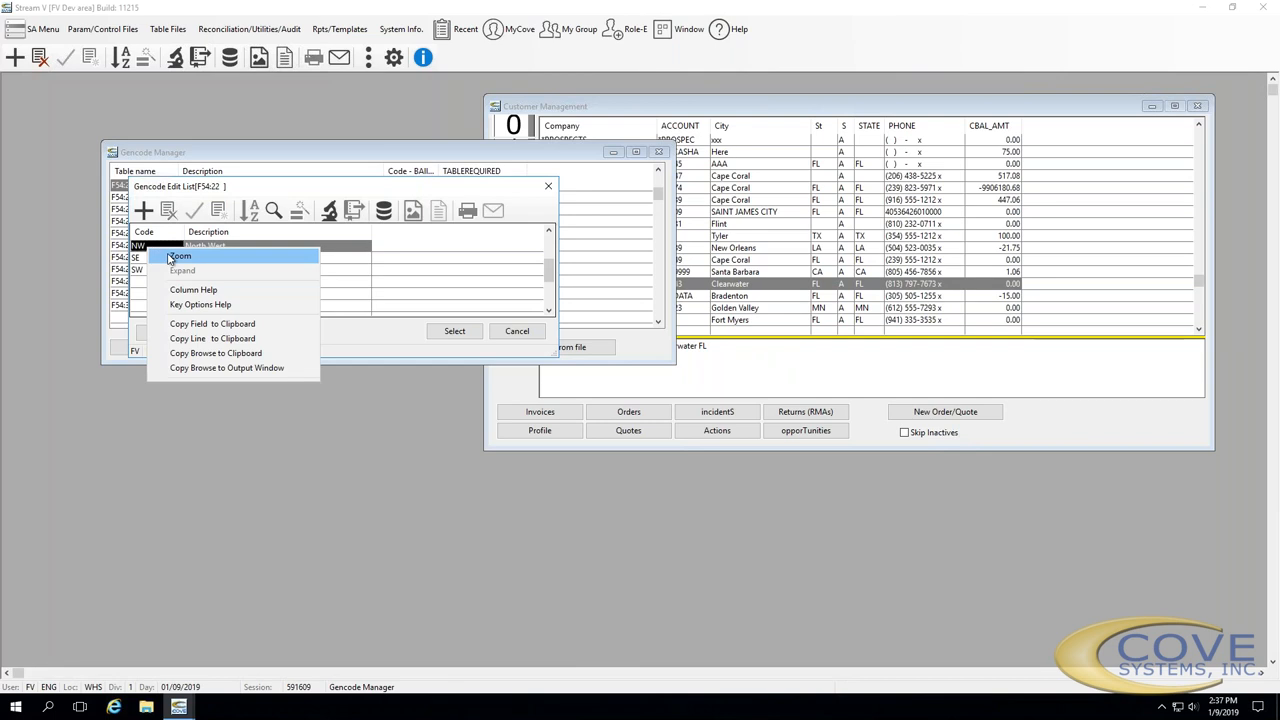
pyautogui.click(170, 259)
pyautogui.click(186, 267)
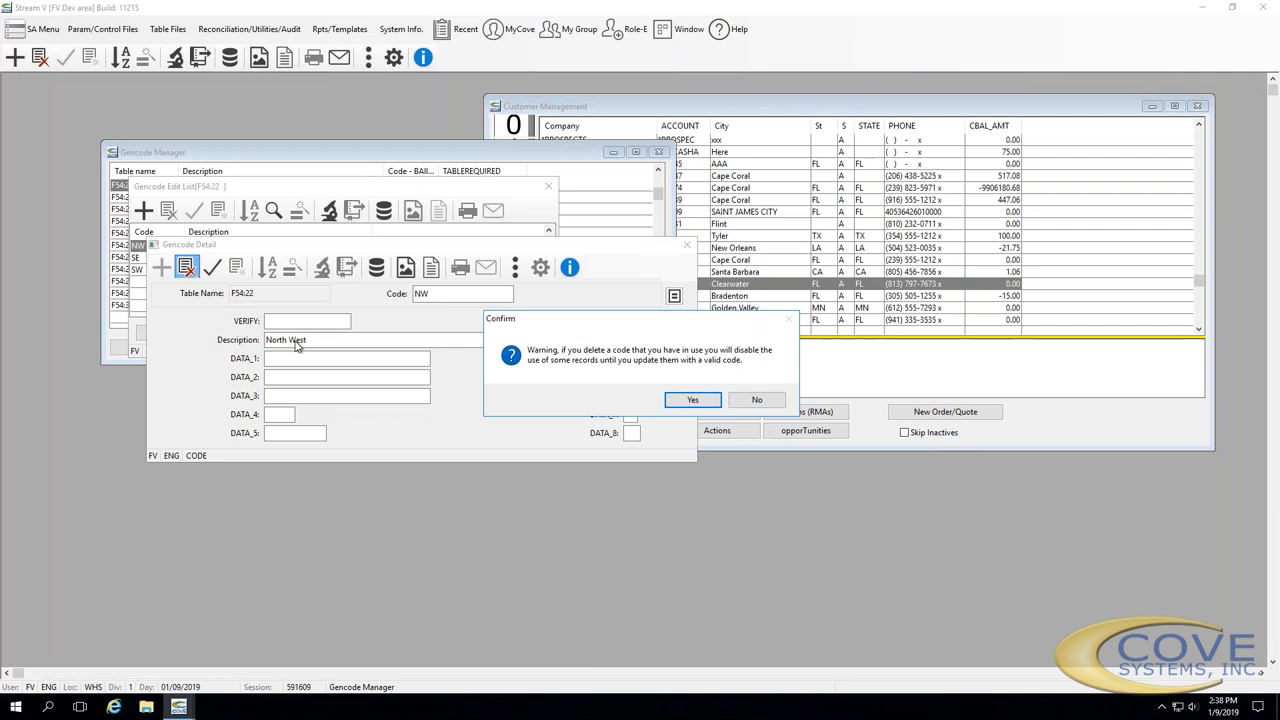
pyautogui.click(688, 401)
pyautogui.click(614, 400)
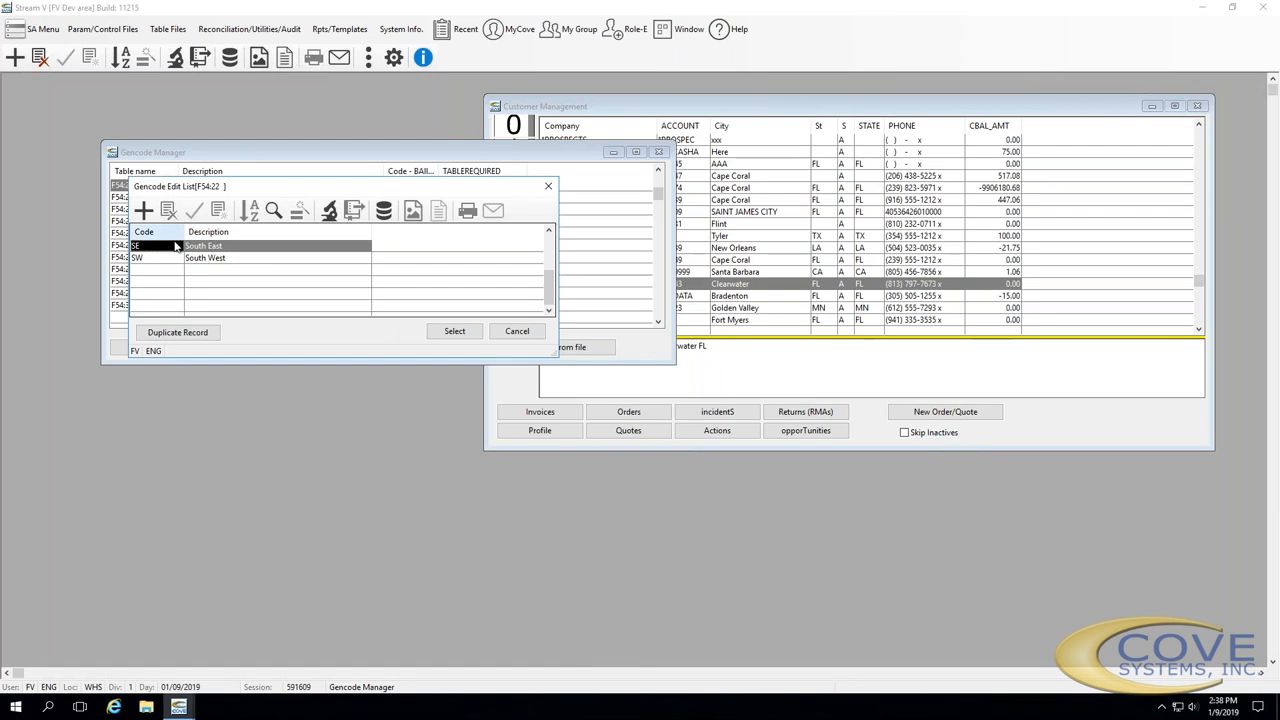
# Delete the SE (South East) record from table F54:22
pyautogui.doubleClick(173, 249)
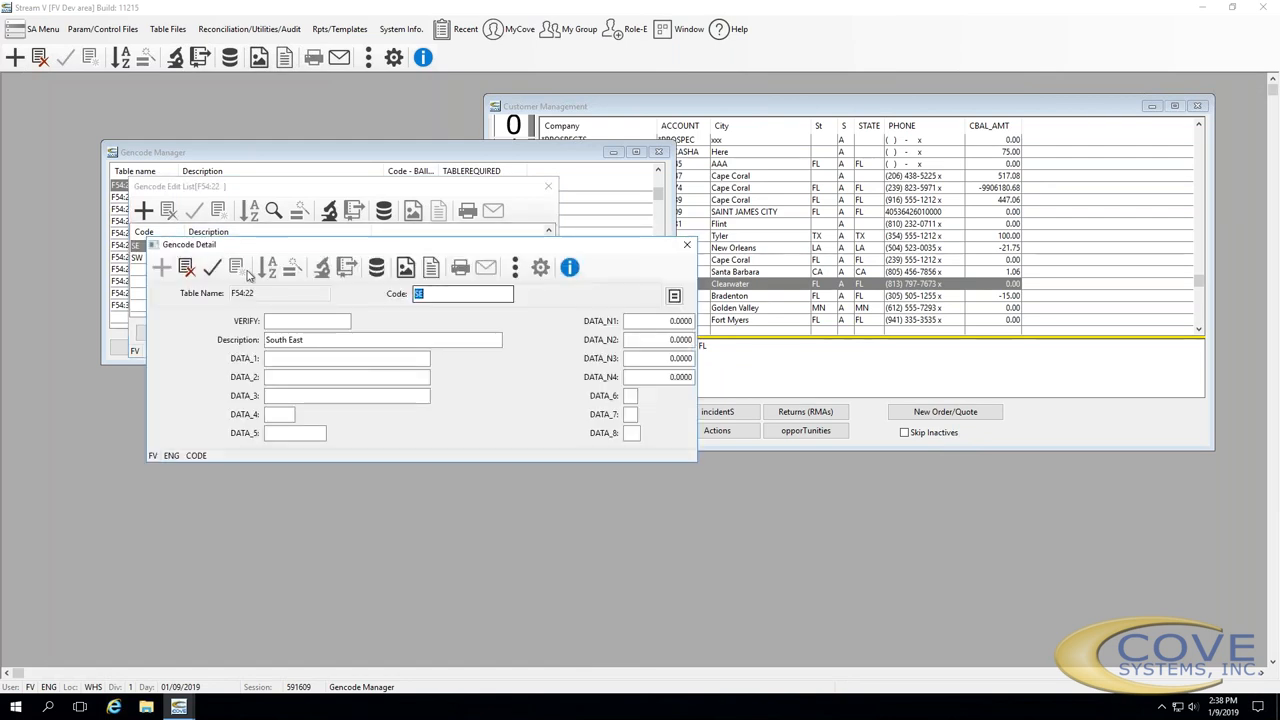
pyautogui.click(189, 268)
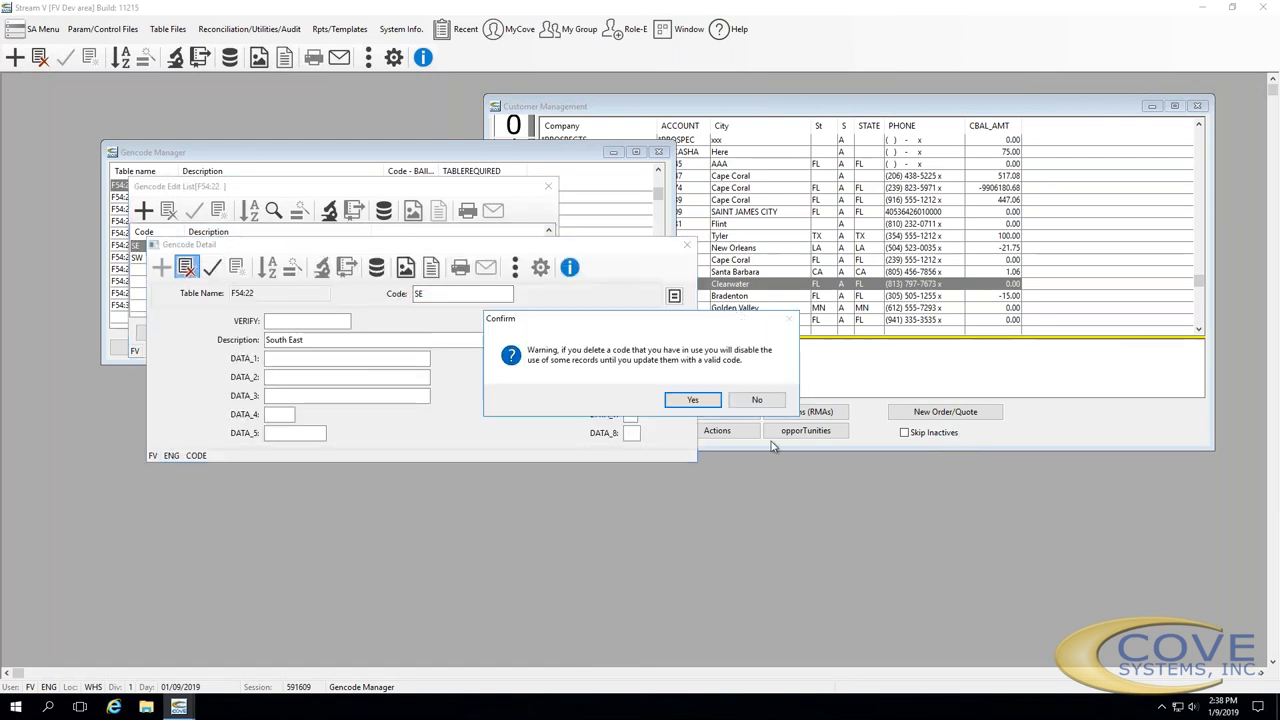
pyautogui.click(694, 401)
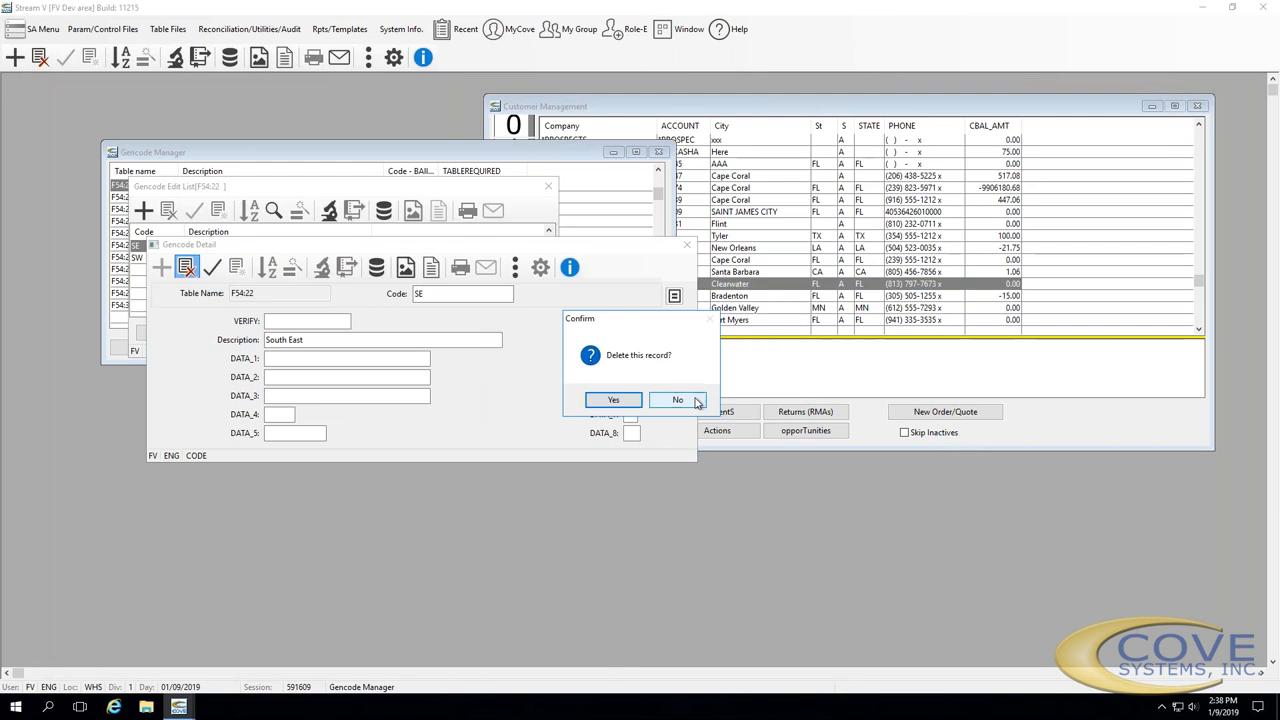
pyautogui.click(613, 400)
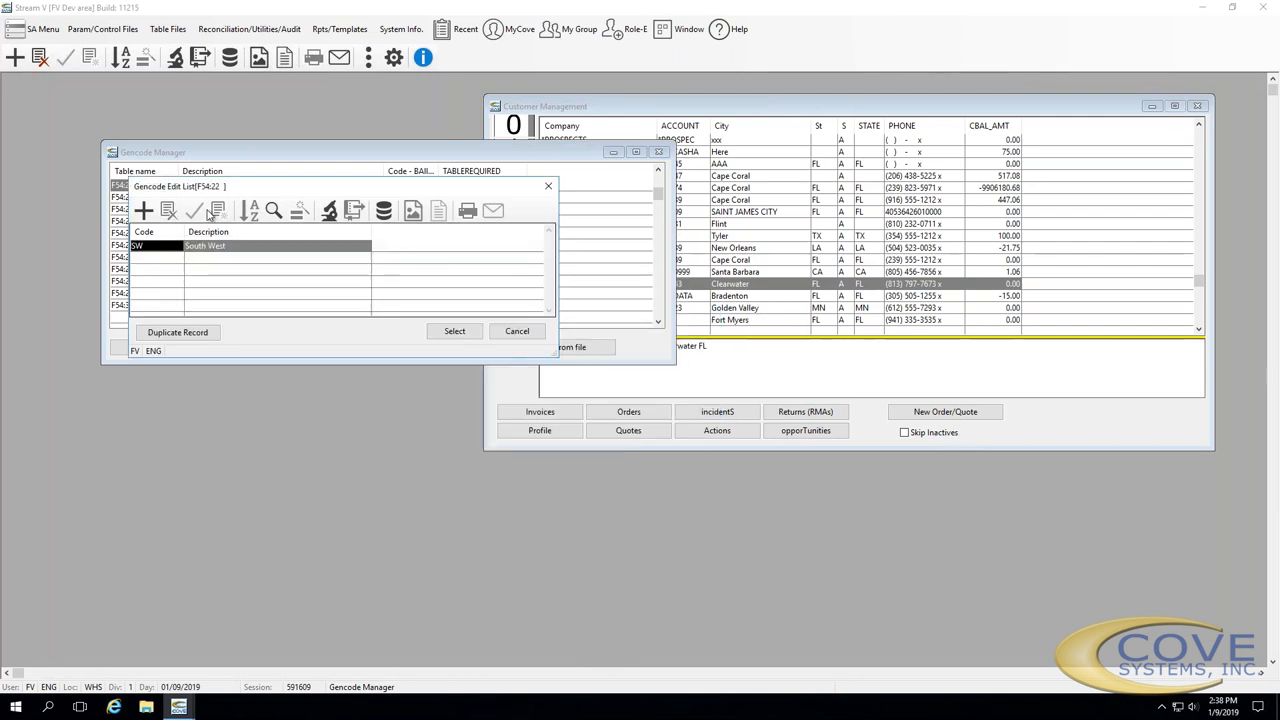
# Delete the SW (South West) record from table F54:22 and close the code list
pyautogui.doubleClick(170, 248)
pyautogui.click(187, 266)
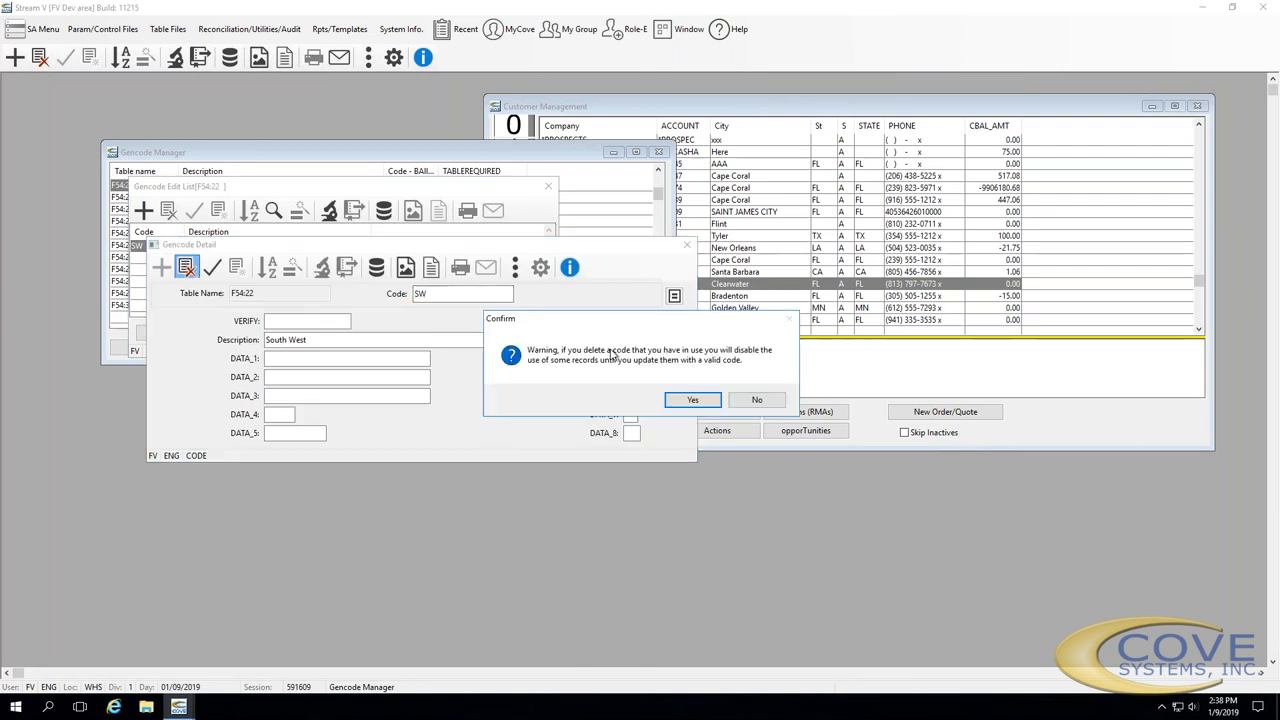
pyautogui.click(692, 400)
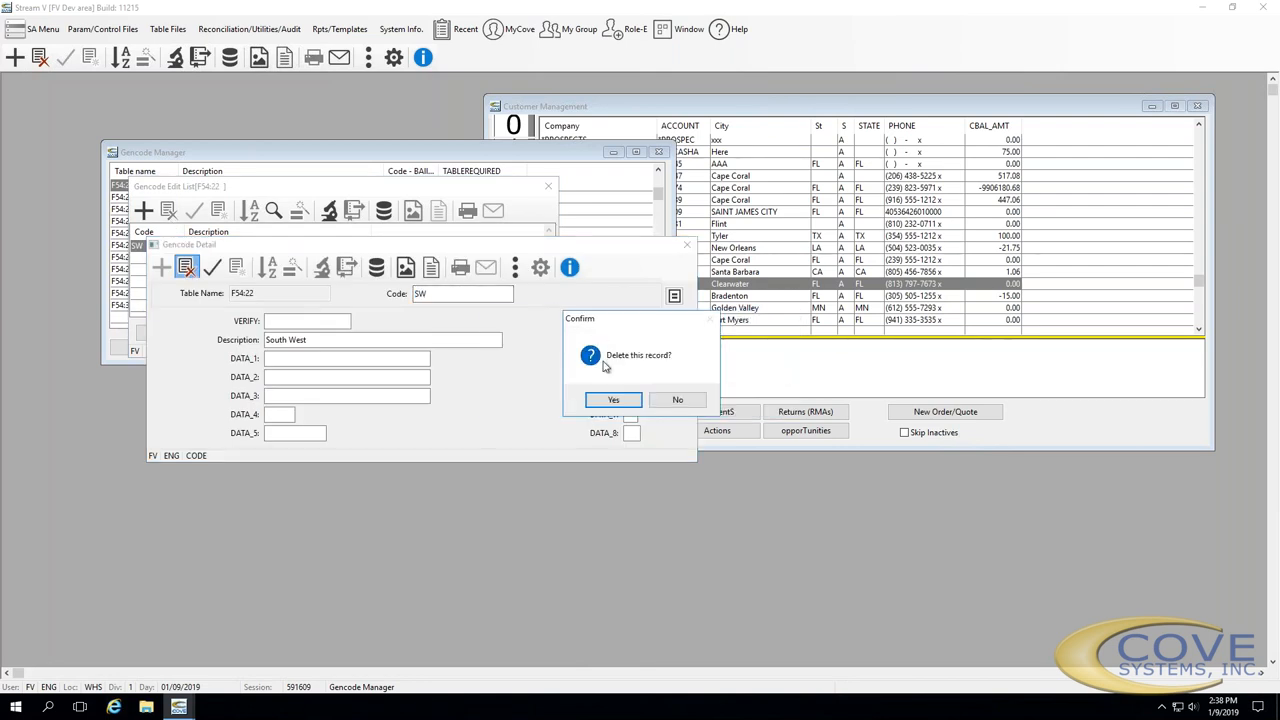
pyautogui.click(604, 397)
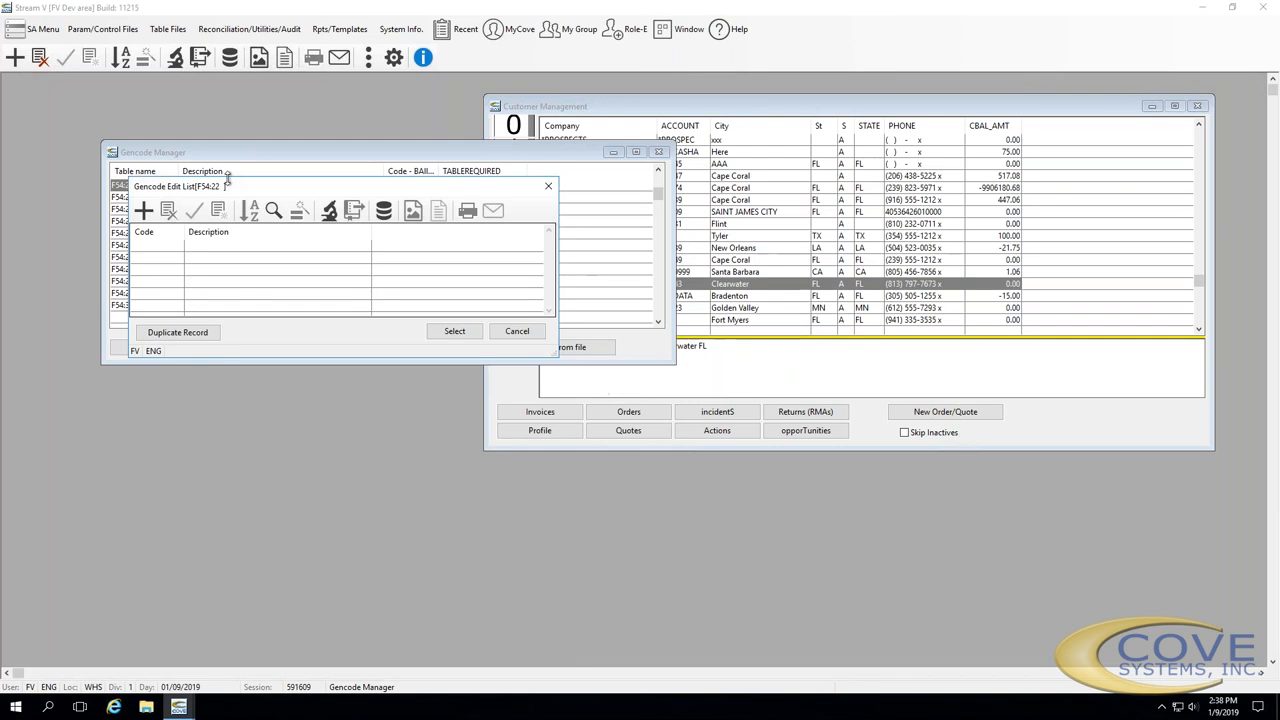
pyautogui.click(455, 331)
# Open the table control record of the emptied F54:22 Territory Table and delete the table
pyautogui.rightClick(174, 197)
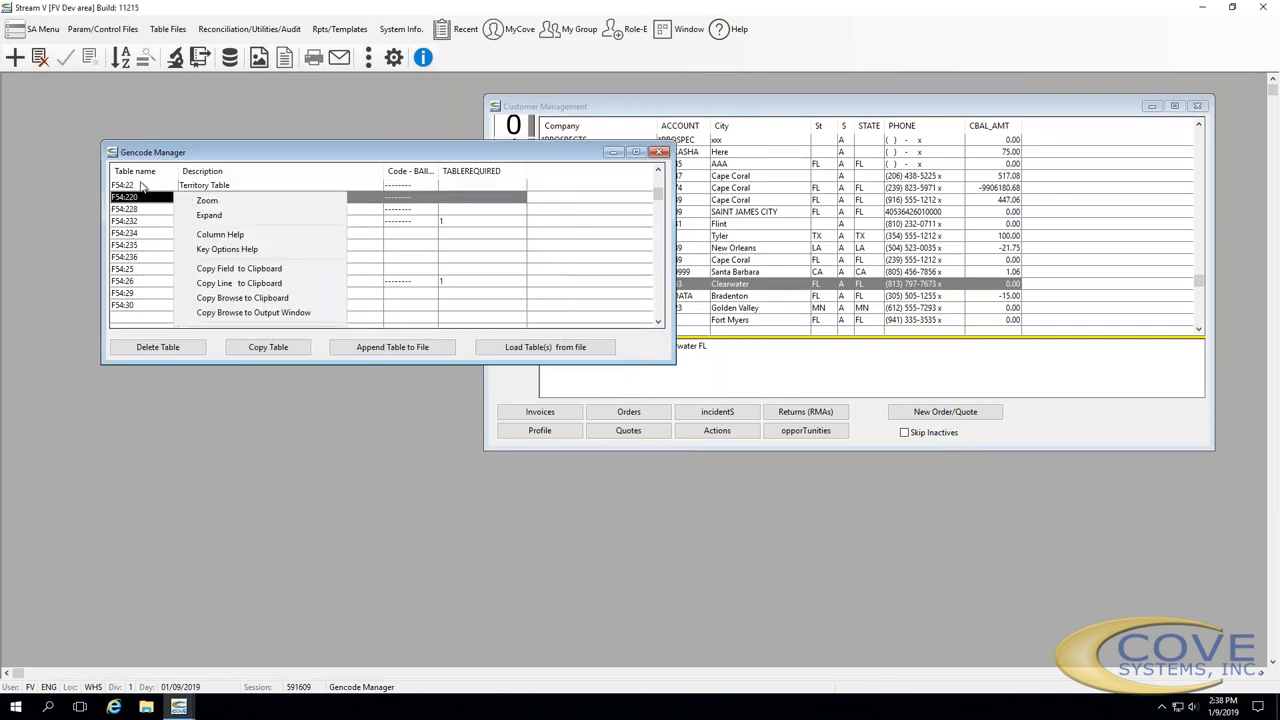
pyautogui.click(143, 186)
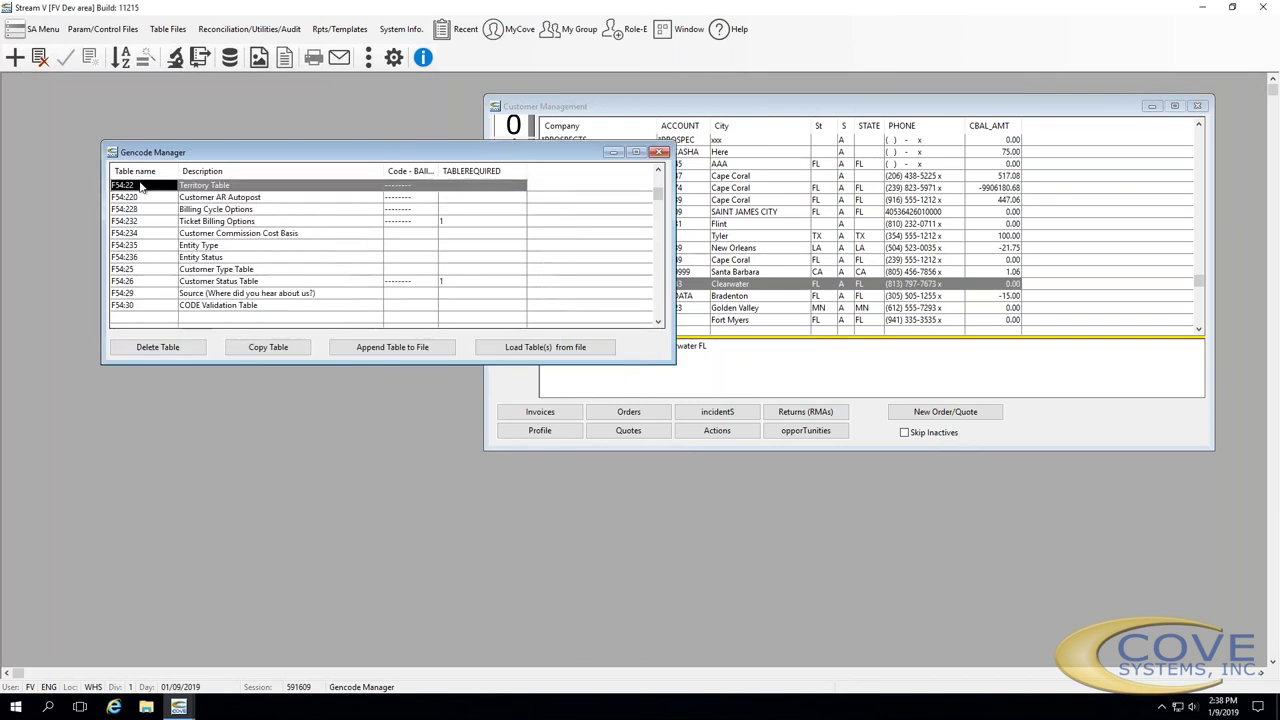
pyautogui.click(174, 57)
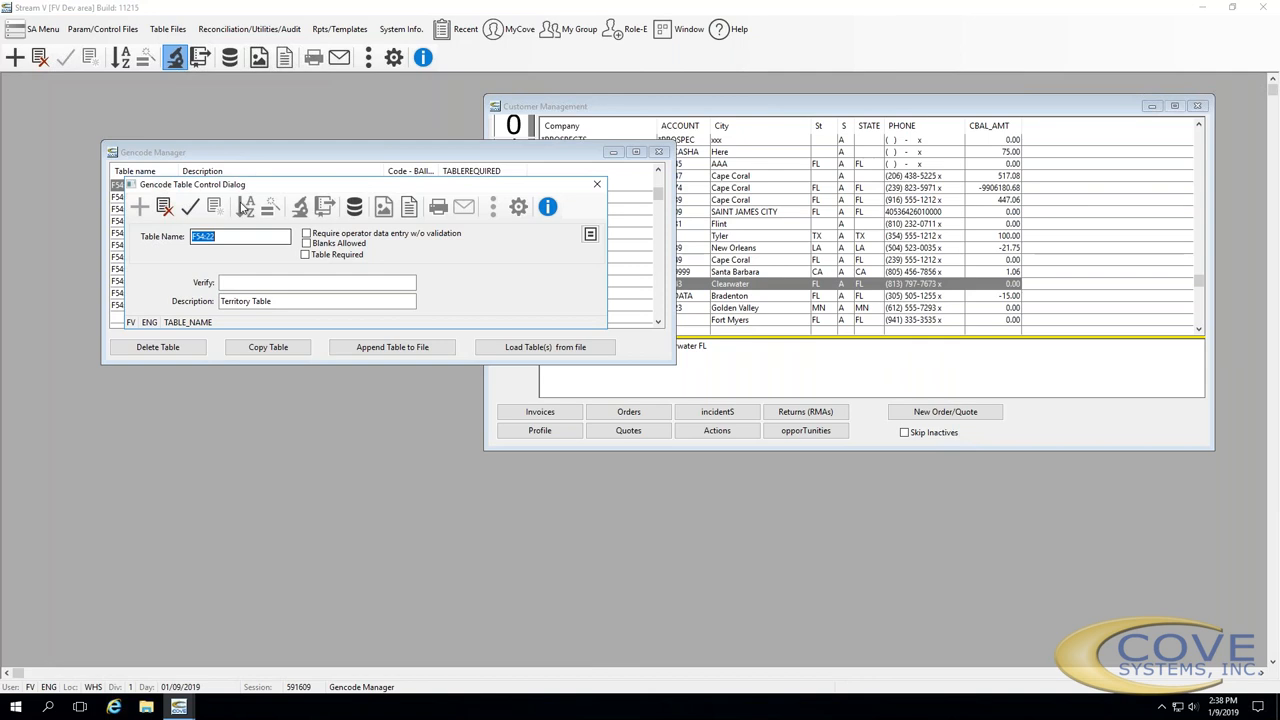
pyautogui.click(164, 206)
pyautogui.click(614, 400)
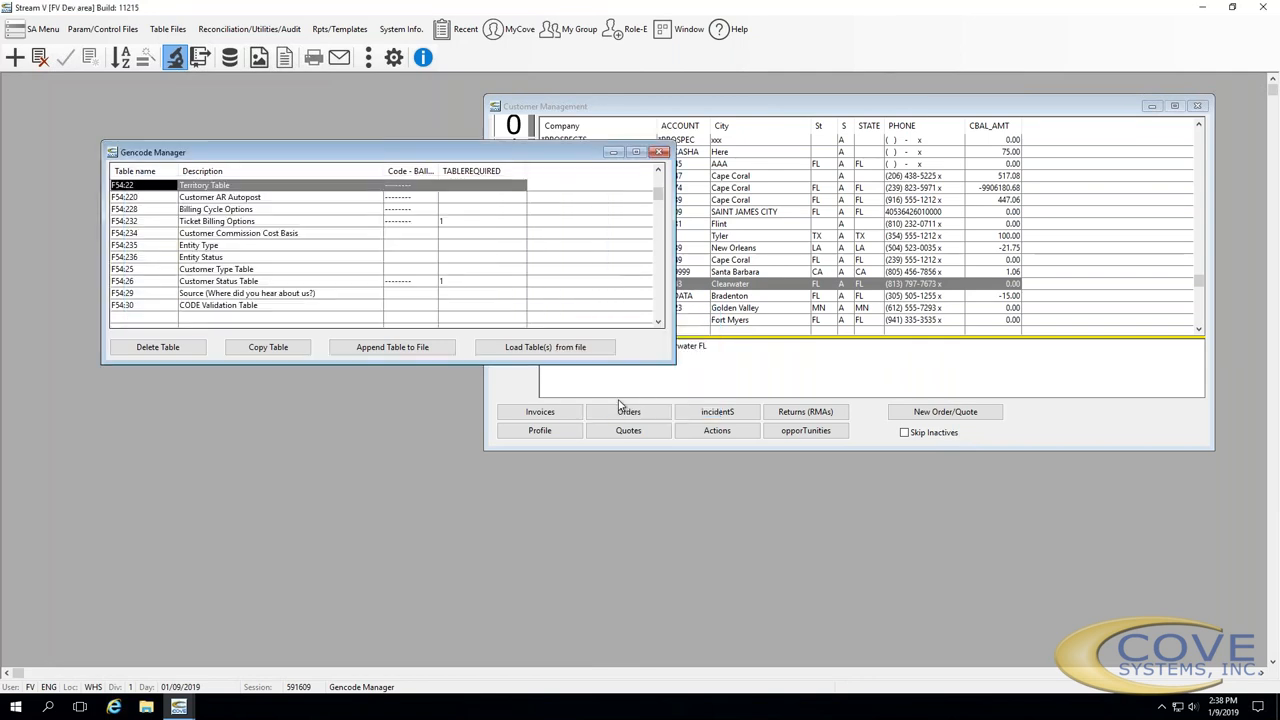
# Return to Customer Management and reopen the Abacus Business Computers customer detail
pyautogui.click(820, 288)
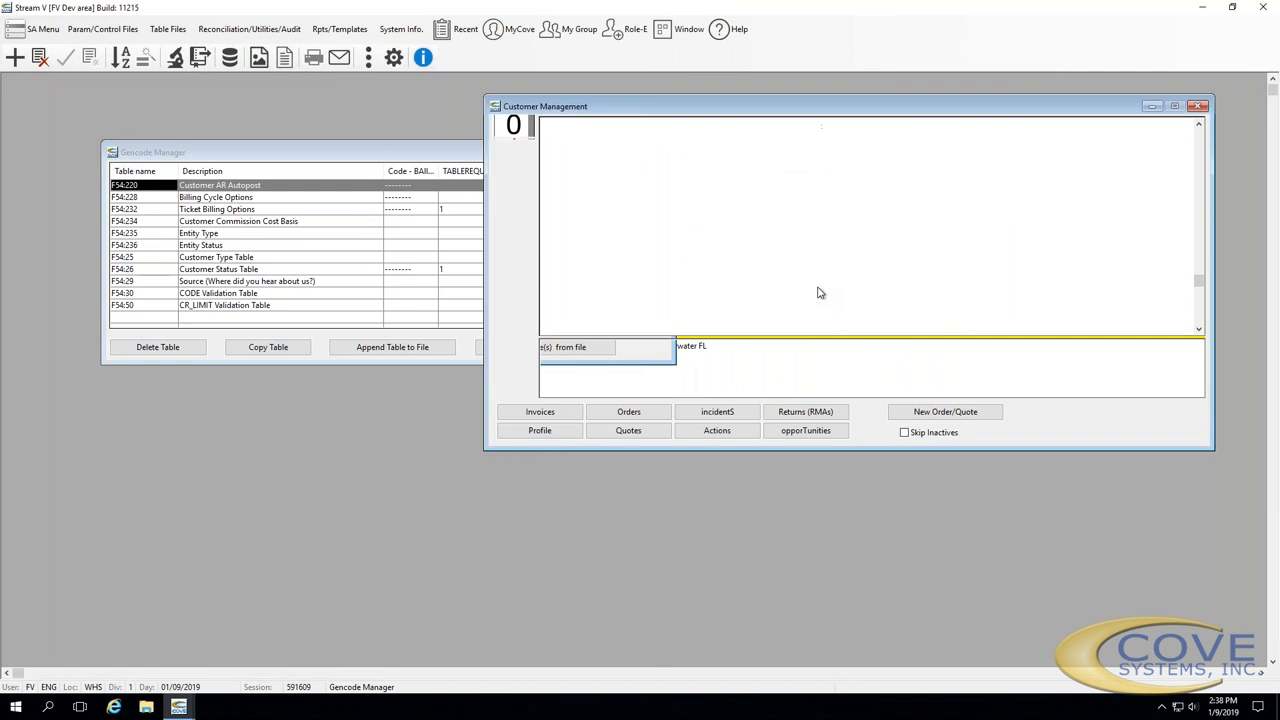
pyautogui.doubleClick(744, 282)
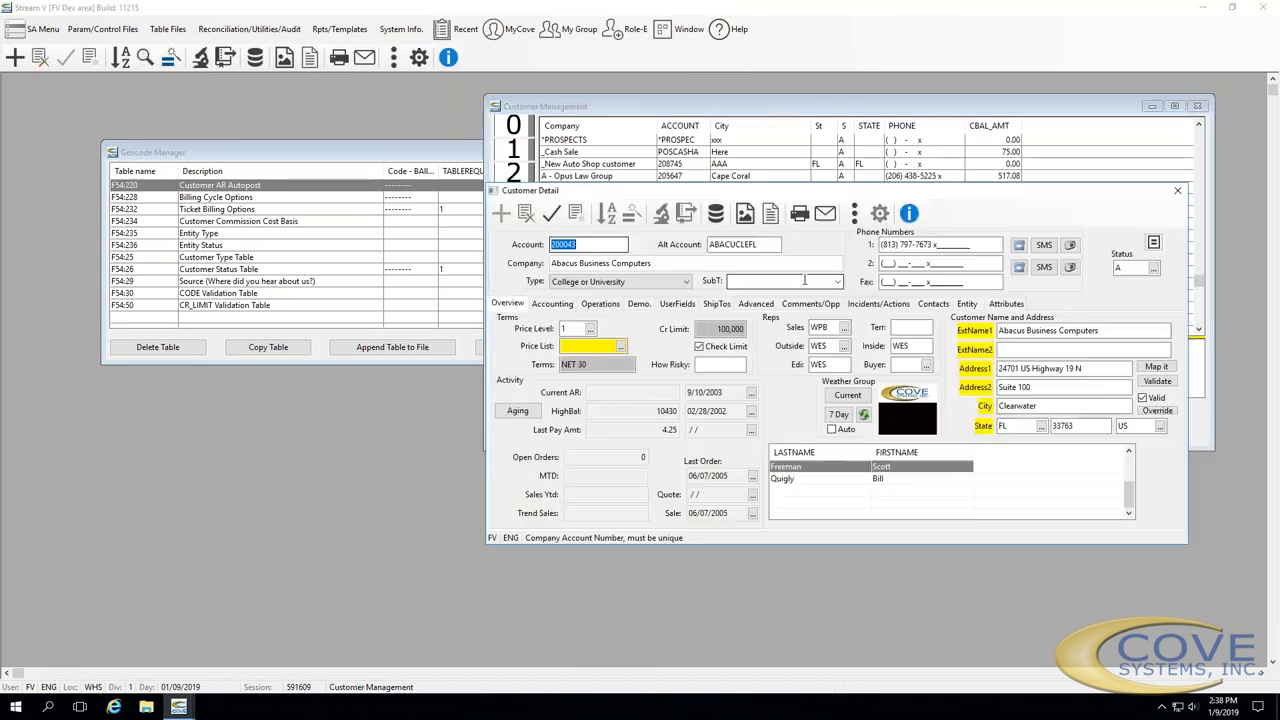
# Try the territory value DD and the outside rep value DDD on the customer, and close the customer detail
pyautogui.click(915, 327)
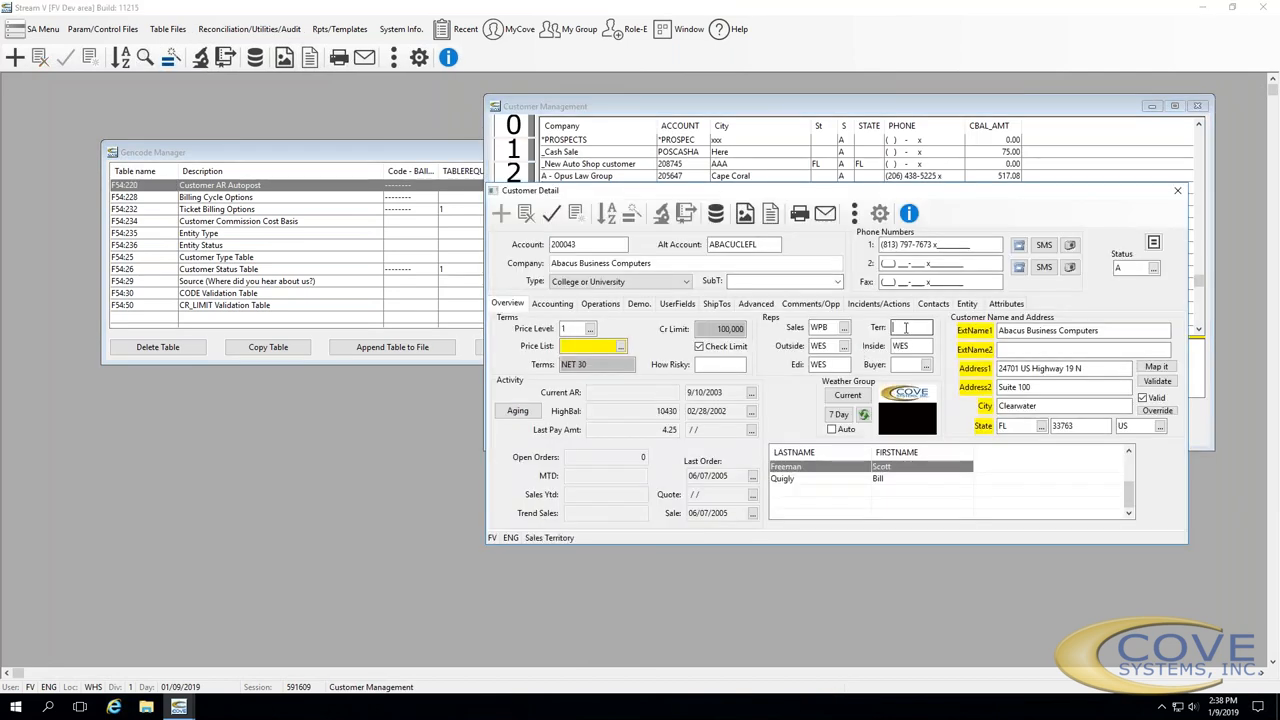
pyautogui.write('DD')
pyautogui.click(820, 346)
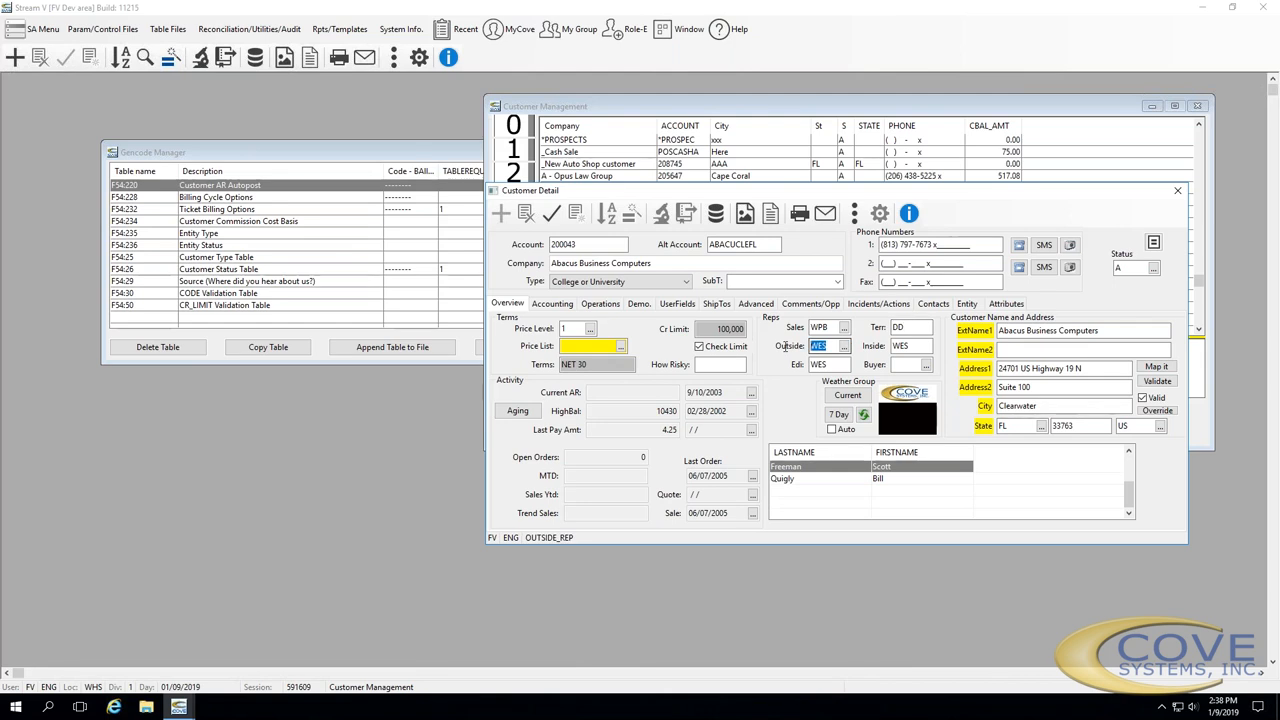
pyautogui.write('DDD')
pyautogui.press('Tab')
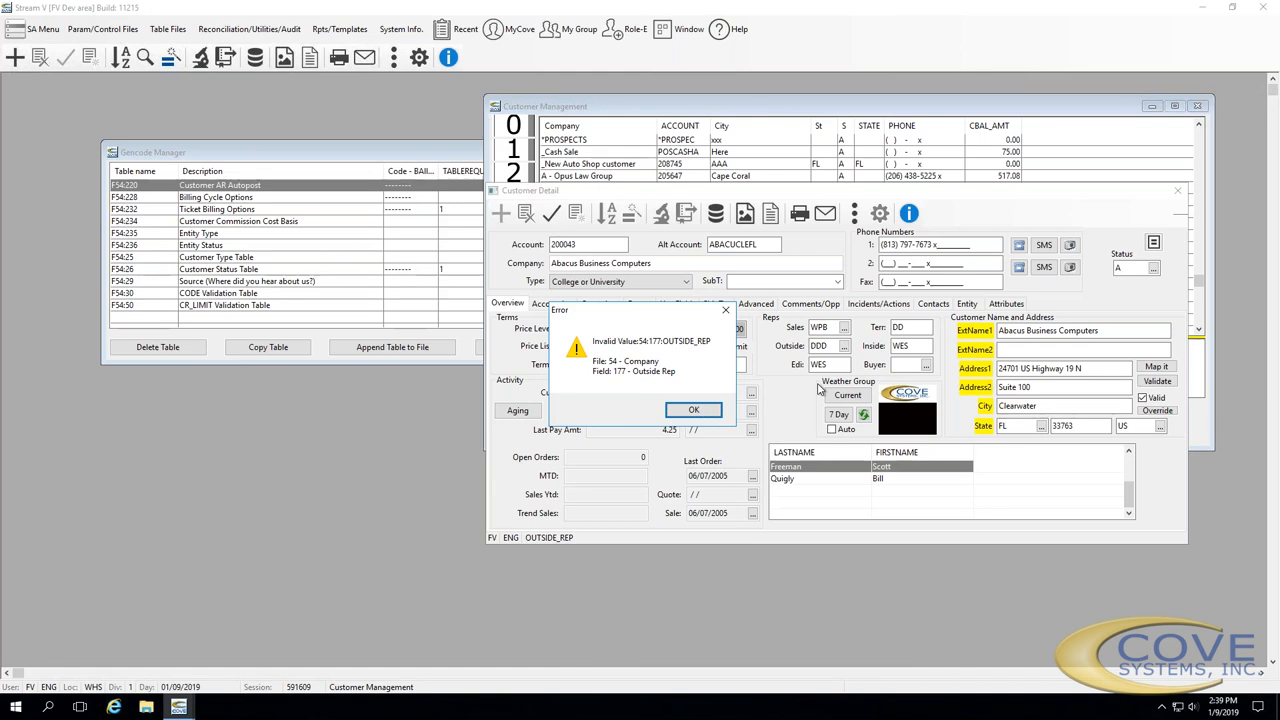
pyautogui.click(726, 312)
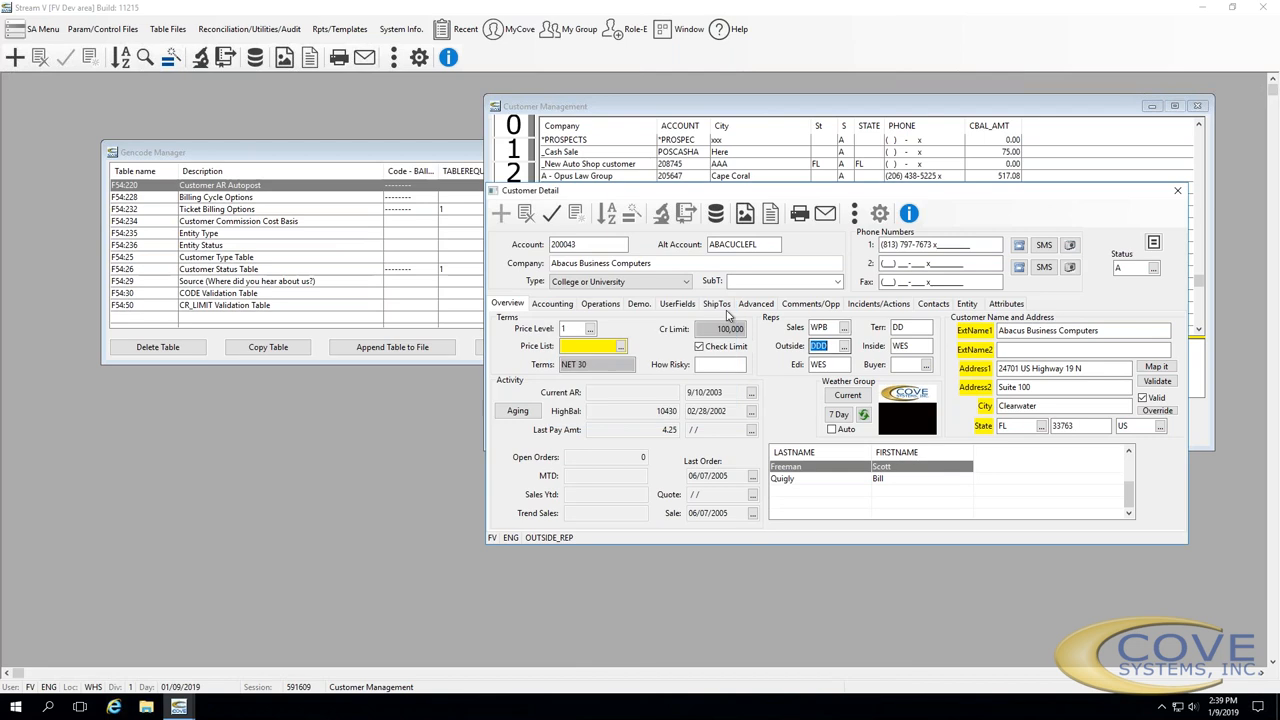
pyautogui.click(1179, 190)
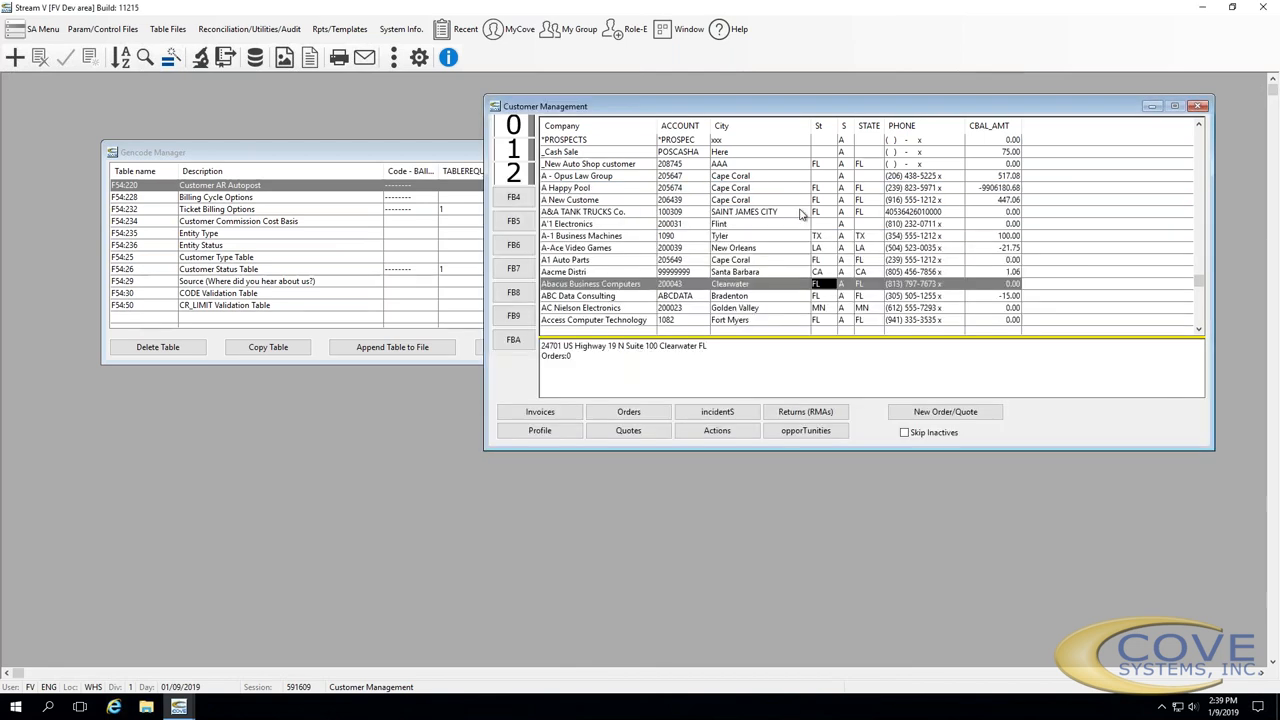
# Review the codes of the GROUPS (Roles and Groups List) table in Gencode Manager, enlarging the code list
pyautogui.click(386, 156)
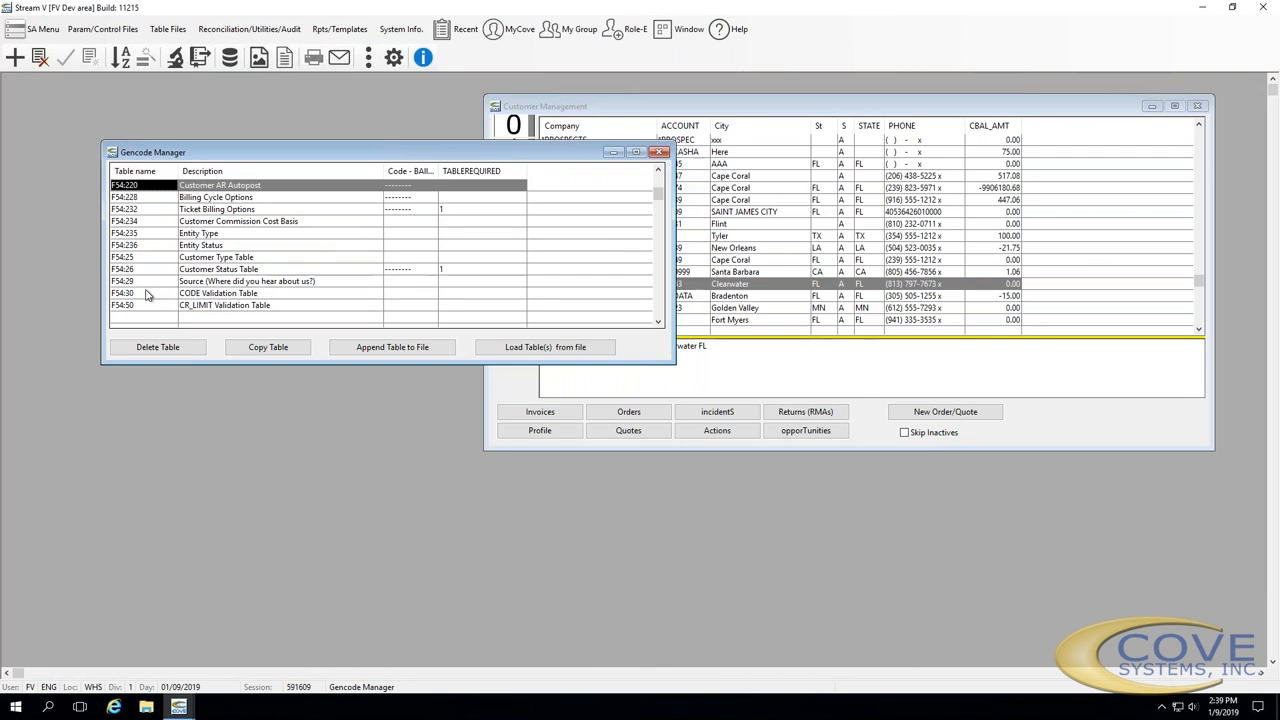
pyautogui.press('Down')
pyautogui.press('Down')
pyautogui.press('Down')
pyautogui.press('Down')
pyautogui.press('Down')
pyautogui.press('Down')
pyautogui.press('Down')
pyautogui.press('Down')
pyautogui.press('Down')
pyautogui.press('Down')
pyautogui.press('Down')
pyautogui.press('Down')
pyautogui.press('Down')
pyautogui.press('Down')
pyautogui.click(158, 346)
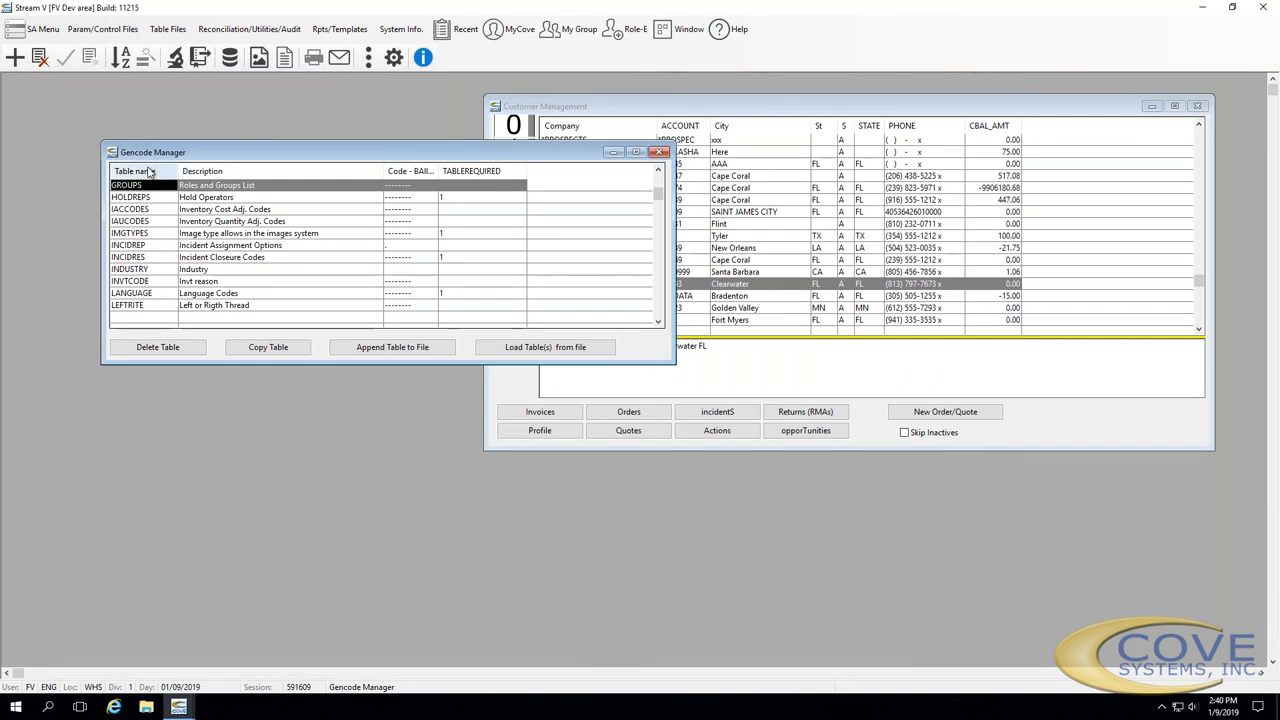
pyautogui.doubleClick(142, 185)
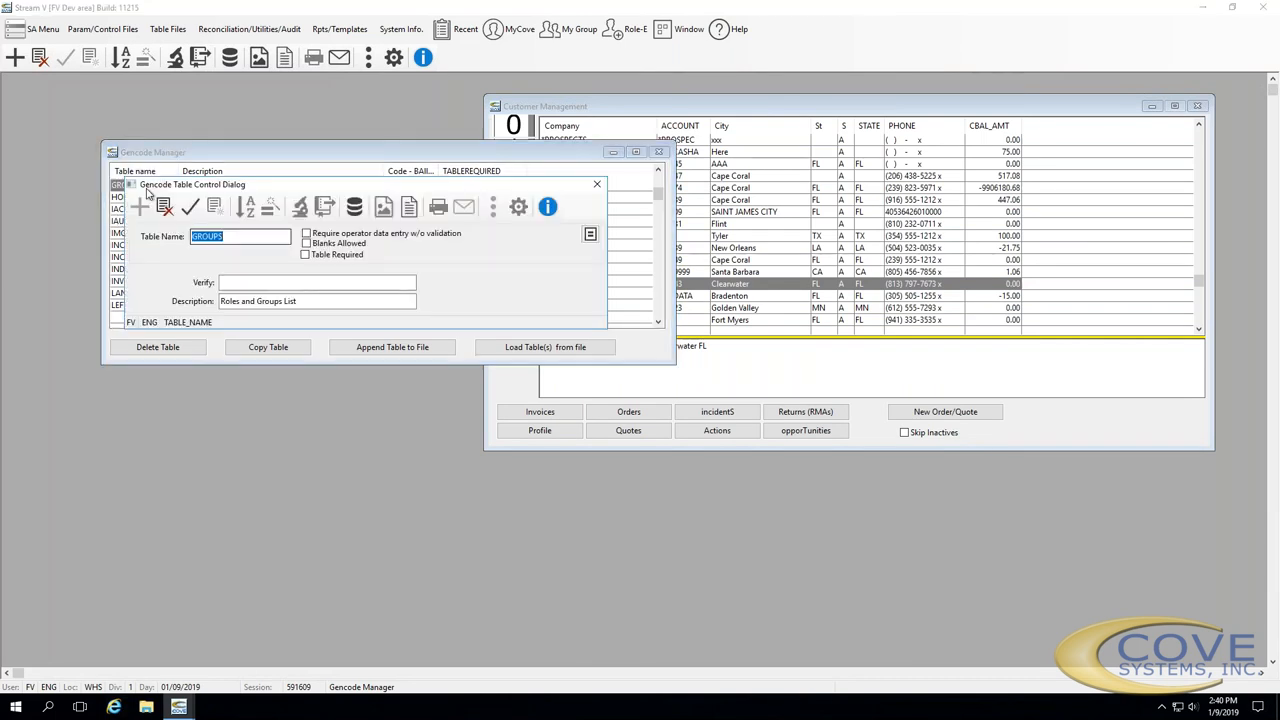
pyautogui.click(190, 206)
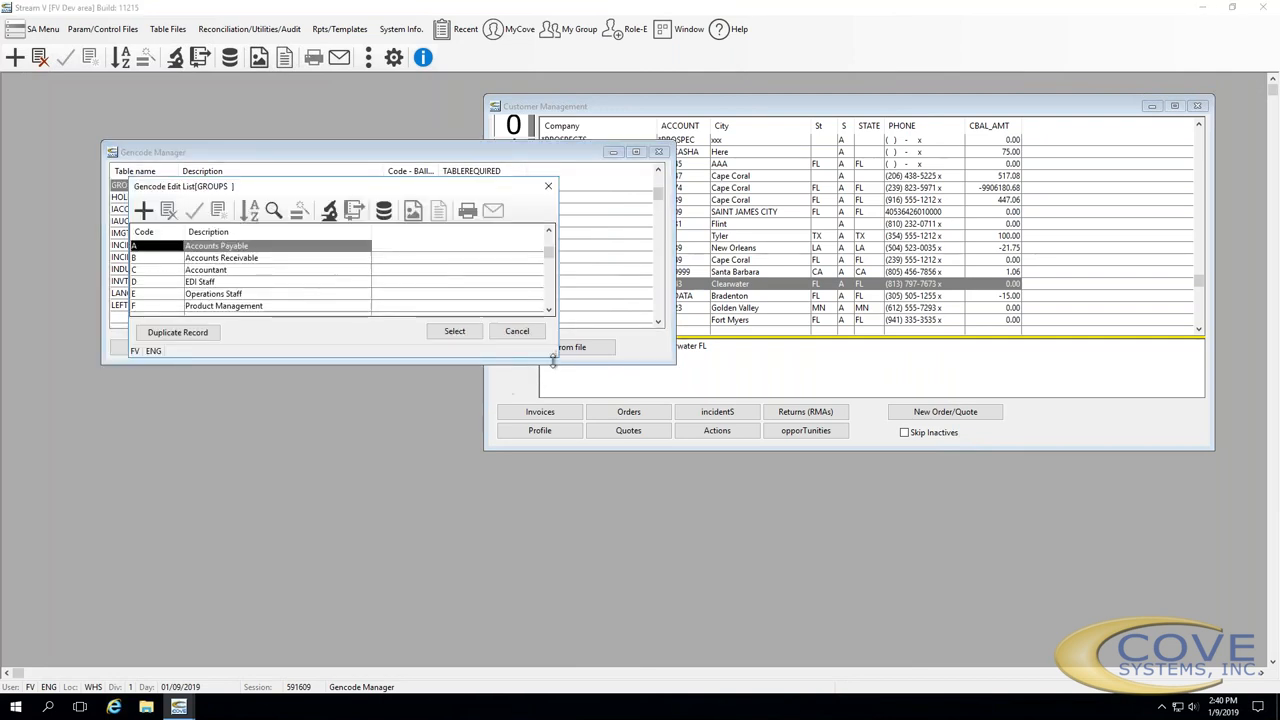
pyautogui.moveTo(554, 360); pyautogui.dragTo(600, 466)
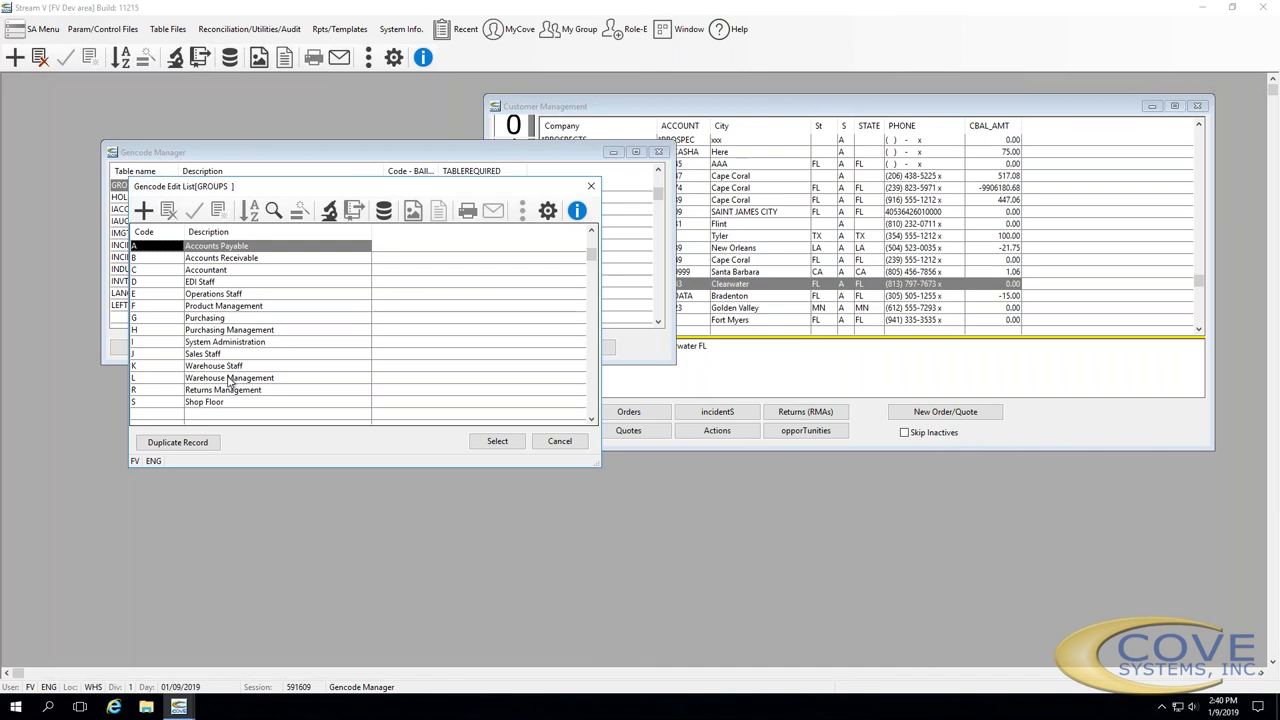
pyautogui.click(591, 187)
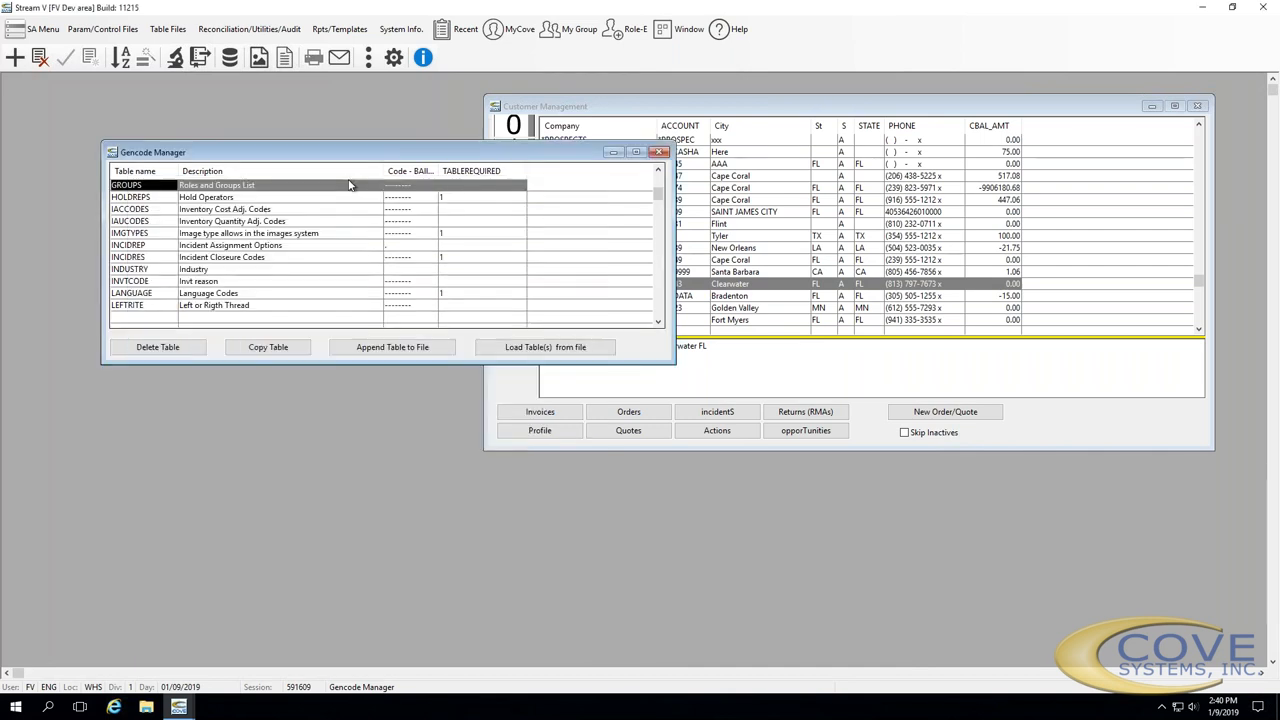
# Review the code list of the IACCODES table for inventory cost adjustments
pyautogui.click(155, 211)
pyautogui.doubleClick(155, 211)
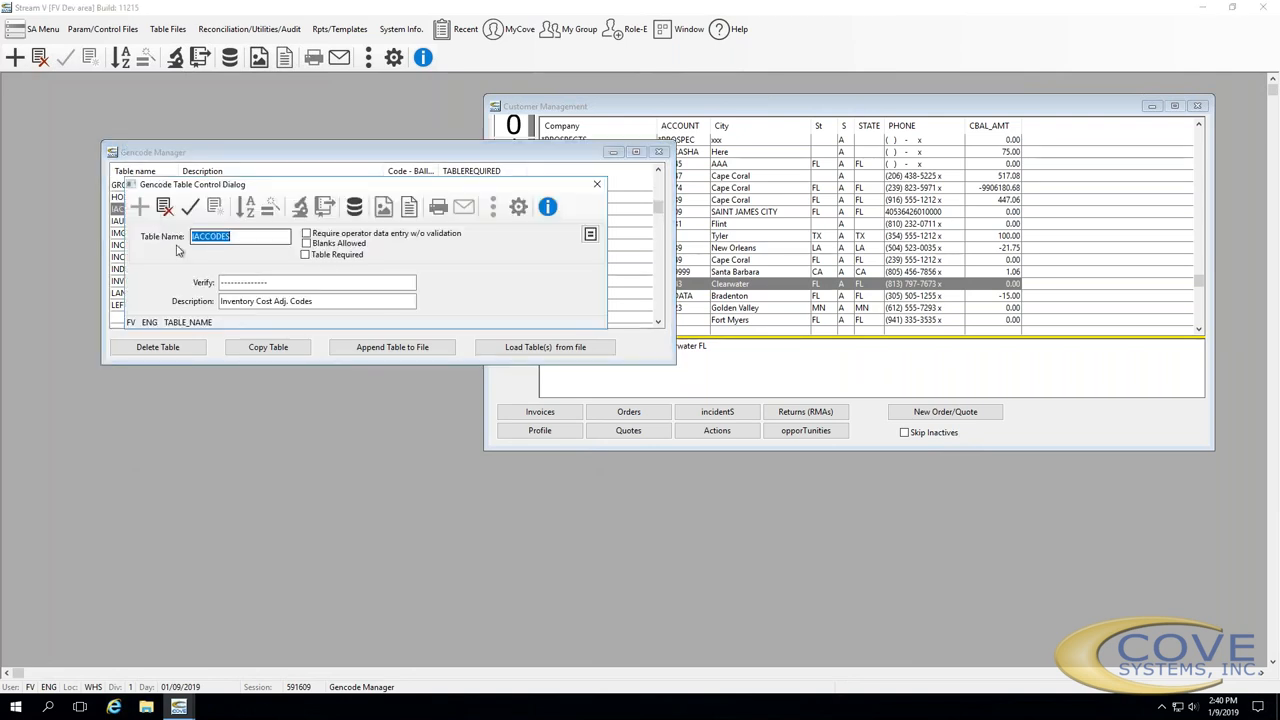
pyautogui.press('Escape')
pyautogui.press('Return')
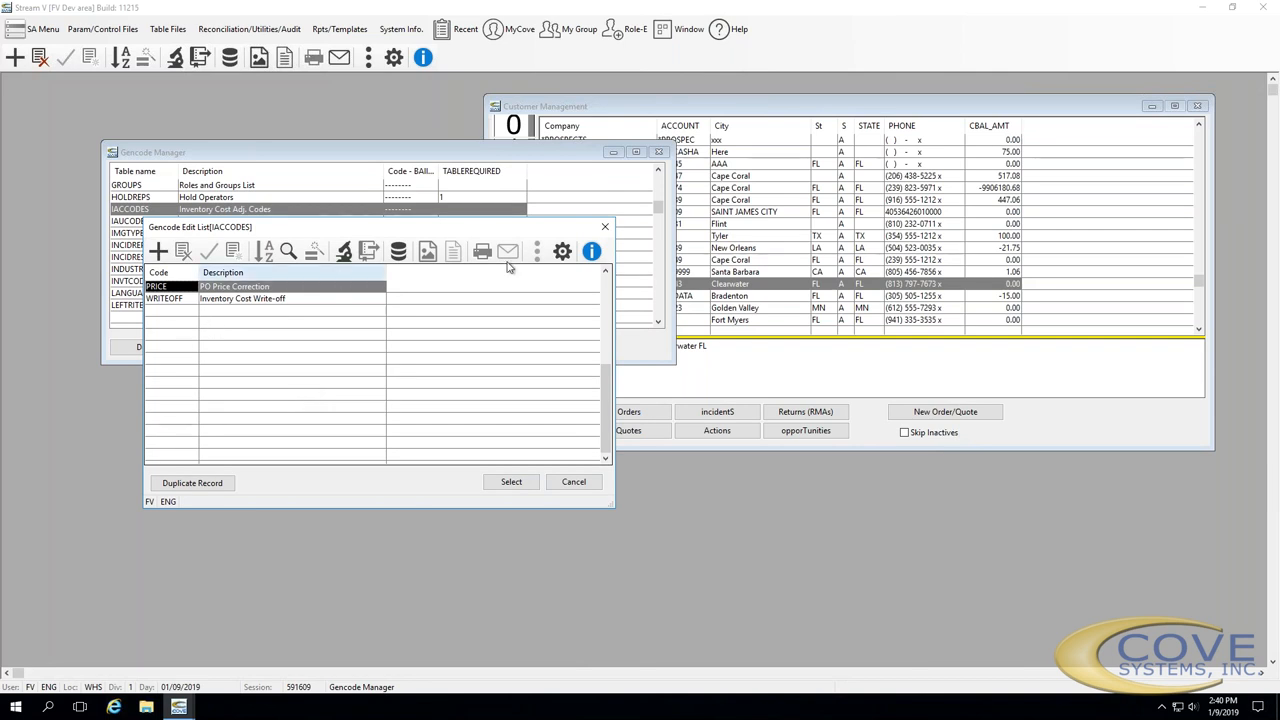
pyautogui.click(605, 229)
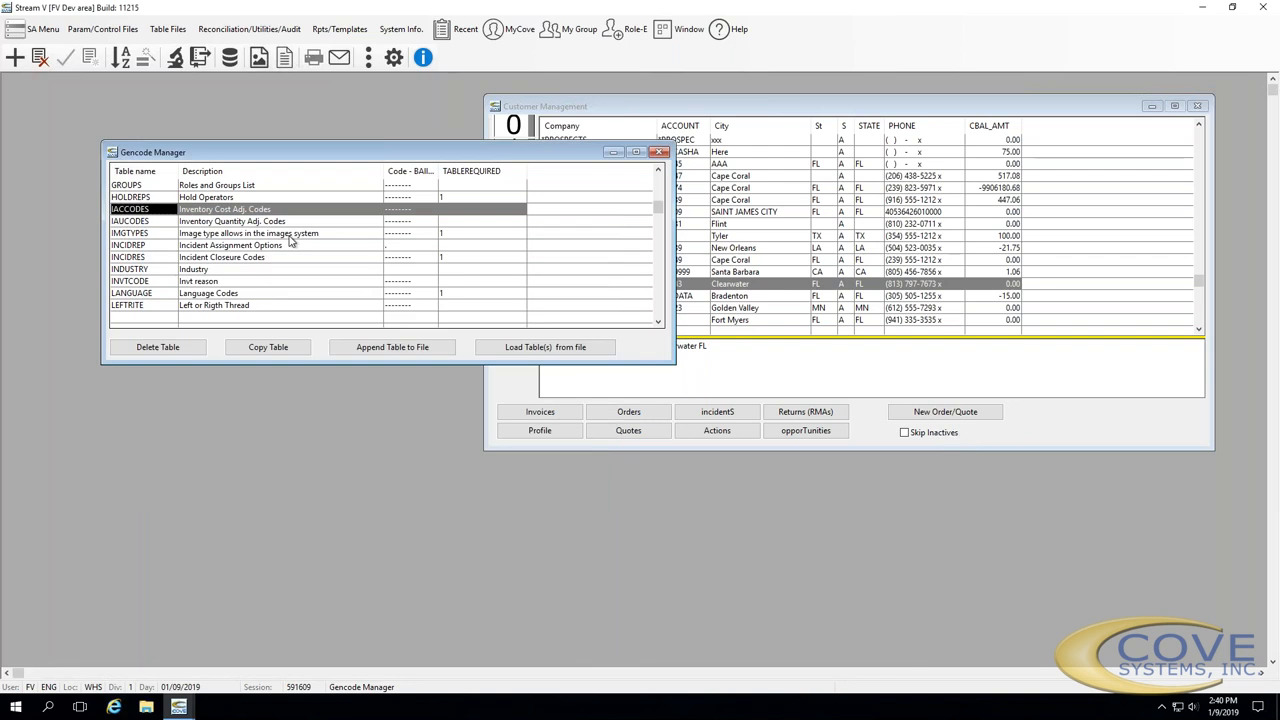
# Review the code list of the IAUCODES table for inventory quantity adjustments
pyautogui.doubleClick(241, 222)
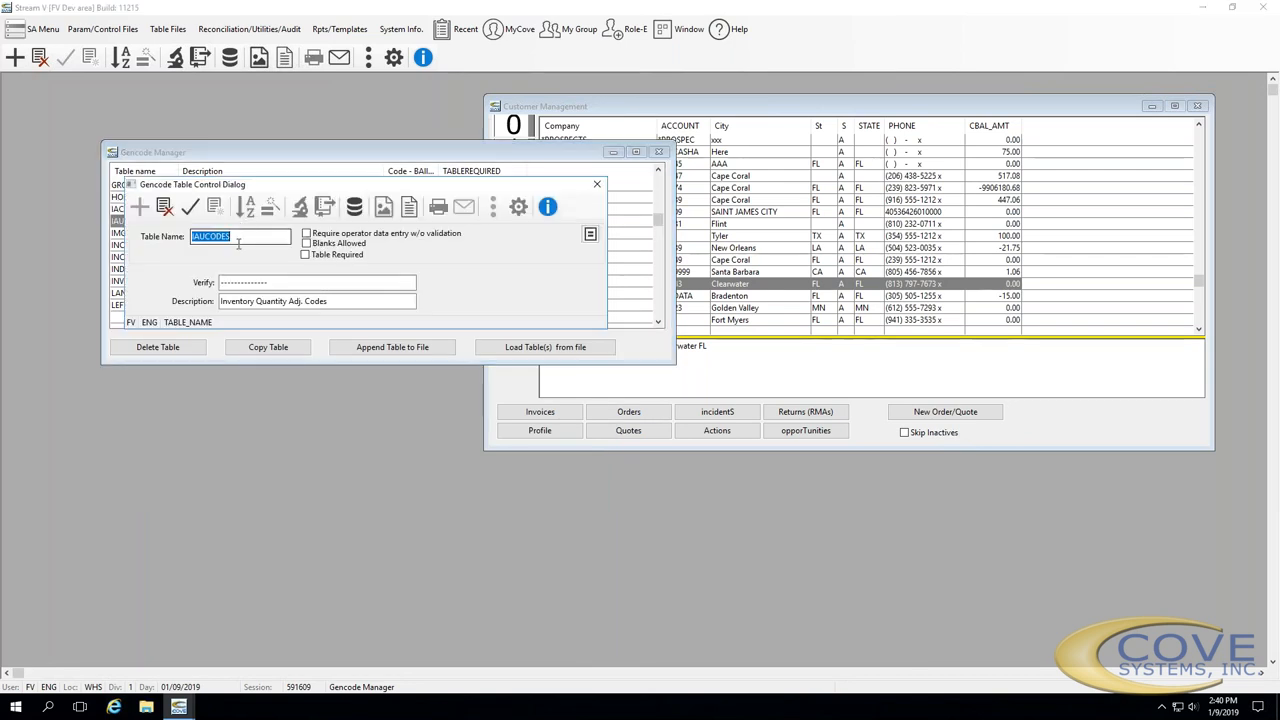
pyautogui.press('Escape')
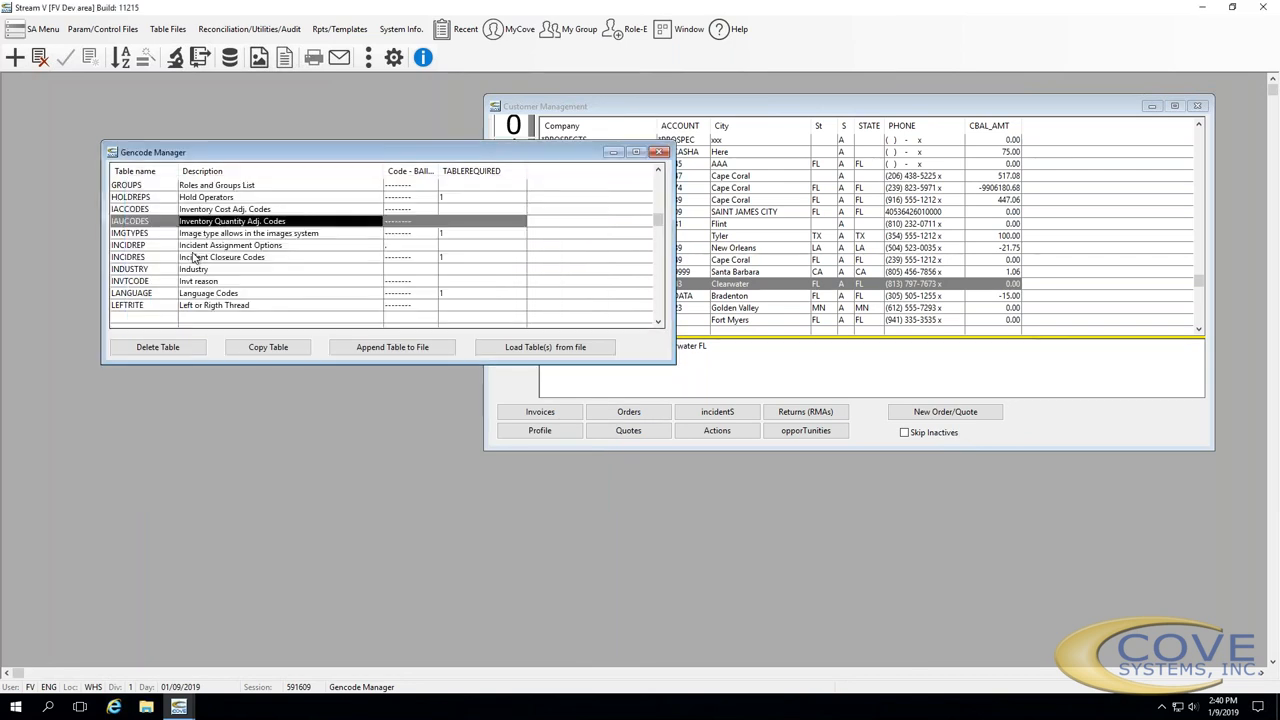
pyautogui.press('Return')
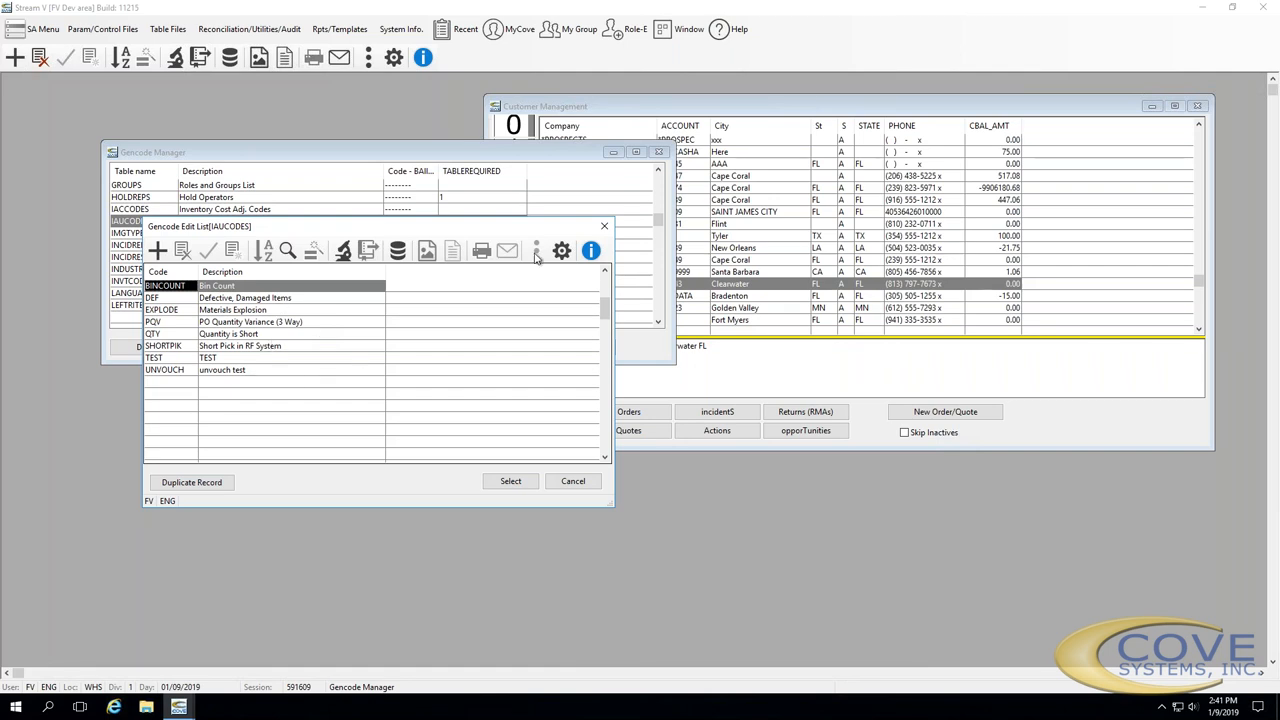
pyautogui.click(604, 226)
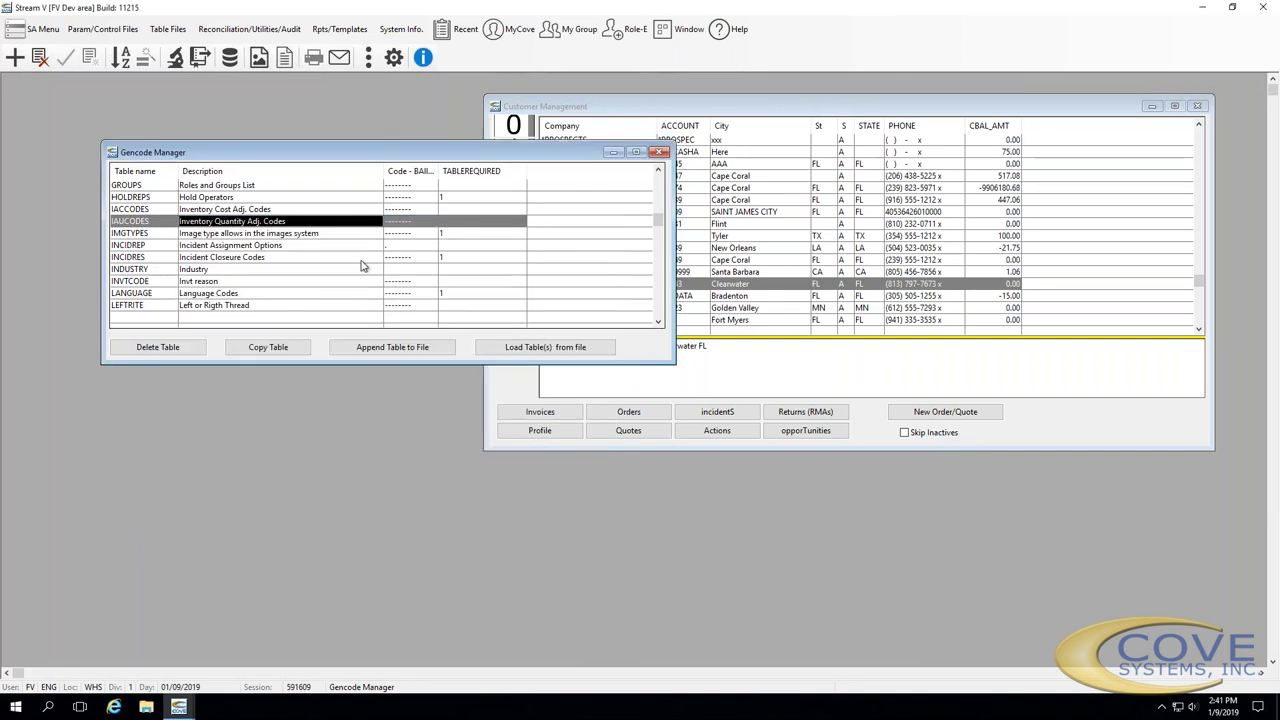
# Review the code list of the LANGUAGE table
pyautogui.click(362, 259)
pyautogui.press('Down')
pyautogui.press('Down')
pyautogui.press('Down')
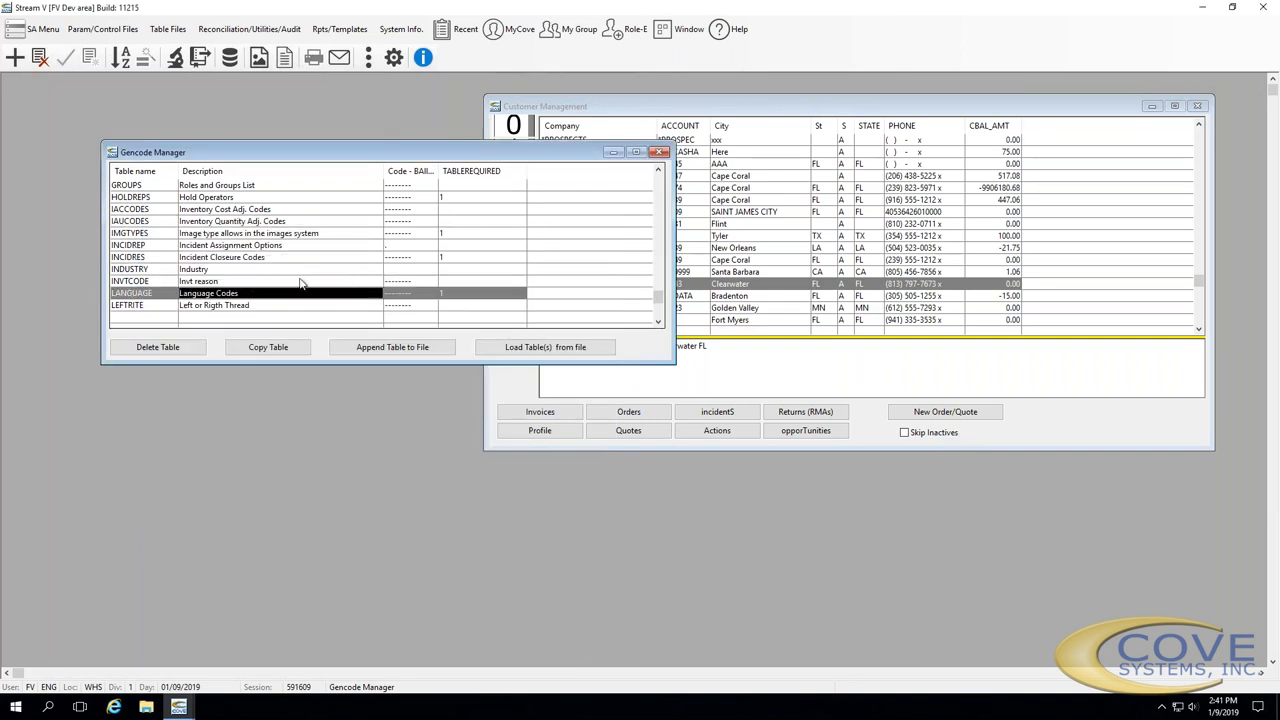
pyautogui.press('Return')
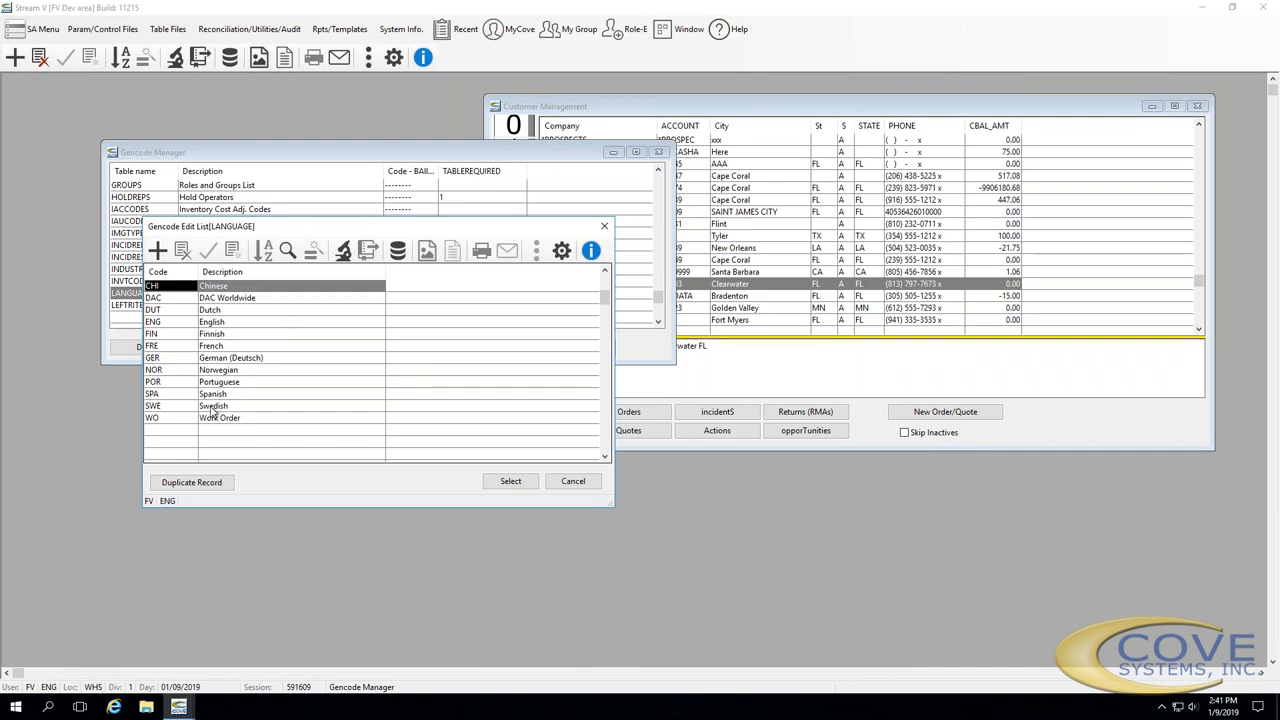
pyautogui.press('Escape')
# Browse further down the Gencode tables and check the NFMCNO validation table
pyautogui.press('Down')
pyautogui.press('Down')
pyautogui.press('Down')
pyautogui.press('Down')
pyautogui.press('Down')
pyautogui.press('Down')
pyautogui.press('Down')
pyautogui.press('Down')
pyautogui.press('Down')
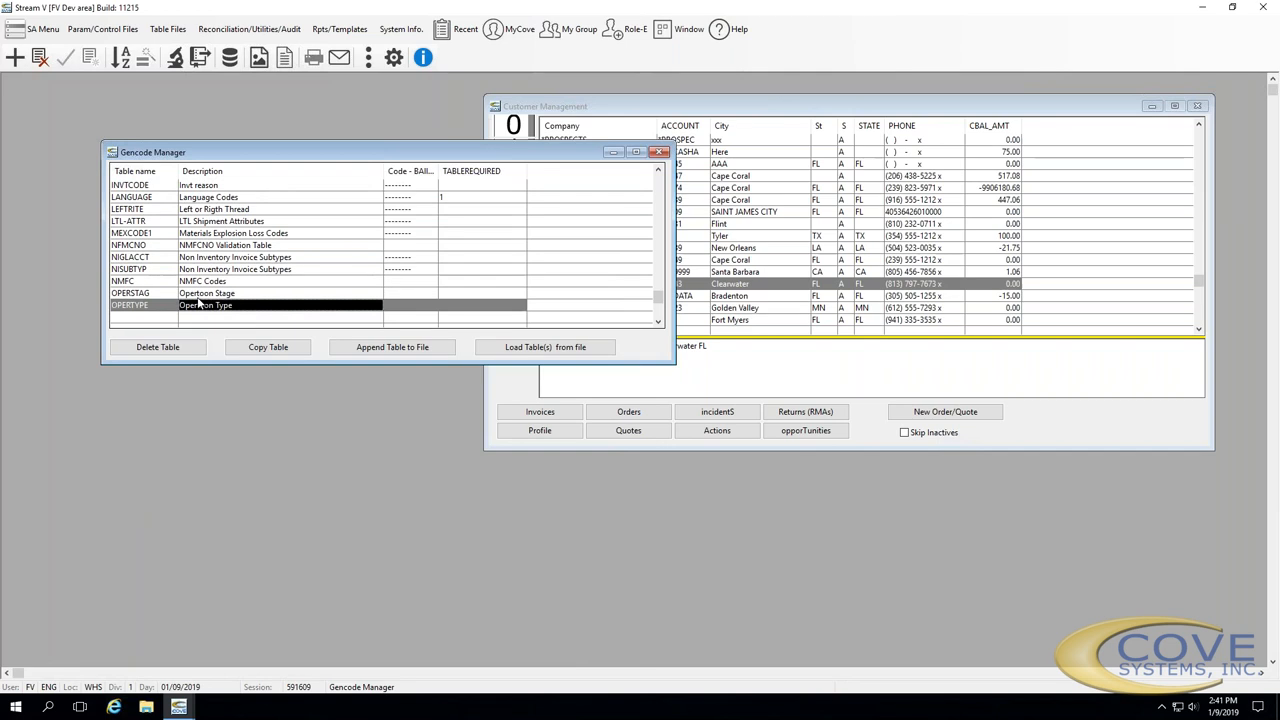
pyautogui.click(191, 250)
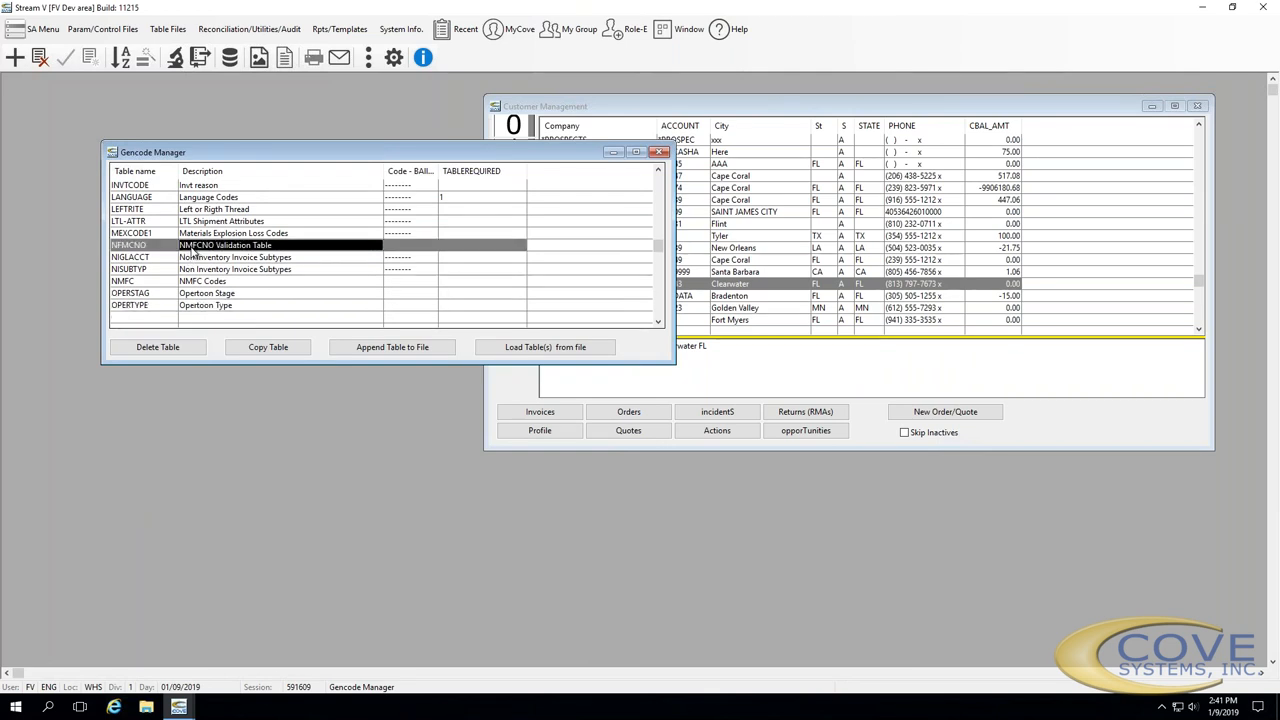
pyautogui.doubleClick(191, 250)
pyautogui.press('Escape')
# Find the PRICELVL (Price Levels) table and review its code list
pyautogui.click(128, 284)
pyautogui.press('Down')
pyautogui.press('Down')
pyautogui.press('Down')
pyautogui.press('Down')
pyautogui.press('Down')
pyautogui.press('Down')
pyautogui.press('Down')
pyautogui.press('Down')
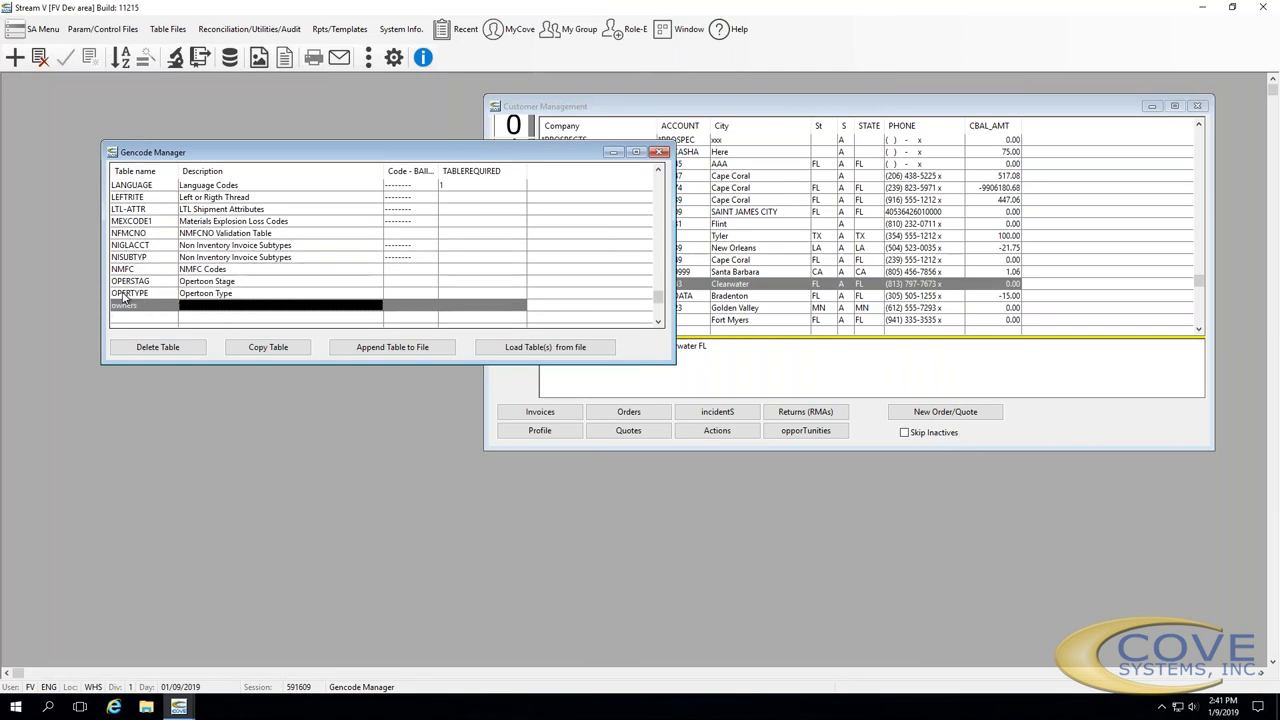
pyautogui.press('Down')
pyautogui.press('Down')
pyautogui.press('Down')
pyautogui.press('Down')
pyautogui.press('Down')
pyautogui.press('Down')
pyautogui.press('Down')
pyautogui.press('Down')
pyautogui.press('Down')
pyautogui.press('Down')
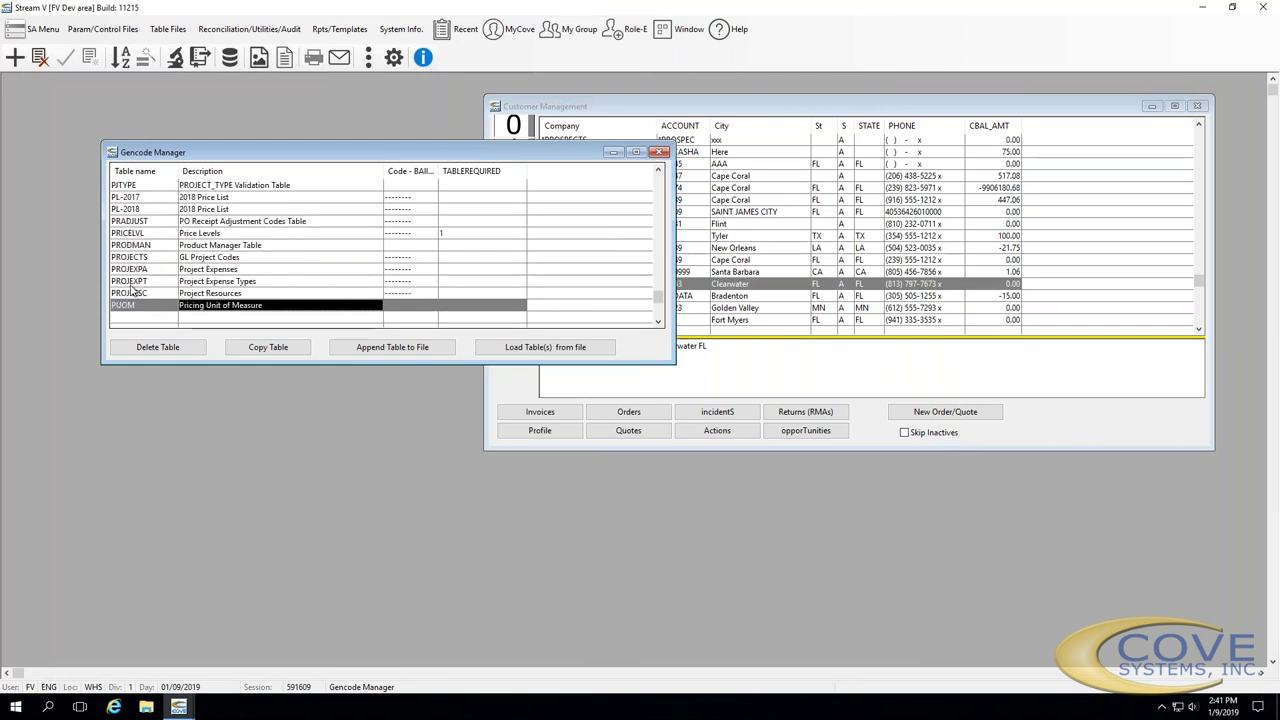
pyautogui.doubleClick(144, 235)
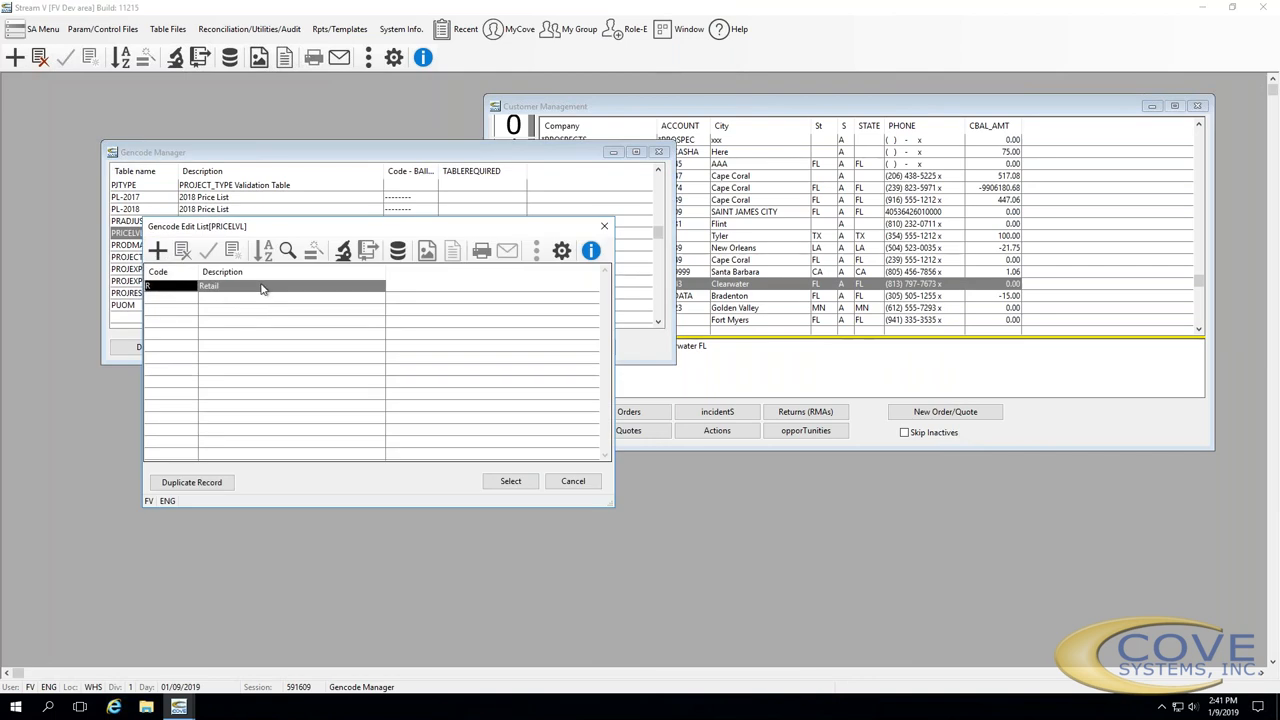
pyautogui.press('Escape')
# Find the SCAC Codes table and look through its list of carrier codes
pyautogui.press('Down')
pyautogui.press('Down')
pyautogui.press('Down')
pyautogui.press('Down')
pyautogui.press('Down')
pyautogui.press('Down')
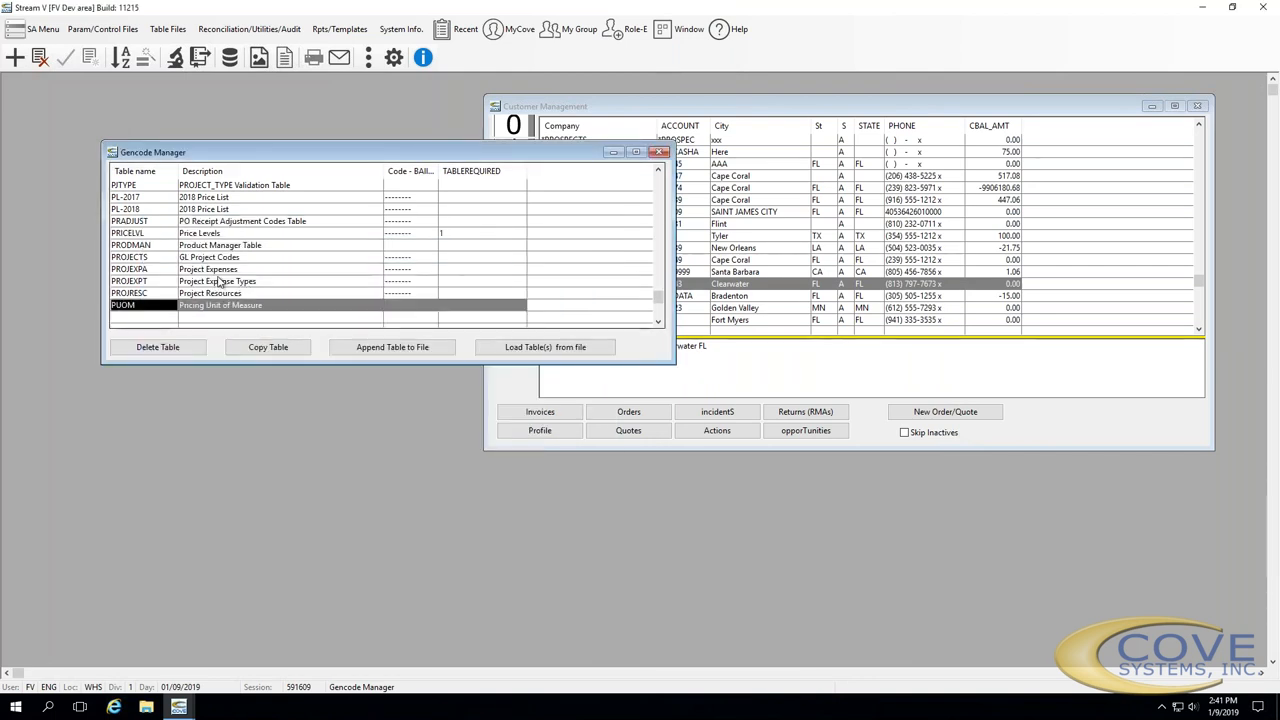
pyautogui.press('Down')
pyautogui.press('Down')
pyautogui.press('Down')
pyautogui.press('Down')
pyautogui.press('Down')
pyautogui.press('Down')
pyautogui.press('Down')
pyautogui.press('Down')
pyautogui.press('Down')
pyautogui.press('Down')
pyautogui.press('Down')
pyautogui.press('Down')
pyautogui.press('Down')
pyautogui.press('Down')
pyautogui.press('Down')
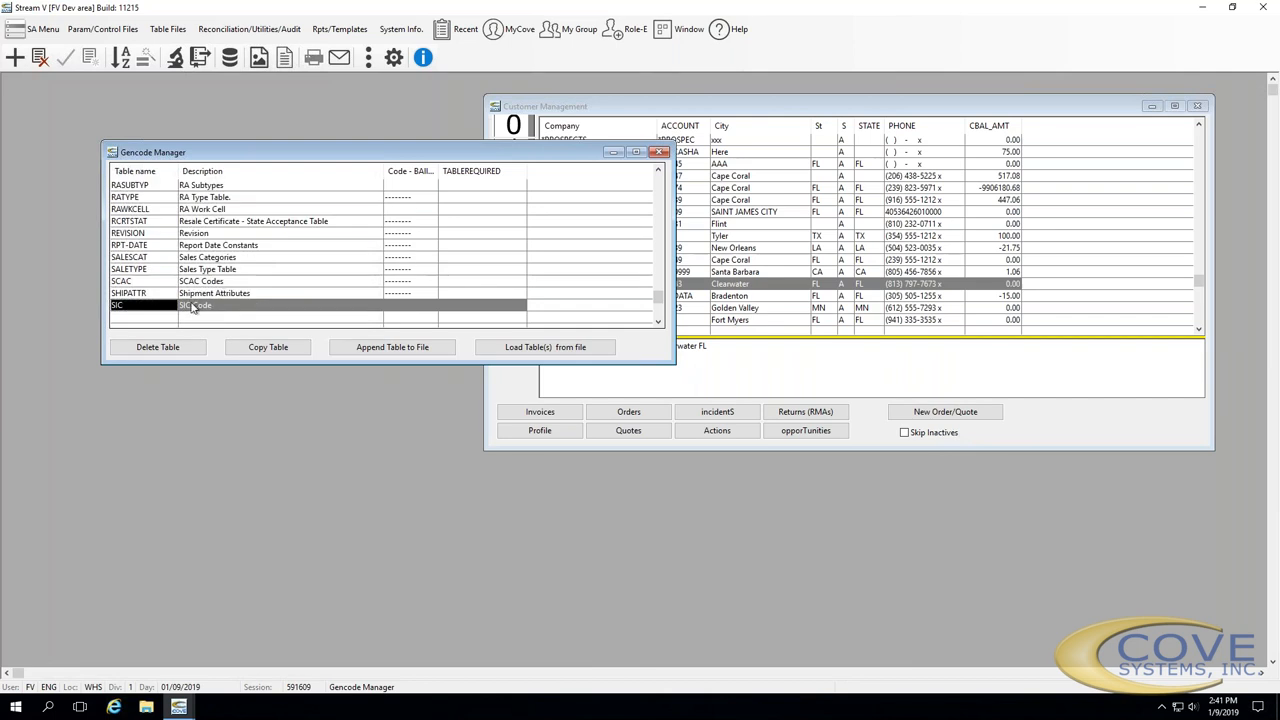
pyautogui.click(182, 285)
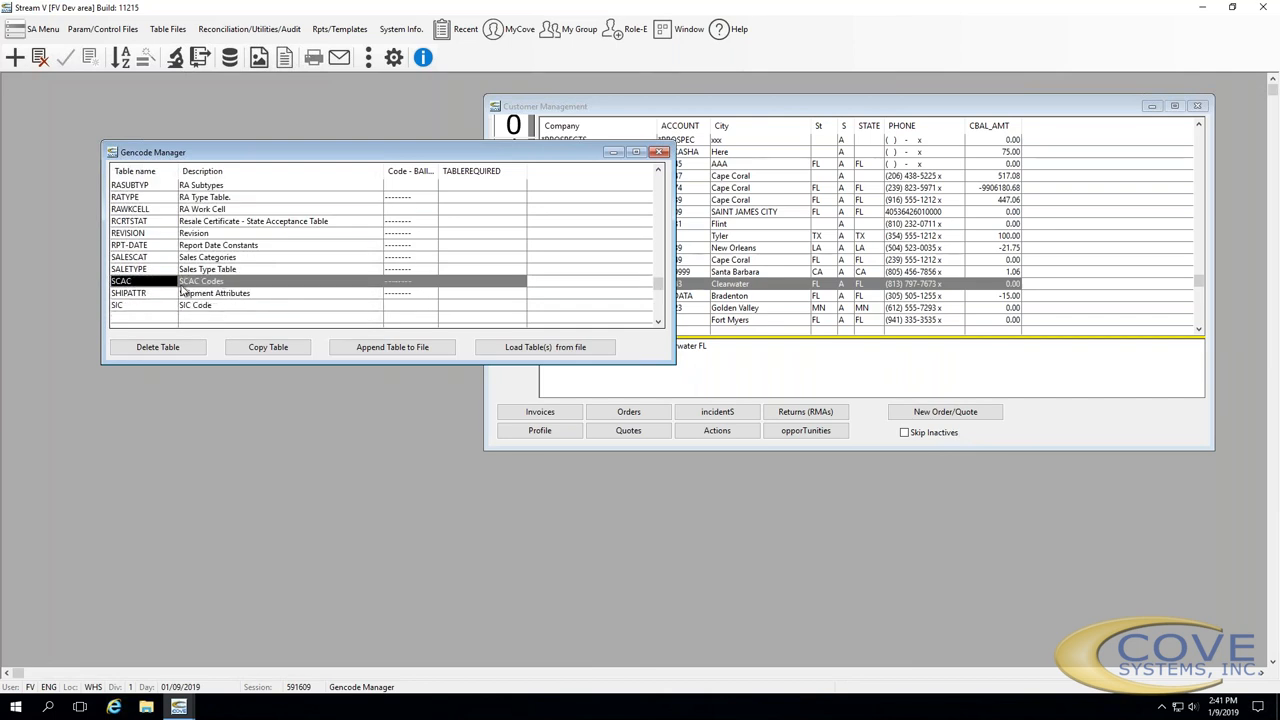
pyautogui.doubleClick(183, 285)
pyautogui.press('Down')
pyautogui.press('Down')
pyautogui.press('Down')
pyautogui.press('Down')
pyautogui.press('Down')
pyautogui.press('Down')
pyautogui.press('Down')
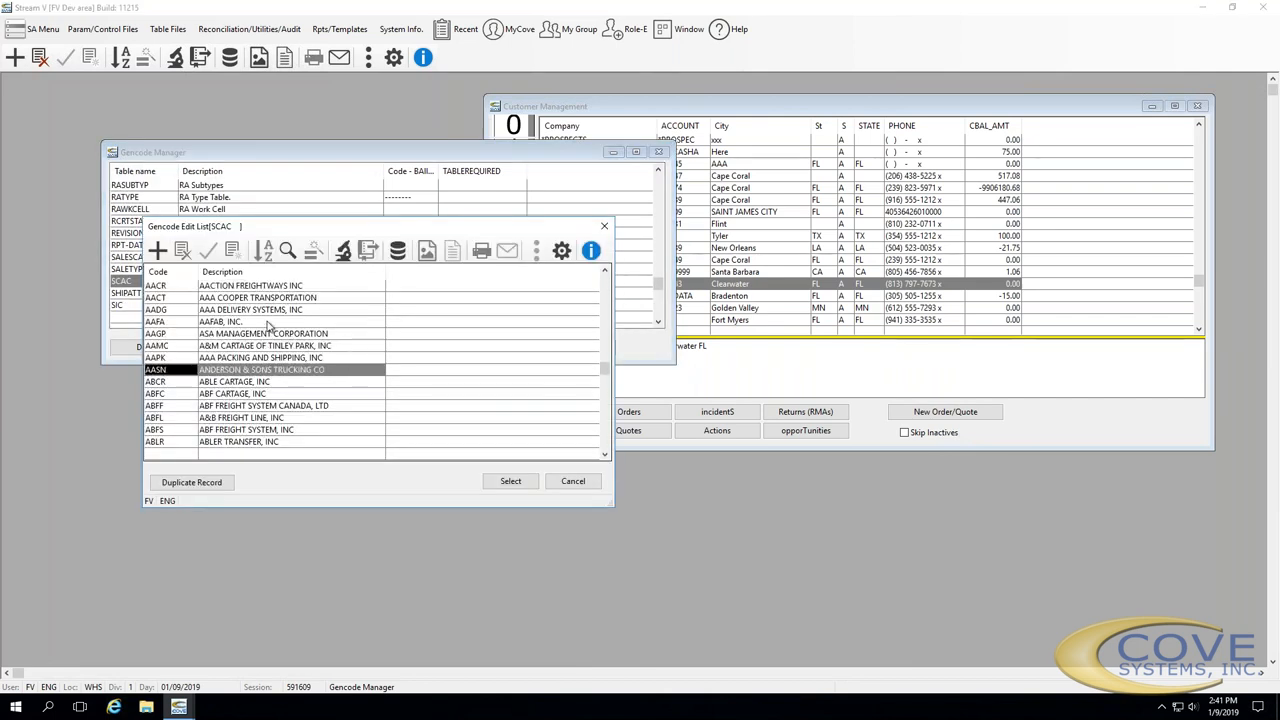
pyautogui.press('Down')
pyautogui.press('Down')
pyautogui.press('Down')
pyautogui.press('Down')
pyautogui.press('Down')
pyautogui.press('Down')
pyautogui.press('Down')
pyautogui.press('Down')
pyautogui.press('Down')
pyautogui.press('Down')
pyautogui.press('Down')
pyautogui.press('Down')
pyautogui.press('Down')
pyautogui.press('Down')
pyautogui.press('Down')
pyautogui.press('Down')
pyautogui.press('Down')
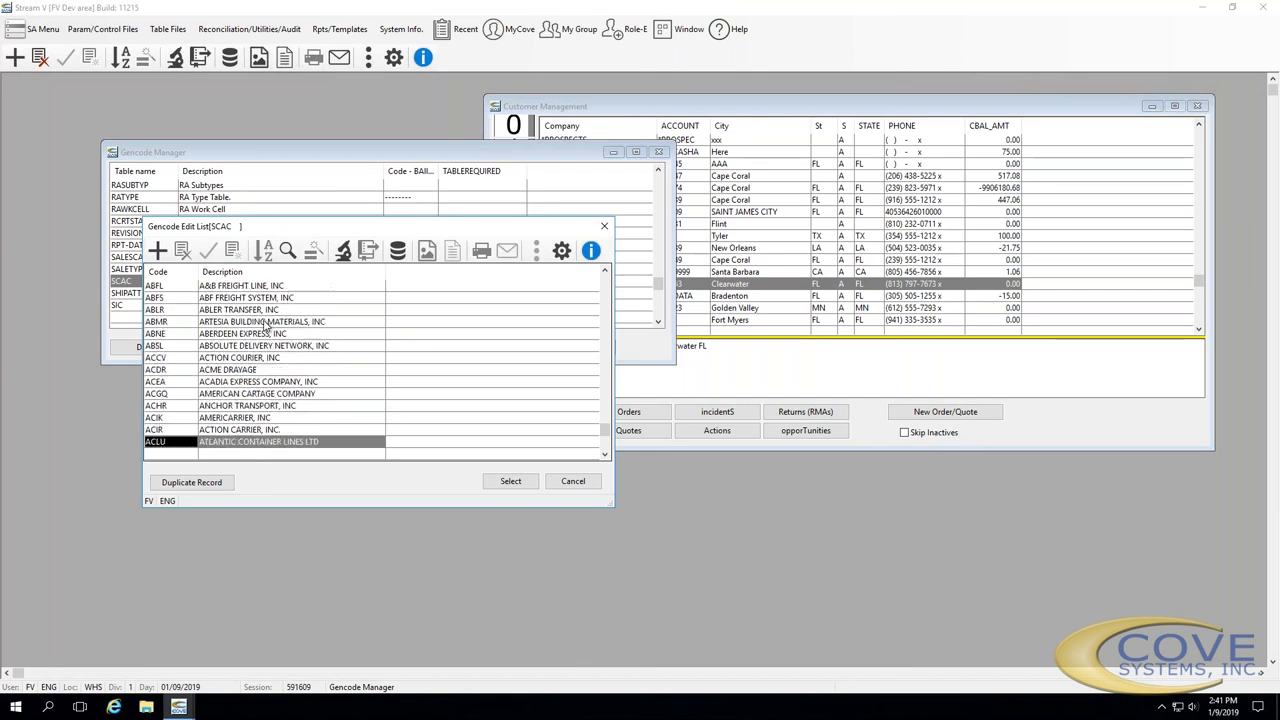
pyautogui.press('Down')
pyautogui.press('Down')
pyautogui.press('Down')
pyautogui.press('Down')
pyautogui.press('Down')
pyautogui.press('Down')
pyautogui.press('Down')
pyautogui.press('Down')
pyautogui.press('Down')
pyautogui.press('Down')
pyautogui.press('Down')
pyautogui.press('Down')
pyautogui.press('Down')
pyautogui.press('Down')
pyautogui.press('Down')
pyautogui.press('Down')
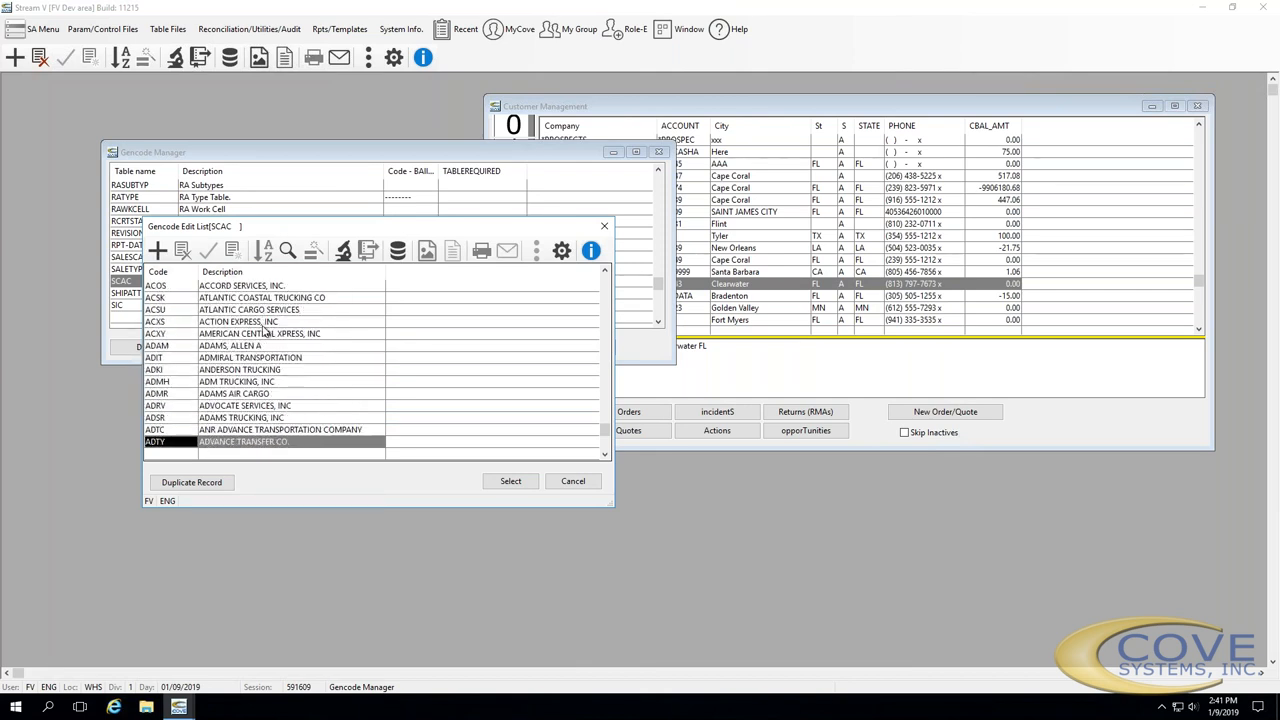
pyautogui.press('Down')
pyautogui.press('Down')
pyautogui.press('Down')
pyautogui.press('Down')
pyautogui.press('Down')
pyautogui.press('Down')
pyautogui.press('Down')
pyautogui.press('Down')
pyautogui.press('Down')
pyautogui.press('Down')
pyautogui.press('Down')
pyautogui.press('Down')
pyautogui.press('Down')
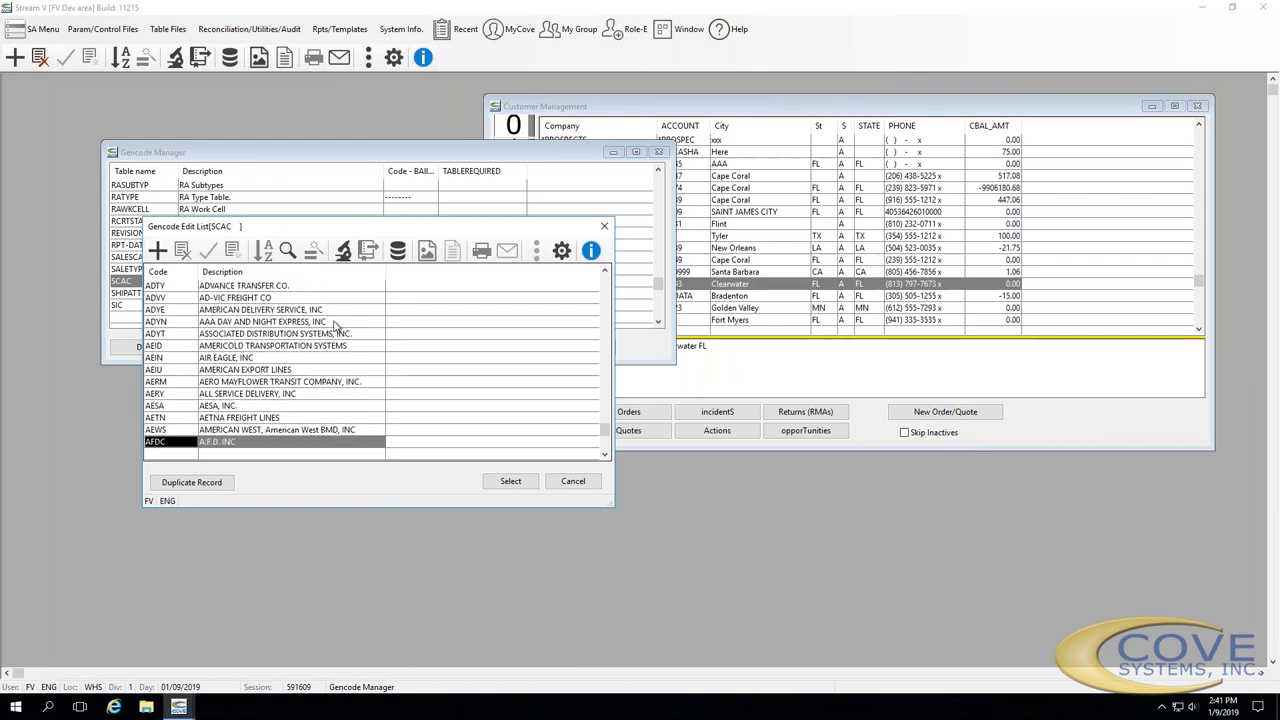
pyautogui.press('Escape')
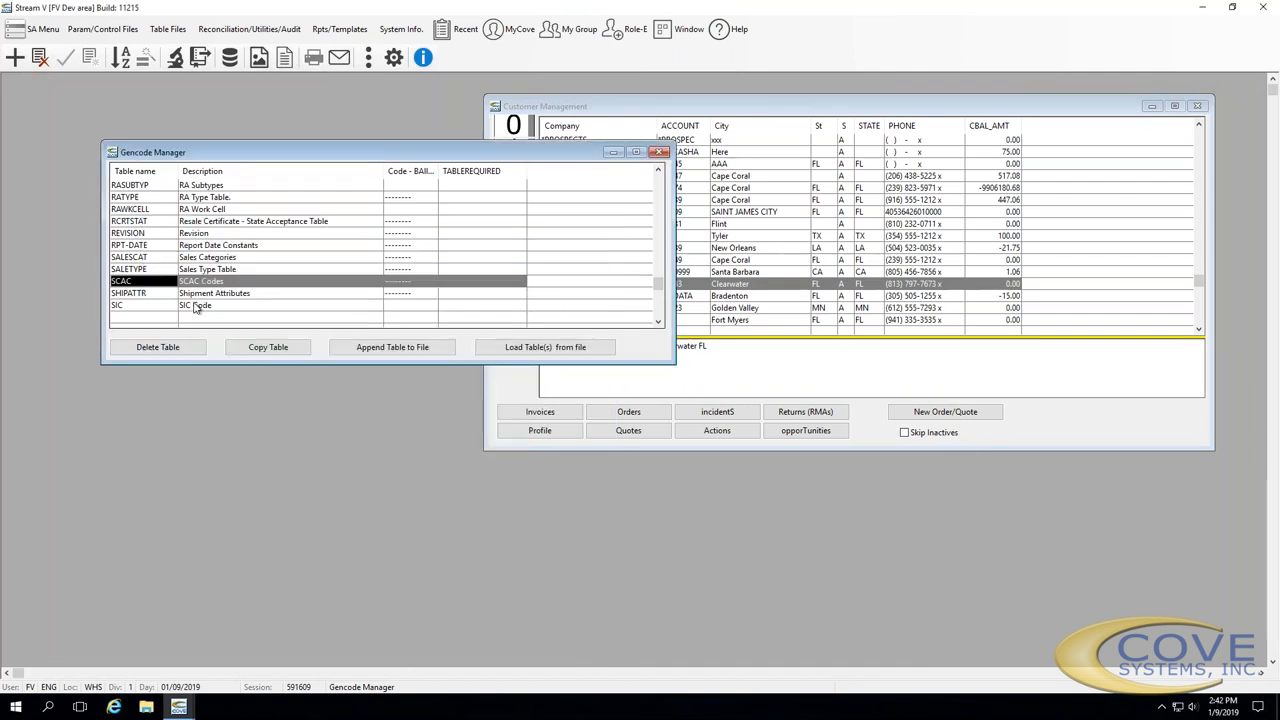
# Locate the COUNTRY table and open its code list
pyautogui.press('Delete')
pyautogui.press('Return')
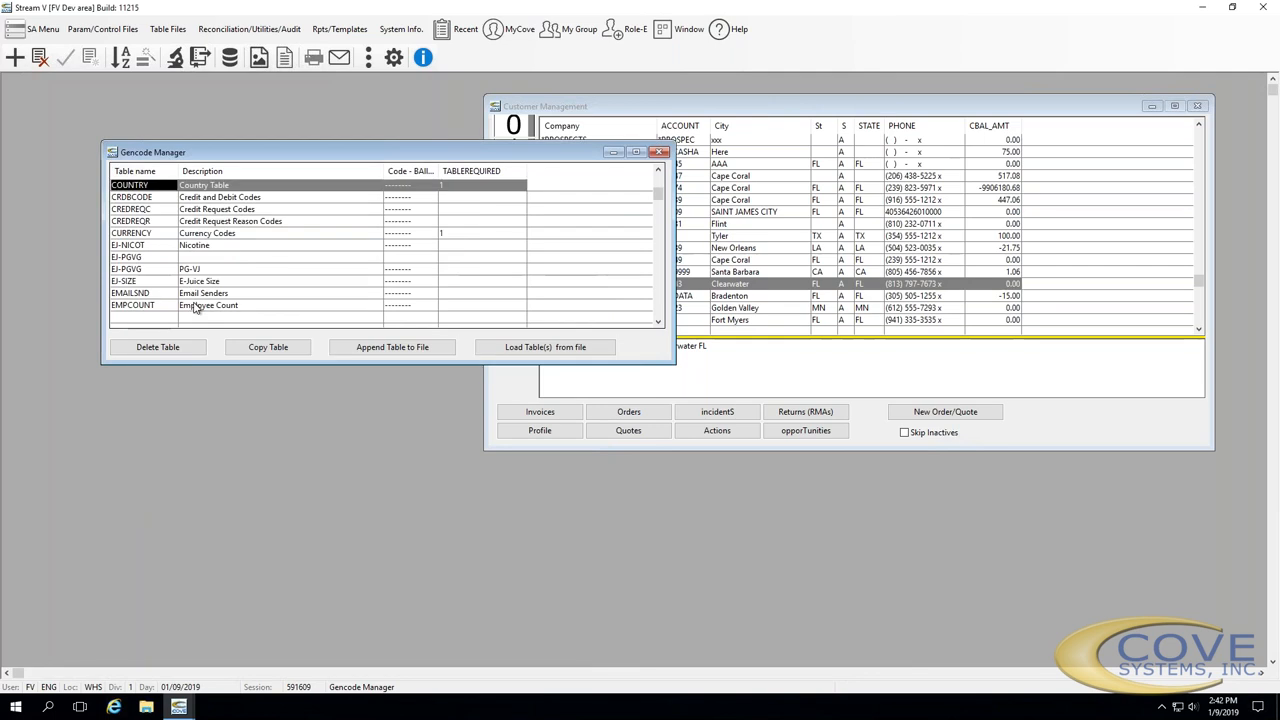
pyautogui.doubleClick(204, 186)
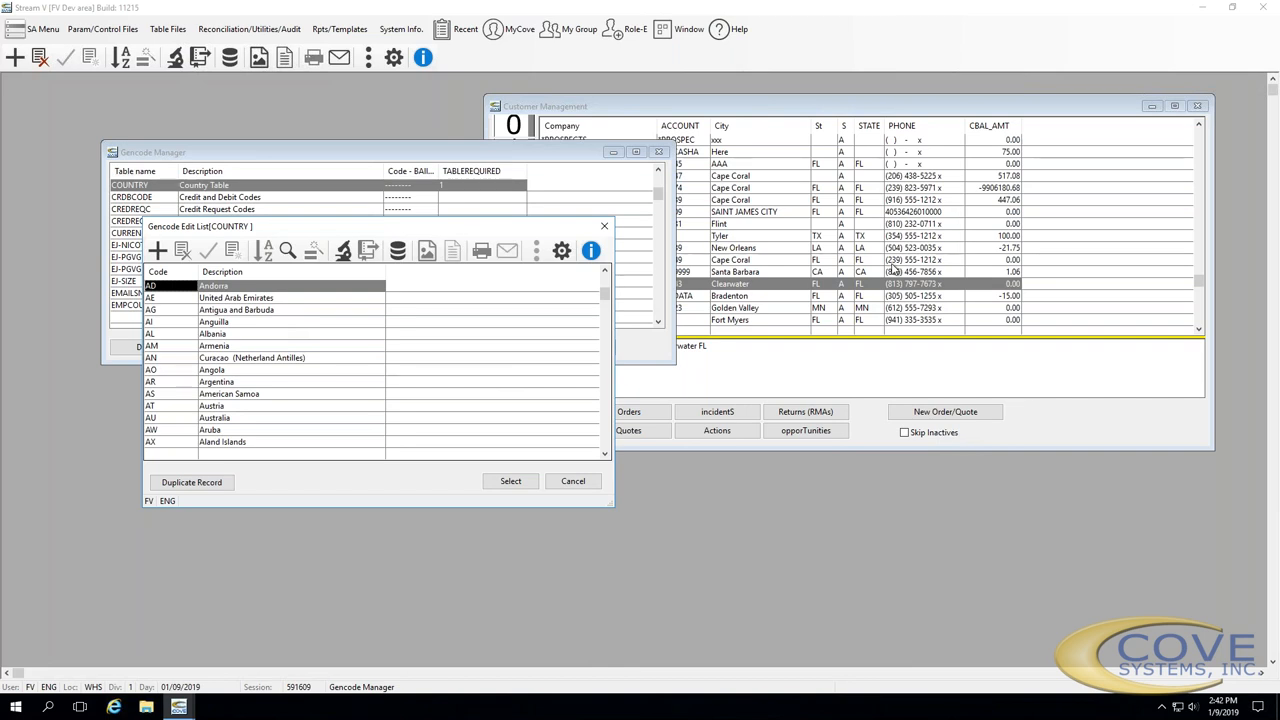
# Look up code US in the COUNTRY list, review its description and phone mask, and close the record and list
pyautogui.click(237, 418)
pyautogui.write('us')
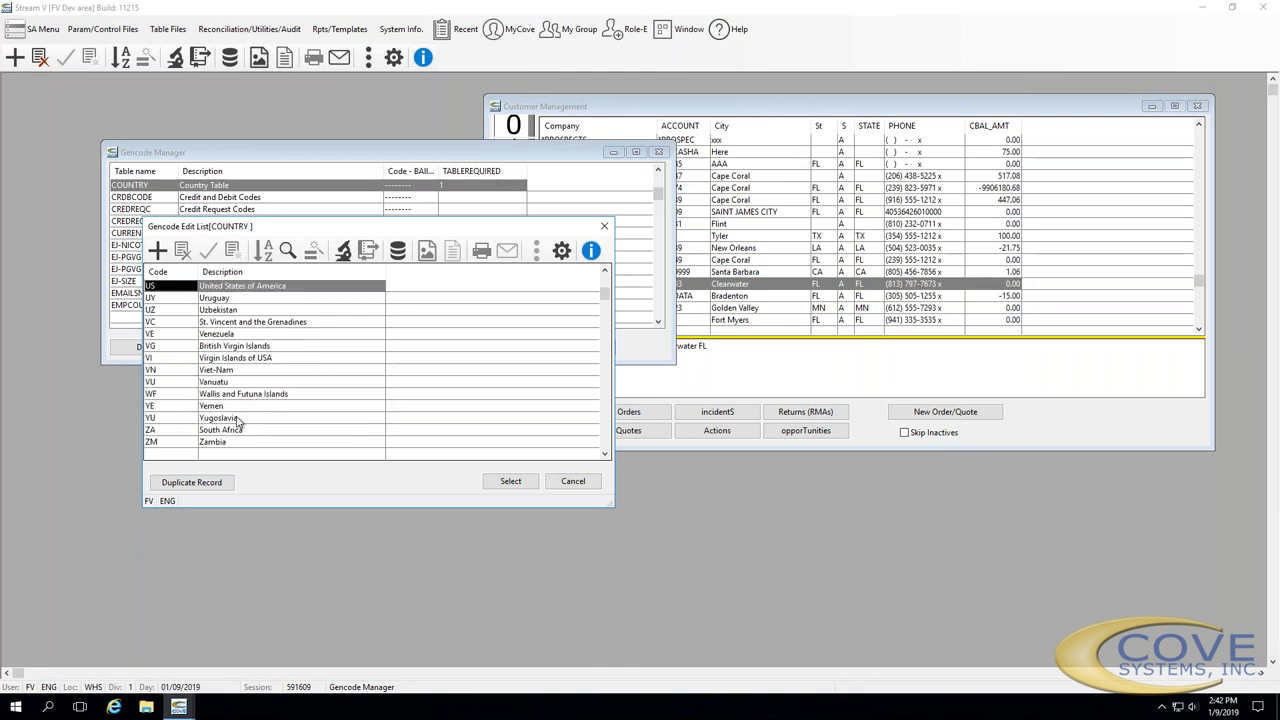
pyautogui.doubleClick(220, 290)
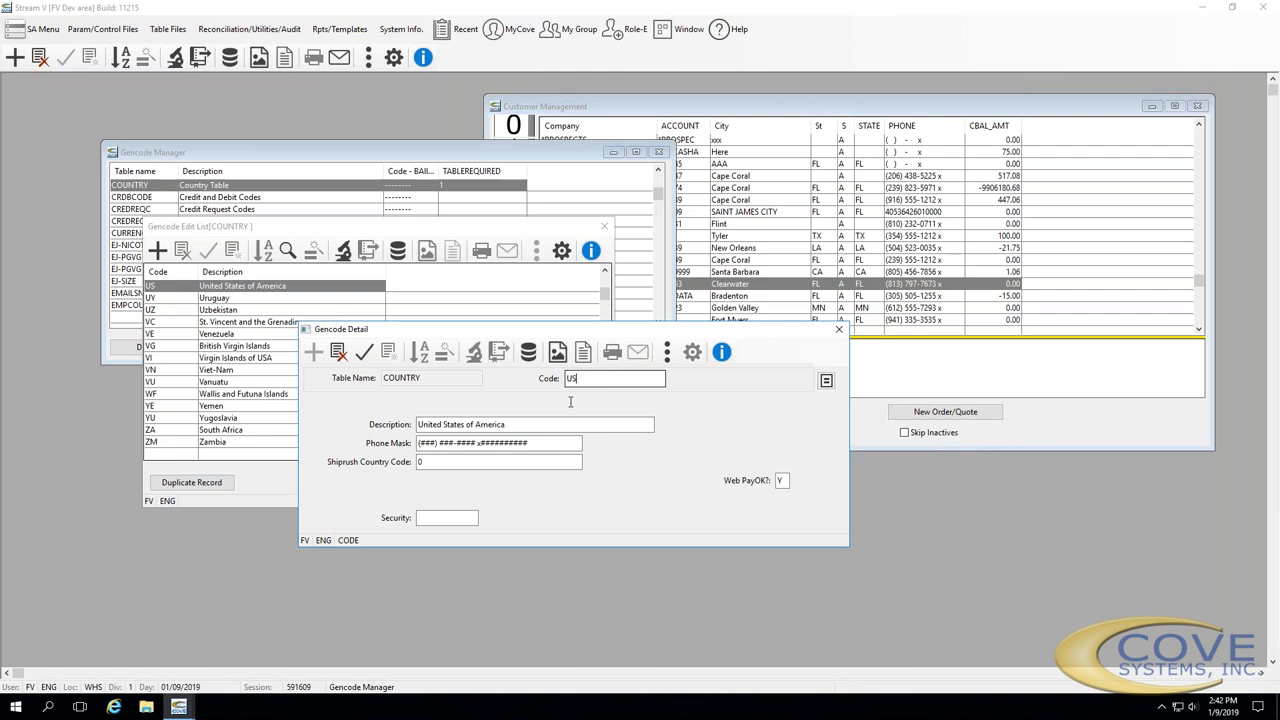
pyautogui.press('Tab')
pyautogui.moveTo(506, 424); pyautogui.dragTo(421, 424)
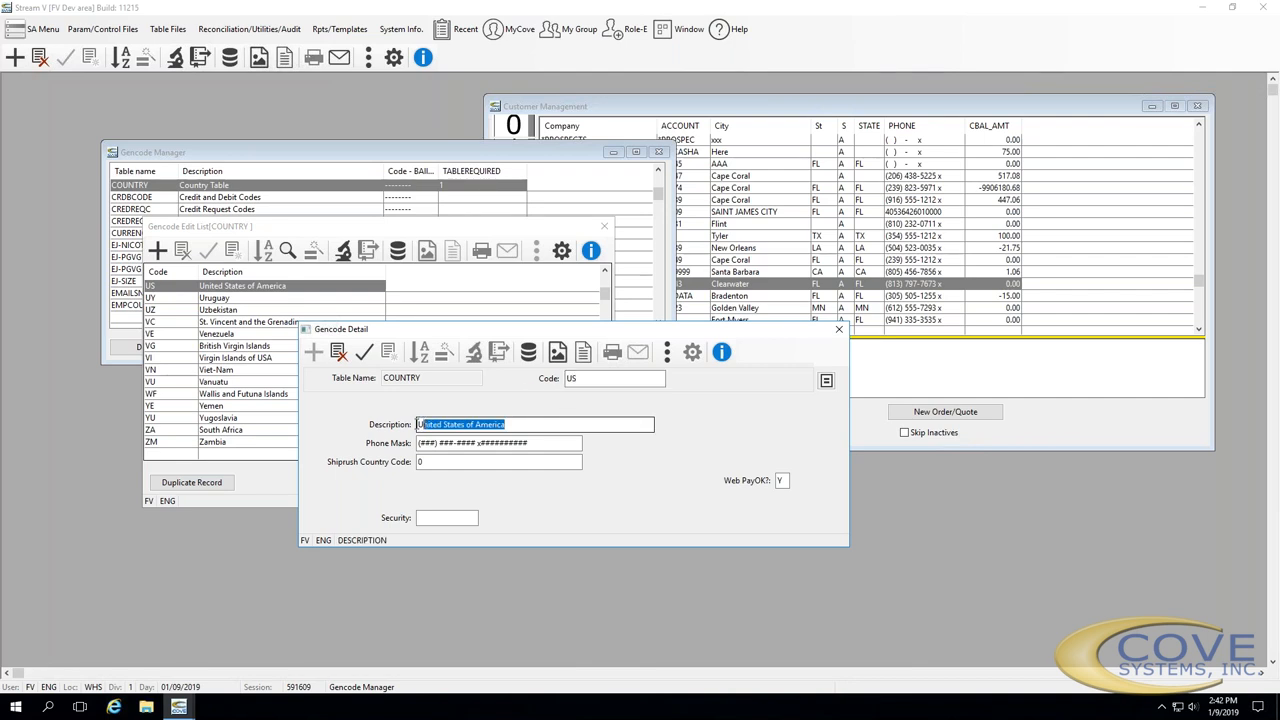
pyautogui.click(559, 443)
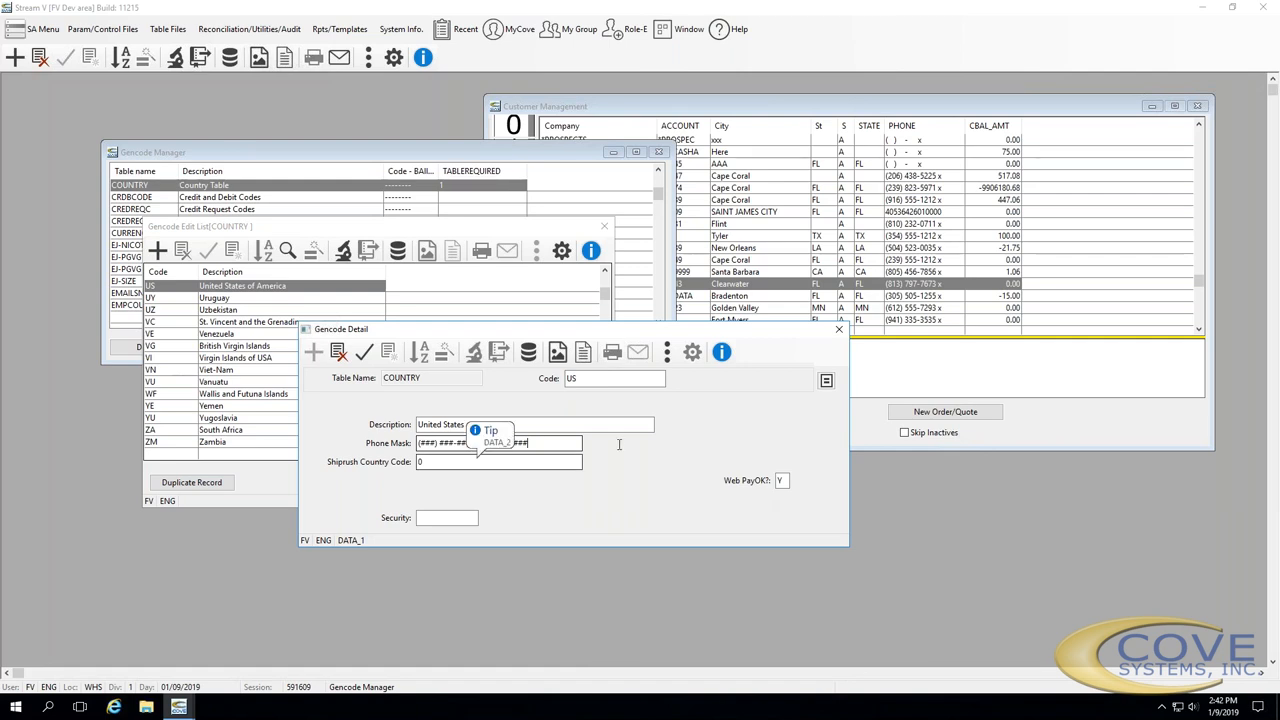
pyautogui.click(838, 329)
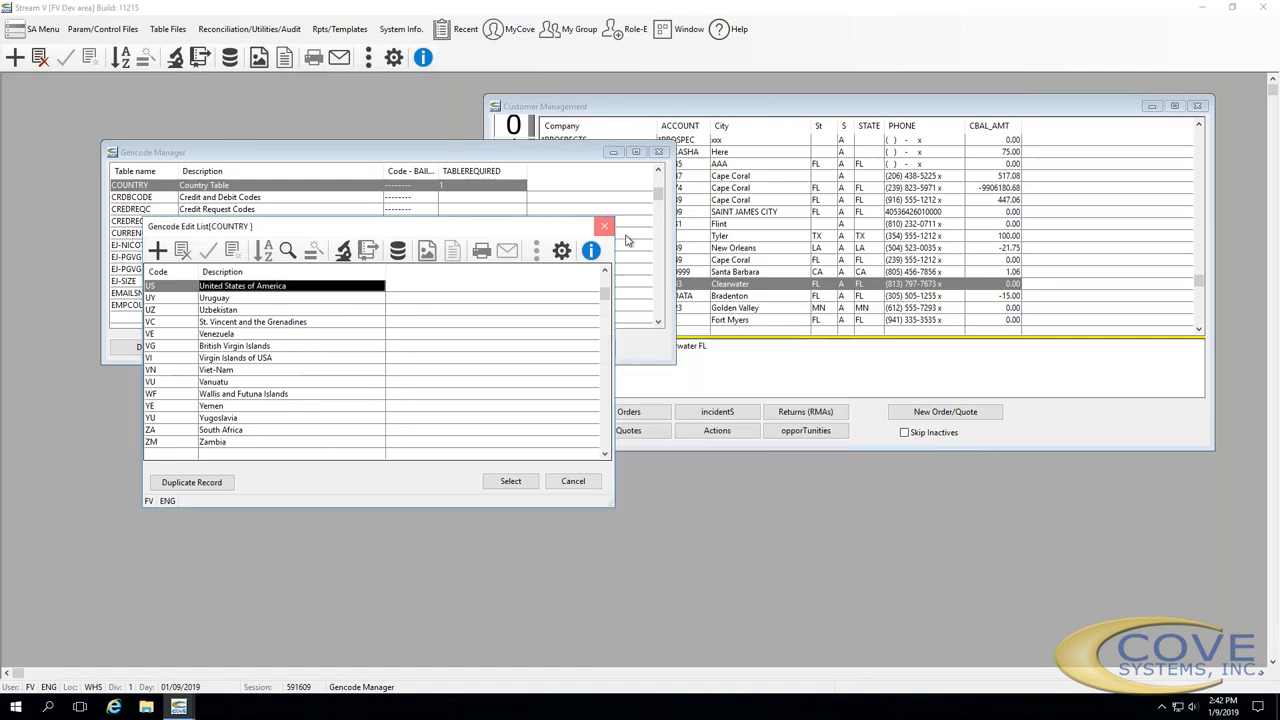
pyautogui.click(604, 226)
# Open the Abacus Business Computers customer record, check how its first phone number is formatted, and close the record
pyautogui.click(716, 286)
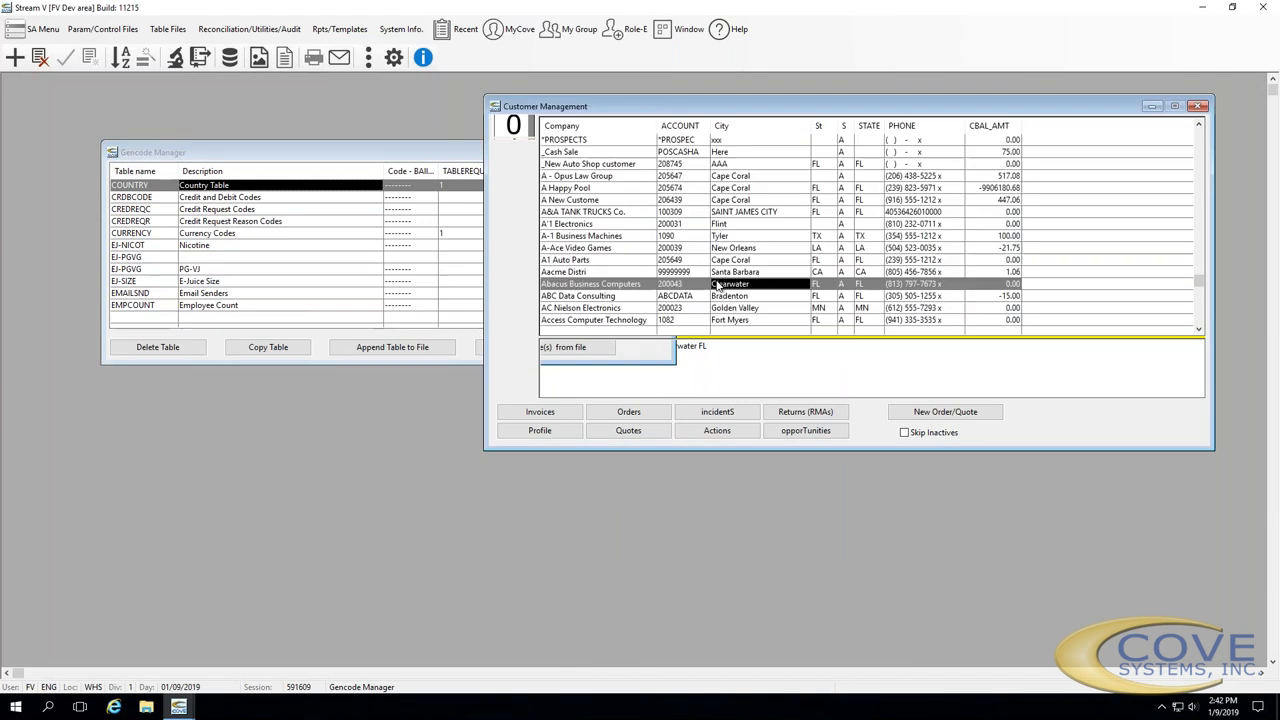
pyautogui.doubleClick(716, 284)
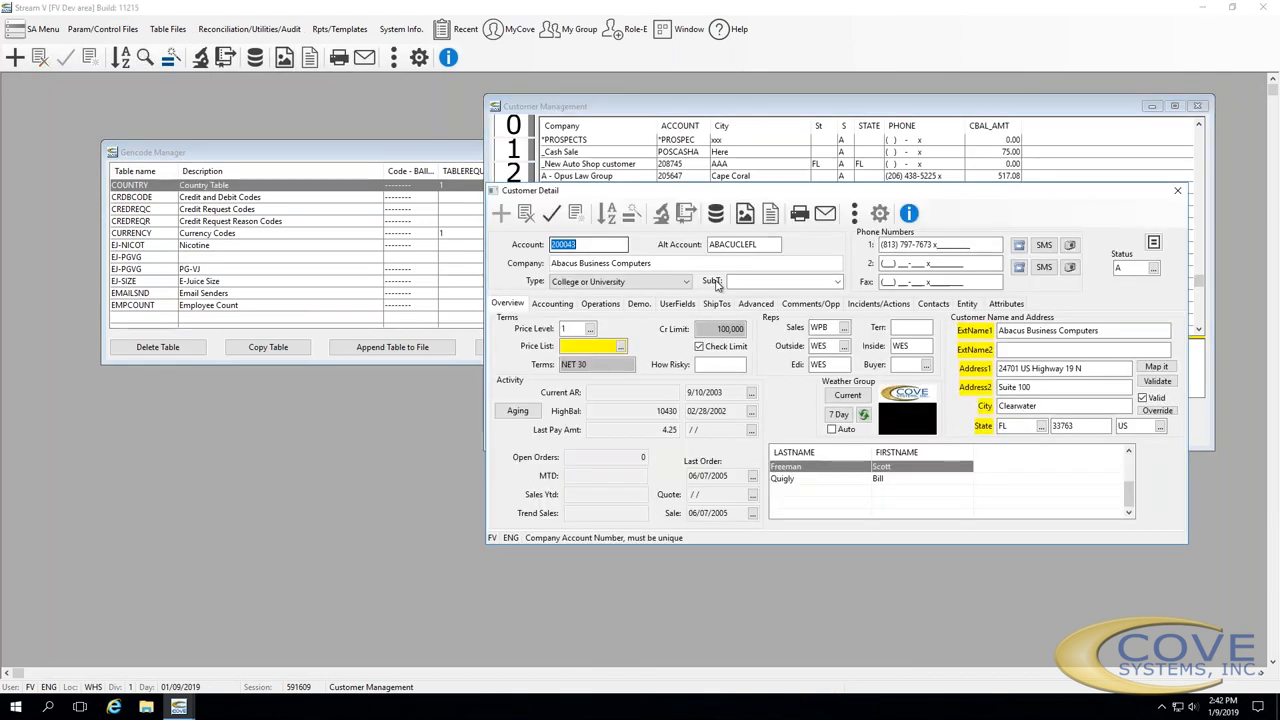
pyautogui.click(965, 245)
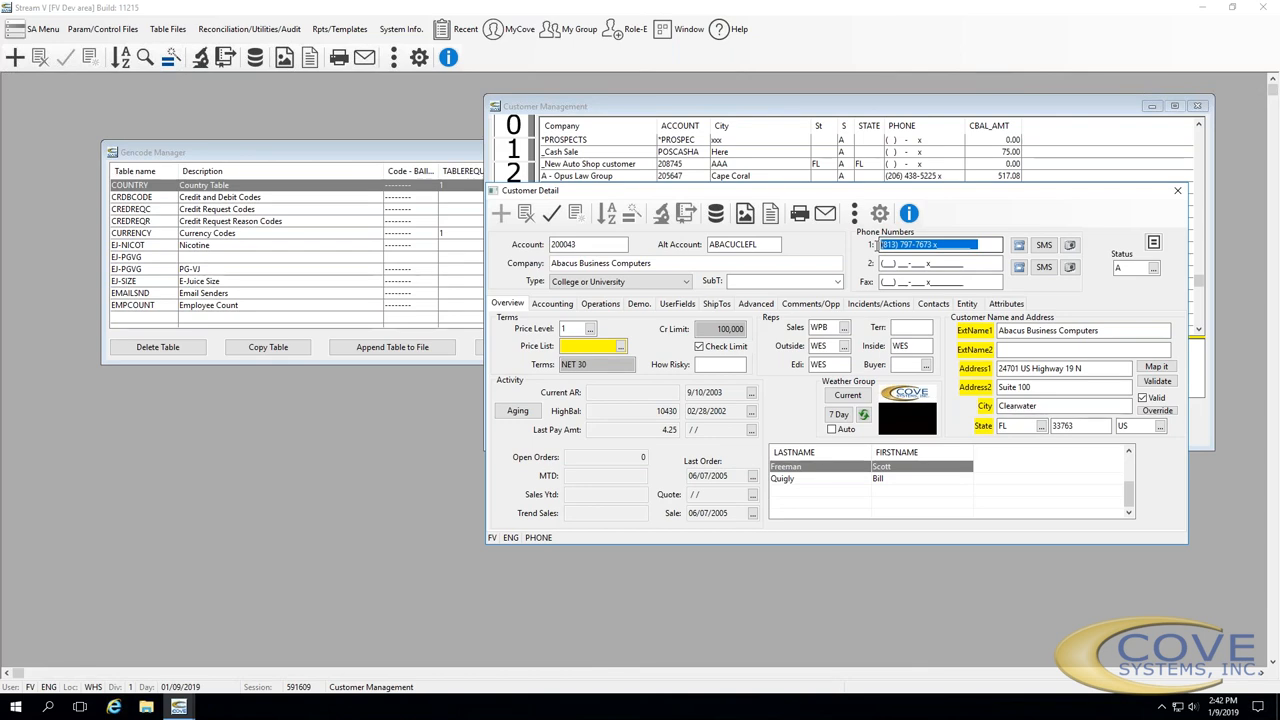
pyautogui.click(1179, 195)
# Search the customers for "burk" and check the phone format and country code in the Burkert Contromatic S.A. record
pyautogui.click(712, 224)
pyautogui.write('burk')
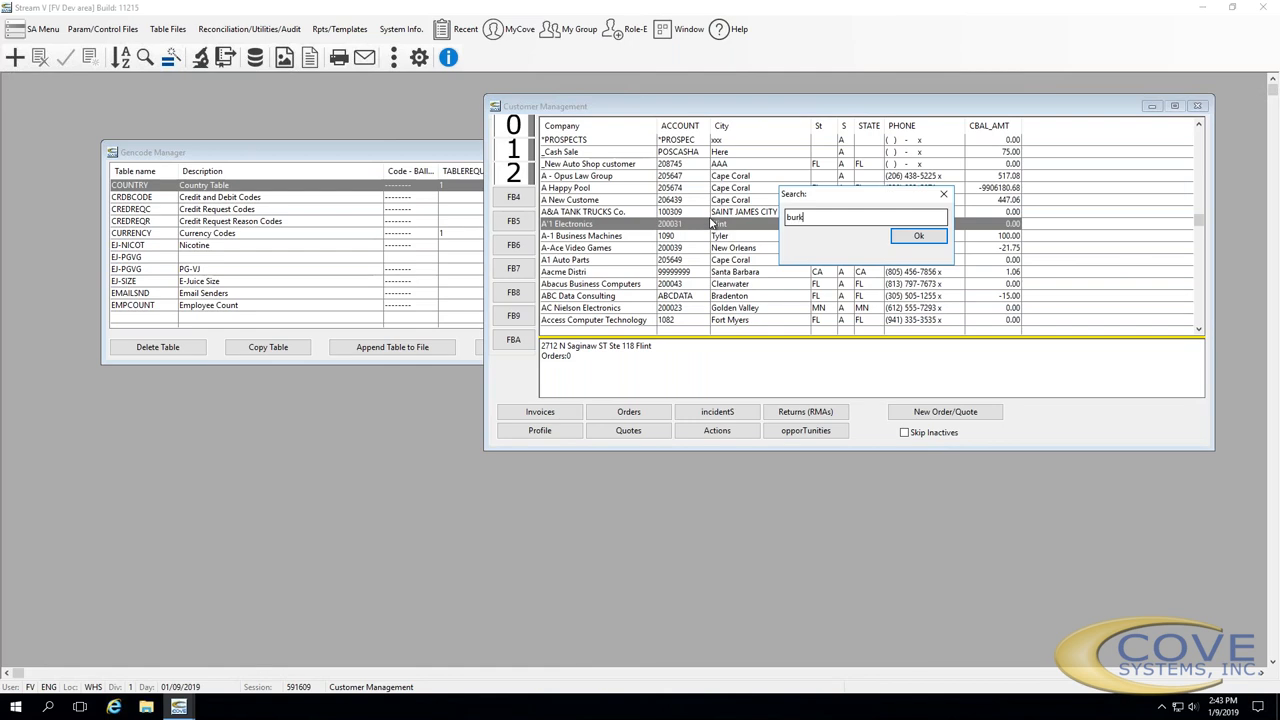
pyautogui.press('Return')
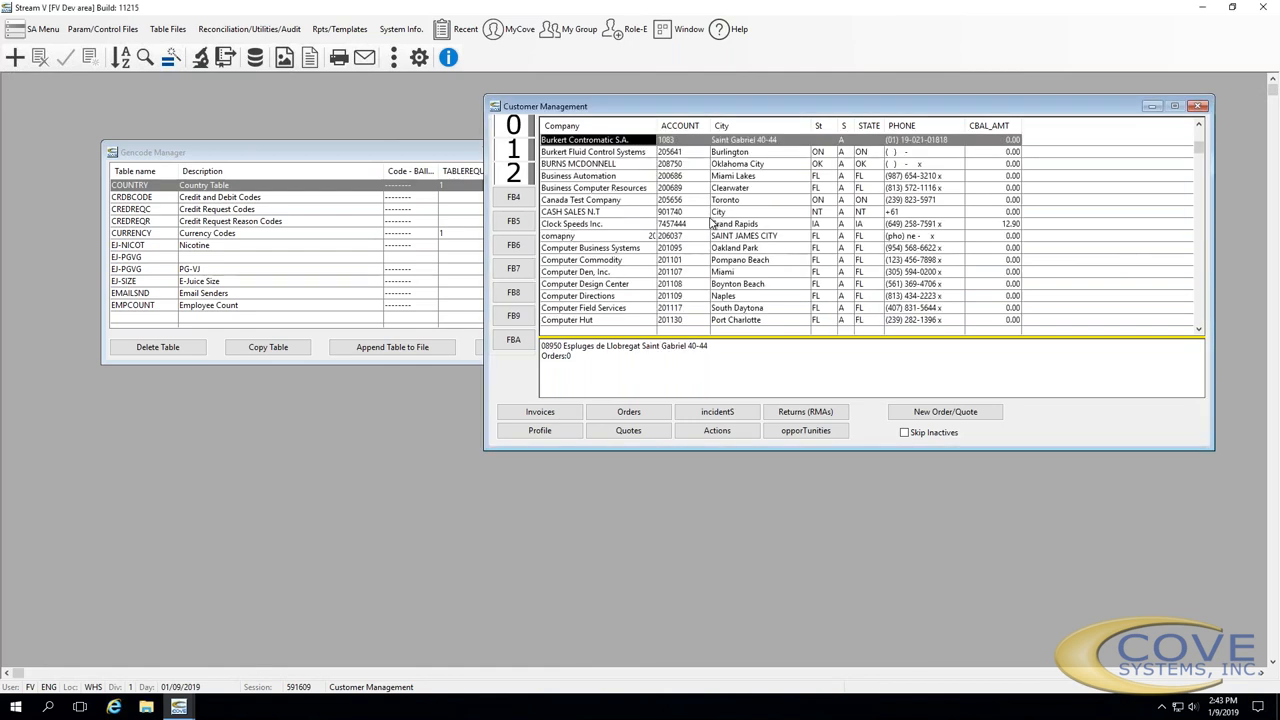
pyautogui.click(947, 143)
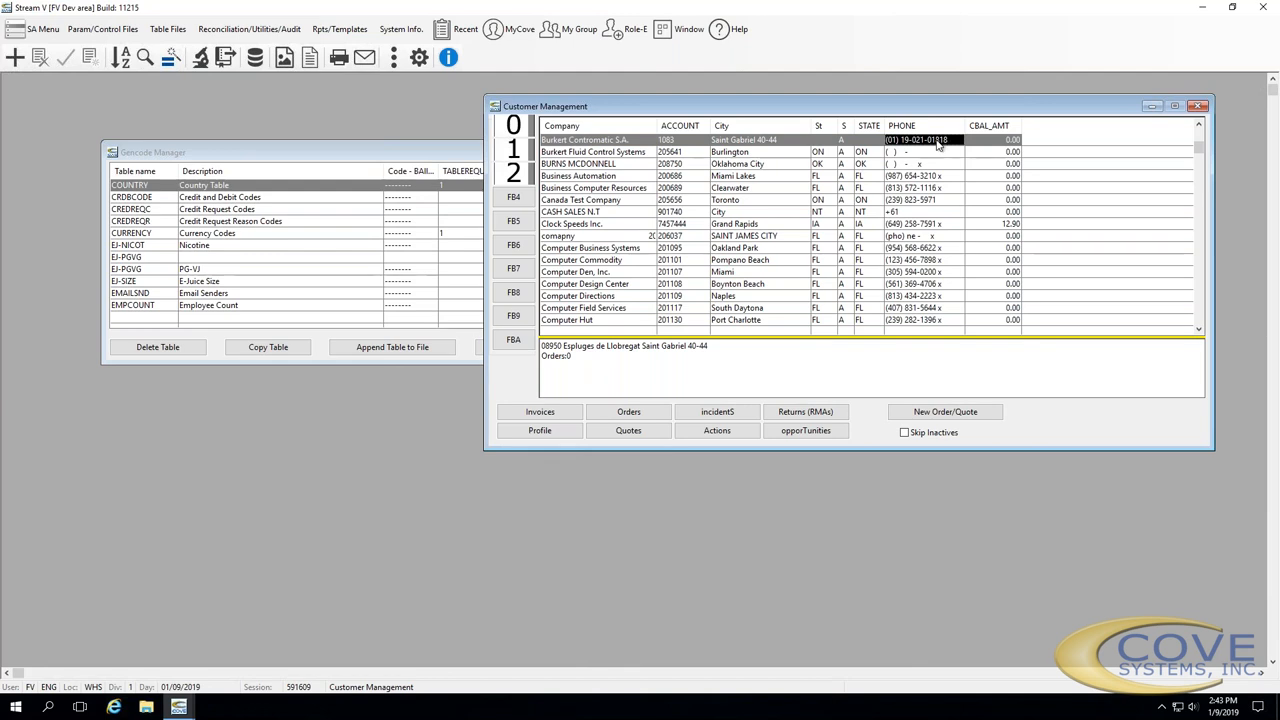
pyautogui.doubleClick(938, 143)
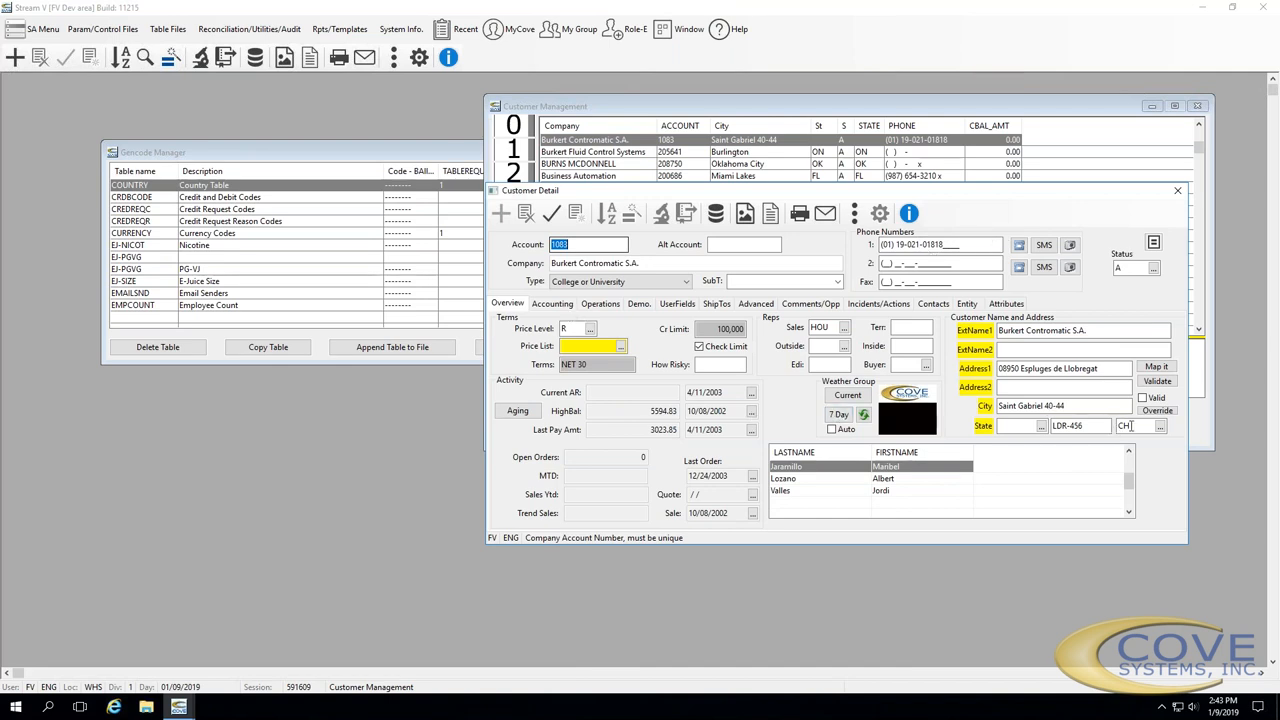
pyautogui.press('Escape')
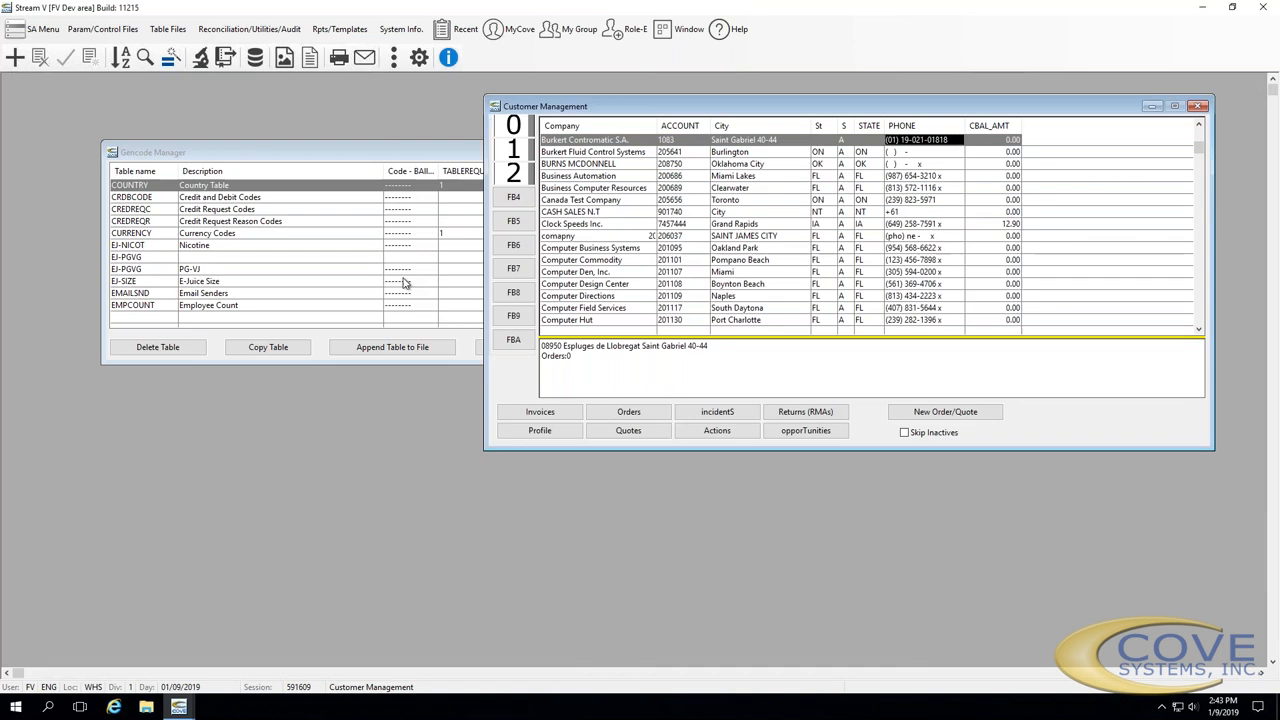
# Reopen the COUNTRY code list, find code CH, and review the phone mask in its detail record
pyautogui.click(228, 246)
pyautogui.click(151, 187)
pyautogui.doubleClick(151, 188)
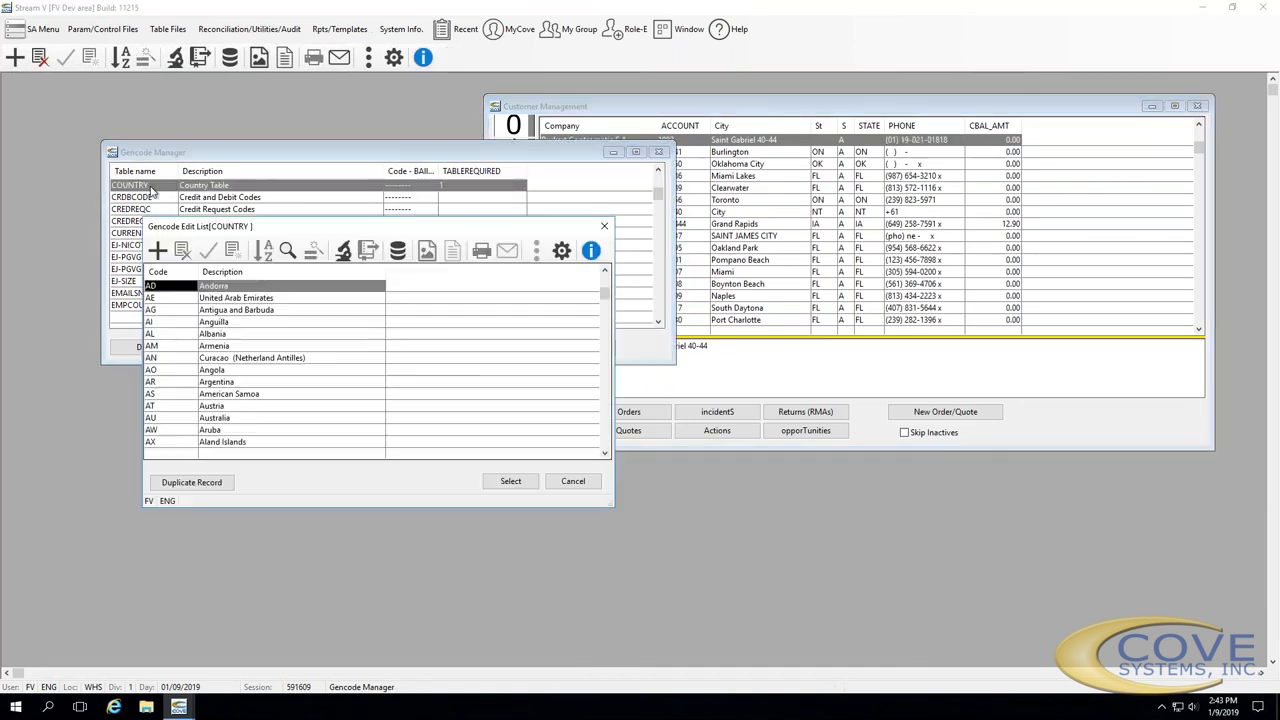
pyautogui.write('ch')
pyautogui.press('Return')
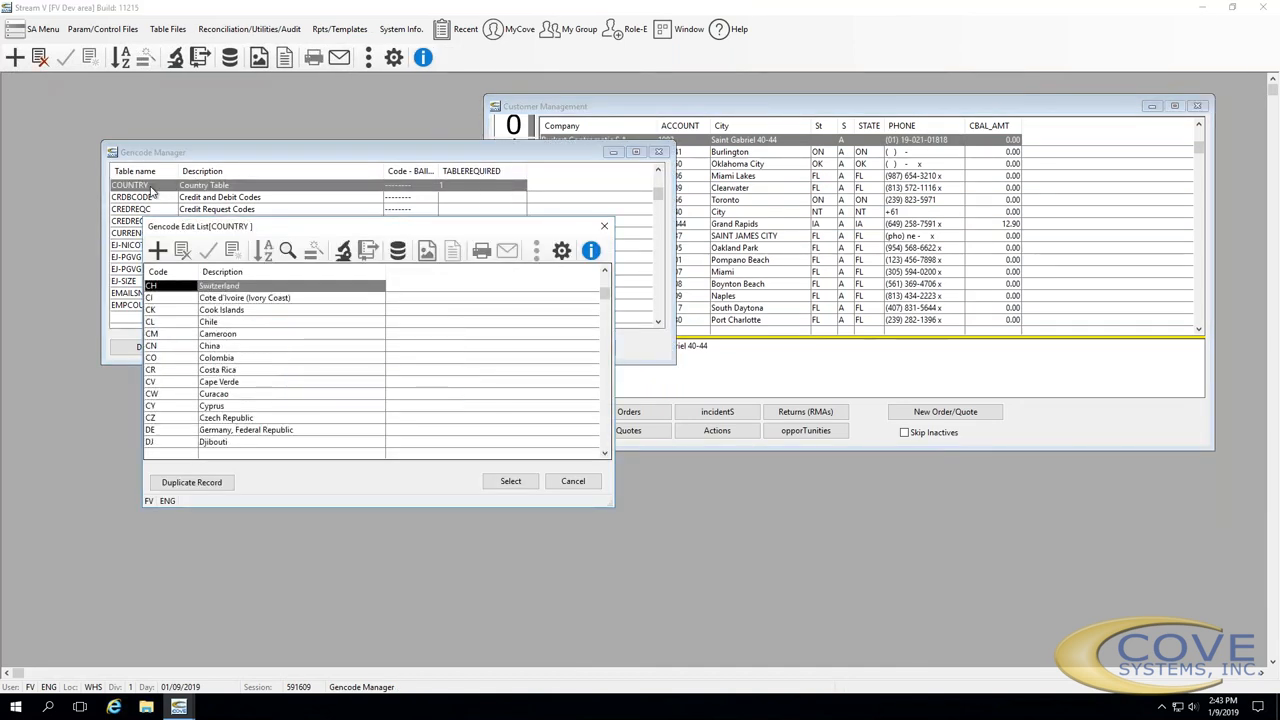
pyautogui.press('Return')
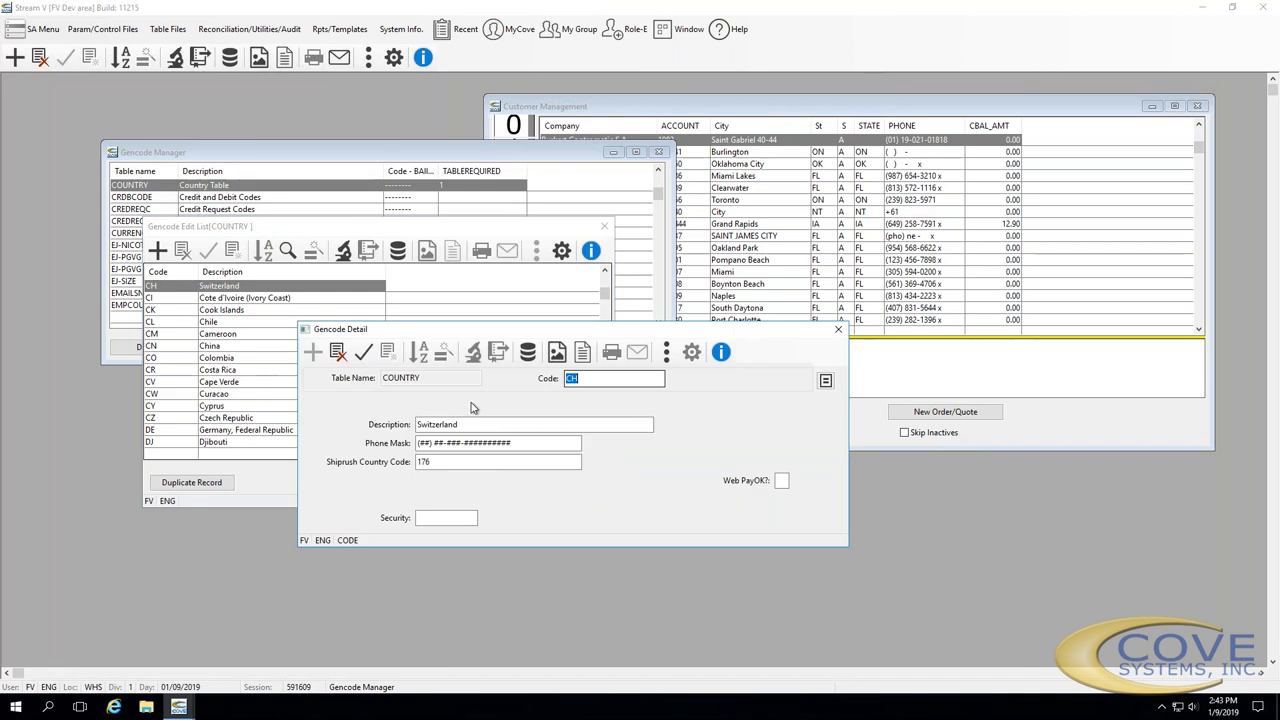
pyautogui.click(536, 442)
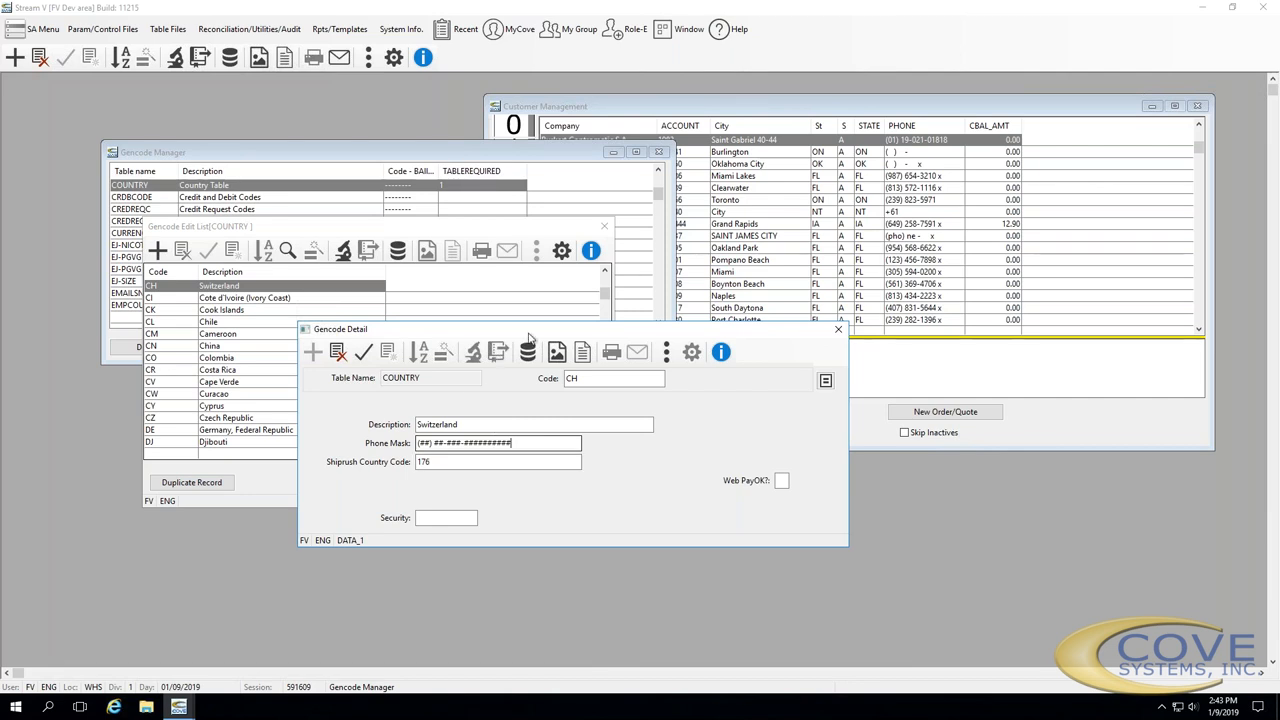
# Open the COUNTRY table's screen label setup, enlarge it to review the field labels, and close the COUNTRY windows
pyautogui.click(666, 352)
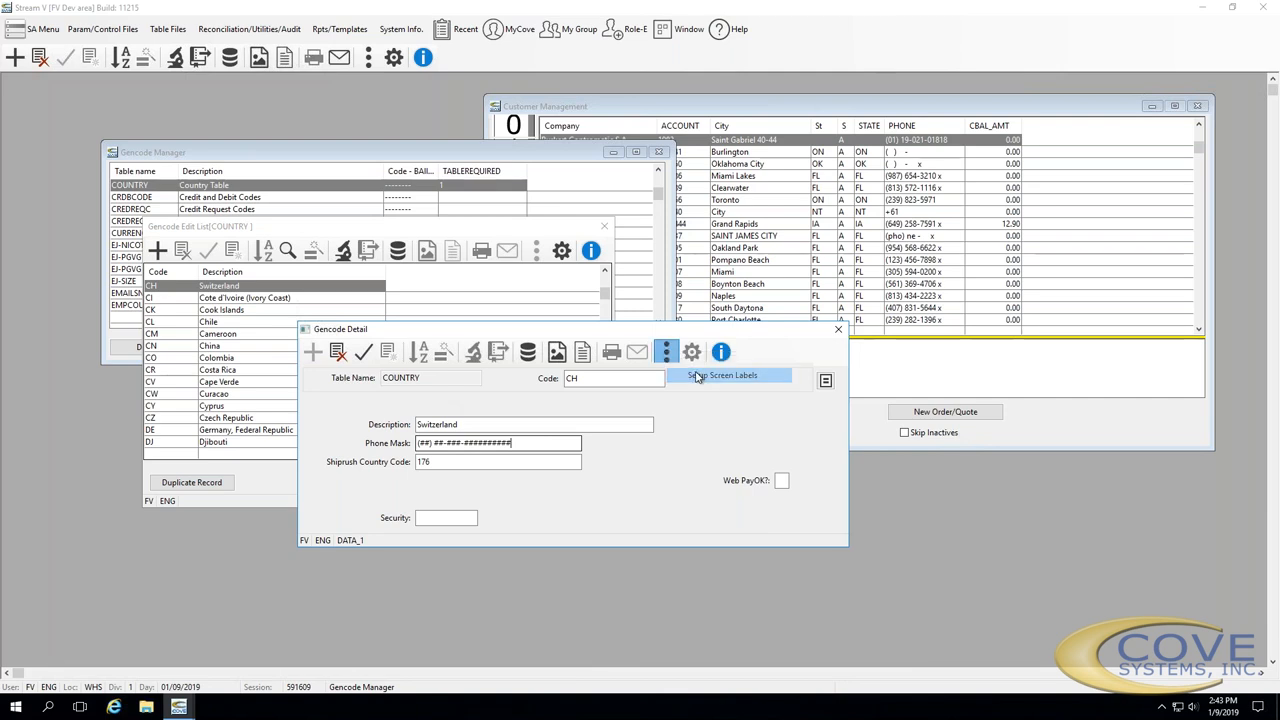
pyautogui.click(697, 376)
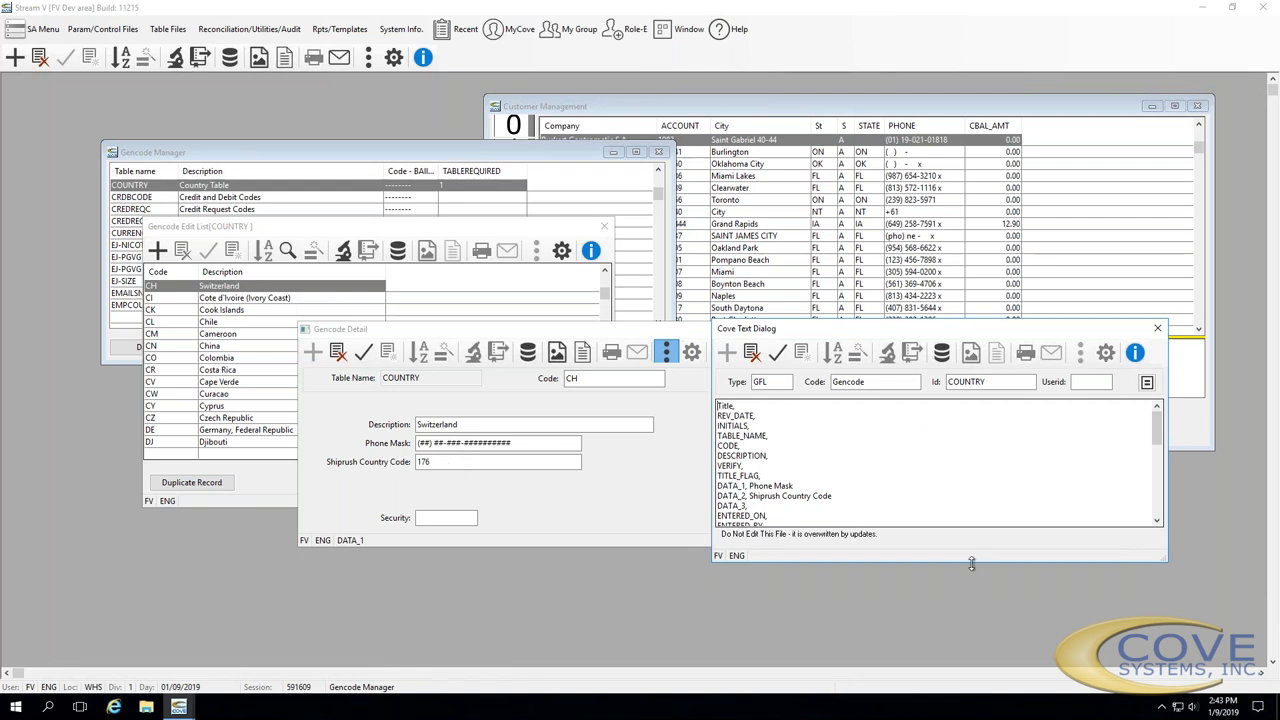
pyautogui.moveTo(971, 564); pyautogui.dragTo(973, 651)
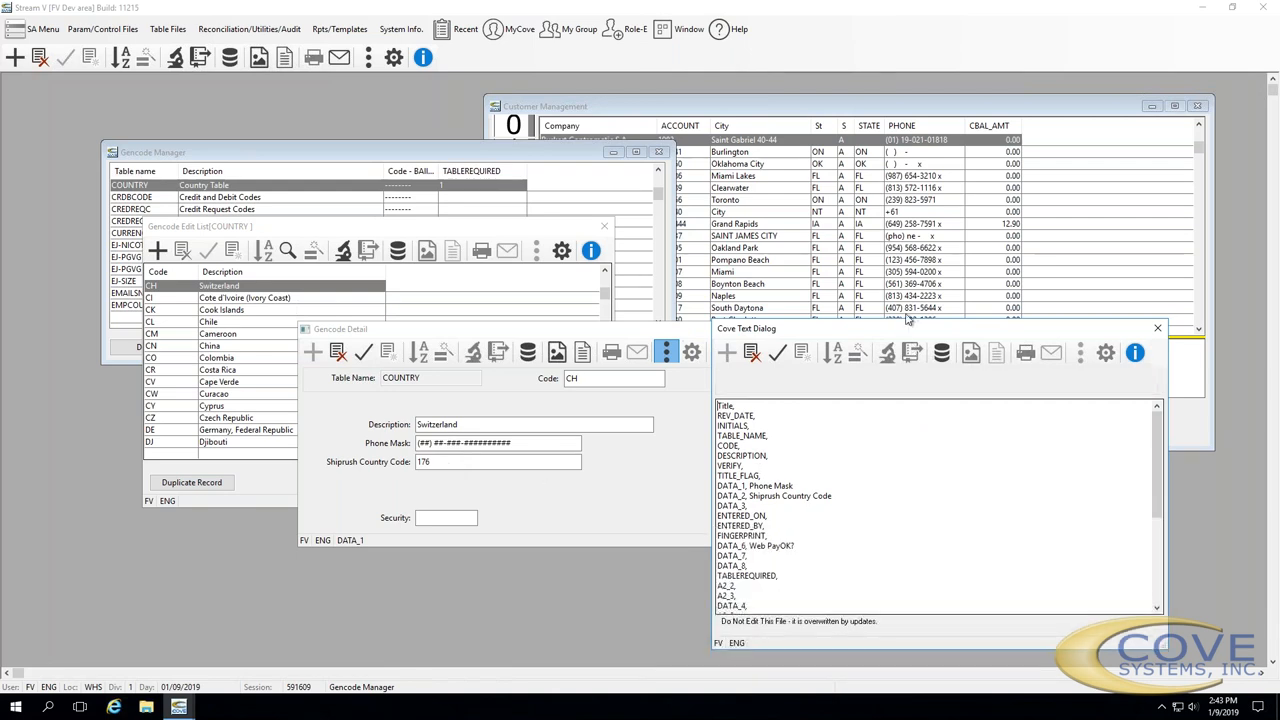
pyautogui.moveTo(908, 318); pyautogui.dragTo(906, 243)
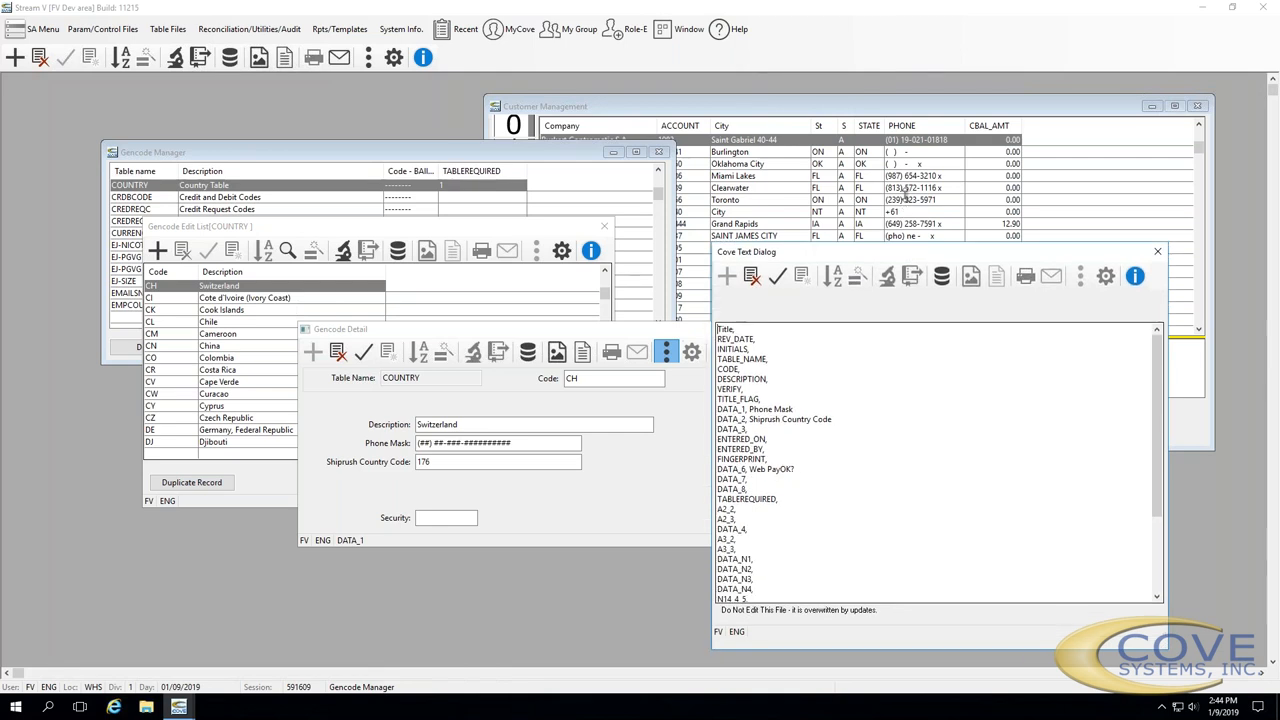
pyautogui.moveTo(905, 188); pyautogui.dragTo(905, 160)
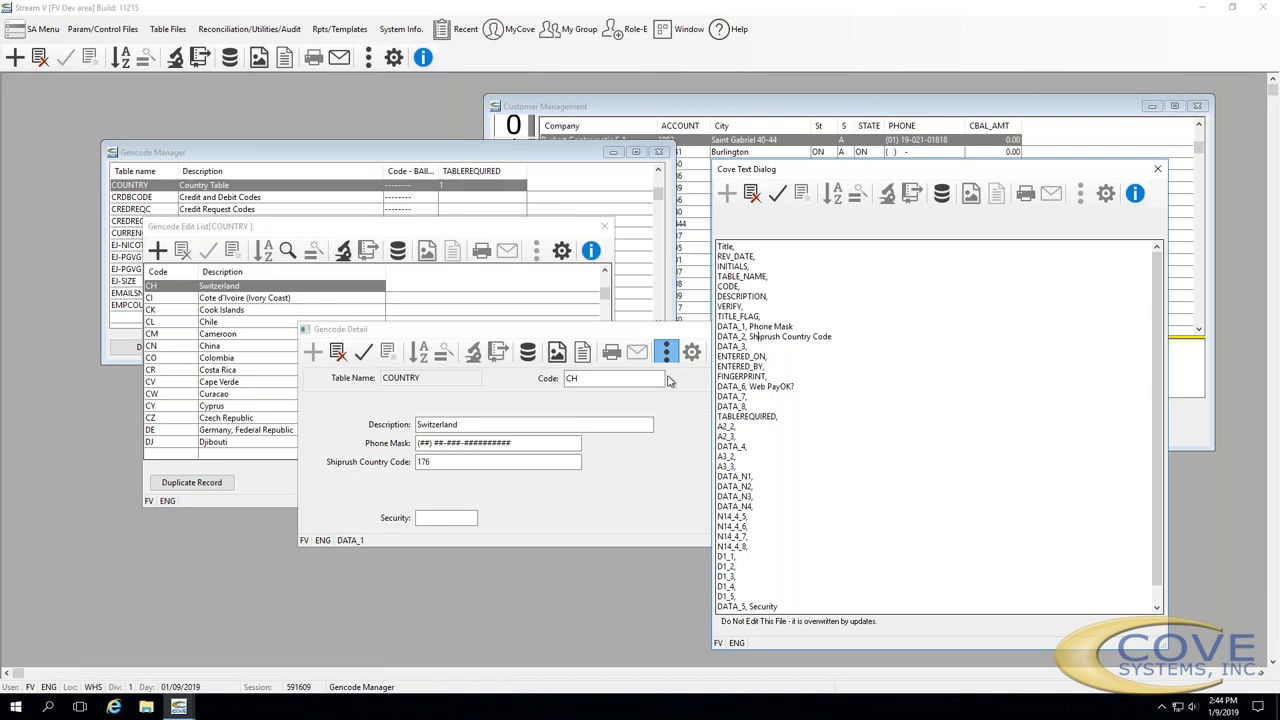
pyautogui.click(1158, 169)
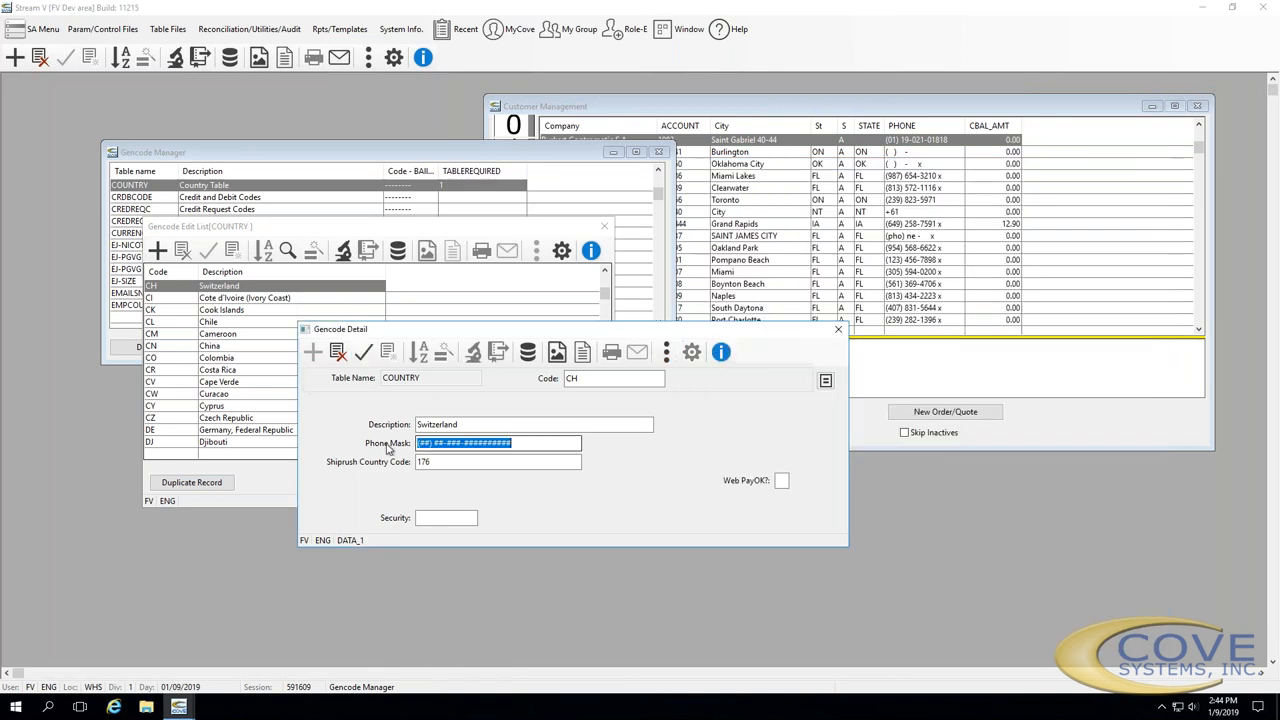
pyautogui.click(838, 329)
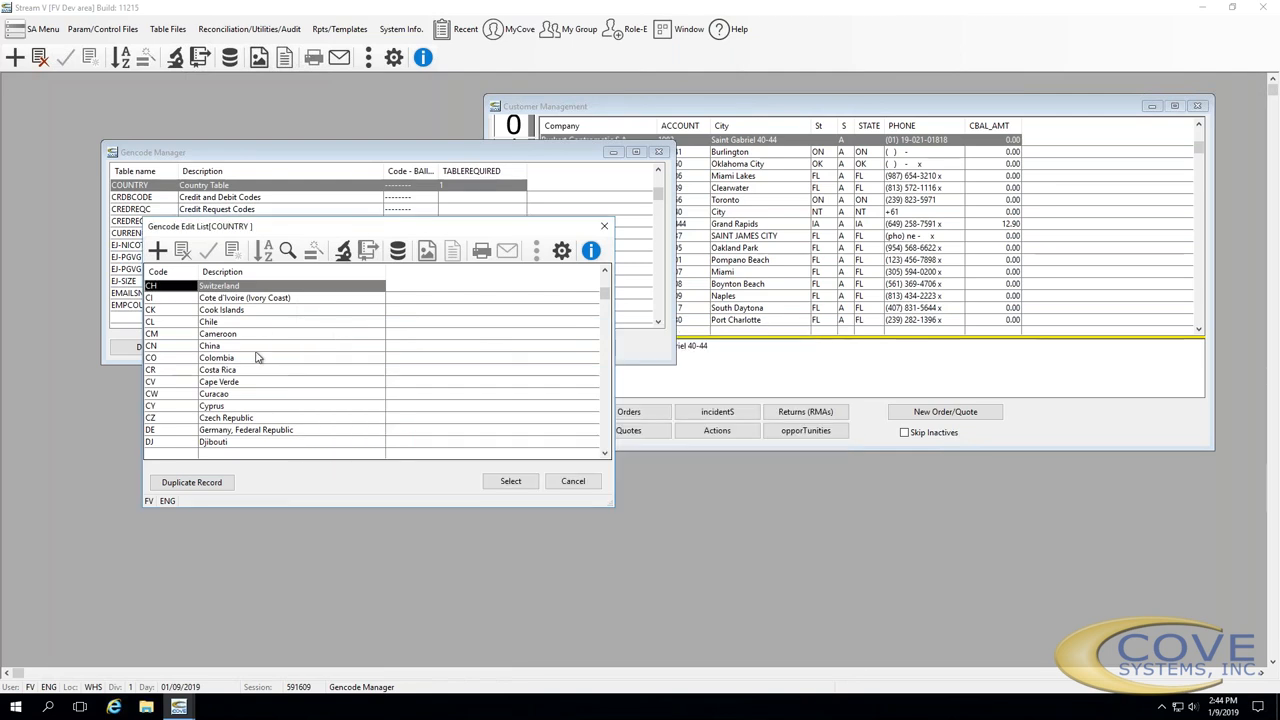
pyautogui.press('Escape')
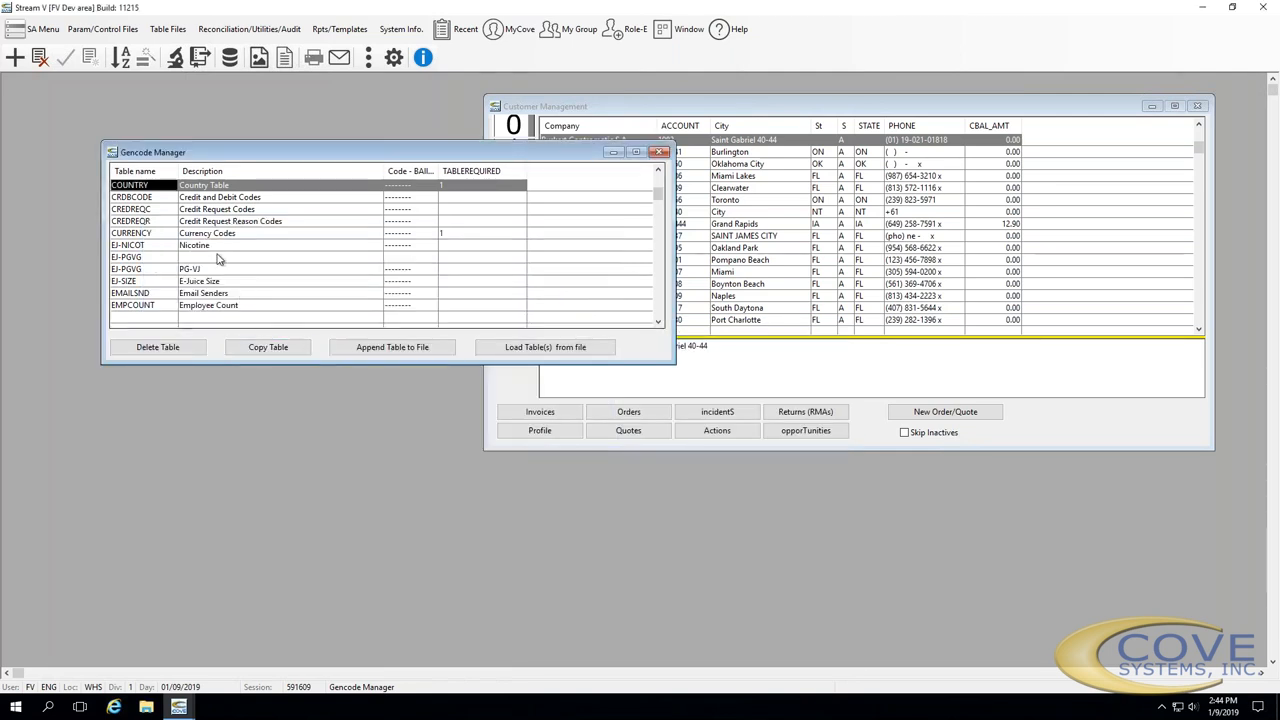
# Browse down the Gencode tables from COUNTRY past the F108 validation tables and beyond Incident Types
pyautogui.press('Down')
pyautogui.press('Down')
pyautogui.press('Down')
pyautogui.press('Down')
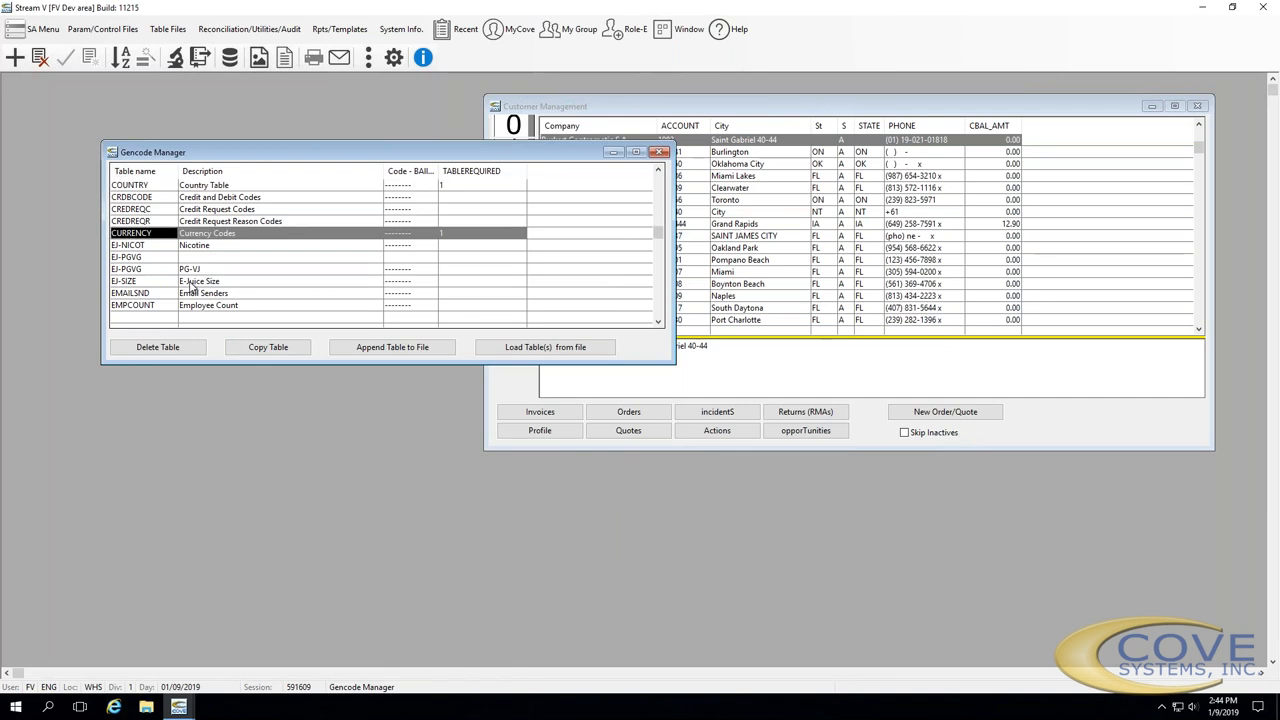
pyautogui.press('Down')
pyautogui.press('Down')
pyautogui.press('Down')
pyautogui.press('Down')
pyautogui.press('Down')
pyautogui.press('Down')
pyautogui.press('Down')
pyautogui.press('Down')
pyautogui.press('Down')
pyautogui.press('Down')
pyautogui.press('Down')
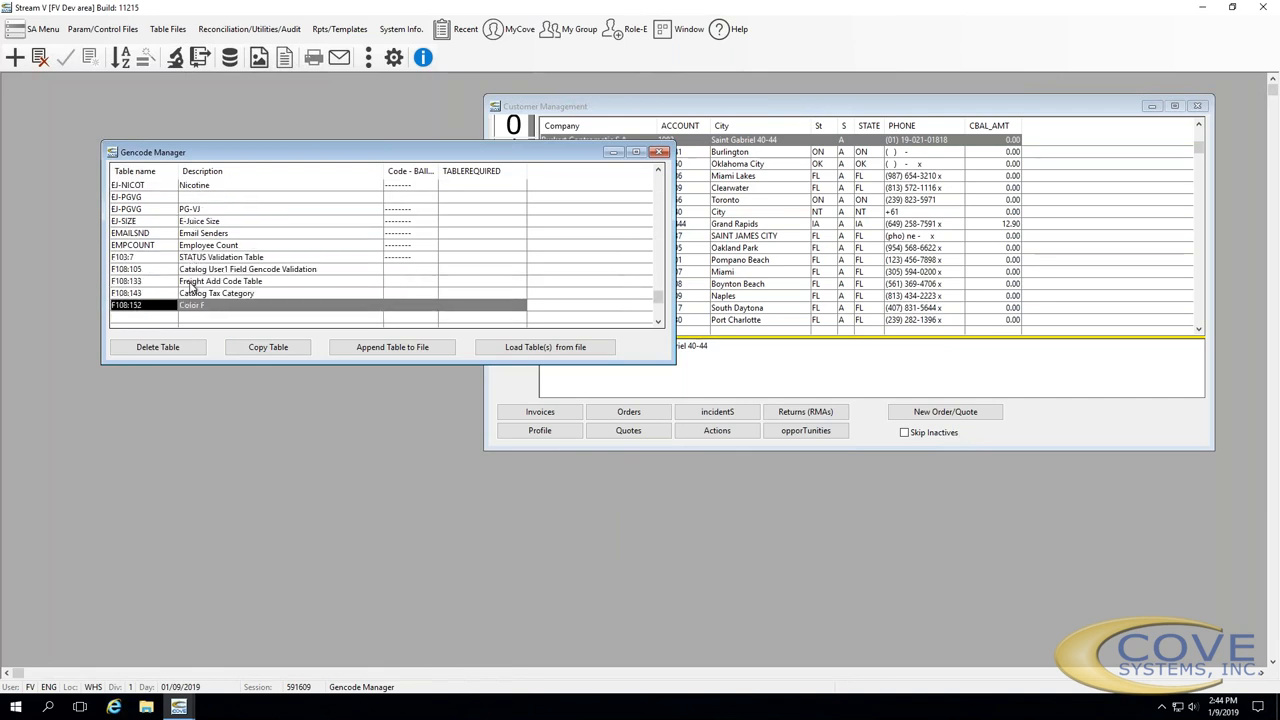
pyautogui.press('Down')
pyautogui.press('Down')
pyautogui.press('Down')
pyautogui.press('Down')
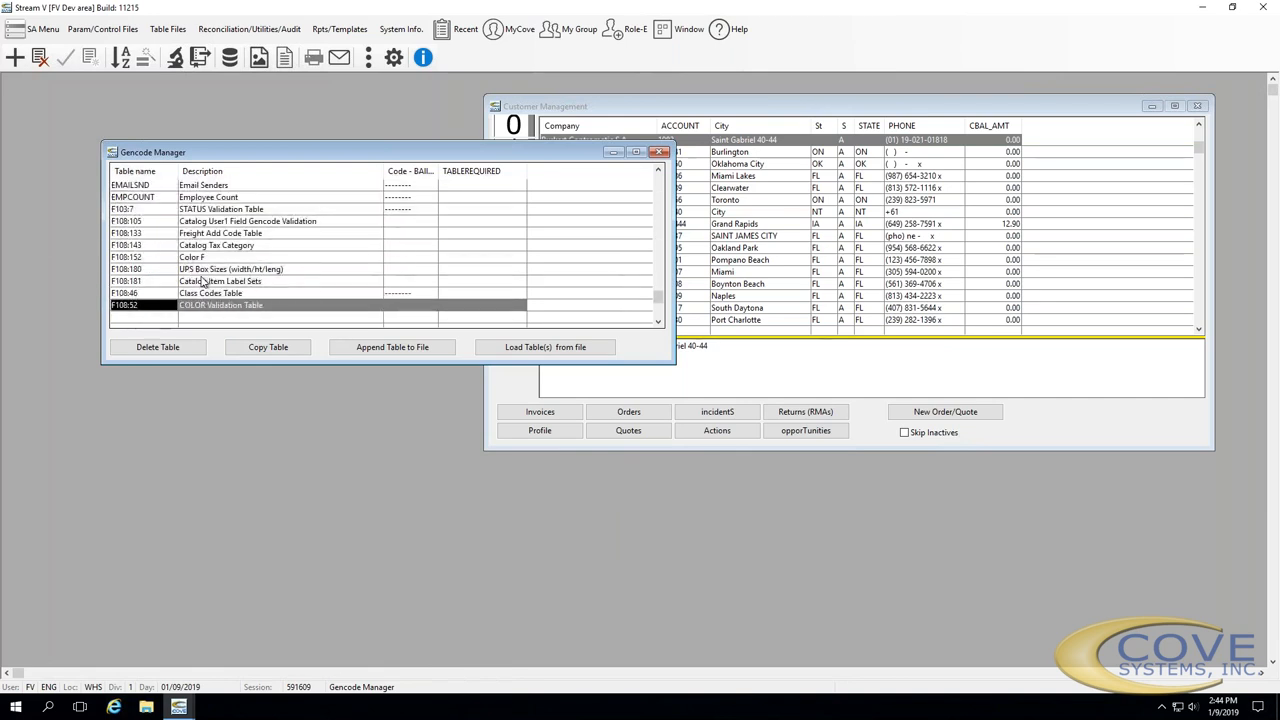
pyautogui.press('Down')
pyautogui.press('Down')
pyautogui.press('Down')
pyautogui.press('Down')
pyautogui.press('Down')
pyautogui.press('Down')
pyautogui.press('Down')
pyautogui.press('Down')
pyautogui.press('Down')
pyautogui.press('Down')
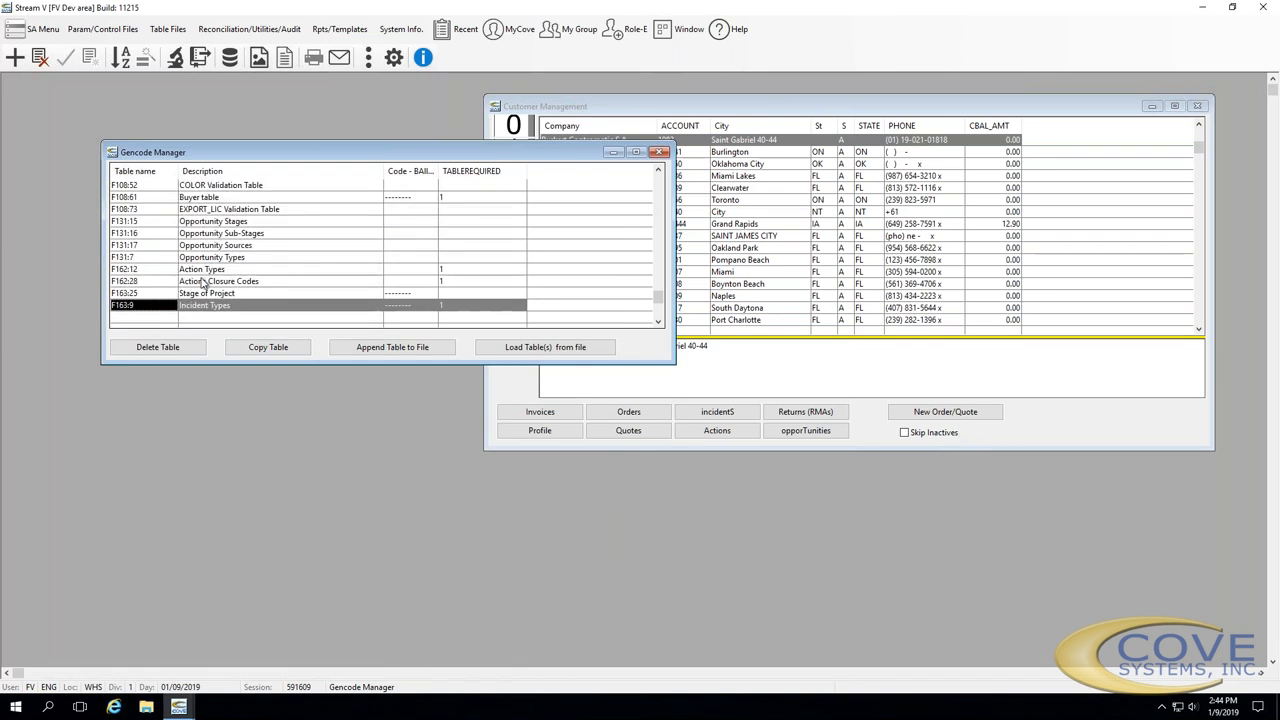
pyautogui.press('Down')
pyautogui.press('Down')
pyautogui.press('Down')
pyautogui.press('Down')
pyautogui.press('Down')
# Find the STATE (State Codes) table near the end of the Gencode tables and open its code list
pyautogui.write('z')
pyautogui.press('Return')
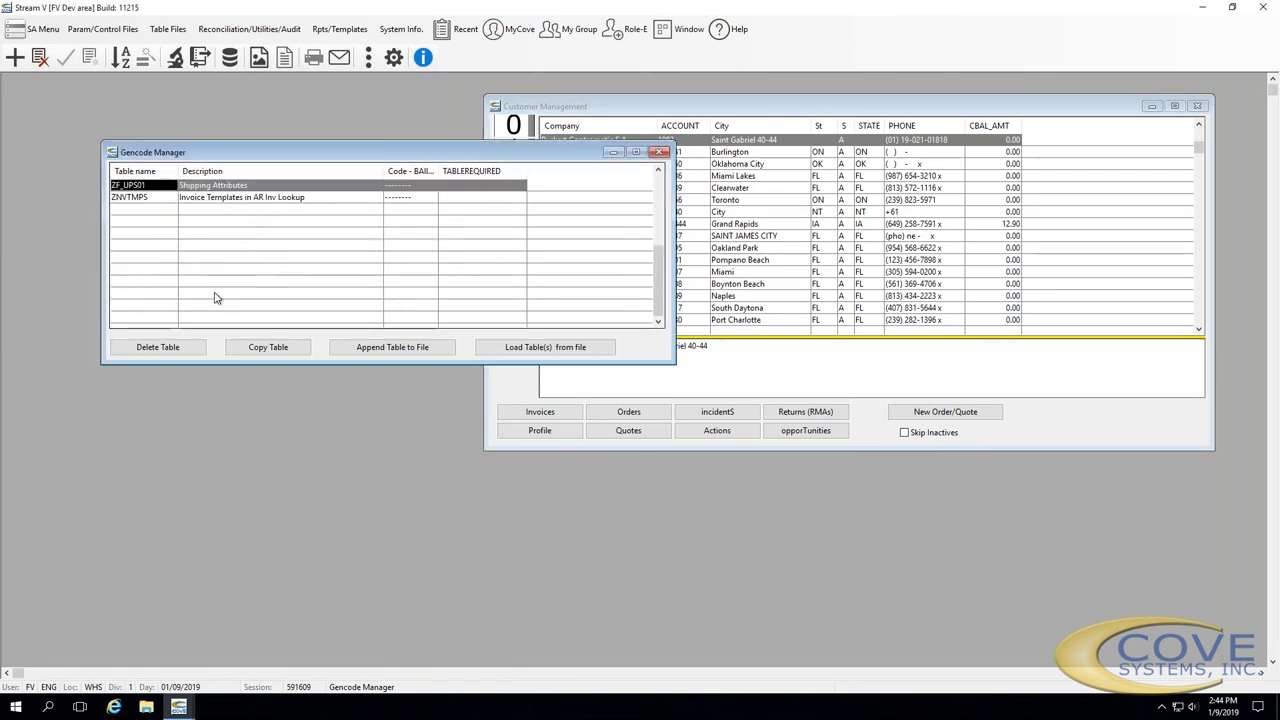
pyautogui.press('Up')
pyautogui.press('Up')
pyautogui.press('Up')
pyautogui.press('Up')
pyautogui.press('Up')
pyautogui.press('Up')
pyautogui.press('Up')
pyautogui.press('Up')
pyautogui.press('Up')
pyautogui.press('Up')
pyautogui.press('Up')
pyautogui.press('Up')
pyautogui.press('Up')
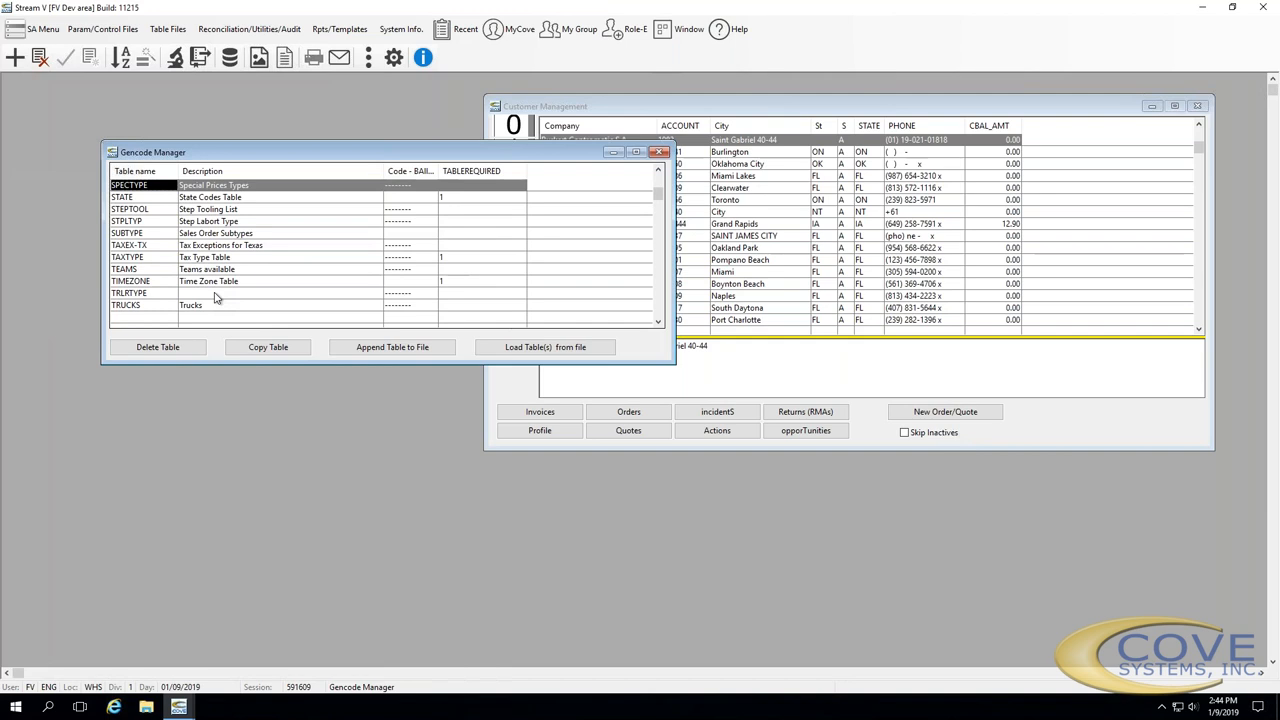
pyautogui.press('Down')
pyautogui.press('Down')
pyautogui.press('Up')
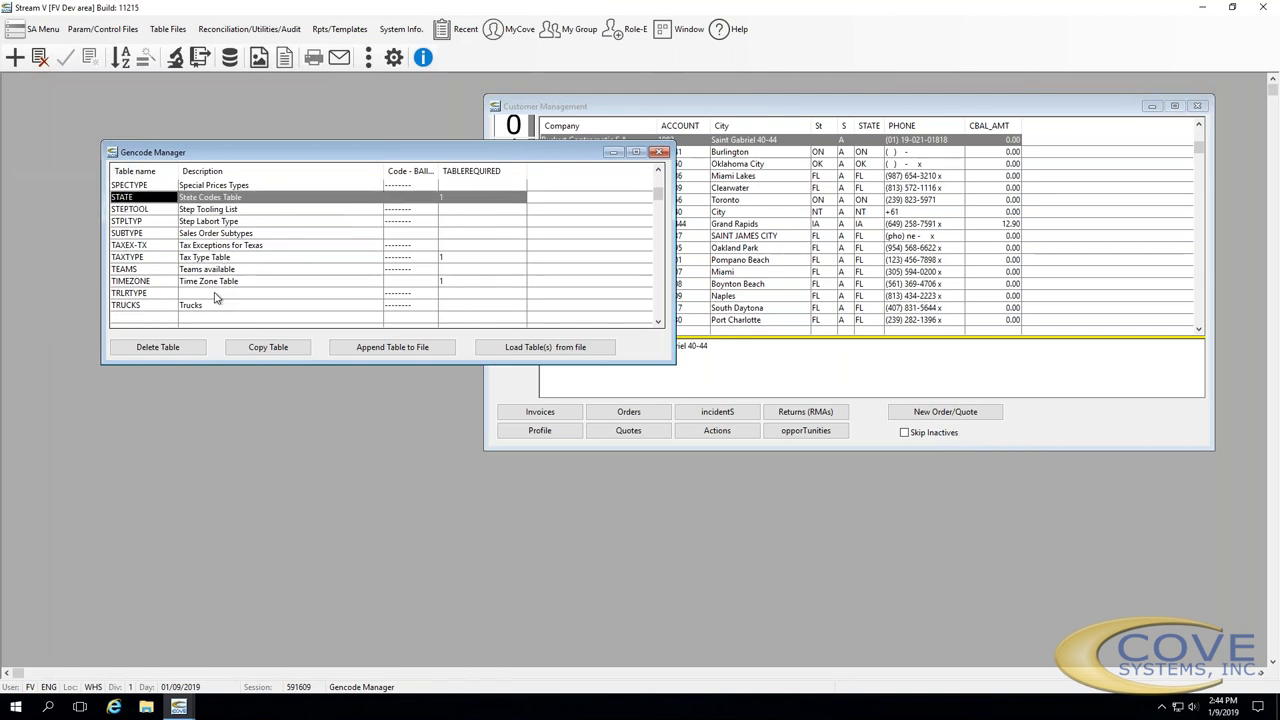
pyautogui.press('Return')
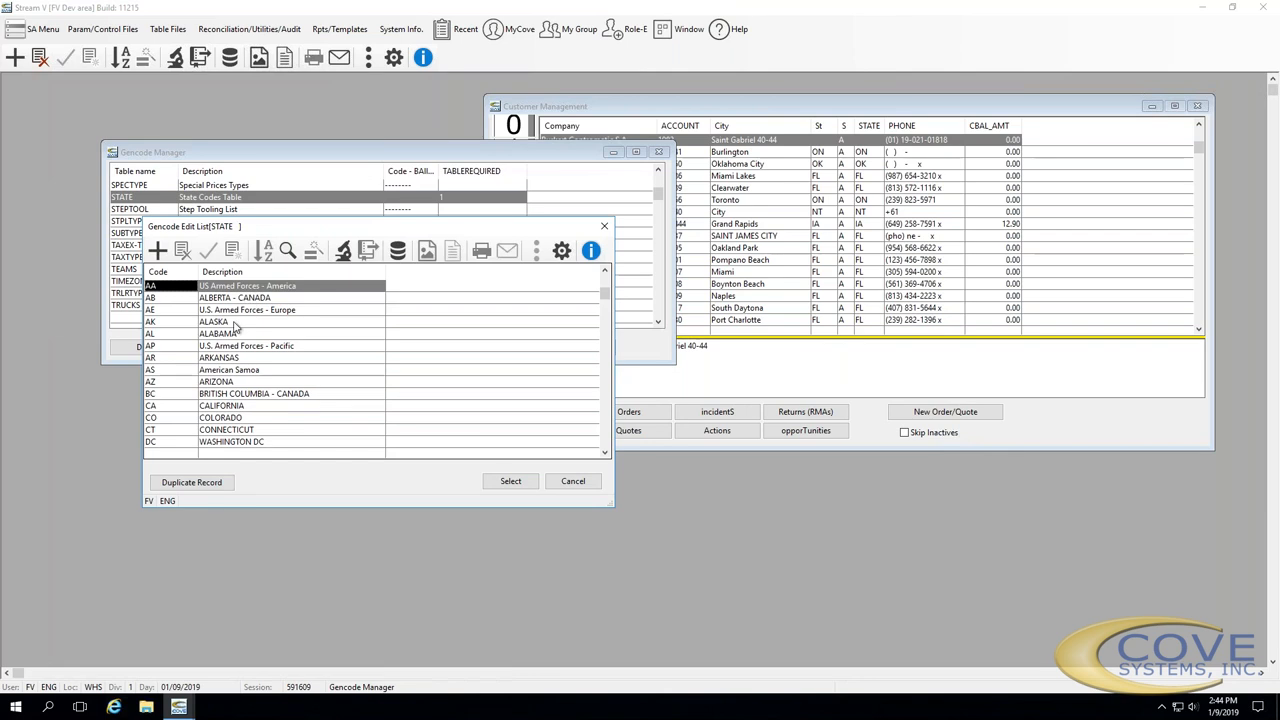
# Open the detail record of code AK (Alaska) in the STATE table to examine its data fields
pyautogui.click(233, 324)
pyautogui.rightClick(234, 324)
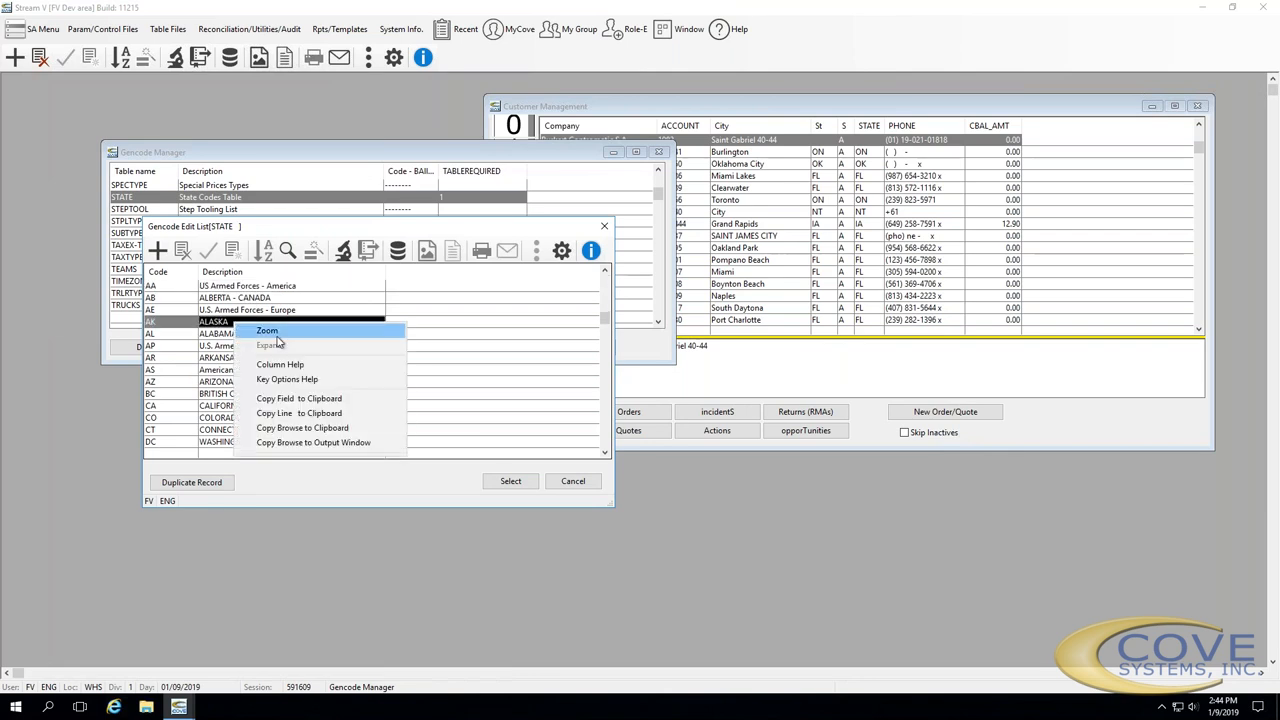
pyautogui.click(276, 335)
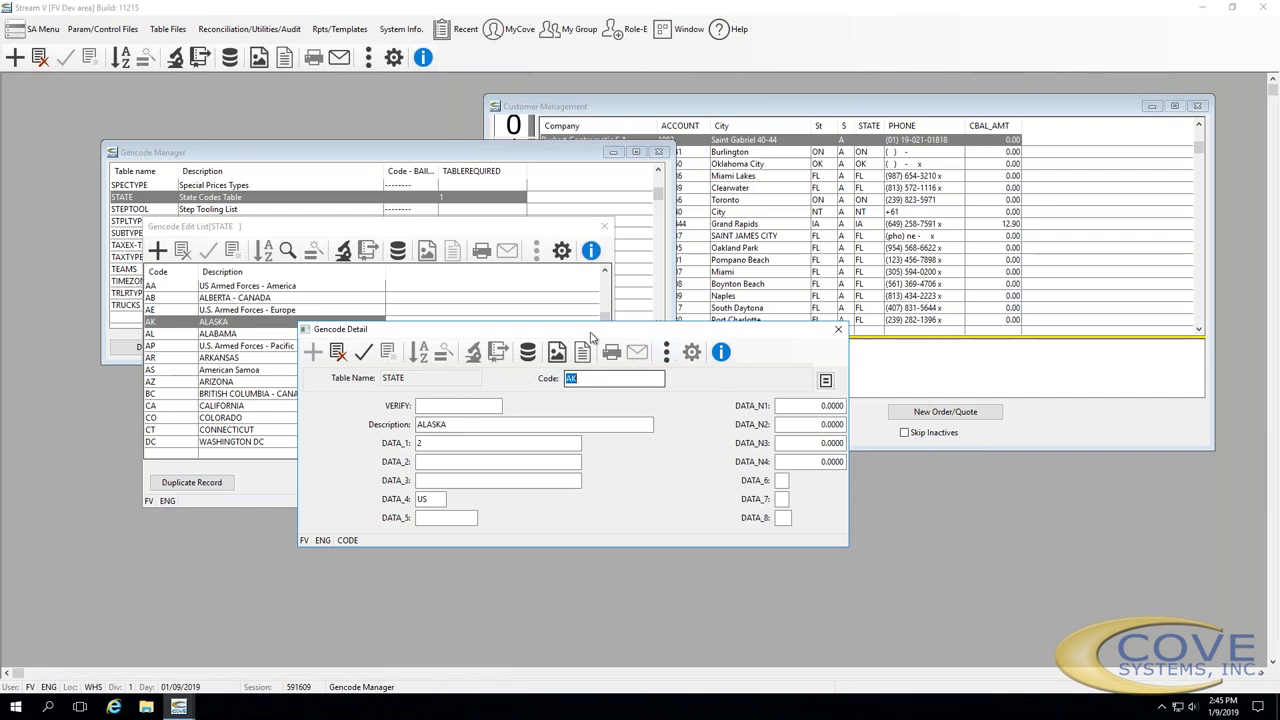
# Label the STATE table's DESCRIPTION field "State Name" in the screen label setup and return to the AK record
pyautogui.moveTo(627, 329); pyautogui.dragTo(405, 262)
pyautogui.click(441, 293)
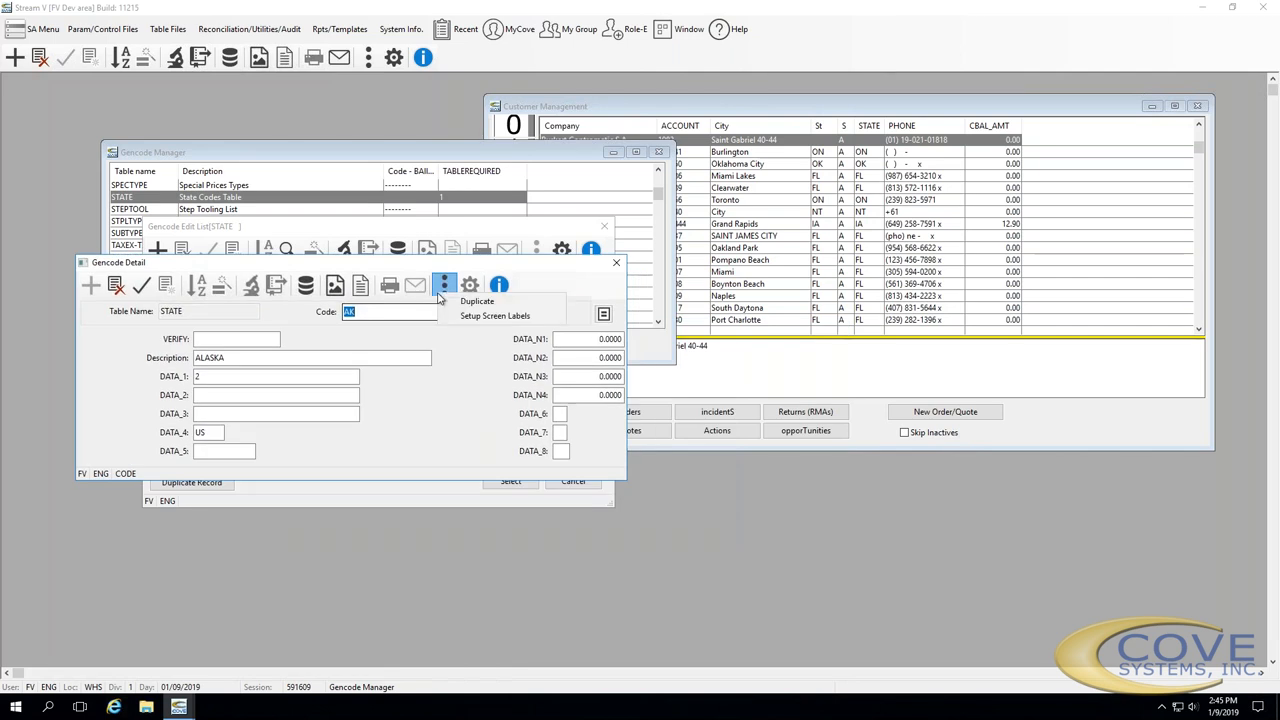
pyautogui.click(494, 316)
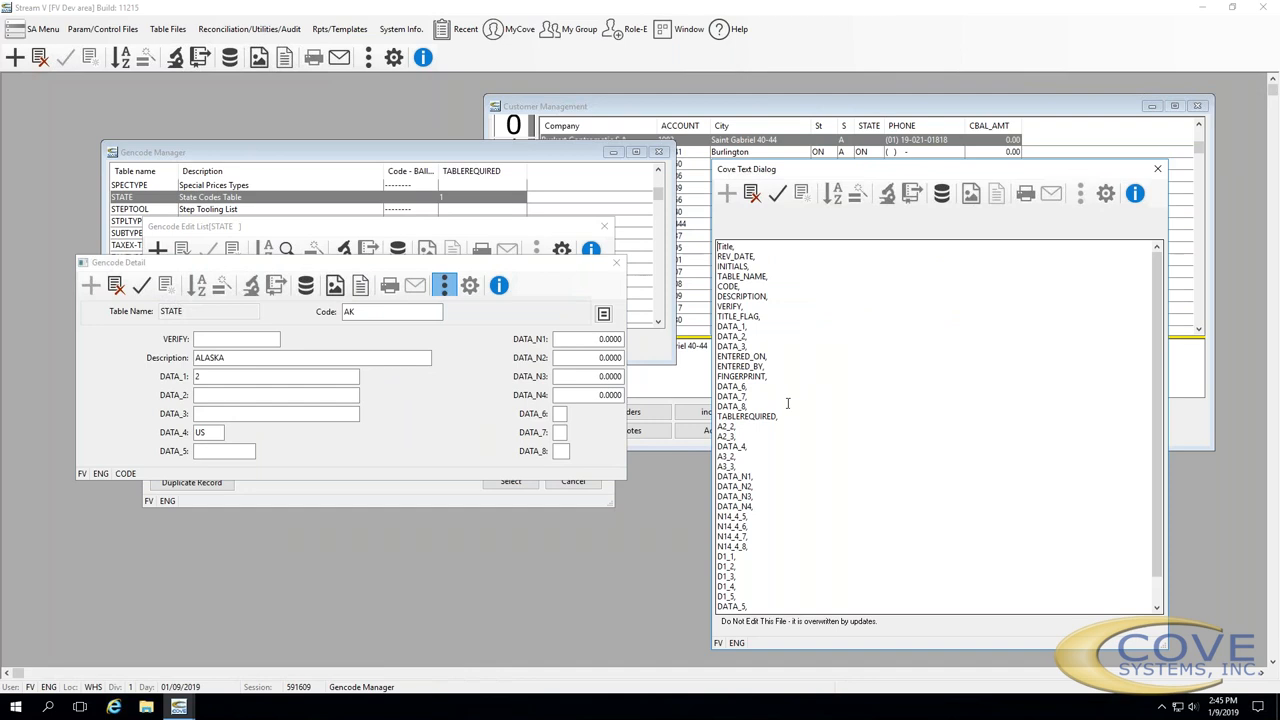
pyautogui.click(770, 297)
pyautogui.write('Sta')
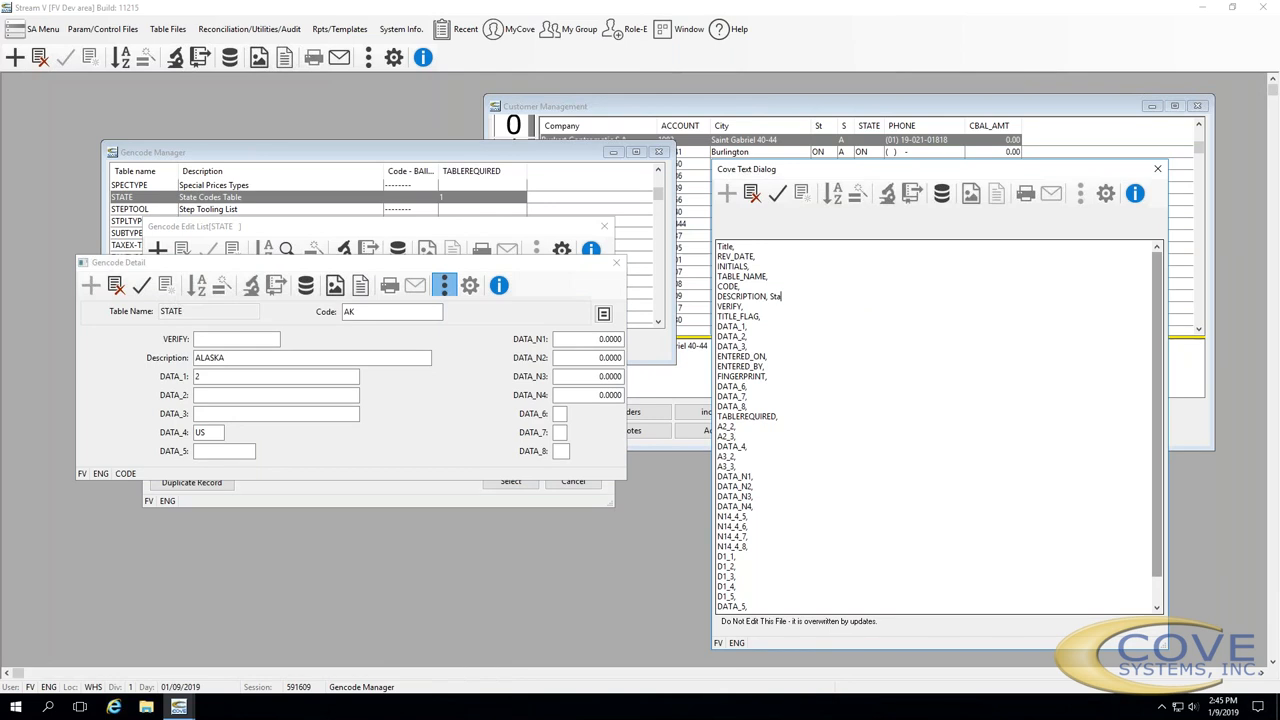
pyautogui.write('te Name')
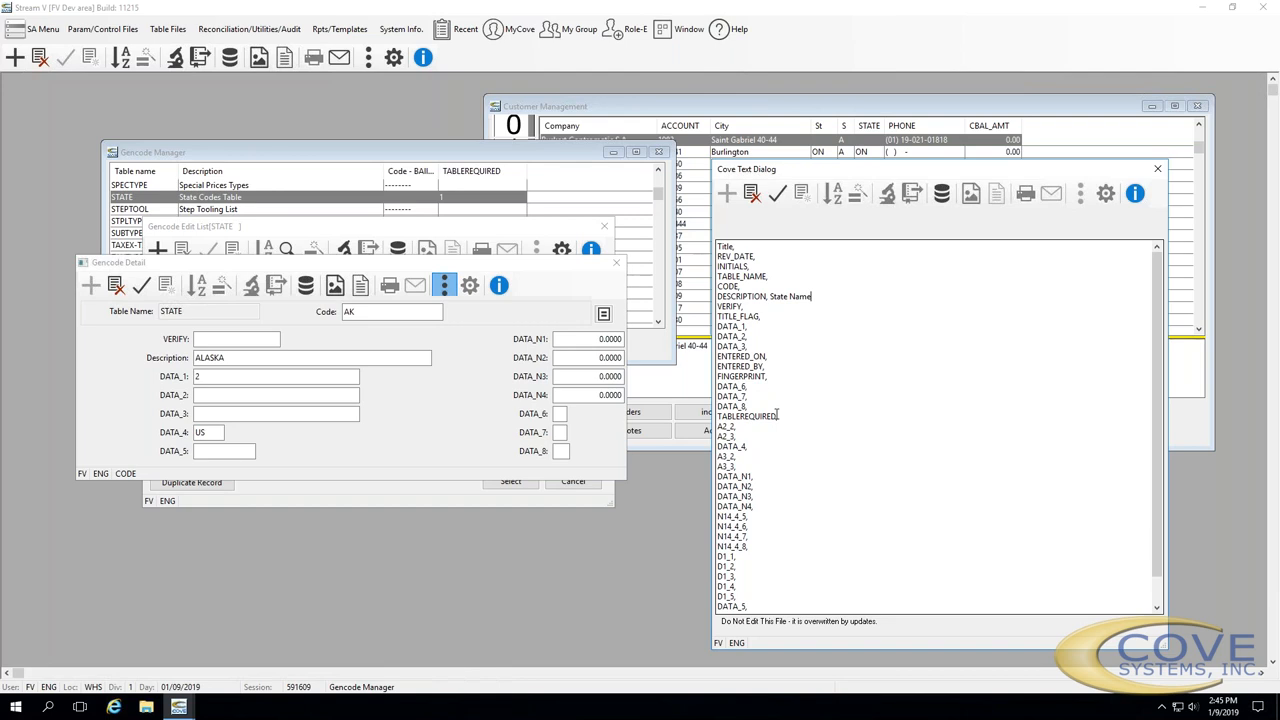
pyautogui.click(882, 458)
pyautogui.scroll(-1, 882, 460)
pyautogui.scroll(1, 882, 460)
pyautogui.press('Escape')
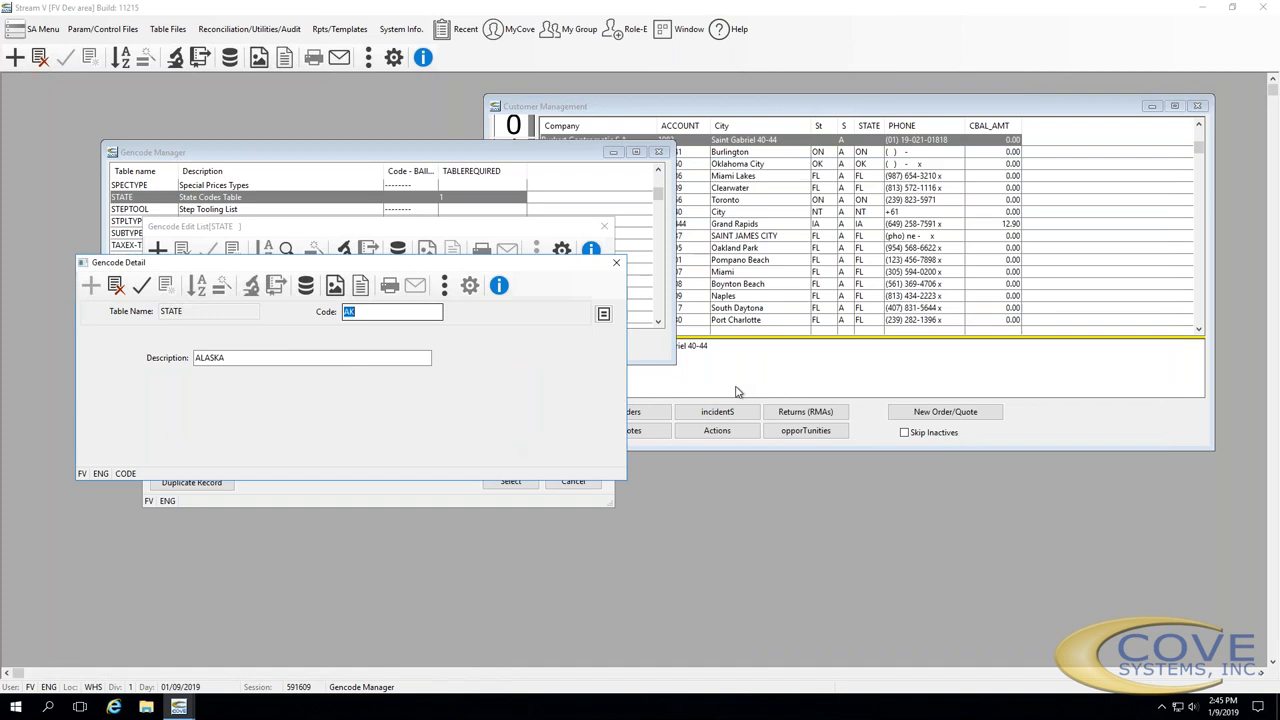
# Reopen the STATE table's screen label setup and delete it
pyautogui.click(445, 287)
pyautogui.click(492, 320)
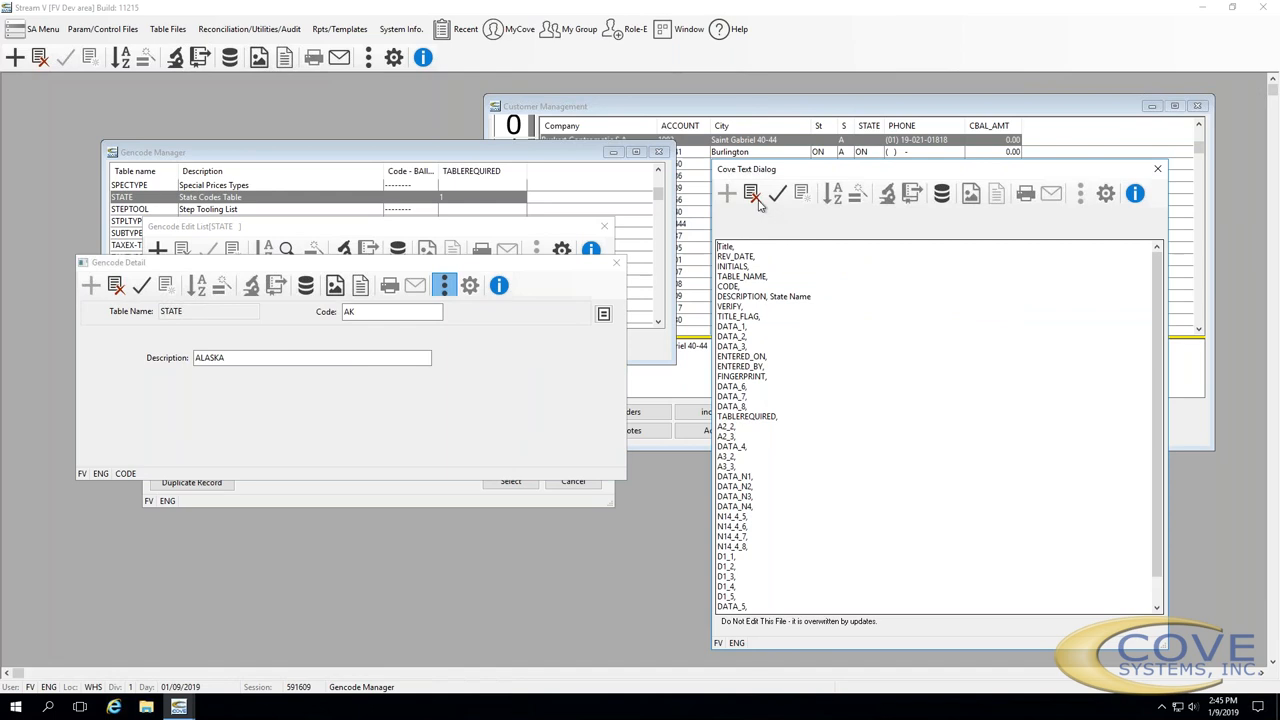
pyautogui.click(751, 194)
pyautogui.click(612, 397)
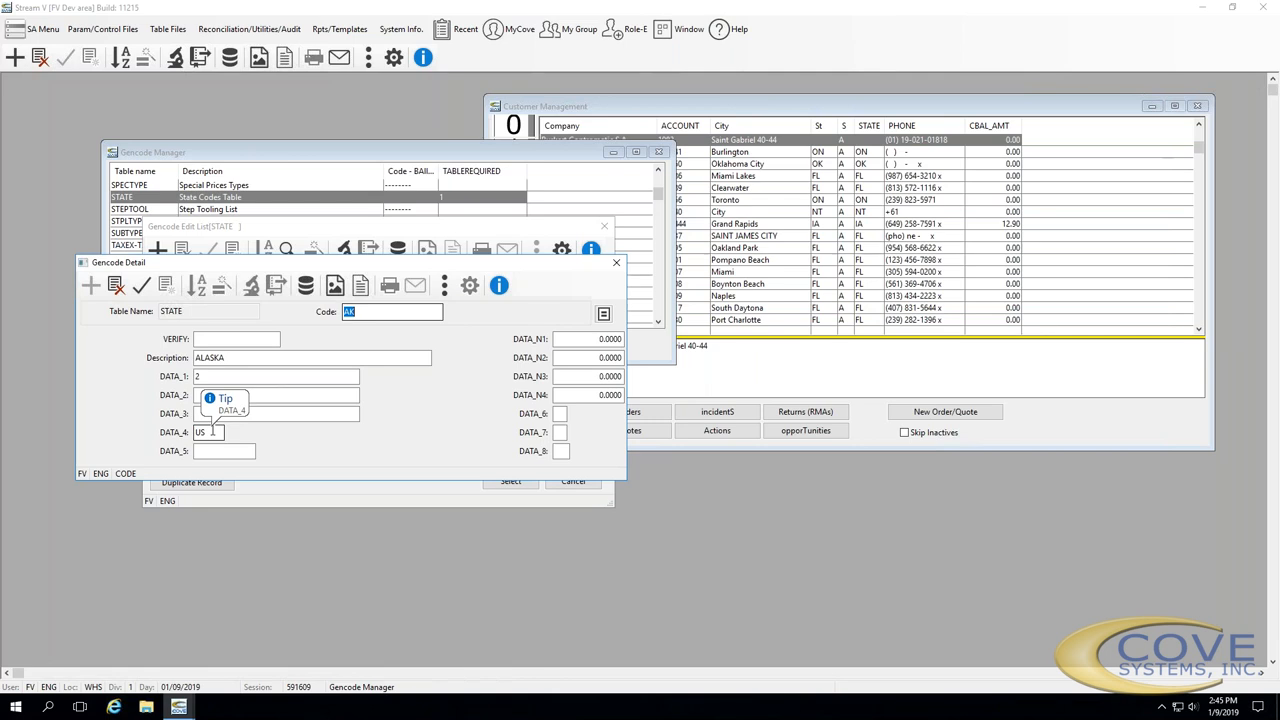
# Set up the STATE screen labels with "Country" for DATA_4, "State or Province", and "Control code??" for DATA_1, and save them
pyautogui.click(444, 285)
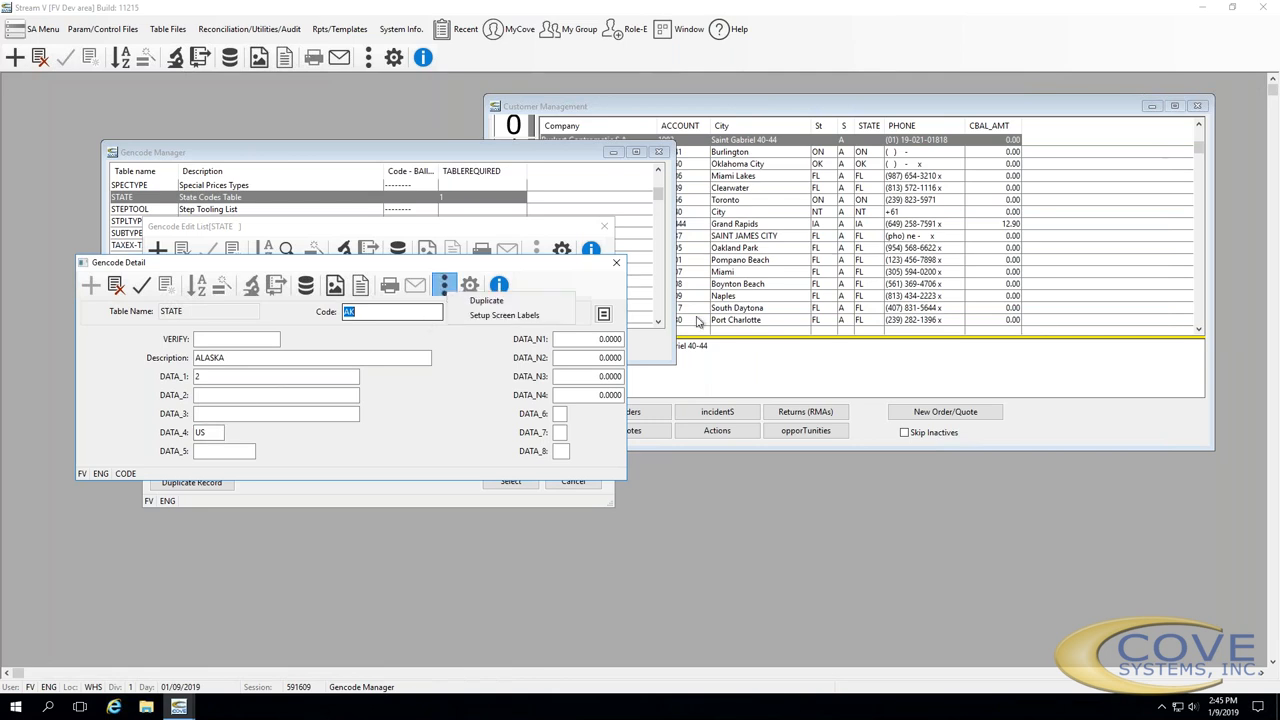
pyautogui.click(510, 315)
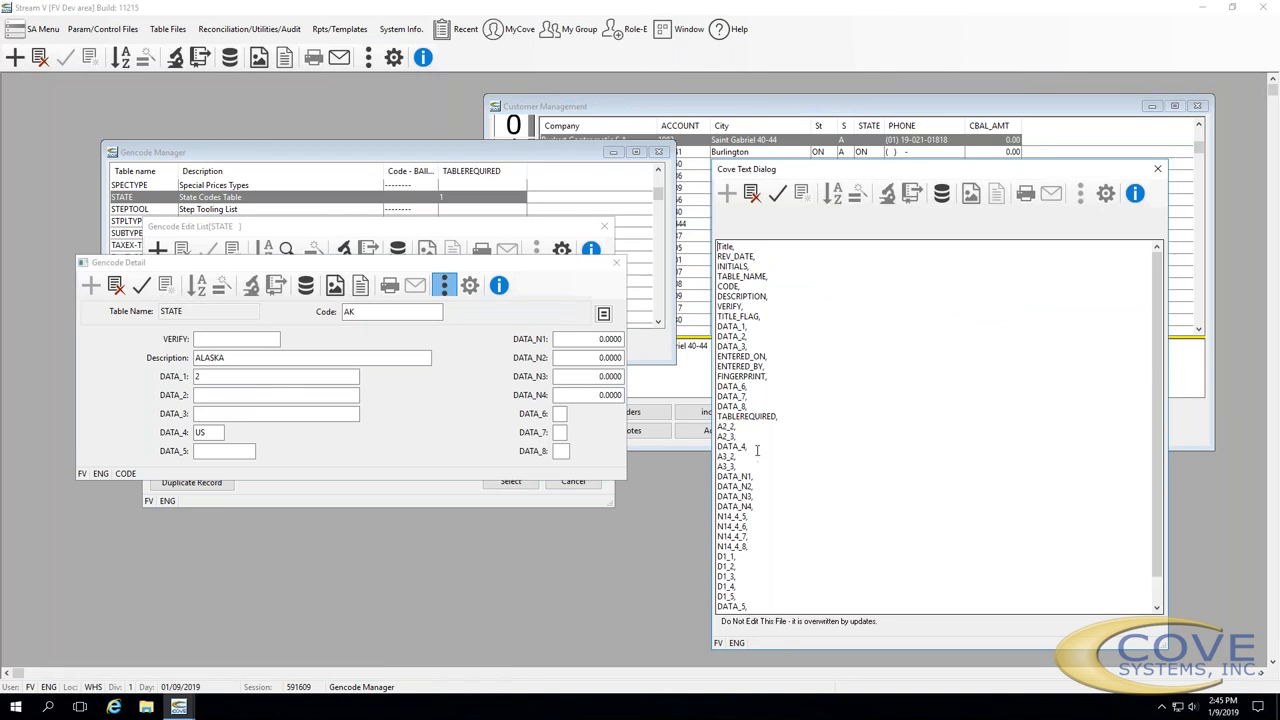
pyautogui.write('Country')
pyautogui.click(767, 366)
pyautogui.write('State or Provine')
pyautogui.press('Left')
pyautogui.write('c')
pyautogui.click(769, 329)
pyautogui.write('Control code??')
pyautogui.hotkey('ctrl', 's')
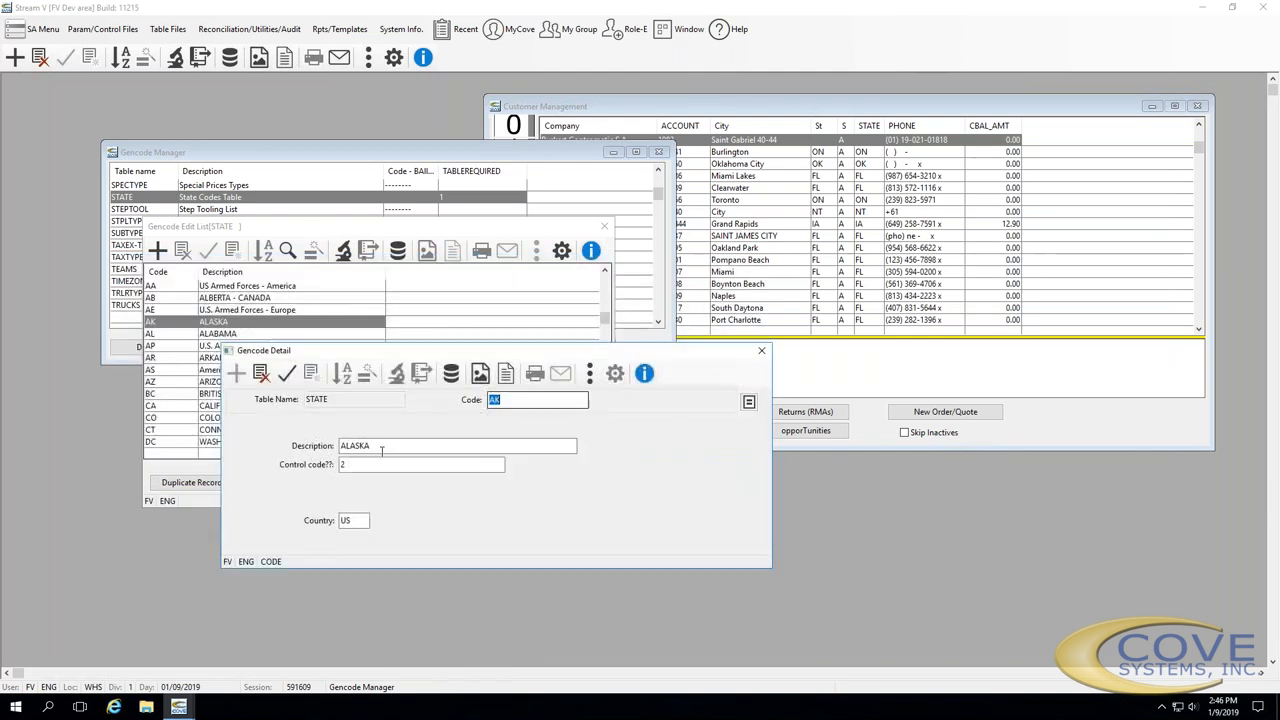
# Check the Country field on the AK record, and close the record and the STATE code list
pyautogui.click(359, 521)
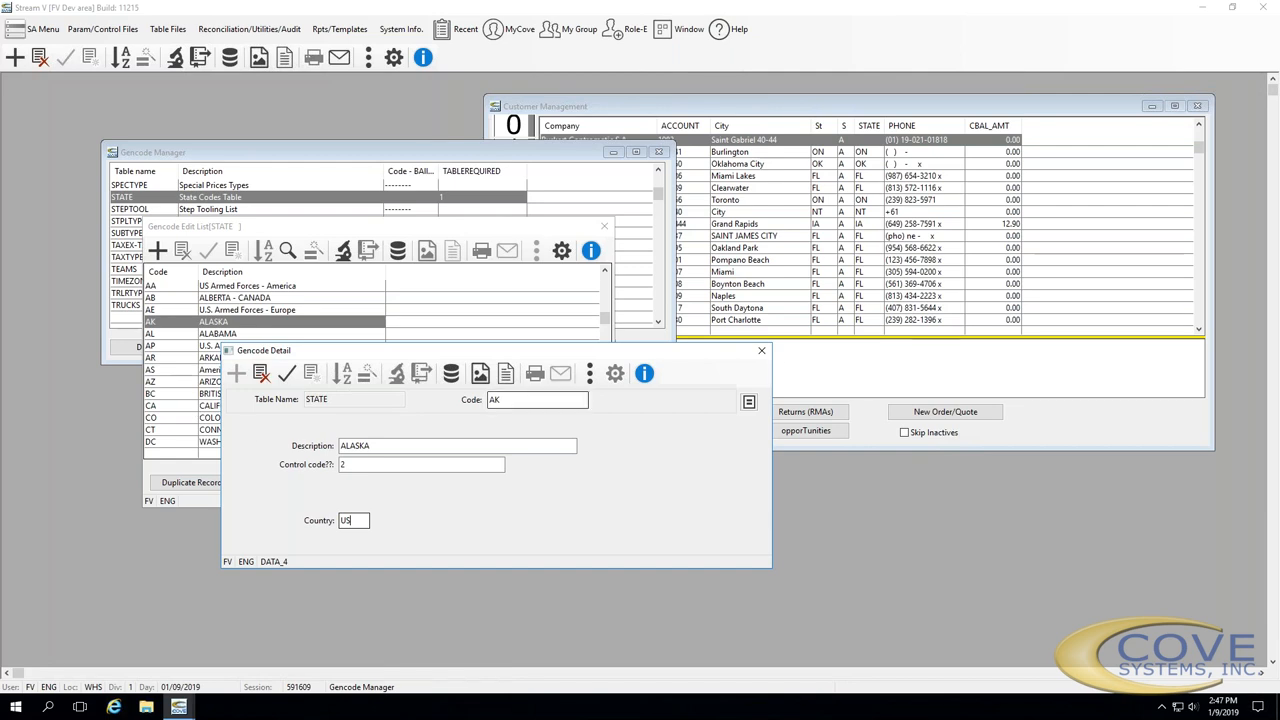
pyautogui.click(763, 352)
pyautogui.click(604, 226)
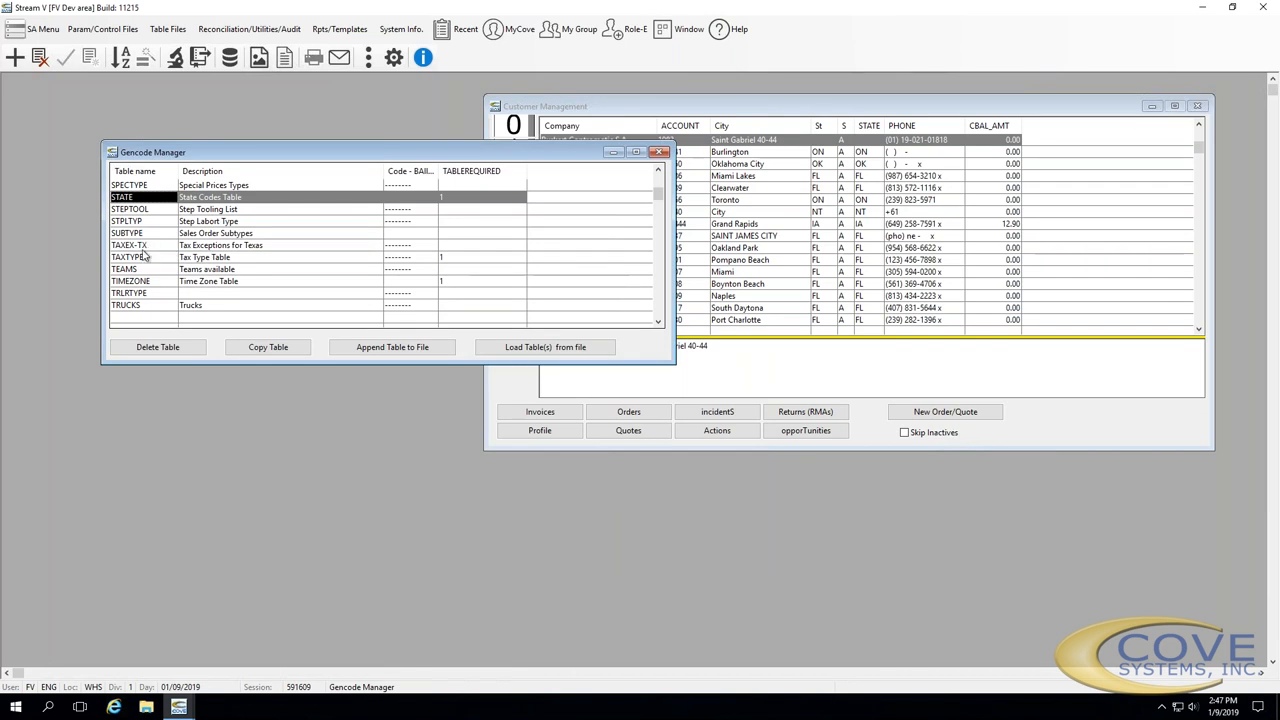
# Open the TAXTYPE (Tax Type Table) code list, review its codes, and close it
pyautogui.click(145, 246)
pyautogui.click(143, 258)
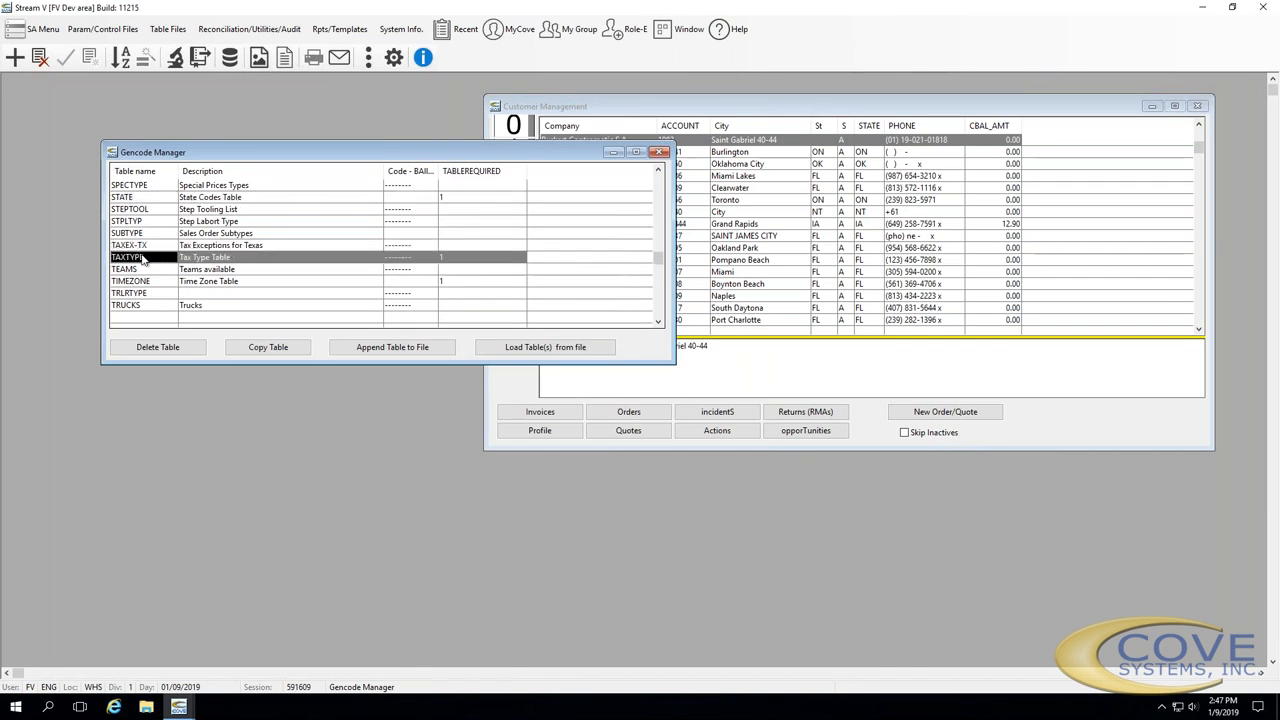
pyautogui.doubleClick(143, 258)
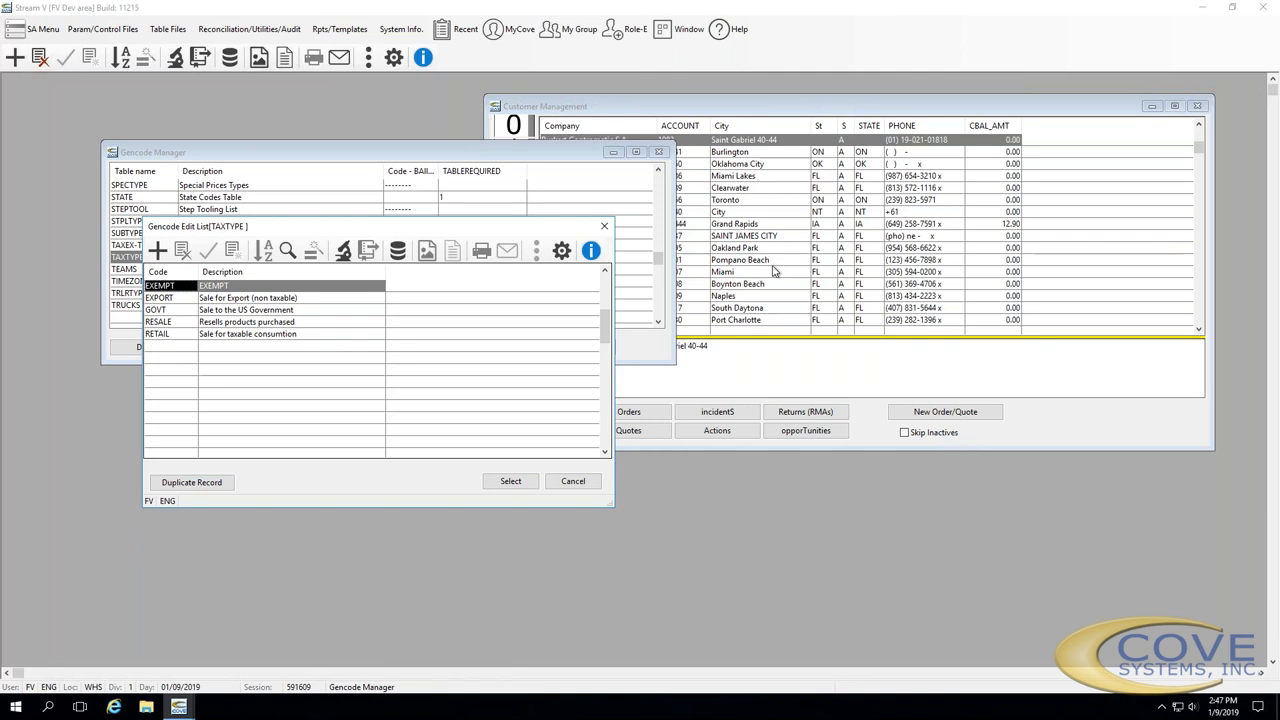
pyautogui.click(607, 226)
# Open the accounting information of customer Clock Speeds Inc. and view the tax type choices without changing the value
pyautogui.click(766, 226)
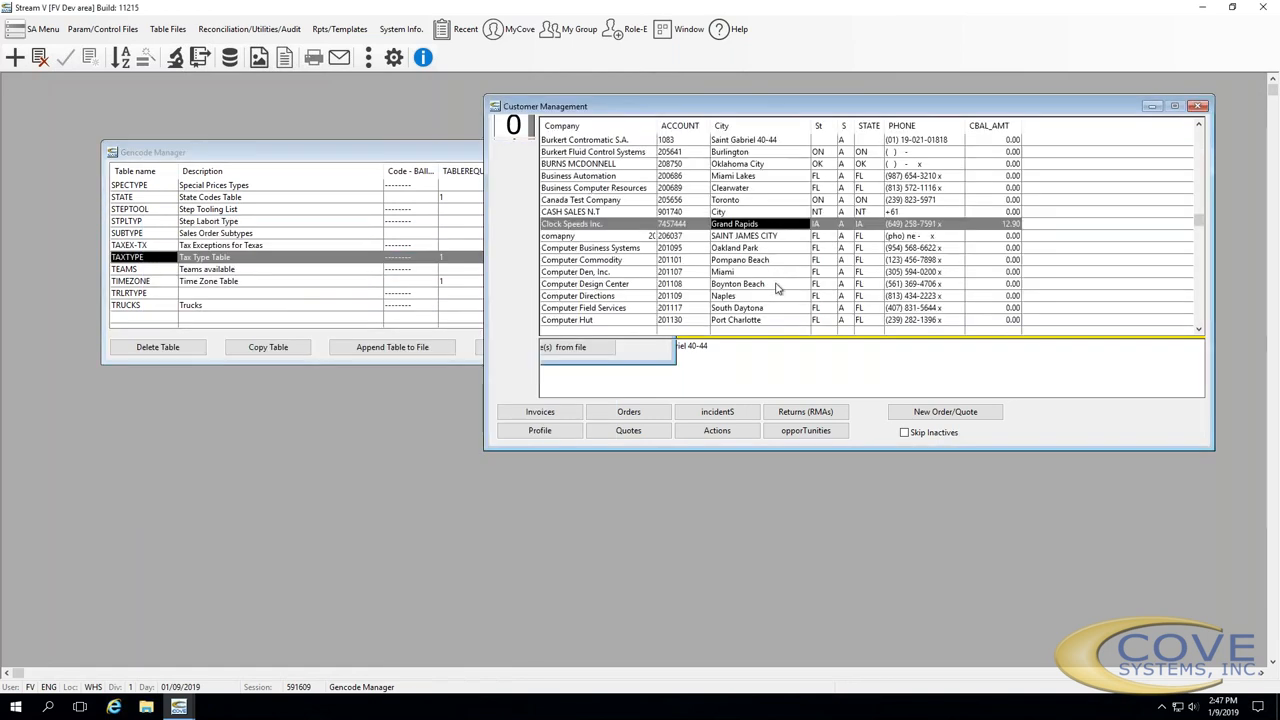
pyautogui.press('Return')
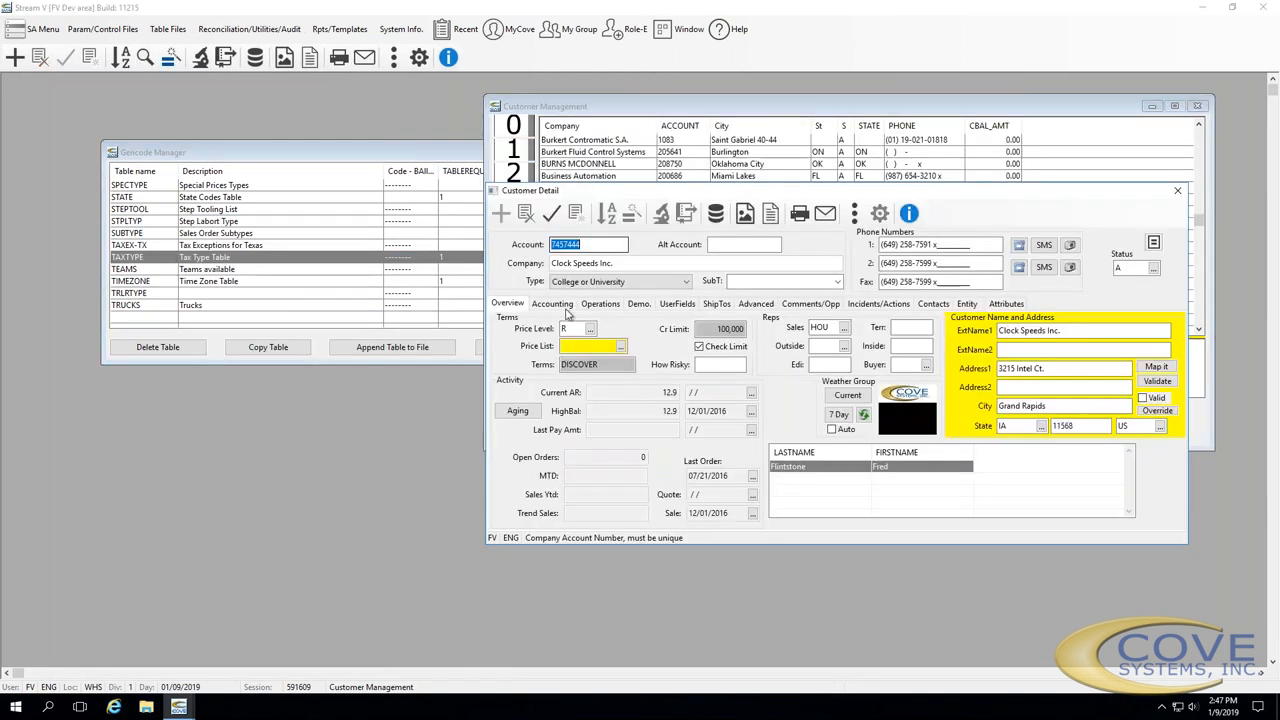
pyautogui.click(555, 304)
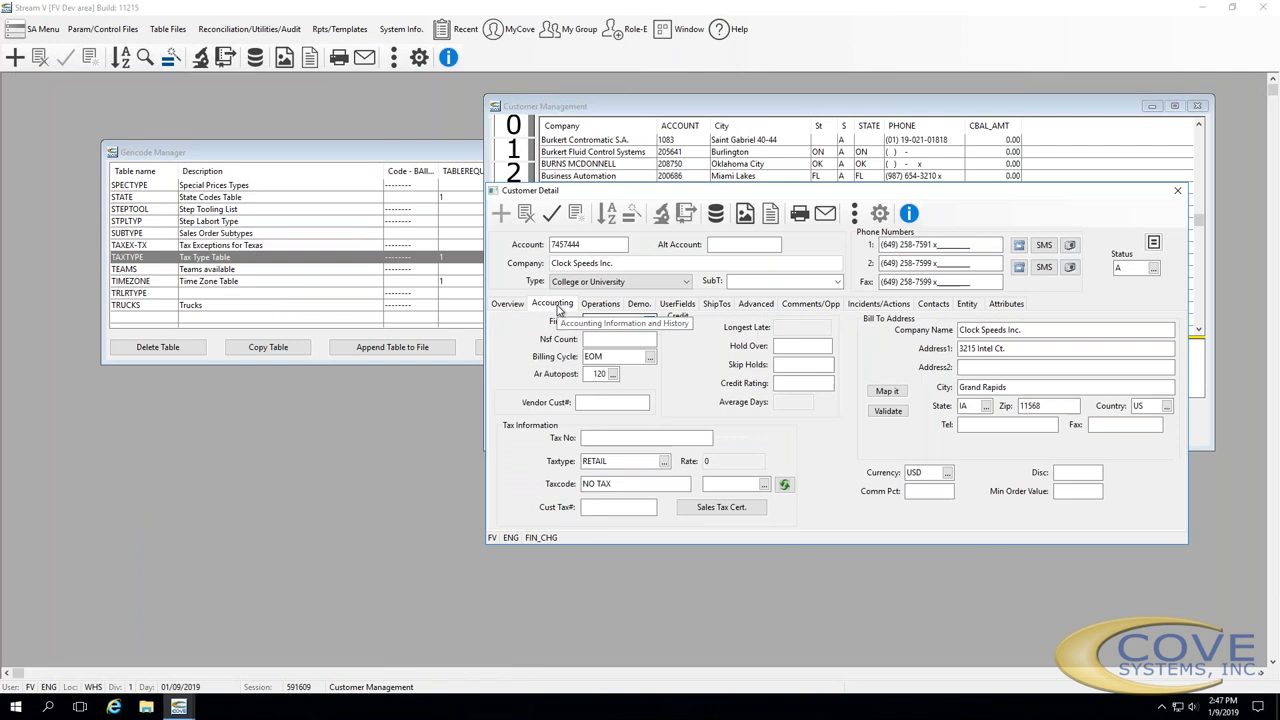
pyautogui.click(664, 461)
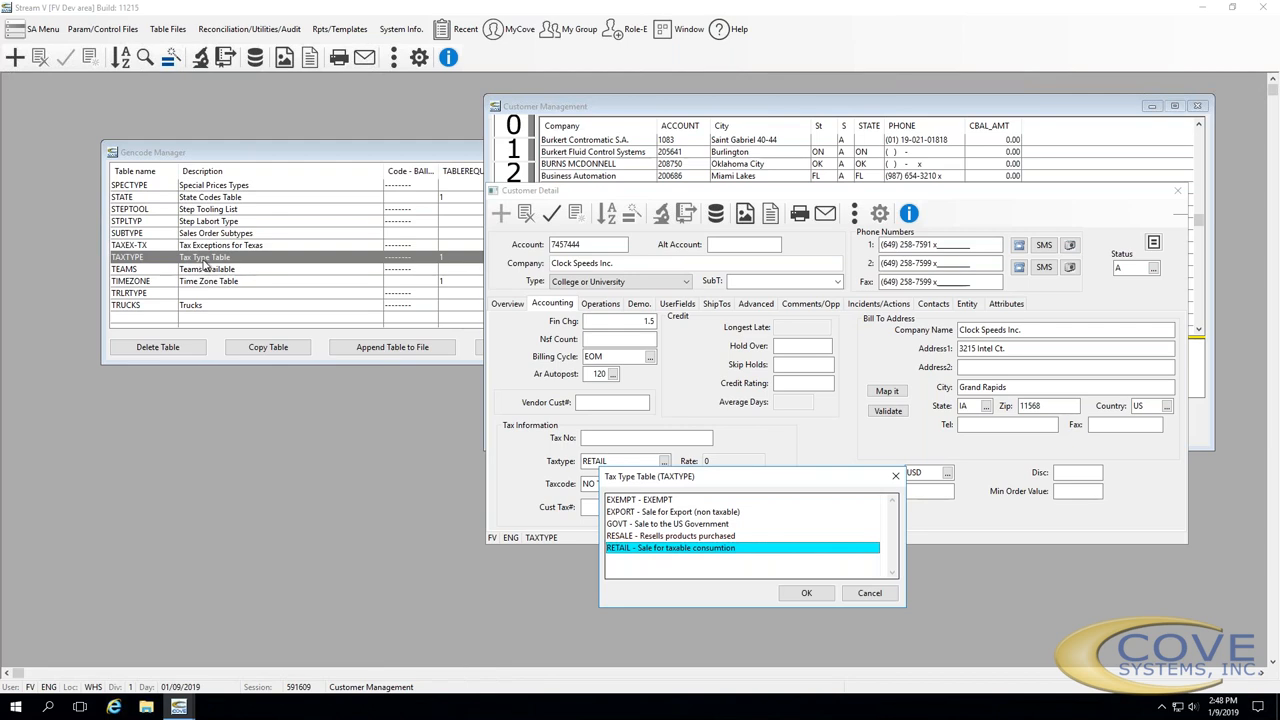
pyautogui.click(895, 476)
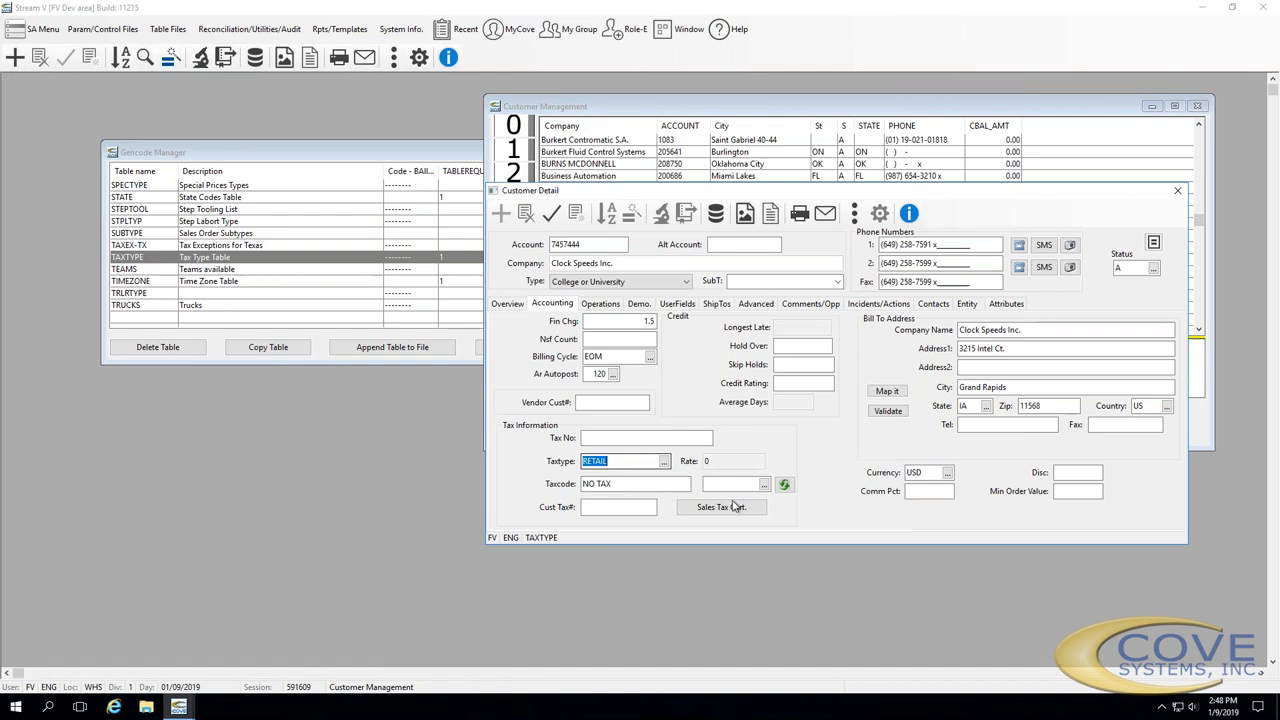
# Look through the TaxCode Table choices for the customer's tax code and close the list without selecting one
pyautogui.click(647, 483)
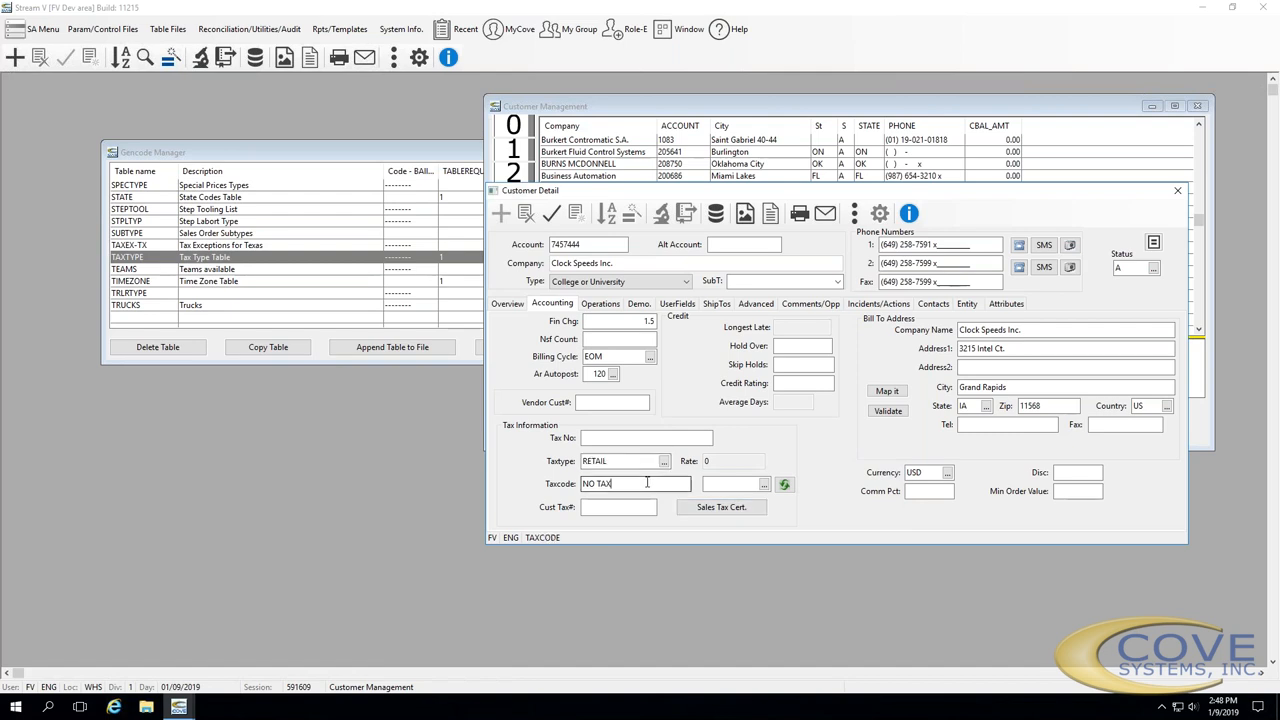
pyautogui.doubleClick(647, 483)
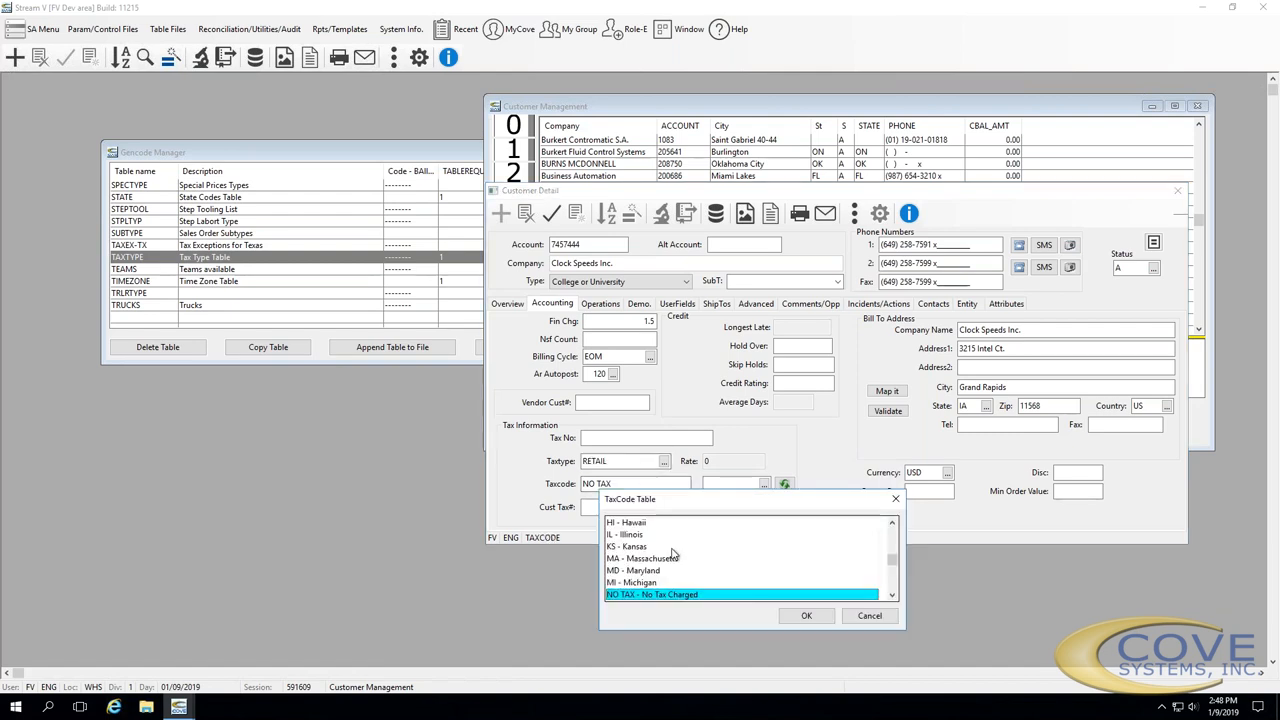
pyautogui.press('Up')
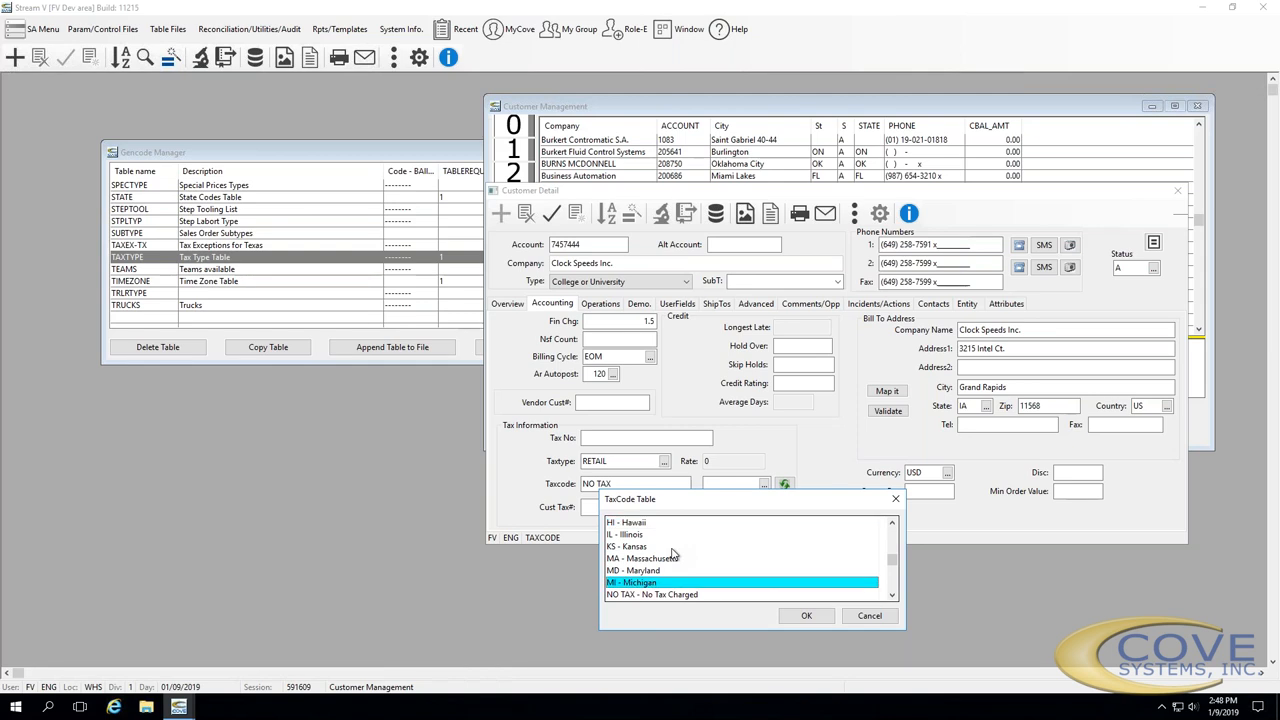
pyautogui.press('Down')
pyautogui.press('Down')
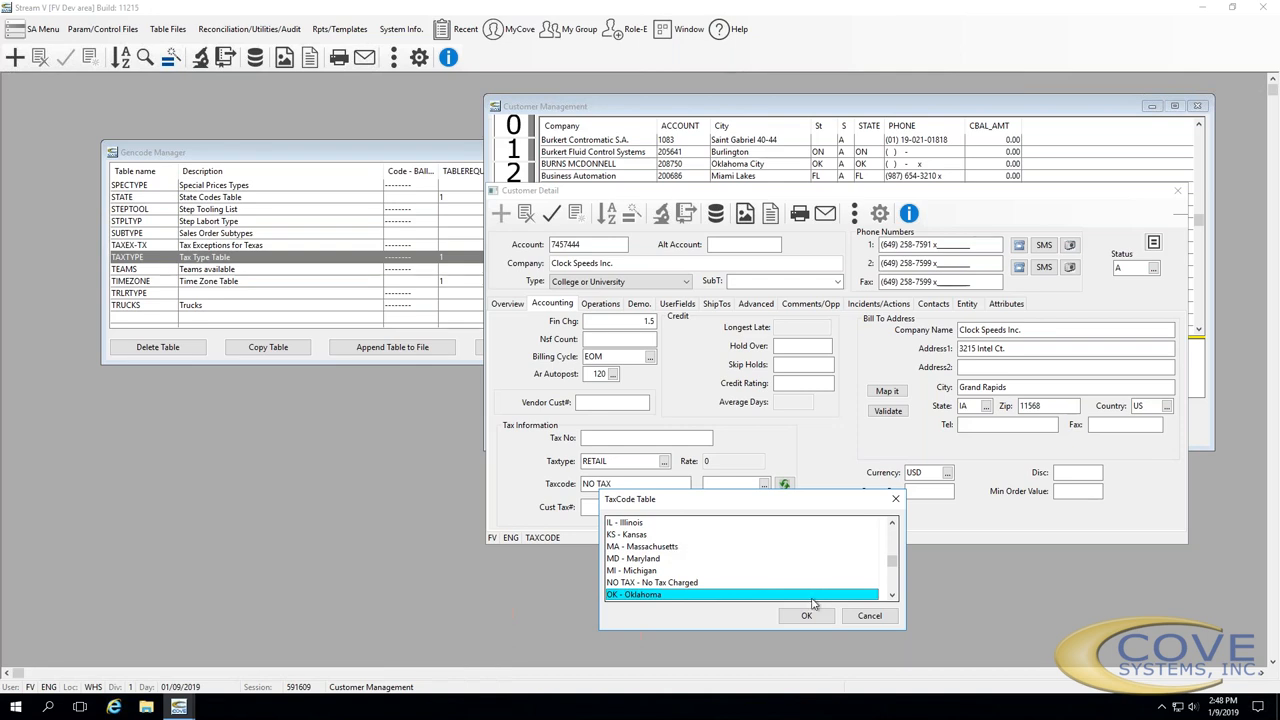
pyautogui.click(895, 498)
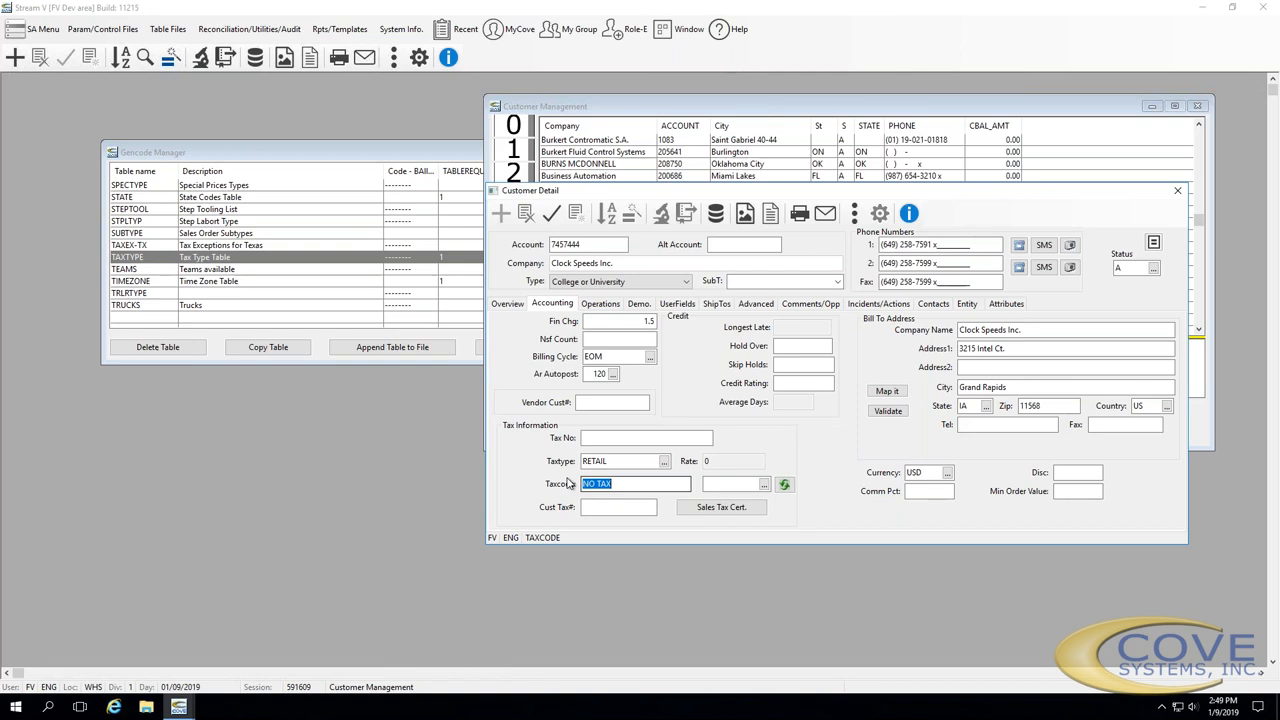
# Close the customer and Gencode Manager windows and open System Control File Maintenance
pyautogui.click(1177, 190)
pyautogui.click(1198, 106)
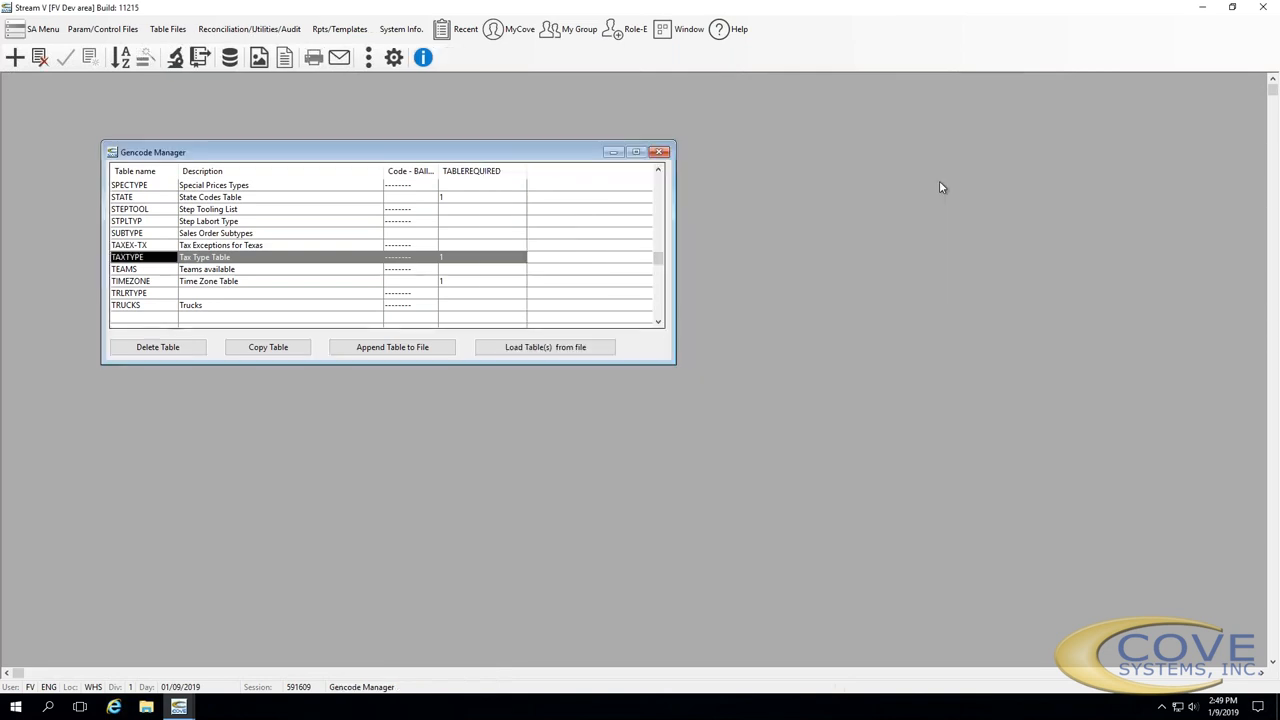
pyautogui.click(660, 152)
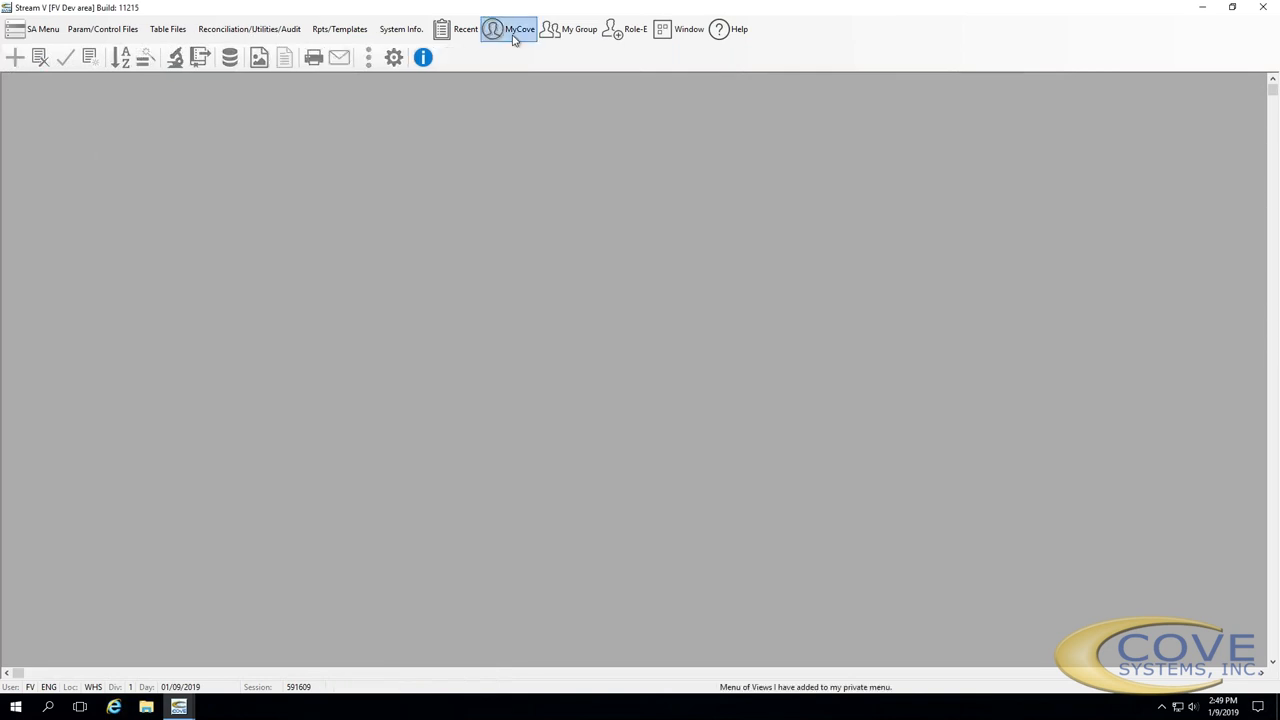
pyautogui.click(512, 30)
pyautogui.click(555, 345)
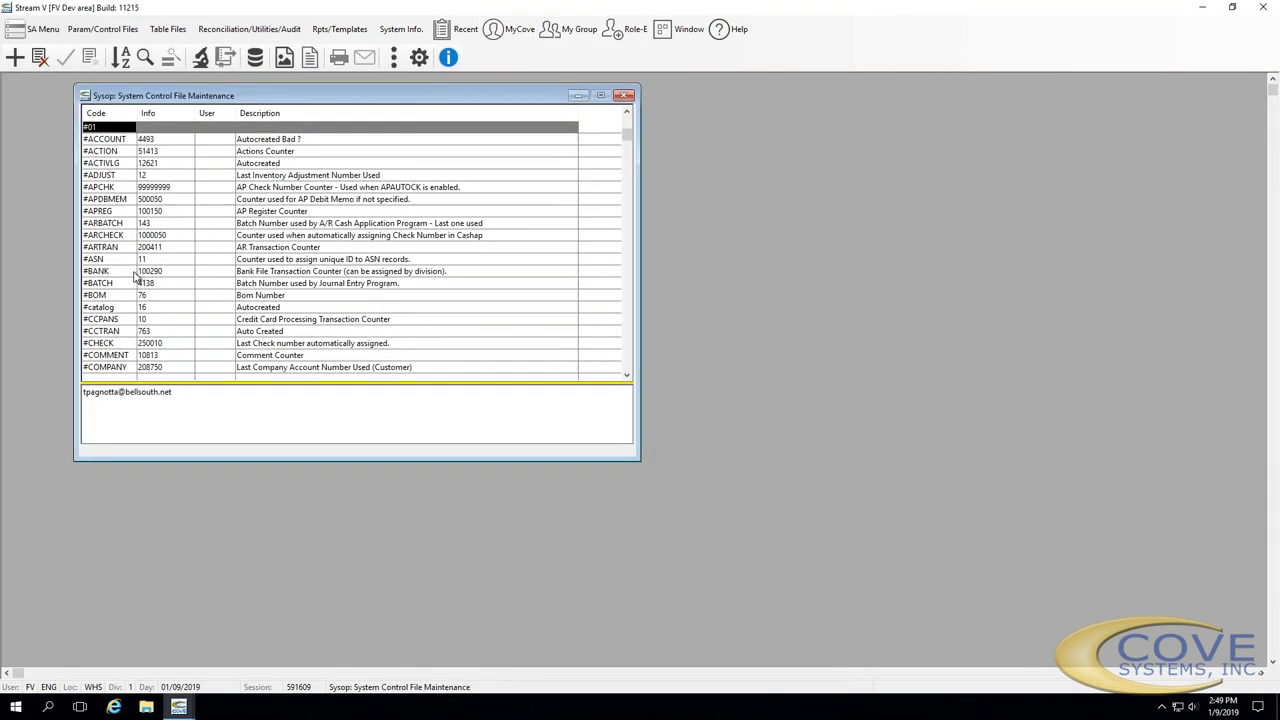
# Look through the system control file from the # counters to the SOHOLD hold assignment codes, selecting SOHOLD-8
pyautogui.click(134, 273)
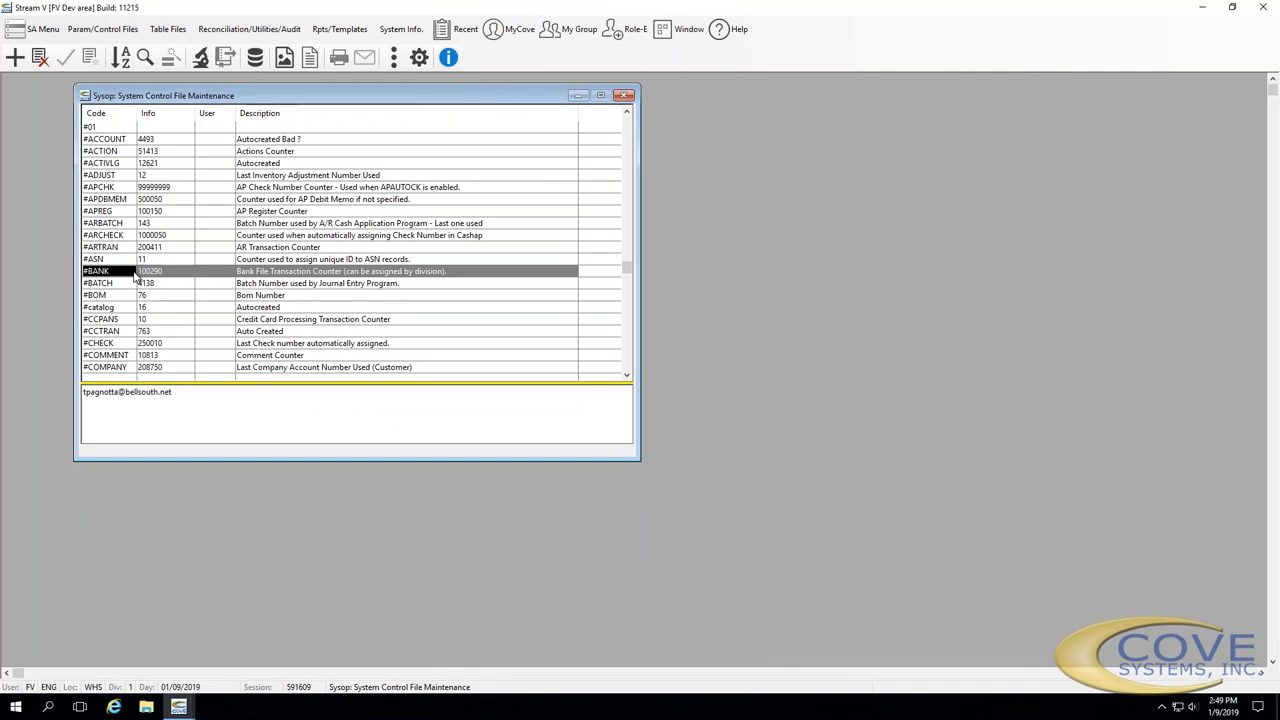
pyautogui.press('Delete')
pyautogui.press('Return')
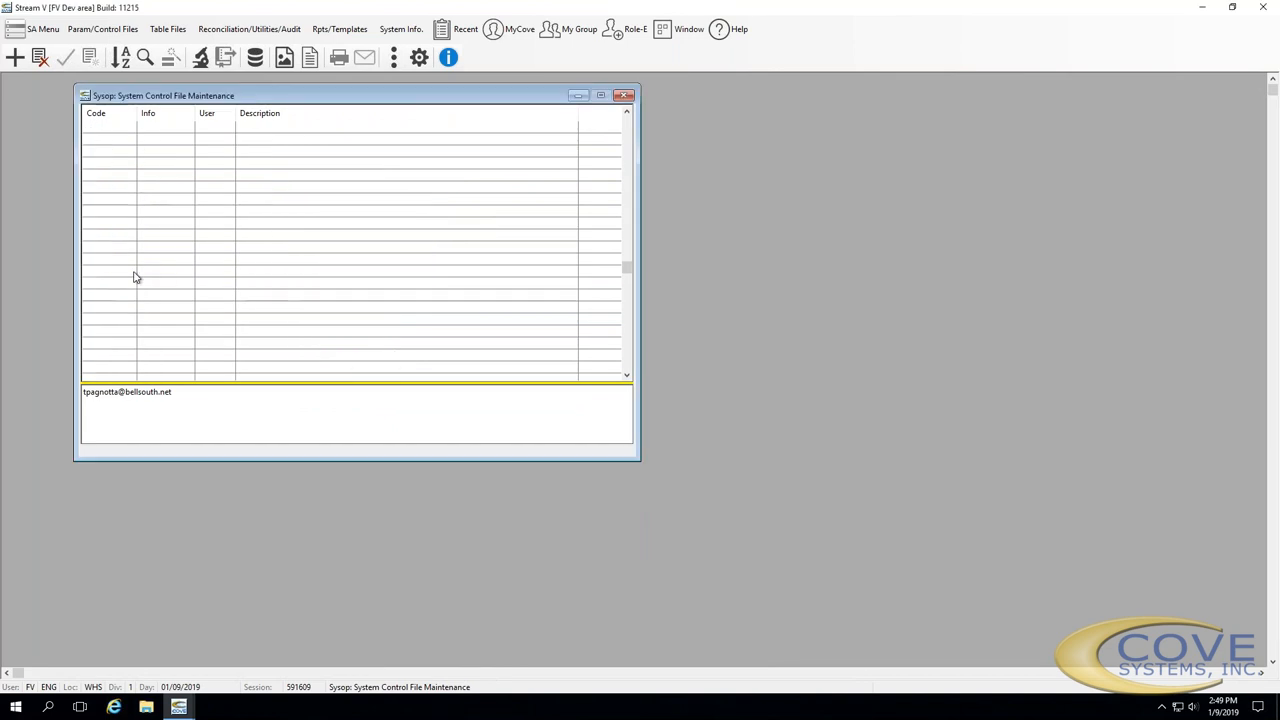
pyautogui.press('Up')
pyautogui.press('Up')
pyautogui.press('Up')
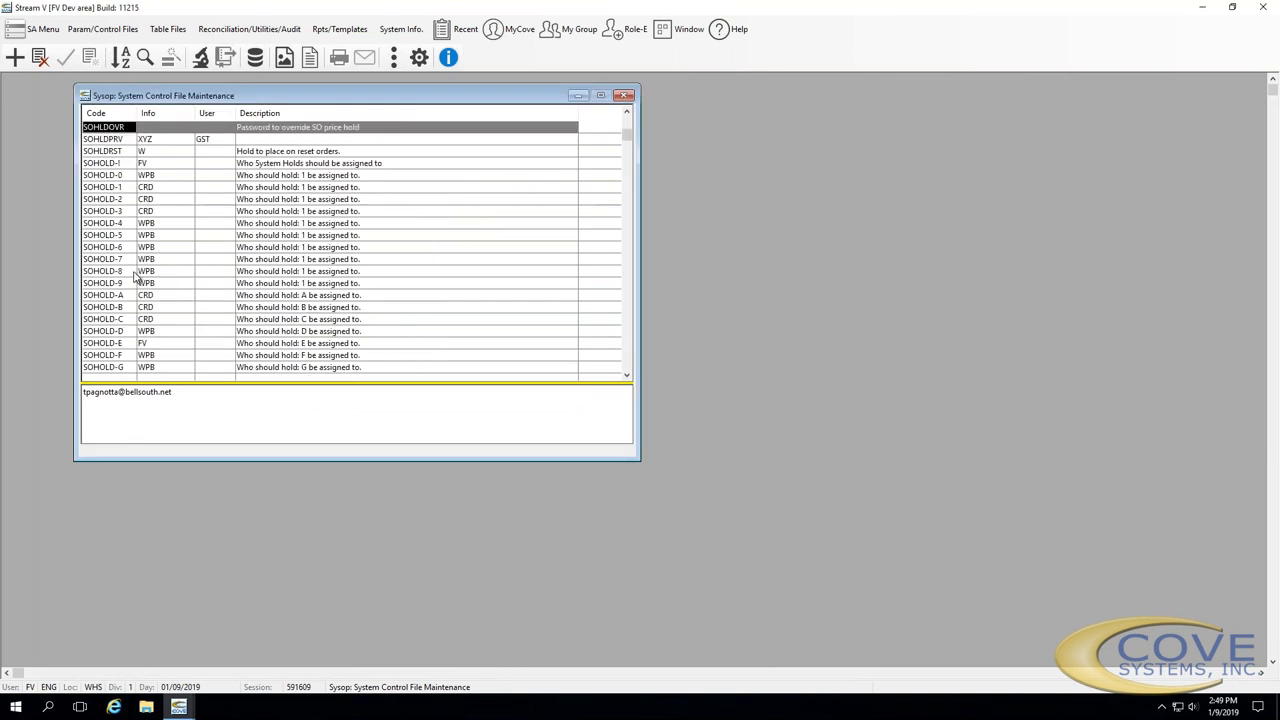
pyautogui.click(135, 274)
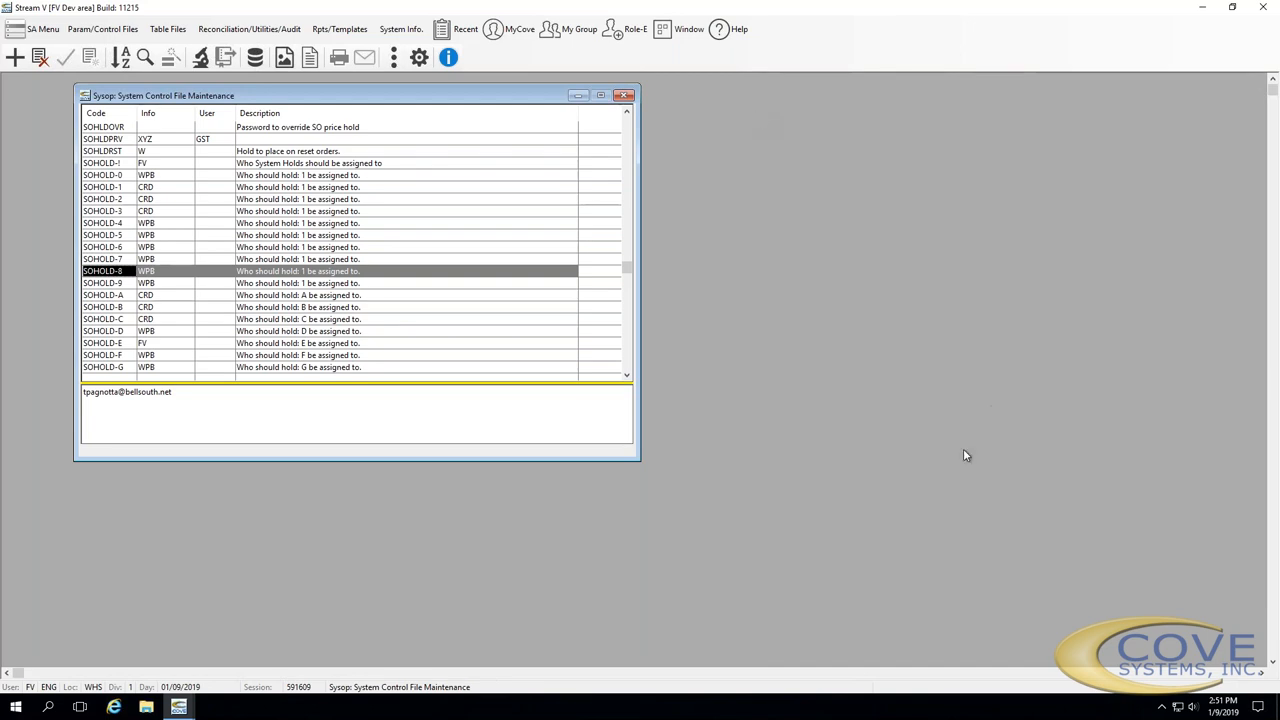
# Close System Control File Maintenance and open the LongCode Manager
pyautogui.click(624, 95)
pyautogui.click(512, 29)
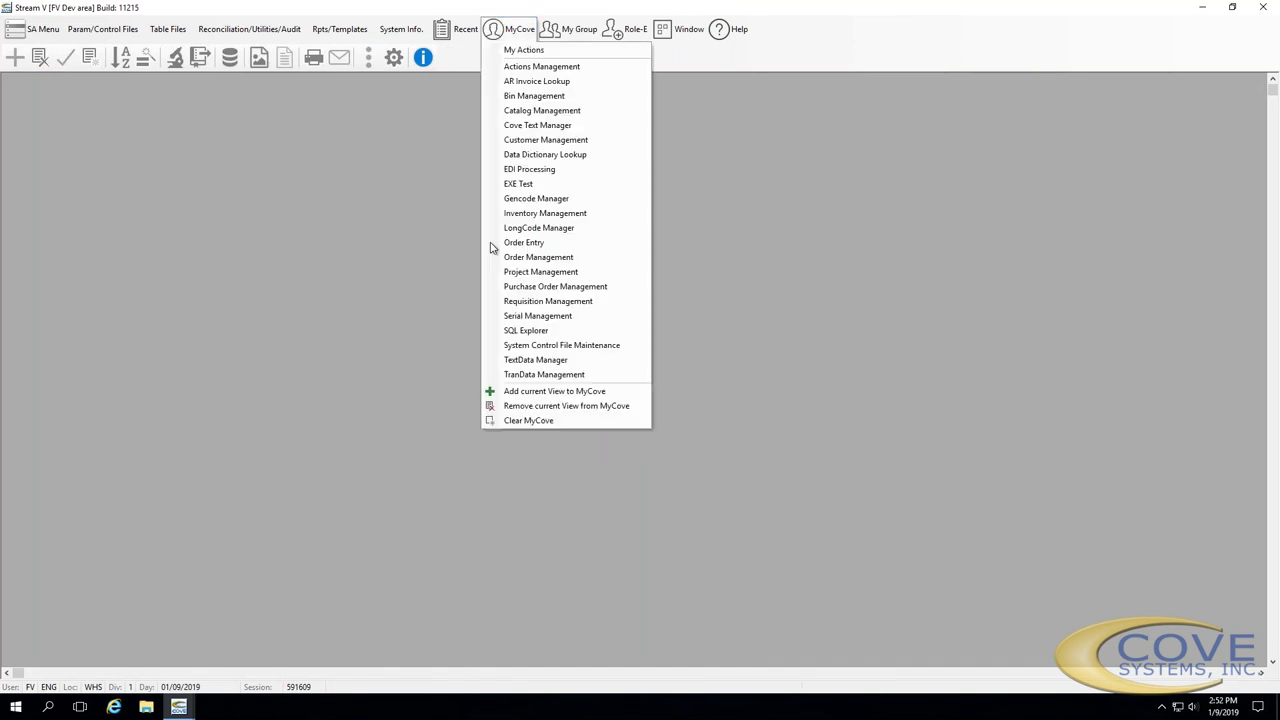
pyautogui.click(530, 228)
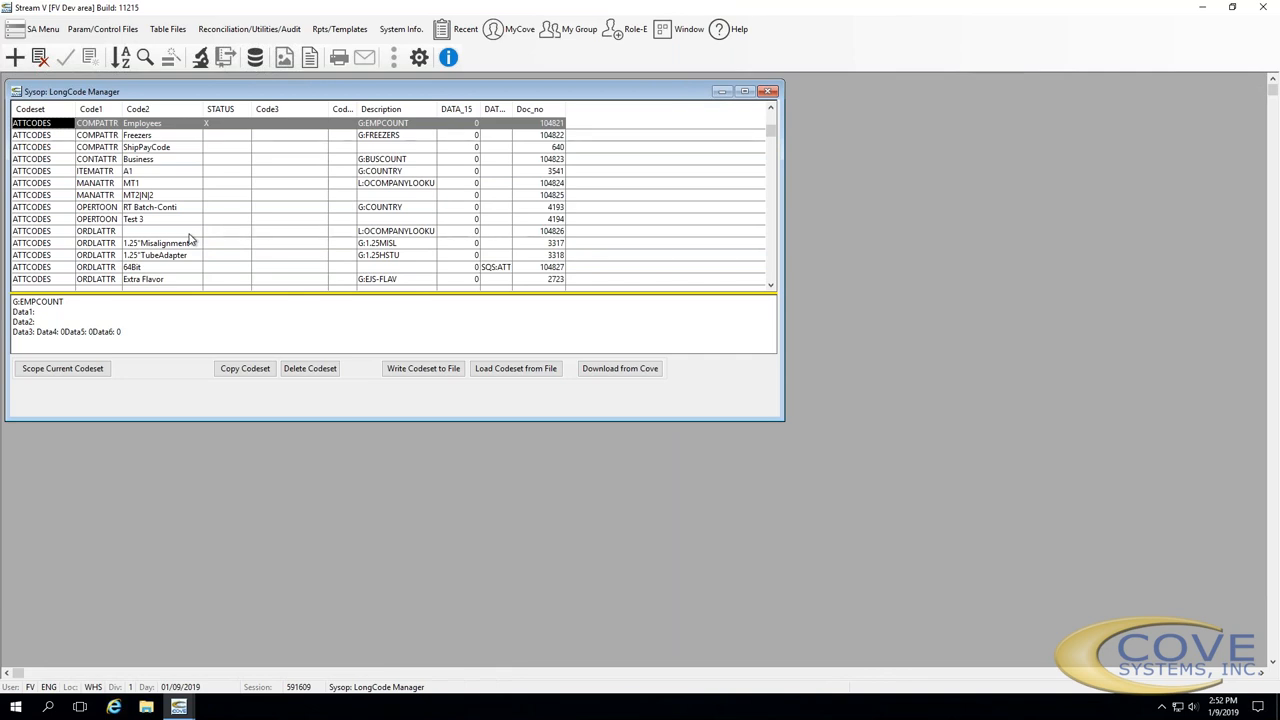
# Browse down the LongCode records from the ATTCODES codeset through BOMSTEPS into the BROWSE codeset
pyautogui.press('Down')
pyautogui.press('Down')
pyautogui.press('Down')
pyautogui.press('Down')
pyautogui.press('Down')
pyautogui.press('Down')
pyautogui.press('Down')
pyautogui.press('Down')
pyautogui.press('Down')
pyautogui.press('Down')
pyautogui.press('Down')
pyautogui.press('Down')
pyautogui.press('Down')
pyautogui.press('Down')
pyautogui.press('Down')
pyautogui.press('Down')
pyautogui.press('Down')
pyautogui.press('Down')
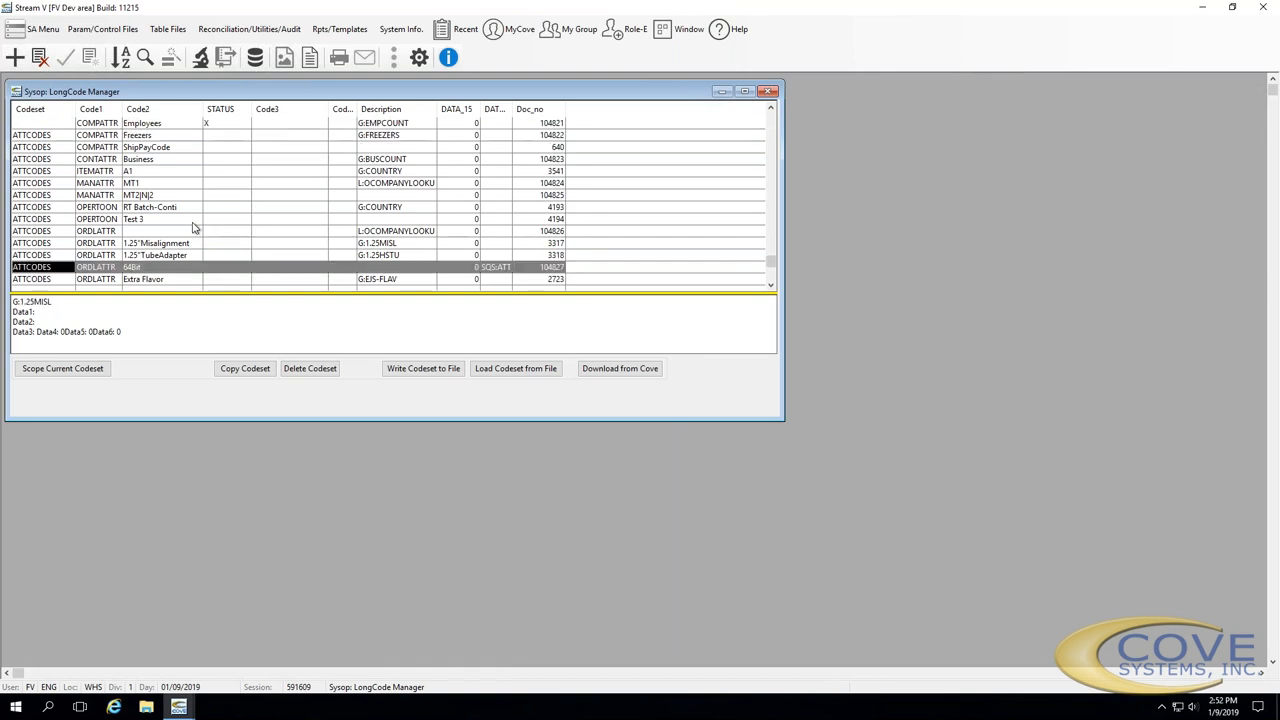
pyautogui.press('Down')
pyautogui.press('Down')
pyautogui.press('Down')
pyautogui.press('Down')
pyautogui.press('Down')
pyautogui.press('Down')
pyautogui.press('Down')
pyautogui.press('Down')
pyautogui.press('Down')
pyautogui.press('Down')
pyautogui.press('Down')
pyautogui.press('Down')
pyautogui.press('Down')
pyautogui.press('Down')
pyautogui.press('Down')
pyautogui.press('Down')
pyautogui.press('Down')
pyautogui.press('Down')
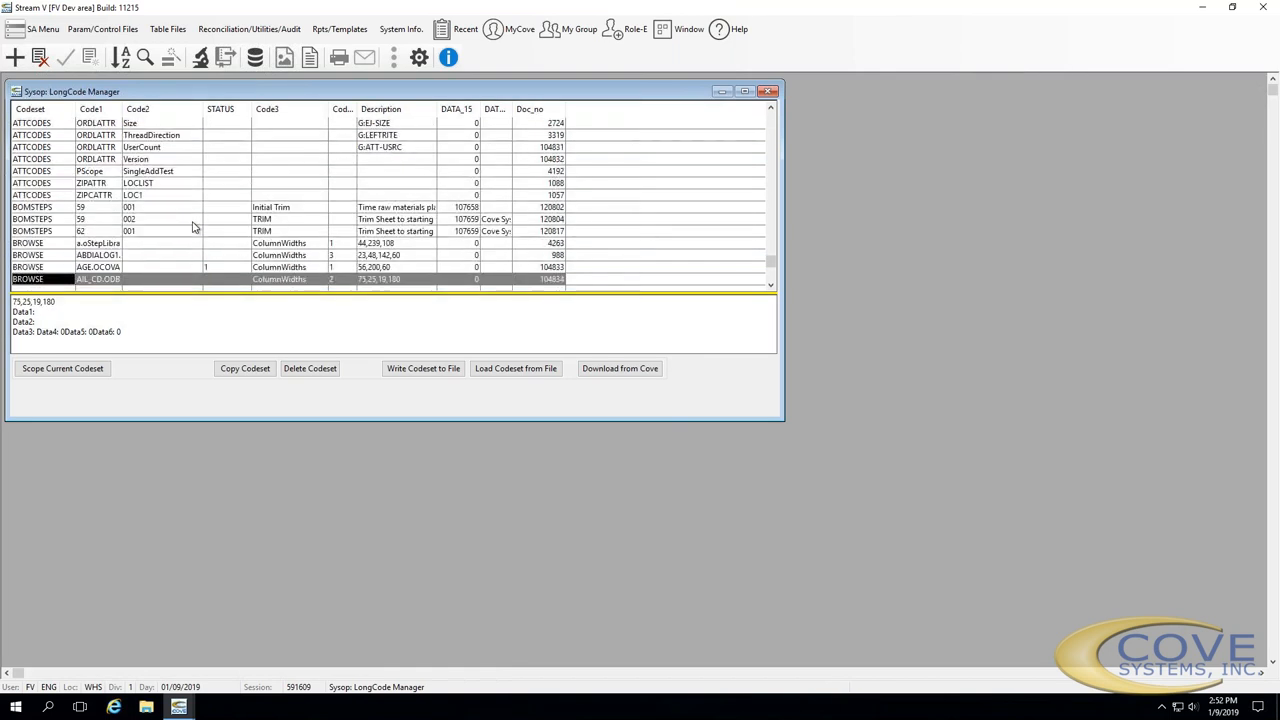
# Browse the LongCode records down through the BROWSE codeset to the CATIMAEL exclusion lists
pyautogui.press('Down')
pyautogui.press('Down')
pyautogui.press('Down')
pyautogui.press('Down')
pyautogui.press('Down')
pyautogui.press('Down')
pyautogui.press('Down')
pyautogui.press('Down')
pyautogui.press('Down')
pyautogui.press('Down')
pyautogui.press('Down')
pyautogui.press('Down')
pyautogui.press('Down')
pyautogui.press('Down')
pyautogui.press('Down')
pyautogui.press('Down')
pyautogui.press('Down')
pyautogui.press('Down')
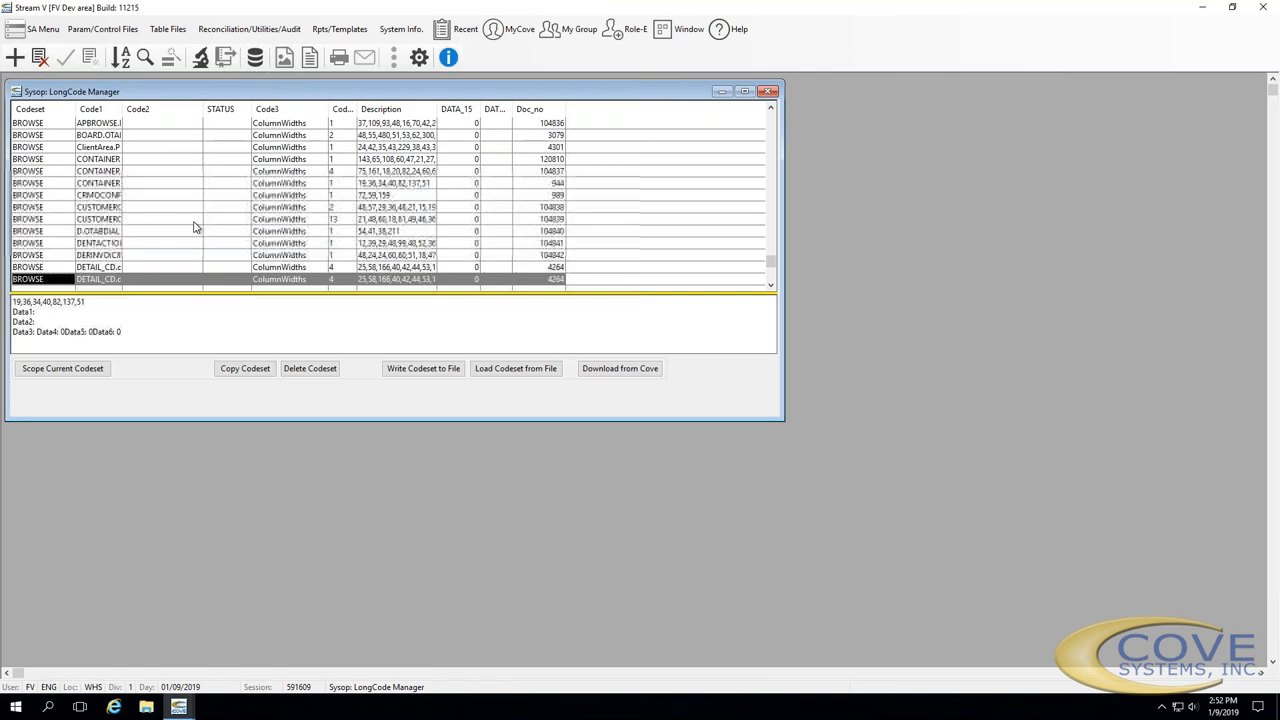
pyautogui.press('Down')
pyautogui.press('Down')
pyautogui.press('Down')
pyautogui.press('Down')
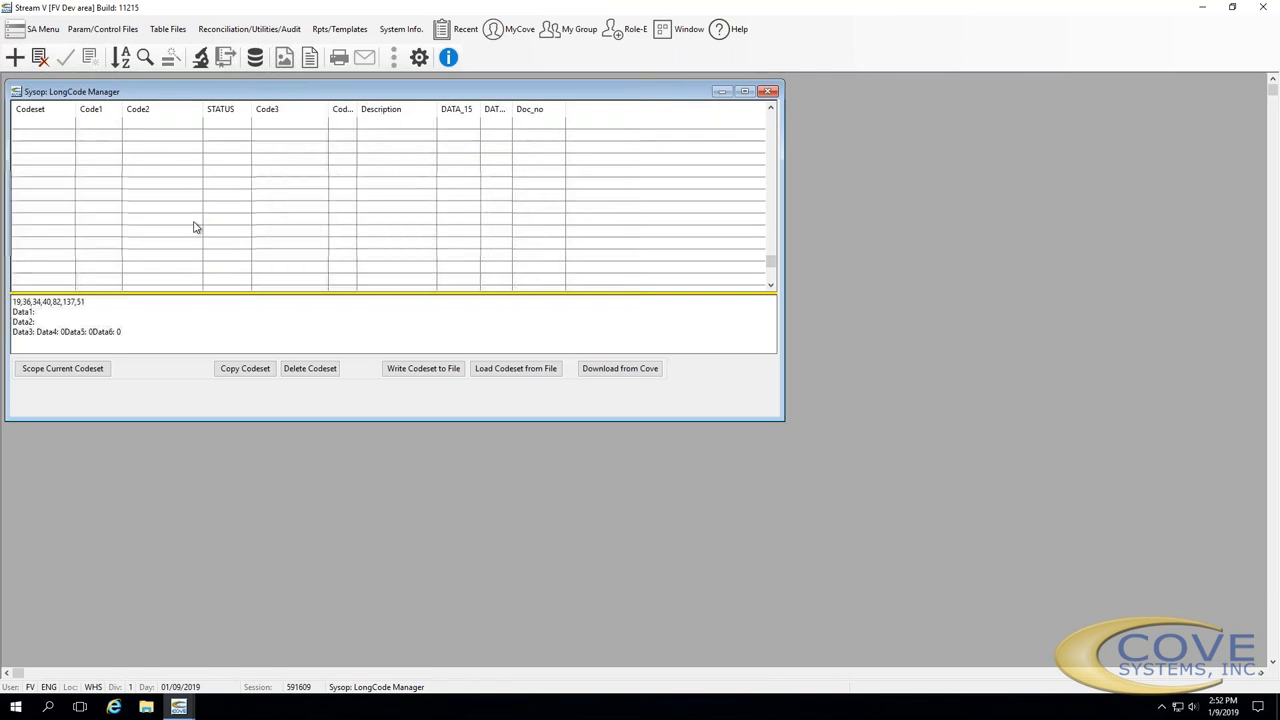
pyautogui.press('Down')
pyautogui.press('Down')
pyautogui.press('Down')
pyautogui.press('Down')
pyautogui.press('Down')
pyautogui.press('Down')
pyautogui.press('Down')
pyautogui.press('Down')
pyautogui.press('Down')
pyautogui.press('Down')
pyautogui.press('Down')
pyautogui.press('Down')
pyautogui.press('Down')
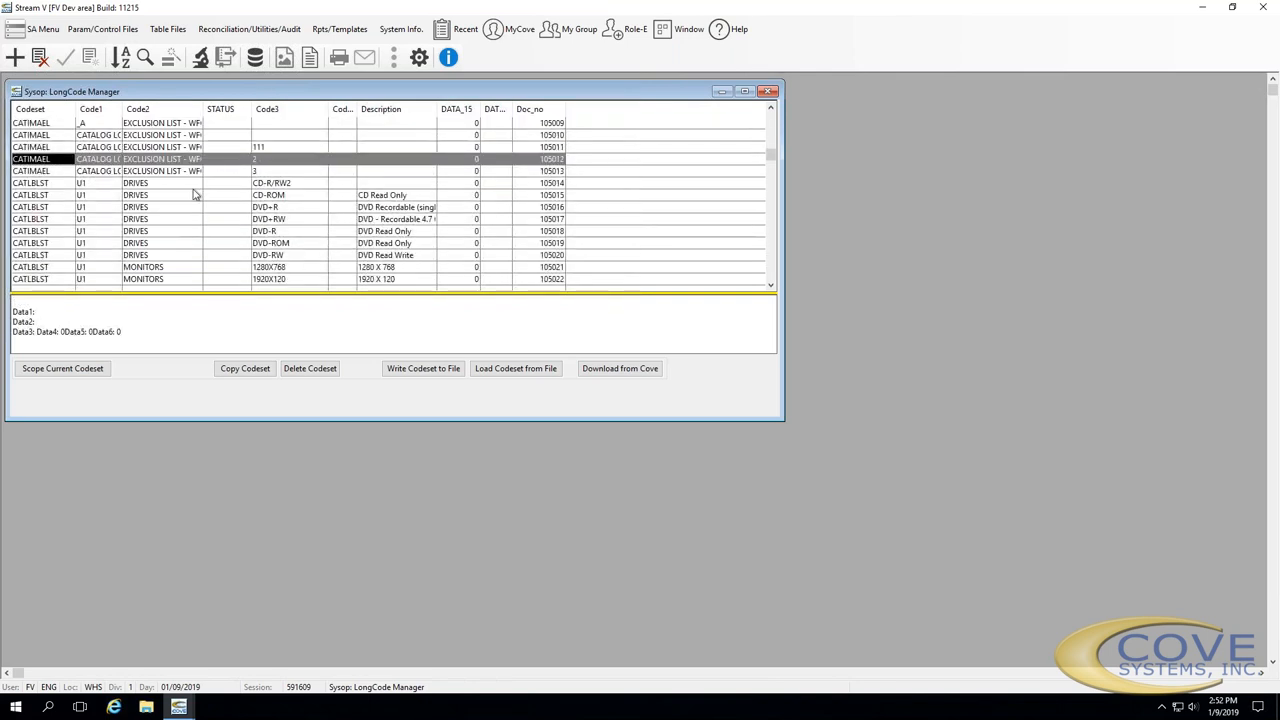
# Examine the CATLBLST codeset's U1 and U2 entries for DRIVES and MONITORS, ending on the DVD-RW record
pyautogui.press('Down')
pyautogui.press('Down')
pyautogui.press('Down')
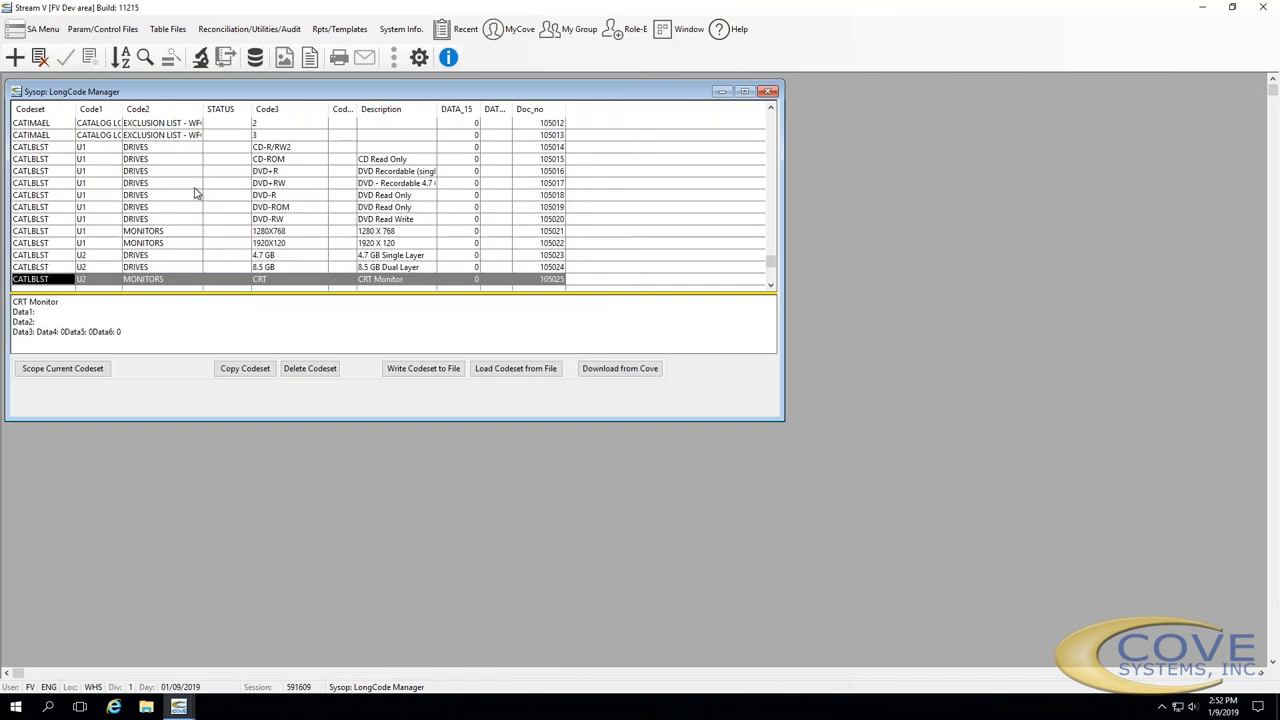
pyautogui.press('Up')
pyautogui.press('Up')
pyautogui.press('Up')
pyautogui.press('Up')
pyautogui.press('Up')
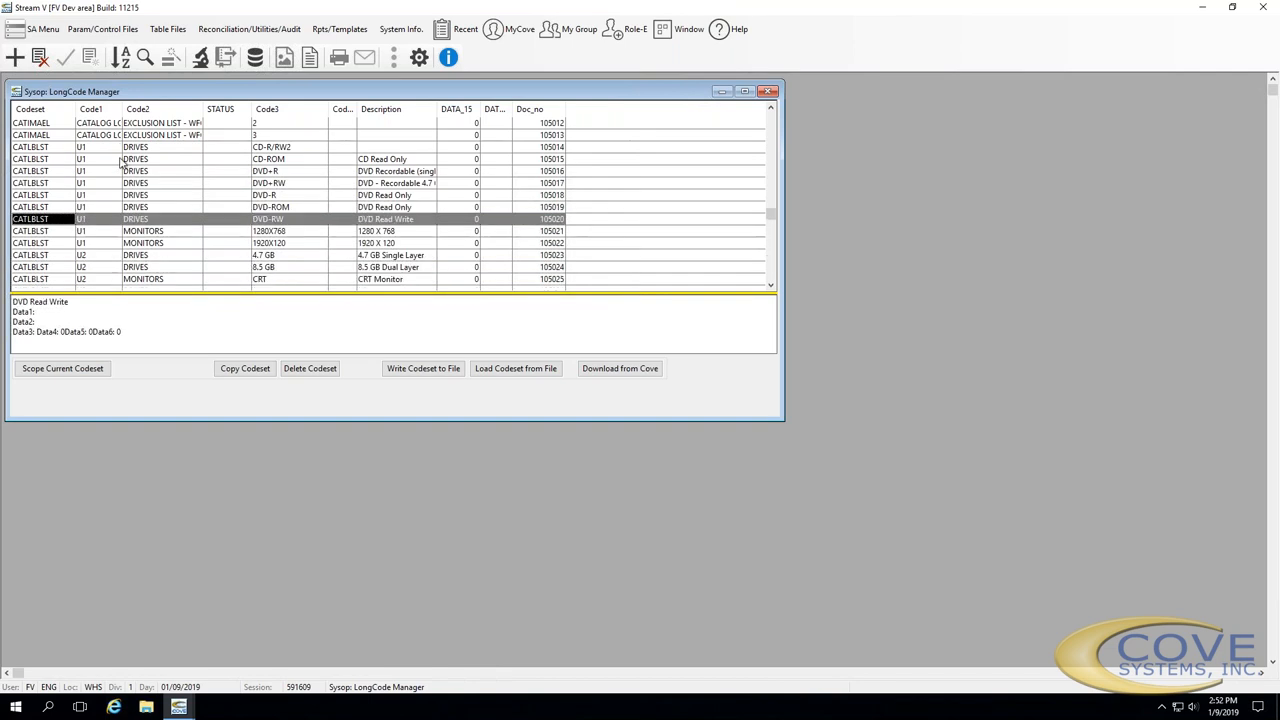
# Open Catalog Management and place its window beside the LongCode Manager
pyautogui.click(513, 29)
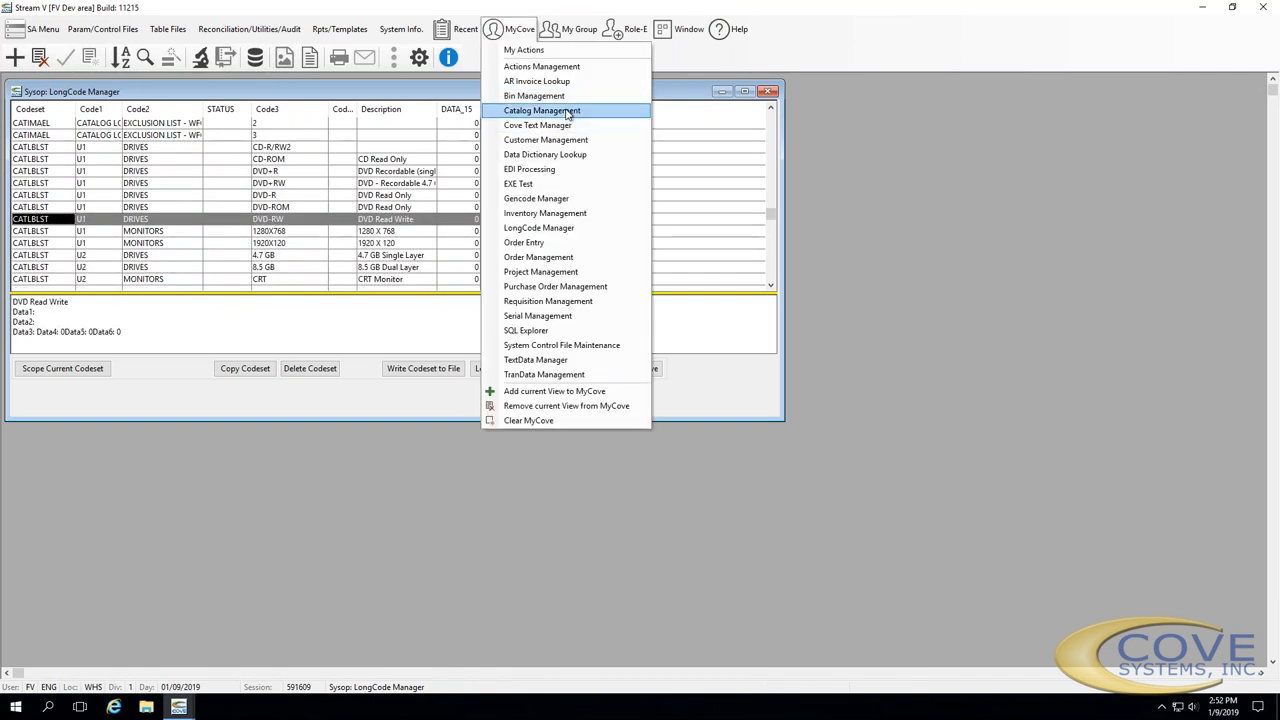
pyautogui.click(513, 29)
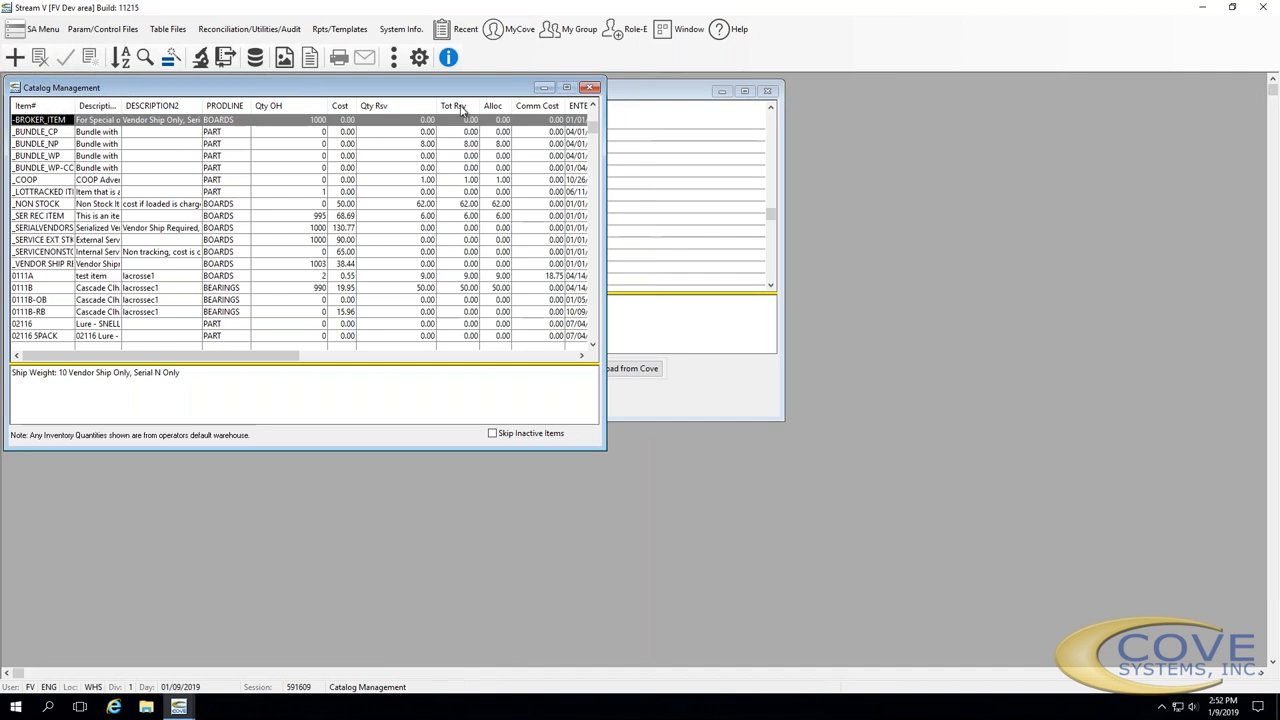
pyautogui.moveTo(290, 87); pyautogui.dragTo(1128, 93)
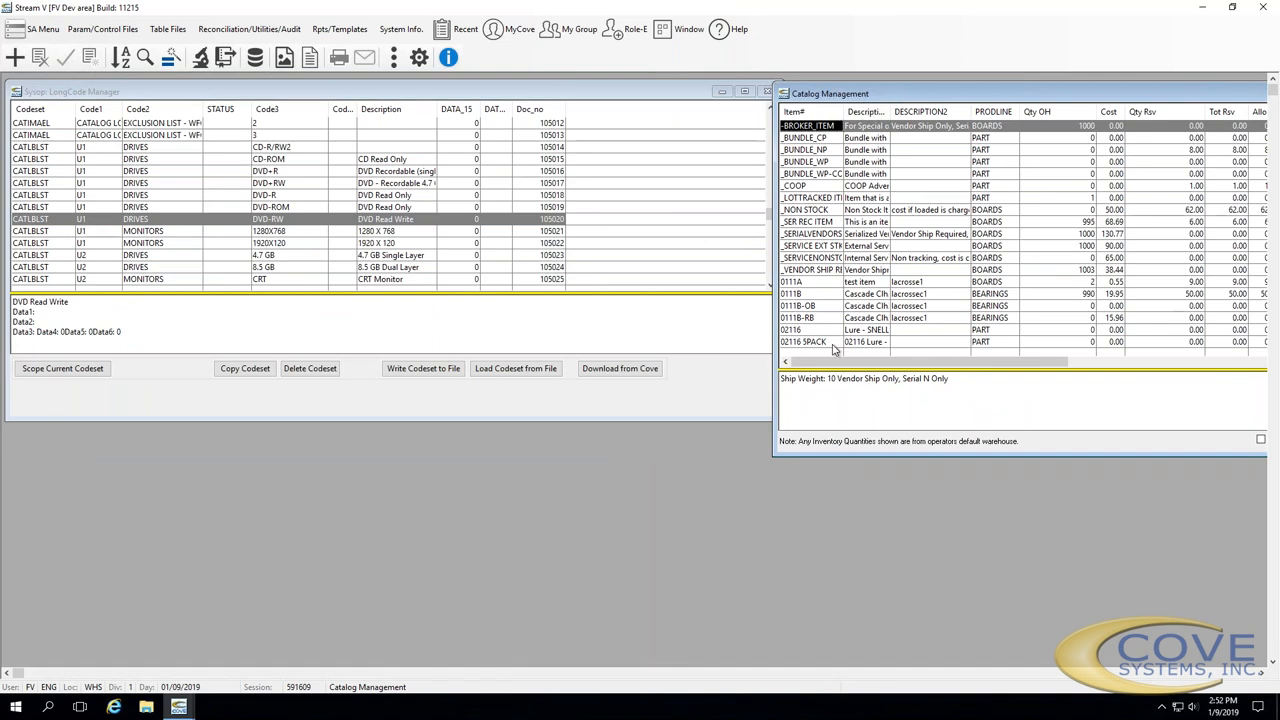
# Search the catalog item numbers for "driv" and select item DVD2152
pyautogui.click(829, 308)
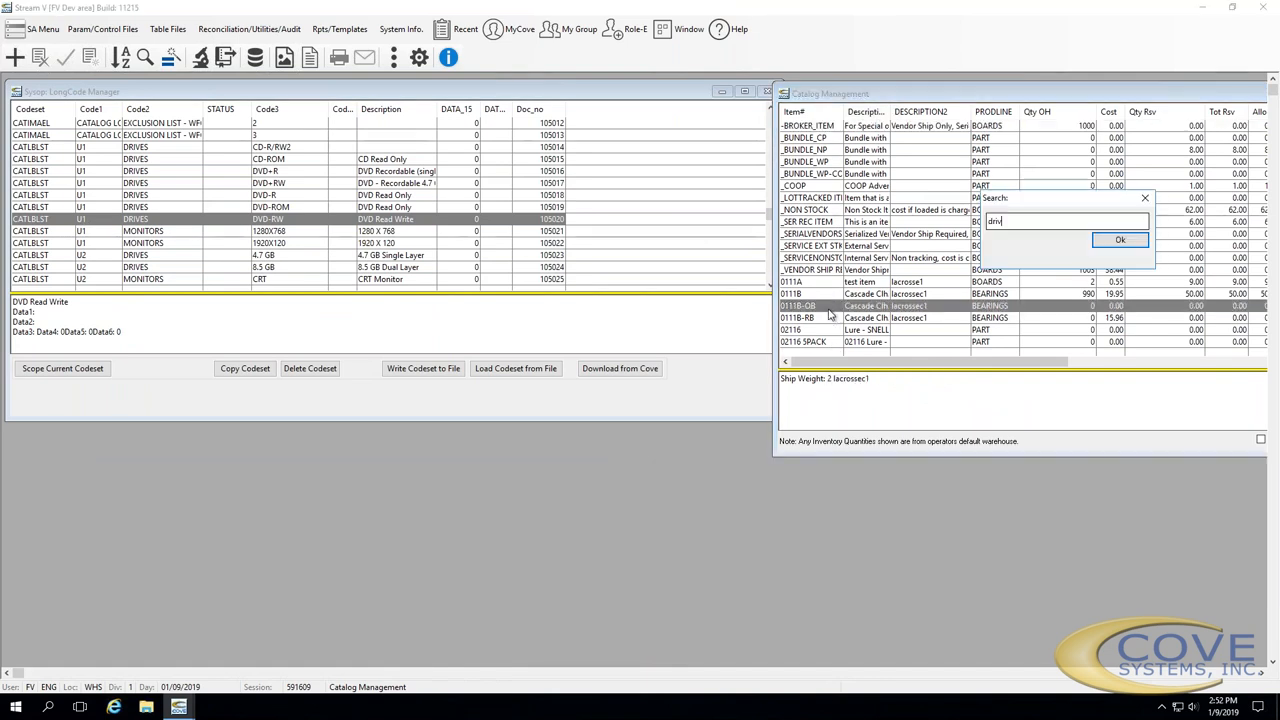
pyautogui.press('Return')
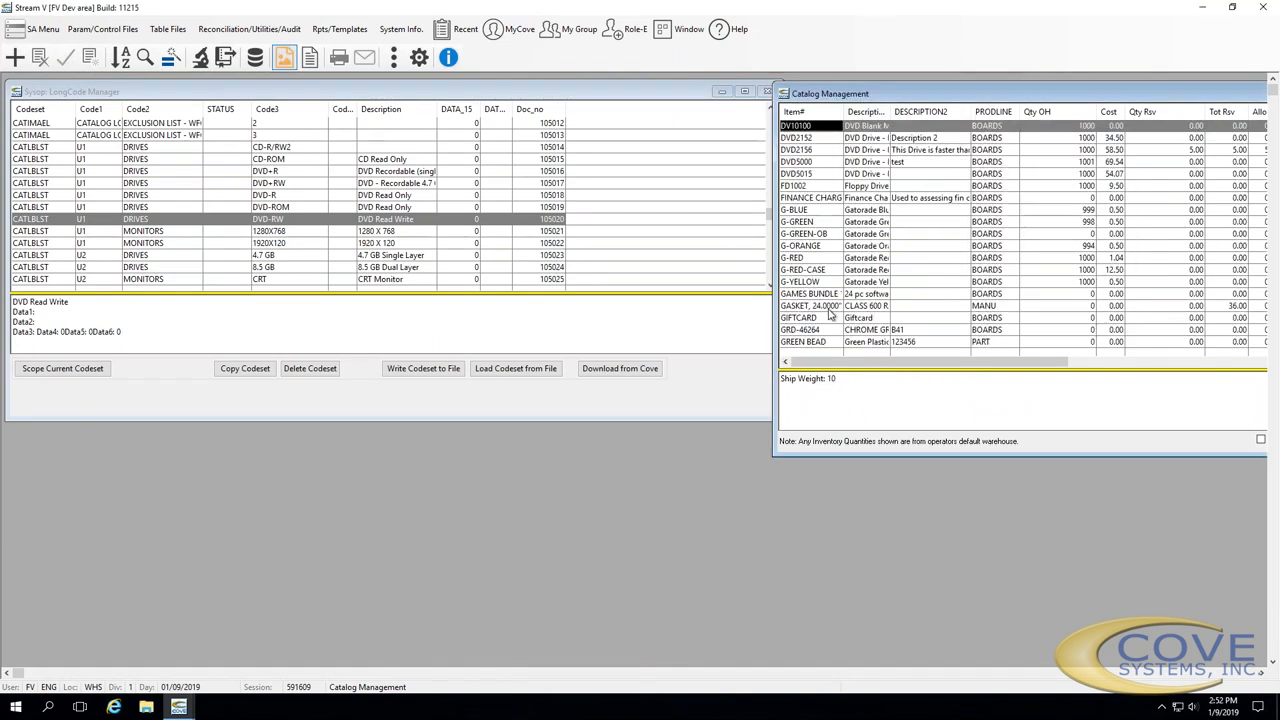
pyautogui.press('Down')
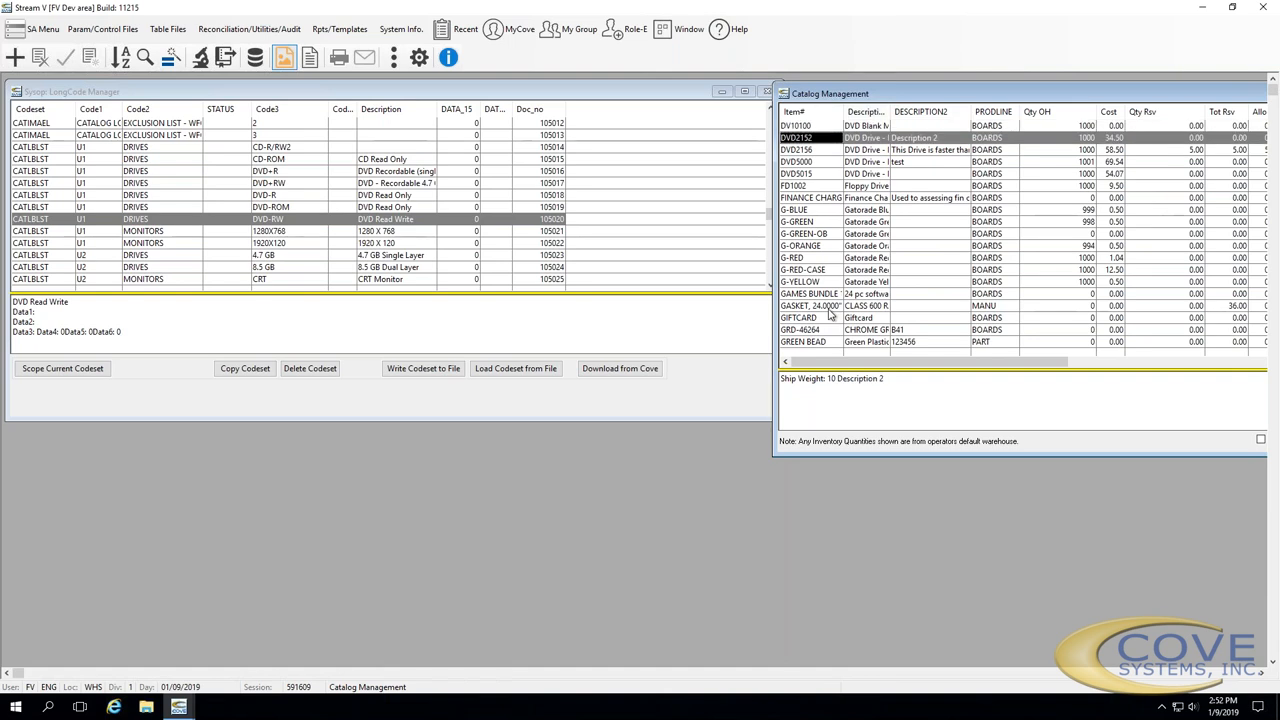
pyautogui.press('Return')
pyautogui.press('Escape')
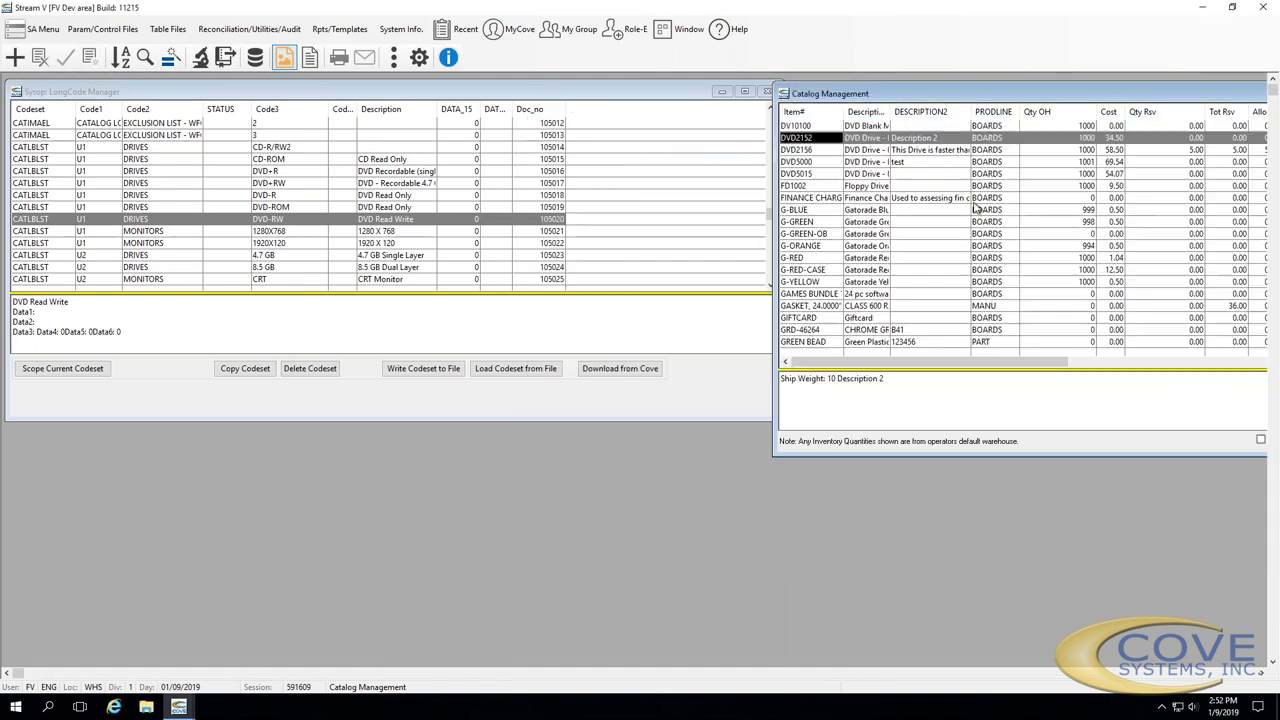
# Sort the catalog by Prodline/Group, search it for drives and look on to the MANU and PART items
pyautogui.hotkey('ctrl', 'Home')
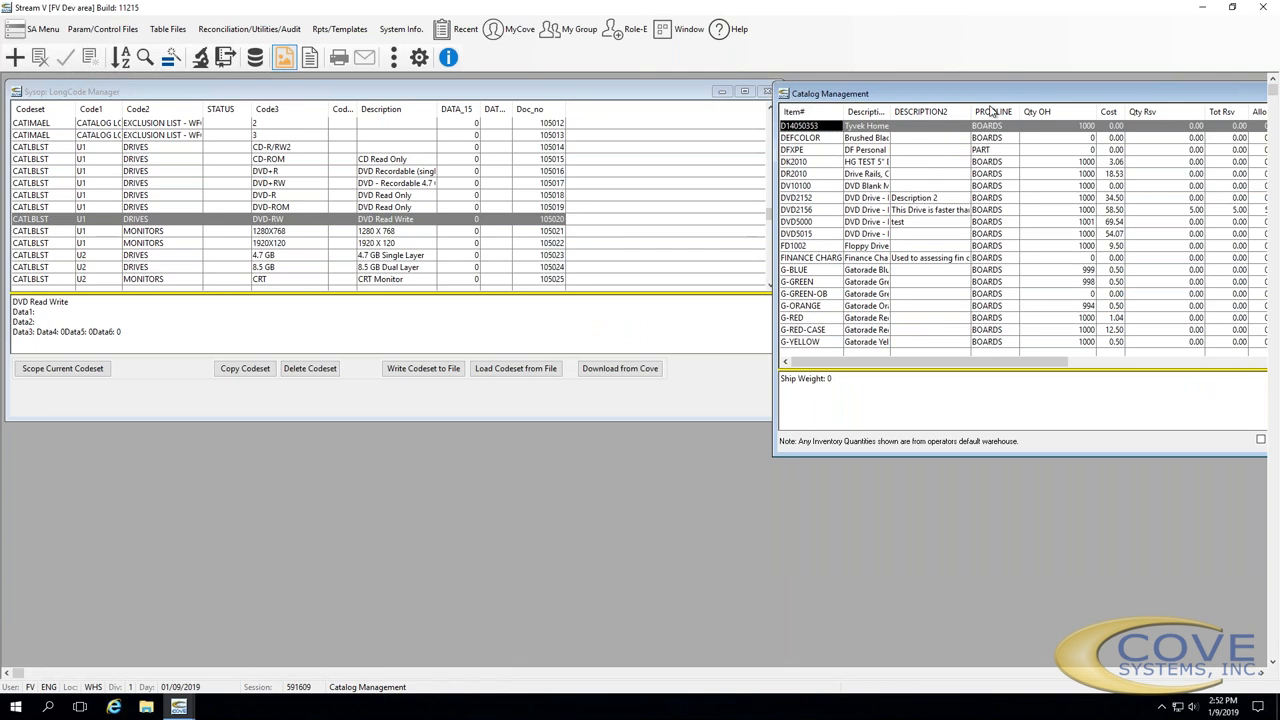
pyautogui.rightClick(1000, 112)
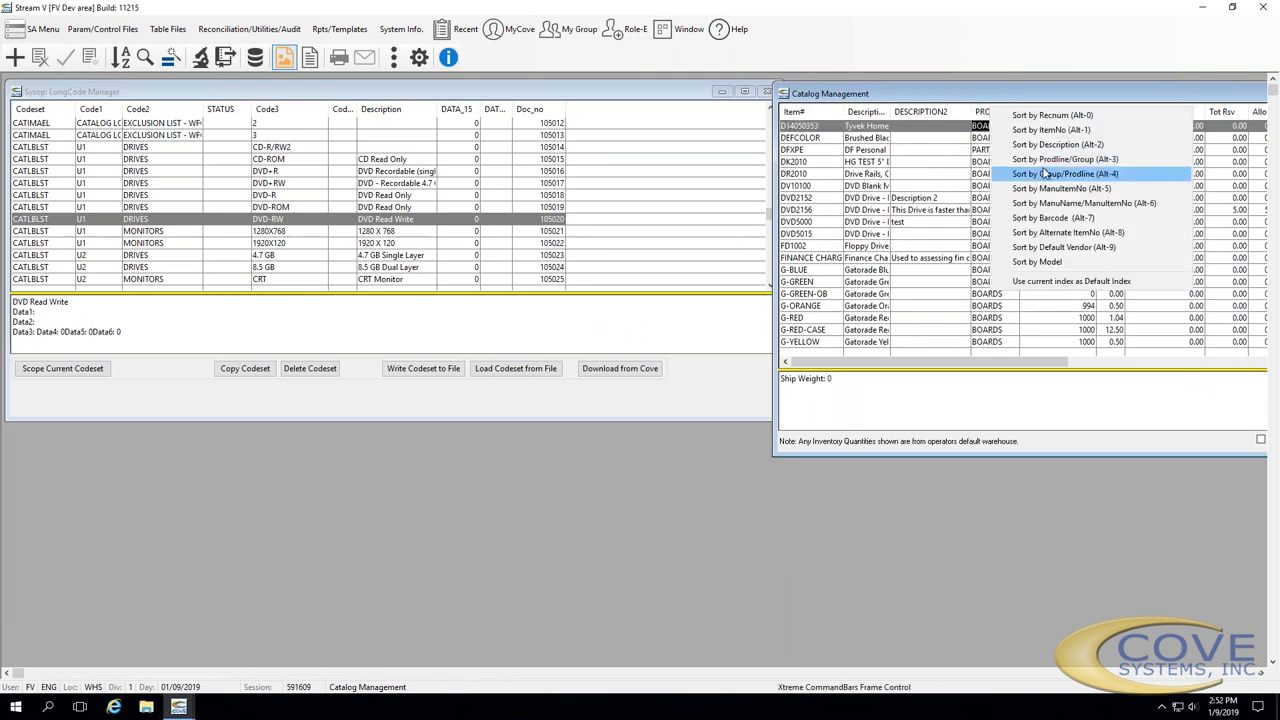
pyautogui.click(1045, 174)
pyautogui.write('drv')
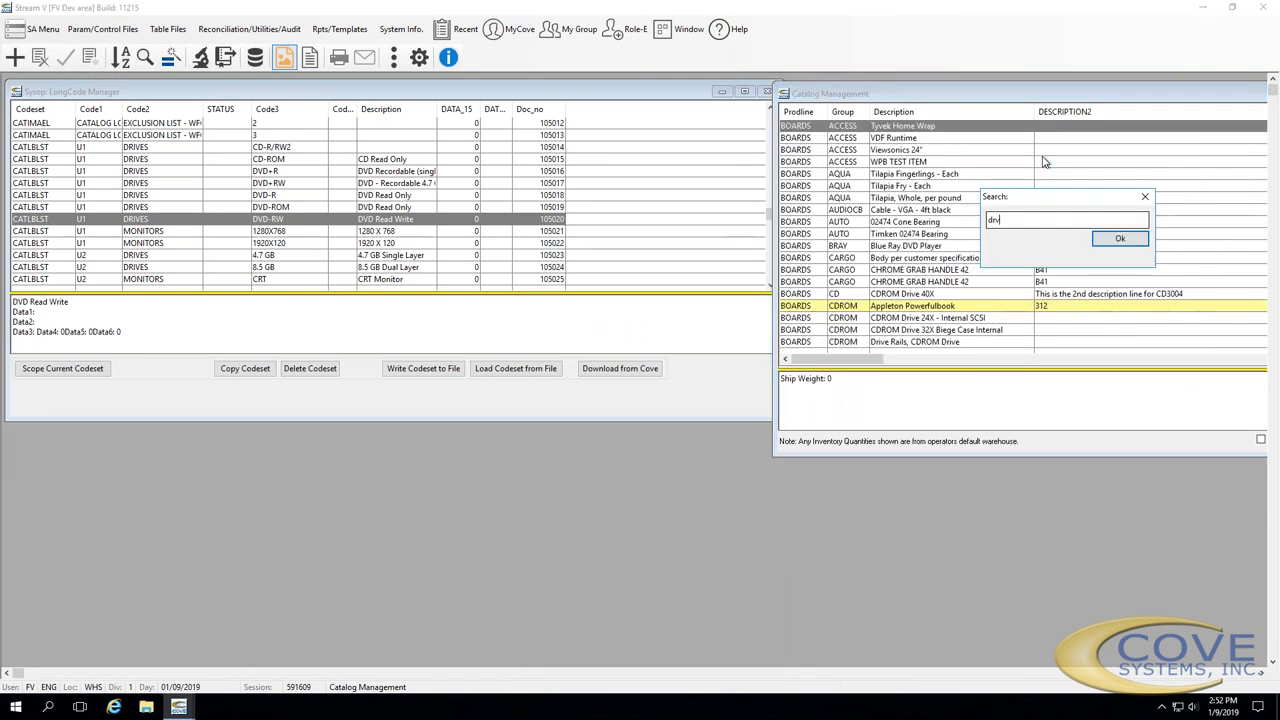
pyautogui.press('Return')
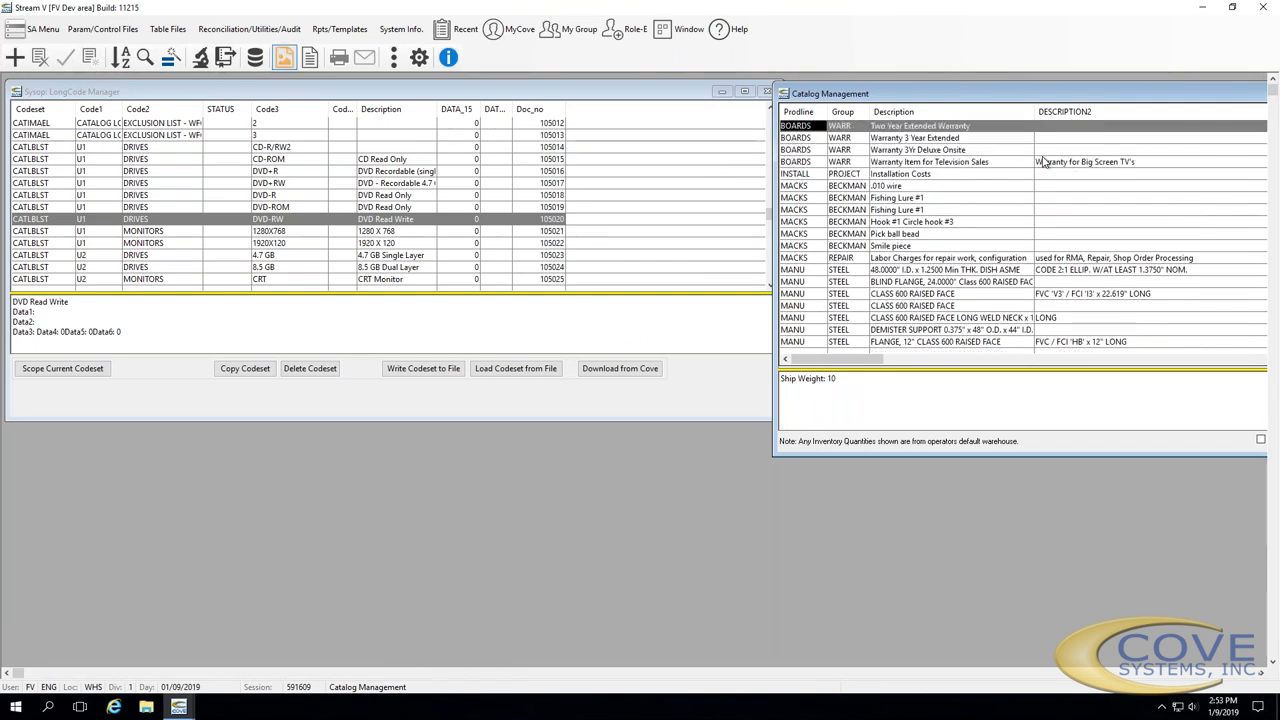
pyautogui.click(1026, 235)
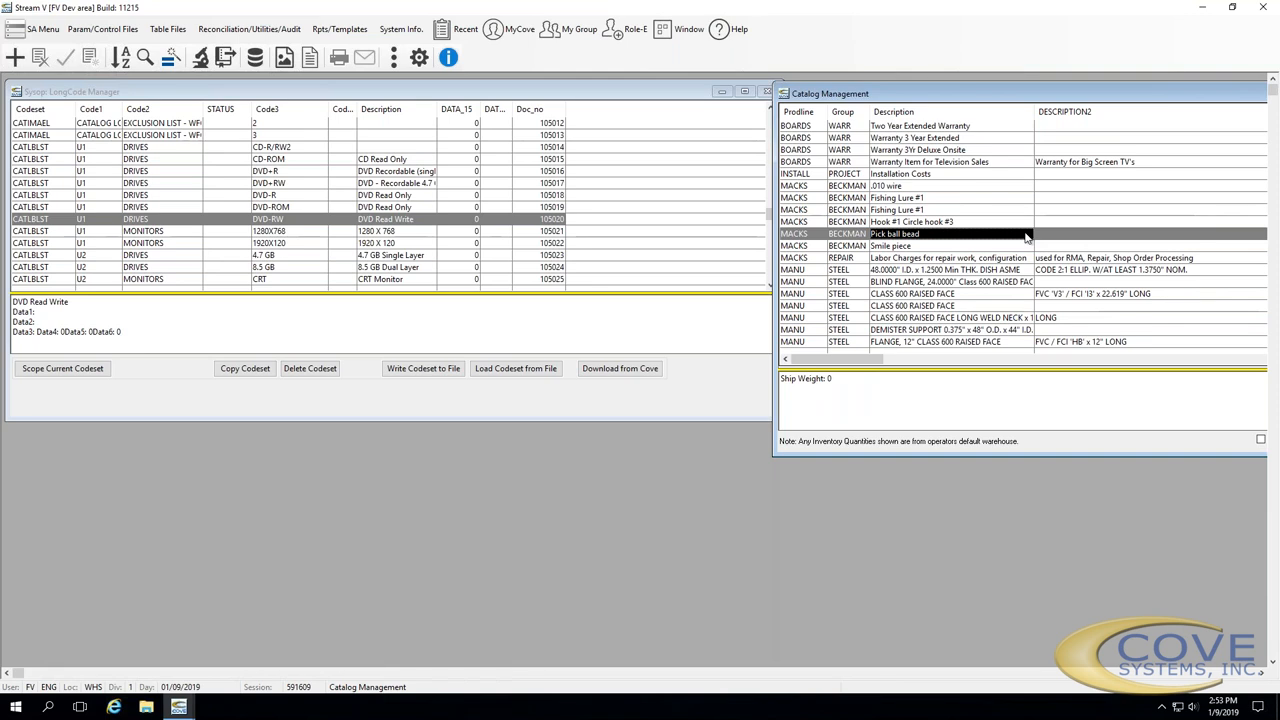
pyautogui.doubleClick(1026, 235)
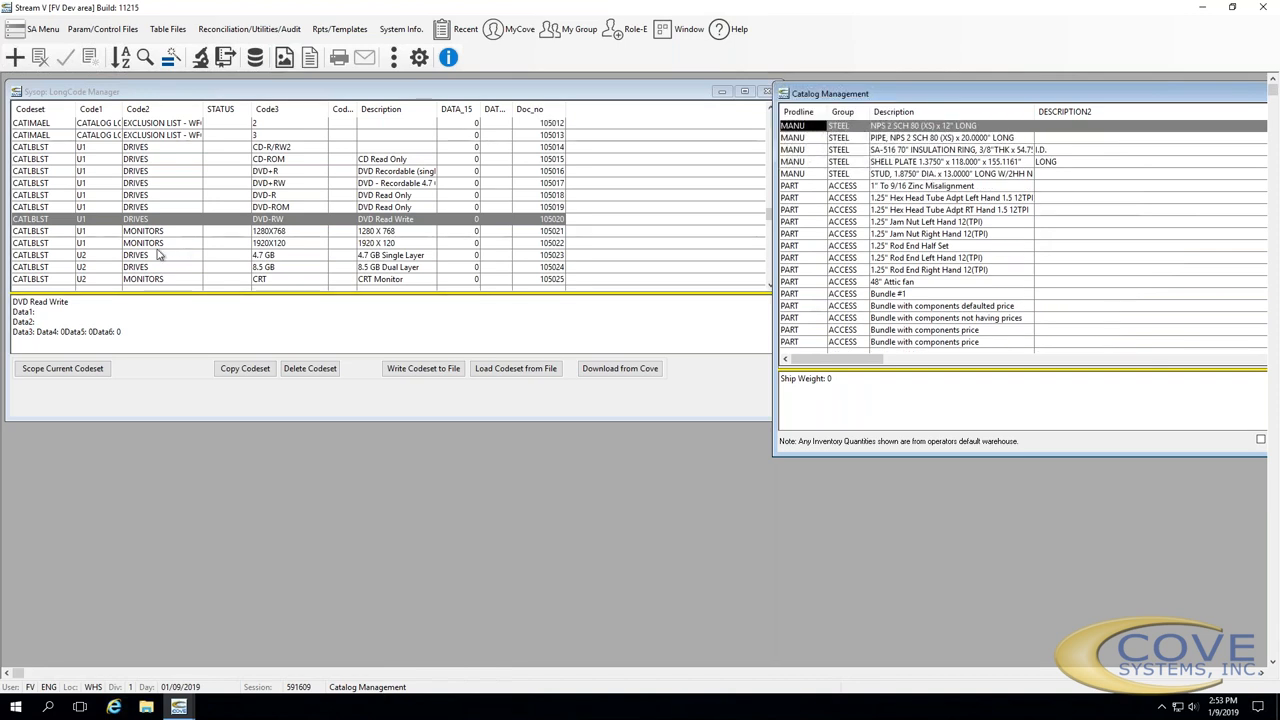
# Browse the LongCode records through CATLBLST U2 to U4 into CREDREQ, and return to the U3 MONITORS 22" record
pyautogui.press('Down')
pyautogui.press('Down')
pyautogui.press('Down')
pyautogui.press('Down')
pyautogui.press('Down')
pyautogui.press('Down')
pyautogui.press('Down')
pyautogui.press('Down')
pyautogui.press('Down')
pyautogui.press('Down')
pyautogui.press('Down')
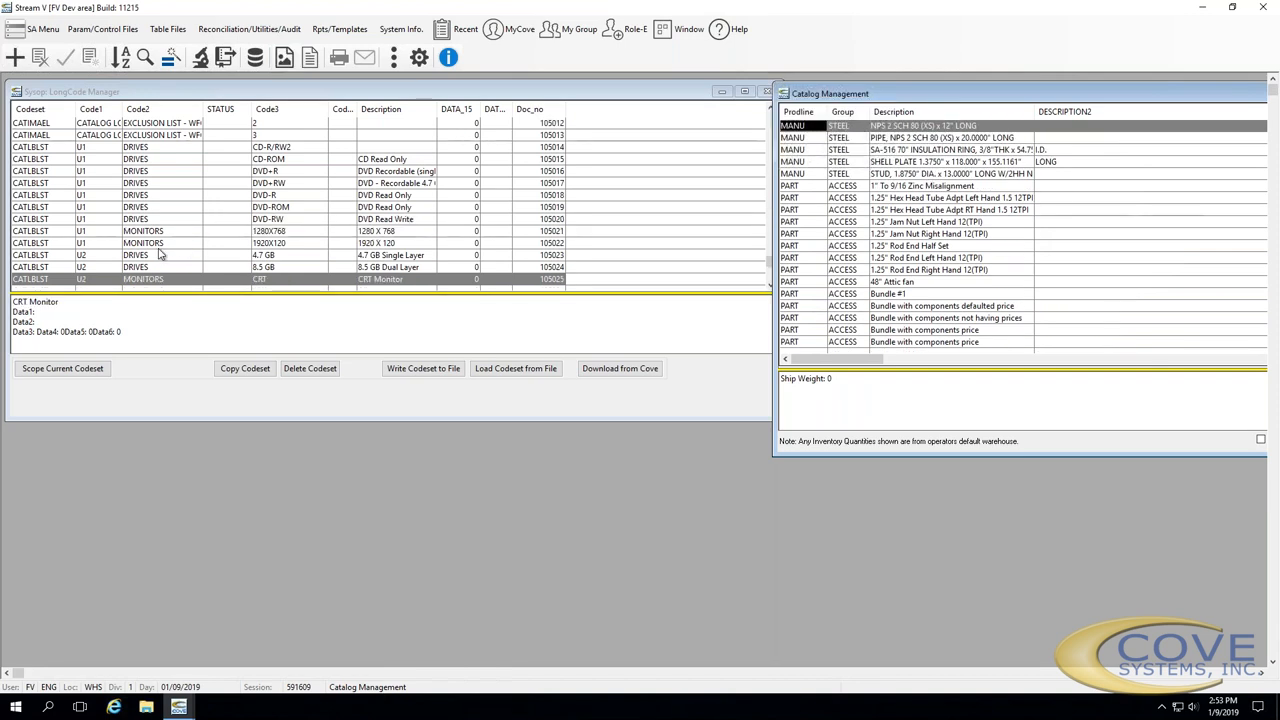
pyautogui.press('Down')
pyautogui.press('Down')
pyautogui.press('Down')
pyautogui.press('Down')
pyautogui.press('Down')
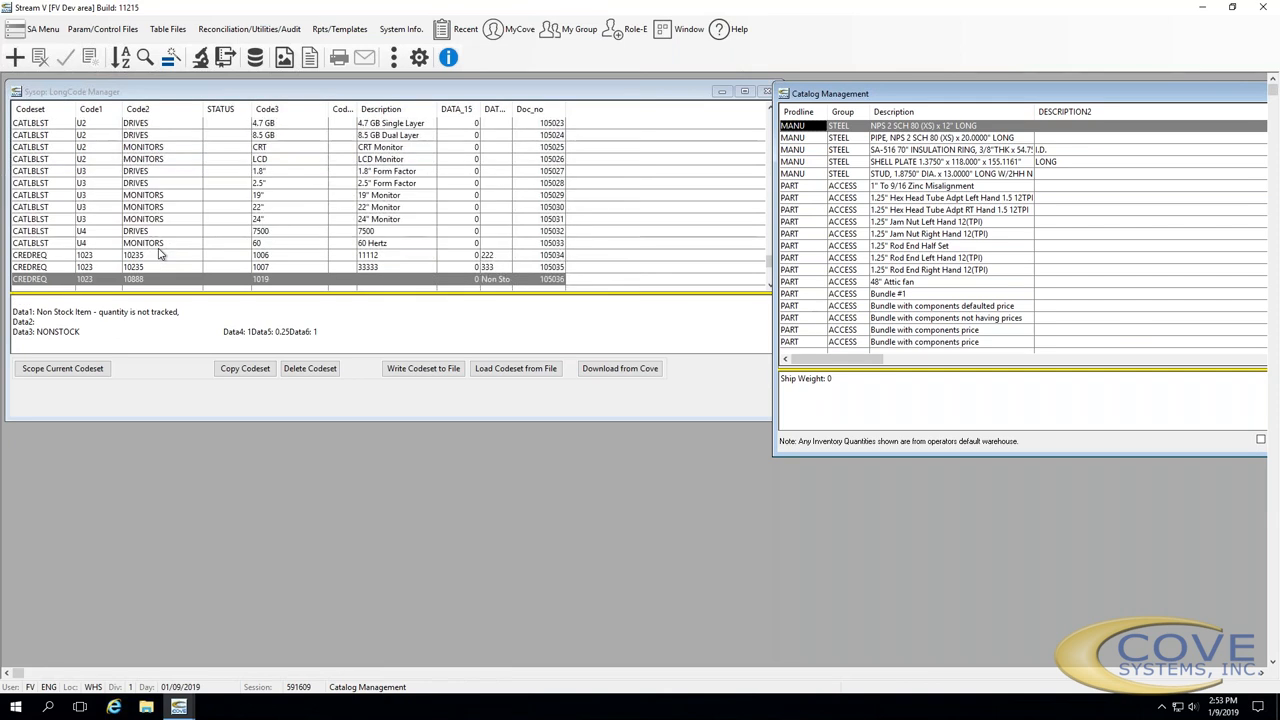
pyautogui.press('Up')
pyautogui.press('Up')
pyautogui.press('Up')
pyautogui.press('Up')
pyautogui.press('Up')
pyautogui.press('Up')
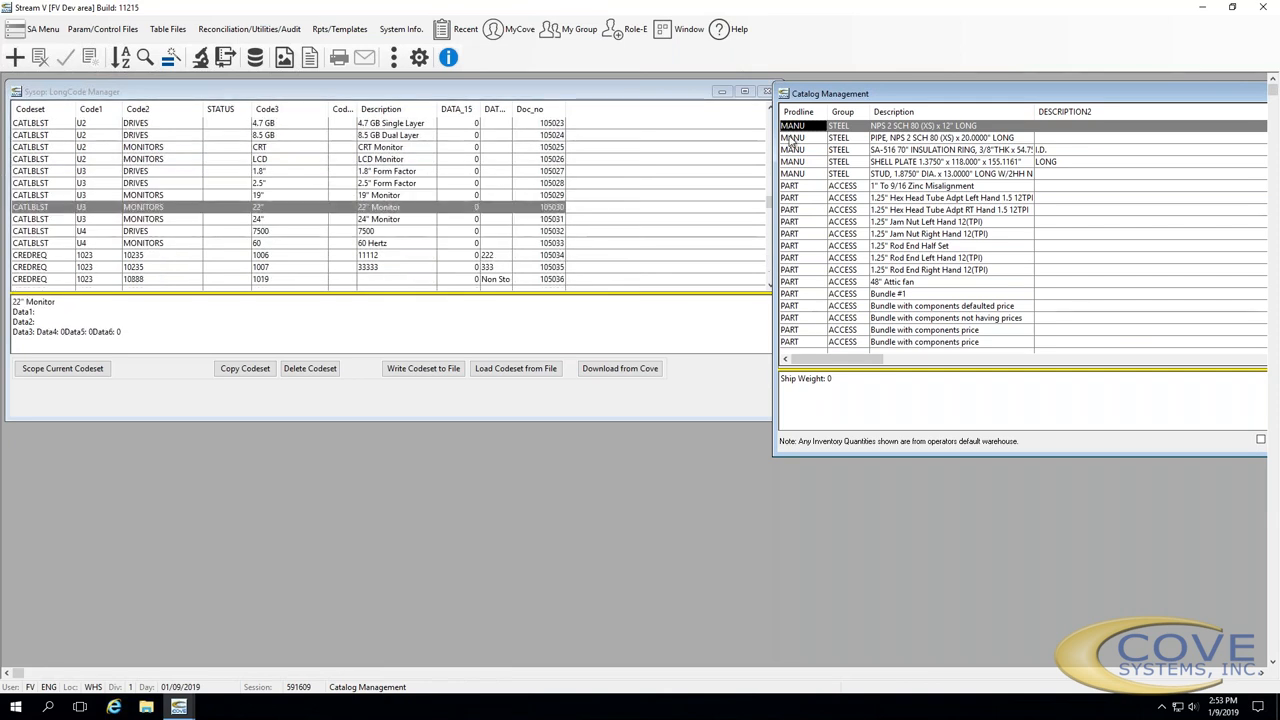
# Open the More Specs details of the PART catalog item "1.25" Hex Head Tube Adpt Left Hand 1.5 12TPI"
pyautogui.doubleClick(789, 200)
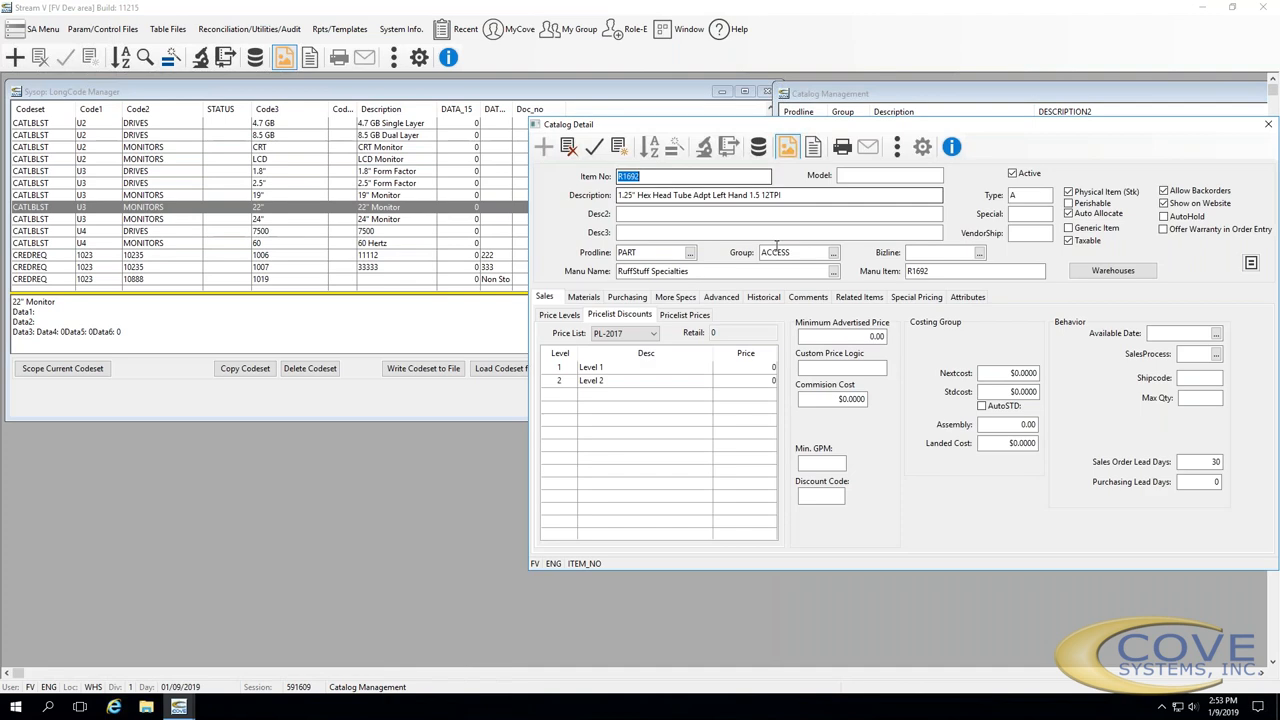
pyautogui.click(725, 300)
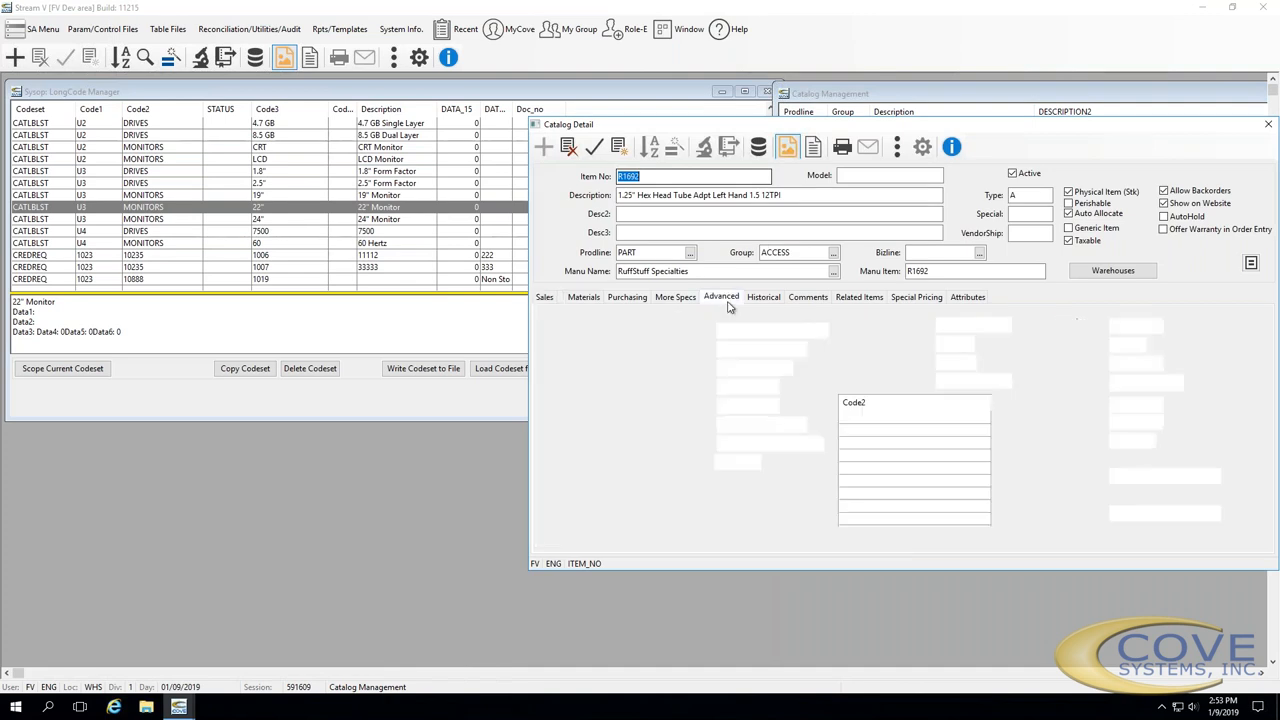
pyautogui.click(678, 299)
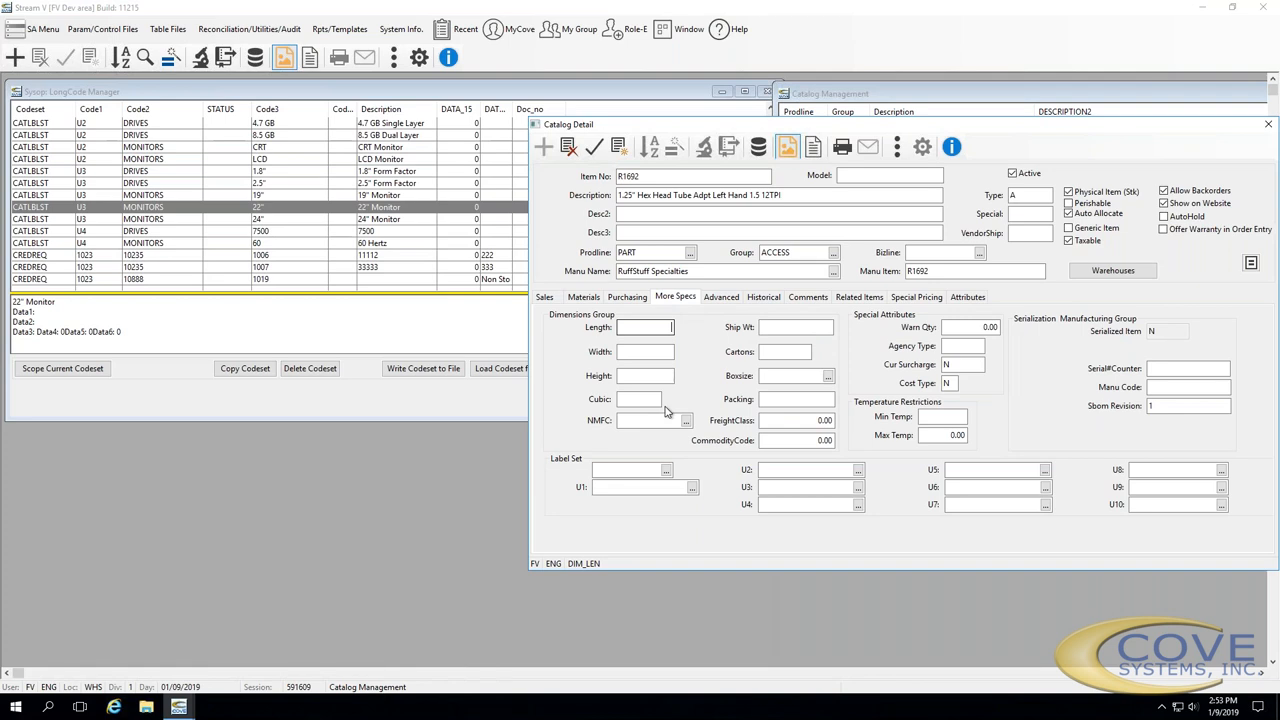
# Set the catalog item's Label Set to DRIVES
pyautogui.click(665, 471)
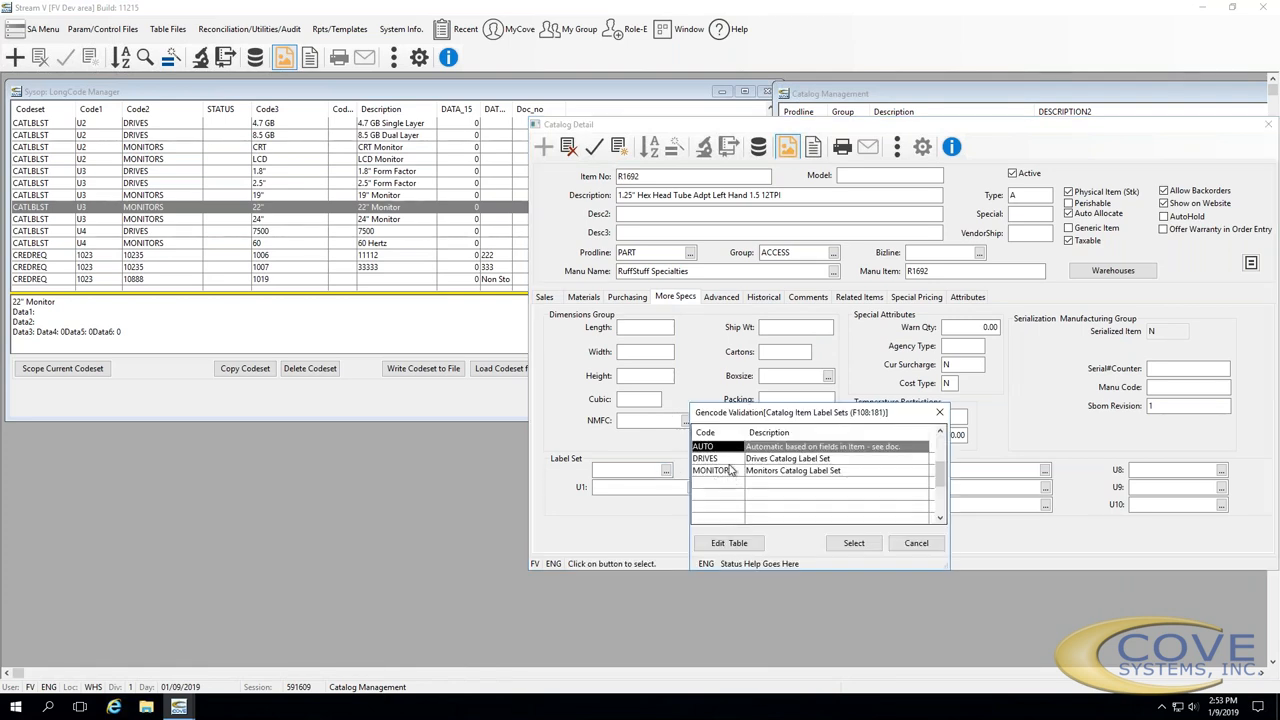
pyautogui.click(730, 458)
pyautogui.click(853, 543)
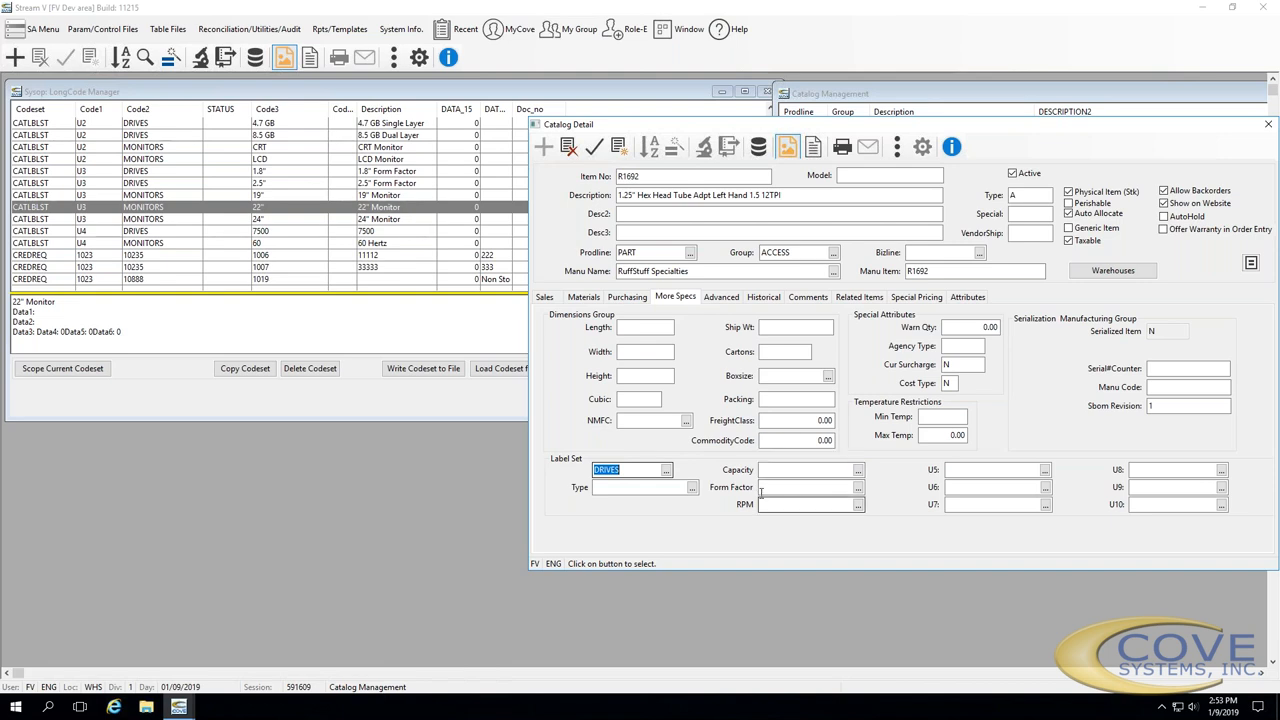
# Change the item's Label Set to MONITORS and go to the Size field
pyautogui.click(666, 469)
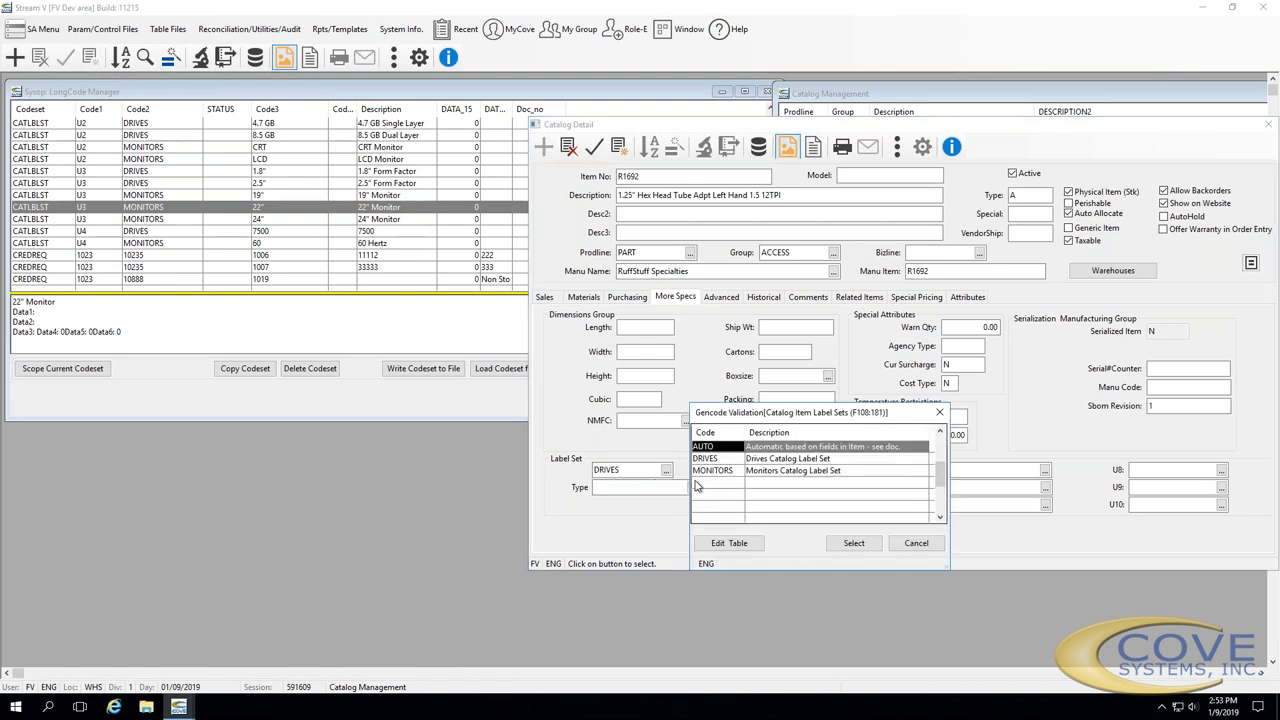
pyautogui.doubleClick(712, 473)
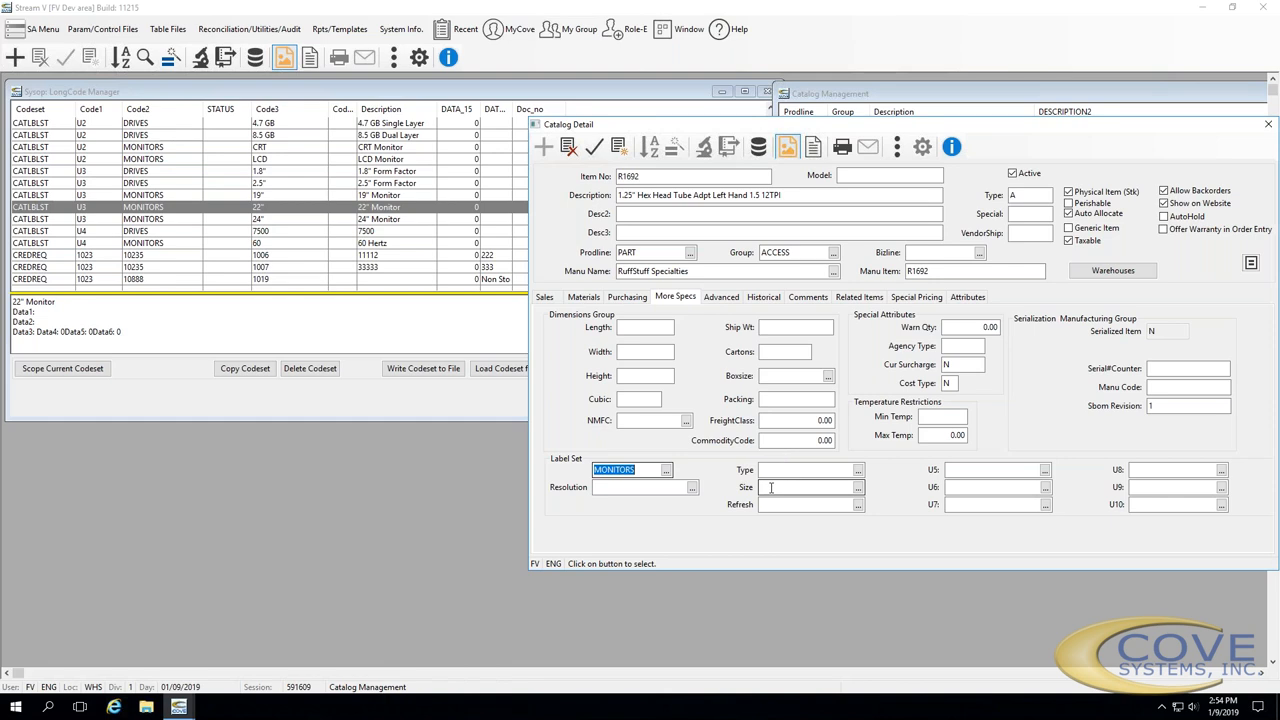
pyautogui.click(771, 487)
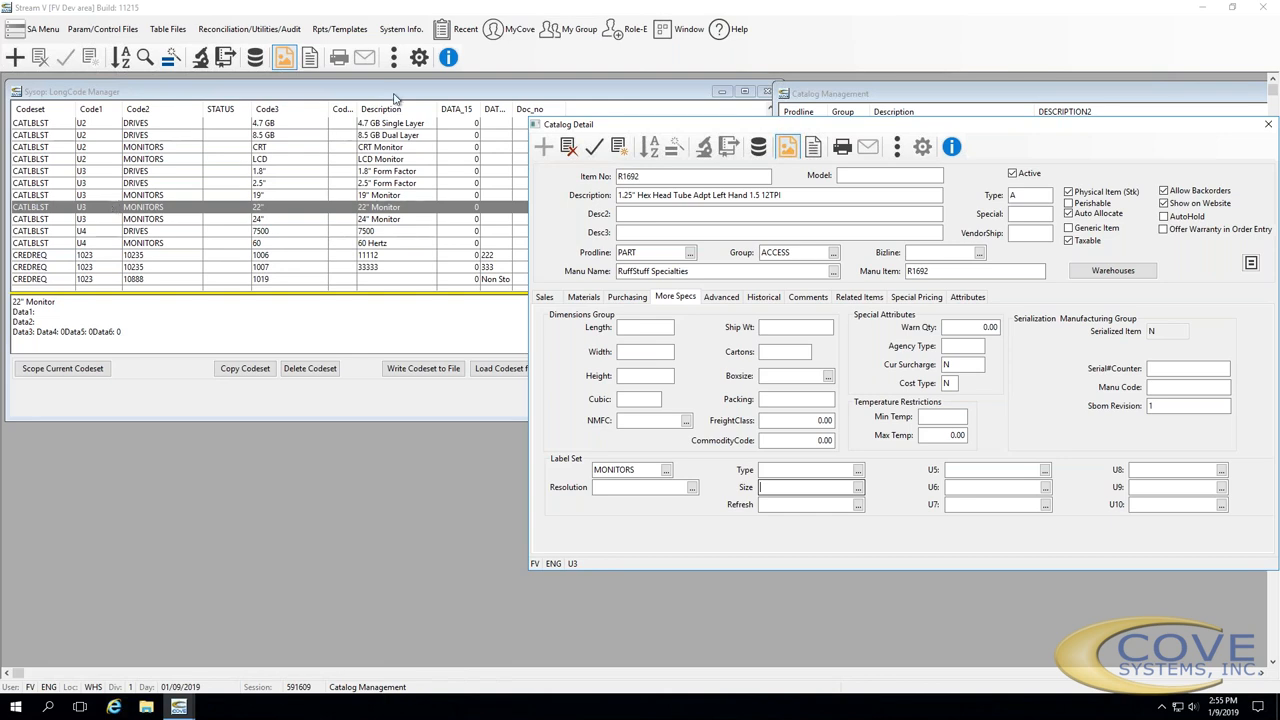
# Move the Catalog Detail window aside and close it, answering the closing prompt
pyautogui.moveTo(1141, 126); pyautogui.dragTo(1076, 180)
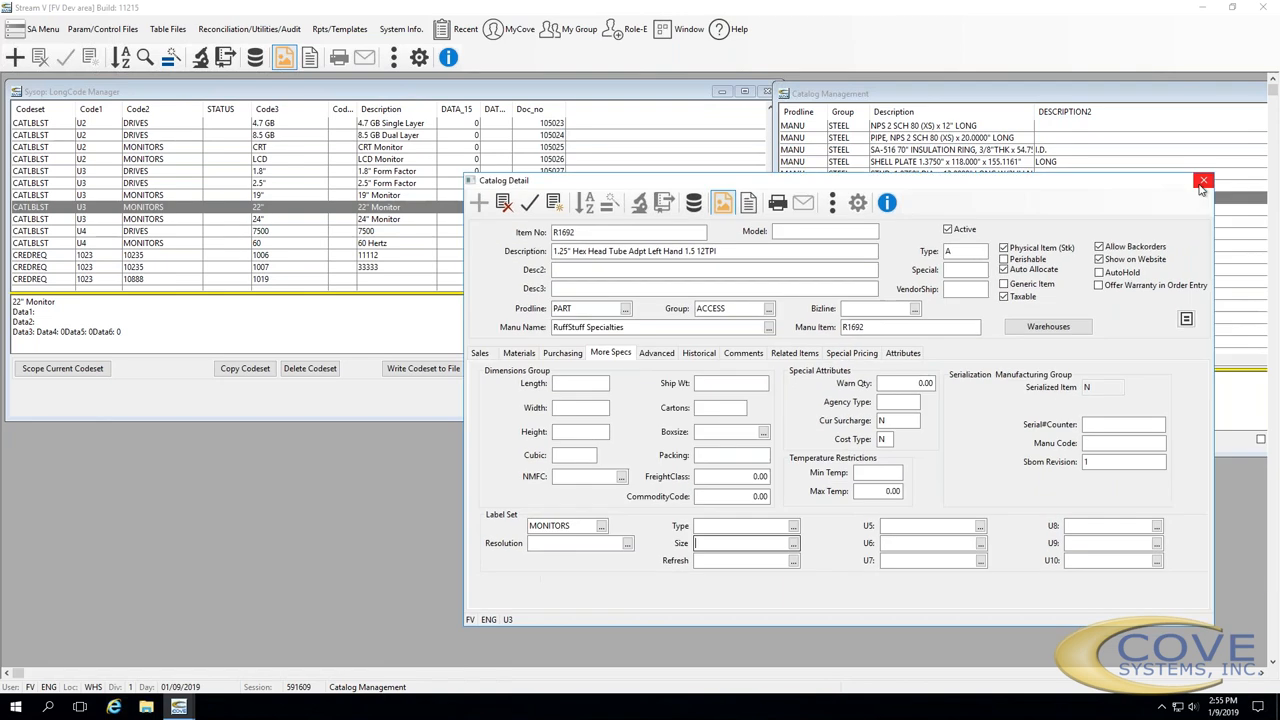
pyautogui.click(1203, 180)
pyautogui.click(665, 400)
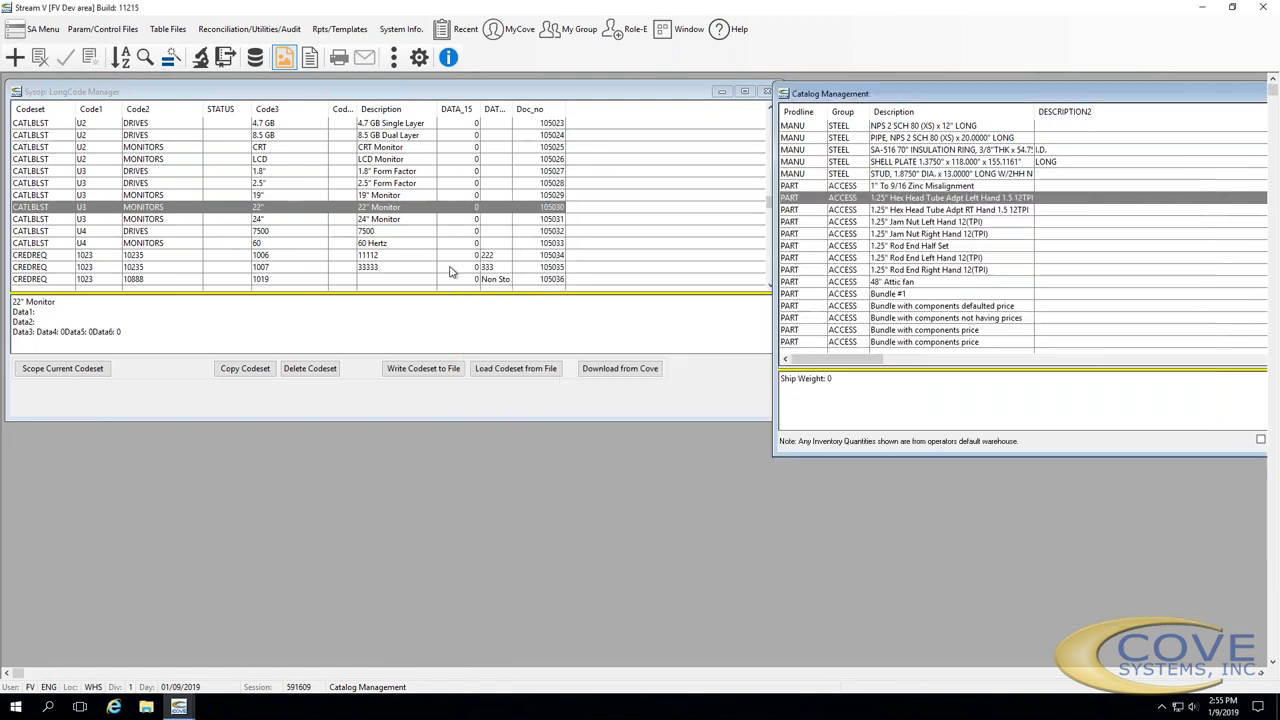
# Browse the LongCode records from the CREDREQ codeset down through the DIDYOUNO entries
pyautogui.click(120, 267)
pyautogui.press('Down')
pyautogui.press('Down')
pyautogui.press('Down')
pyautogui.press('Down')
pyautogui.press('Down')
pyautogui.press('Down')
pyautogui.press('Down')
pyautogui.press('Down')
pyautogui.press('Down')
pyautogui.press('Down')
pyautogui.press('Down')
pyautogui.press('Down')
pyautogui.press('Down')
pyautogui.press('Down')
pyautogui.press('Down')
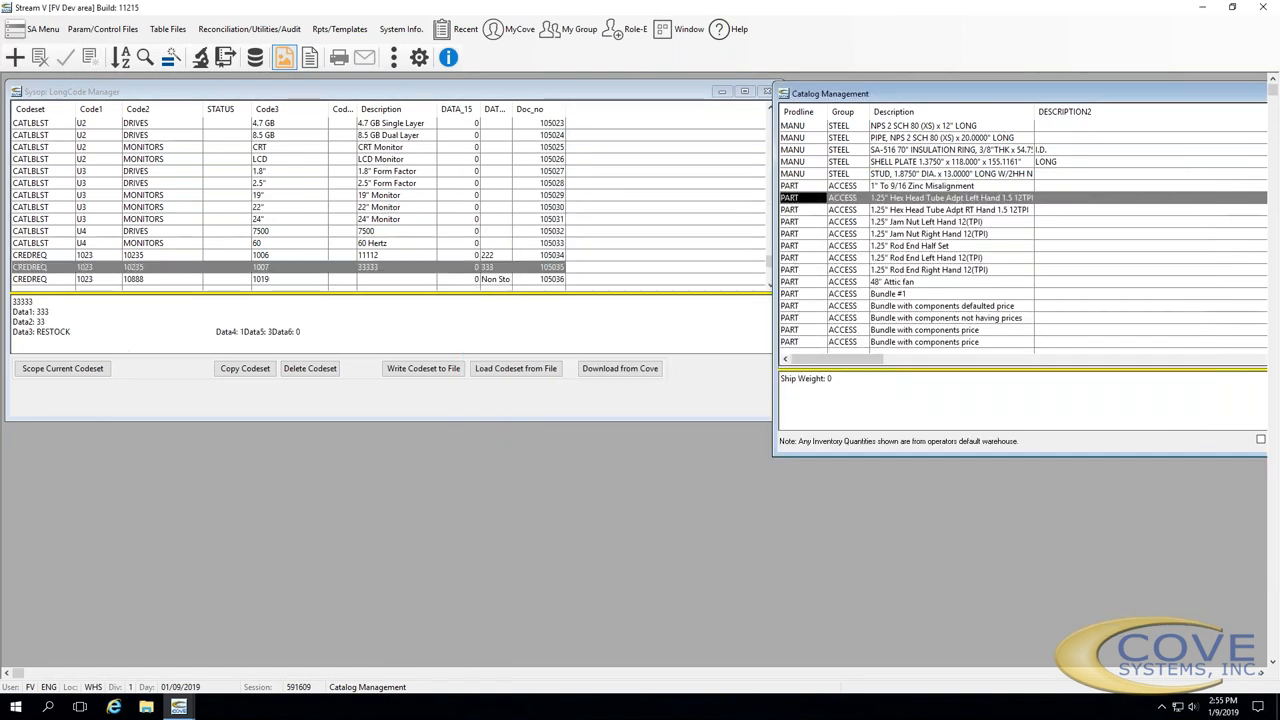
pyautogui.press('Down')
pyautogui.press('Down')
pyautogui.press('Down')
pyautogui.press('Down')
pyautogui.press('Down')
pyautogui.press('Down')
pyautogui.press('Down')
pyautogui.press('Down')
pyautogui.press('Down')
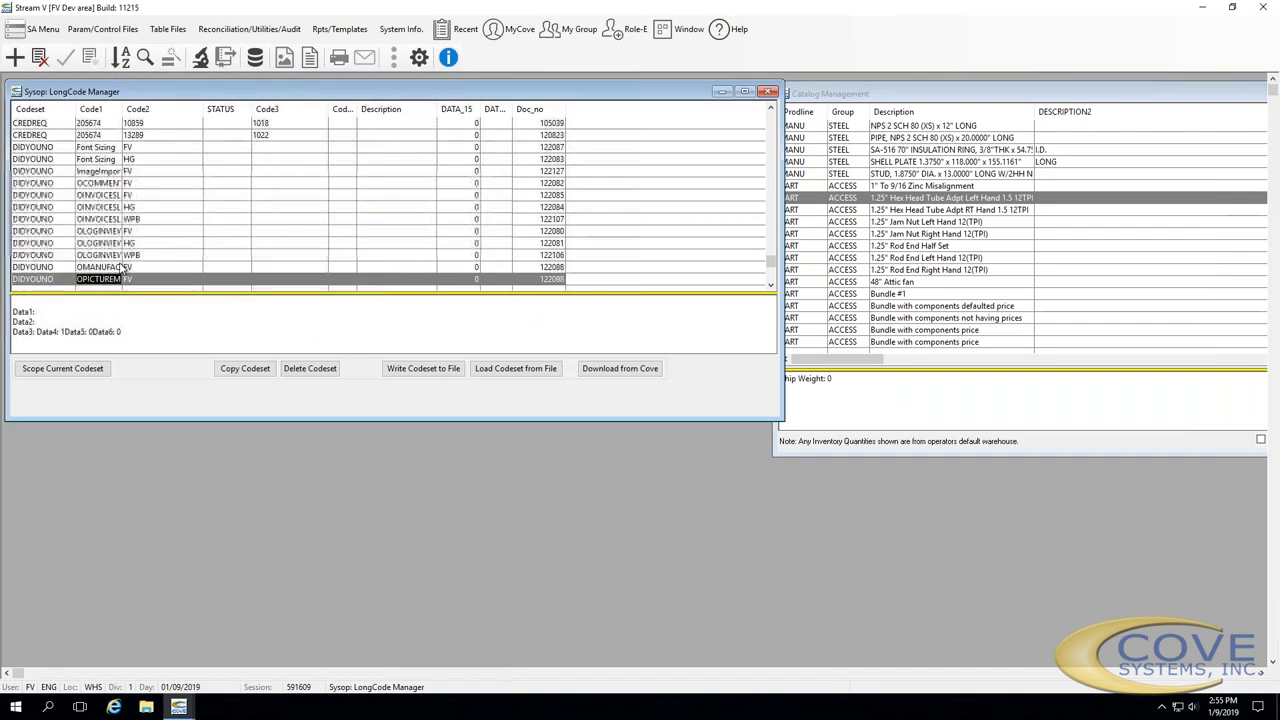
# Go back up to the start of the DIDYOUNO codeset and select its image import record for FV
pyautogui.press('Up')
pyautogui.press('Up')
pyautogui.press('Up')
pyautogui.press('Up')
pyautogui.press('Up')
pyautogui.press('Up')
pyautogui.press('Up')
pyautogui.press('Up')
pyautogui.press('Up')
pyautogui.press('Up')
pyautogui.press('Up')
pyautogui.press('Up')
pyautogui.press('Up')
pyautogui.press('Up')
pyautogui.press('Up')
pyautogui.press('Up')
pyautogui.press('Up')
pyautogui.press('Up')
pyautogui.press('Up')
pyautogui.press('Up')
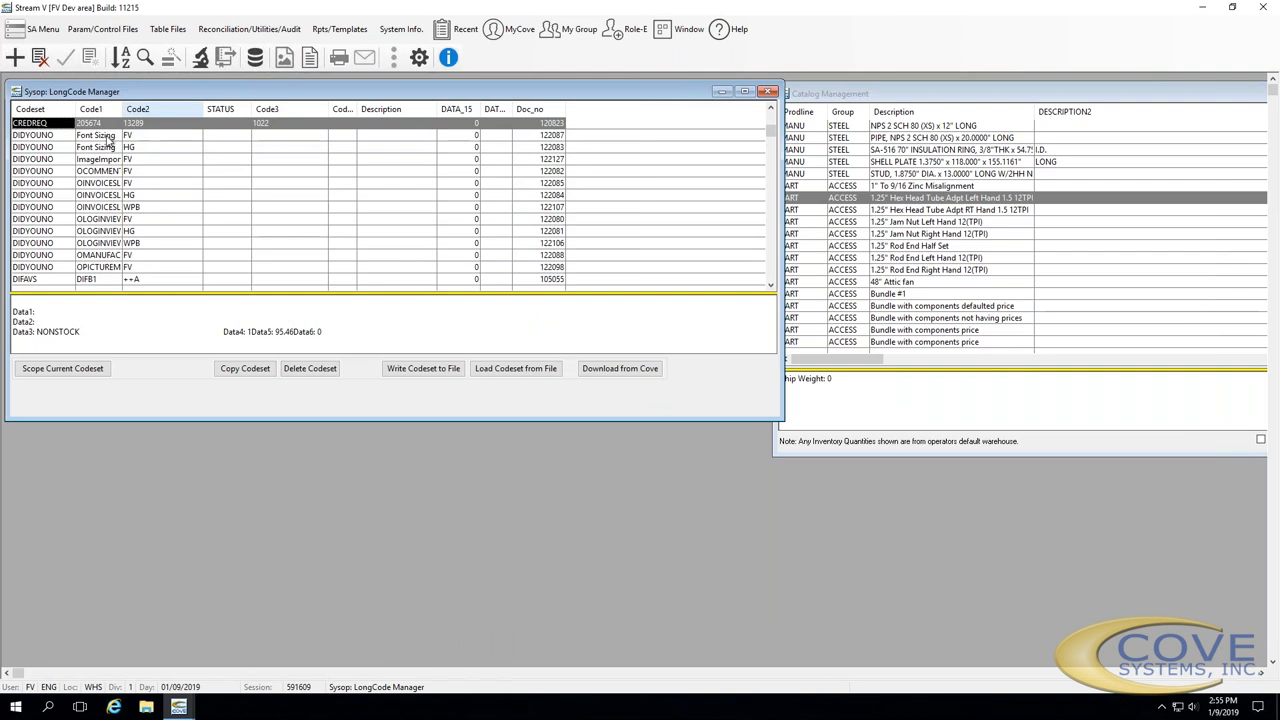
pyautogui.click(45, 162)
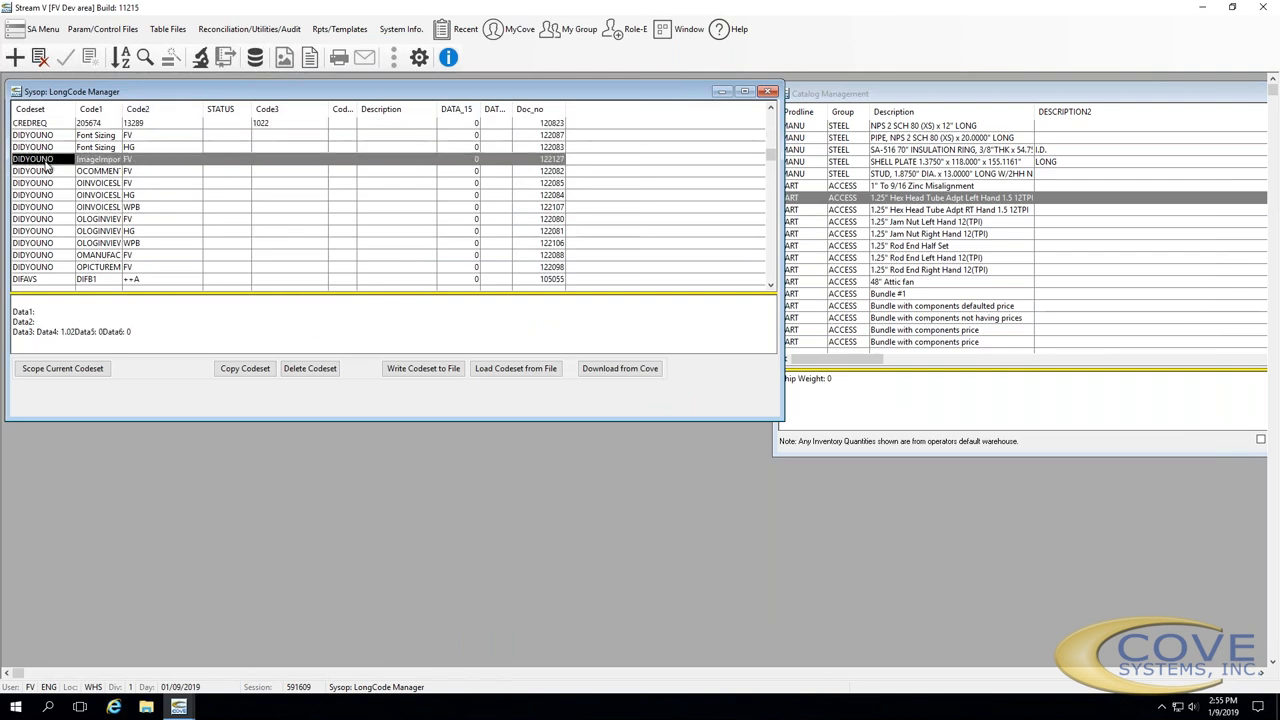
# Open the DIDYOUNO ImageImportConfirmation record for FV and examine its CODE1 and CODE2 fields
pyautogui.doubleClick(45, 162)
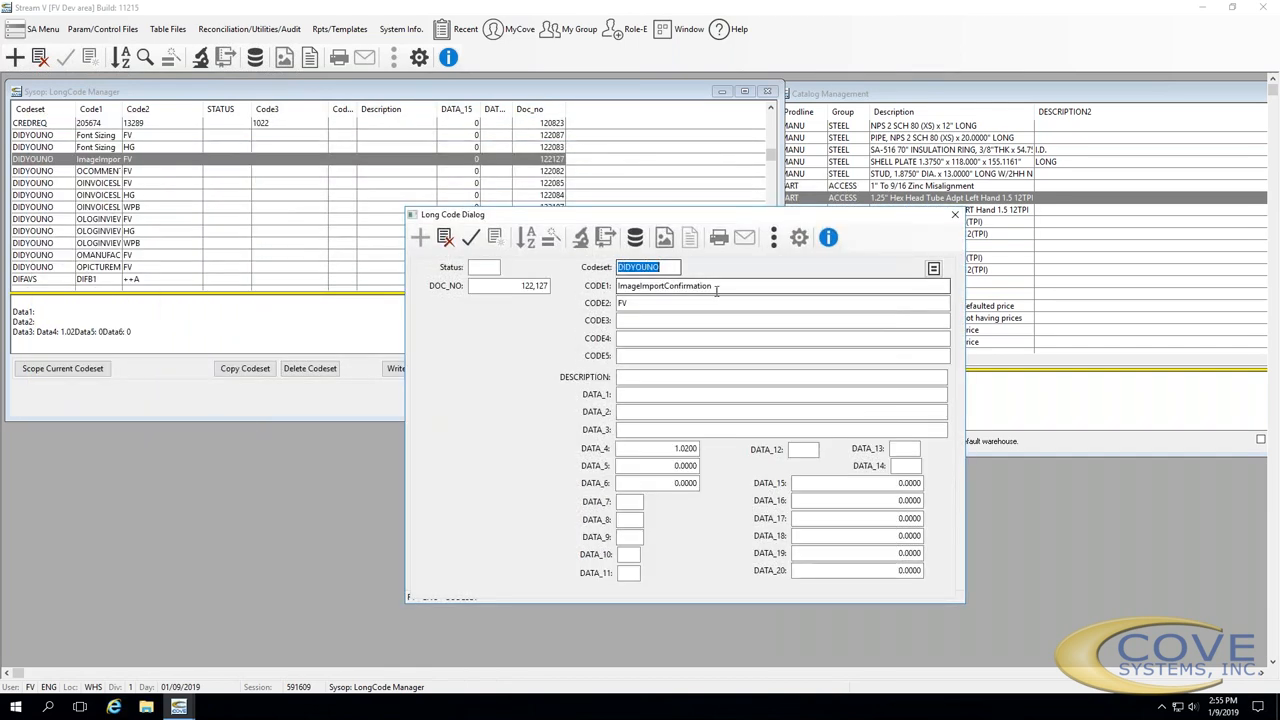
pyautogui.moveTo(720, 286); pyautogui.dragTo(700, 286)
pyautogui.doubleClick(639, 288)
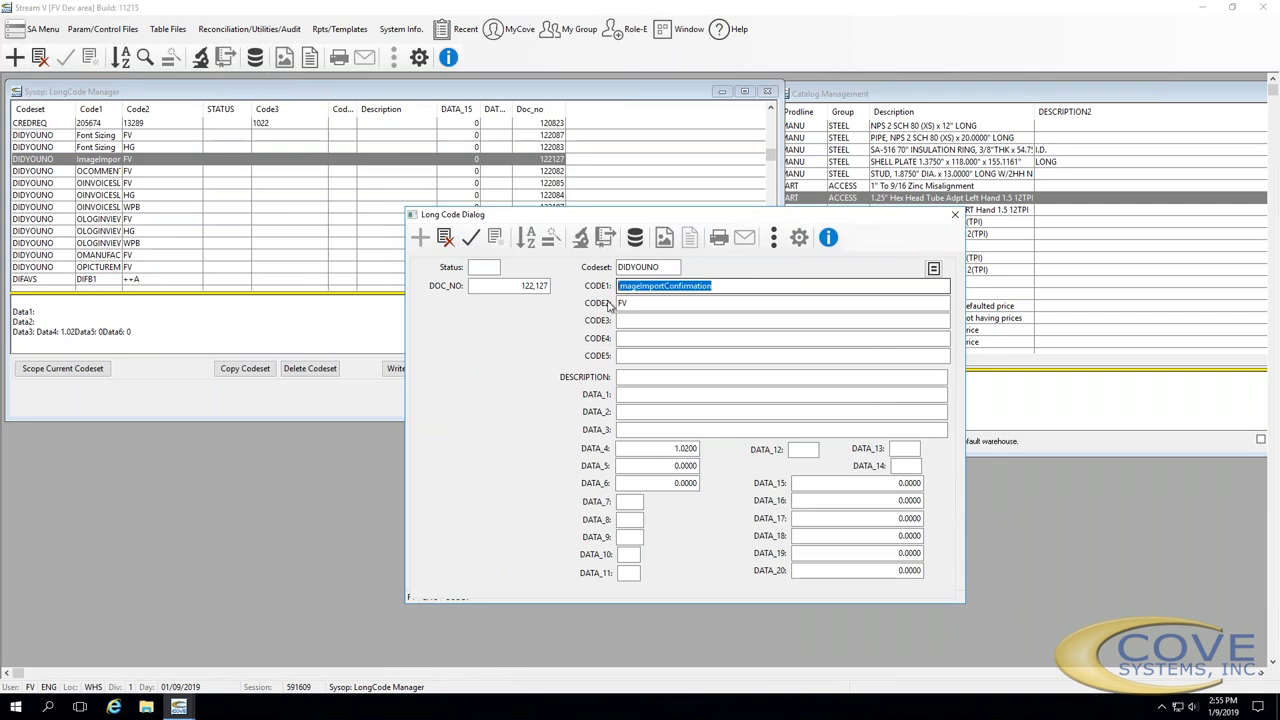
pyautogui.press('Tab')
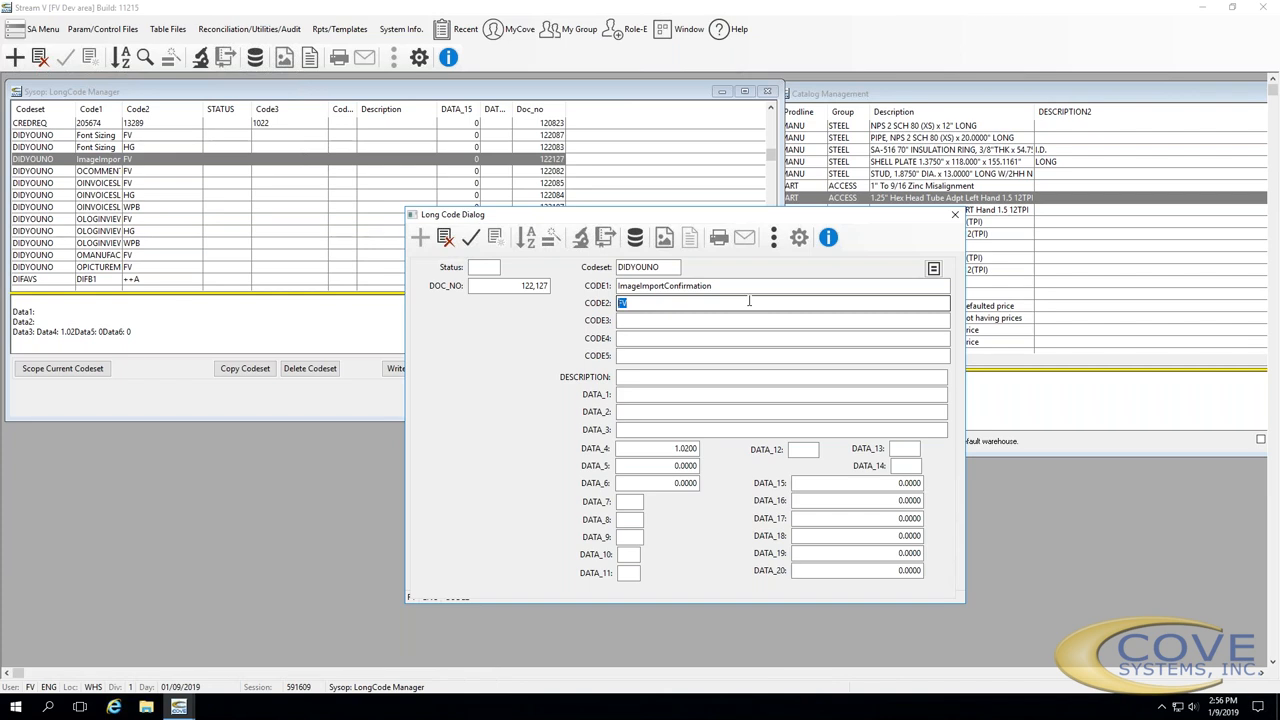
pyautogui.click(693, 287)
pyautogui.doubleClick(695, 287)
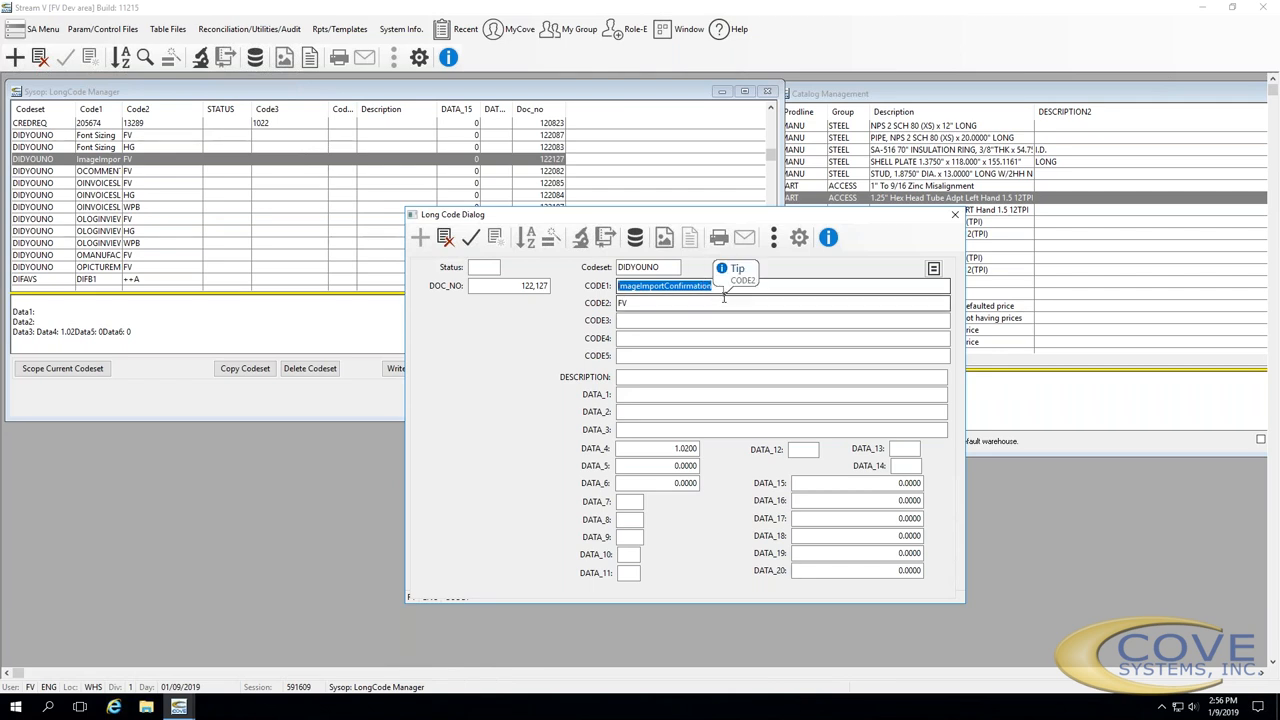
pyautogui.press('Tab')
pyautogui.click(643, 286)
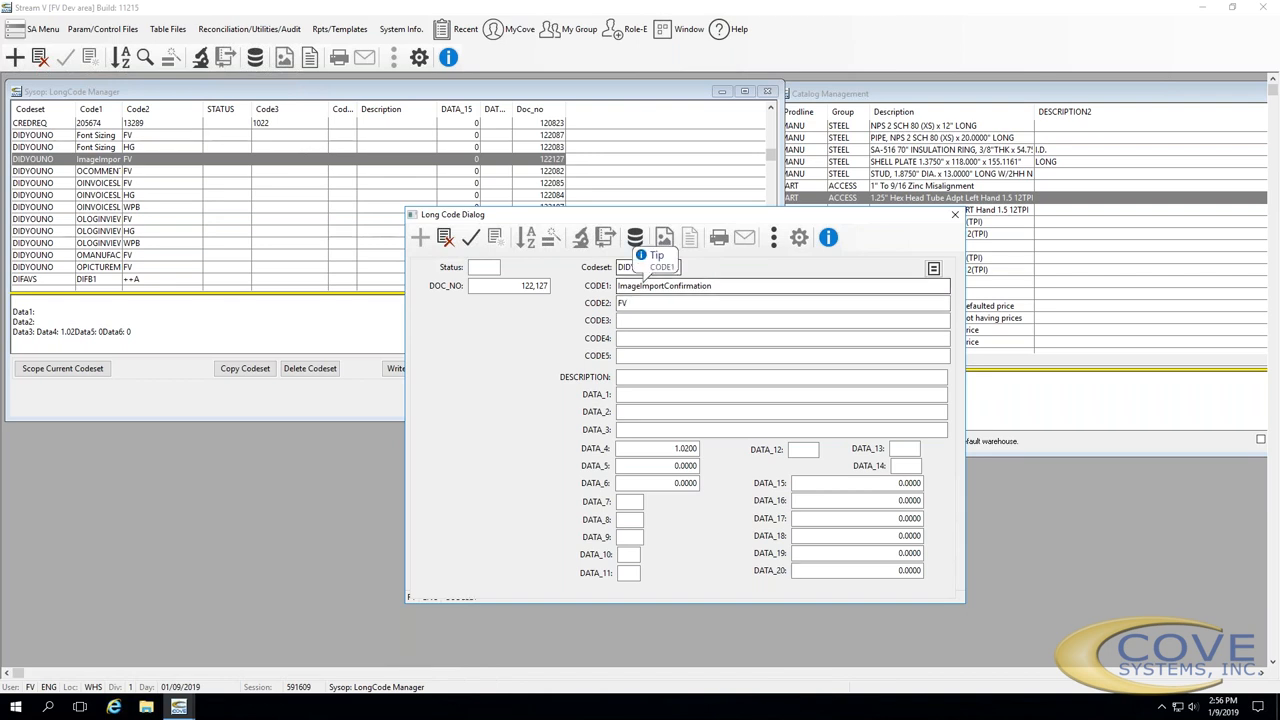
pyautogui.press('Tab')
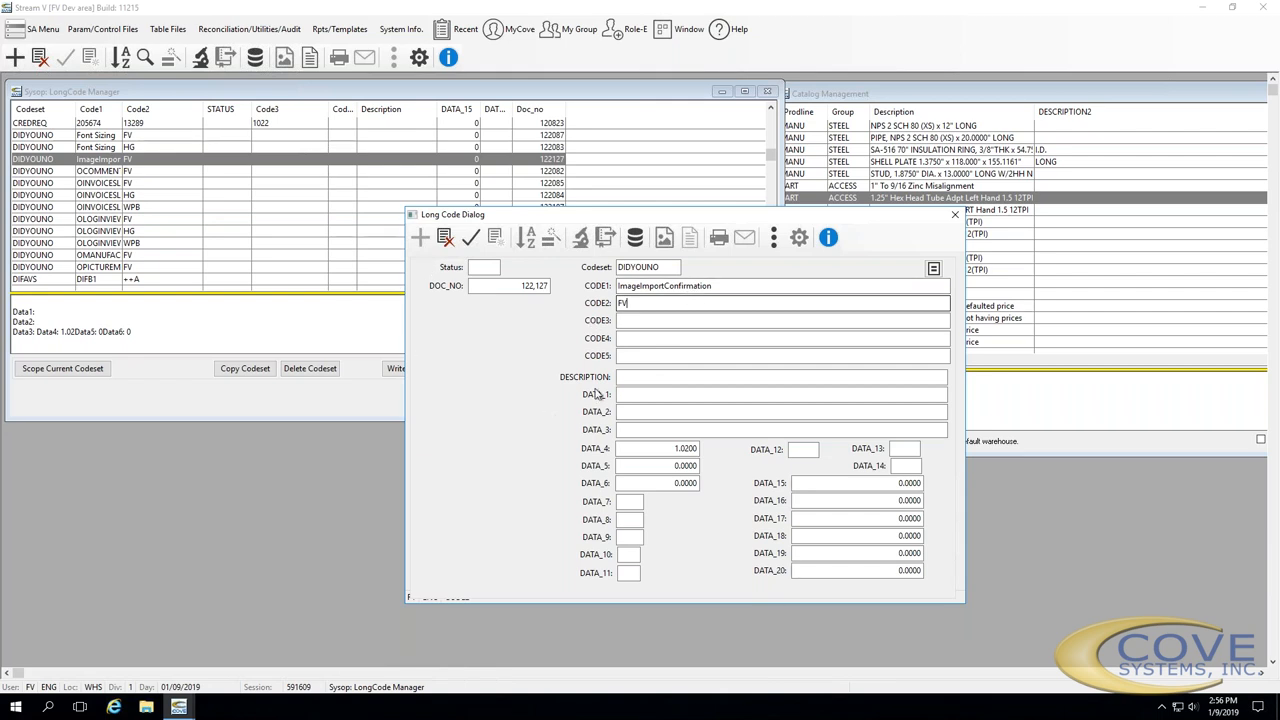
# Set up the DIDYOUNO codeset's screen labels with CODE1 as Feature and CODE2 as Initials, and save them
pyautogui.click(778, 245)
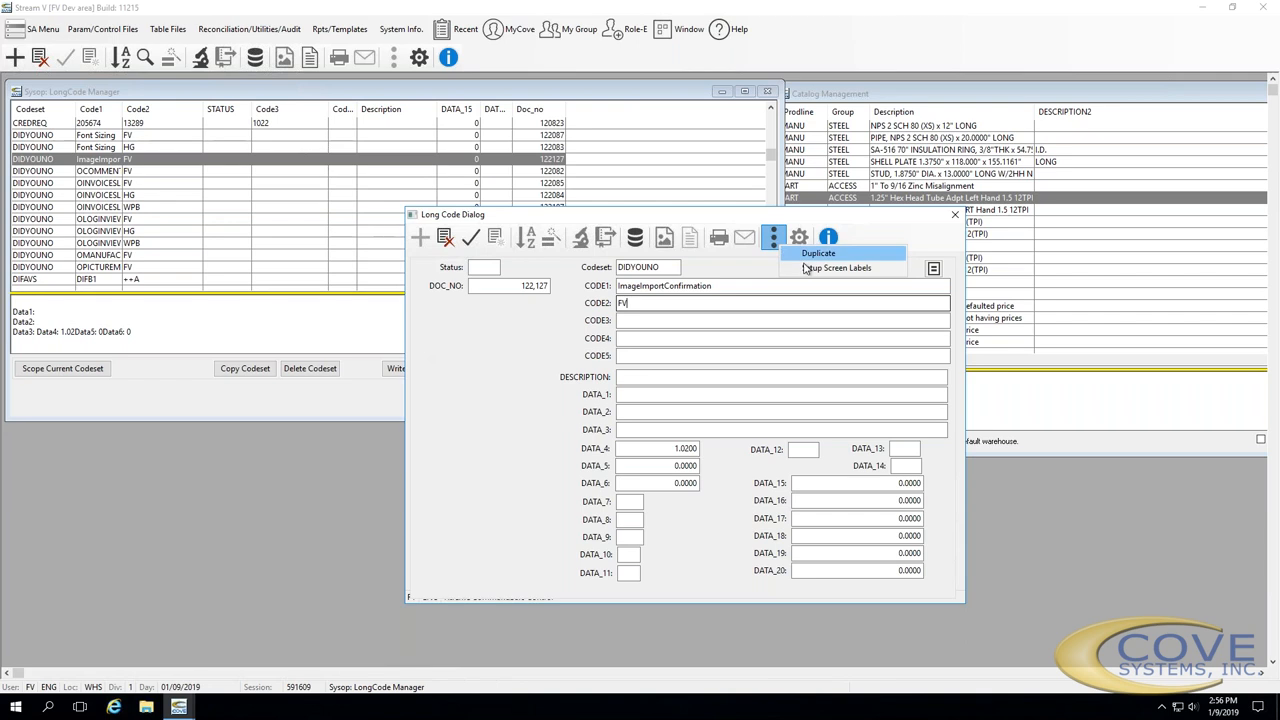
pyautogui.click(815, 269)
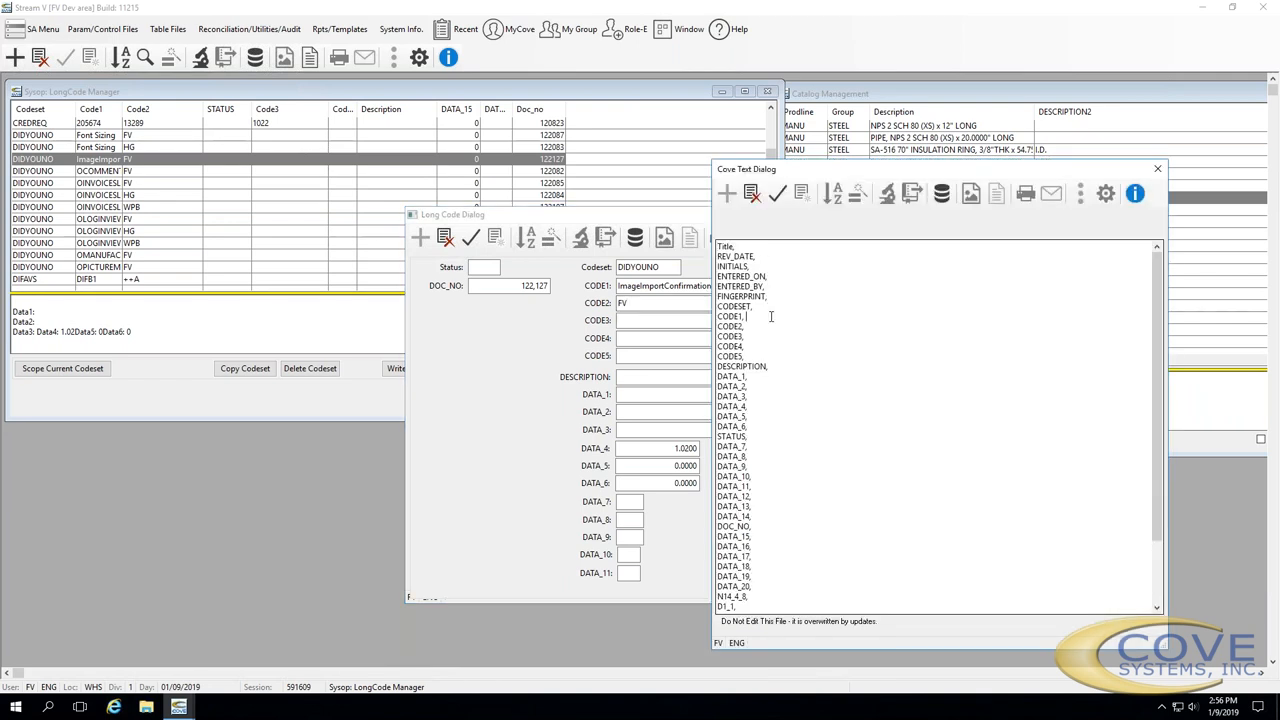
pyautogui.write('Feature')
pyautogui.press('F2')
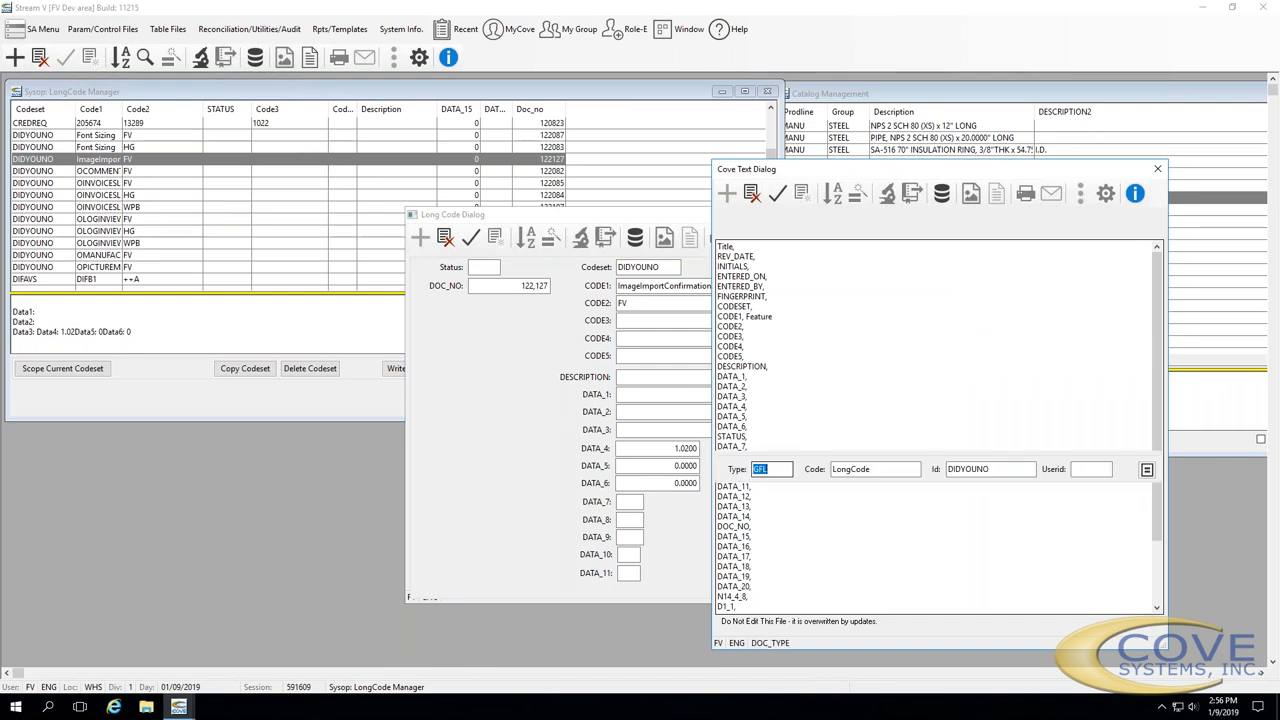
pyautogui.click(767, 324)
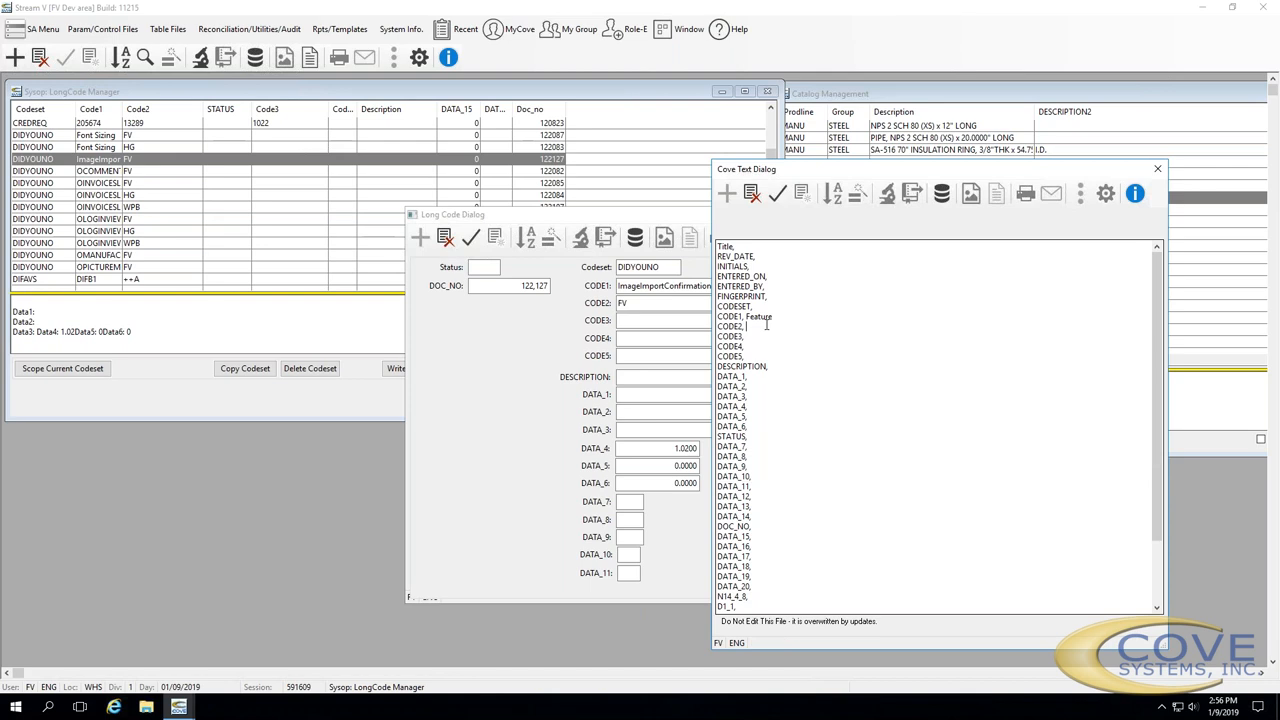
pyautogui.write('Initials')
pyautogui.click(779, 200)
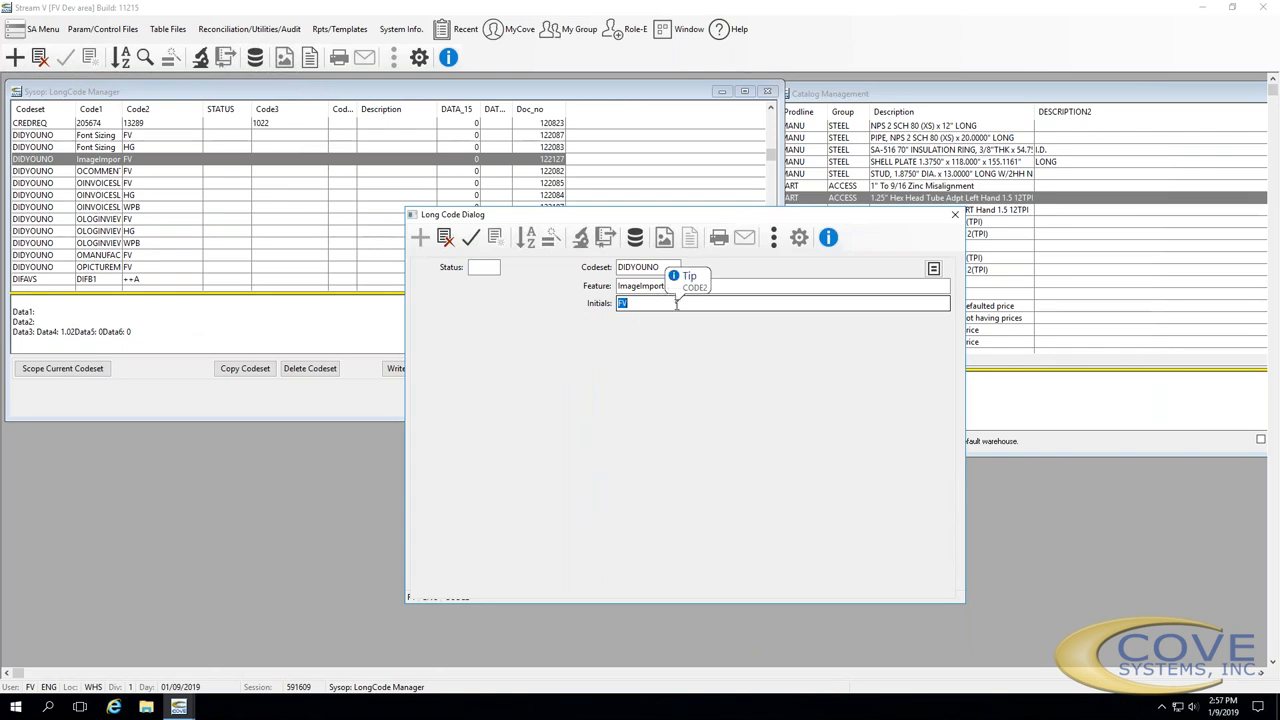
# Go to the record's Codeset field, shift the Long Code dialog slightly aside and close it
pyautogui.click(664, 267)
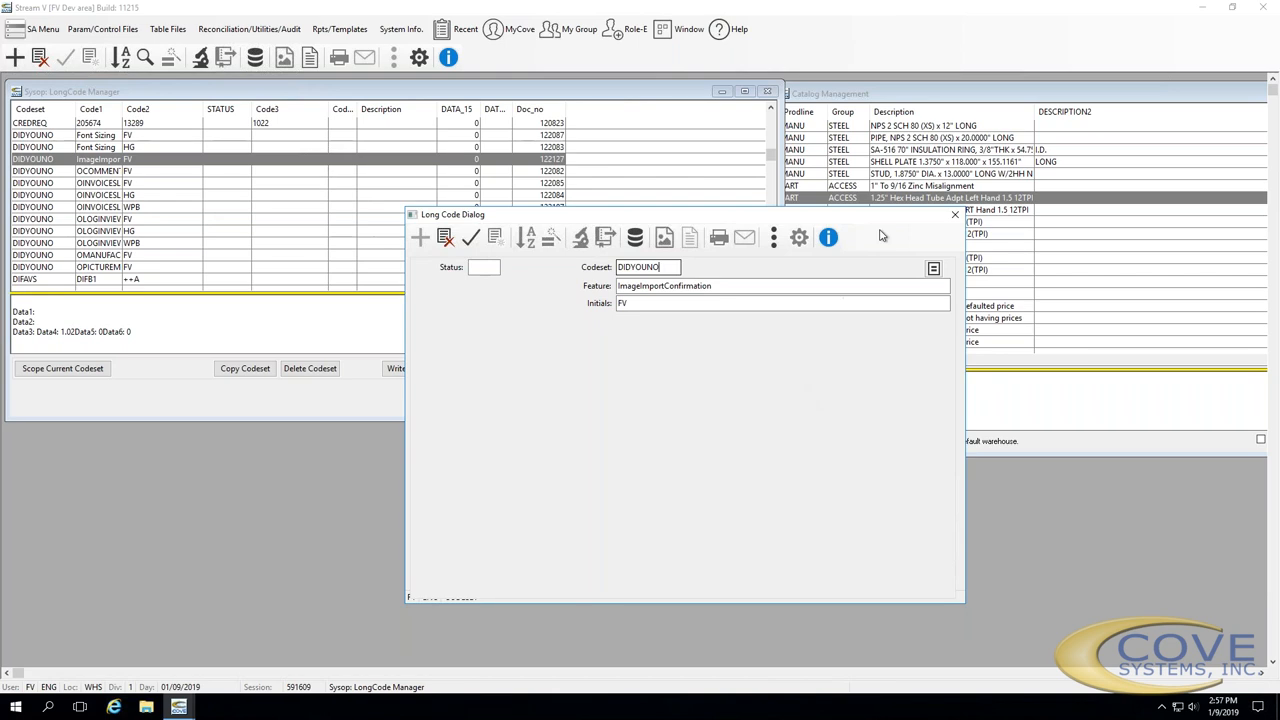
pyautogui.moveTo(881, 222); pyautogui.dragTo(859, 222)
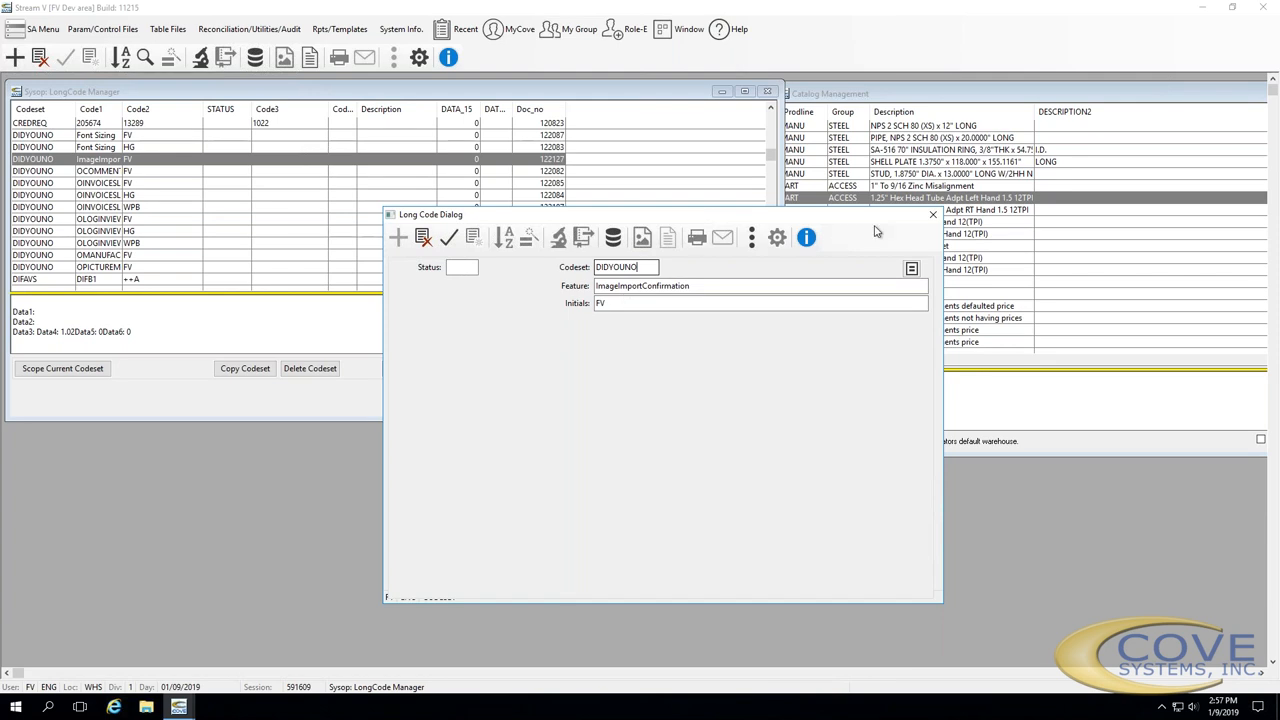
pyautogui.click(930, 216)
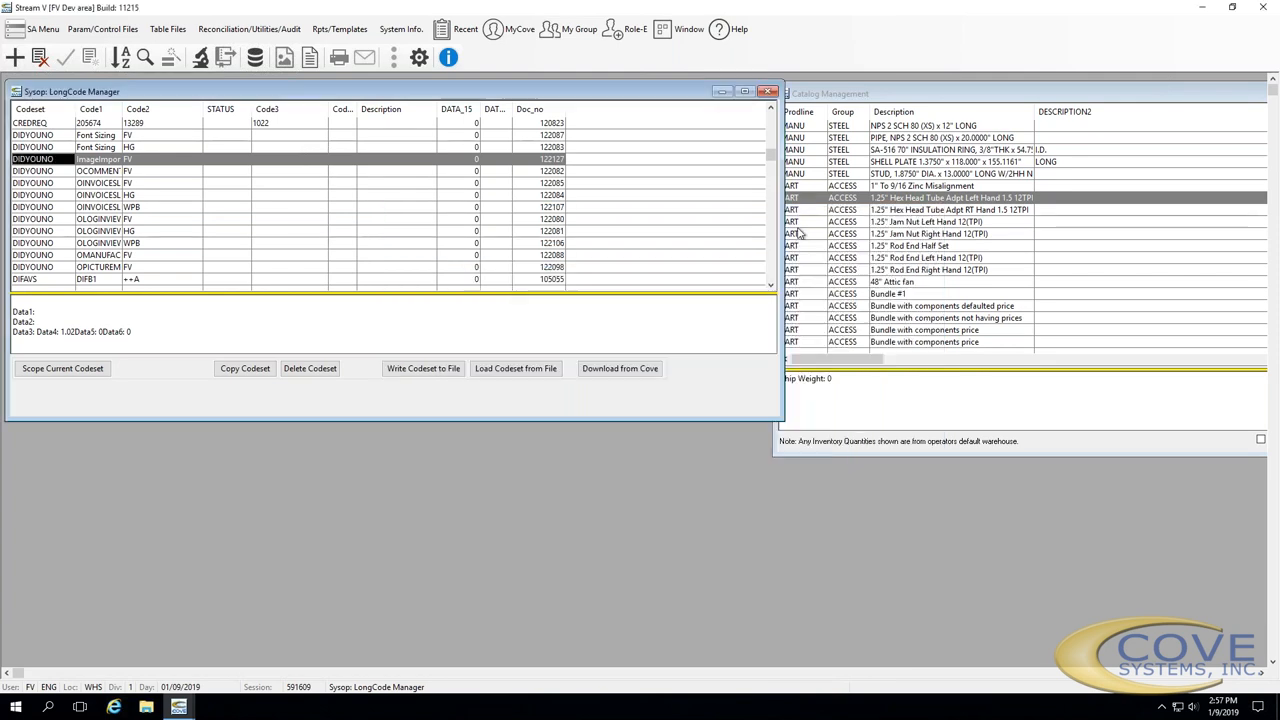
# Browse the LongCode records from the DIDYOUNO codeset down through DIFAVS, EIDTABLE and F053DETL to the F054DETL entries
pyautogui.click(84, 219)
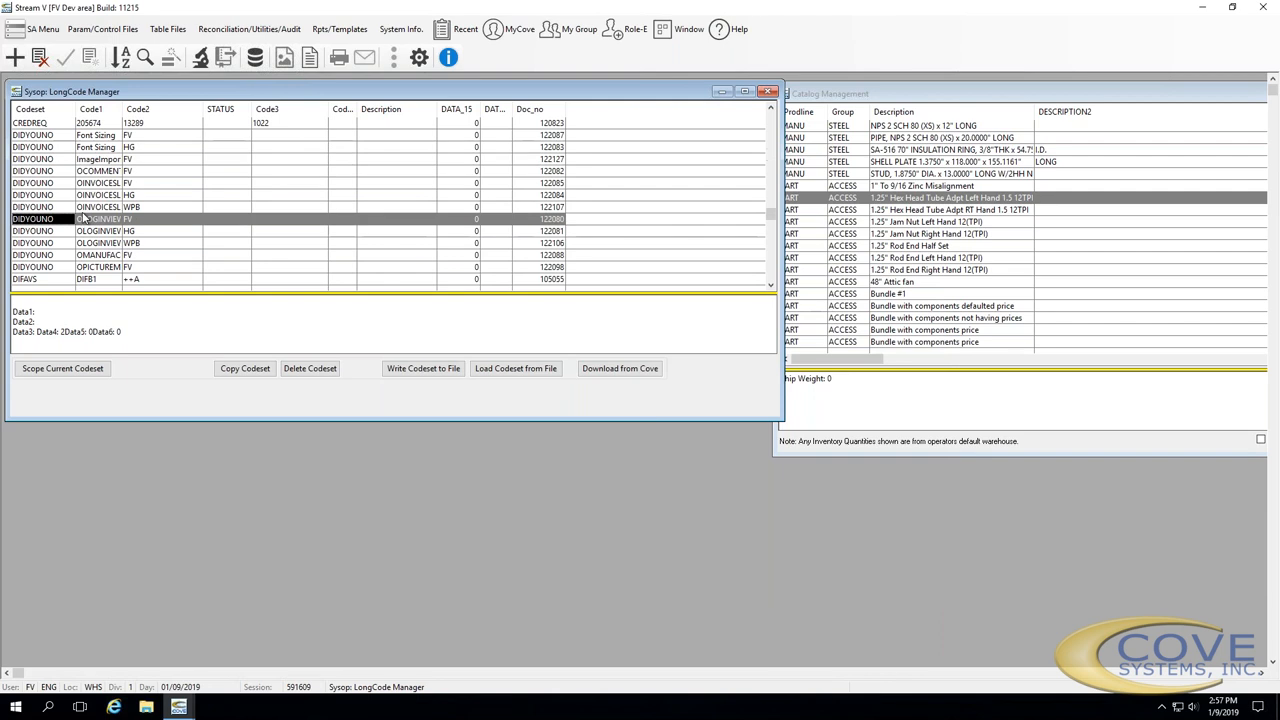
pyautogui.press('Down')
pyautogui.press('Down')
pyautogui.press('Down')
pyautogui.press('Down')
pyautogui.press('Down')
pyautogui.press('Down')
pyautogui.press('Down')
pyautogui.press('Down')
pyautogui.press('Down')
pyautogui.press('Down')
pyautogui.press('Down')
pyautogui.press('Down')
pyautogui.press('Down')
pyautogui.press('Down')
pyautogui.press('Down')
pyautogui.press('Down')
pyautogui.press('Down')
pyautogui.press('Down')
pyautogui.press('Down')
pyautogui.press('Down')
pyautogui.press('Down')
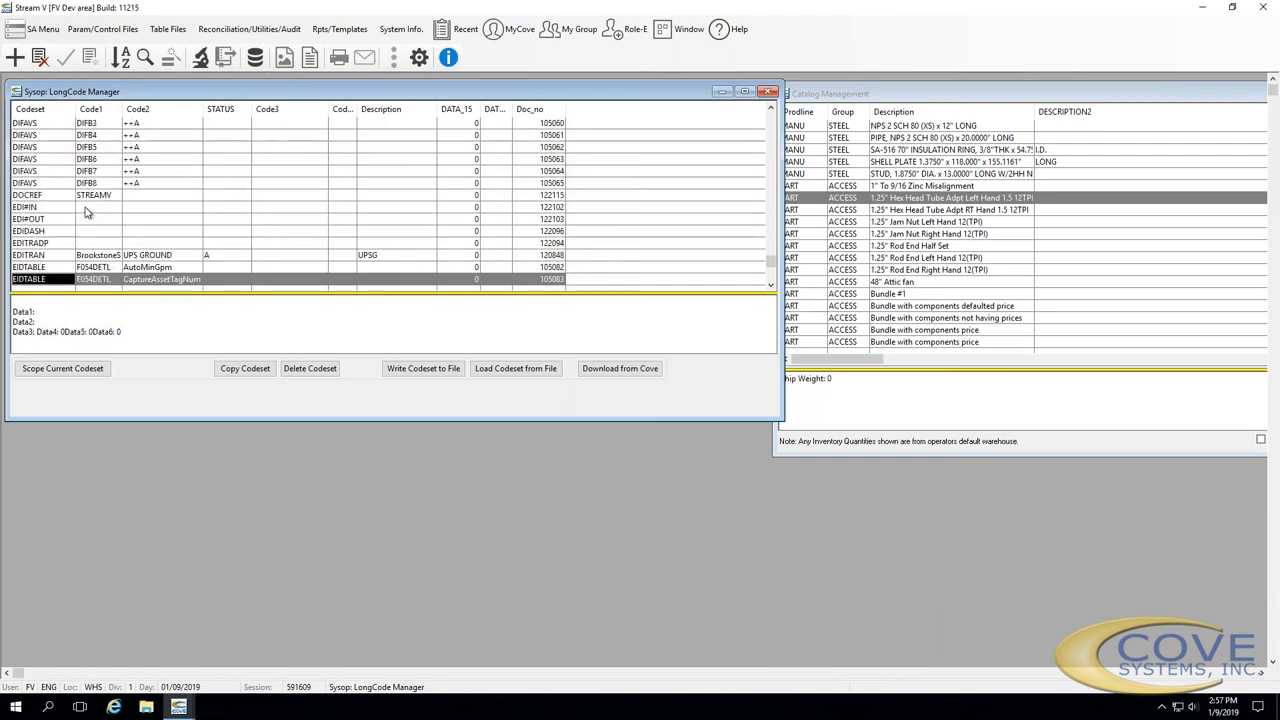
pyautogui.press('Down')
pyautogui.press('Down')
pyautogui.press('Down')
pyautogui.press('Down')
pyautogui.press('Down')
pyautogui.press('Down')
pyautogui.press('Down')
pyautogui.press('Down')
pyautogui.press('Down')
pyautogui.press('Down')
pyautogui.press('Down')
pyautogui.press('Down')
pyautogui.press('Down')
pyautogui.press('Down')
pyautogui.press('Down')
pyautogui.press('Down')
pyautogui.press('Down')
pyautogui.press('Down')
pyautogui.press('Down')
pyautogui.press('Down')
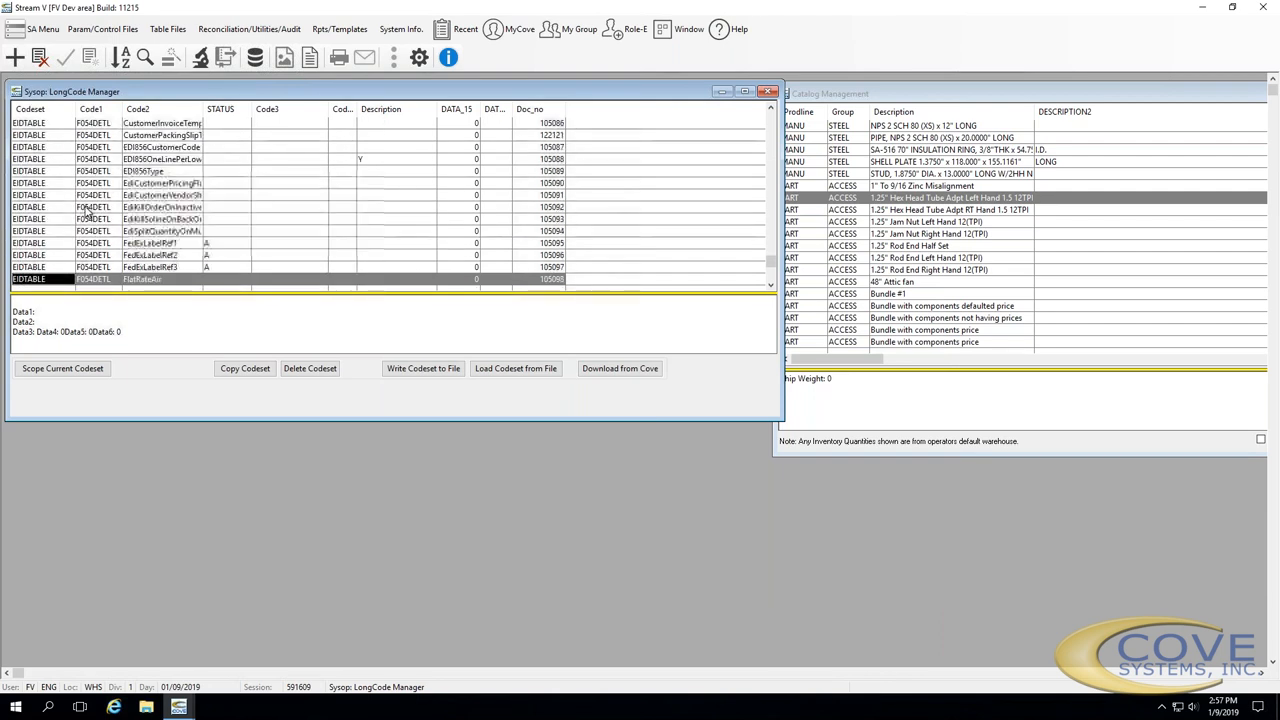
pyautogui.press('Down')
pyautogui.press('Down')
pyautogui.press('Down')
pyautogui.press('Down')
pyautogui.press('Down')
pyautogui.press('Down')
pyautogui.press('Down')
pyautogui.press('Down')
pyautogui.press('Down')
pyautogui.press('Down')
pyautogui.press('Down')
pyautogui.press('Down')
pyautogui.press('Down')
pyautogui.press('Down')
pyautogui.press('Down')
pyautogui.press('Down')
pyautogui.press('Down')
pyautogui.press('Down')
pyautogui.press('Down')
pyautogui.press('Down')
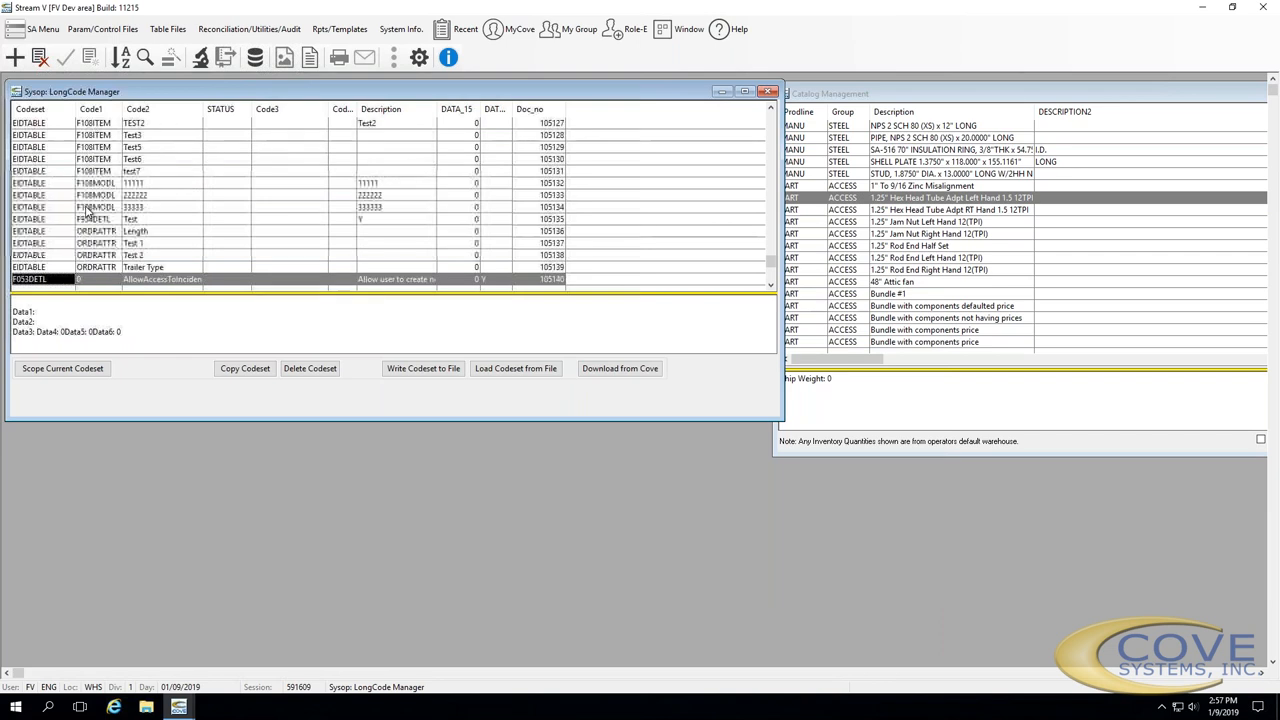
pyautogui.press('Down')
pyautogui.press('Down')
pyautogui.press('Down')
pyautogui.press('Down')
pyautogui.press('Down')
pyautogui.press('Down')
pyautogui.press('Down')
pyautogui.press('Down')
pyautogui.press('Down')
pyautogui.press('Down')
pyautogui.press('Down')
pyautogui.press('Down')
pyautogui.press('Down')
pyautogui.press('Down')
pyautogui.press('Down')
pyautogui.press('Down')
pyautogui.press('Down')
pyautogui.press('Down')
pyautogui.press('Down')
pyautogui.press('Down')
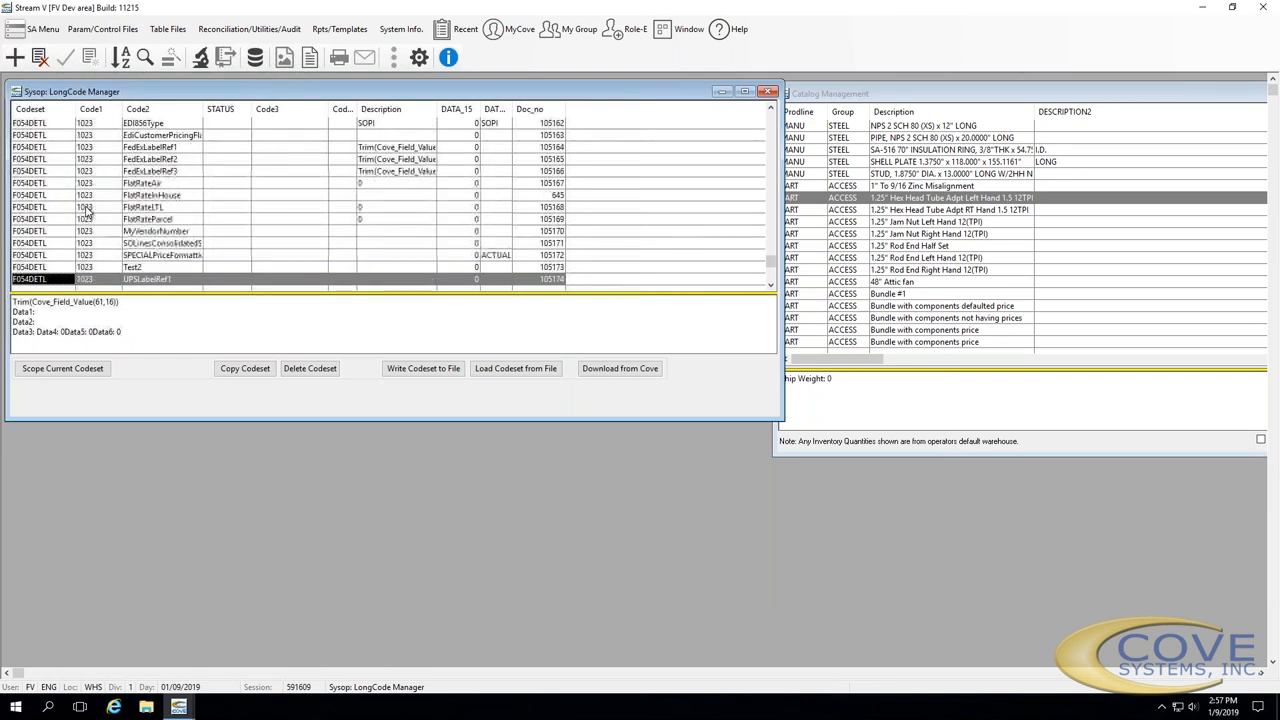
# Jump to the JTTOOLS codeset and browse the LongCode records down through LABELSET and NEW3 to the OPERACTN entries
pyautogui.press('j')
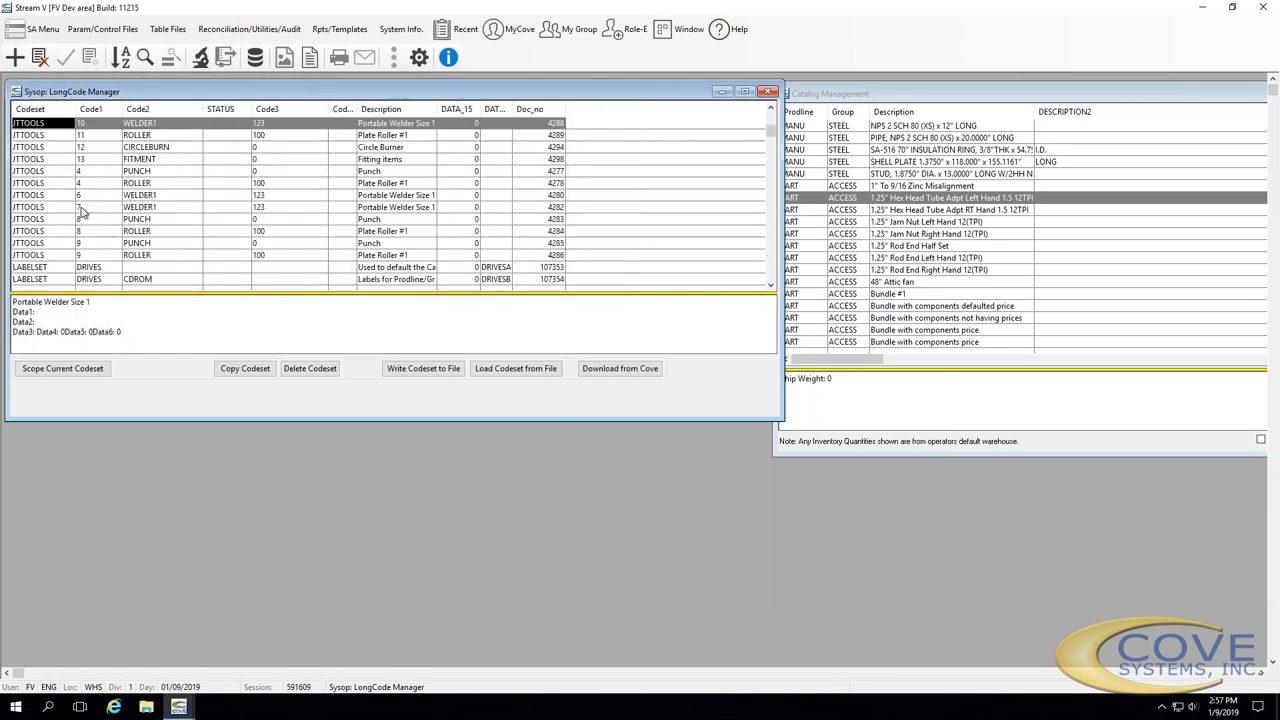
pyautogui.press('Down')
pyautogui.press('Down')
pyautogui.press('Down')
pyautogui.press('Down')
pyautogui.press('Down')
pyautogui.press('Down')
pyautogui.press('Down')
pyautogui.press('Down')
pyautogui.press('Down')
pyautogui.press('Down')
pyautogui.press('Down')
pyautogui.press('Down')
pyautogui.press('Down')
pyautogui.press('Down')
pyautogui.press('Down')
pyautogui.press('Down')
pyautogui.press('Down')
pyautogui.press('Down')
pyautogui.press('Down')
pyautogui.press('Down')
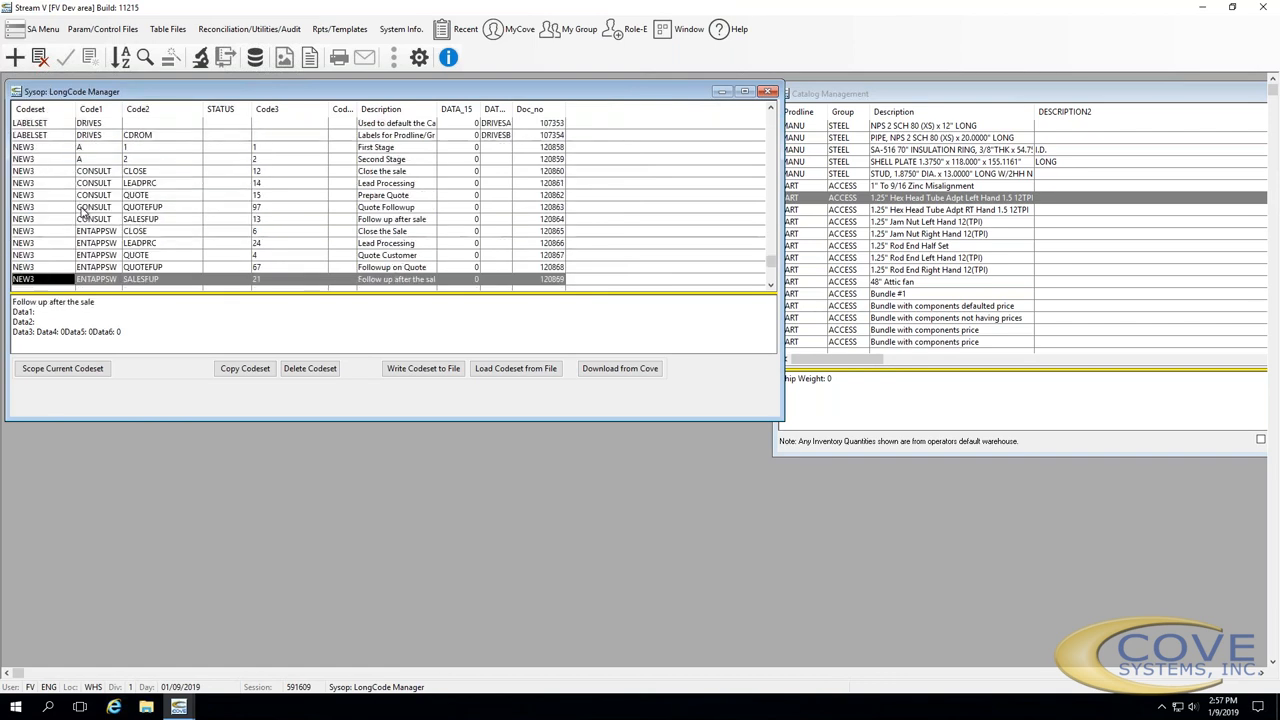
pyautogui.press('Down')
pyautogui.press('Down')
pyautogui.press('Down')
pyautogui.press('Down')
pyautogui.press('Down')
pyautogui.press('Down')
pyautogui.press('Down')
pyautogui.press('Down')
pyautogui.press('Down')
pyautogui.press('Down')
pyautogui.press('Down')
pyautogui.press('Down')
pyautogui.press('Down')
pyautogui.press('Down')
pyautogui.press('Down')
pyautogui.press('Down')
pyautogui.press('Down')
pyautogui.press('Down')
pyautogui.press('Down')
pyautogui.press('Down')
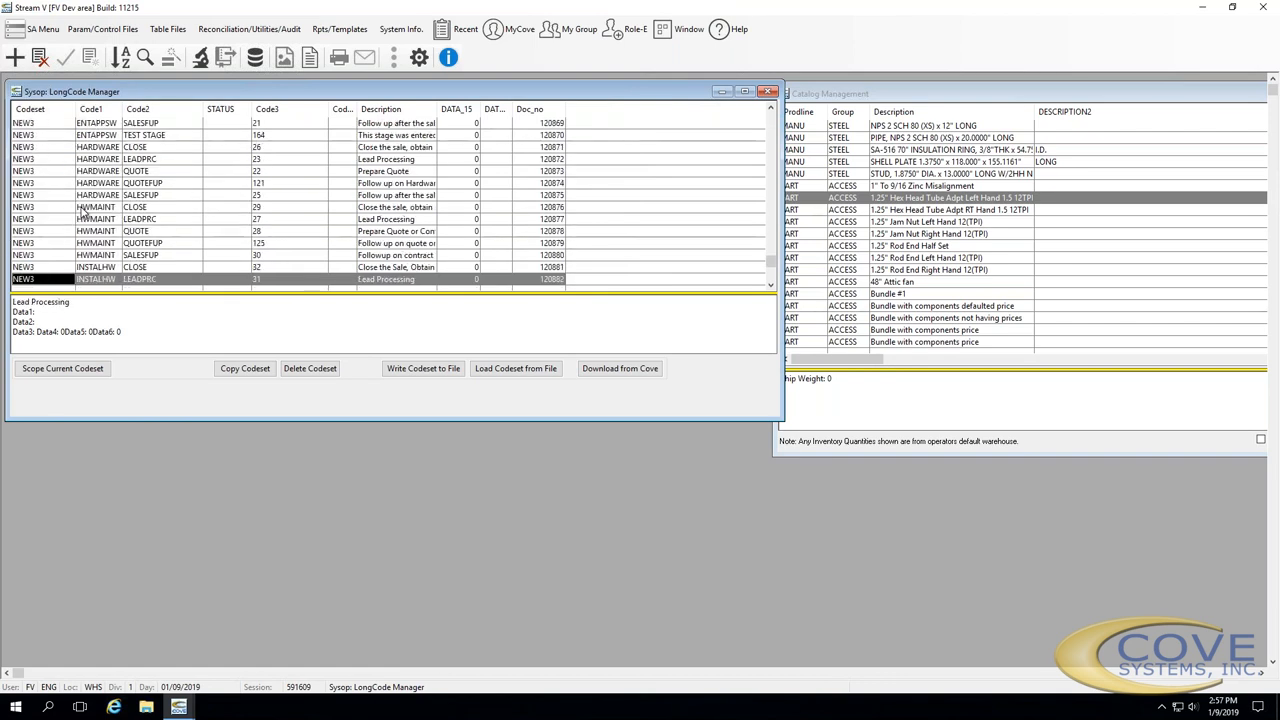
pyautogui.press('Down')
pyautogui.press('Down')
pyautogui.press('Down')
pyautogui.press('Down')
pyautogui.press('Down')
pyautogui.press('Down')
pyautogui.press('Down')
pyautogui.press('Down')
pyautogui.press('Down')
pyautogui.press('Down')
pyautogui.press('Down')
pyautogui.press('Down')
pyautogui.press('Down')
pyautogui.press('Down')
pyautogui.press('Down')
pyautogui.press('Down')
pyautogui.press('Down')
pyautogui.press('Down')
pyautogui.press('Down')
pyautogui.press('Down')
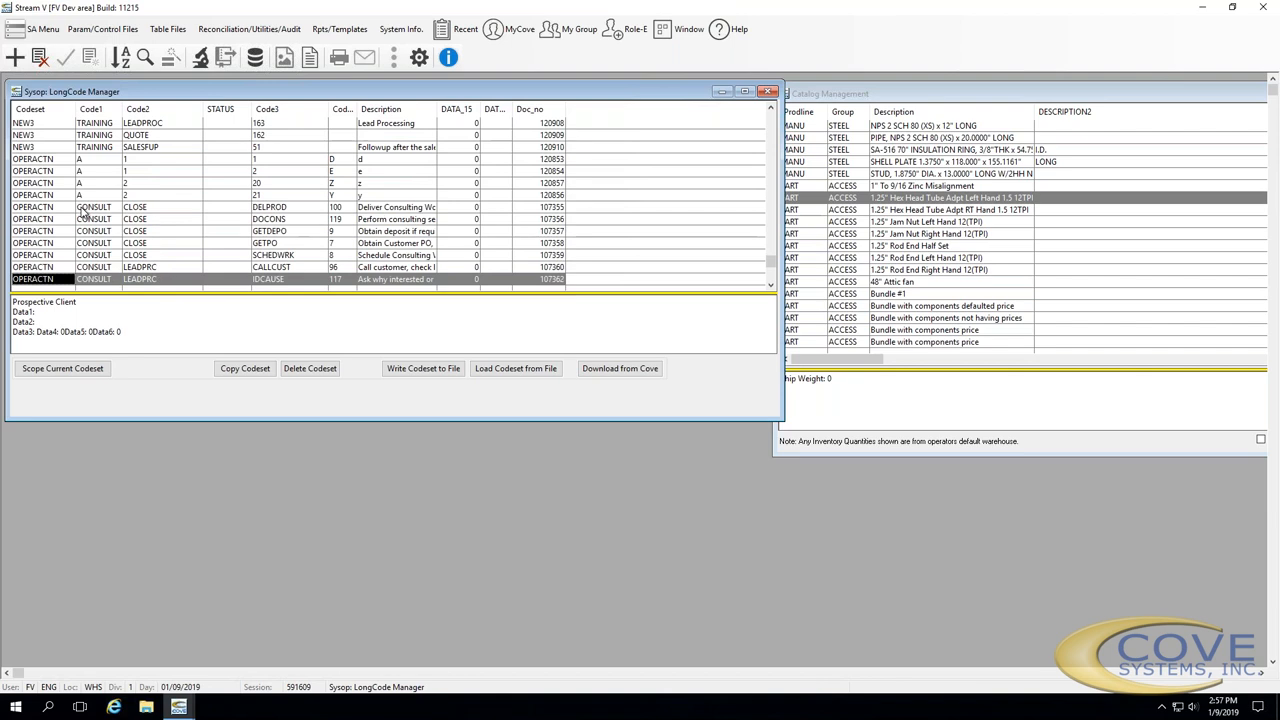
# Continue through the LongCode records to the TEAMS codeset and down to the first TLC-ENG record
pyautogui.press('Down')
pyautogui.press('Down')
pyautogui.press('Down')
pyautogui.press('Down')
pyautogui.press('Down')
pyautogui.press('Down')
pyautogui.press('Down')
pyautogui.press('Down')
pyautogui.press('Down')
pyautogui.press('Down')
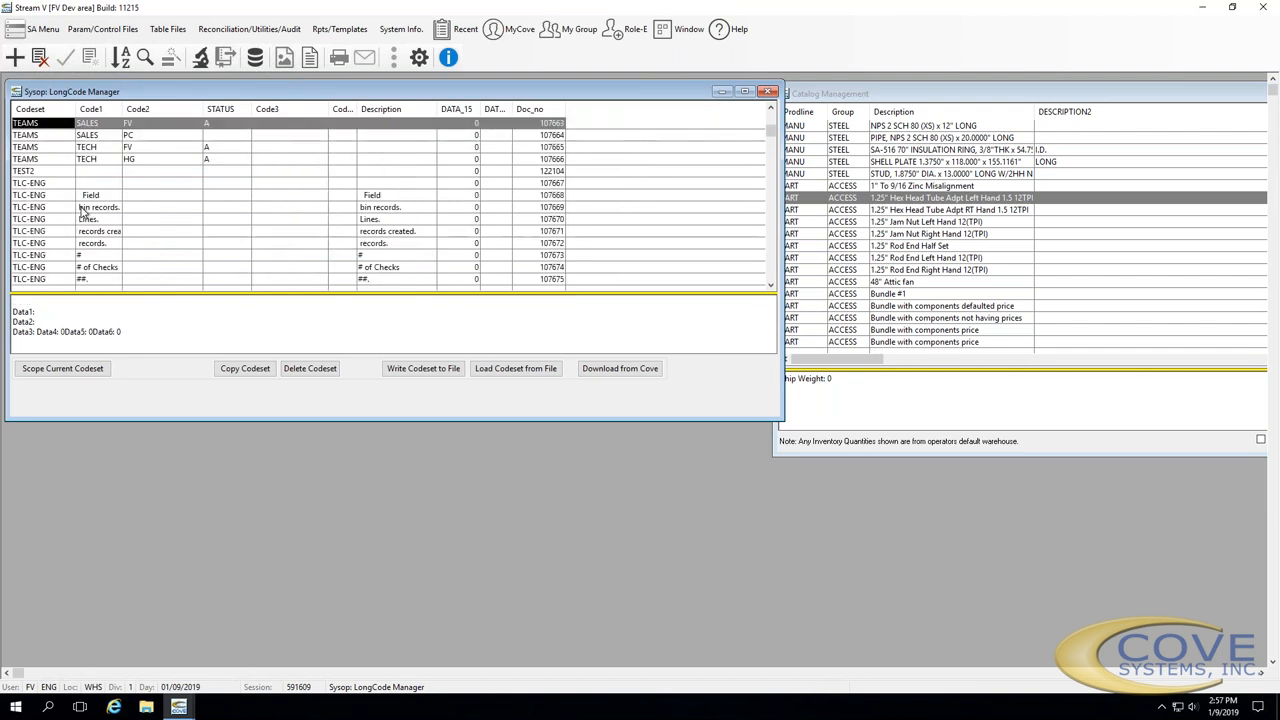
pyautogui.press('Down')
pyautogui.press('Down')
pyautogui.press('Down')
pyautogui.press('Down')
pyautogui.press('Down')
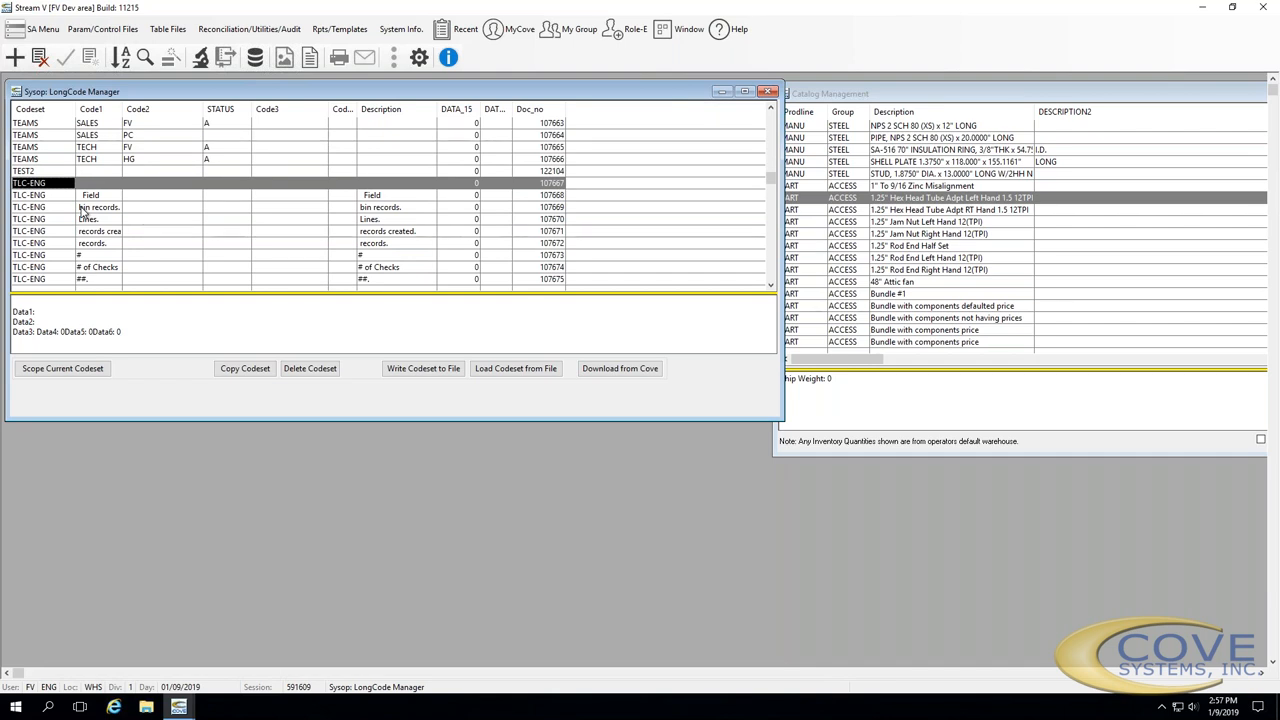
# Open the Text Language Conversion Manager and set its language to German (GER)
pyautogui.click(102, 28)
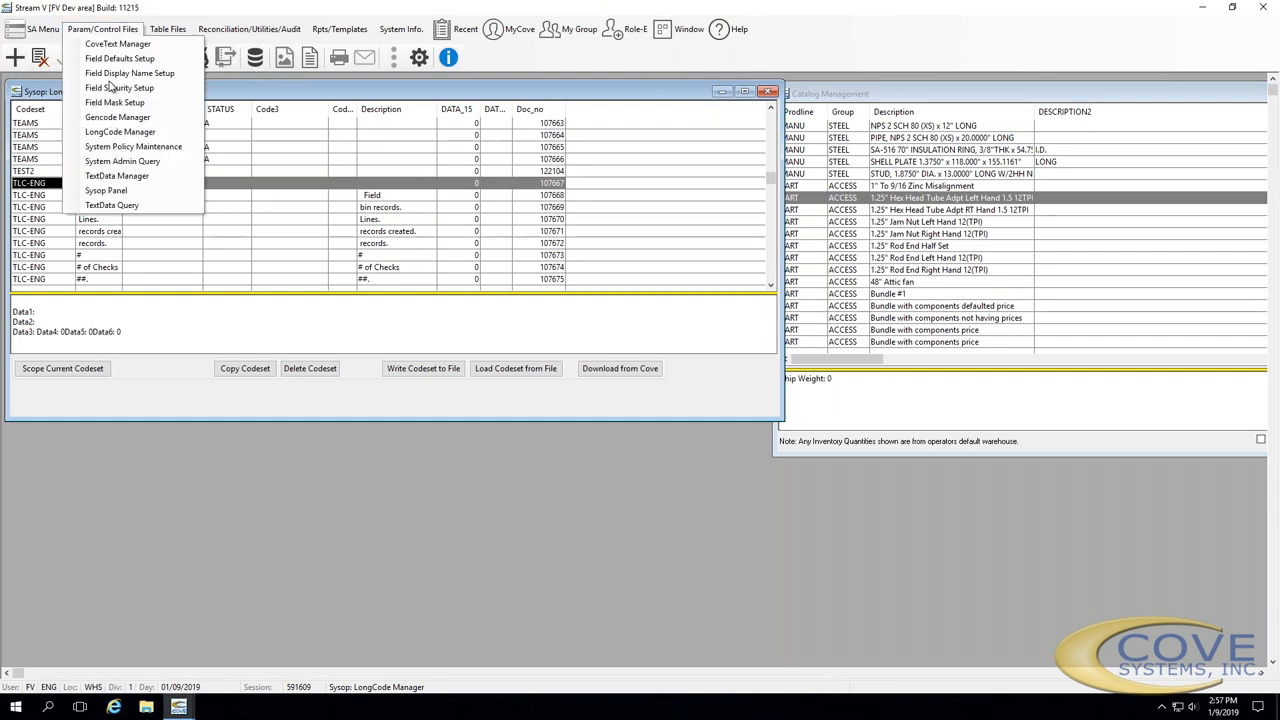
pyautogui.click(167, 28)
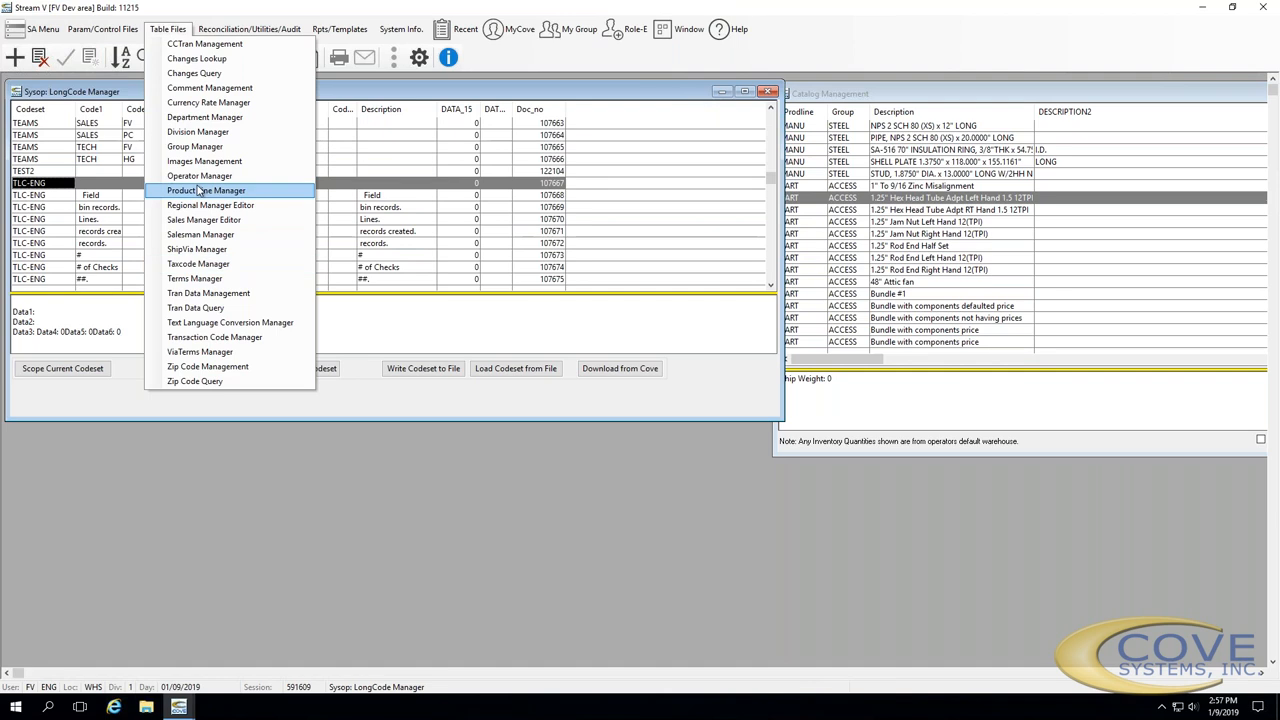
pyautogui.click(225, 323)
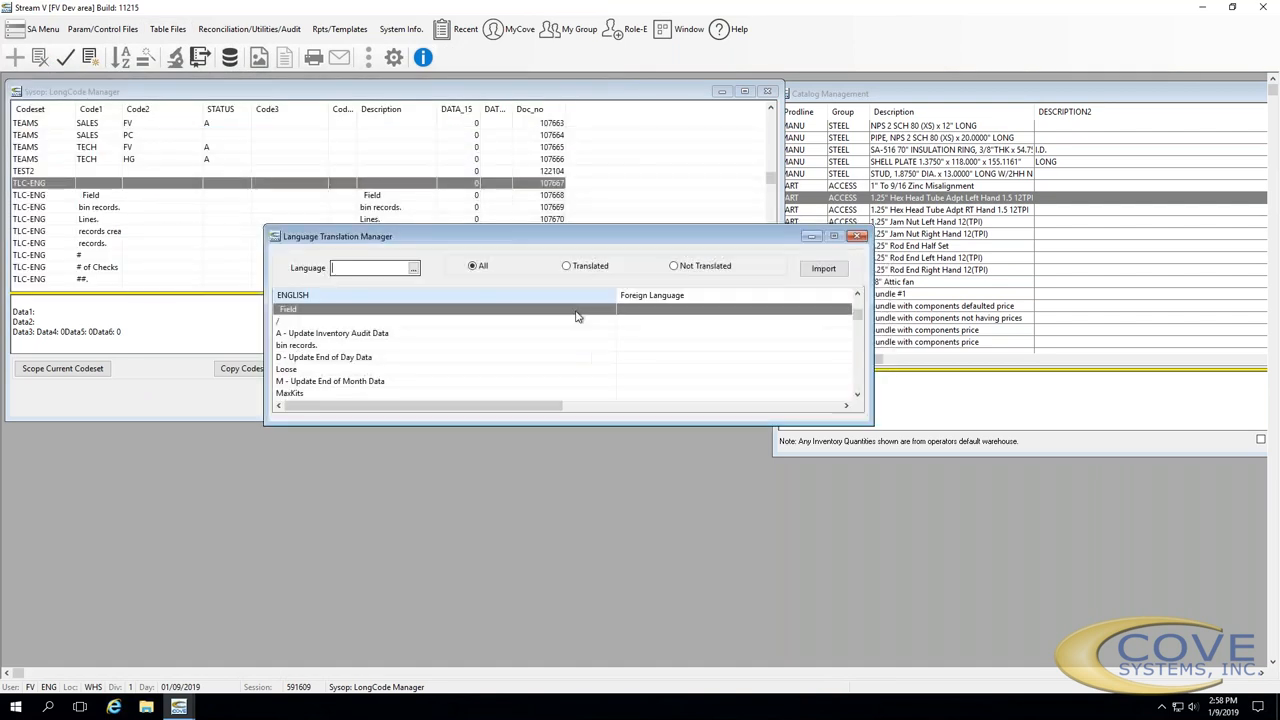
pyautogui.click(413, 268)
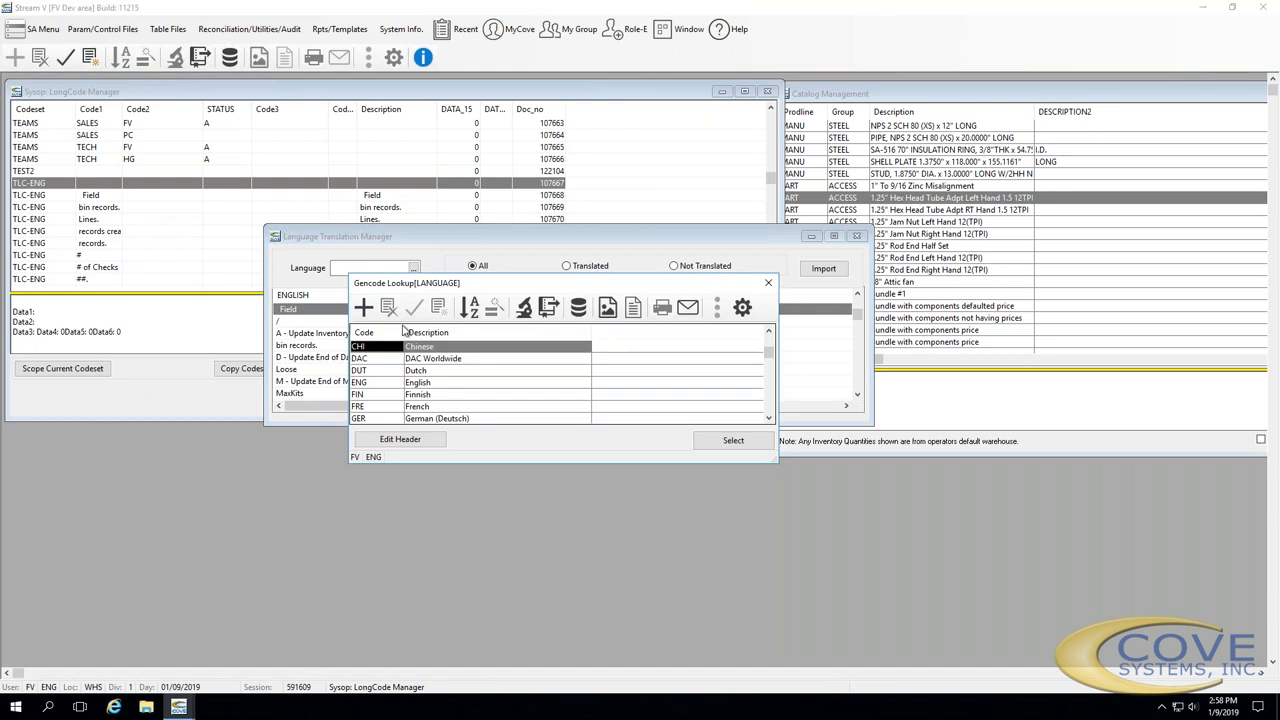
pyautogui.click(380, 418)
pyautogui.click(700, 441)
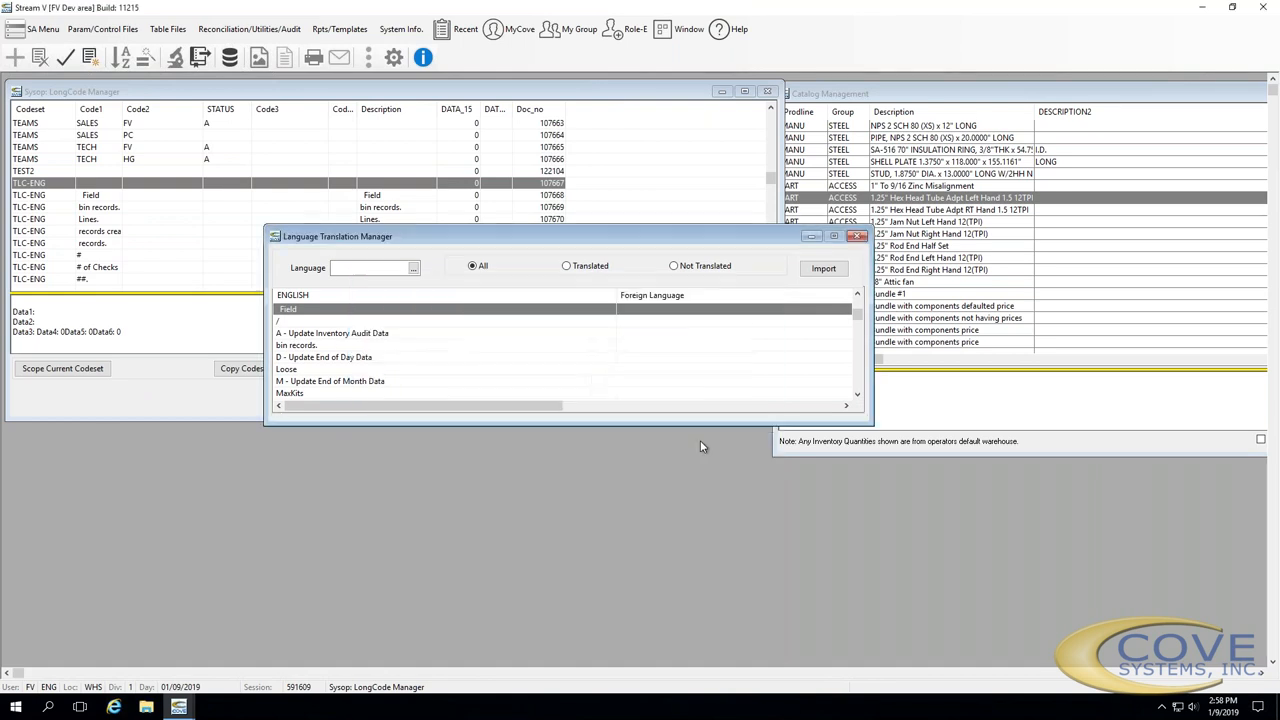
pyautogui.click(465, 358)
pyautogui.hotkey('ctrl', 'Home')
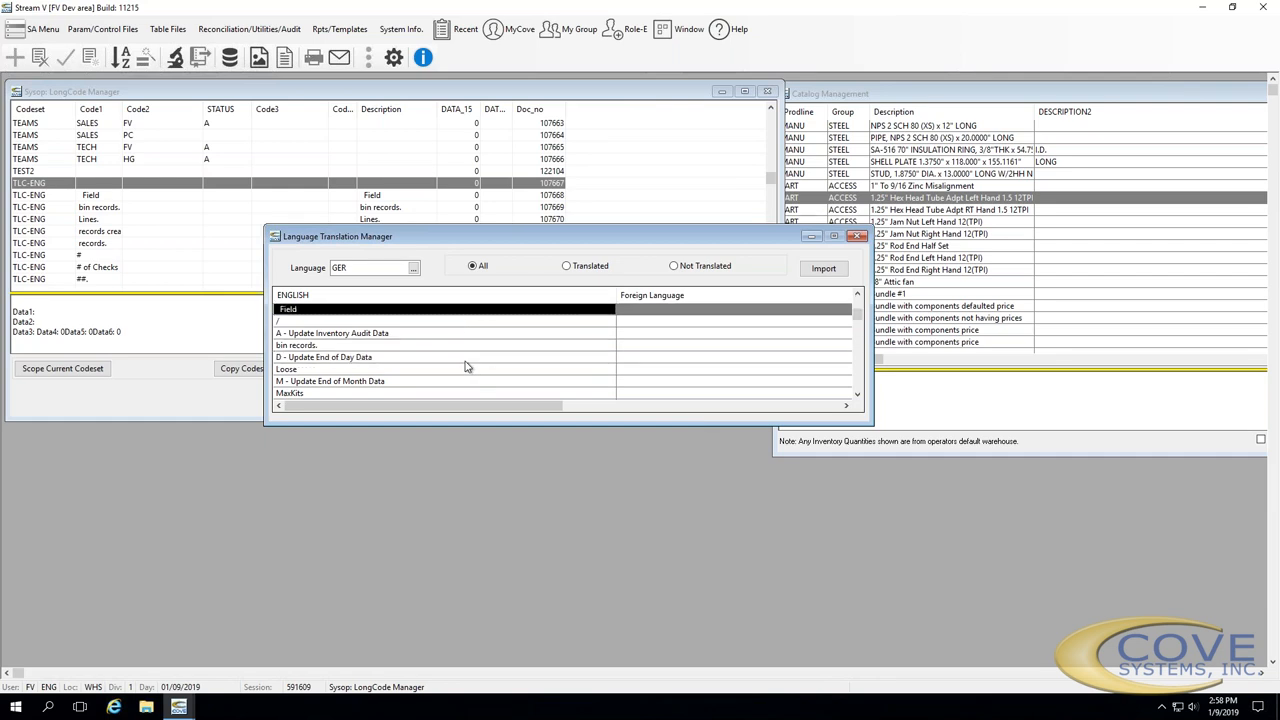
# Examine the GER translation list from its start down through &Cancel, &Close and &Contact to the cross reference table entries
pyautogui.hotkey('ctrl', 'End')
pyautogui.hotkey('ctrl', 'Home')
pyautogui.press('Down')
pyautogui.press('Down')
pyautogui.press('Down')
pyautogui.press('Down')
pyautogui.press('Down')
pyautogui.press('Down')
pyautogui.press('Down')
pyautogui.press('Down')
pyautogui.press('Down')
pyautogui.press('Down')
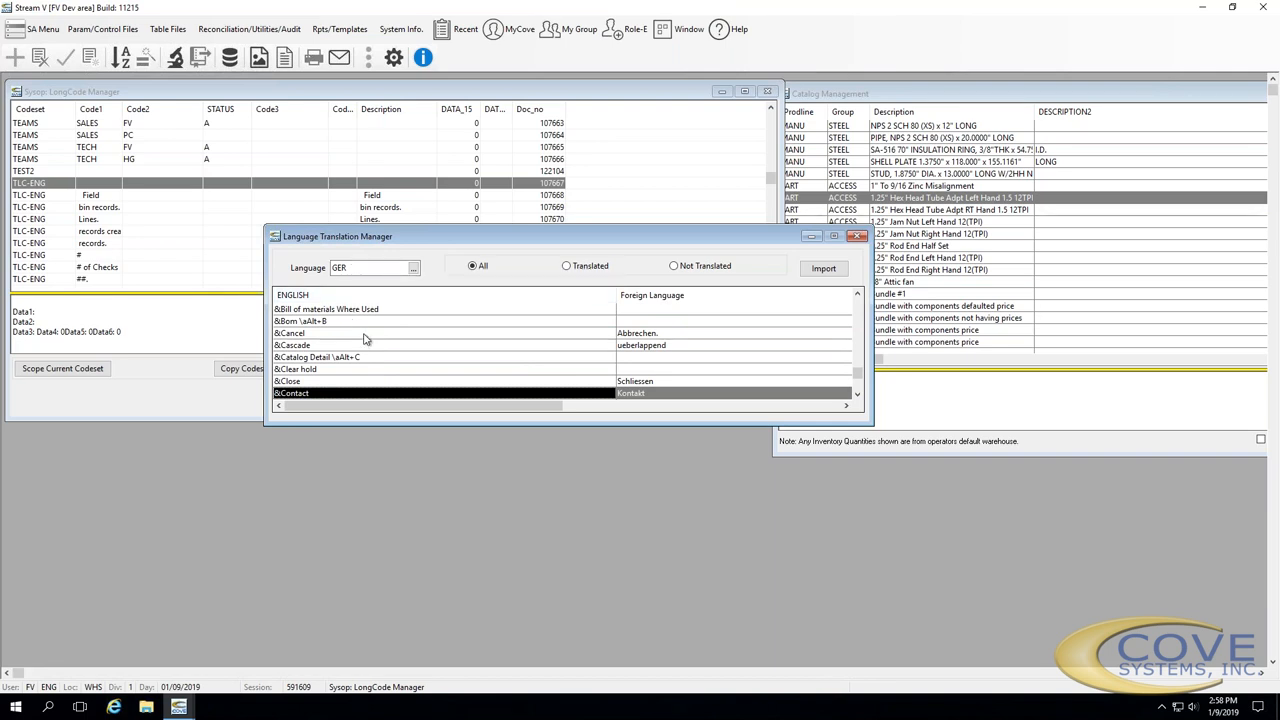
pyautogui.press('Down')
pyautogui.press('Down')
pyautogui.press('Down')
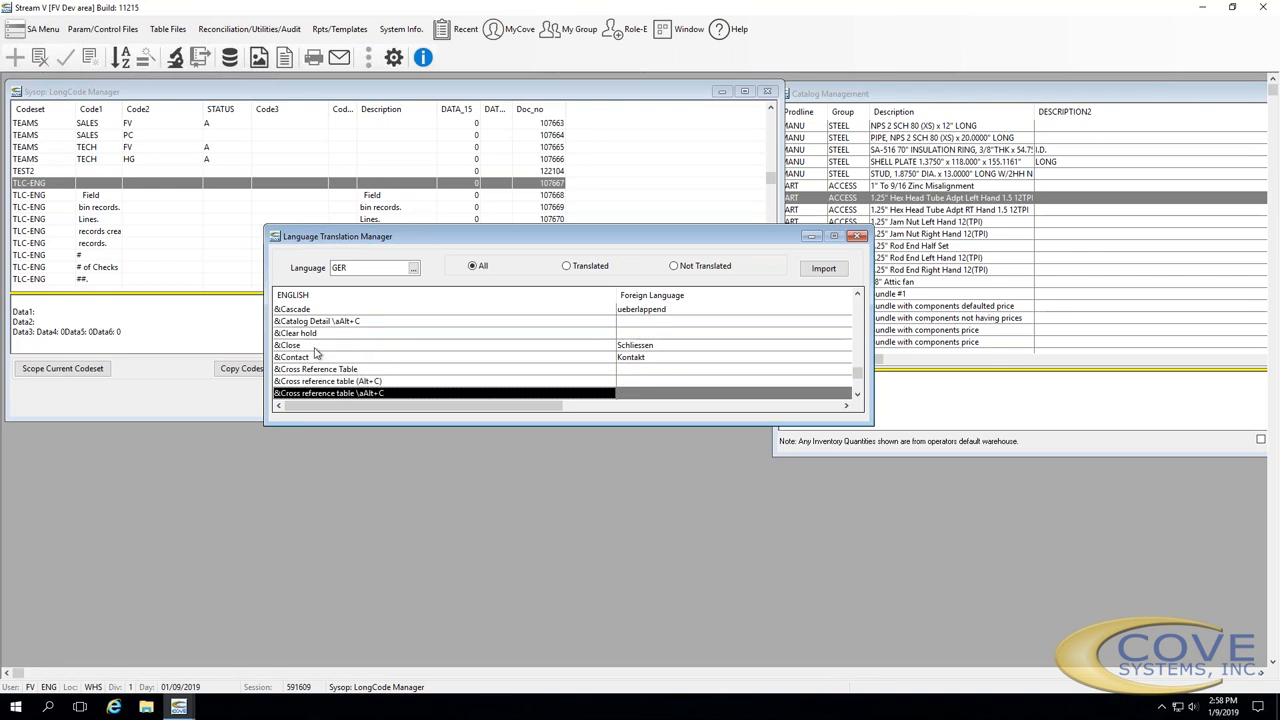
# Select the &Close entry to check its foreign-language text, and browse the following entries down to &Minimize all Windows
pyautogui.click(297, 346)
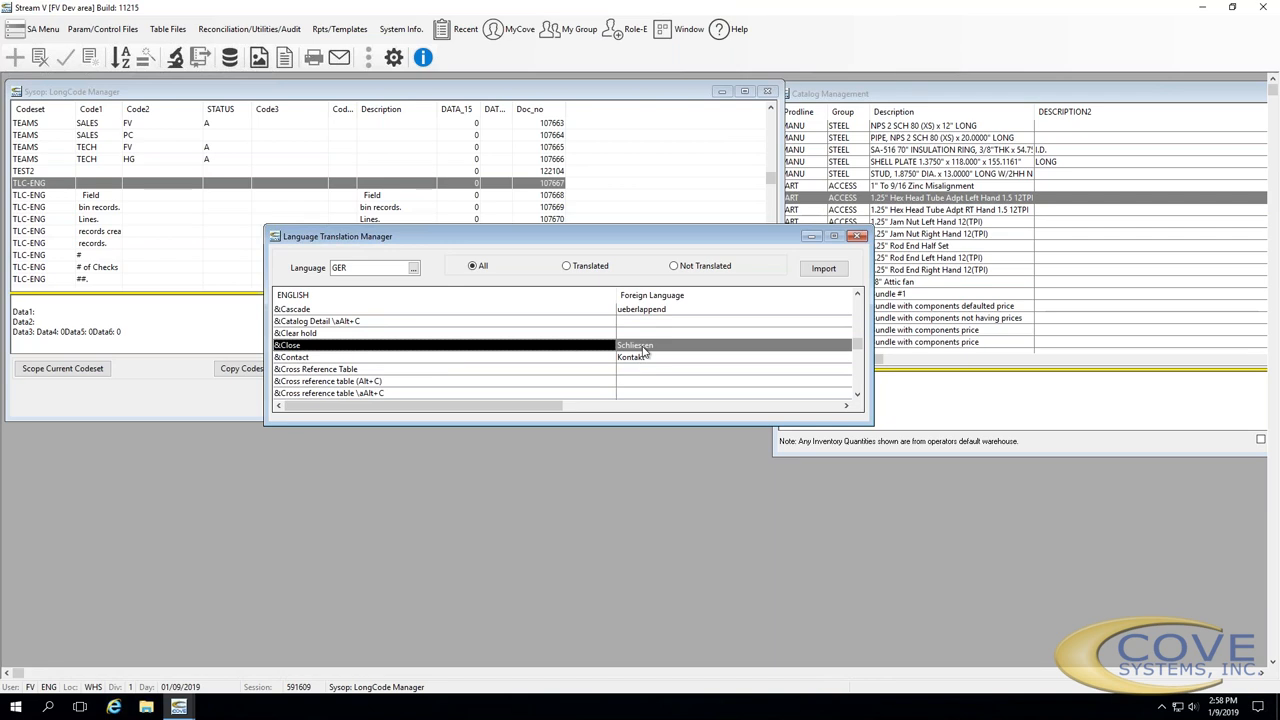
pyautogui.press('Down')
pyautogui.press('Down')
pyautogui.press('Down')
pyautogui.press('Down')
pyautogui.press('Down')
pyautogui.press('Down')
pyautogui.press('Down')
pyautogui.press('Down')
pyautogui.press('Down')
pyautogui.press('Down')
pyautogui.press('Down')
pyautogui.press('Down')
pyautogui.press('Down')
pyautogui.press('Down')
pyautogui.press('Down')
pyautogui.press('Down')
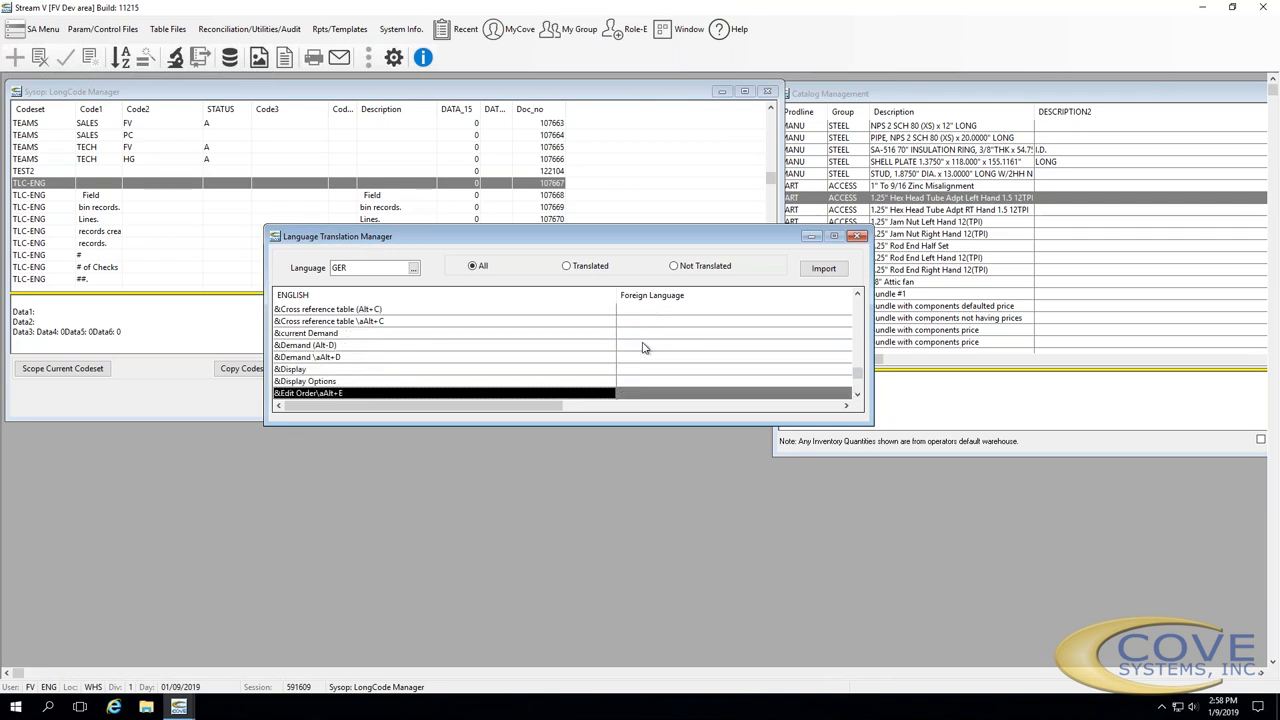
pyautogui.press('Down')
pyautogui.press('Down')
pyautogui.press('Down')
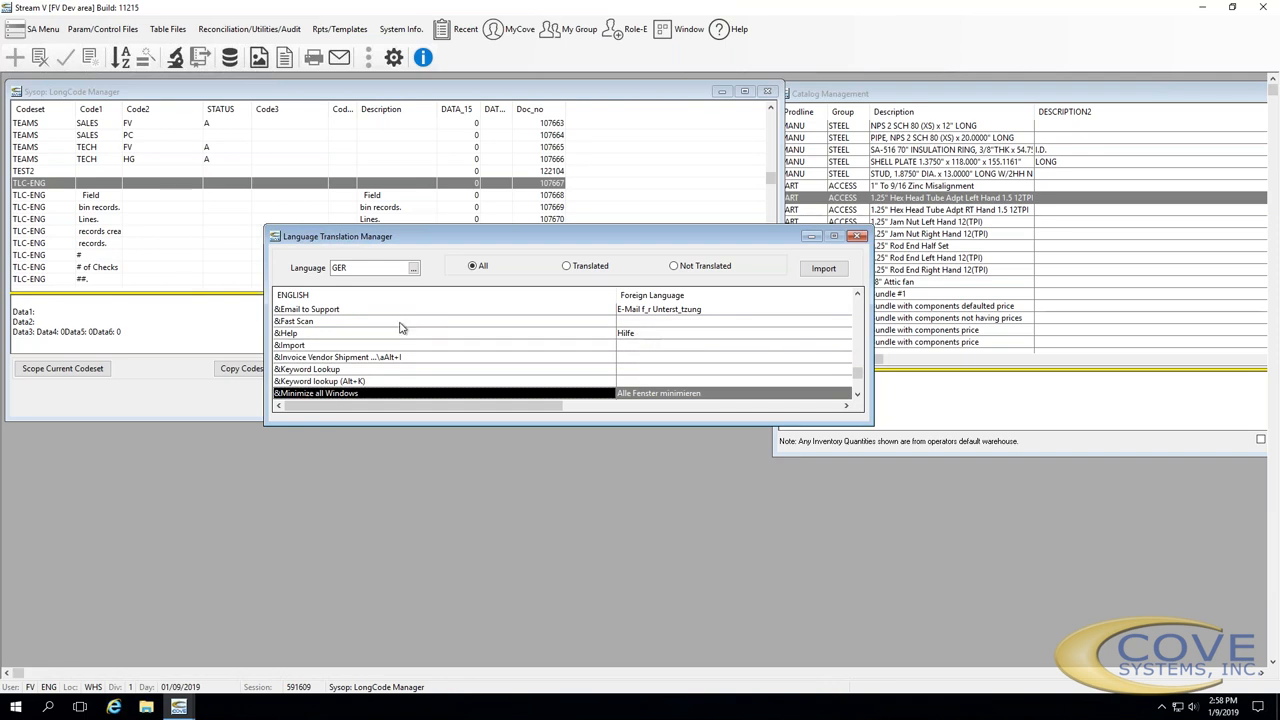
# Review the translations between &Minimize all Windows and &Print, and limit the list to translated entries
pyautogui.press('Down')
pyautogui.press('Down')
pyautogui.press('Down')
pyautogui.press('Down')
pyautogui.press('Down')
pyautogui.press('Down')
pyautogui.press('Down')
pyautogui.press('Down')
pyautogui.press('Down')
pyautogui.press('Down')
pyautogui.press('Down')
pyautogui.press('Down')
pyautogui.press('Up')
pyautogui.press('Up')
pyautogui.press('Up')
pyautogui.press('Up')
pyautogui.press('Up')
pyautogui.press('Up')
pyautogui.press('Up')
pyautogui.press('Up')
pyautogui.press('Up')
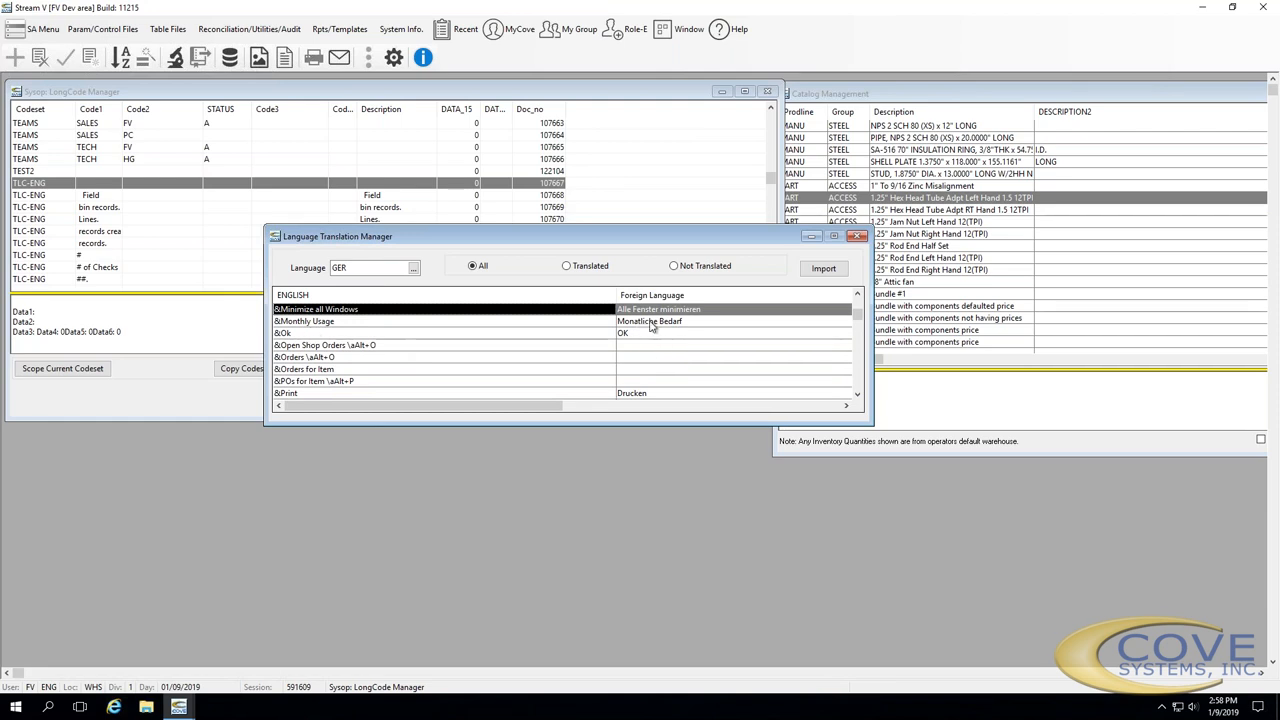
pyautogui.click(567, 267)
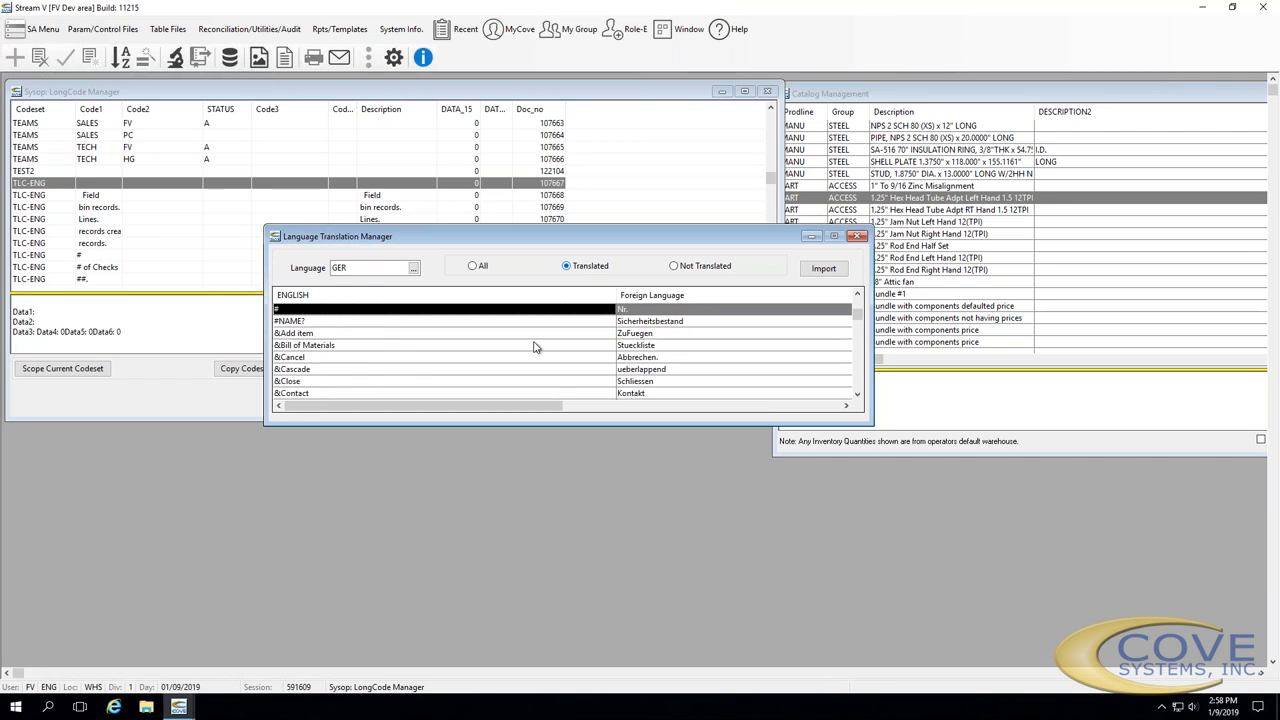
# Review the translated German entries from # through &Restore all Windows and the Account entries down to Accounts Payable Aging
pyautogui.press('Down')
pyautogui.press('Down')
pyautogui.press('Down')
pyautogui.press('Down')
pyautogui.press('Down')
pyautogui.press('Down')
pyautogui.press('Down')
pyautogui.press('Down')
pyautogui.press('Down')
pyautogui.press('Down')
pyautogui.press('Down')
pyautogui.press('Down')
pyautogui.press('Down')
pyautogui.press('Down')
pyautogui.press('Down')
pyautogui.press('Down')
pyautogui.press('Down')
pyautogui.press('Down')
pyautogui.press('Down')
pyautogui.press('Down')
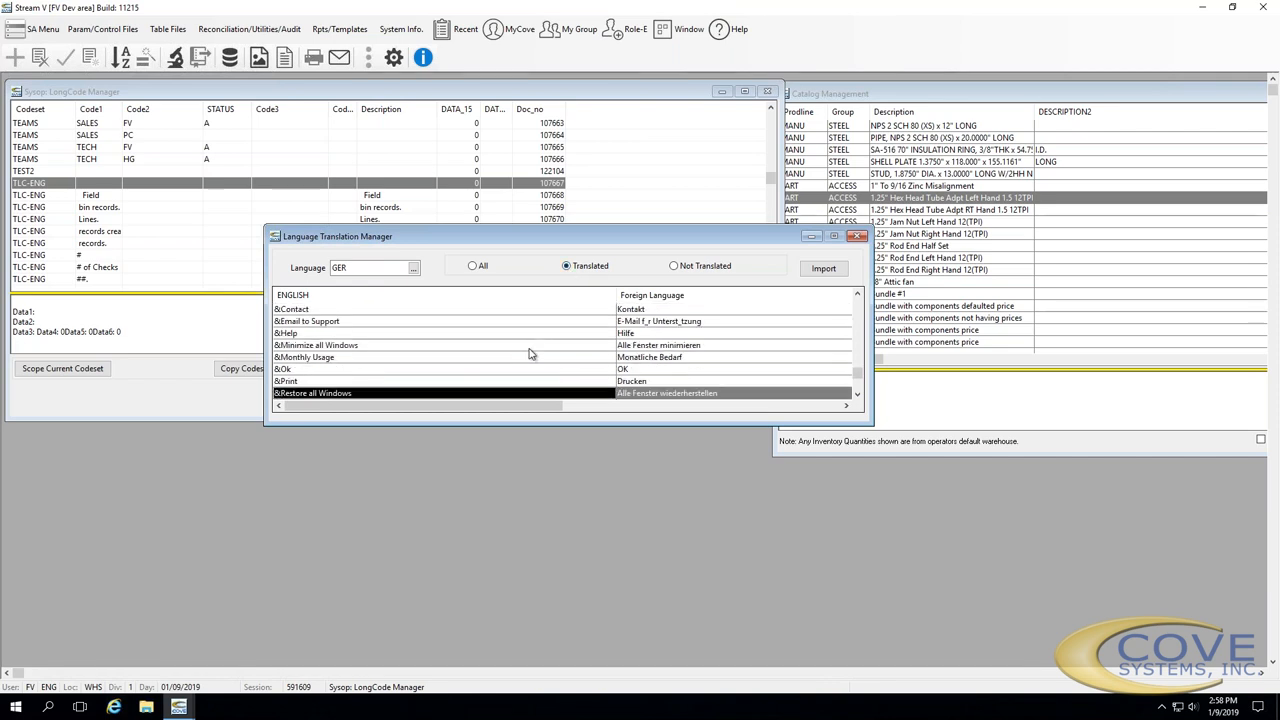
pyautogui.press('Down')
pyautogui.press('Down')
pyautogui.press('Down')
pyautogui.press('Down')
pyautogui.press('Down')
pyautogui.press('Down')
pyautogui.press('Down')
pyautogui.press('Down')
pyautogui.press('Down')
pyautogui.press('Down')
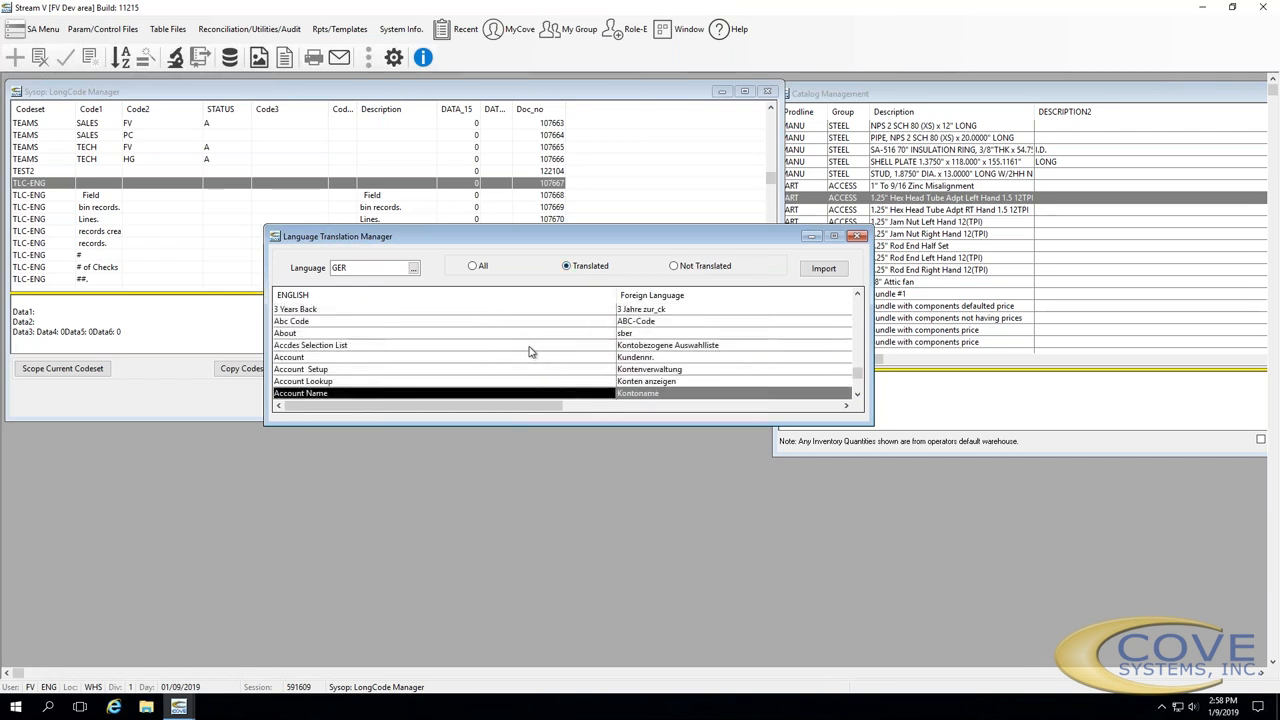
pyautogui.press('Down')
pyautogui.press('Down')
pyautogui.press('Down')
pyautogui.press('Down')
pyautogui.press('Down')
pyautogui.press('Down')
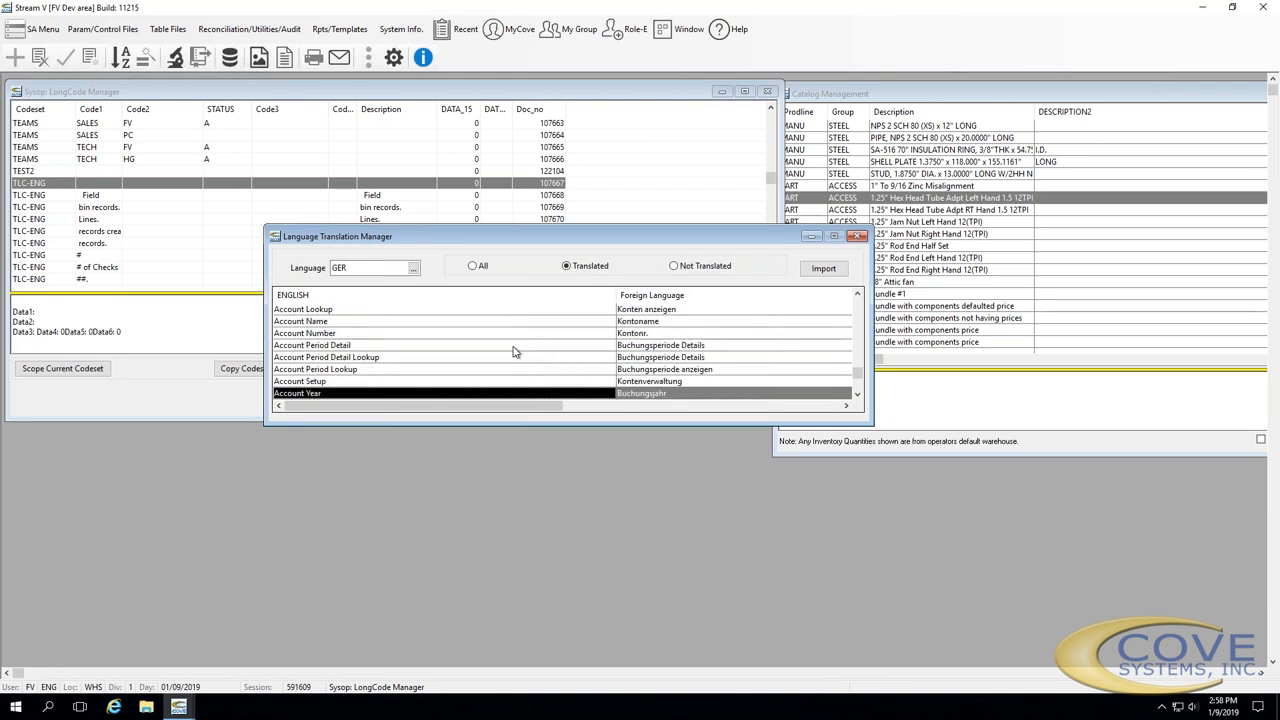
pyautogui.press('Down')
pyautogui.press('Down')
pyautogui.press('Down')
pyautogui.press('Down')
pyautogui.press('Down')
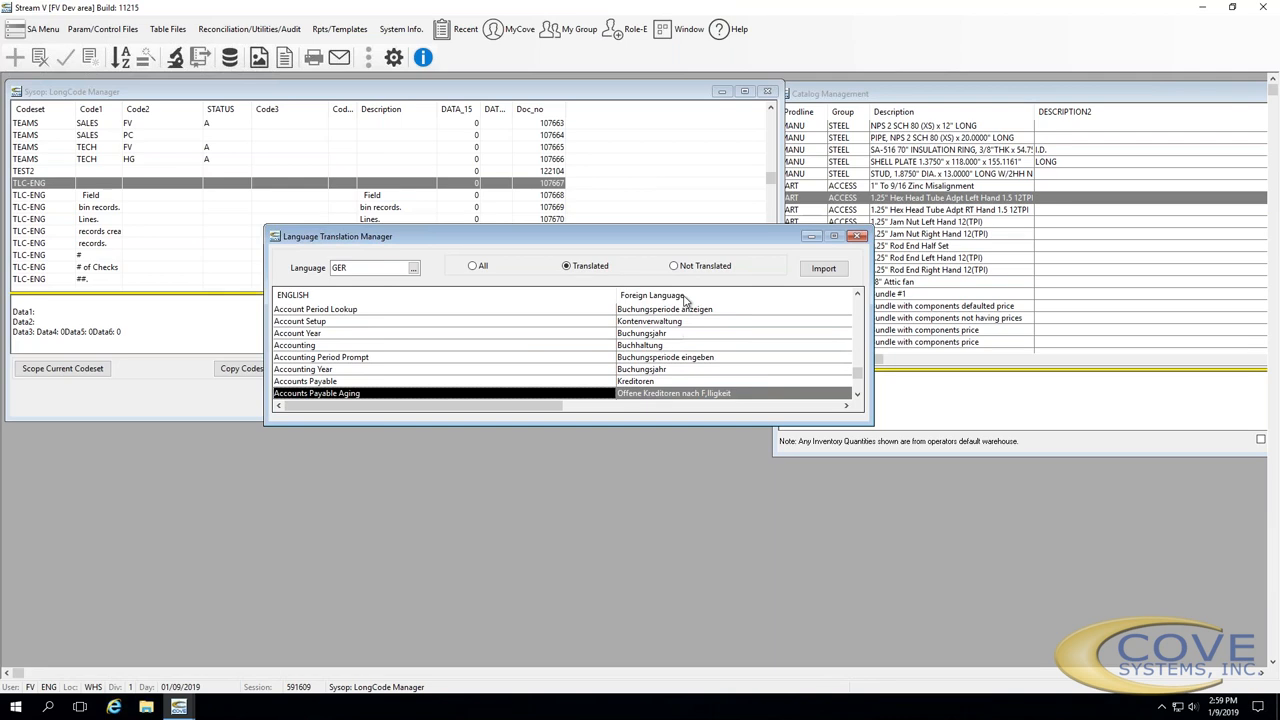
# Limit the list to entries not translated, review them down to &Keyword Lookup, and close the Language Translation Manager
pyautogui.click(674, 266)
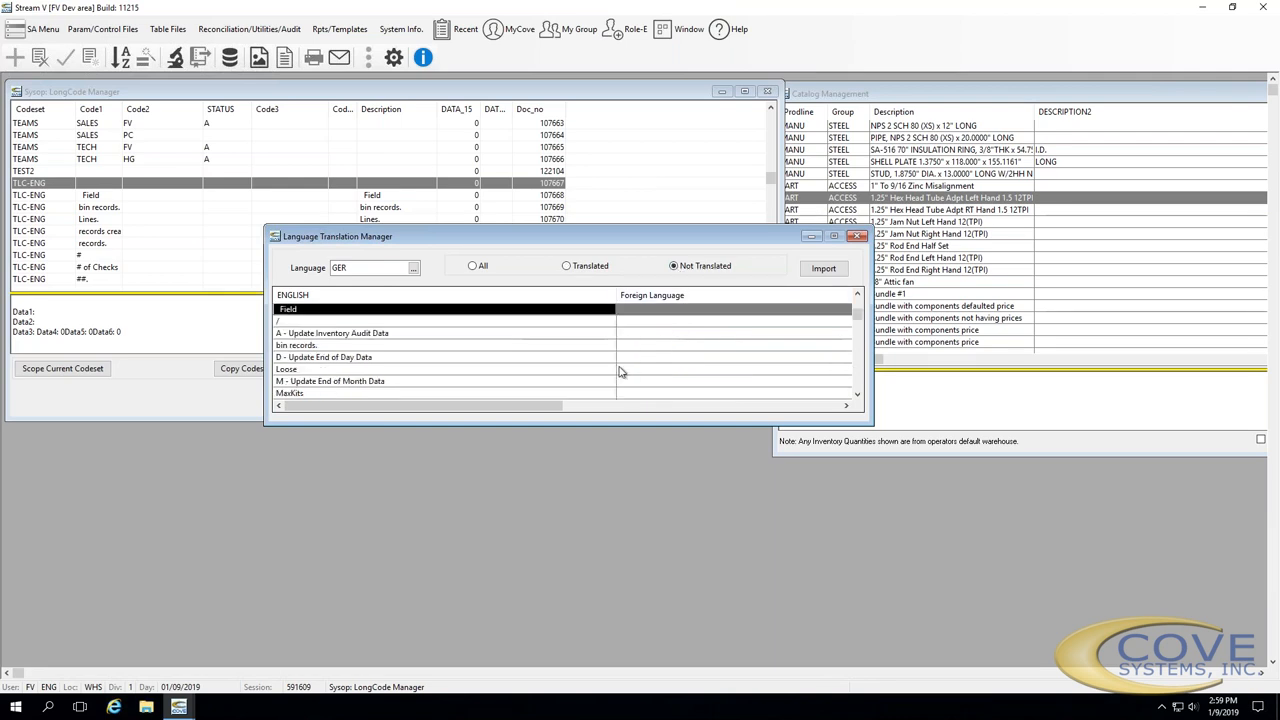
pyautogui.hotkey('ctrl', 'End')
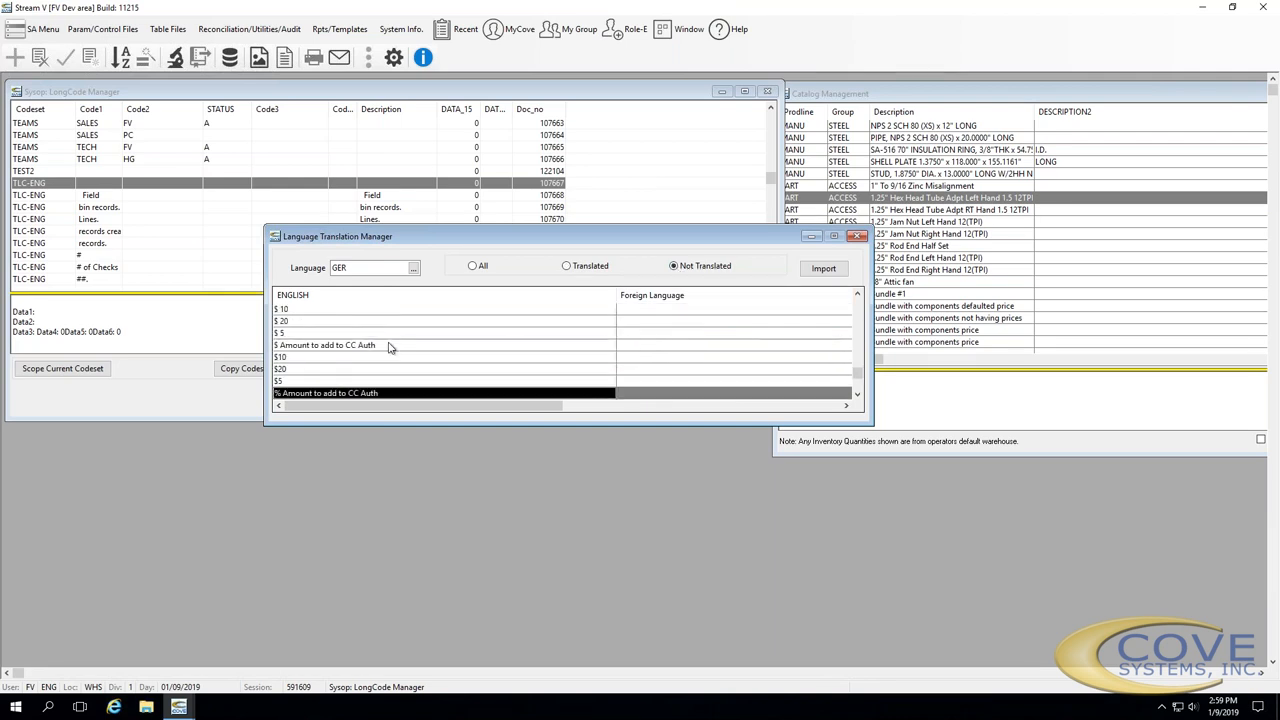
pyautogui.press('Down')
pyautogui.press('Down')
pyautogui.press('Down')
pyautogui.press('Down')
pyautogui.press('Down')
pyautogui.press('Down')
pyautogui.press('Down')
pyautogui.press('Down')
pyautogui.press('Down')
pyautogui.press('Down')
pyautogui.press('Down')
pyautogui.press('Down')
pyautogui.press('Down')
pyautogui.press('Down')
pyautogui.press('Down')
pyautogui.press('Down')
pyautogui.press('Down')
pyautogui.press('Down')
pyautogui.press('Down')
pyautogui.press('Down')
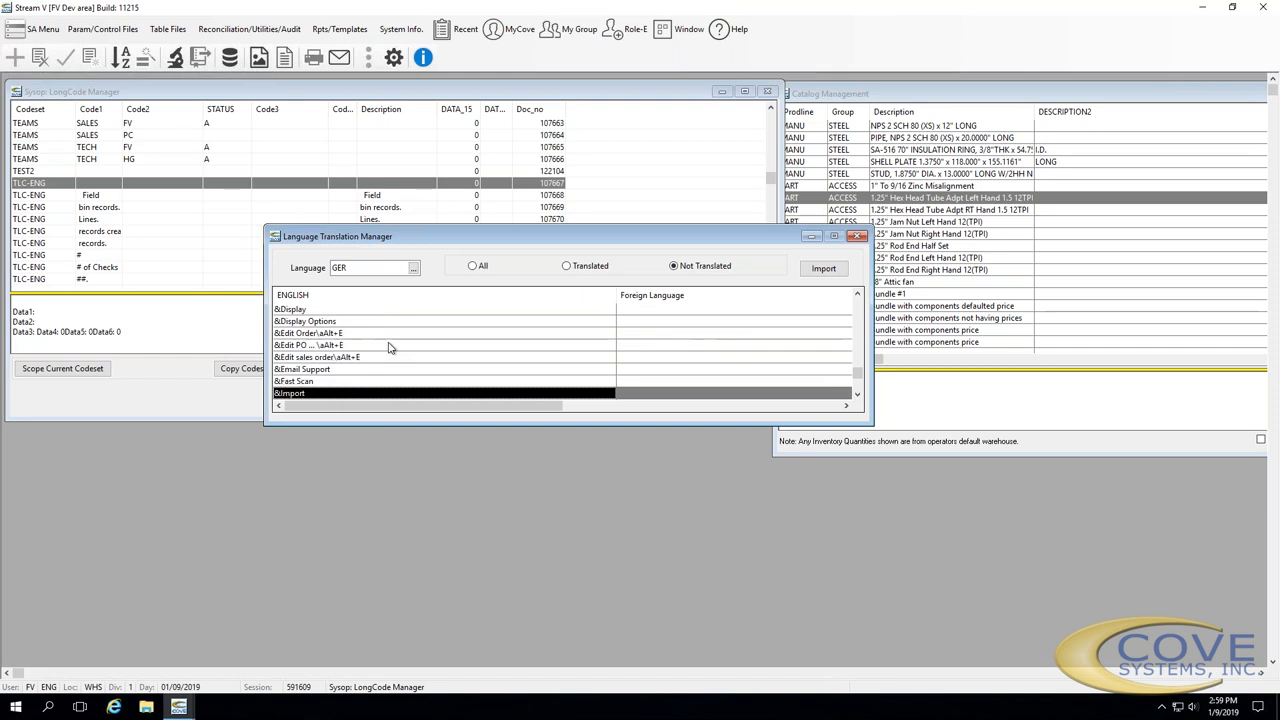
pyautogui.press('Down')
pyautogui.press('Down')
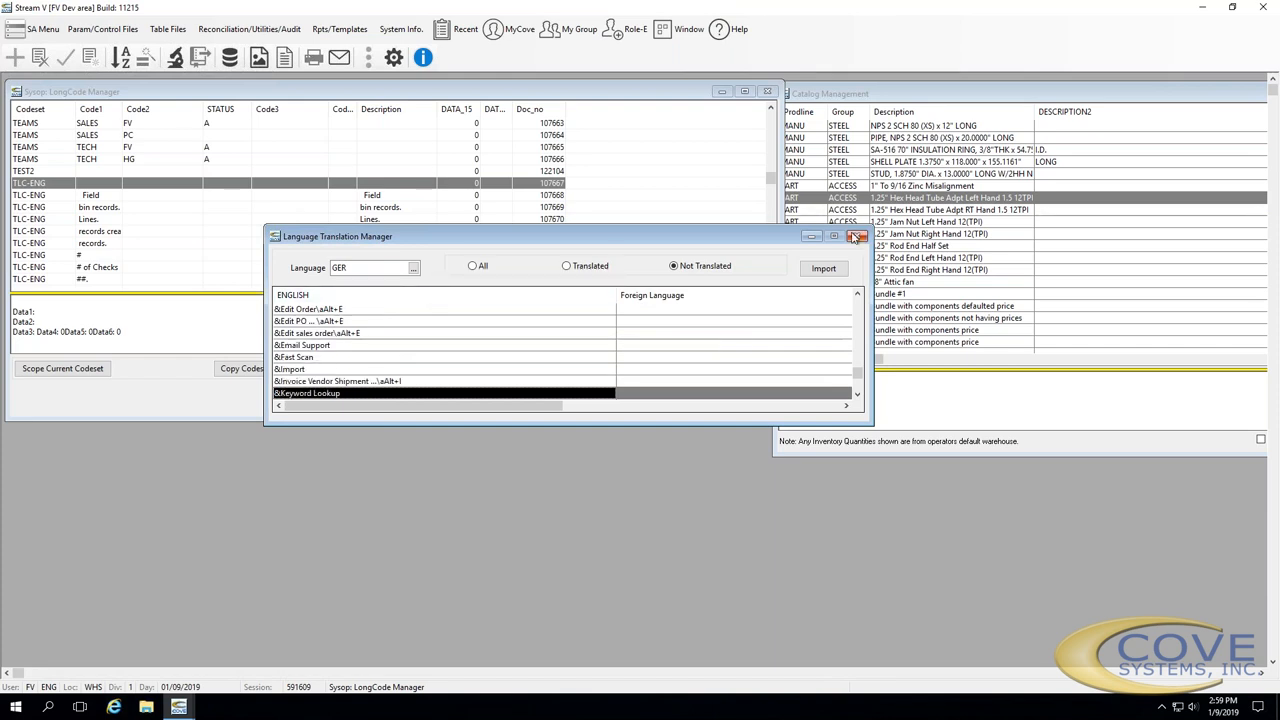
pyautogui.click(855, 236)
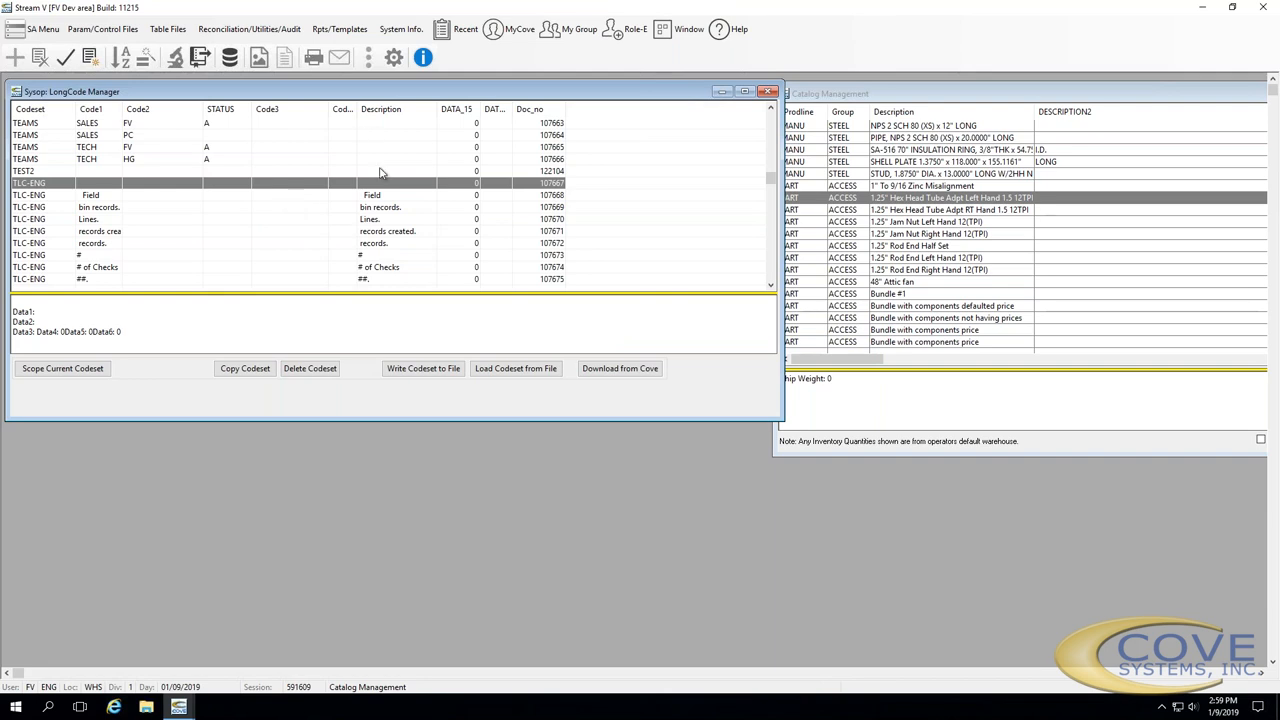
# Open Tran Data Management and reposition its window, enlarged to show more columns and rows, over the lower part of the LongCode Manager
pyautogui.click(168, 29)
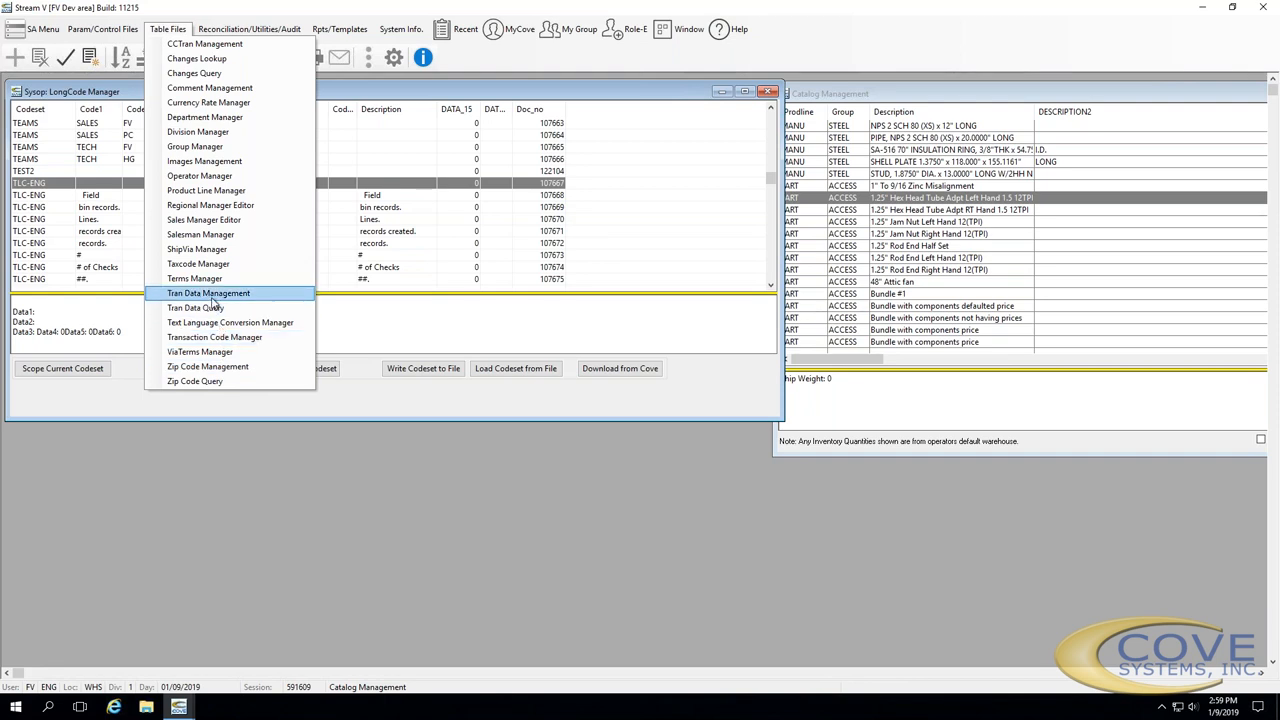
pyautogui.click(211, 295)
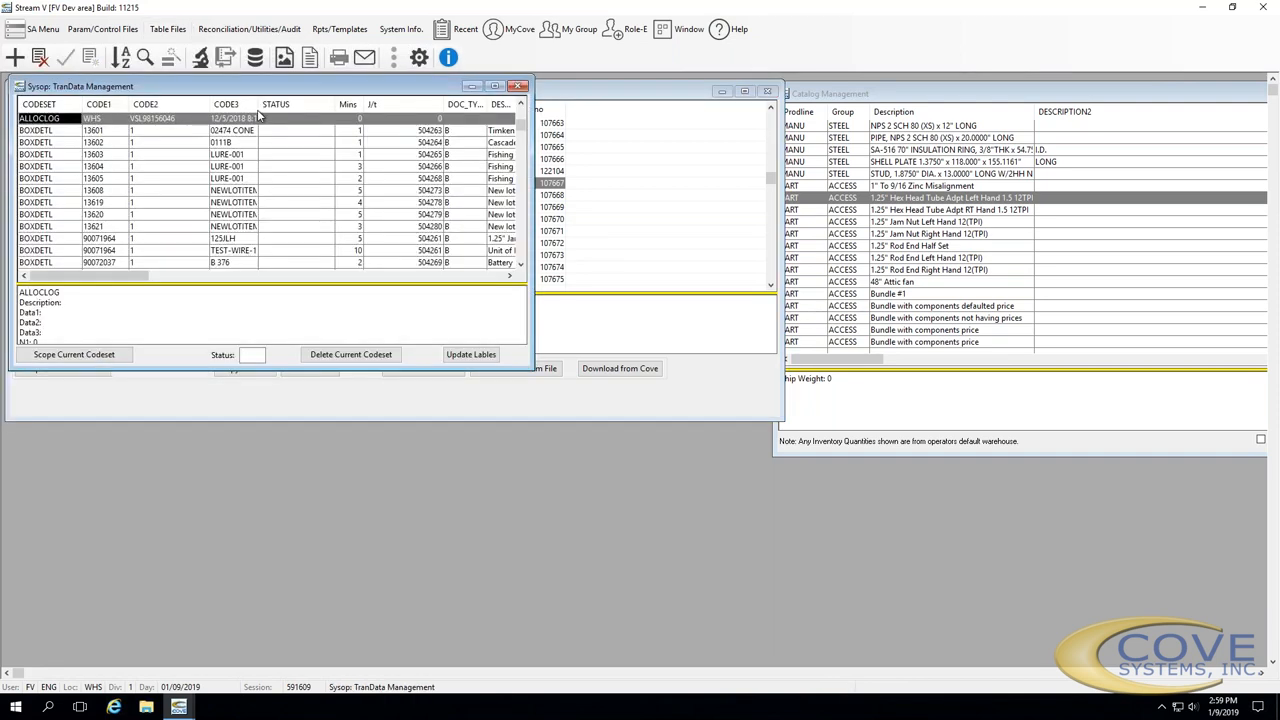
pyautogui.moveTo(250, 86); pyautogui.dragTo(482, 266)
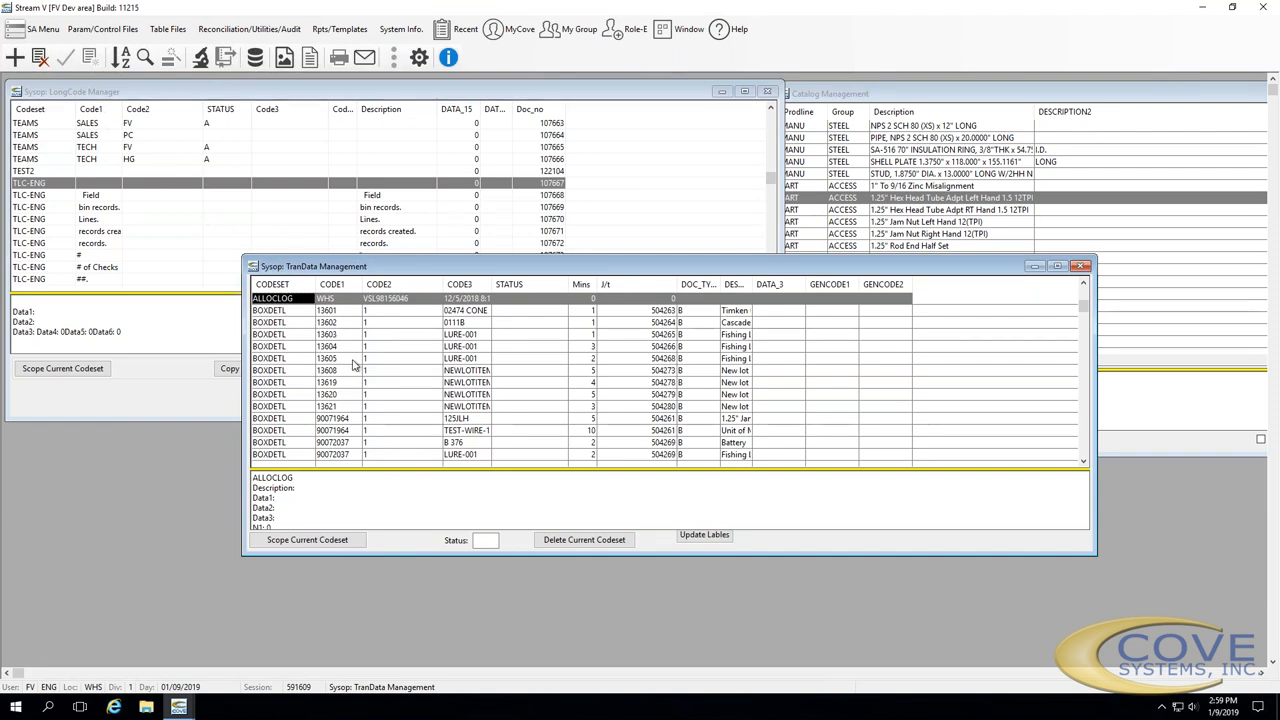
# Open the detail of the BOXDETL record for item 02474 CONE to examine its field labels, and close it
pyautogui.click(315, 312)
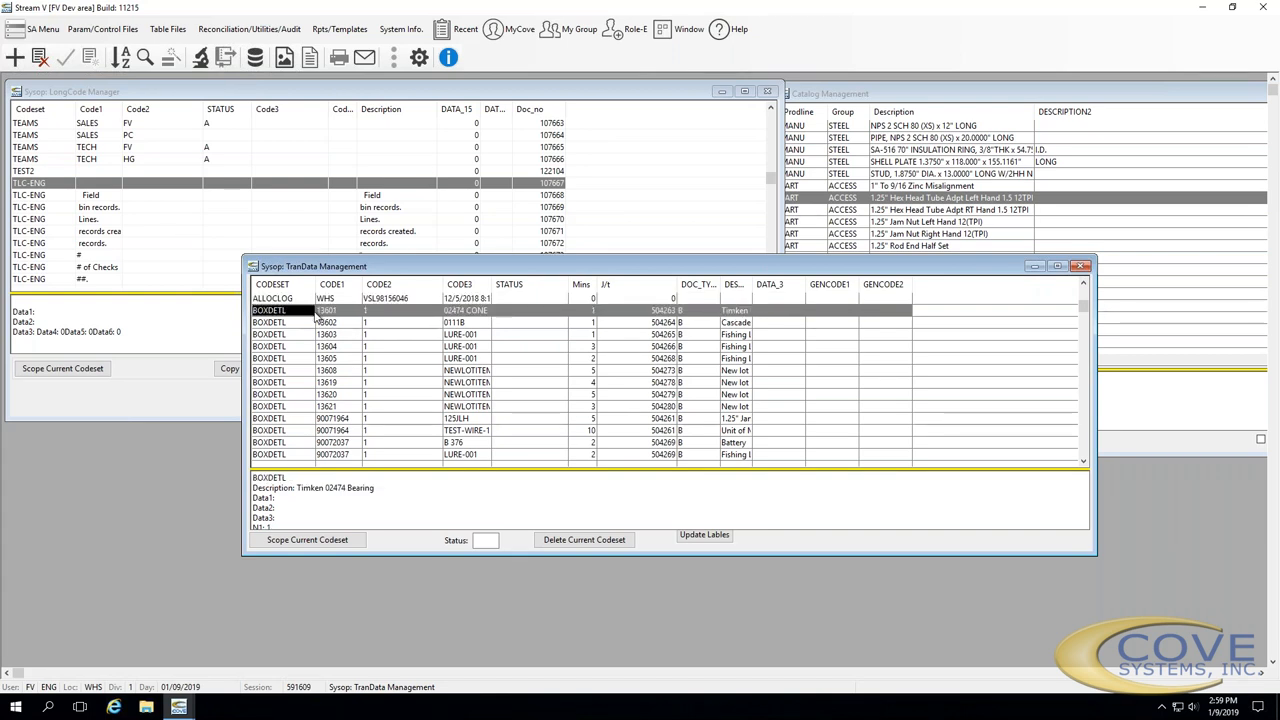
pyautogui.doubleClick(315, 312)
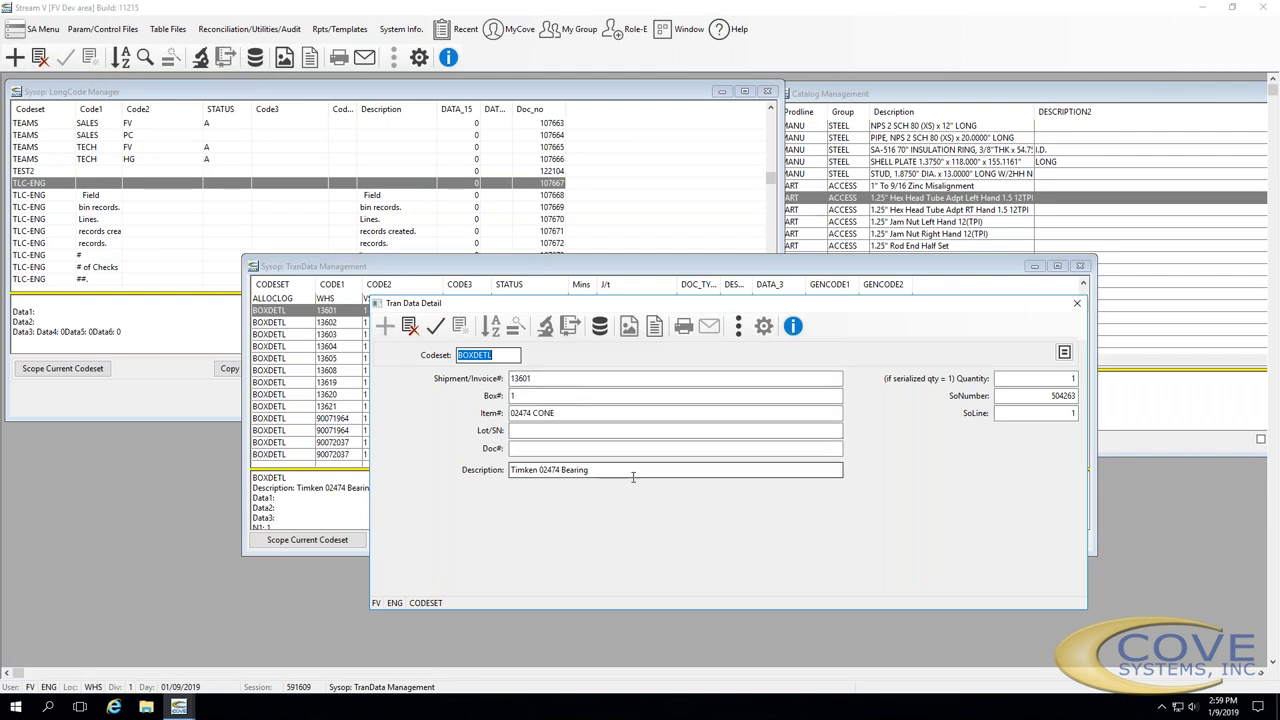
pyautogui.click(1077, 305)
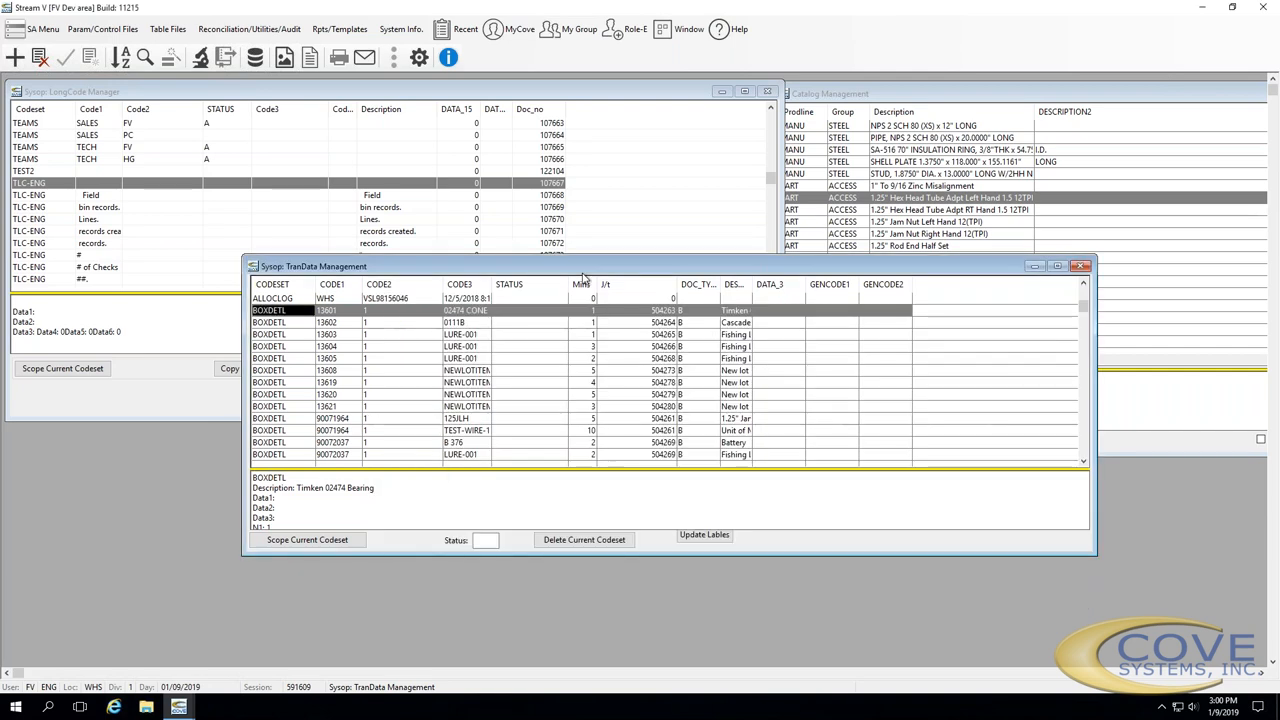